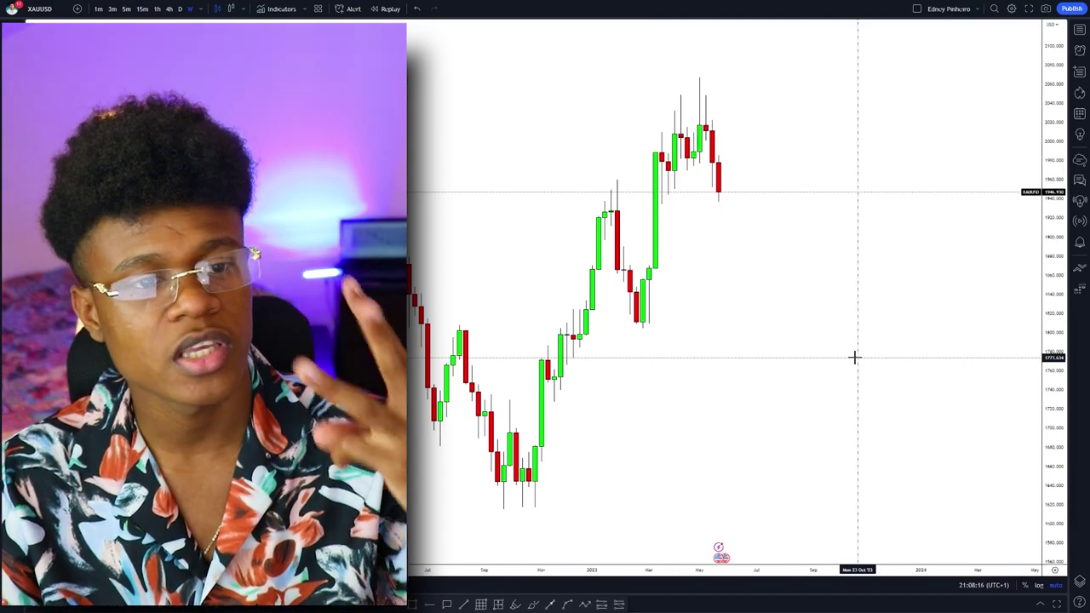
Step: Start bar replay on the weekly gold chart, cutting it off just before the latest weekly candle
drag(707, 326, 737, 331)
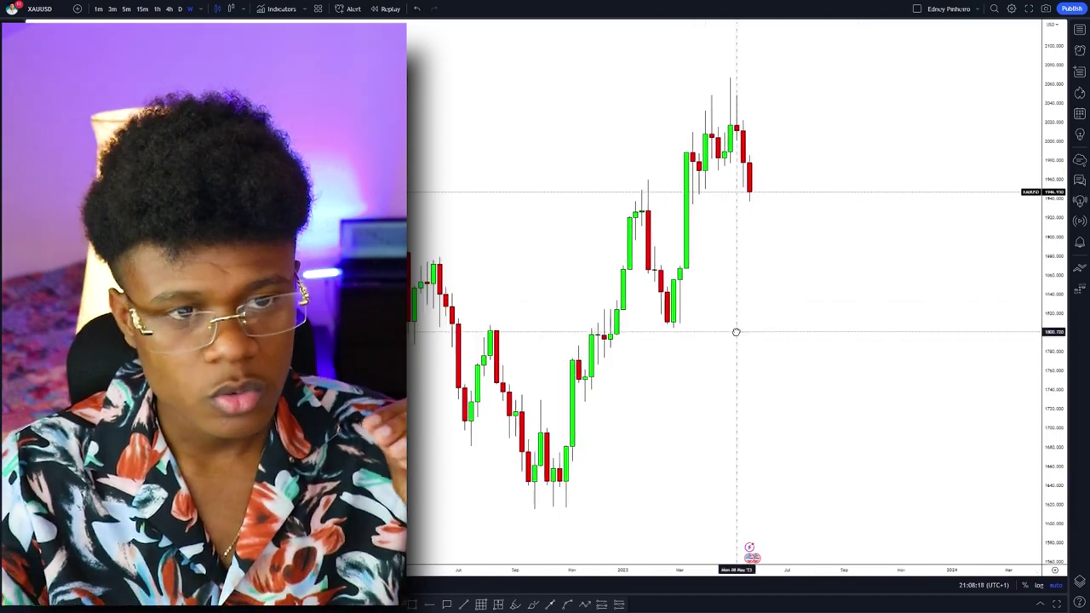
click(389, 15)
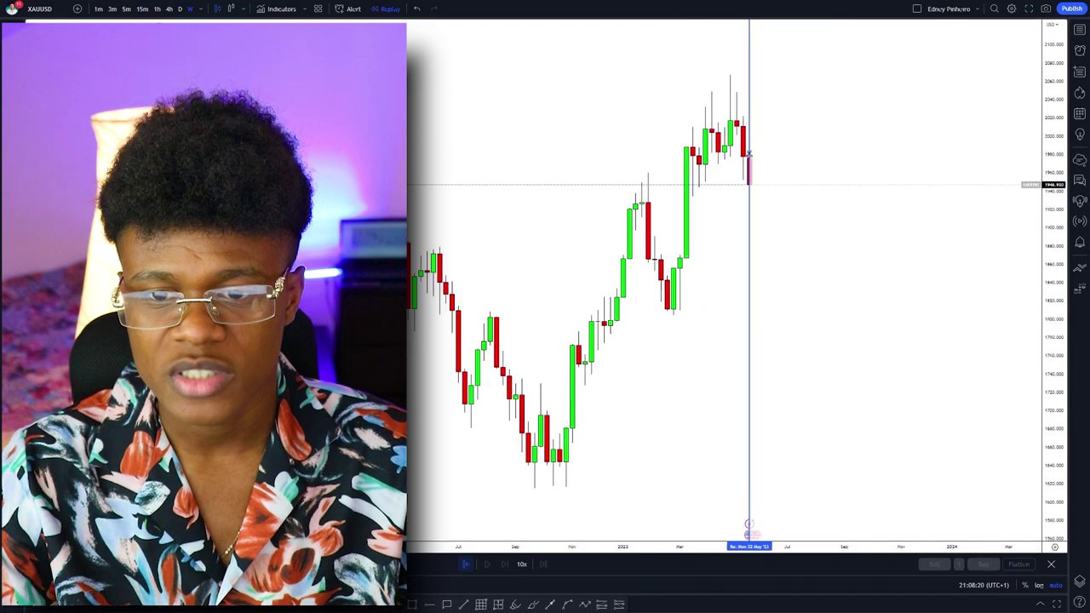
click(749, 312)
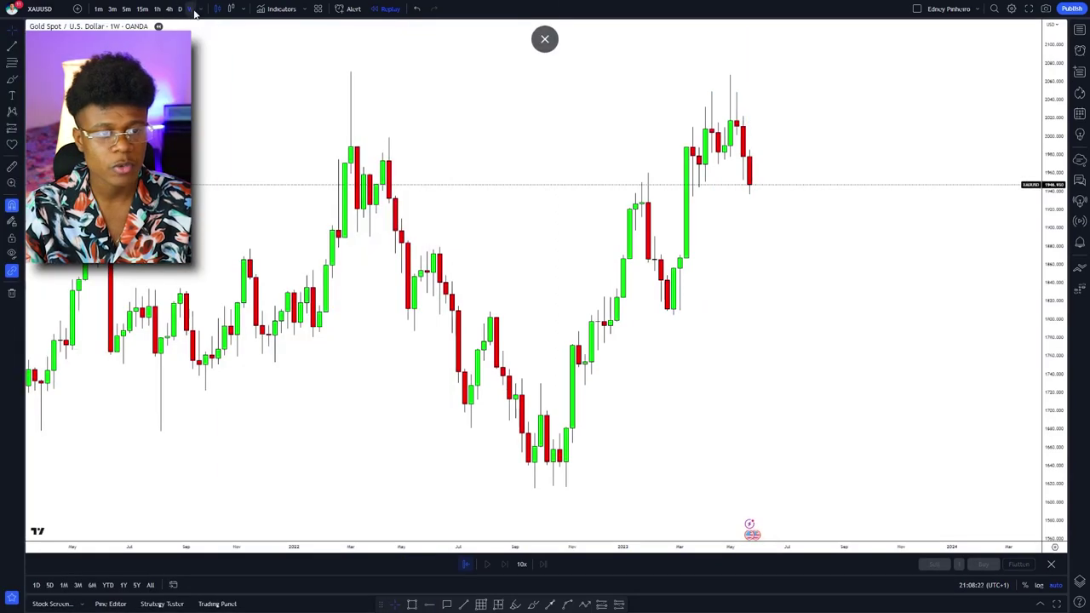
click(749, 176)
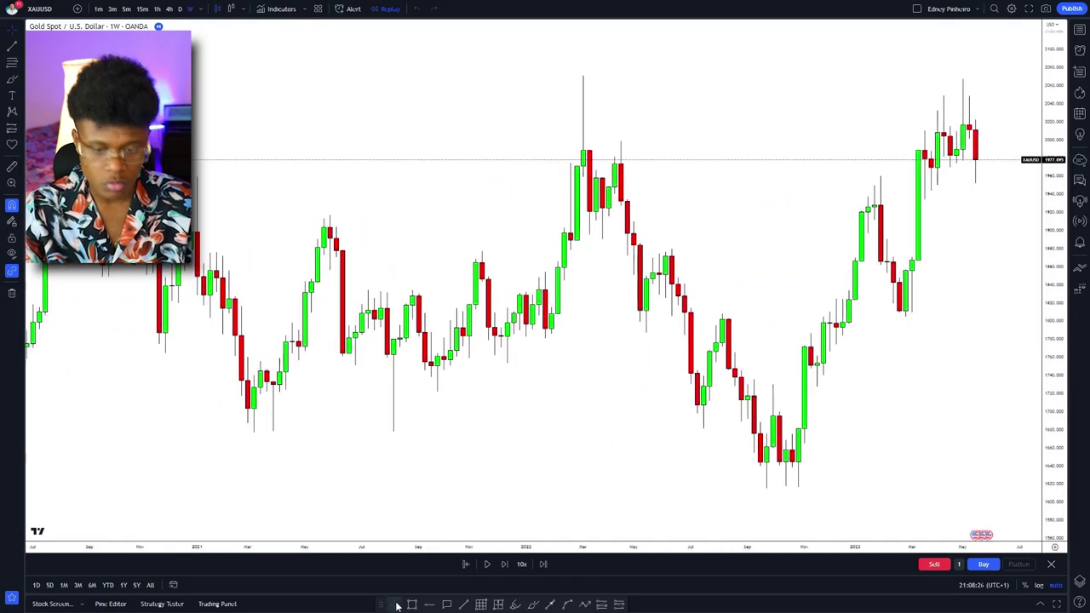
drag(912, 360, 713, 333)
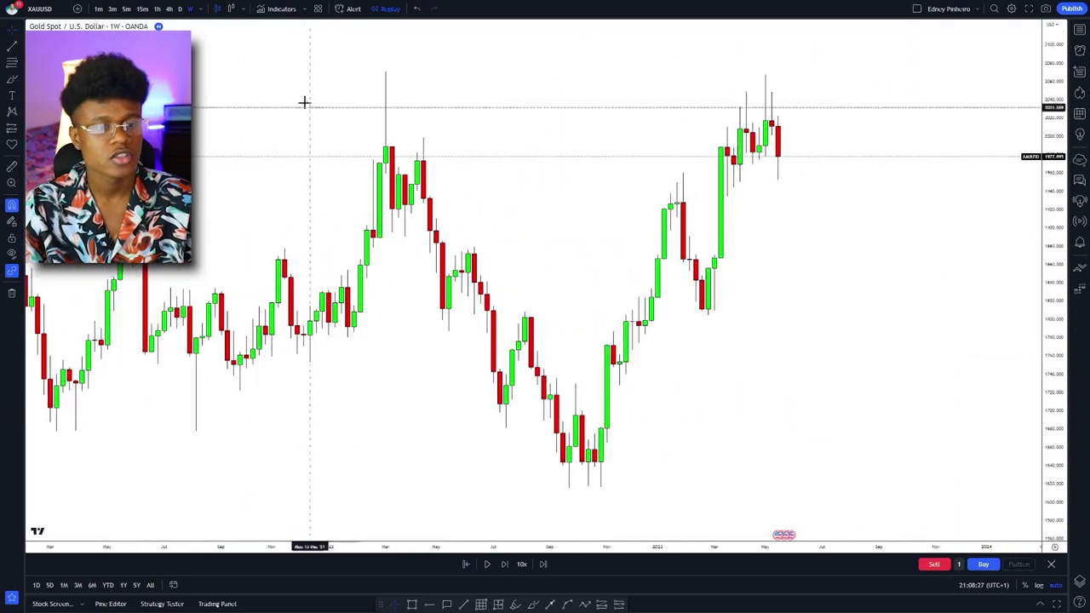
Step: Switch the chart to the 15-minute timeframe and examine the May decline and the session boxes of 19 May
click(142, 8)
scroll(636, 320, down, 10)
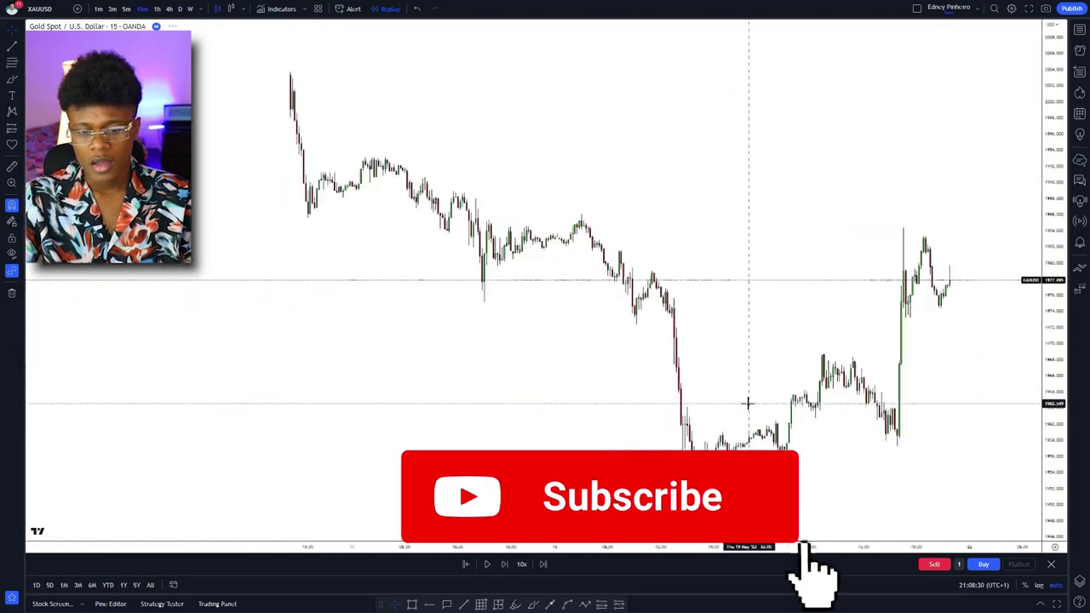
scroll(706, 370, down, 2)
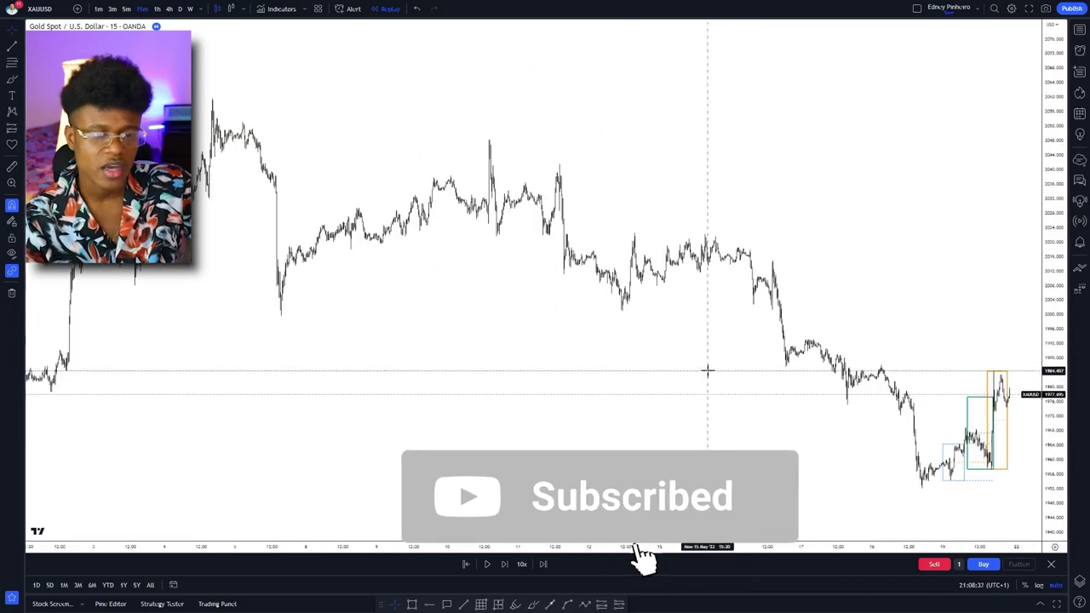
scroll(528, 393, down, 8)
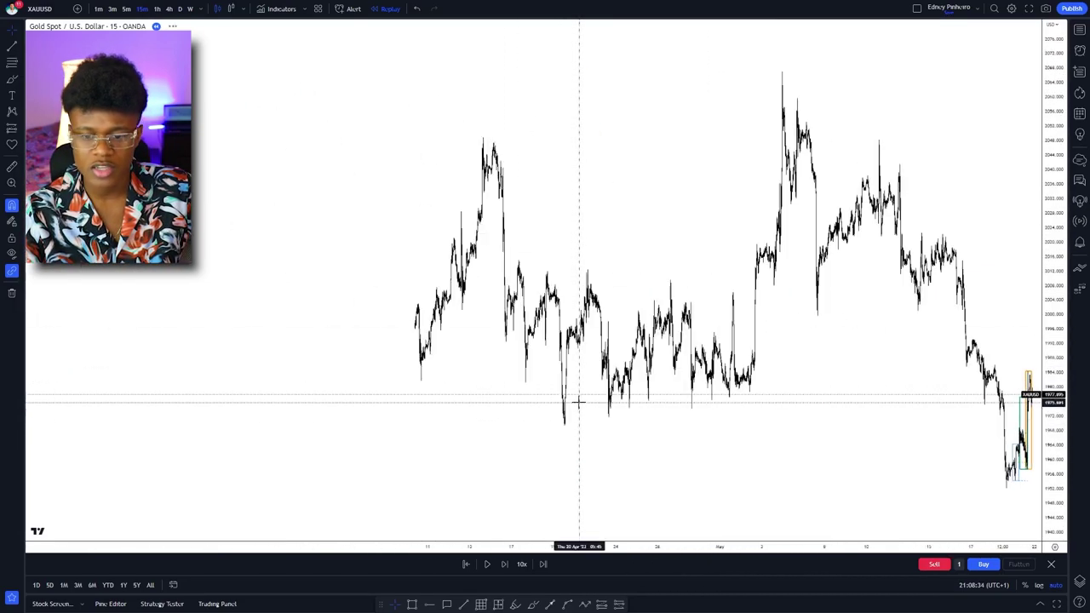
drag(754, 377, 749, 355)
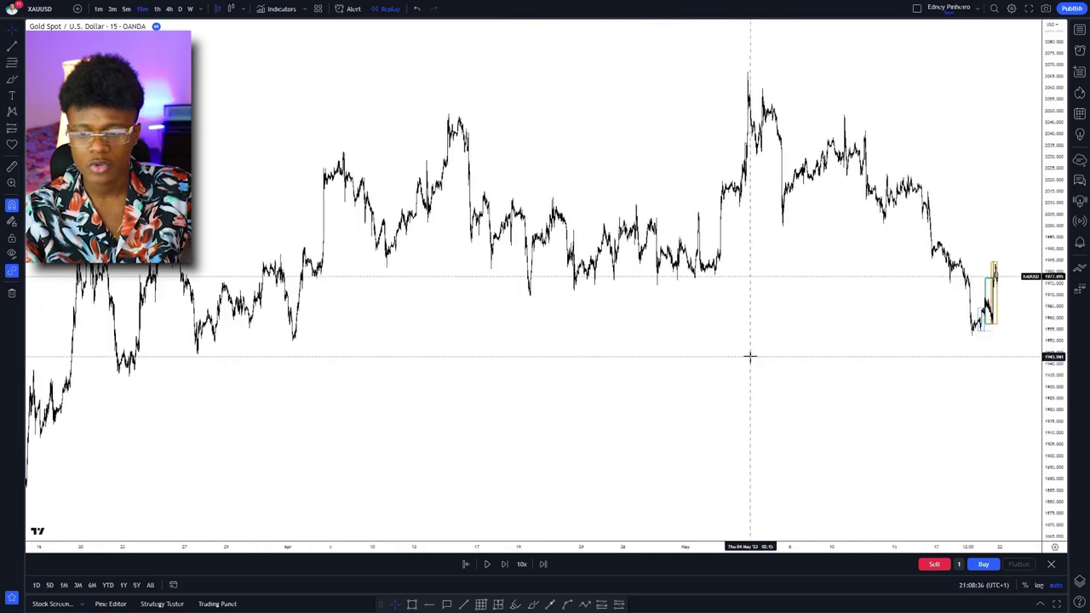
scroll(746, 359, up, 5)
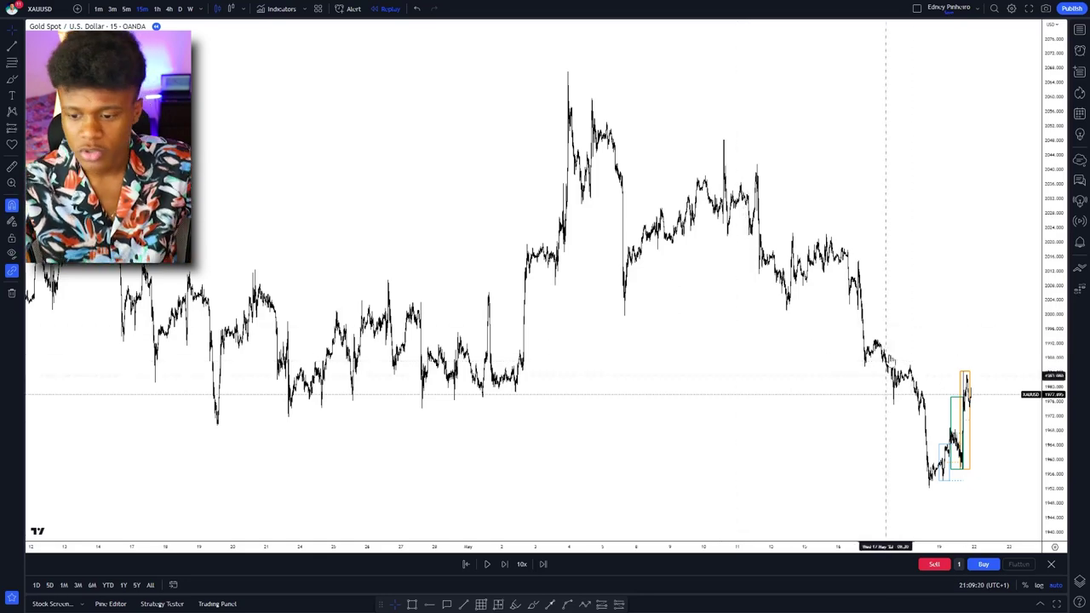
scroll(885, 374, up, 10)
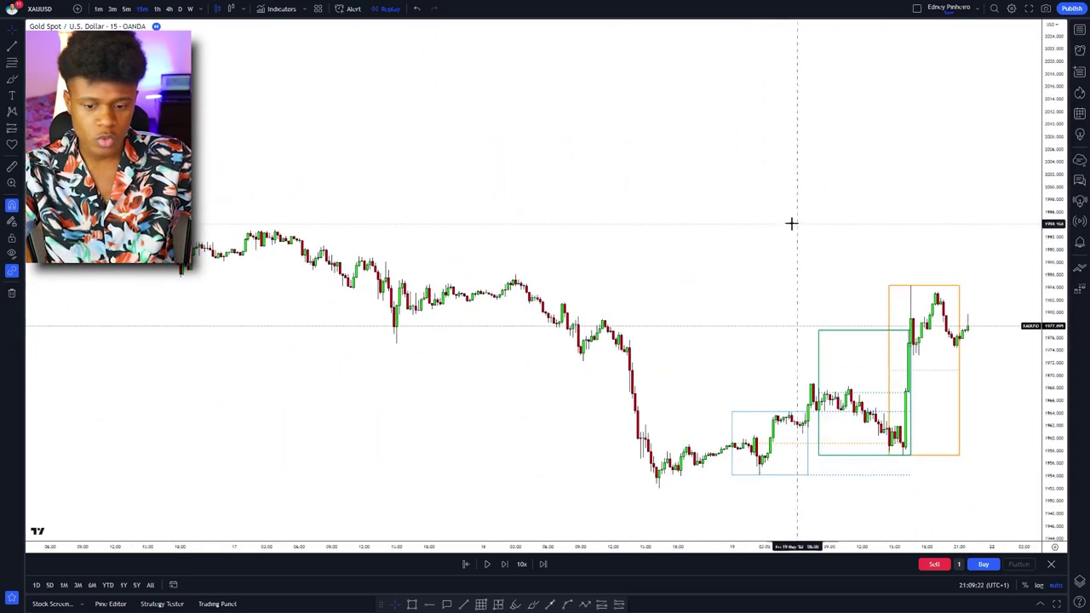
drag(790, 223, 712, 224)
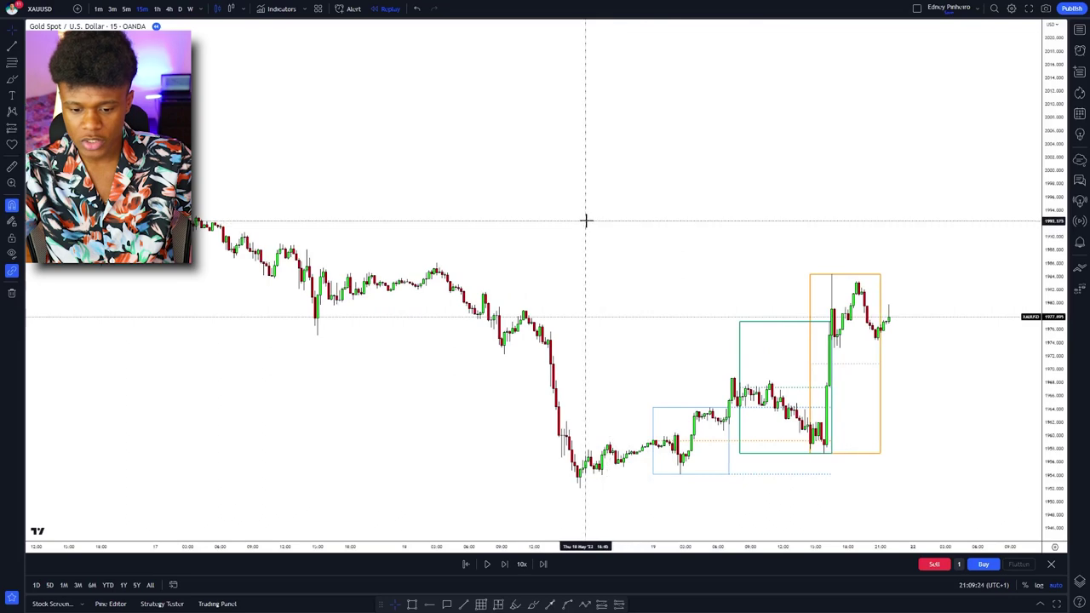
drag(576, 218, 488, 204)
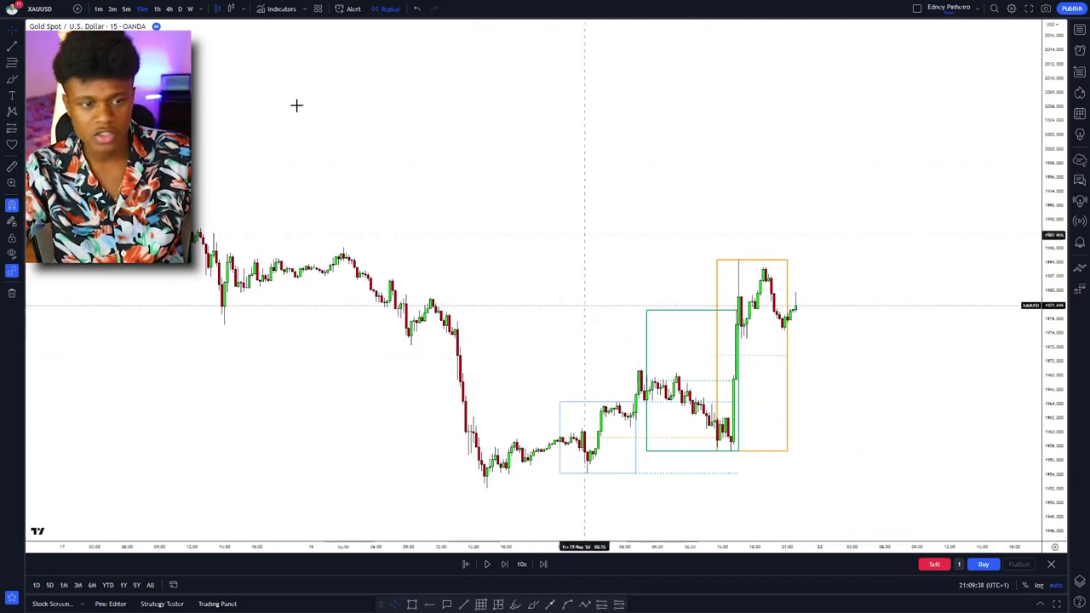
Step: Cut the replay back to the morning of 19 May and play it forward on the 15-minute chart into 22 May
click(468, 563)
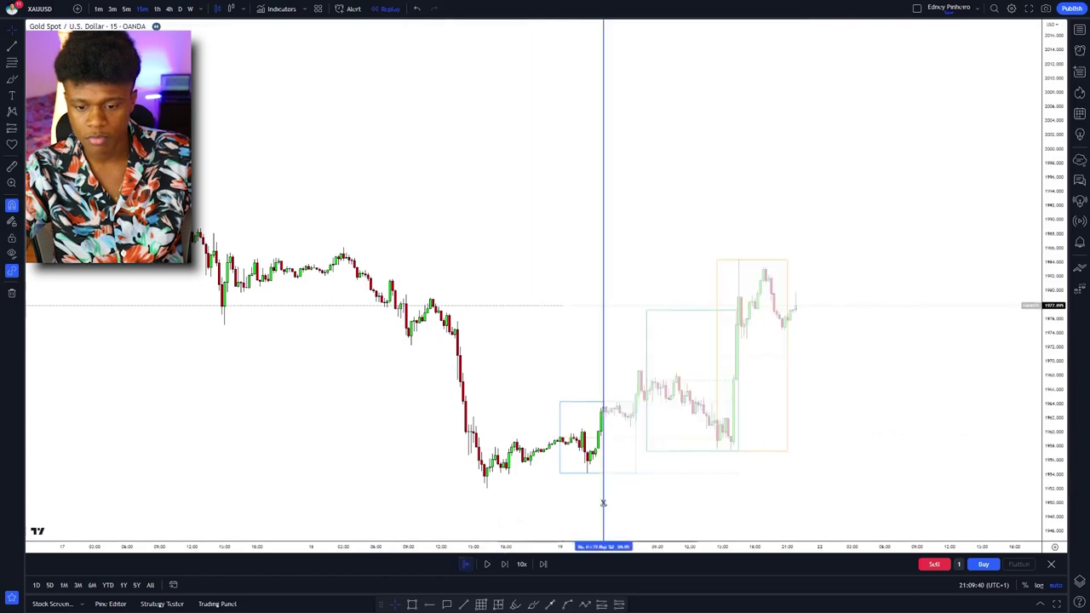
click(641, 428)
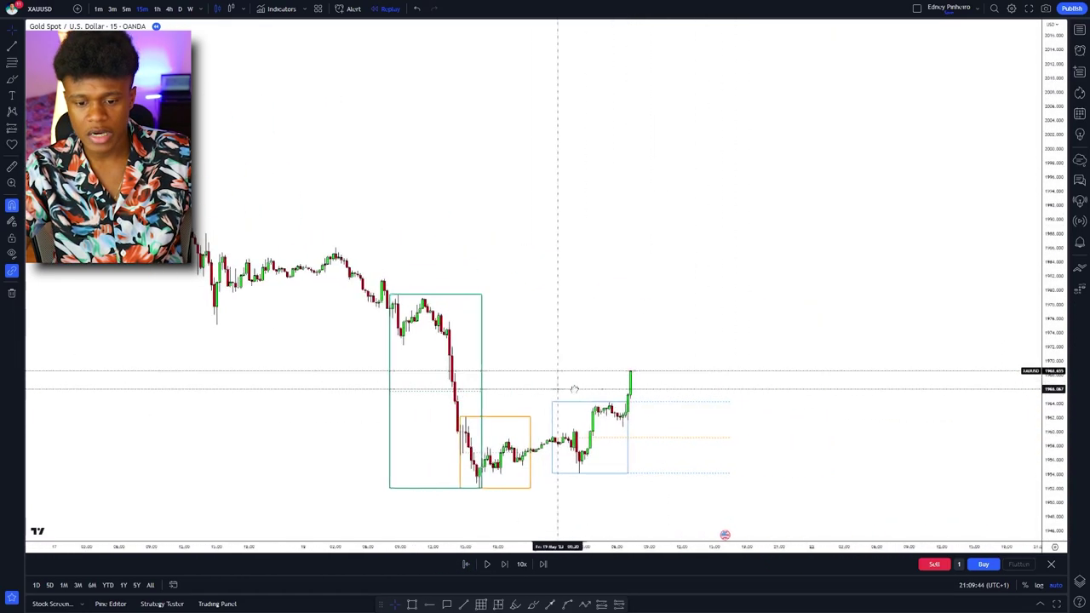
click(101, 9)
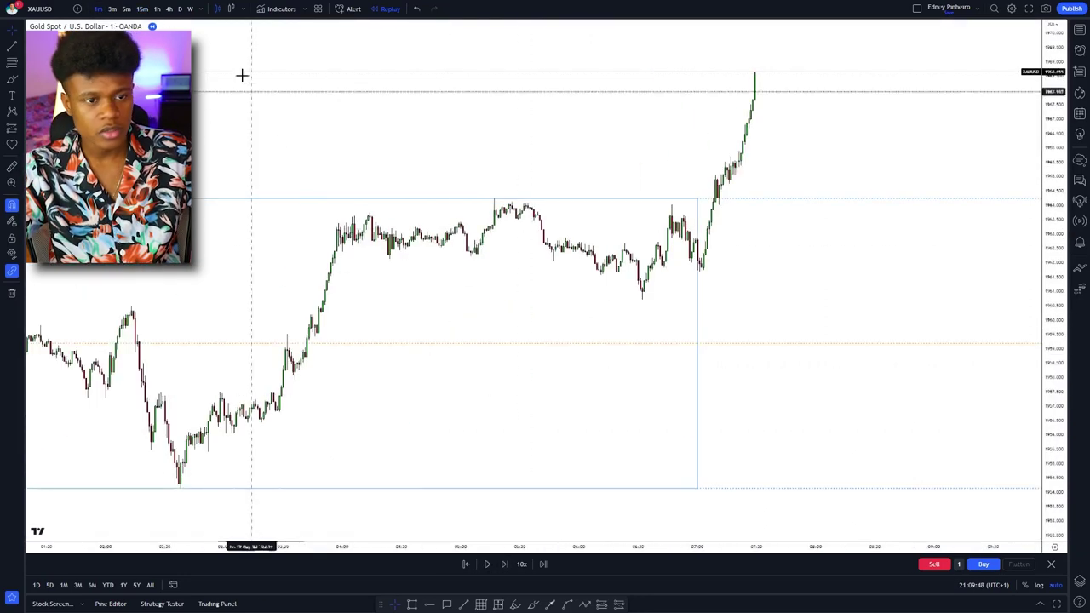
click(142, 9)
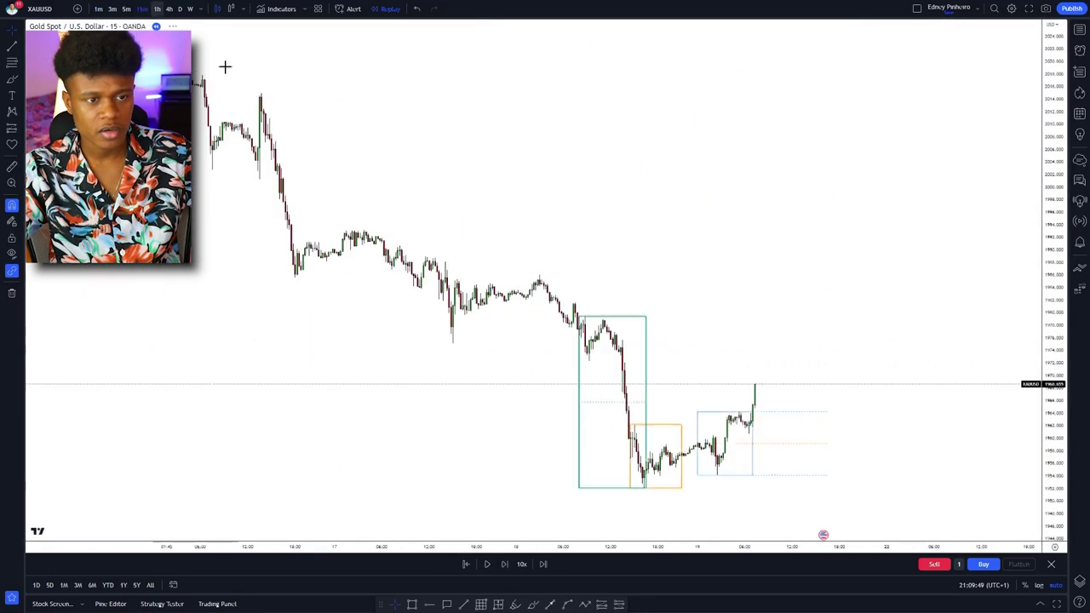
click(486, 563)
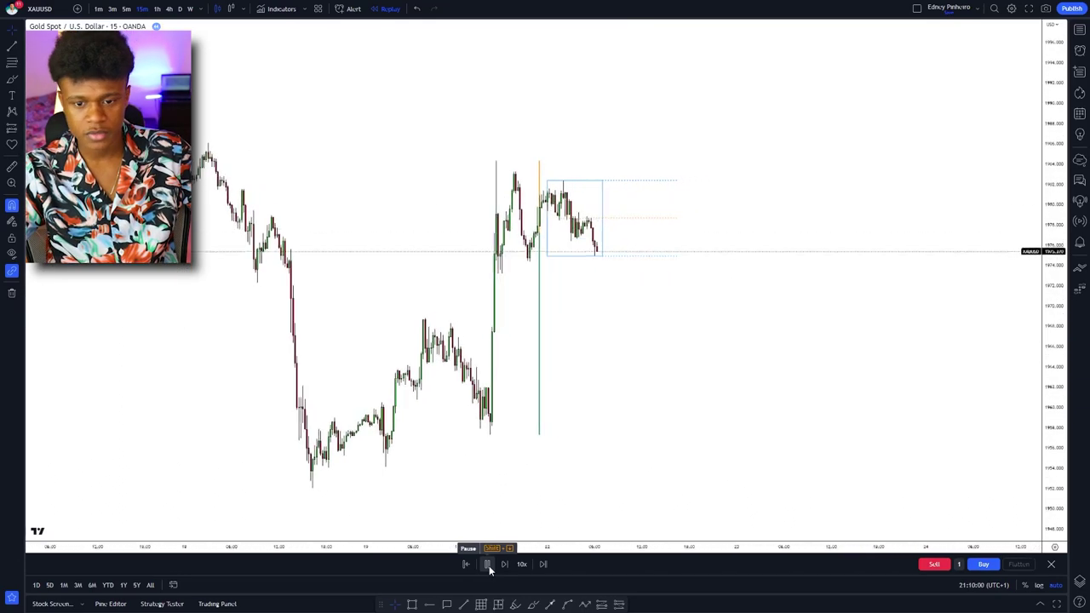
click(488, 564)
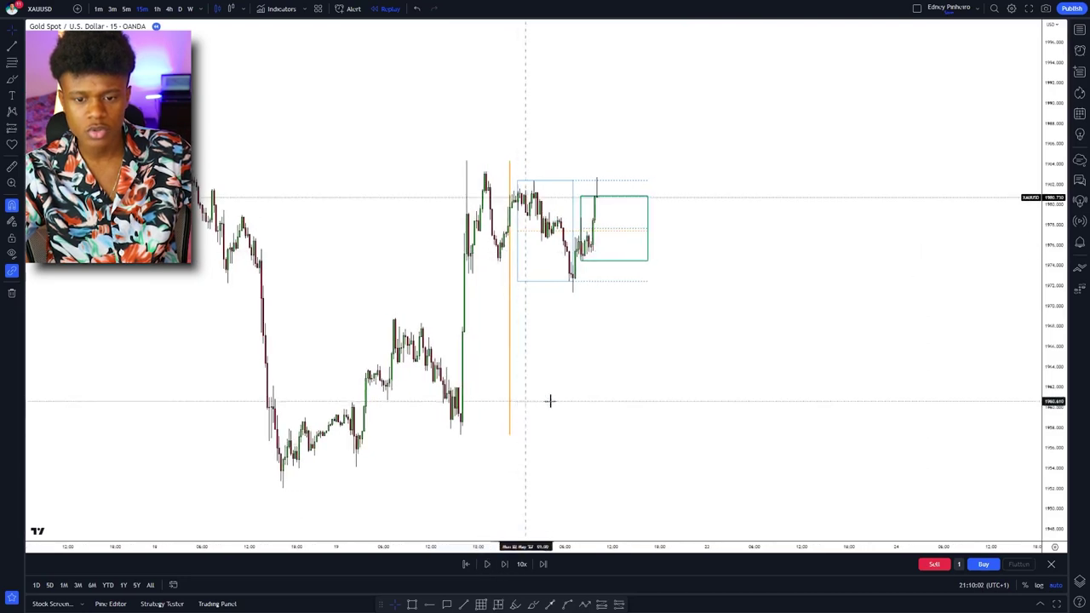
Step: Check recent price on the daily timeframe, return to the 15-minute chart and inspect the 19 to 22 May price action
drag(550, 401, 764, 357)
scroll(763, 358, up, 3)
drag(859, 372, 612, 357)
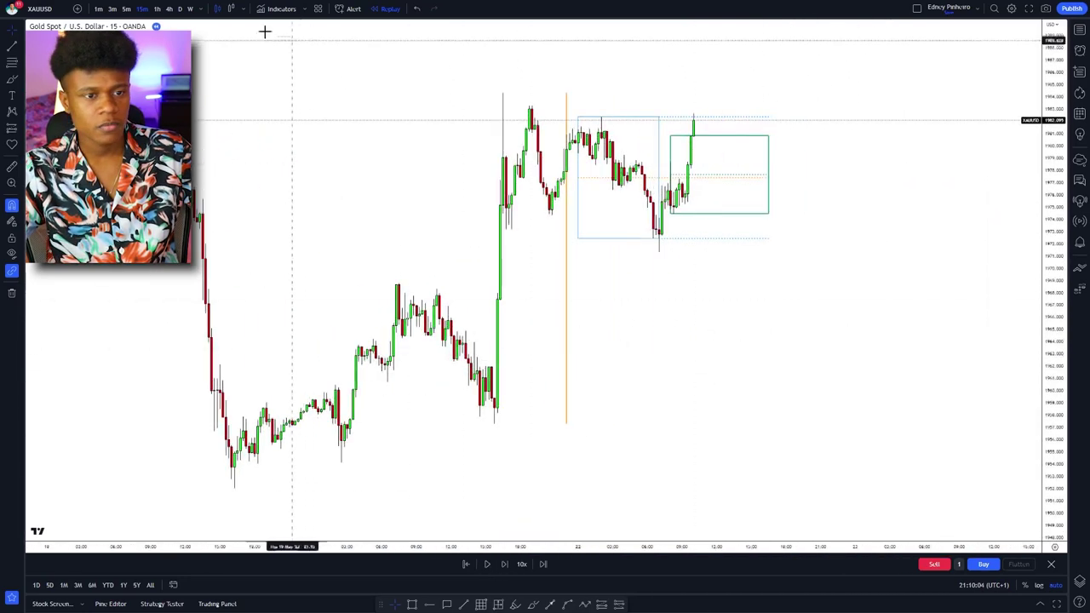
click(180, 8)
scroll(576, 291, up, 3)
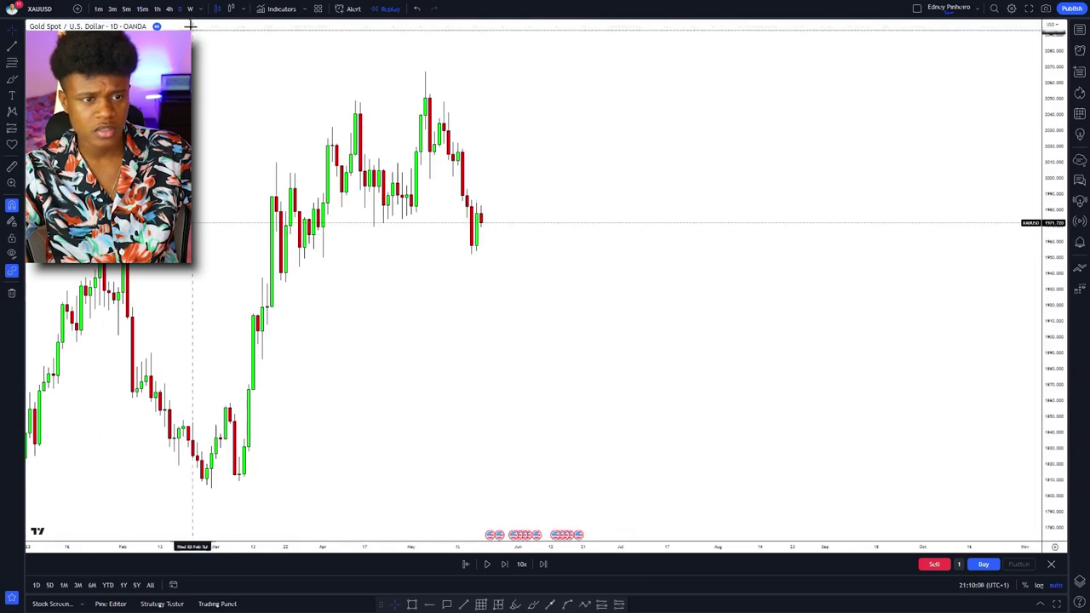
click(141, 9)
scroll(639, 353, down, 5)
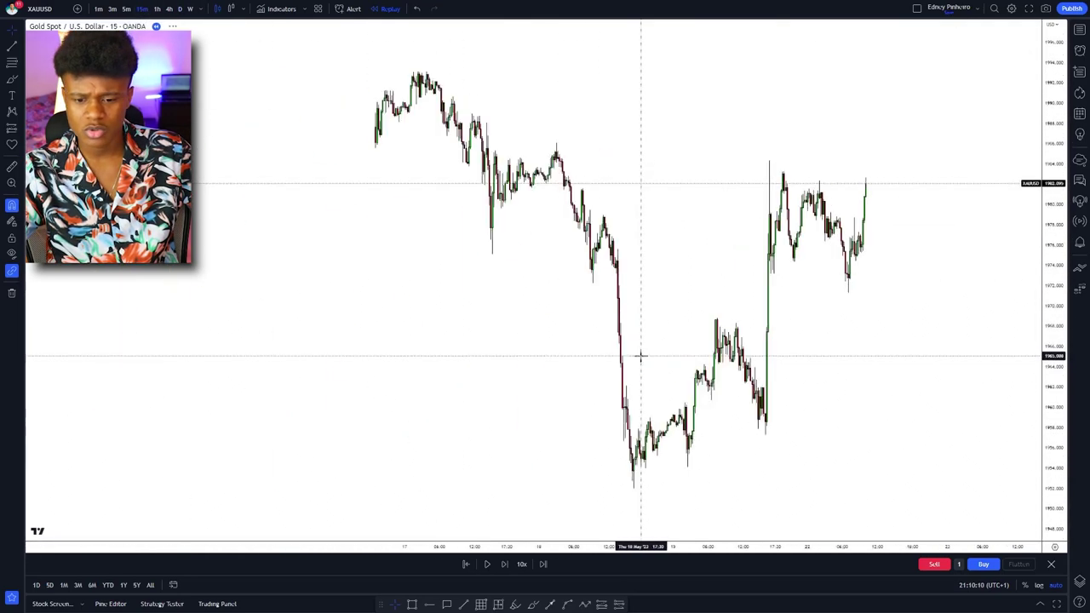
drag(511, 320, 654, 303)
scroll(664, 328, up, 8)
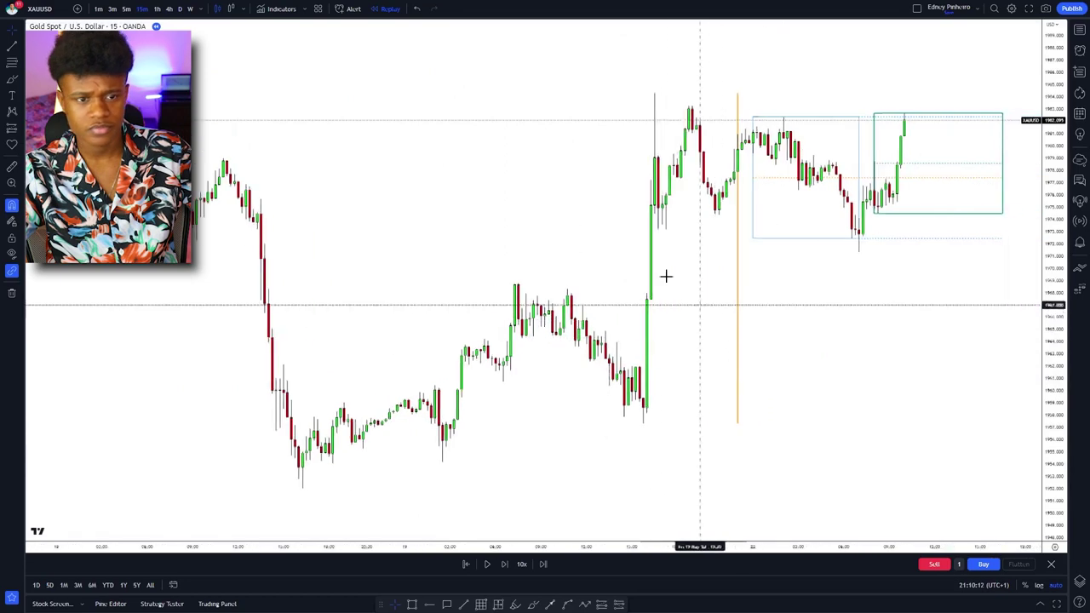
Step: Cut the replay back to around the start of 22 May and review the preceding 15-minute price action
click(465, 564)
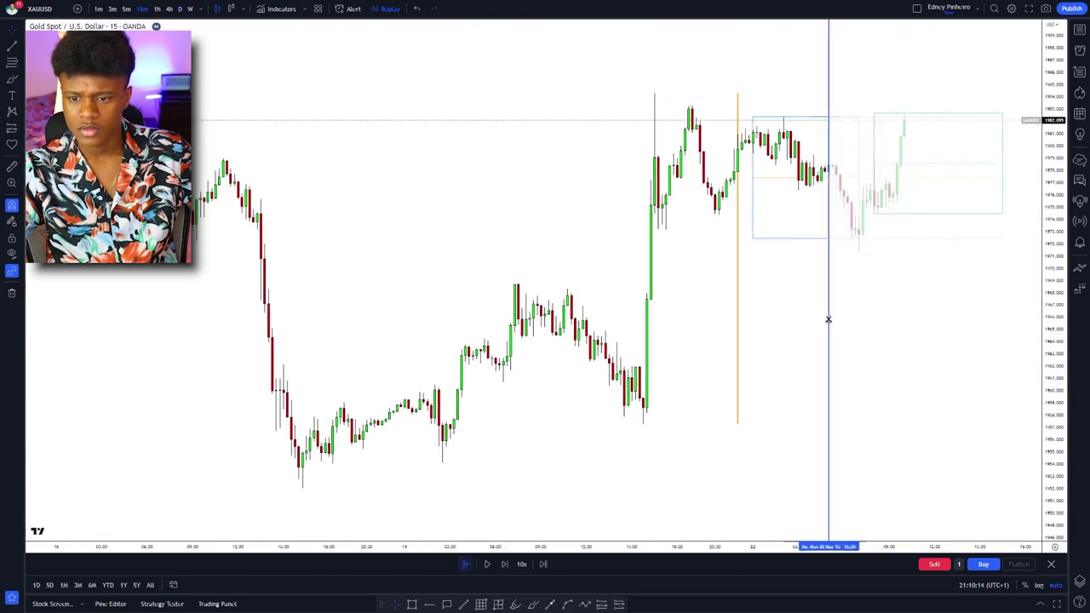
click(746, 316)
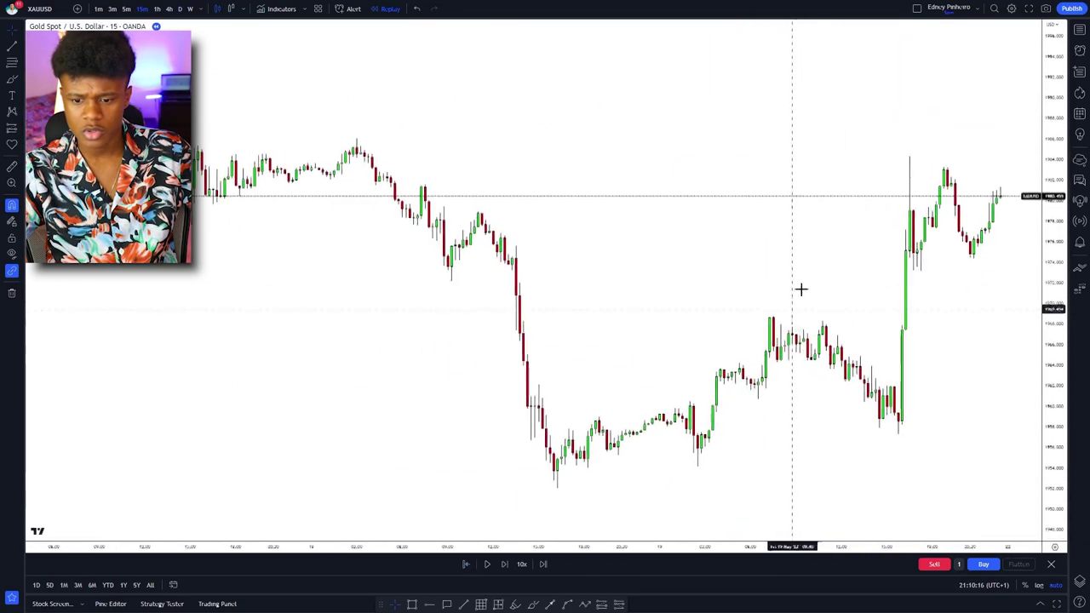
mouse_move(800, 290)
mouse_down()
mouse_move(698, 250)
mouse_move(621, 250)
mouse_up()
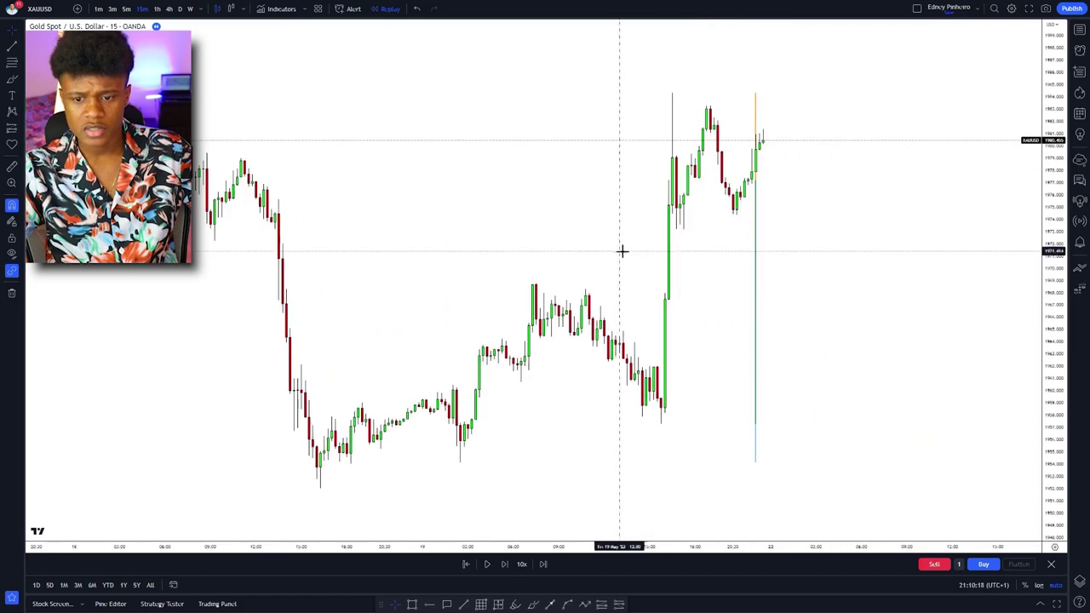
scroll(486, 448, down, 5)
scroll(566, 389, down, 2)
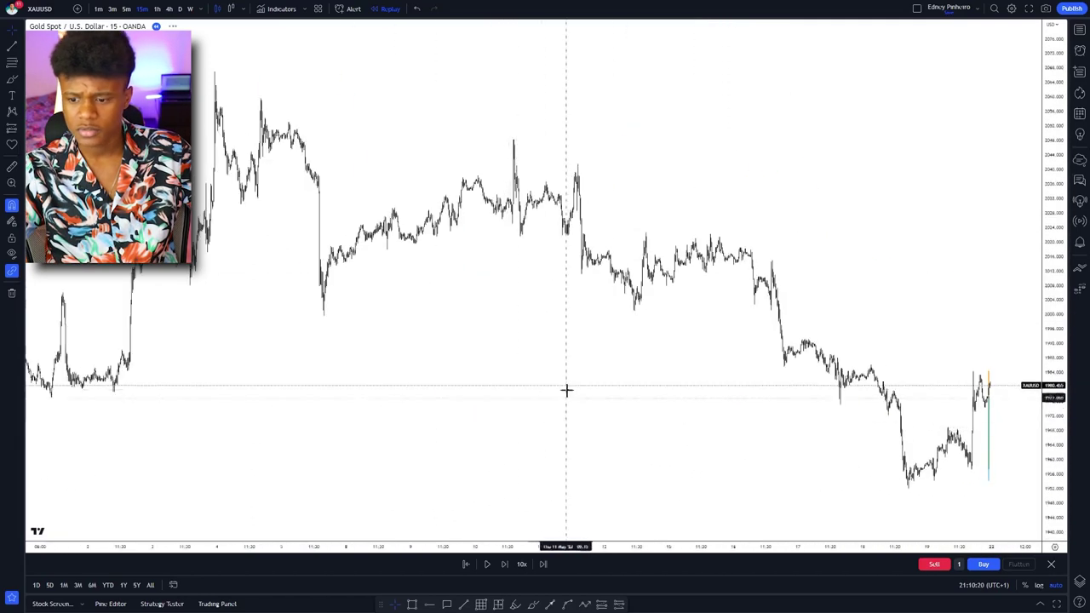
scroll(567, 389, up, 5)
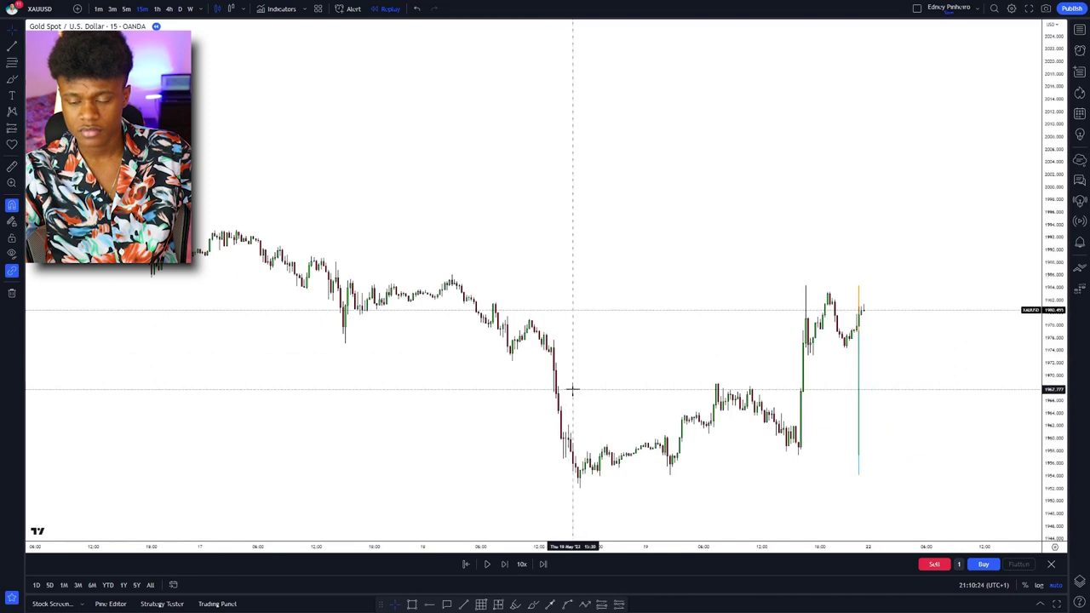
scroll(572, 389, up, 3)
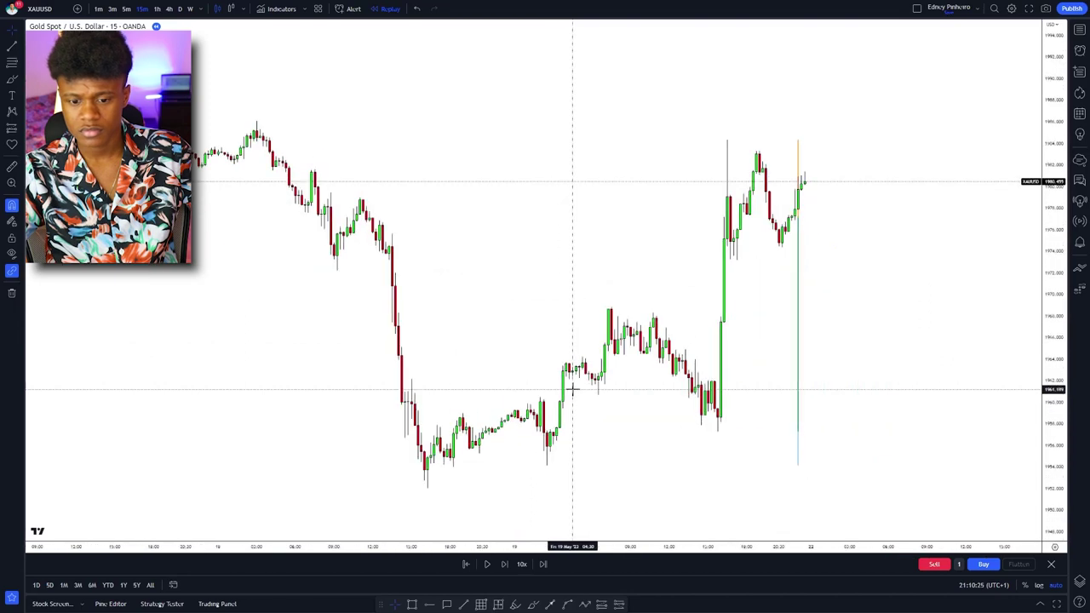
Step: Cut the replay back to the evening of 19 May and bring that day's three session boxes into view
click(466, 564)
click(766, 409)
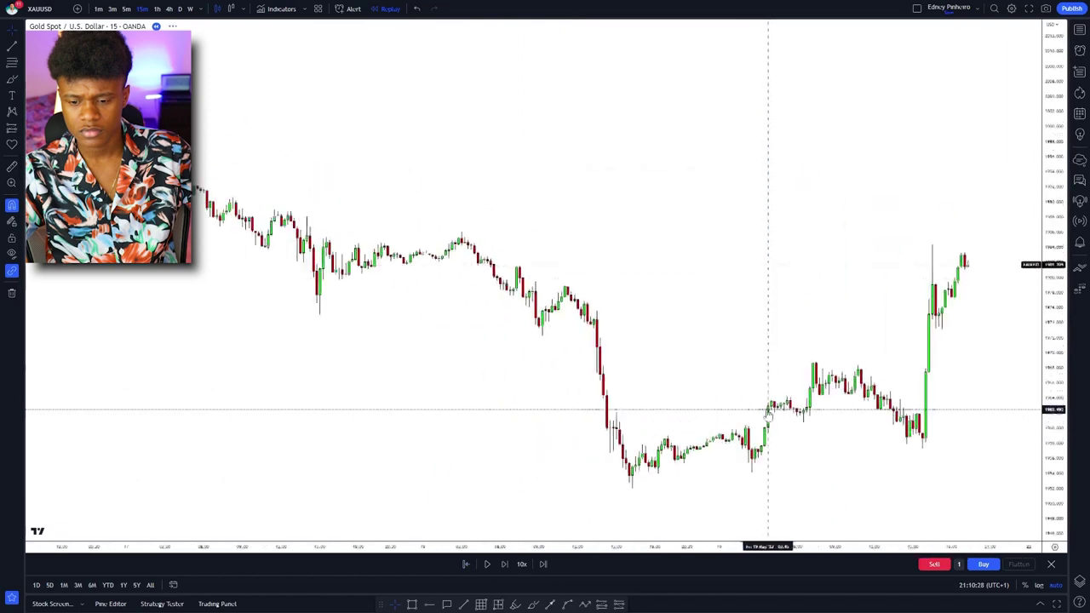
drag(805, 378, 640, 340)
scroll(681, 337, up, 2)
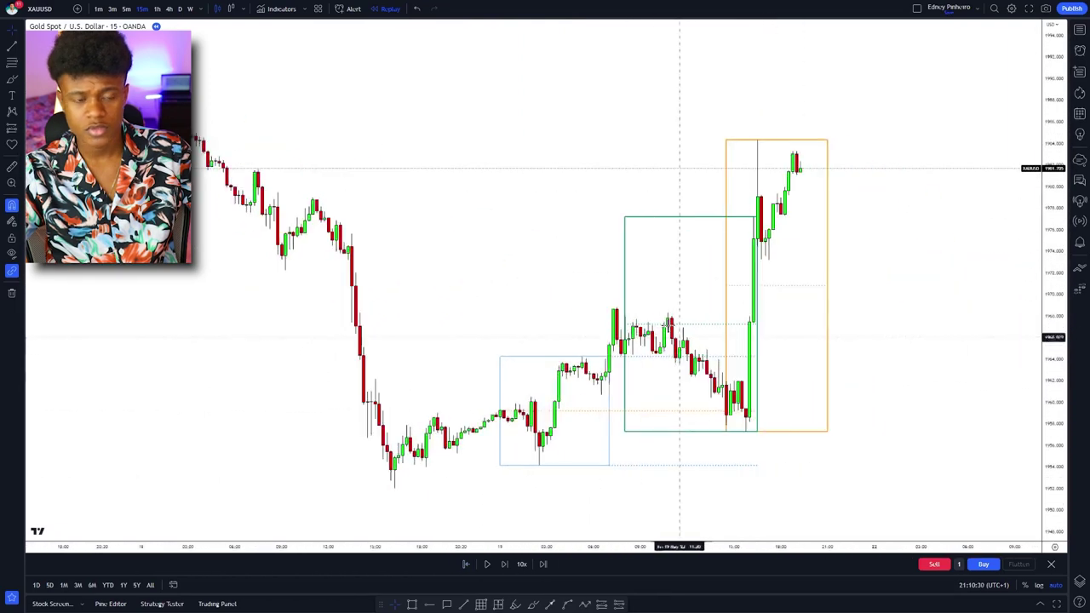
drag(757, 235, 657, 236)
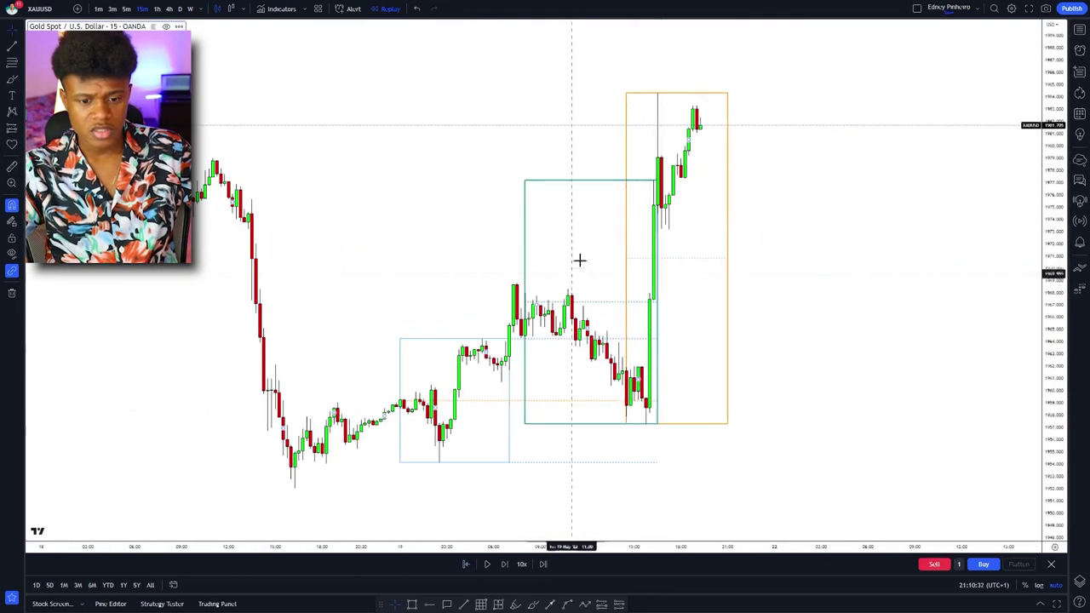
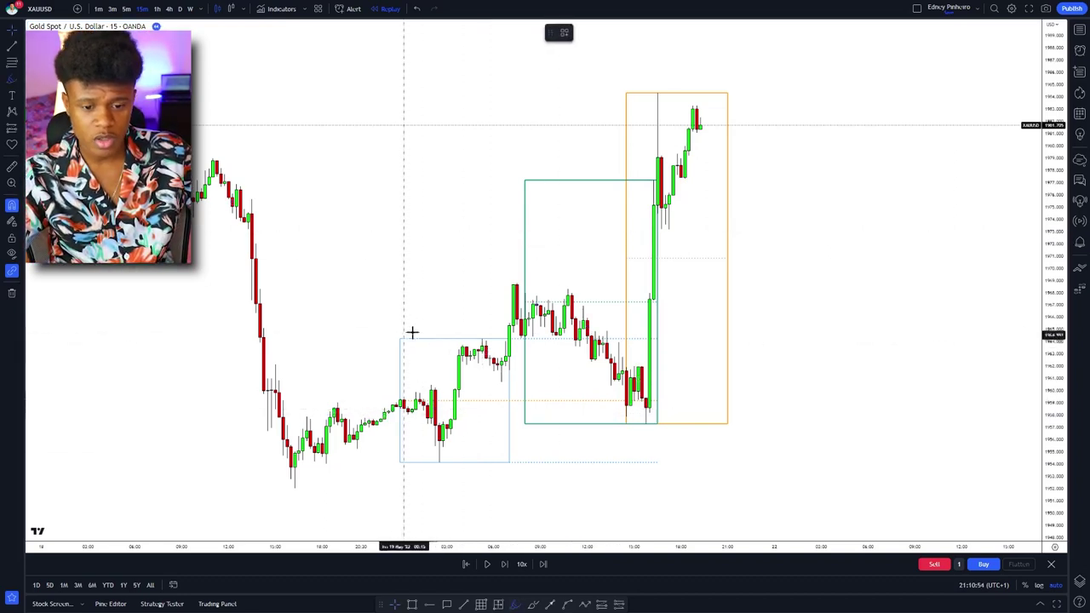
Step: Mark up 19 May freehand in pink: circle the blue session box, trace the following rise and drop, and add two horizontal strokes near its midline
mouse_move(418, 334)
mouse_down()
mouse_move(377, 369)
mouse_move(494, 478)
mouse_move(514, 332)
mouse_move(421, 329)
mouse_up()
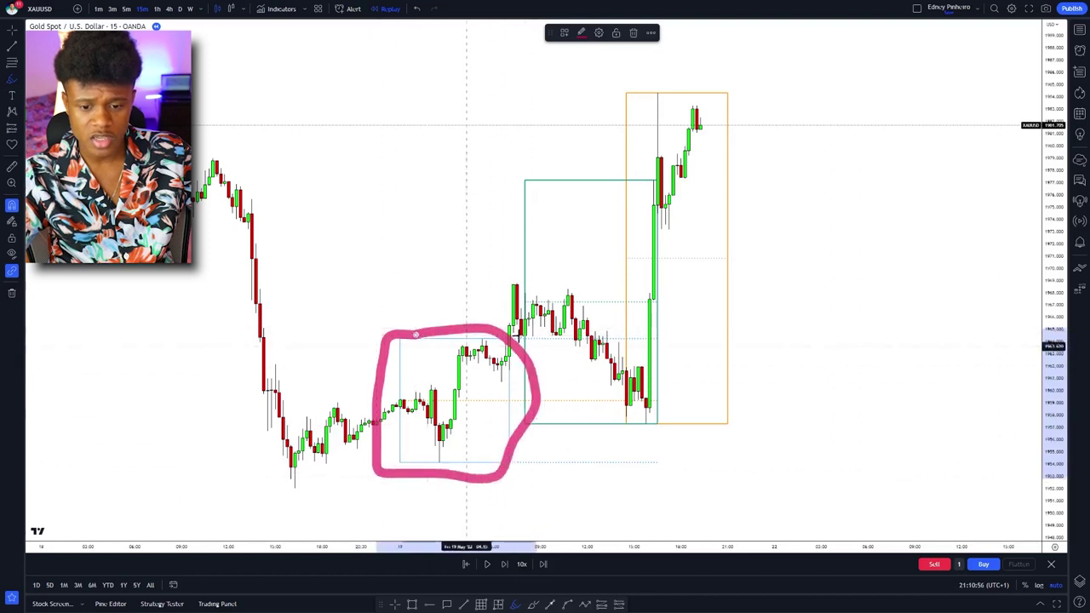
mouse_move(509, 286)
mouse_down()
mouse_move(481, 302)
mouse_move(520, 298)
mouse_move(569, 315)
mouse_move(637, 422)
mouse_up()
drag(449, 413, 745, 412)
drag(509, 399, 749, 388)
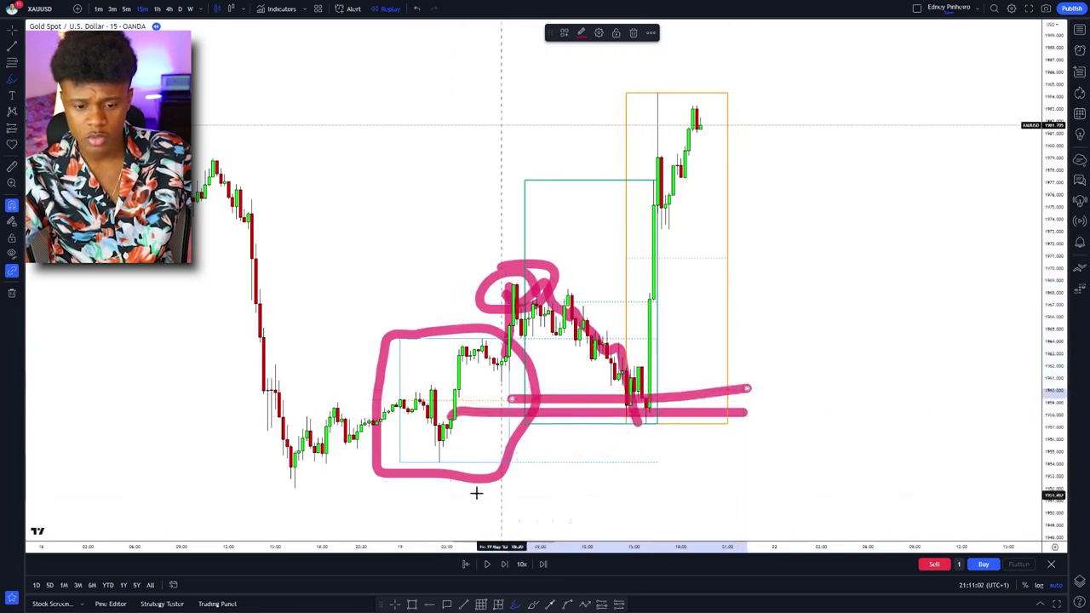
Step: Undo all the pink freehand markings on 19 May, including circles around the low before the sharp rise and the green box's opening highs
mouse_move(651, 375)
mouse_down()
mouse_move(630, 391)
mouse_move(650, 400)
mouse_up()
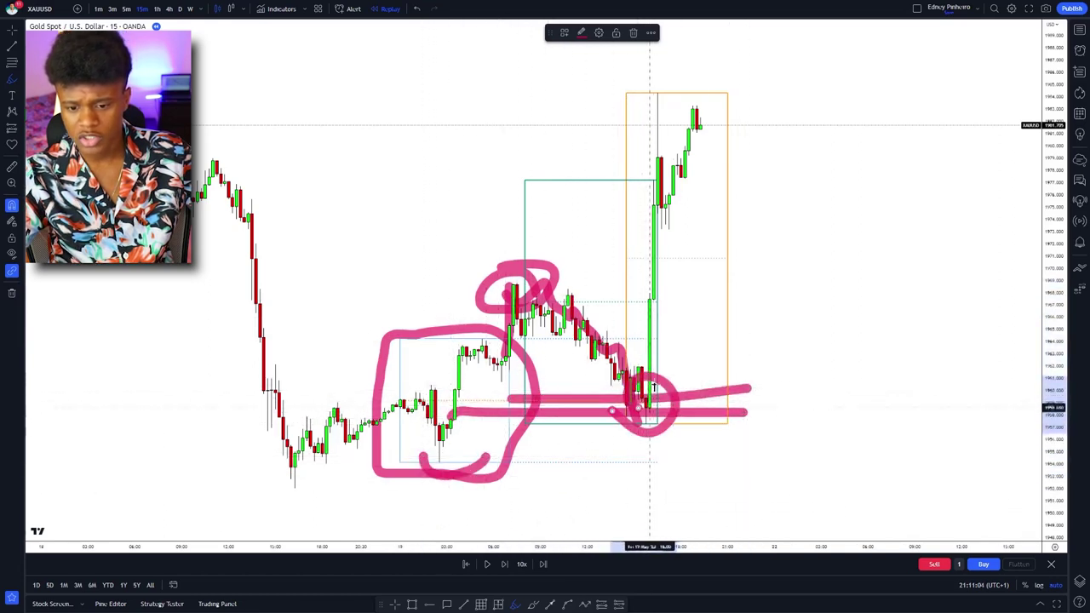
key(ctrl+z)
key(ctrl+z)
key(ctrl+z)
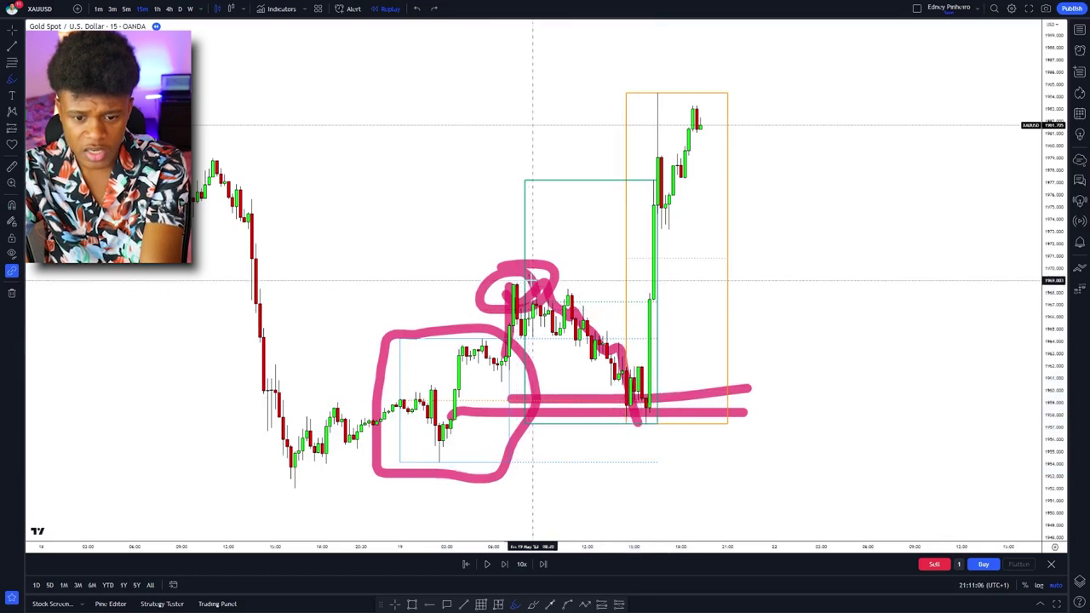
key(ctrl+z)
mouse_move(532, 264)
mouse_down()
mouse_move(576, 280)
mouse_move(530, 284)
mouse_up()
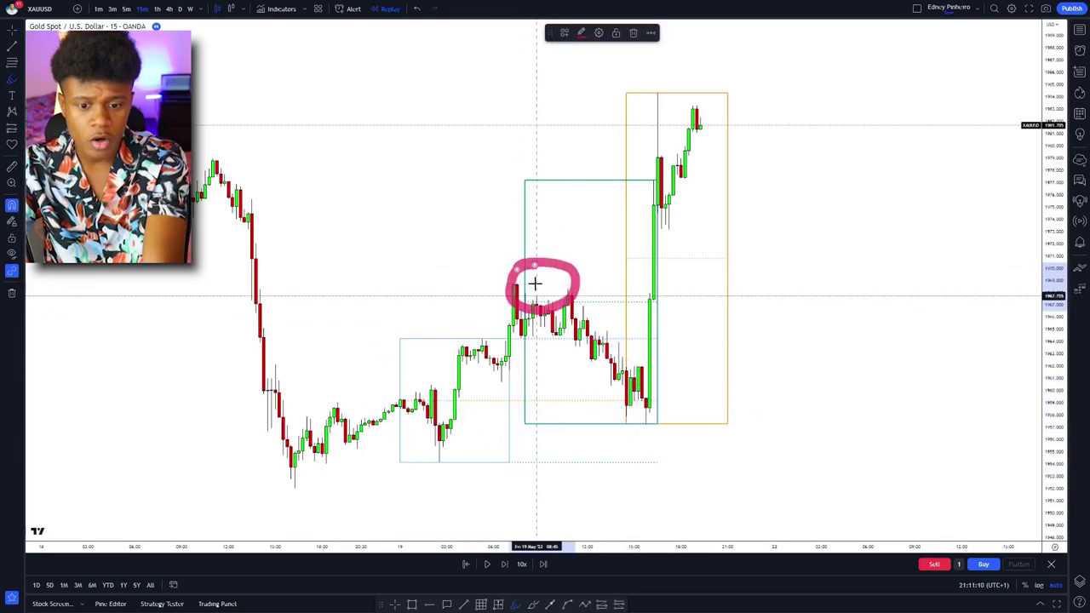
key(ctrl+z)
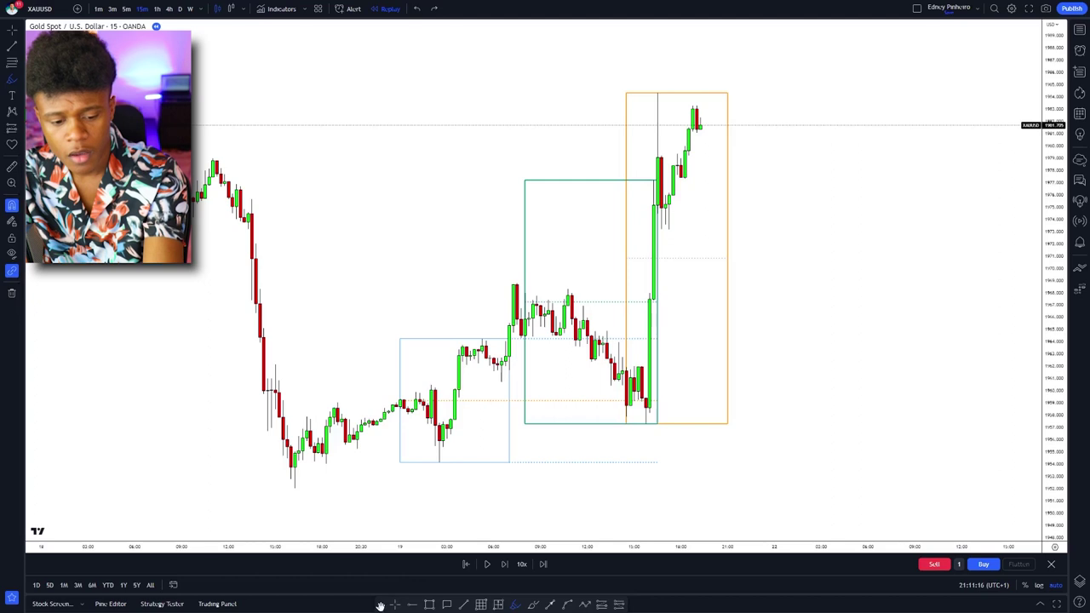
Step: Draw a curve beneath rising price from the 18 May evening low, past the blue box's low, to just before the green box opens
drag(377, 601, 457, 602)
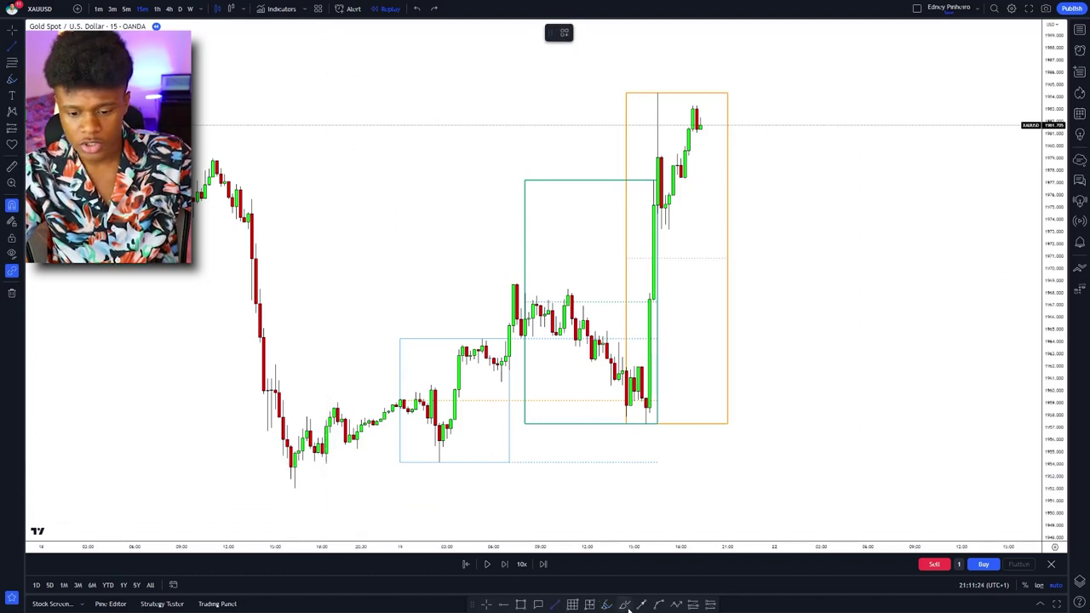
click(657, 604)
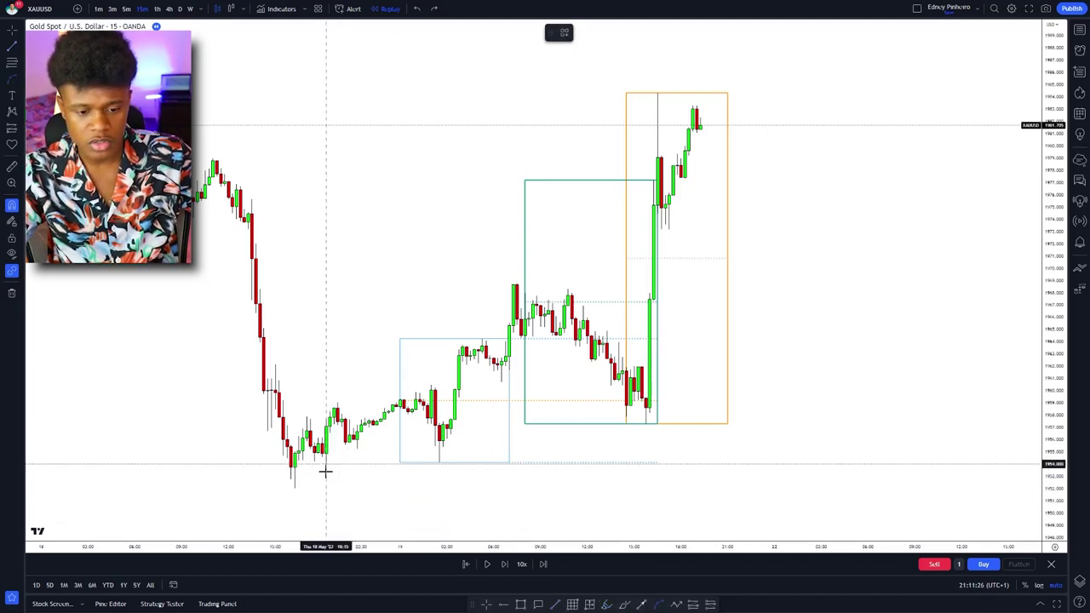
click(326, 463)
click(521, 338)
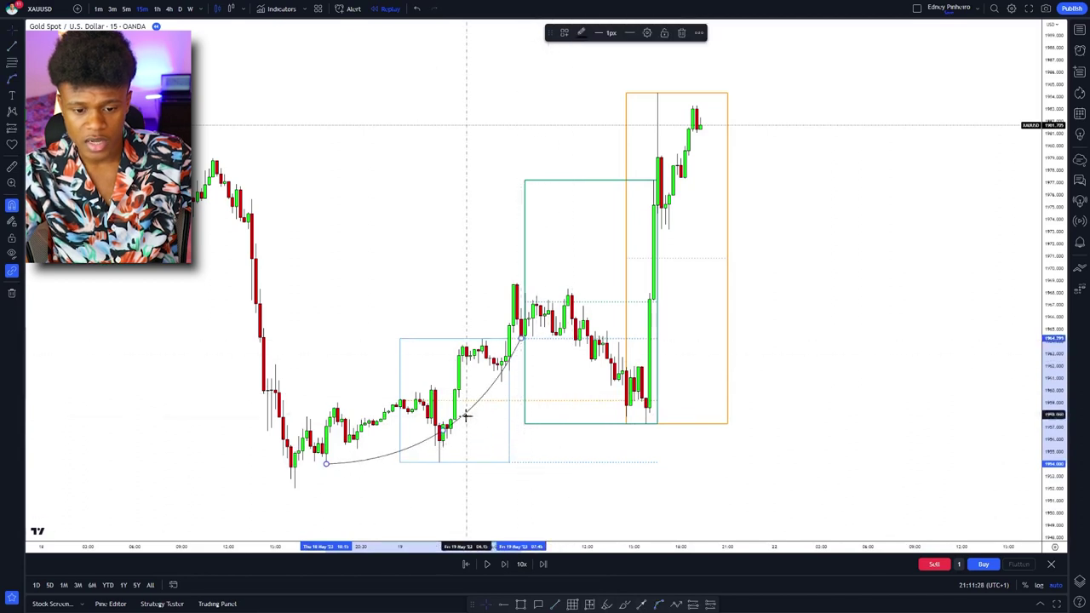
click(440, 462)
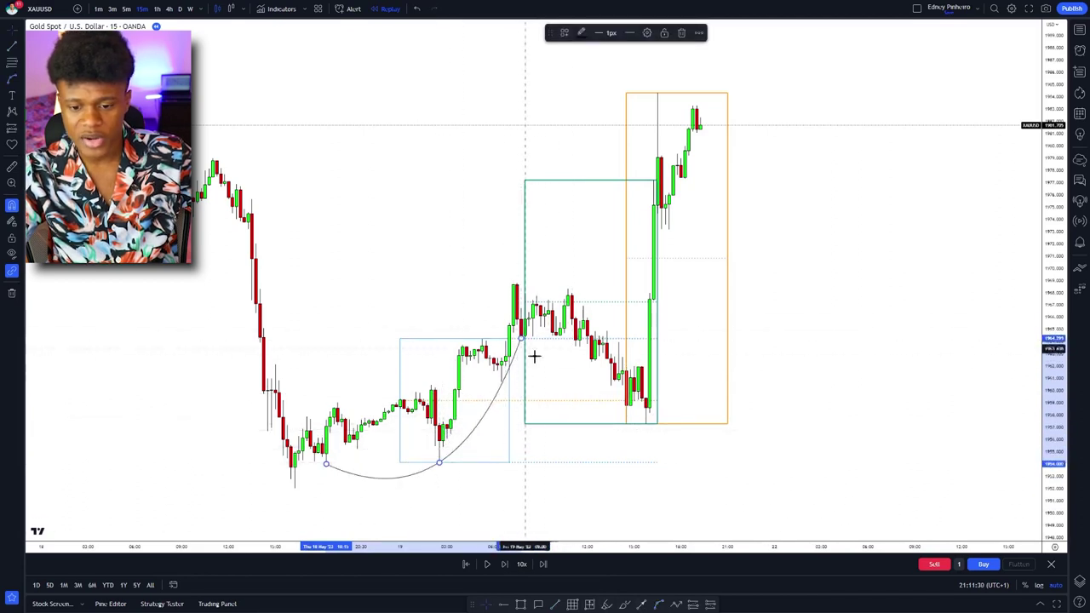
Step: Draw a rectangle zone at the 18 May low, about 1952 to 1953.7, extended to the evening of 19 May, and apply the saved blue style
click(519, 604)
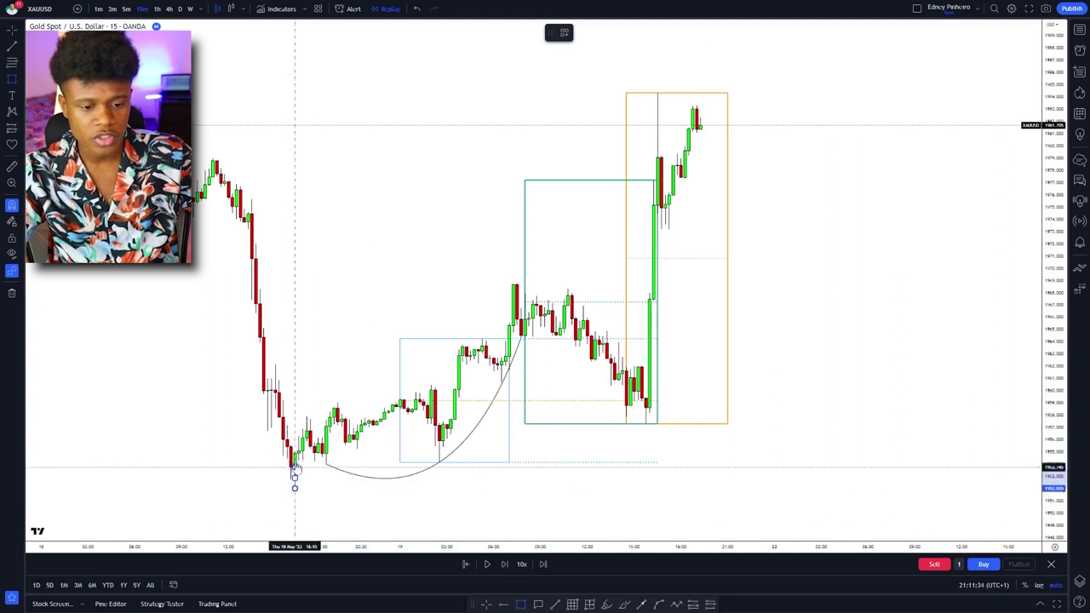
click(295, 488)
click(708, 467)
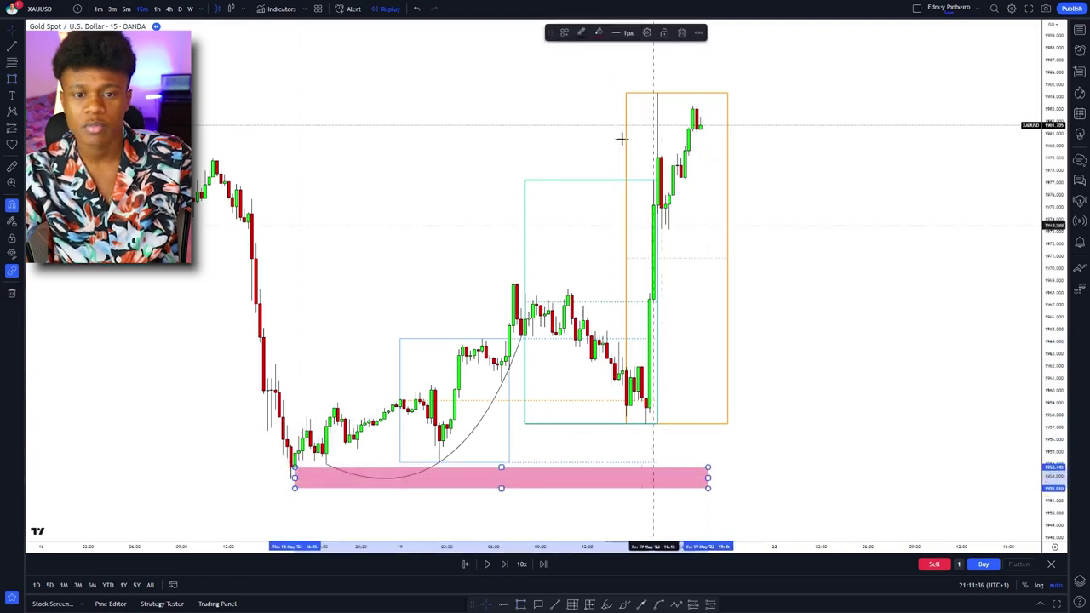
click(564, 32)
click(572, 93)
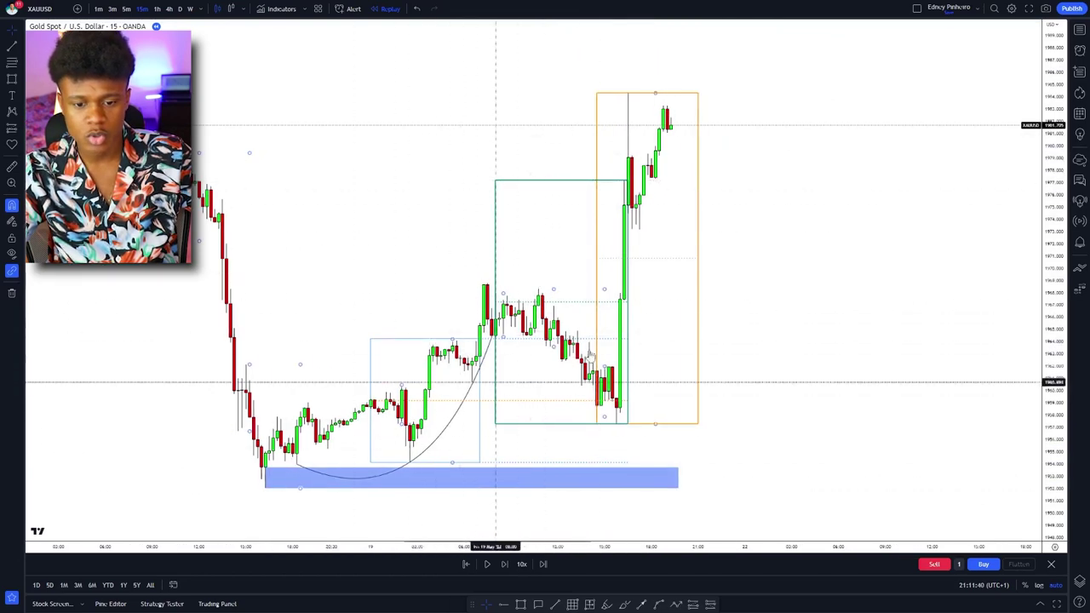
Step: Cut the replay back to 13:15 on 19 May and switch the chart to the 1-minute timeframe
scroll(555, 228, up, 2)
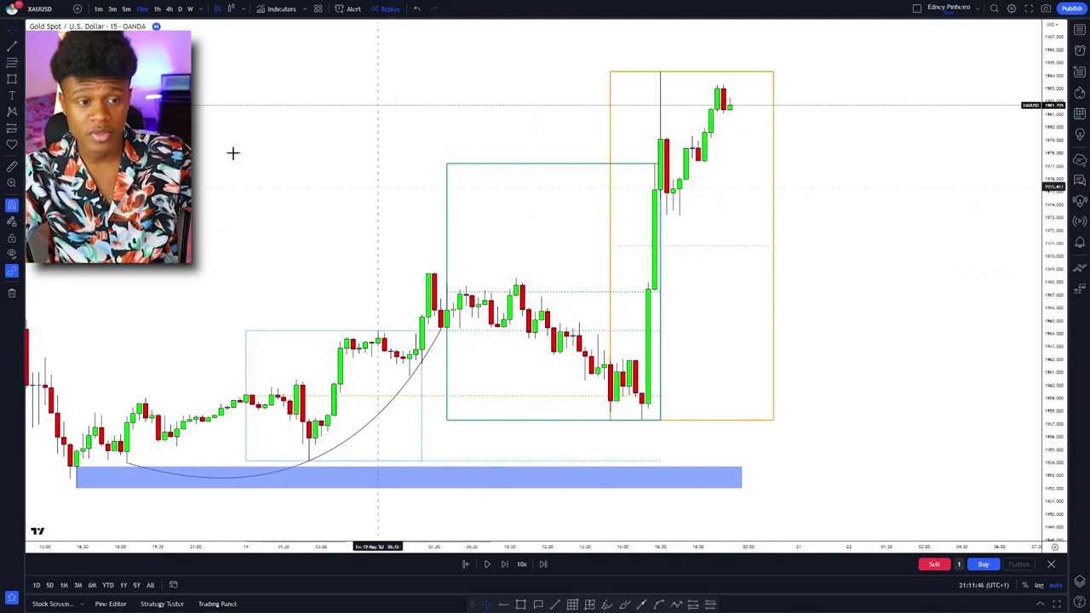
click(465, 563)
click(584, 345)
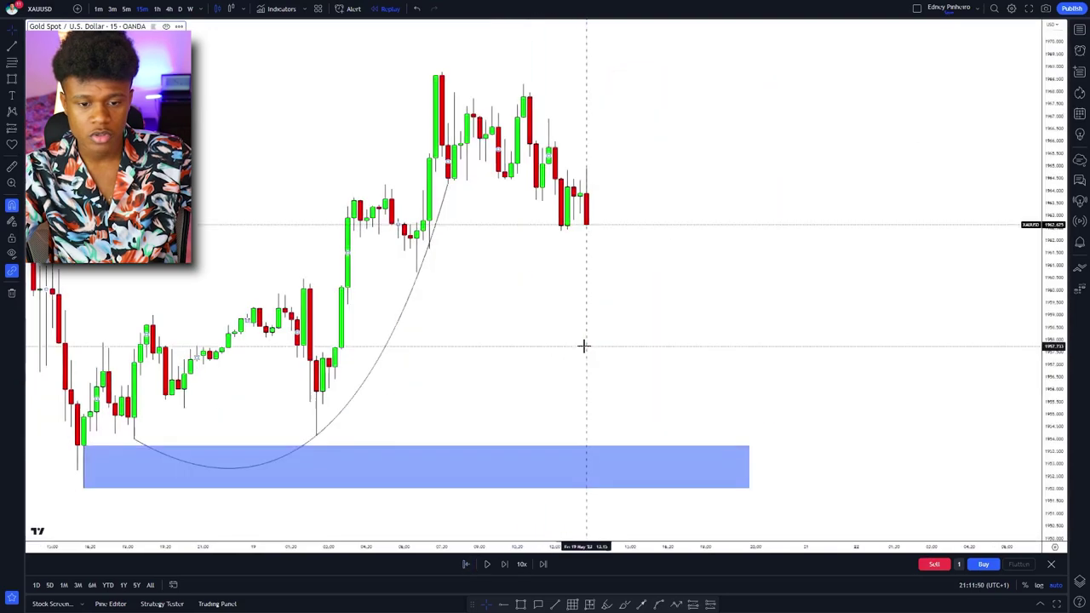
click(98, 9)
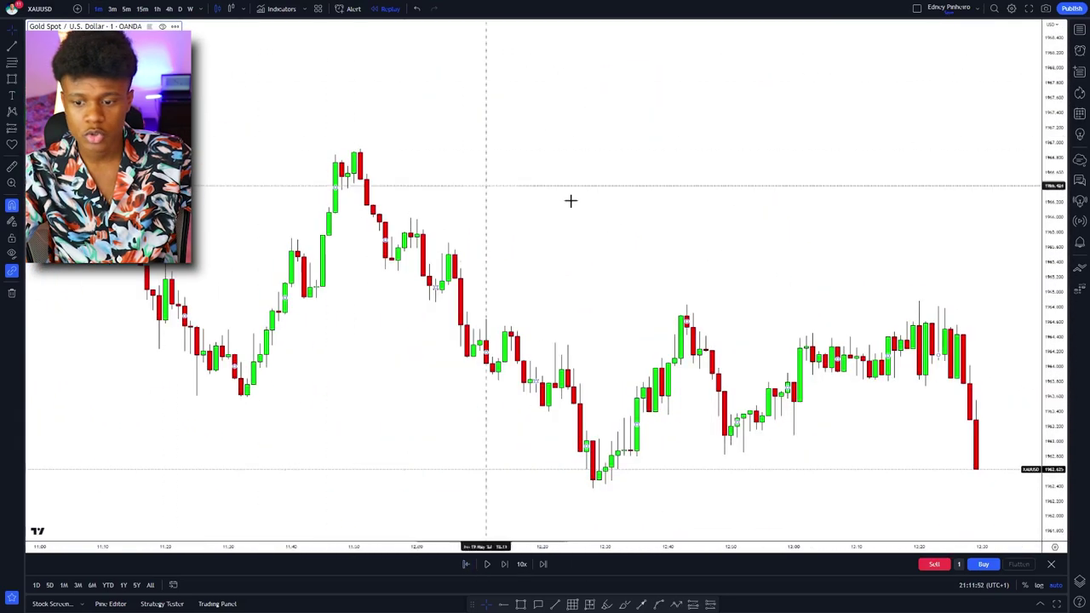
Step: Move the curve's middle point onto the exact low of the 19 May blue session box
scroll(614, 282, down, 4)
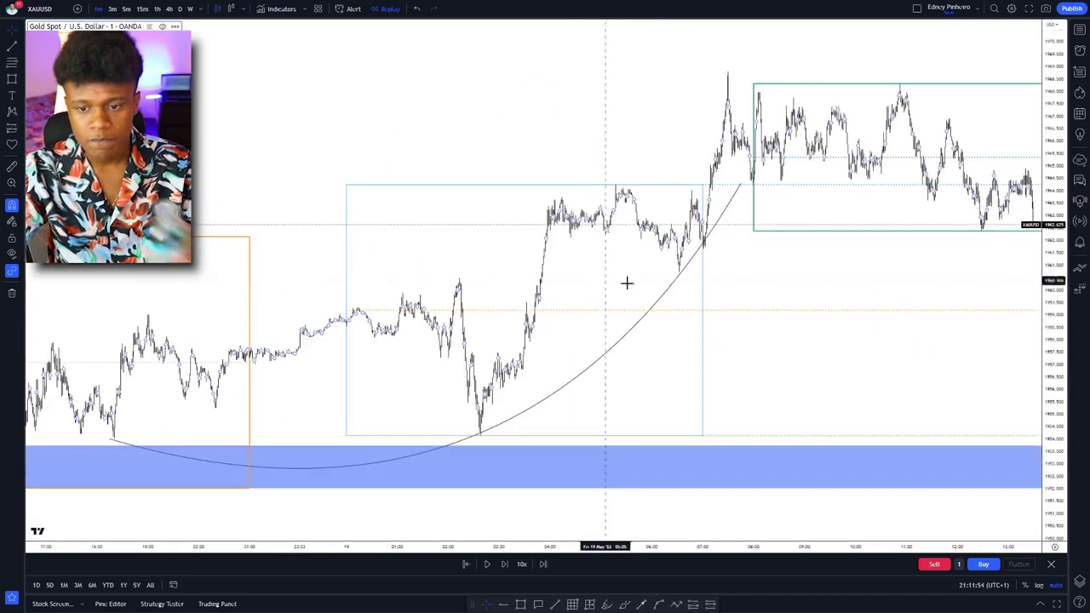
scroll(712, 295, up, 8)
drag(432, 387, 717, 382)
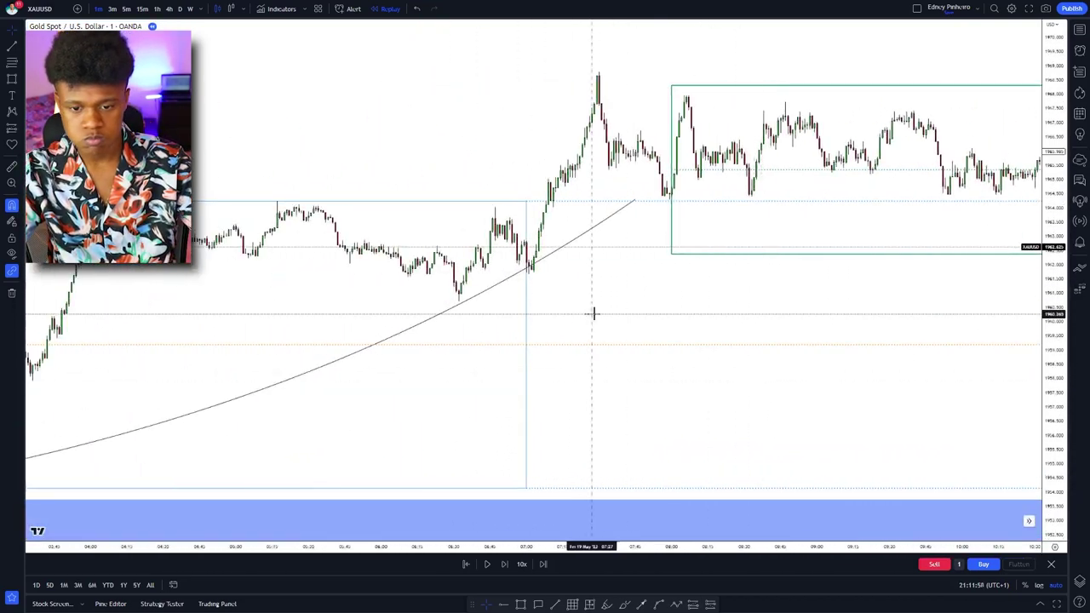
click(557, 251)
scroll(568, 281, down, 3)
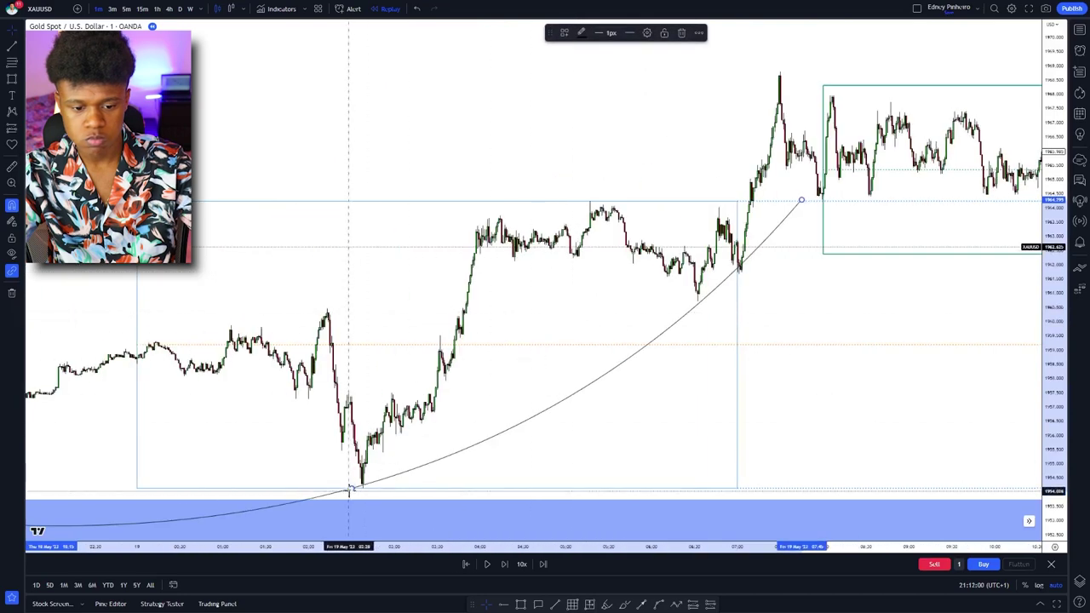
drag(352, 486, 364, 492)
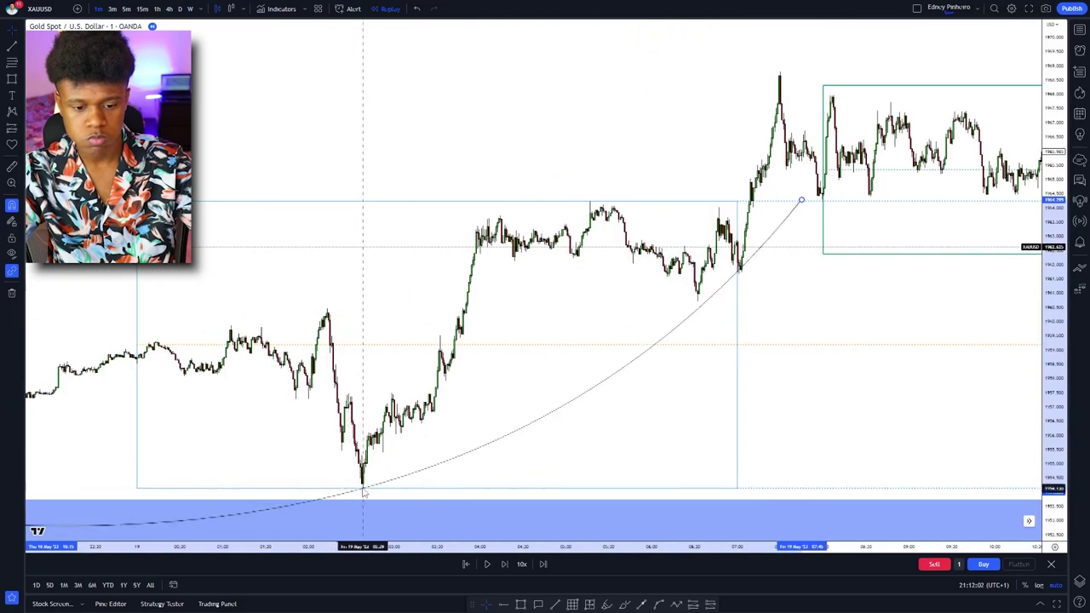
Step: Examine the 1-minute price action along the curve, around the blue box's close and the green box's open
scroll(524, 358, up, 3)
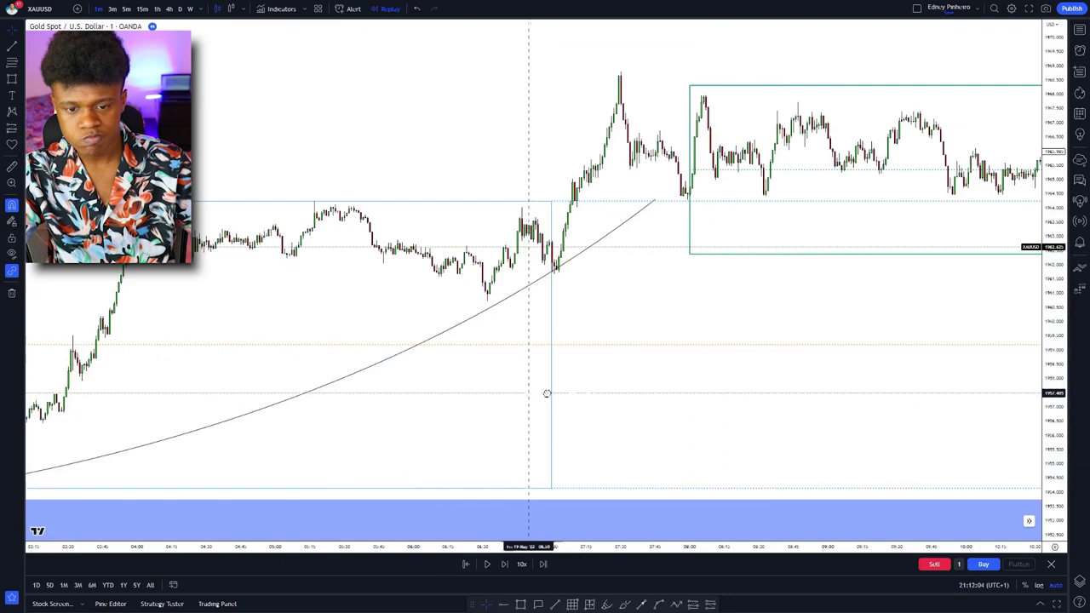
scroll(579, 384, up, 4)
scroll(632, 368, up, 3)
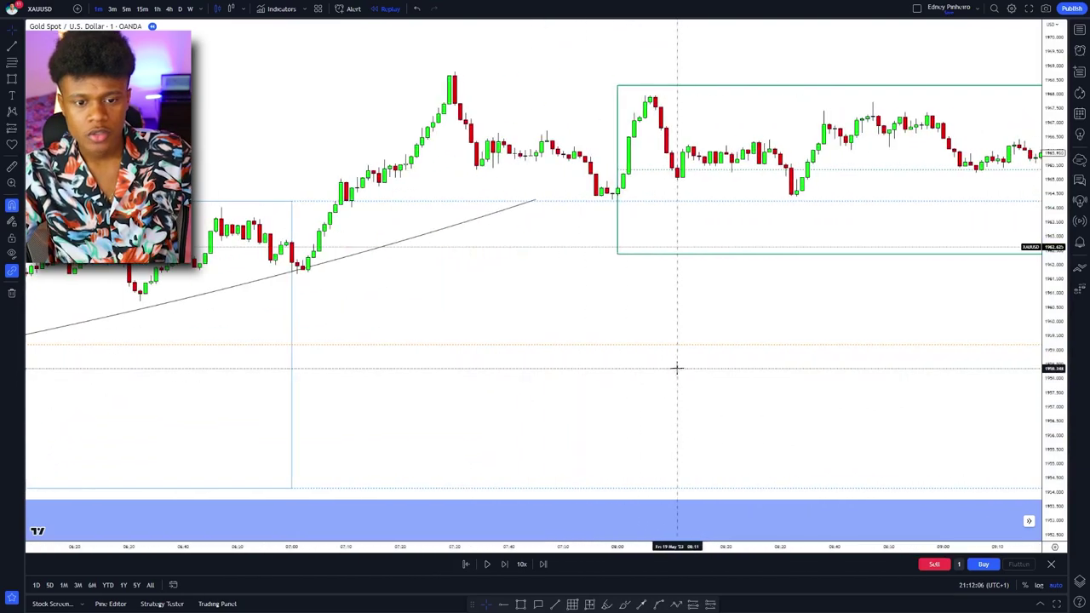
drag(1050, 454, 1049, 140)
scroll(562, 363, down, 5)
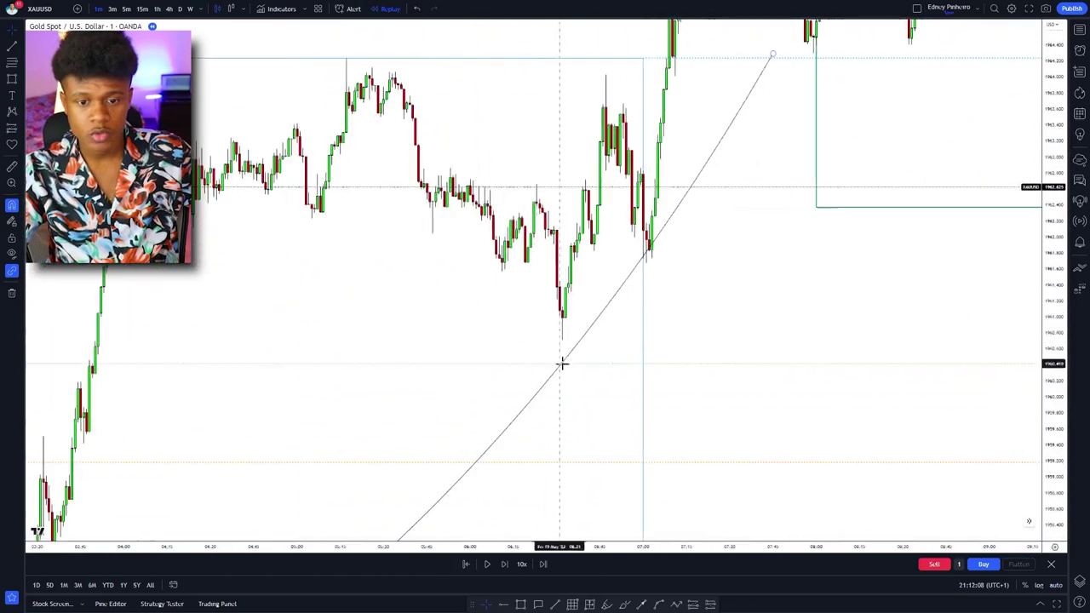
scroll(817, 408, down, 2)
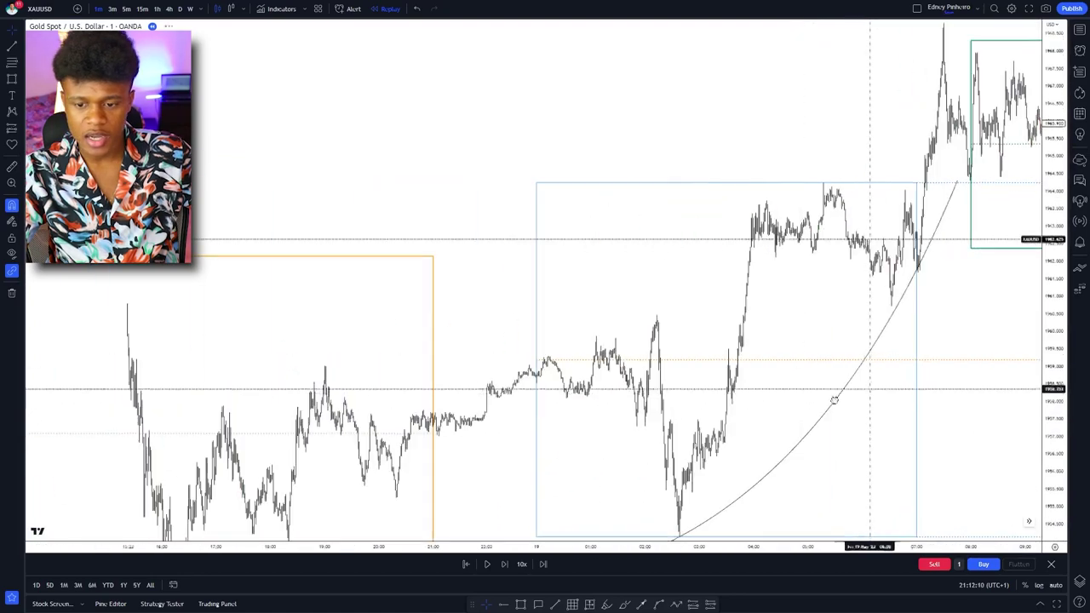
scroll(854, 384, up, 3)
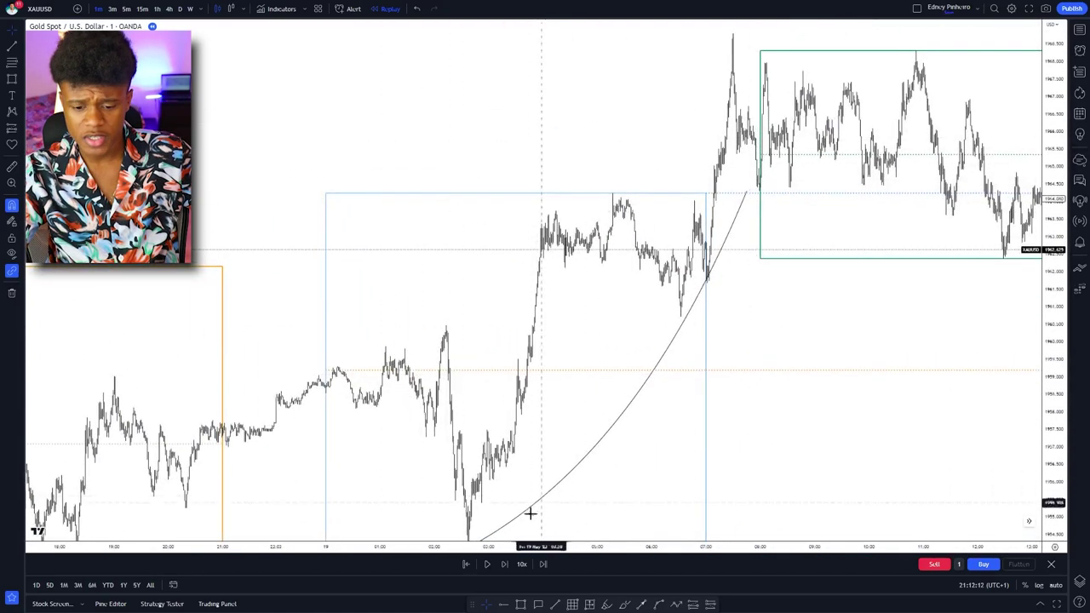
Step: Place a dollar sign icon just above the blue session box's upper edge, over the highs around 04:00
click(14, 144)
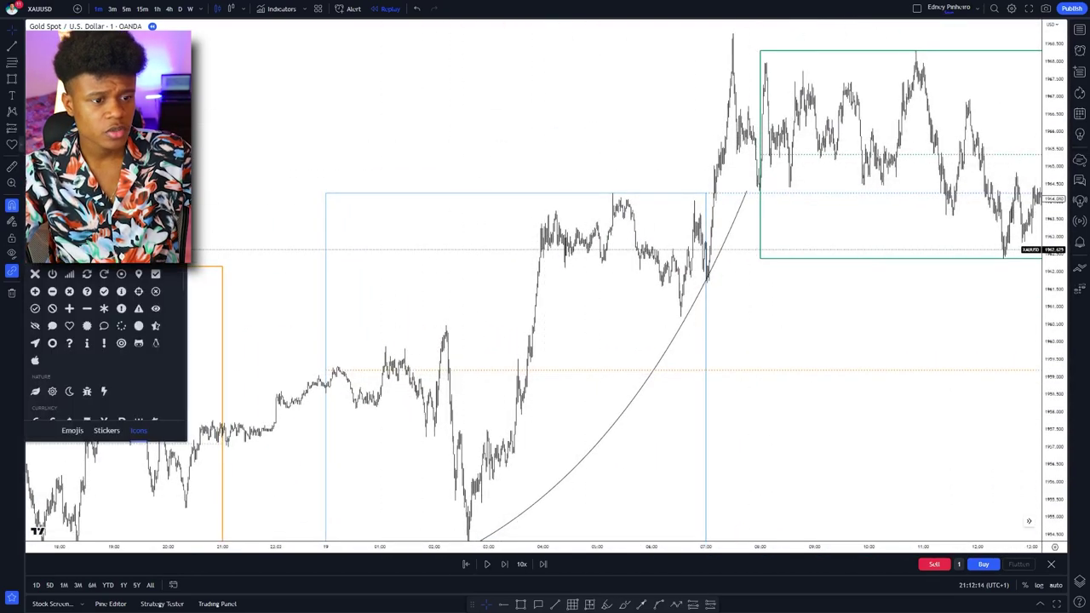
click(35, 420)
click(533, 154)
drag(538, 159, 550, 177)
scroll(497, 280, up, 6)
drag(484, 297, 687, 325)
drag(361, 217, 381, 205)
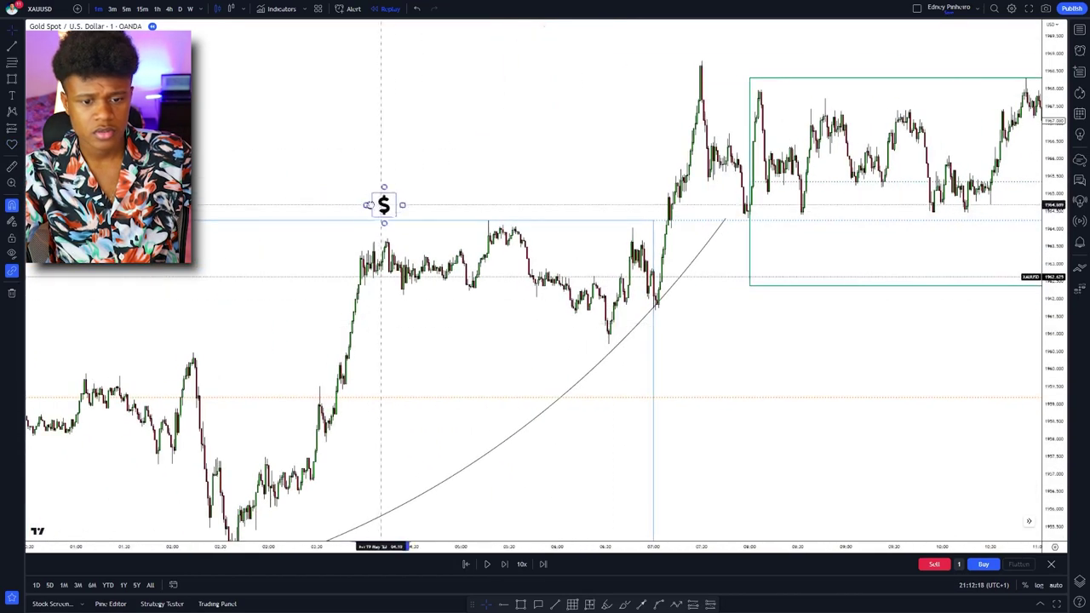
Step: Draw two short horizontal trend lines inside the blue box, starting at the lows near 05:05 and 05:47
scroll(586, 292, up, 4)
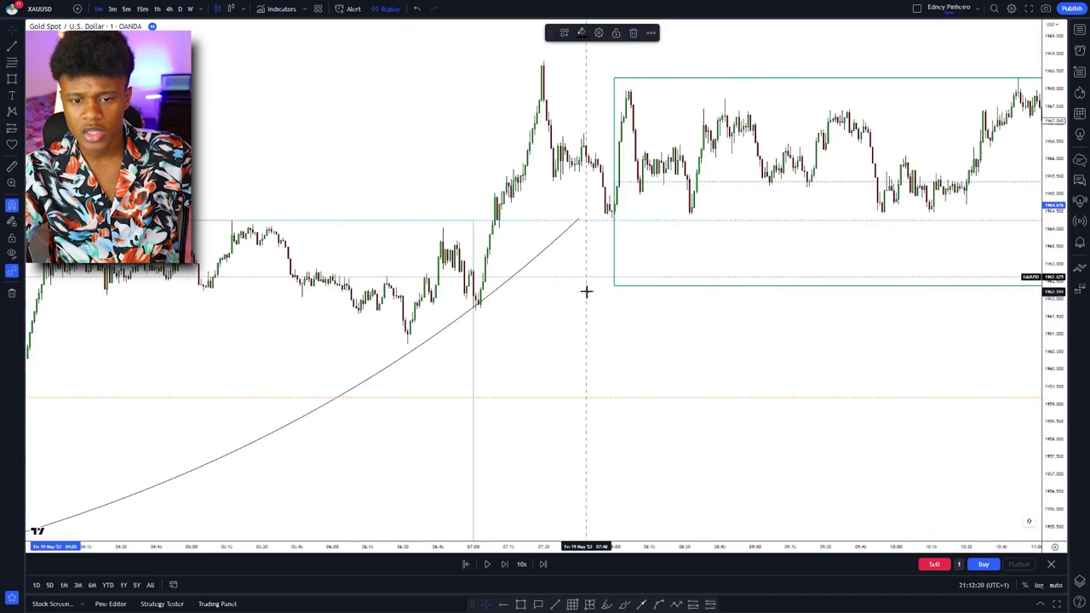
drag(557, 269, 606, 327)
scroll(528, 290, up, 2)
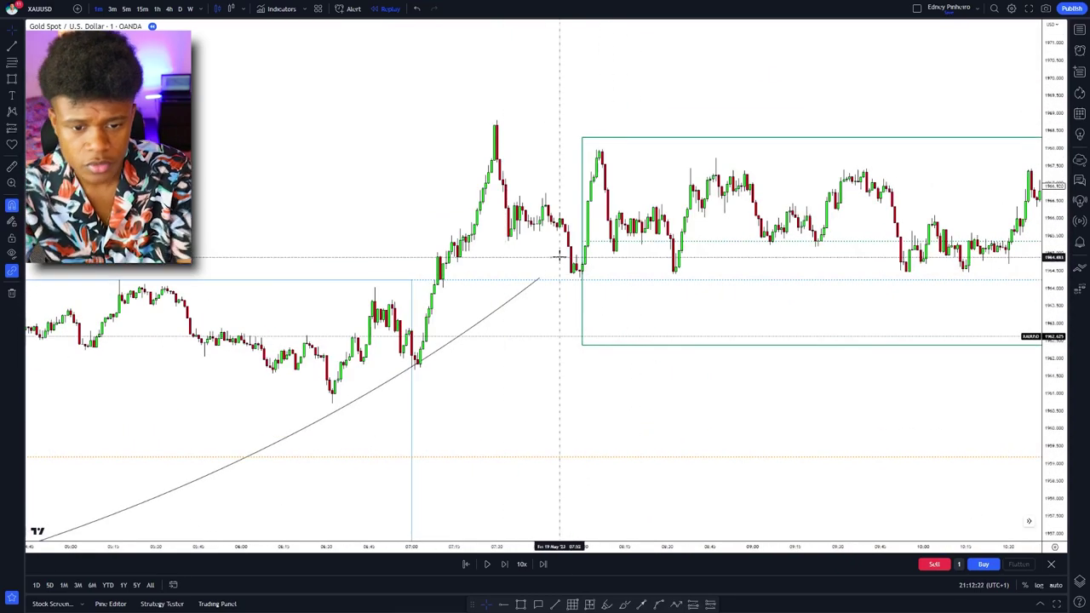
drag(521, 291, 717, 308)
scroll(715, 340, up, 4)
drag(576, 364, 629, 351)
scroll(624, 345, down, 3)
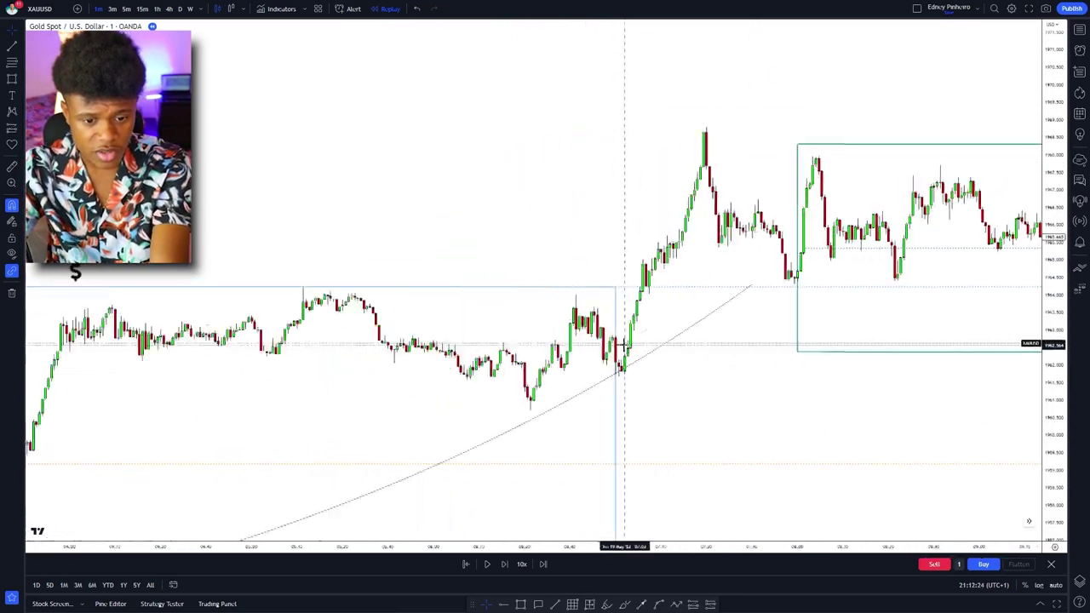
scroll(624, 345, down, 3)
drag(751, 380, 658, 376)
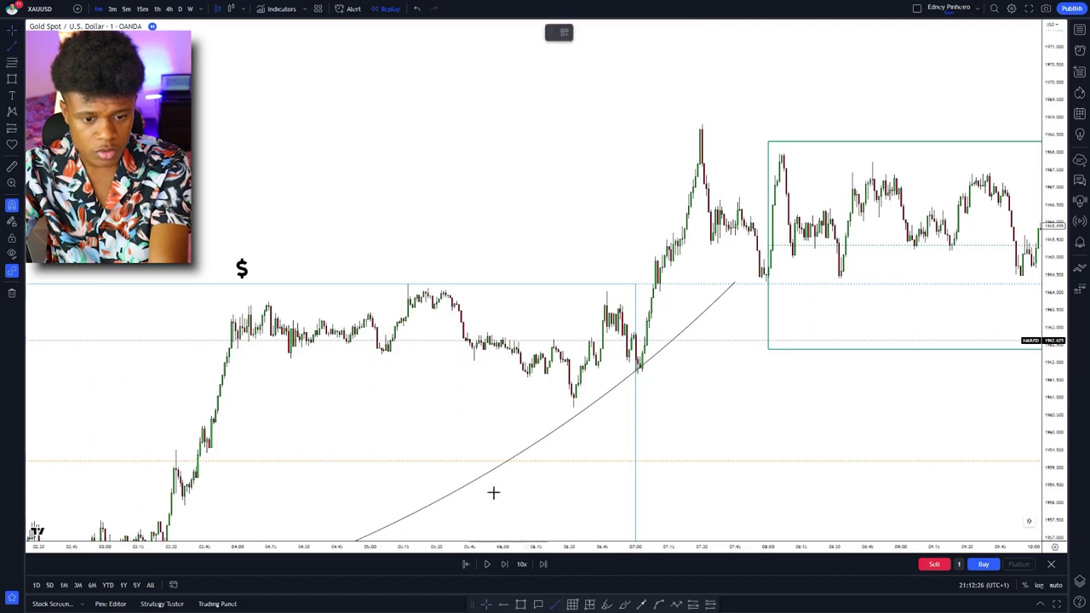
click(472, 357)
click(556, 603)
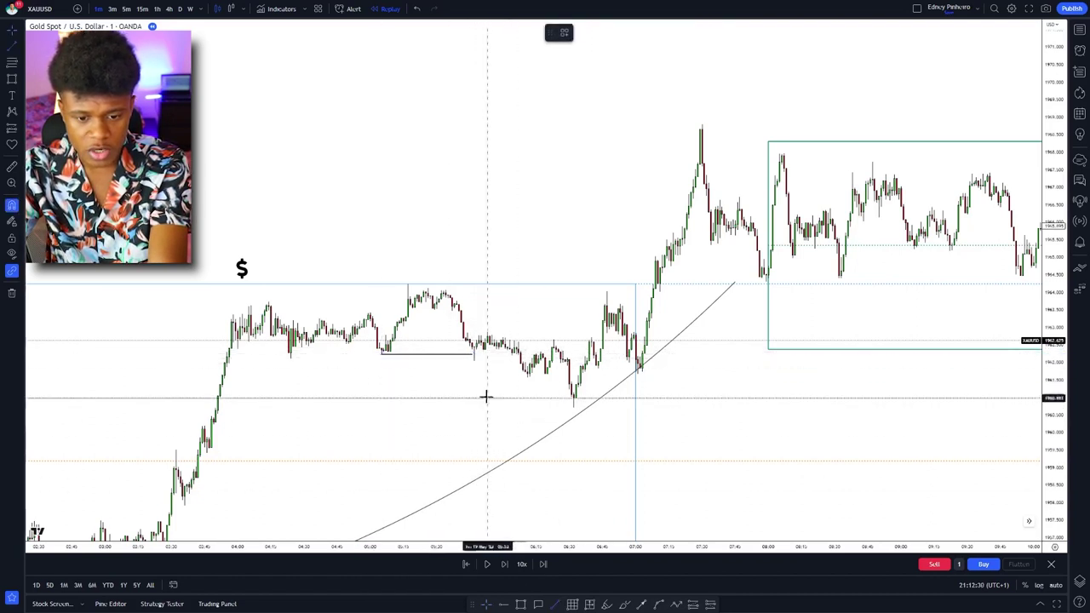
click(516, 360)
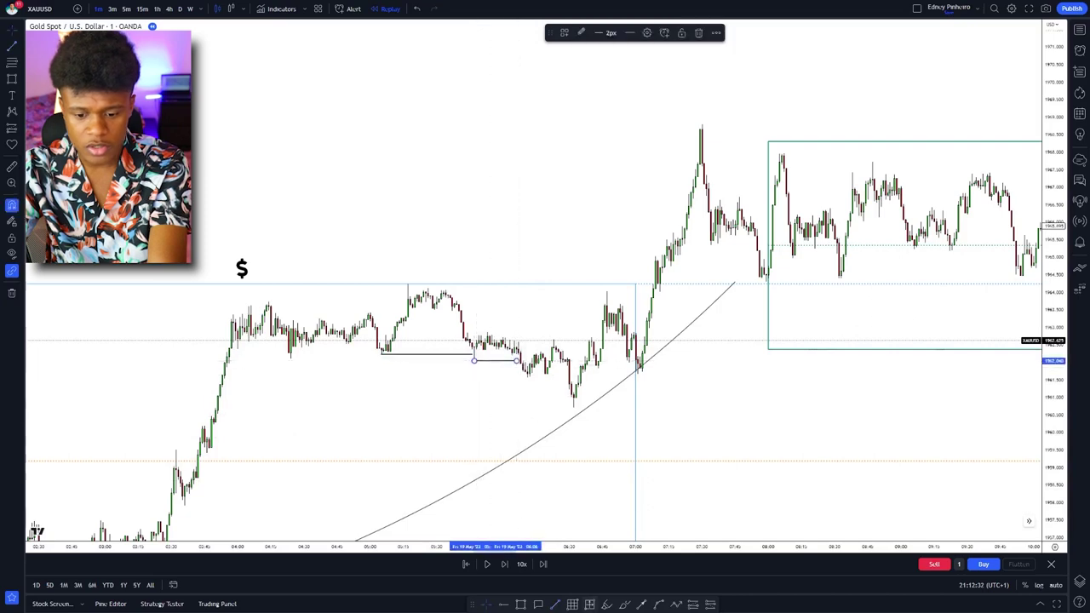
Step: Mark the alternating swing highs and lows inside the blue box with pink brush dots, from the 05:05 low to the low around 07:00
click(605, 603)
scroll(521, 482, up, 2)
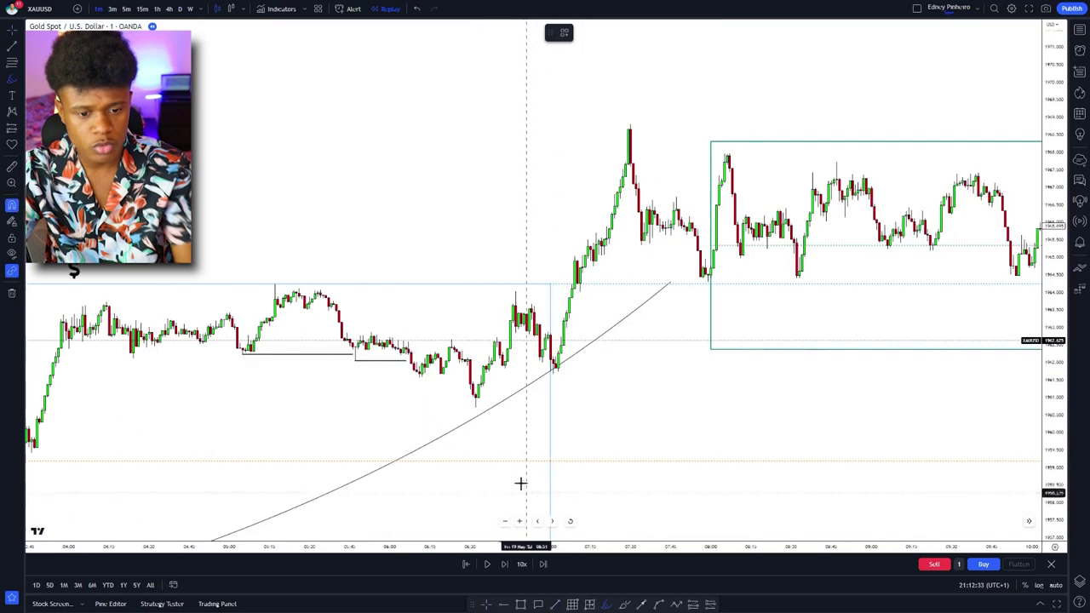
click(243, 365)
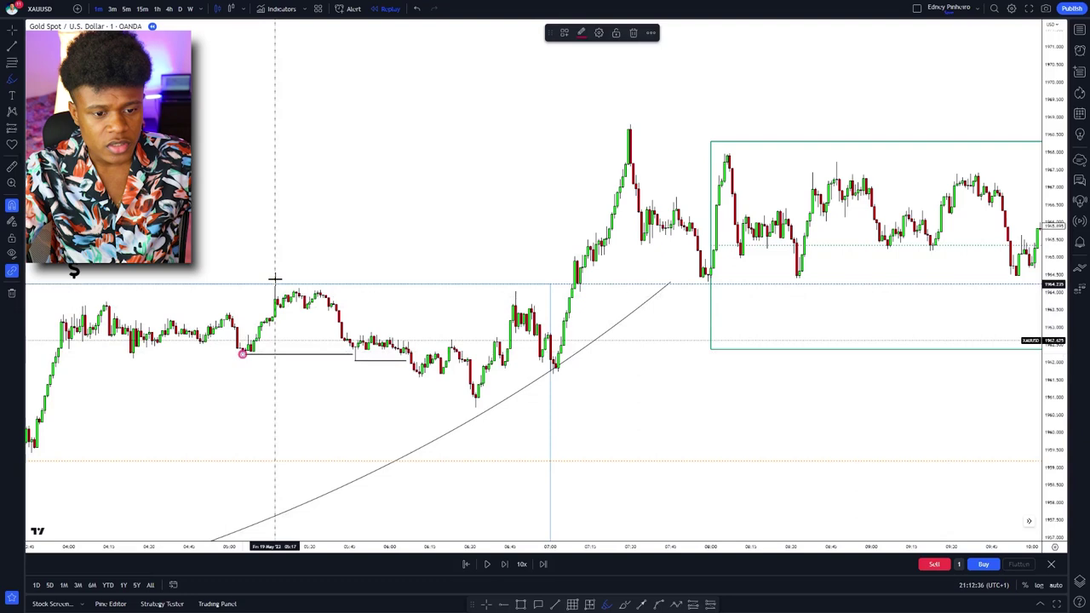
click(274, 281)
click(354, 361)
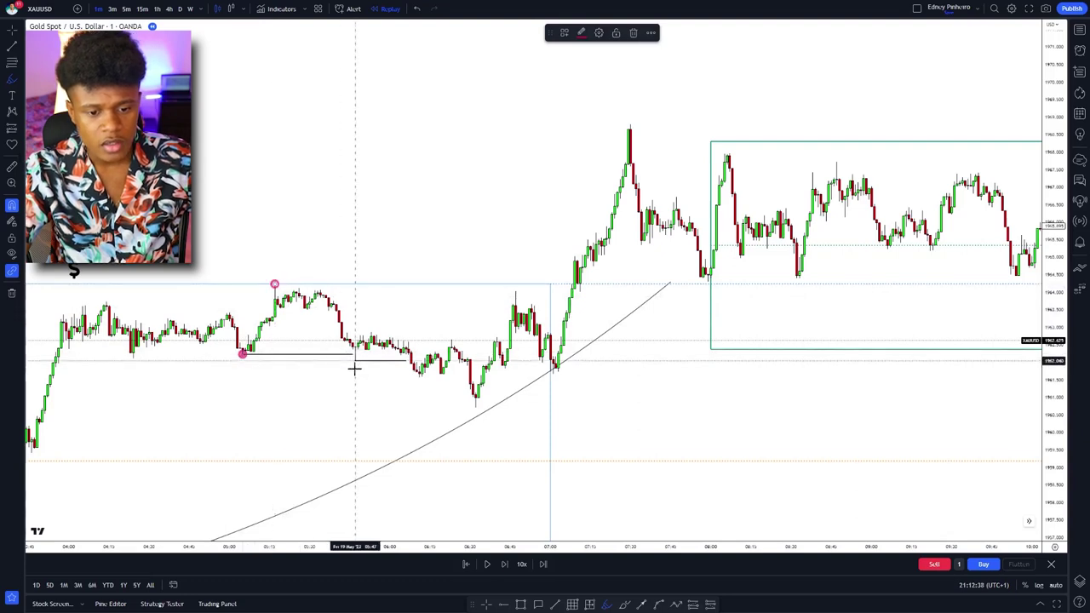
click(380, 334)
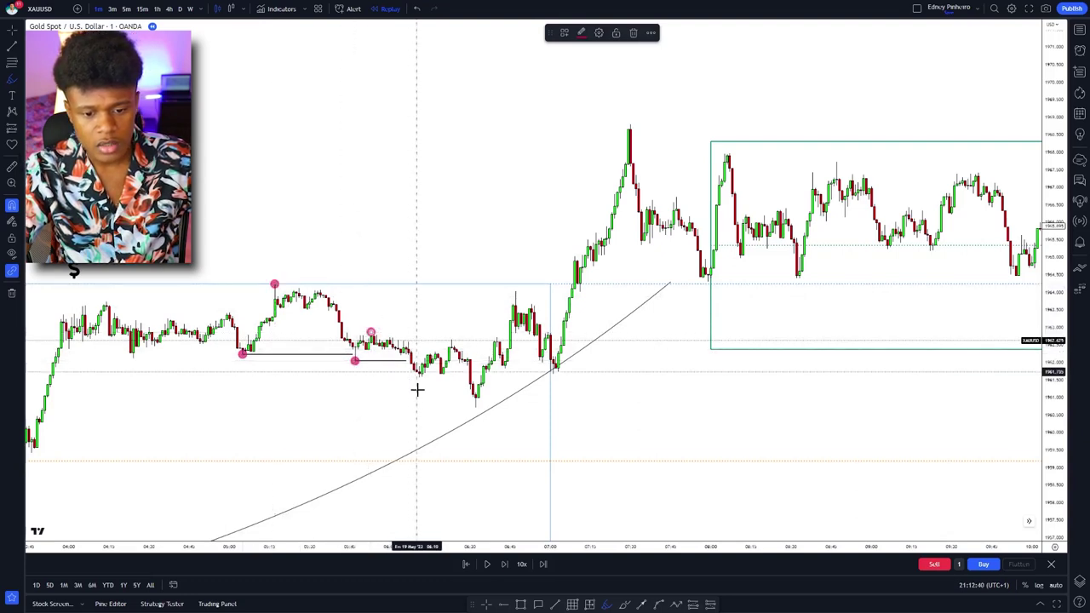
click(418, 385)
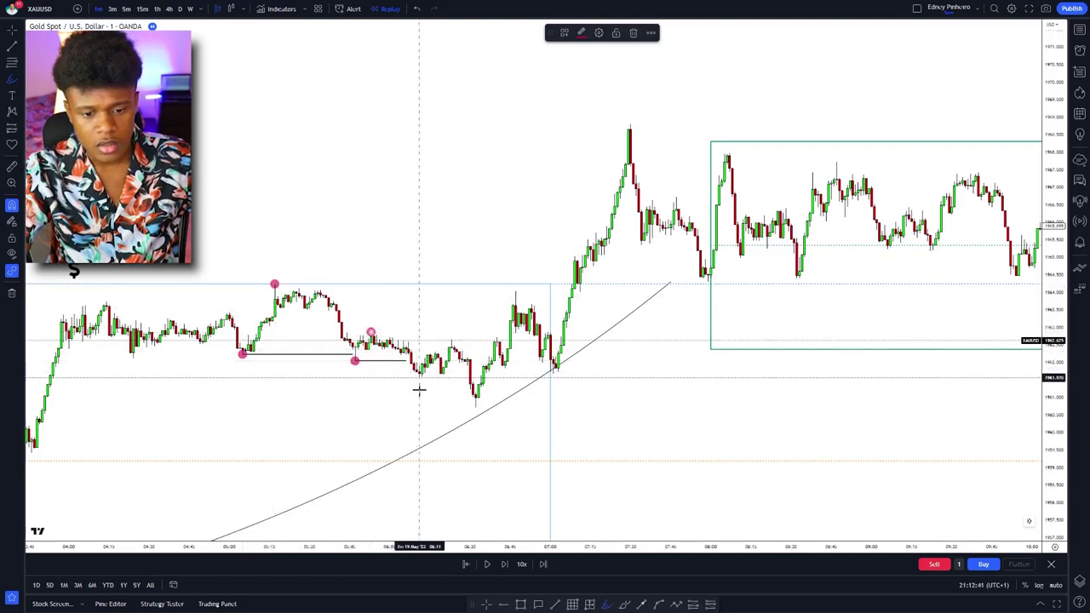
click(452, 340)
click(475, 409)
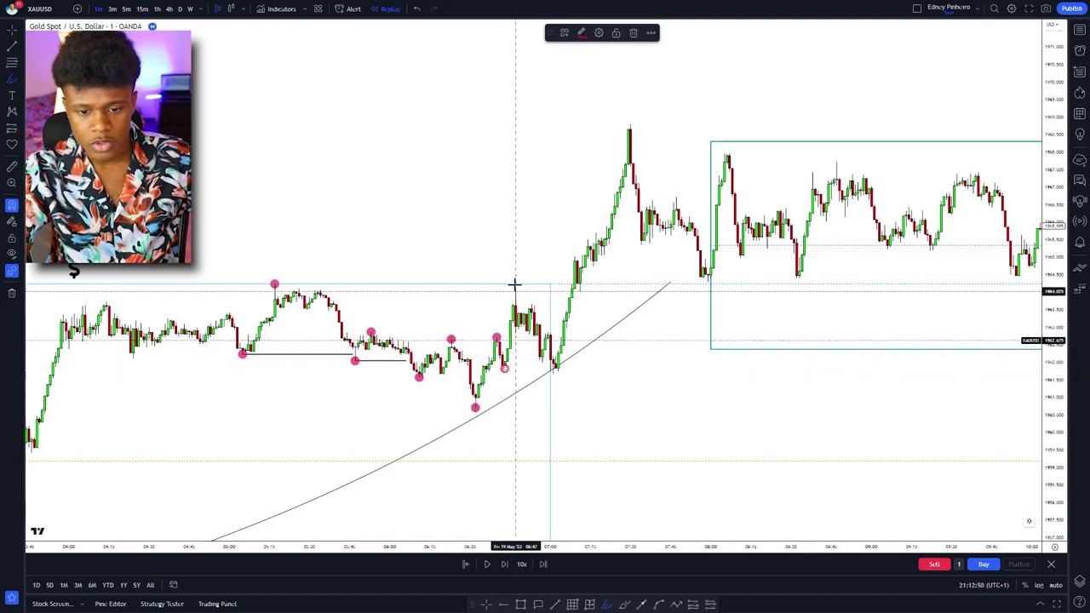
click(514, 286)
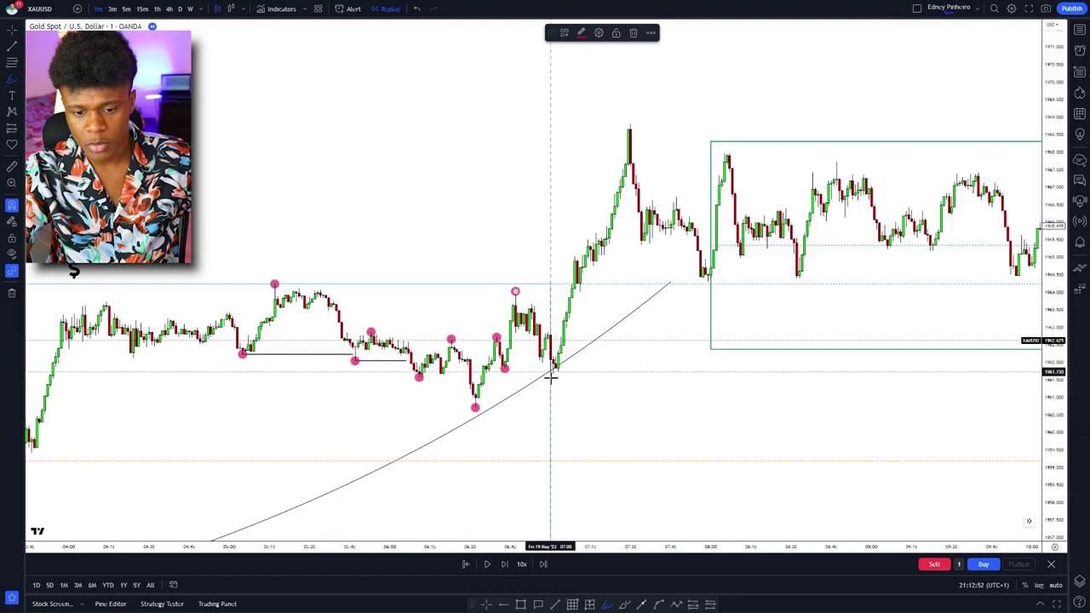
click(552, 372)
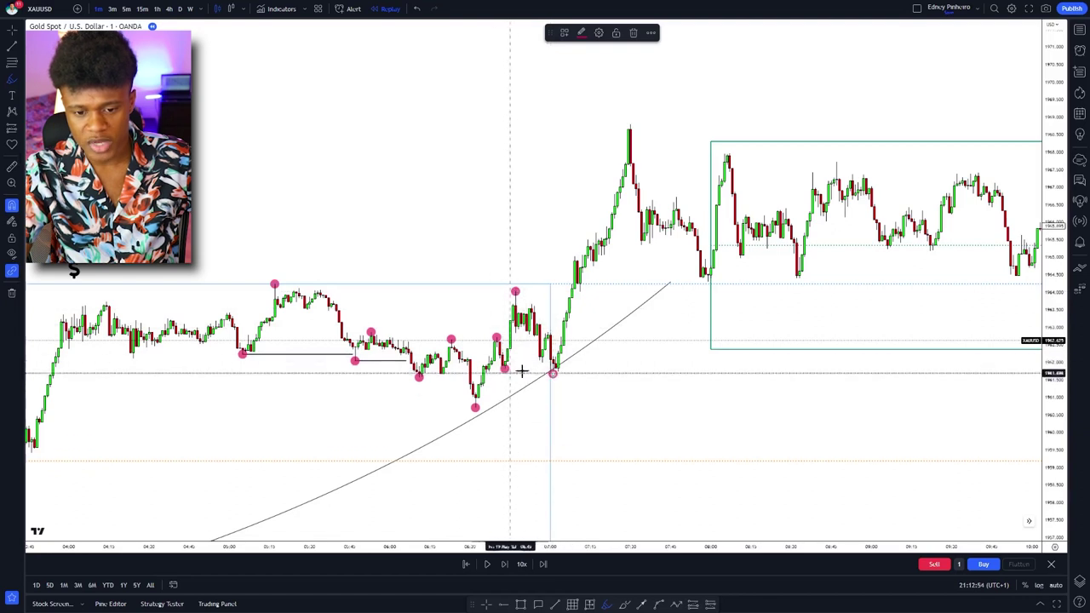
Step: Draw a thin blue demand rectangle on the 06:34 candles, extend it to 07:04 and trim its upper edge slightly
click(520, 604)
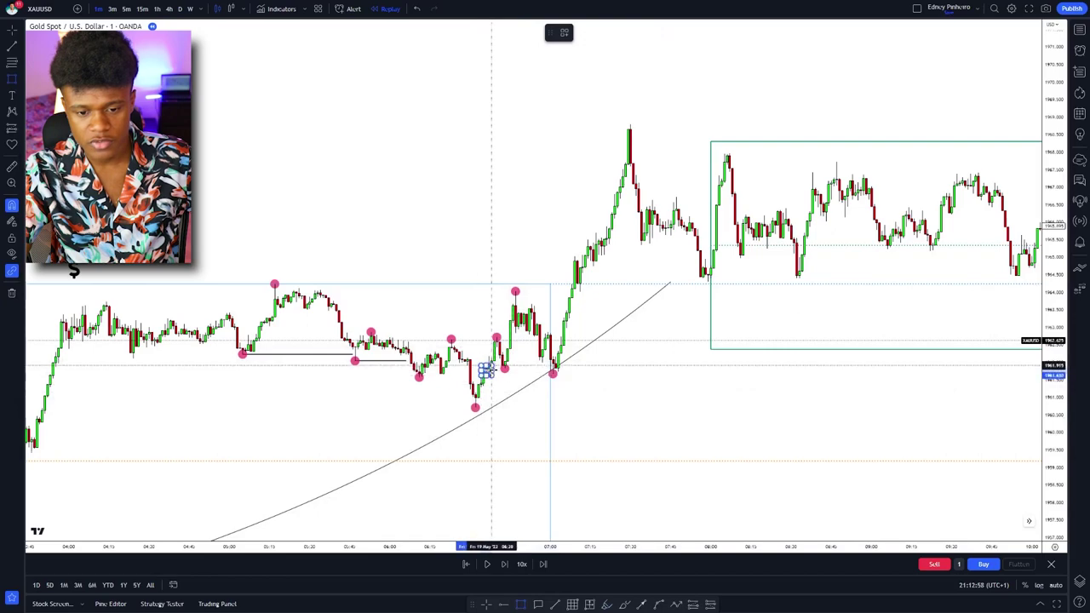
click(490, 371)
drag(614, 364, 823, 227)
scroll(870, 433, up, 4)
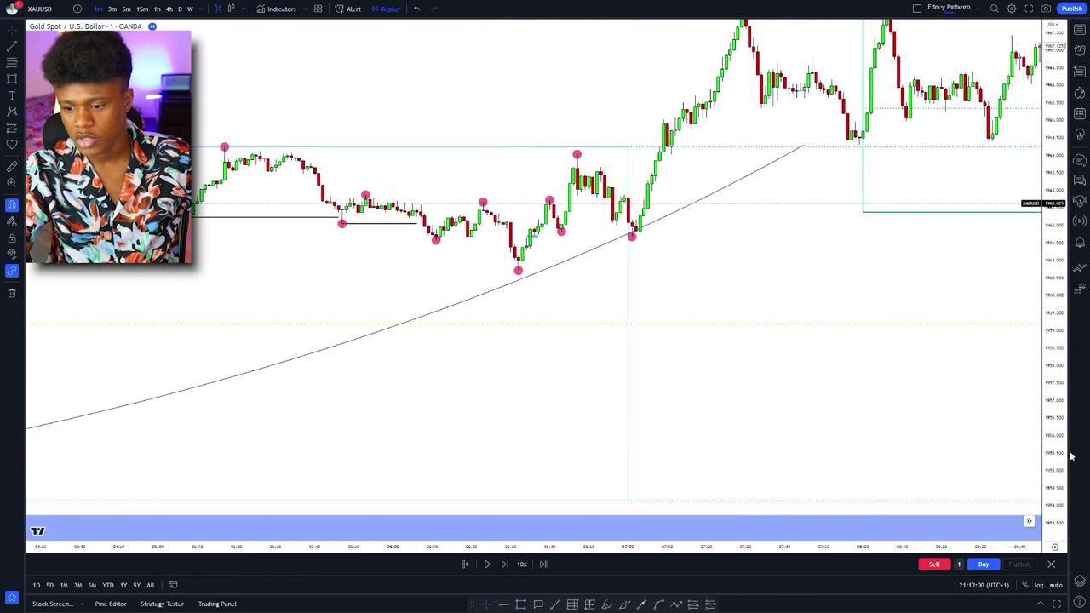
drag(1057, 475, 992, 56)
drag(730, 138, 968, 343)
scroll(800, 247, up, 4)
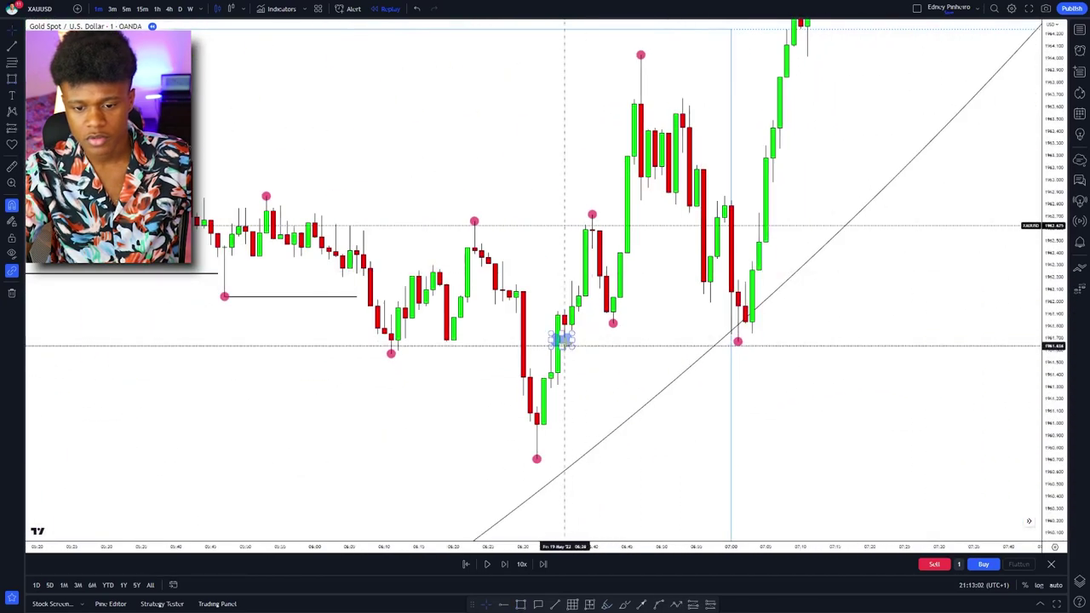
drag(571, 339, 758, 339)
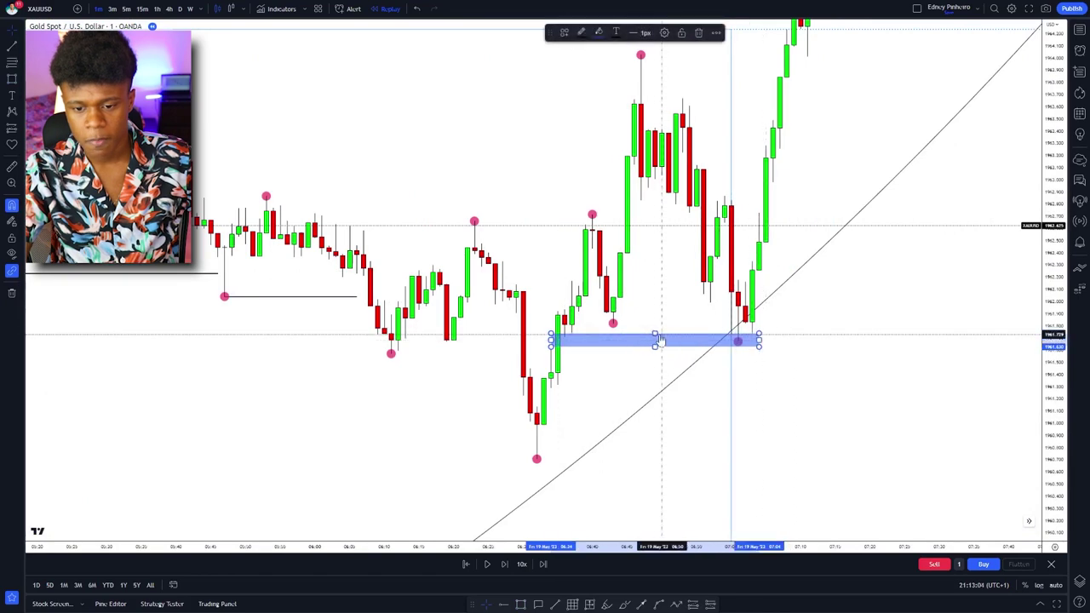
mouse_move(655, 334)
mouse_down()
mouse_move(655, 325)
mouse_move(655, 339)
mouse_up()
click(619, 384)
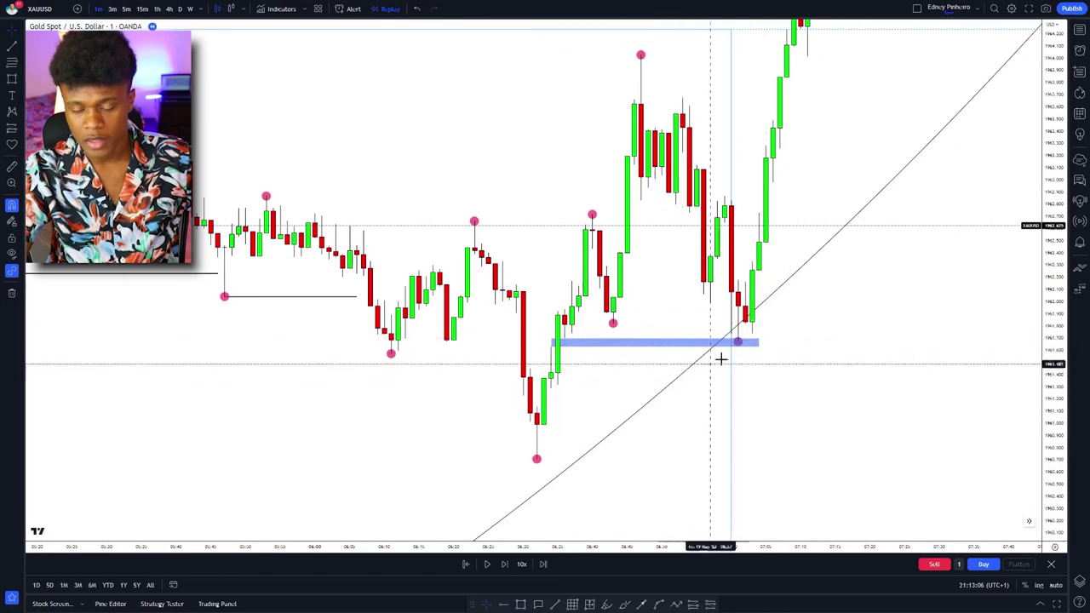
Step: Draw a horizontal trend line from the swing high near 06:23 to about 06:38 and apply the SMS template to it
scroll(905, 372, down, 5)
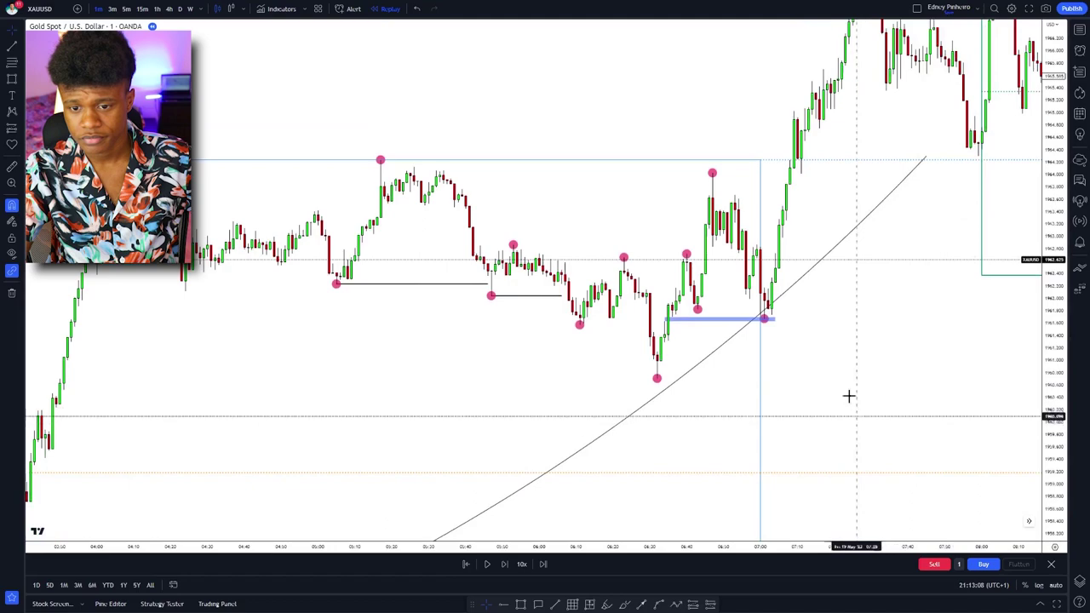
scroll(848, 396, down, 5)
drag(904, 387, 549, 408)
drag(749, 285, 826, 445)
scroll(458, 190, up, 2)
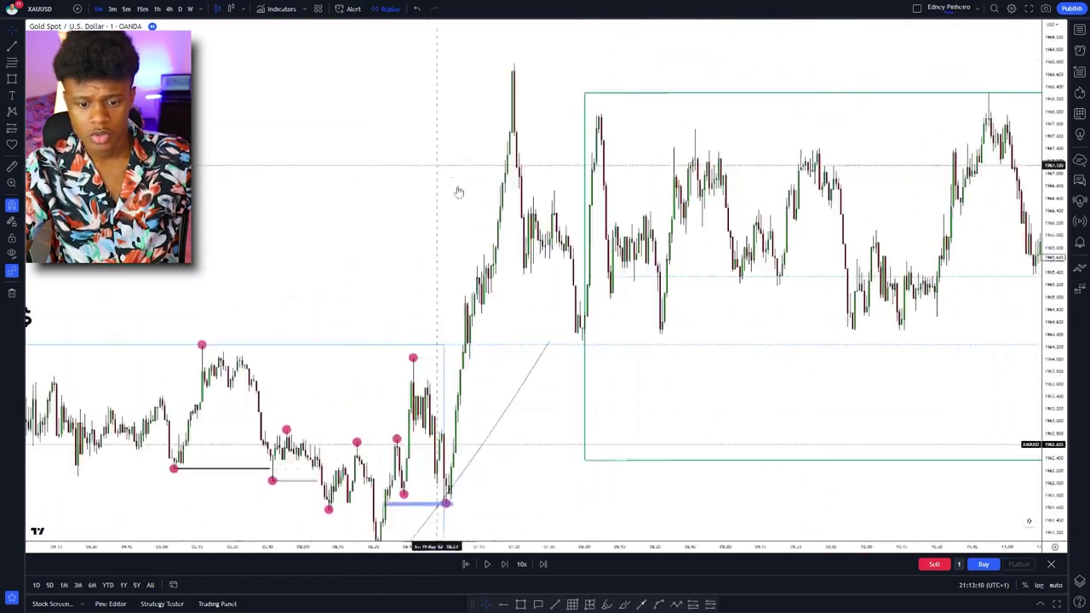
scroll(727, 241, up, 4)
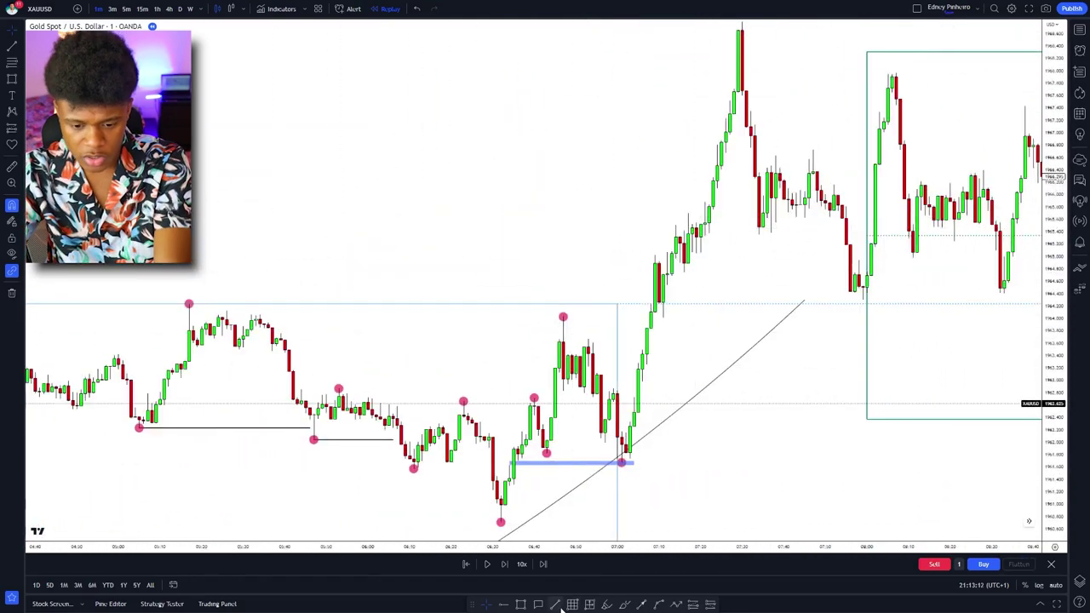
click(557, 605)
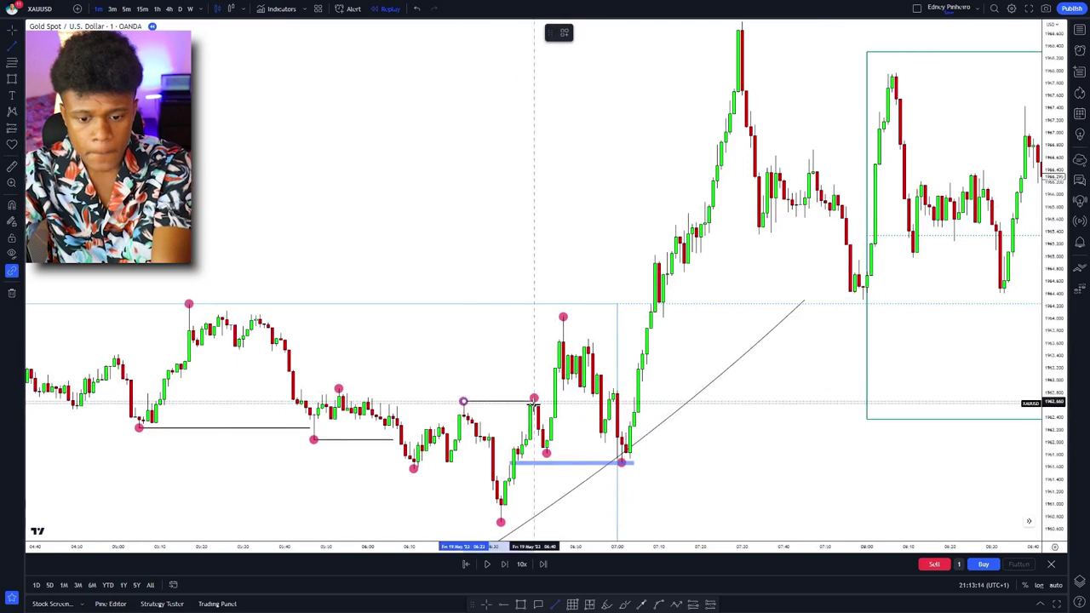
click(526, 401)
click(563, 35)
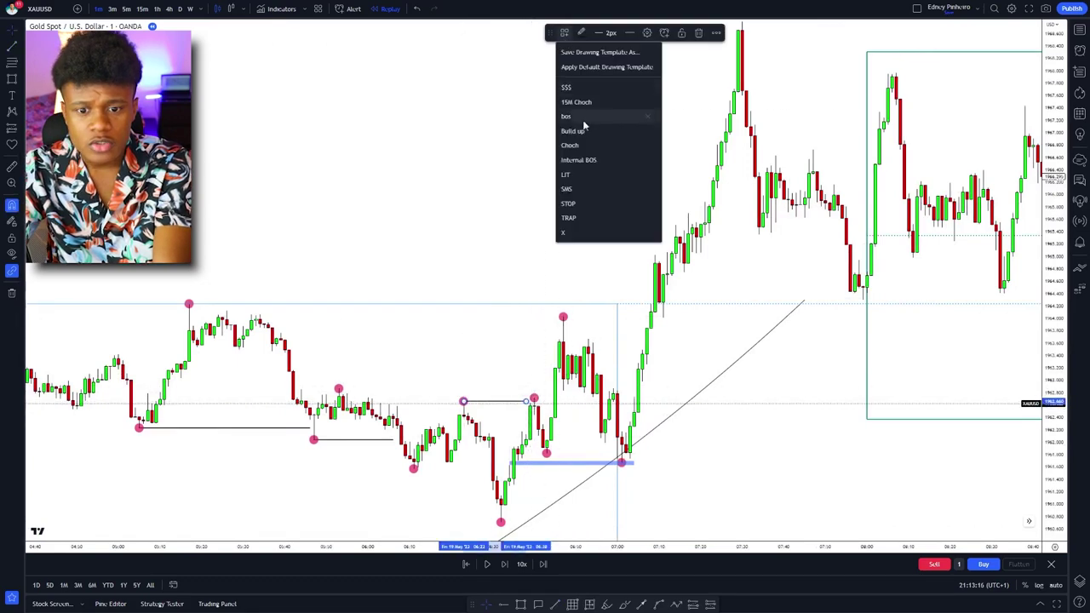
click(575, 189)
Step: Mark the 07:14 swing high, the 07:16 swing low and the peak around 07:30 with pink brush dots
drag(591, 213, 644, 227)
scroll(645, 227, up, 4)
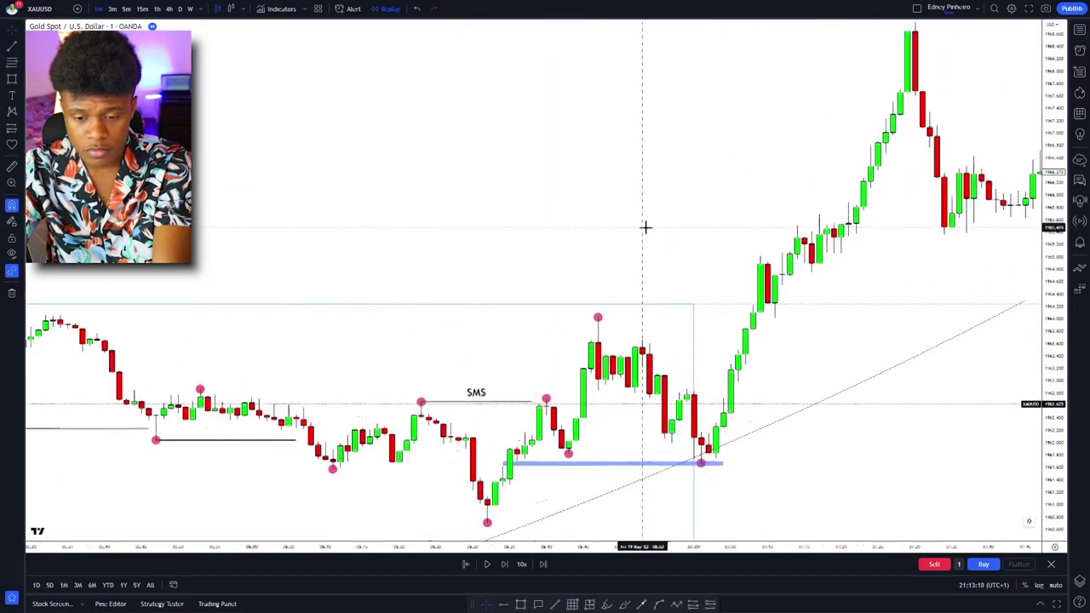
scroll(641, 234, down, 4)
drag(65, 279, 484, 287)
drag(407, 287, 506, 252)
drag(703, 258, 410, 311)
scroll(599, 295, up, 2)
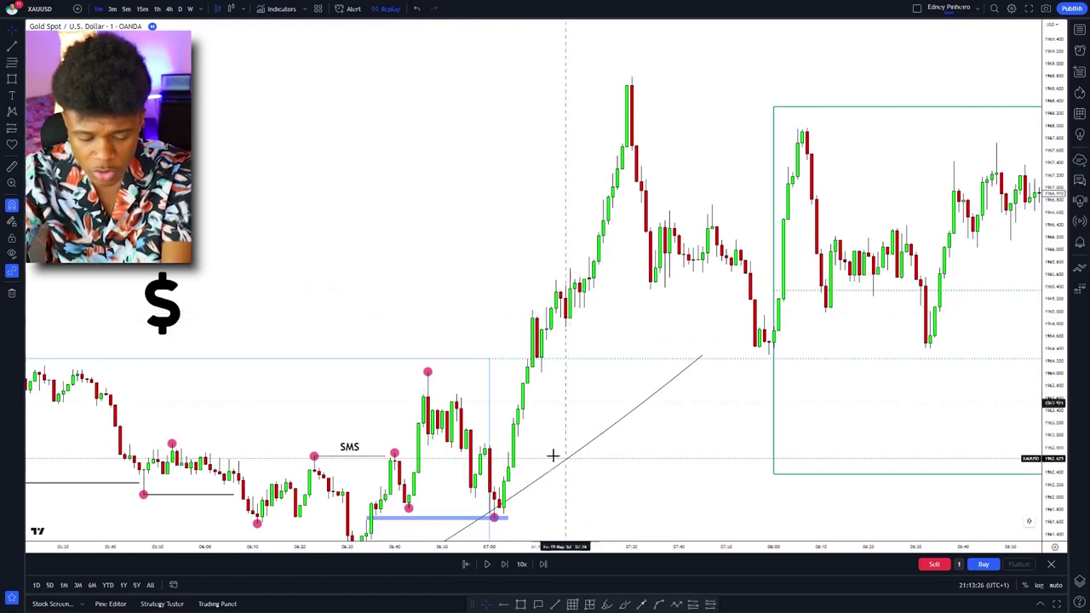
click(607, 604)
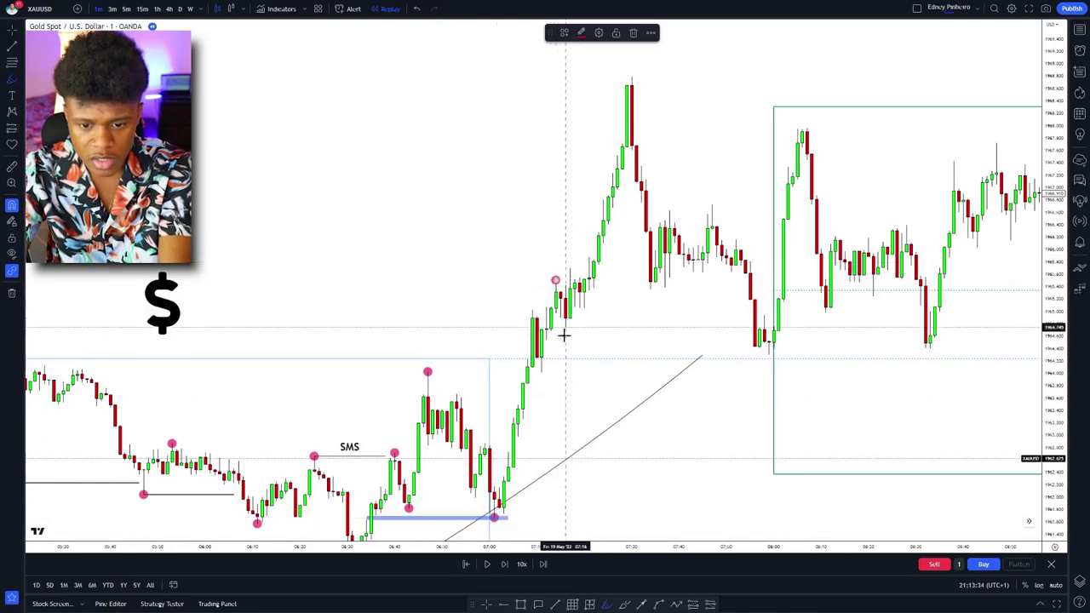
click(564, 336)
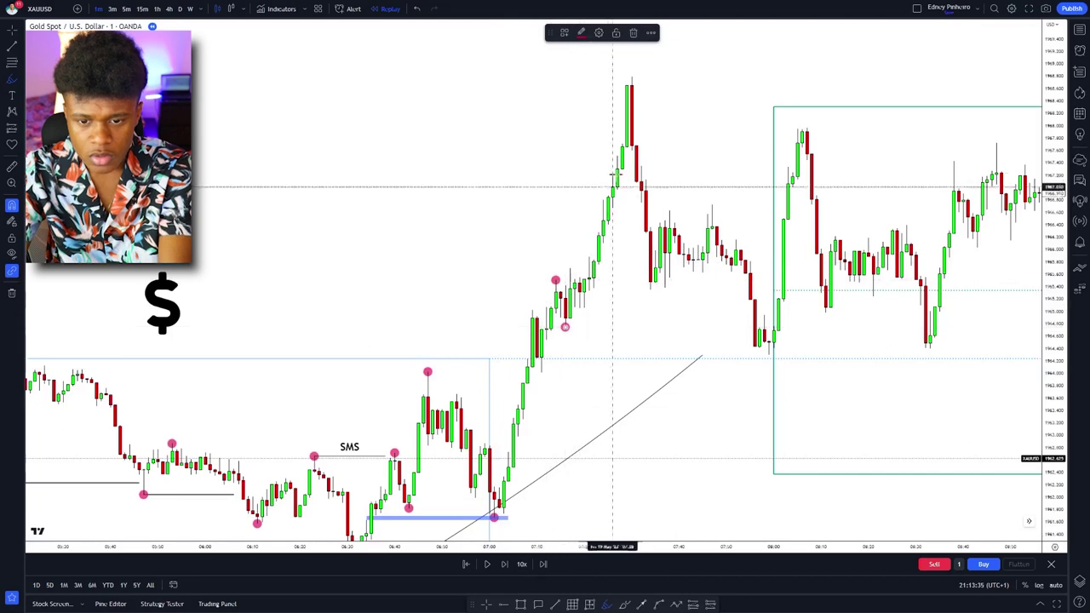
click(635, 68)
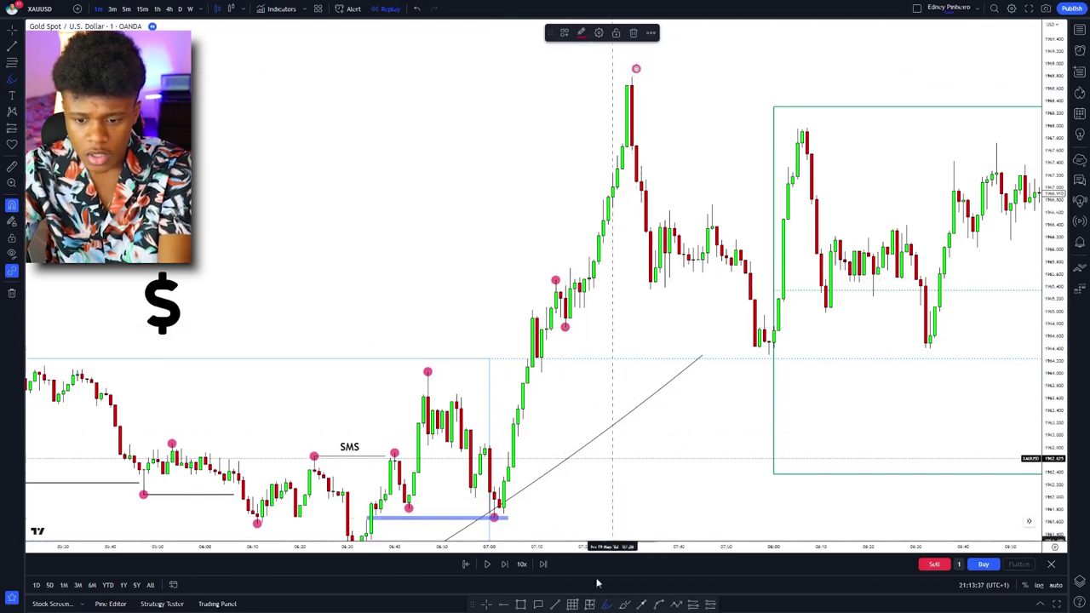
Step: Draw a thin horizontal trend line from the 07:16 swing low and extend its end to 07:54
click(555, 604)
click(566, 328)
click(735, 332)
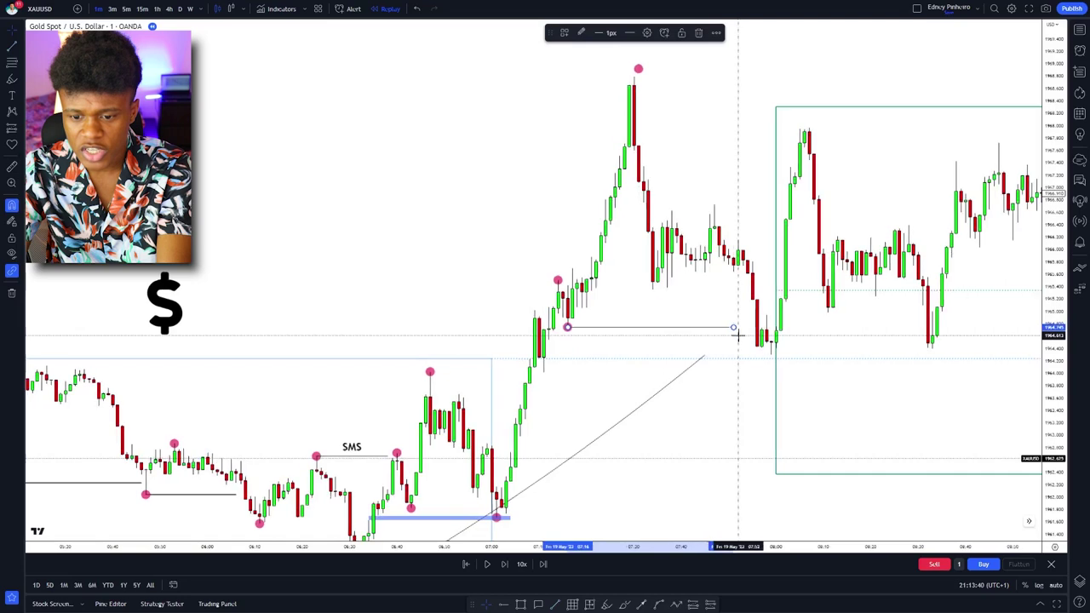
drag(733, 328, 760, 329)
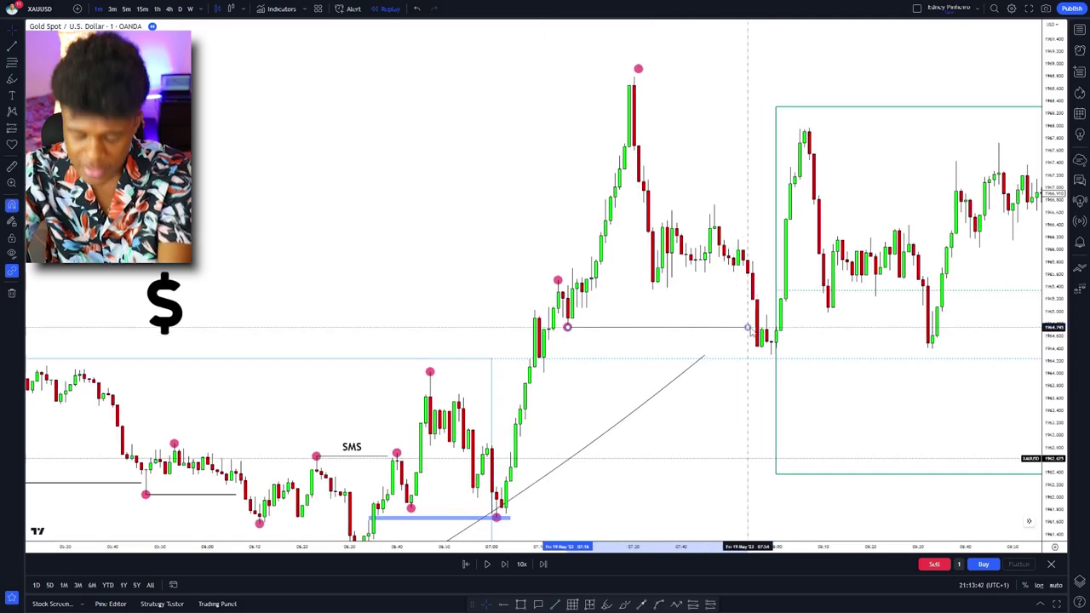
drag(721, 373, 688, 382)
scroll(626, 400, up, 2)
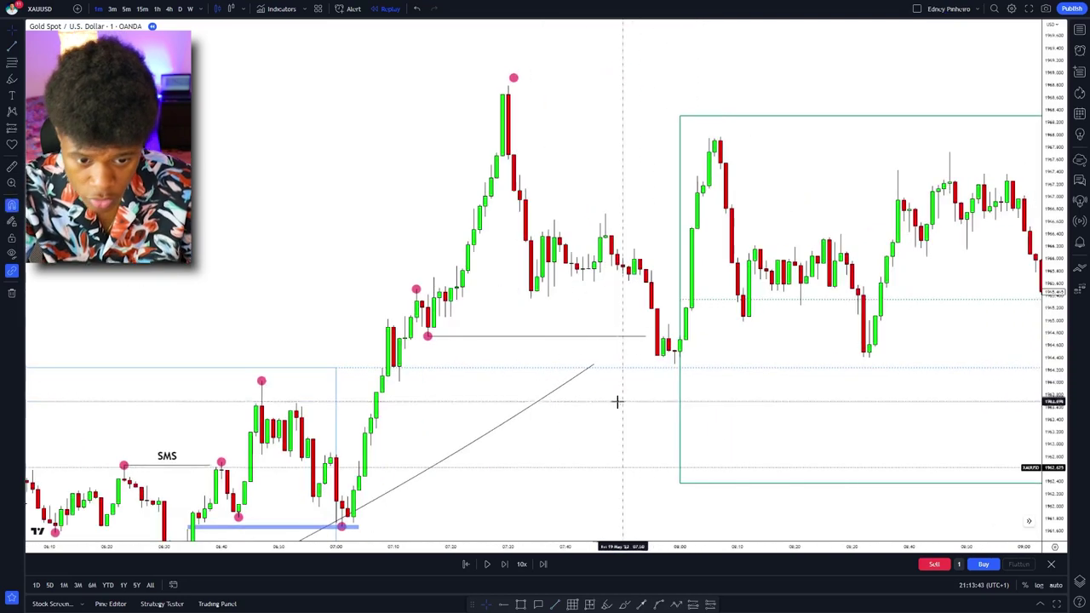
click(481, 338)
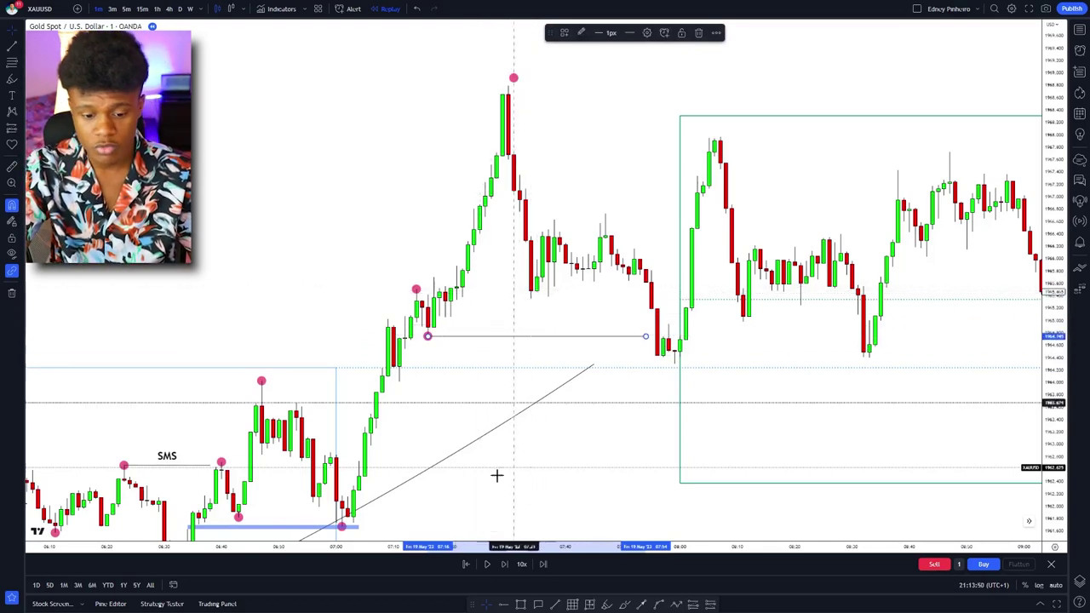
Step: Draw a supply rectangle just below the 07:30 peak, extend it to 08:07 and apply the Oferta template
click(522, 604)
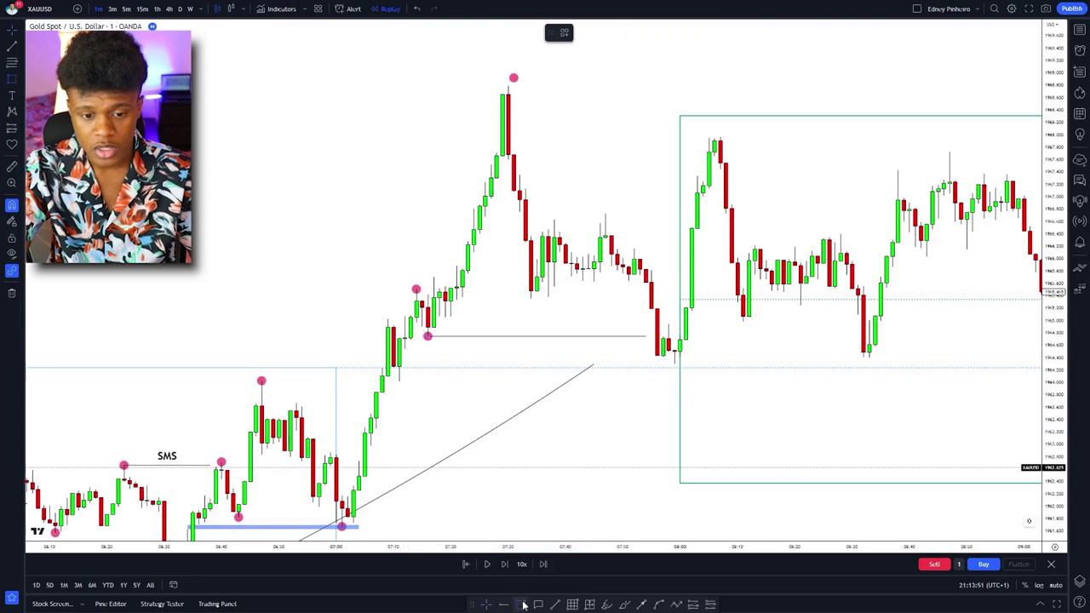
click(513, 164)
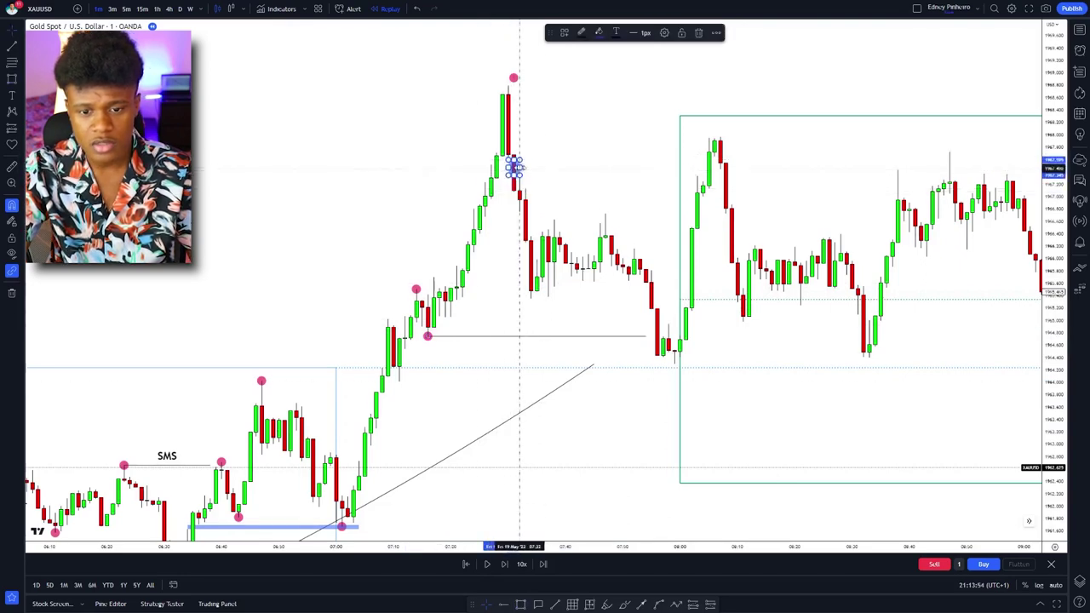
drag(519, 168, 744, 160)
click(569, 32)
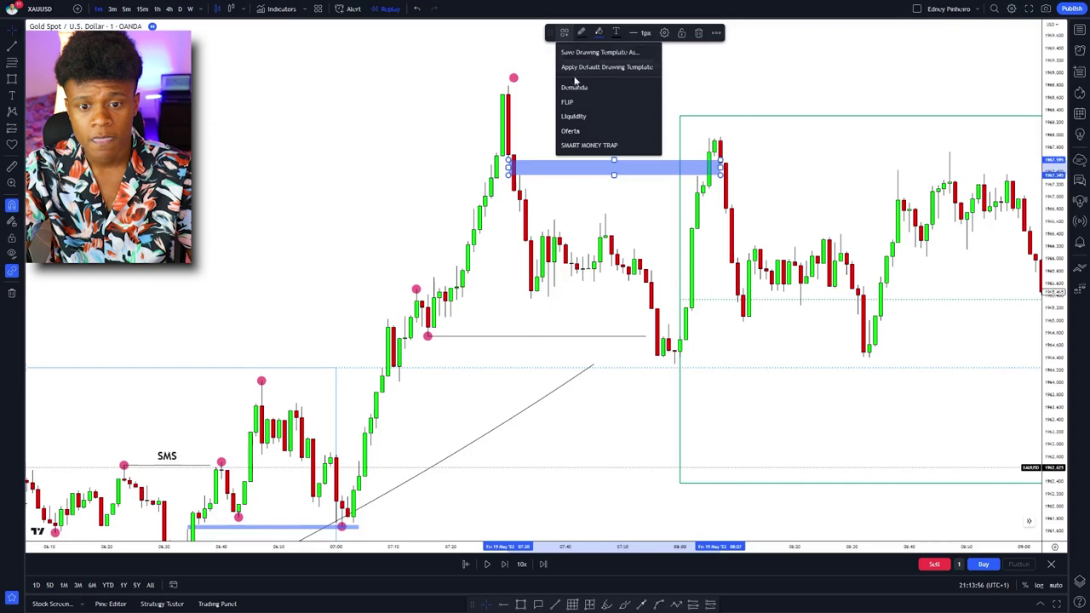
click(570, 128)
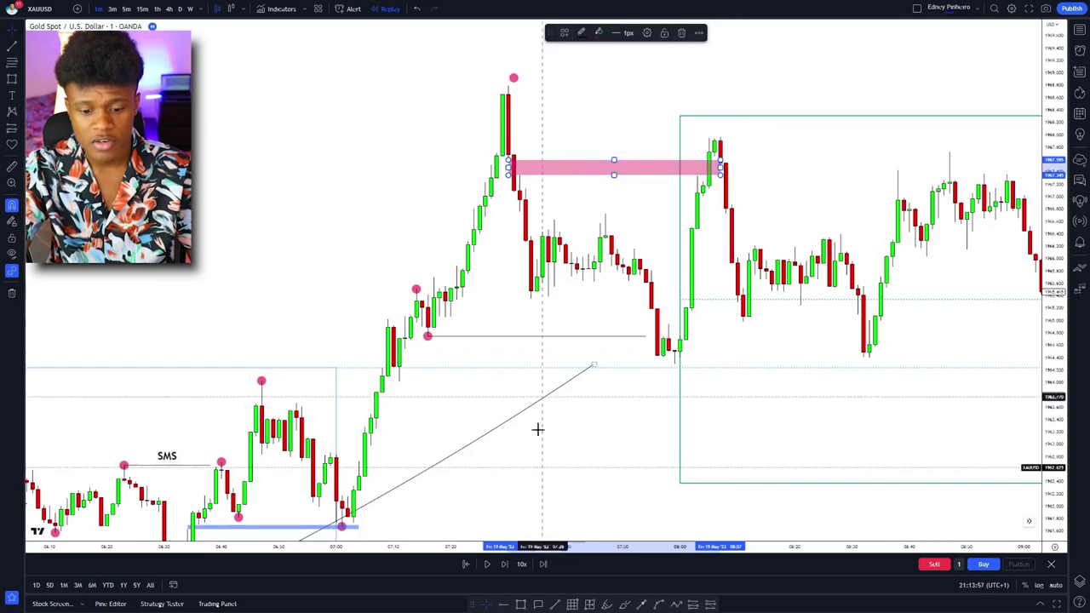
Step: Draw a Gann box exactly over the pink supply rectangle from 07:30 to 08:07, and delete the rectangle beneath it
click(572, 605)
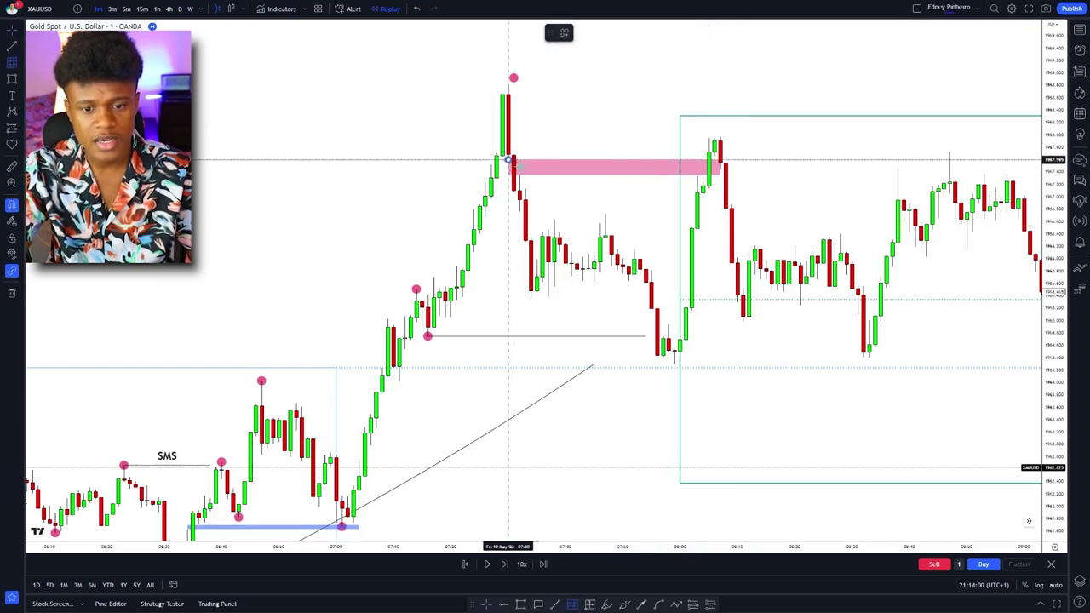
drag(509, 159, 722, 176)
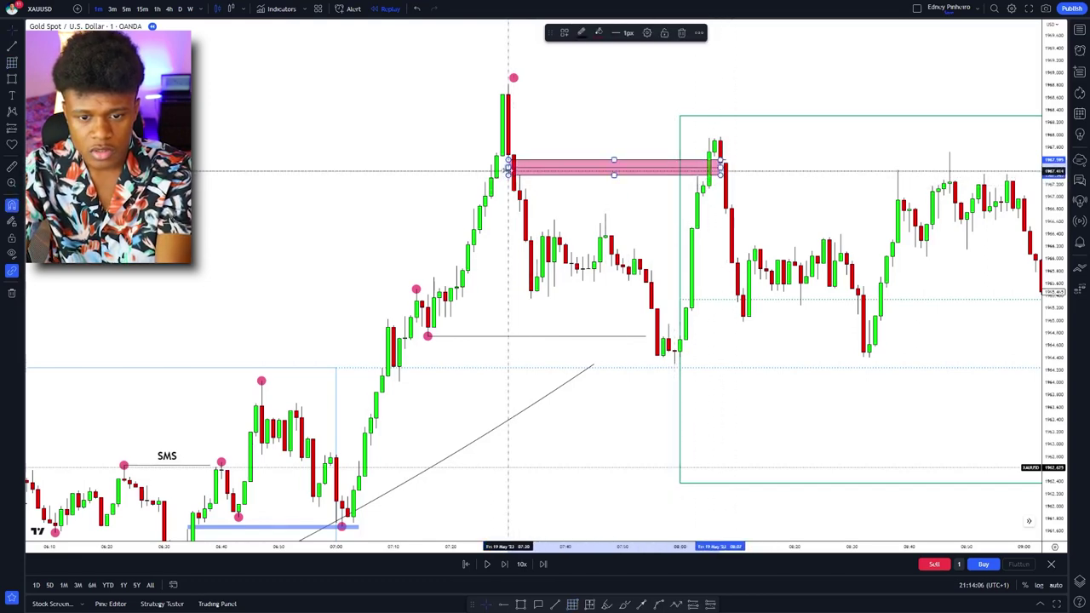
key(Delete)
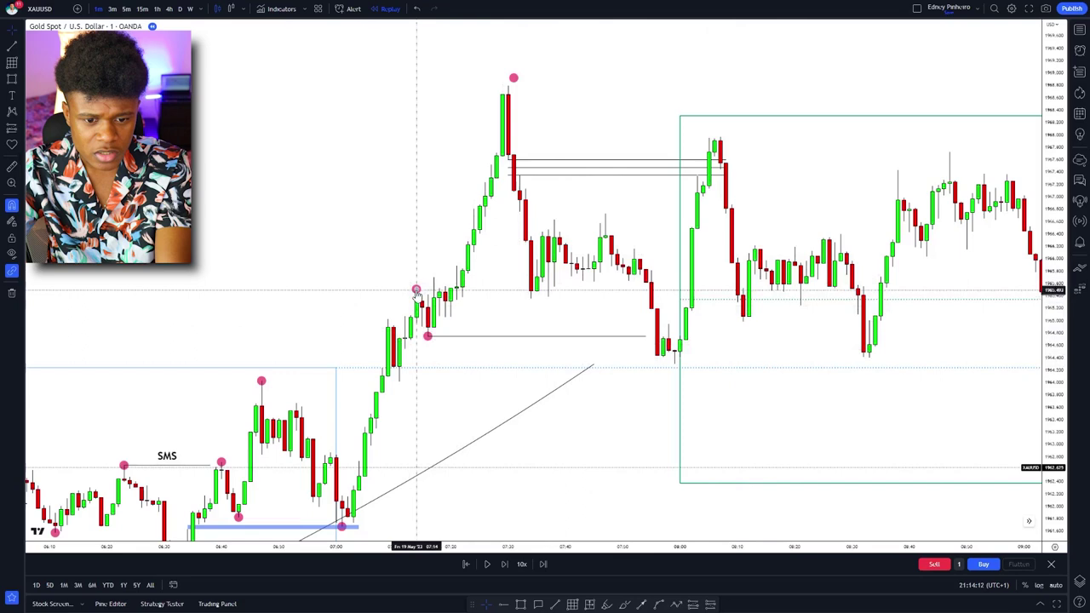
drag(428, 336, 596, 326)
scroll(545, 360, up, 2)
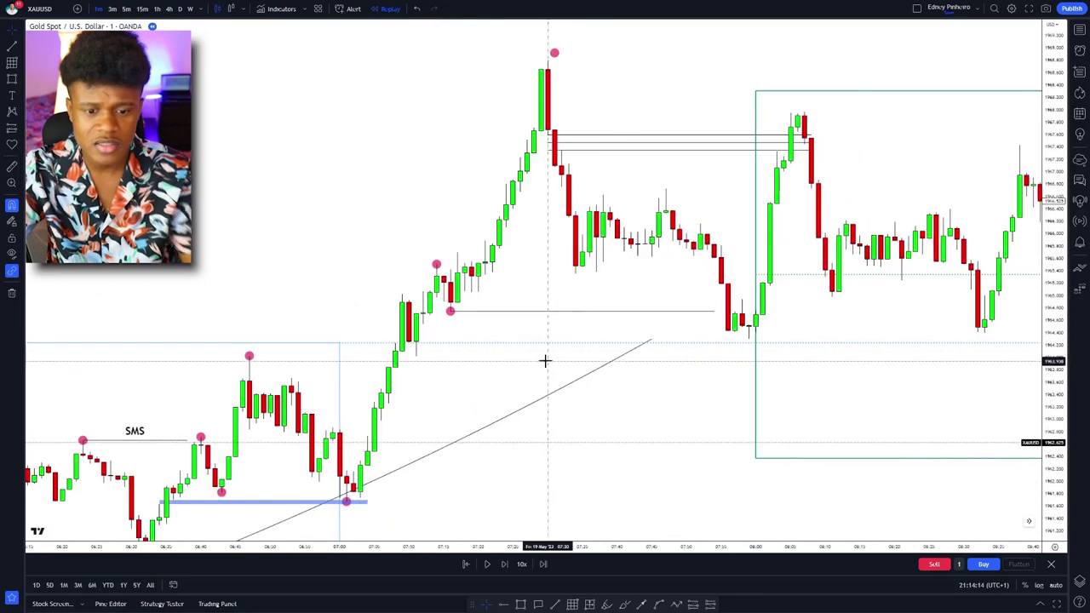
scroll(518, 363, down, 2)
mouse_move(75, 304)
mouse_down()
mouse_move(317, 317)
mouse_move(349, 304)
mouse_move(355, 323)
mouse_up()
click(477, 274)
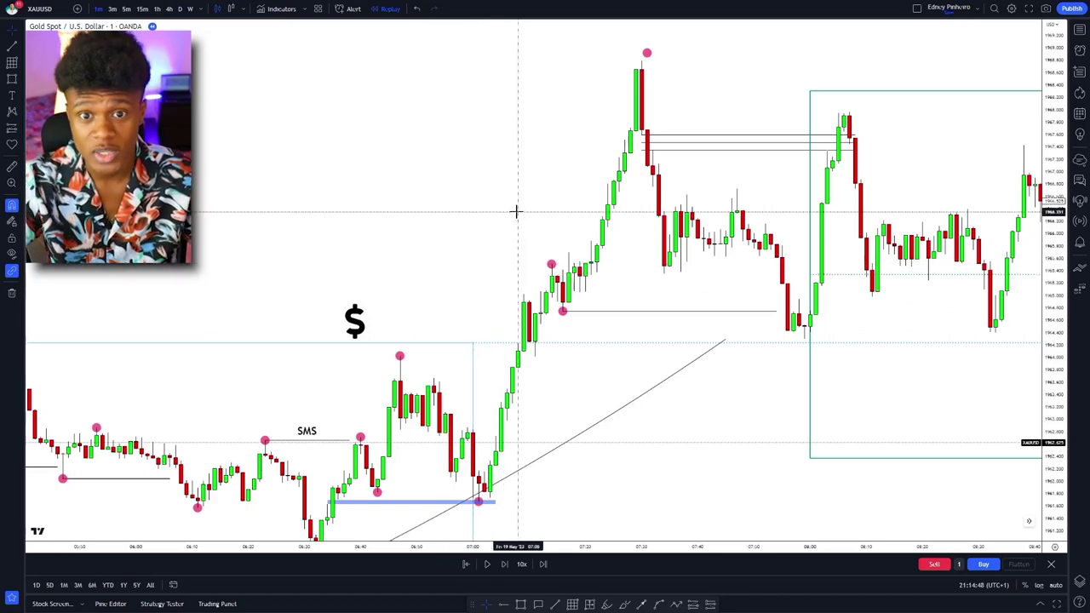
drag(591, 226, 472, 280)
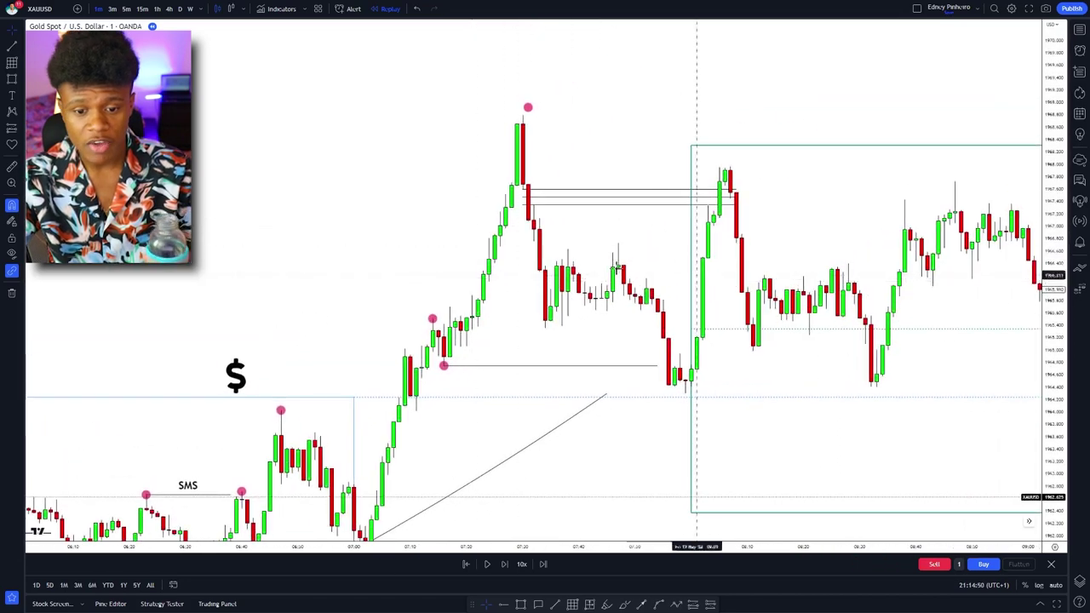
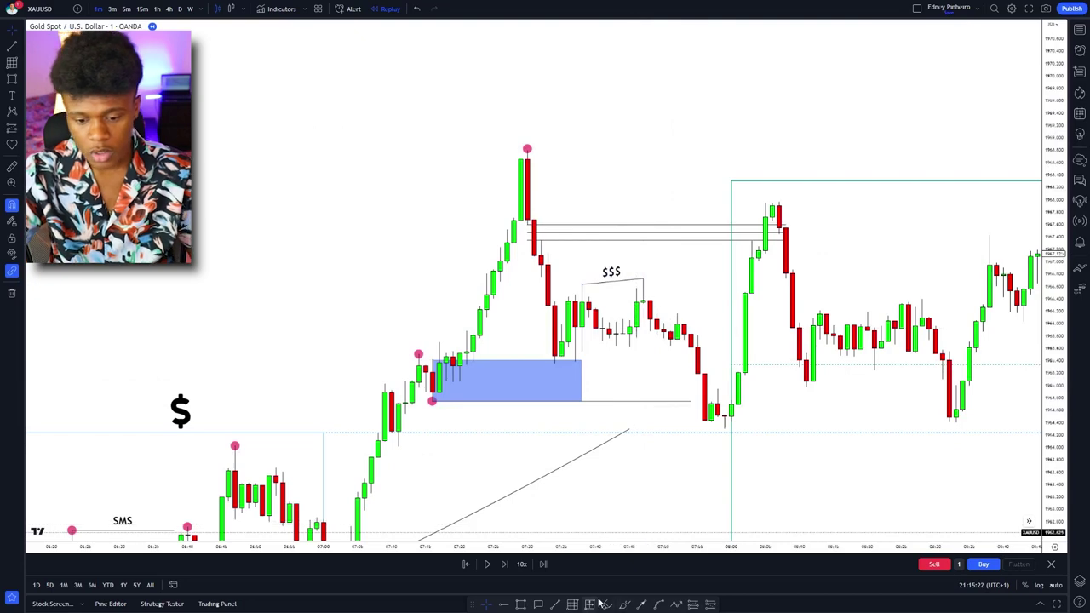
Step: Brush a pink path from the demand zone's origin to the 07:30 peak, back into the zone, and up through a projected rally
drag(434, 393, 513, 158)
mouse_move(453, 365)
mouse_down()
mouse_move(438, 387)
mouse_move(521, 158)
mouse_move(543, 356)
mouse_move(555, 368)
mouse_move(561, 357)
mouse_up()
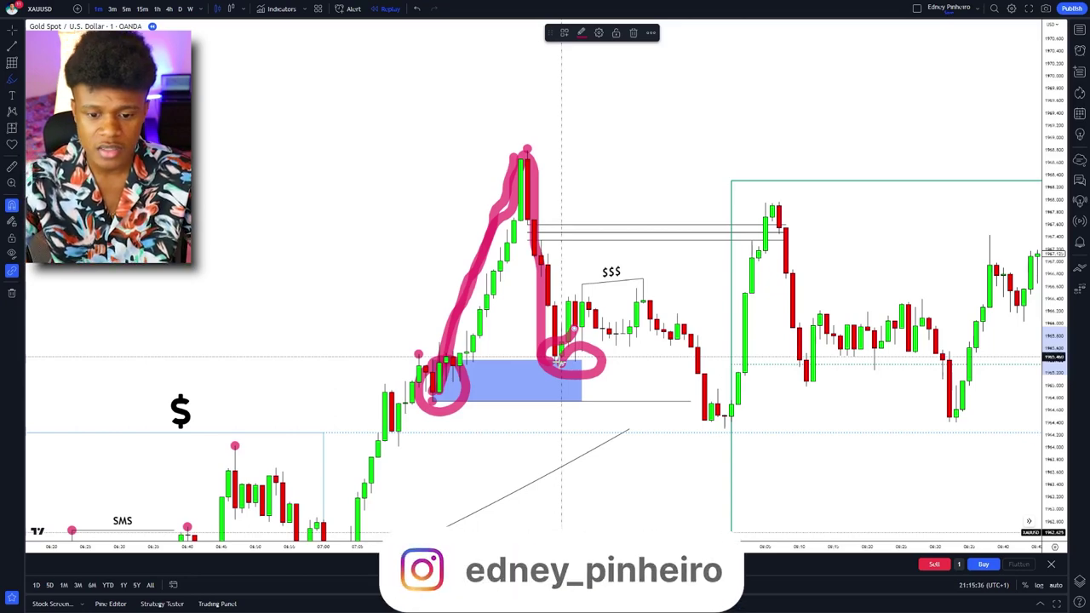
drag(561, 357, 718, 124)
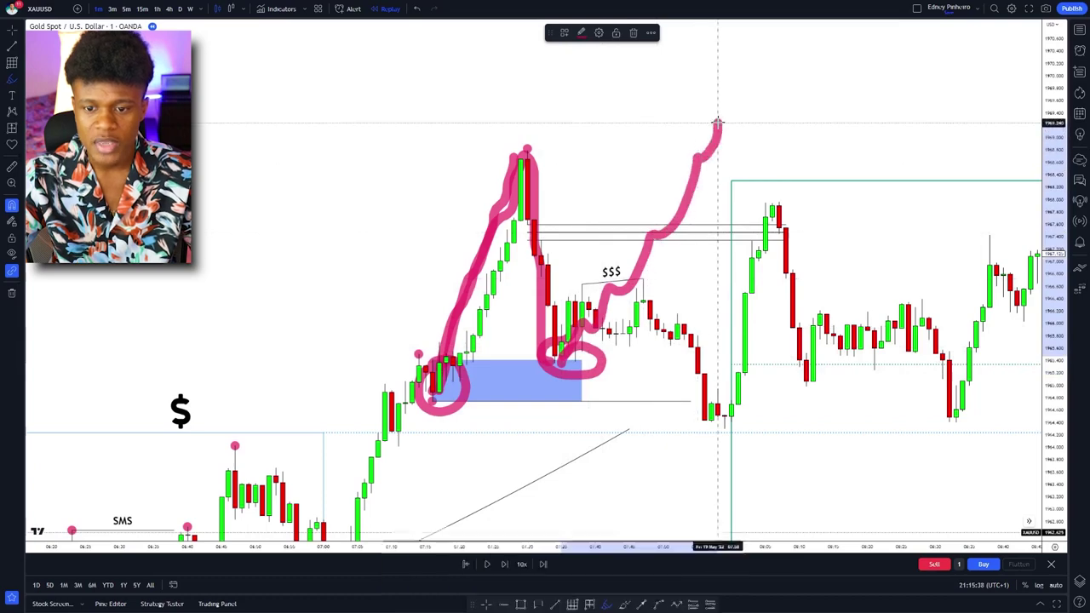
Step: Circle the 07:30 peak and the demand zone's origin in pink, then retrace the projected rally up to the peak's level
mouse_move(493, 134)
mouse_down()
mouse_move(522, 111)
mouse_move(495, 129)
mouse_up()
drag(443, 383, 464, 365)
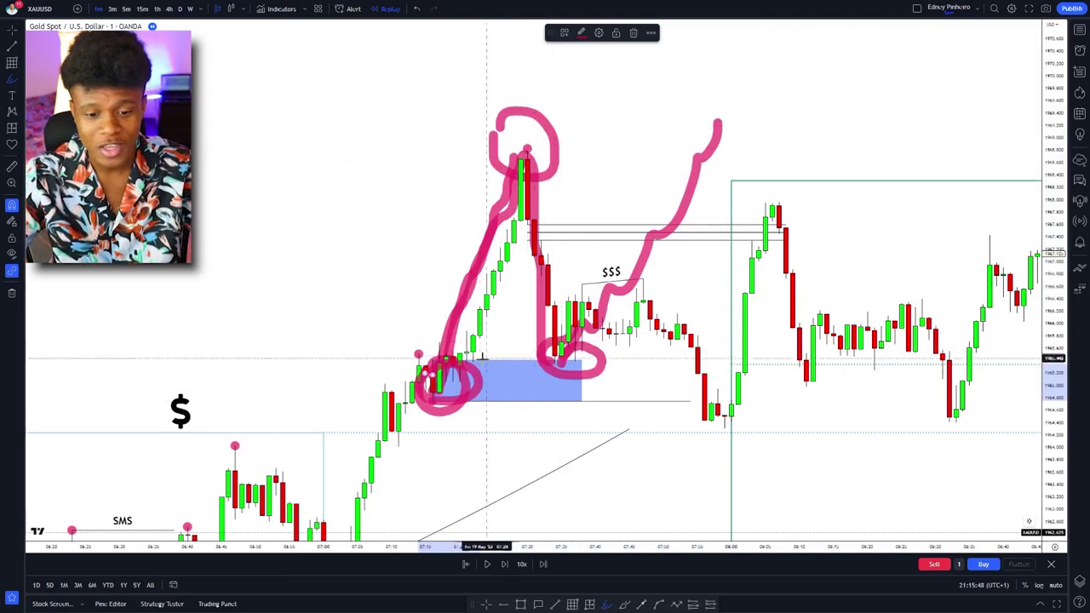
drag(411, 380, 451, 365)
drag(534, 133, 517, 119)
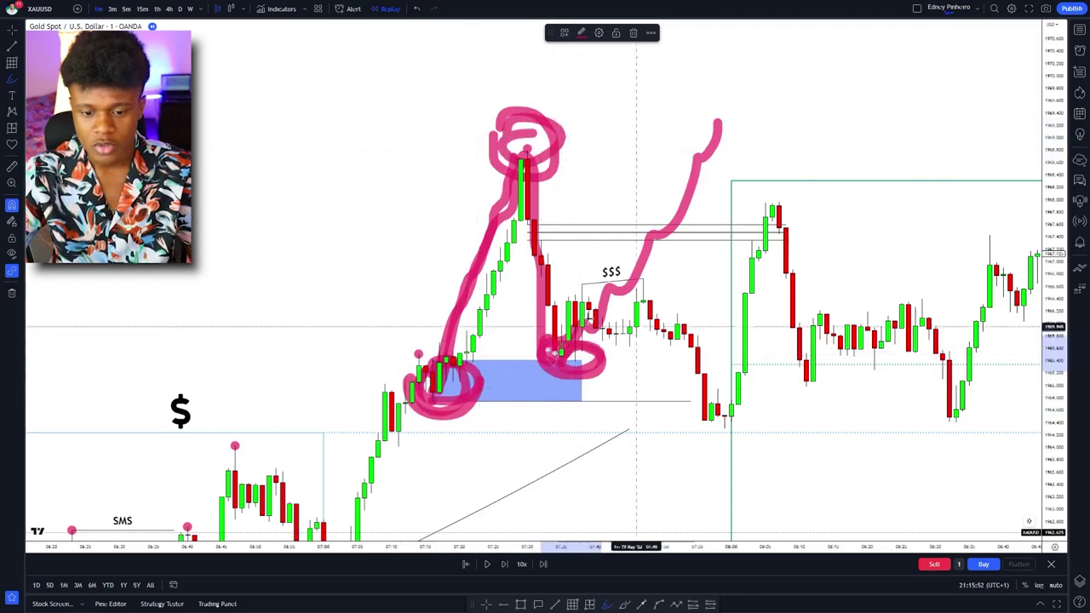
mouse_move(555, 351)
mouse_down()
mouse_move(626, 274)
mouse_move(718, 134)
mouse_up()
mouse_move(509, 152)
mouse_down()
mouse_move(737, 121)
mouse_move(759, 90)
mouse_move(698, 120)
mouse_up()
Step: Undo all the pink brush strokes explaining the demand zone's projected rally
key(ctrl+z)
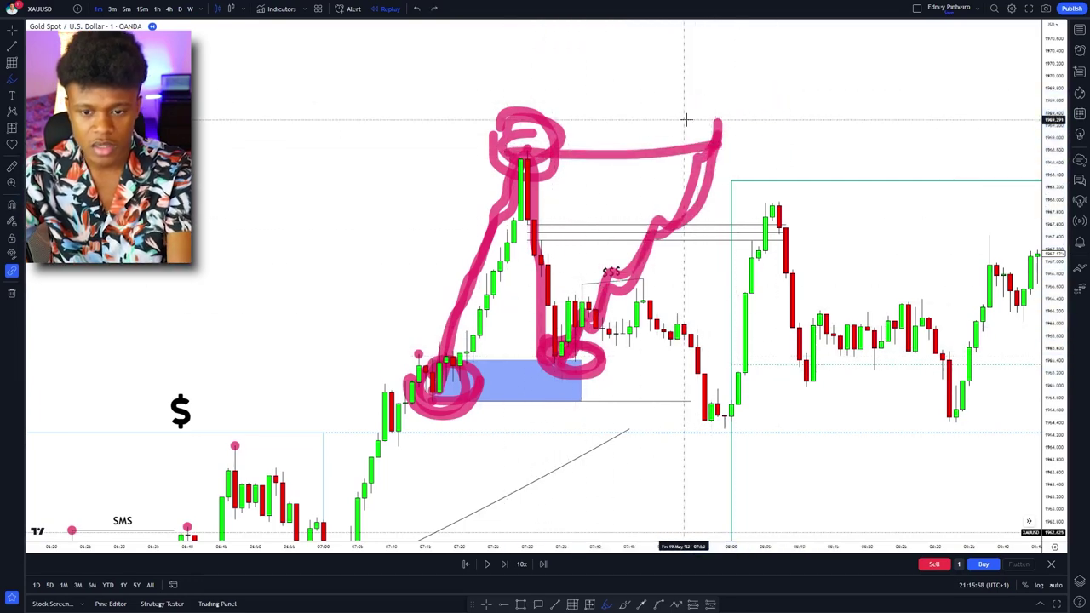
key(ctrl+z)
key(ctrl+z)
key(ctrl+z)
key(ctrl+z)
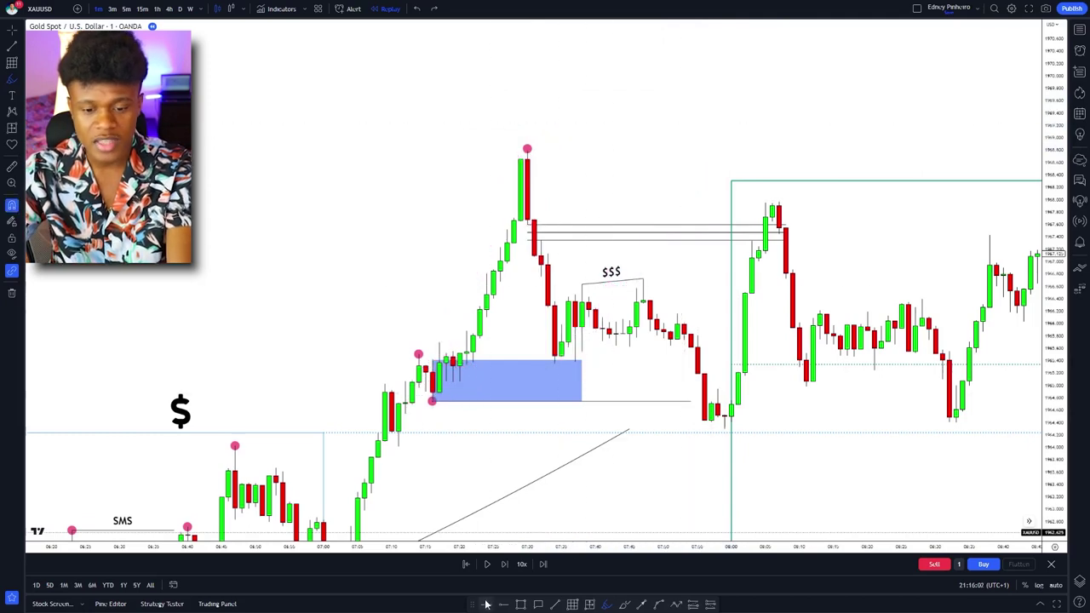
Step: Extend the end of the blue demand rectangle below the $$$ line to about 07:56
drag(502, 436, 593, 430)
scroll(586, 425, up, 2)
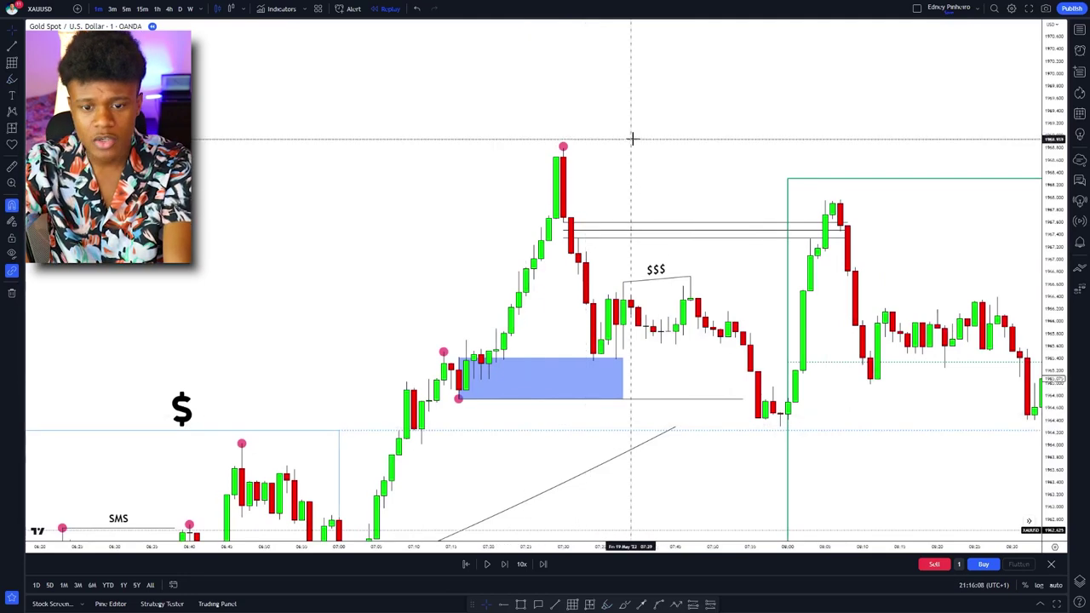
drag(633, 139, 577, 153)
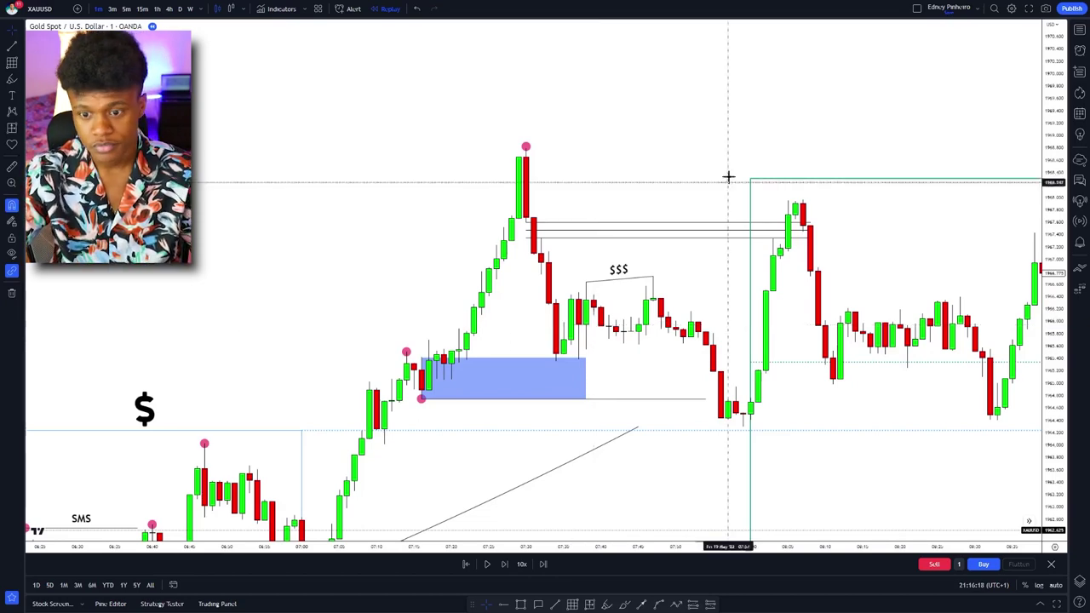
drag(721, 147, 533, 154)
scroll(701, 148, down, 3)
mouse_move(700, 149)
mouse_down()
mouse_move(669, 140)
mouse_move(569, 180)
mouse_up()
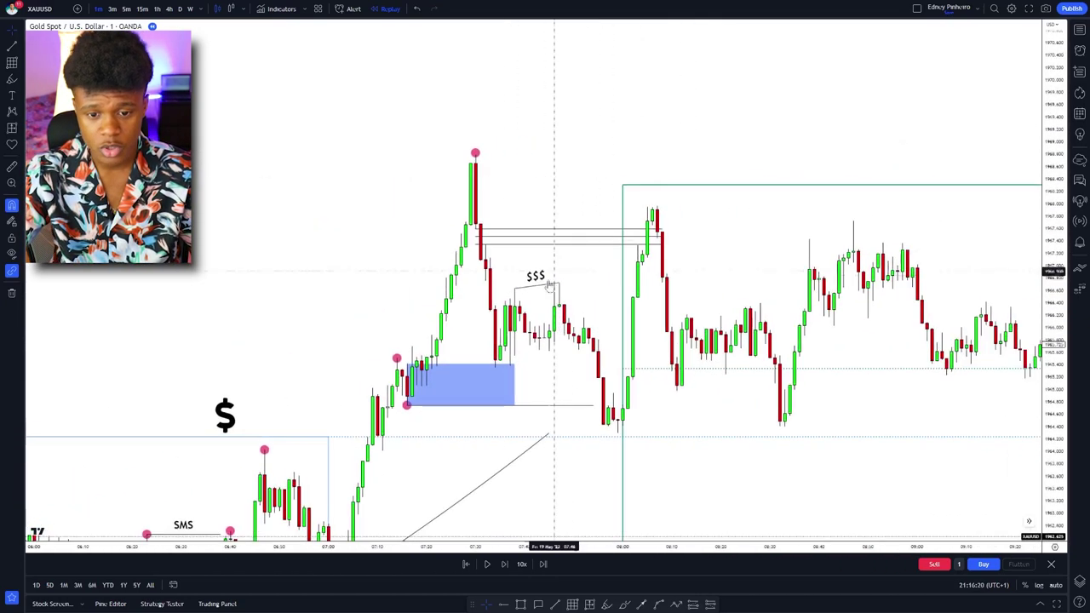
click(555, 283)
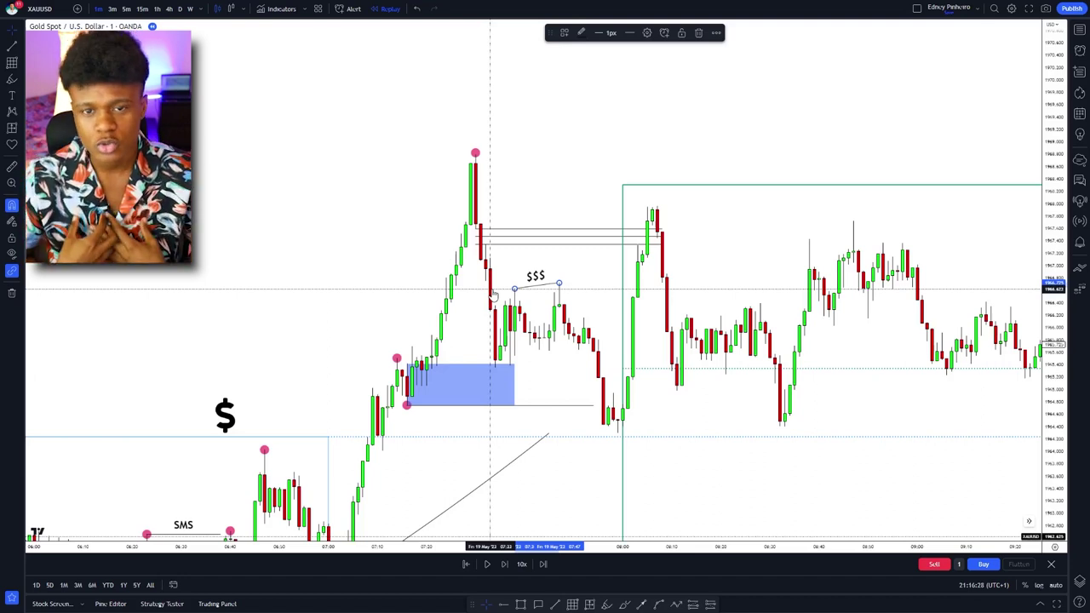
click(511, 383)
drag(513, 383, 601, 384)
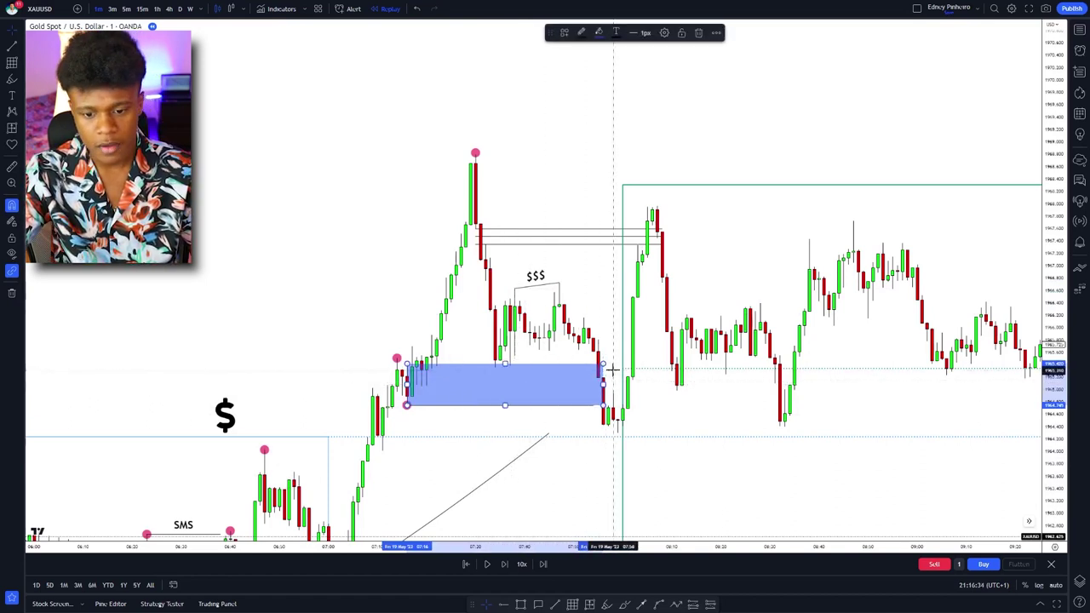
Step: Apply the SMS template to the horizontal line running from the 07:16 swing low
click(590, 408)
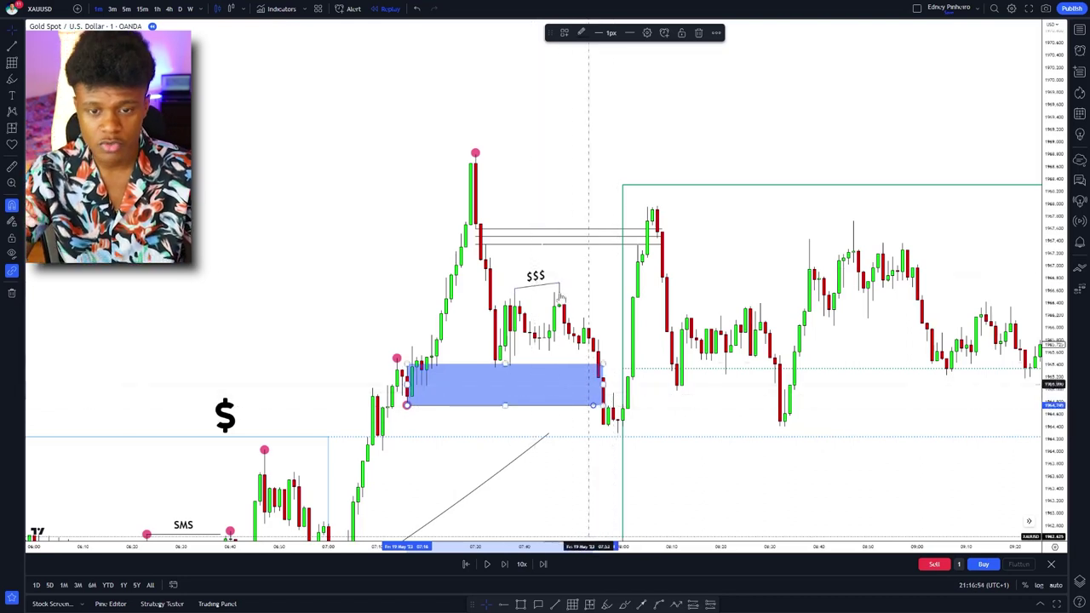
click(563, 32)
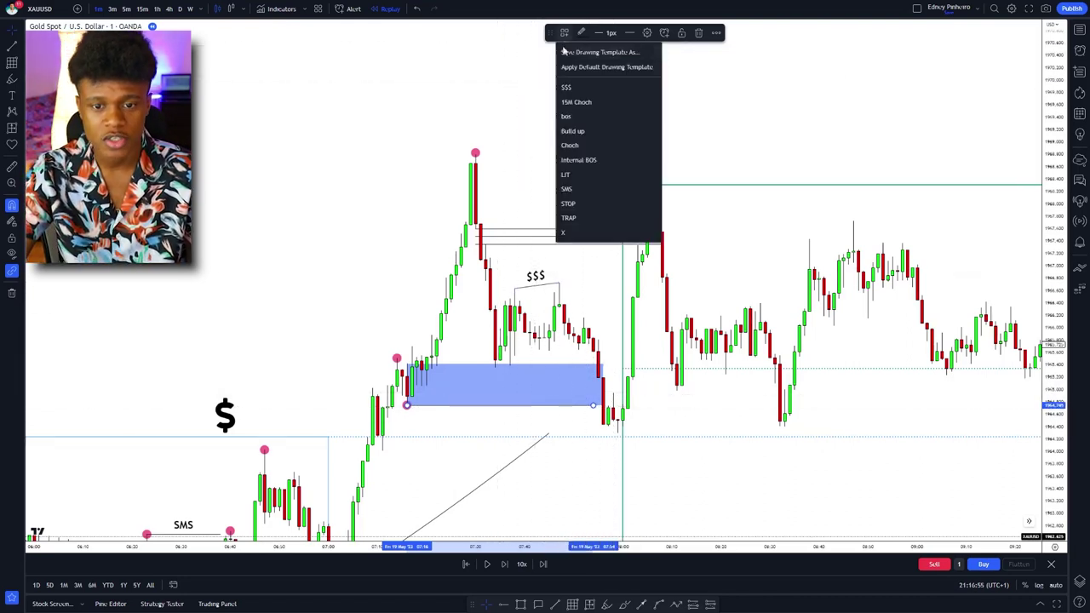
click(581, 187)
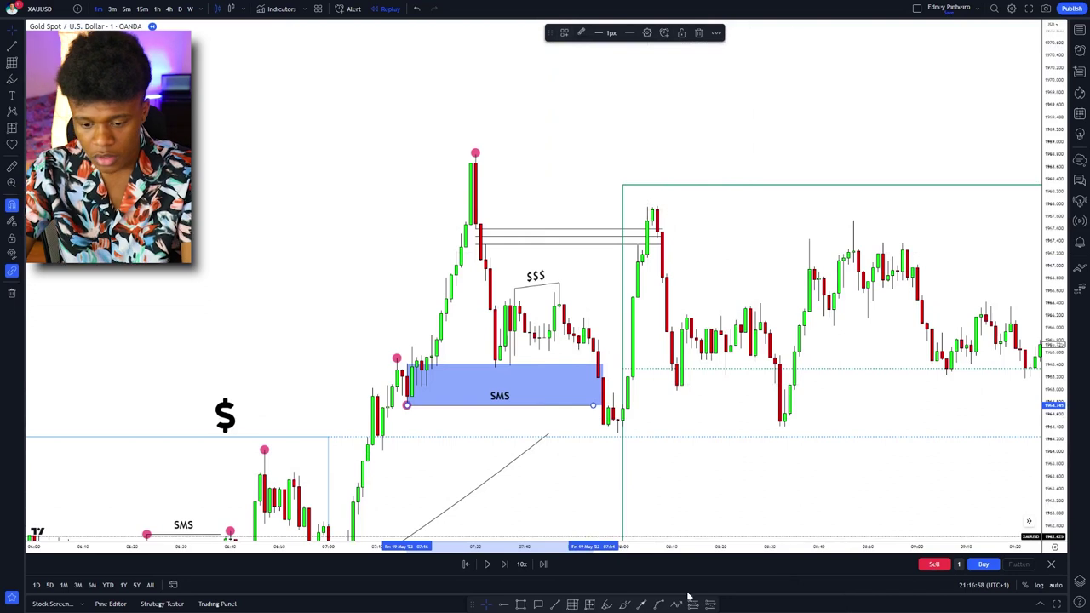
Step: Place a short position at 08:05 on the supply zone's middle line, with a 1.400 stop level with the 07:30 peak
click(711, 605)
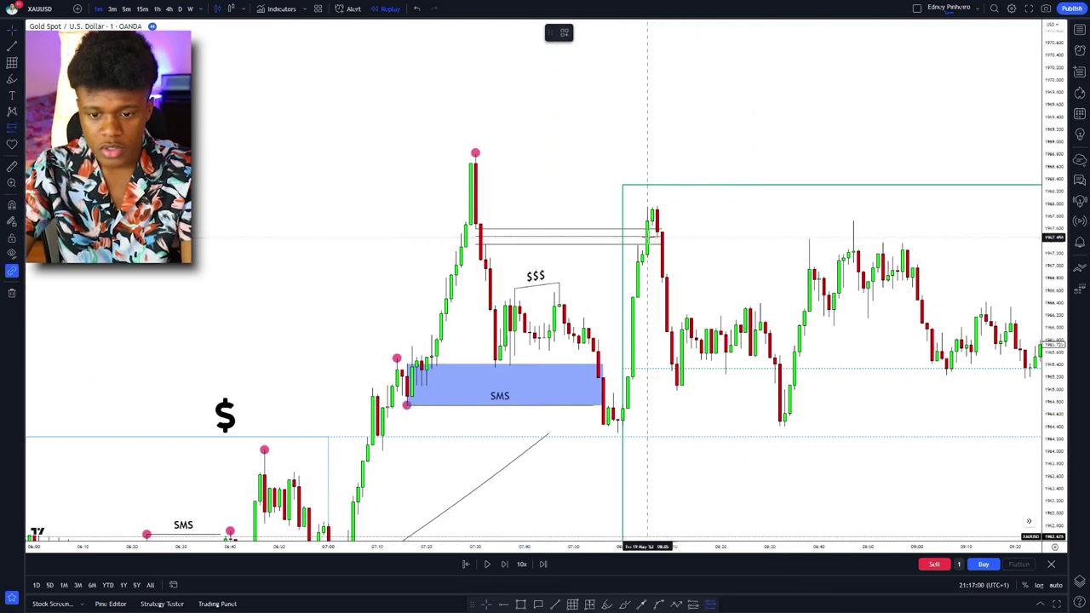
click(647, 239)
drag(647, 136, 616, 151)
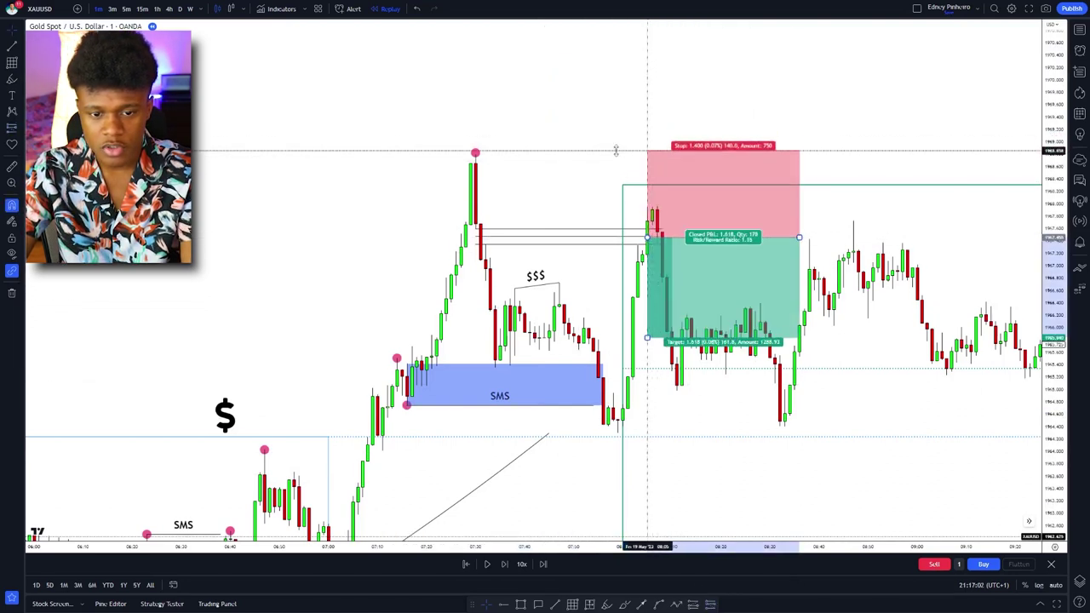
Step: Set the short position's target 8.045 below entry, near the orange dotted line, and widen the position to about 13:55
drag(568, 180, 467, 182)
click(606, 219)
scroll(661, 304, down, 5)
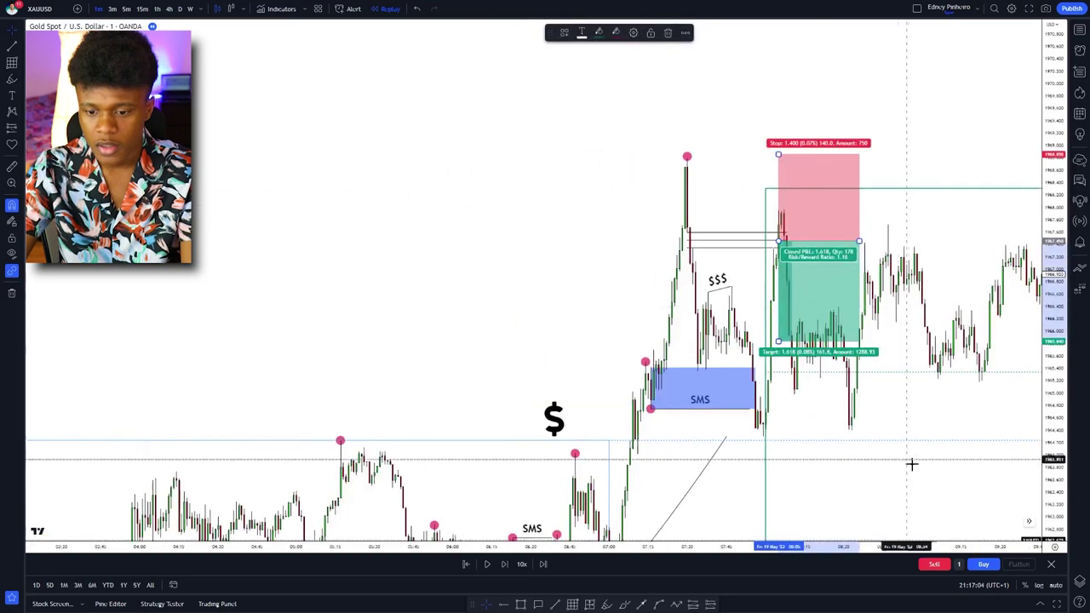
drag(1022, 444, 860, 349)
scroll(888, 349, down, 3)
scroll(936, 426, down, 5)
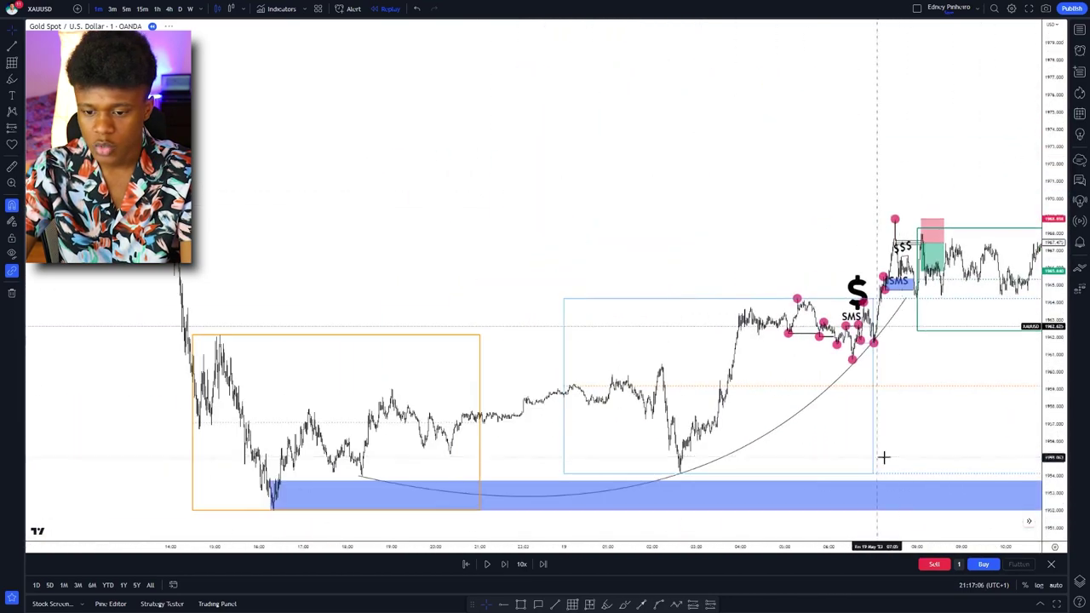
drag(604, 437, 246, 424)
click(534, 250)
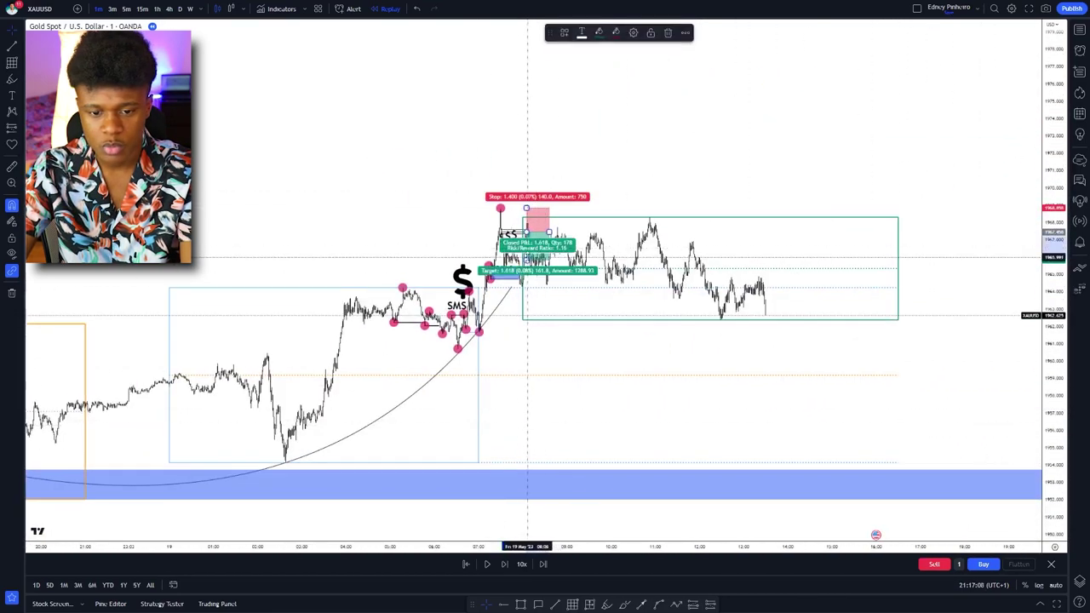
drag(526, 260, 521, 371)
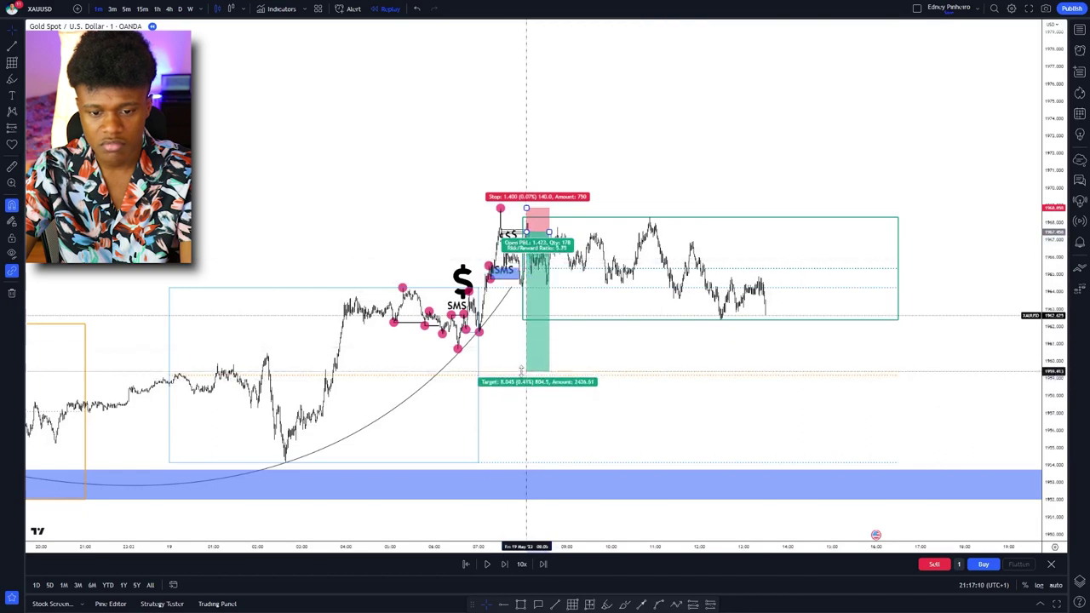
drag(709, 365, 550, 375)
drag(390, 243, 624, 243)
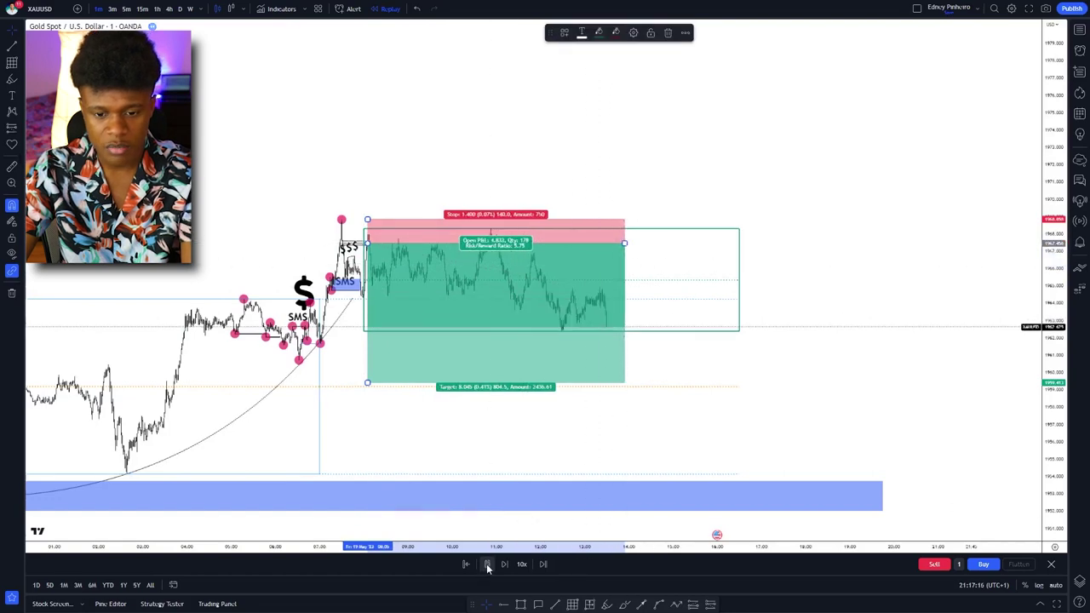
Step: Play the bar replay until price passes the target, pause it, and extend the short position to about 14:40
click(488, 564)
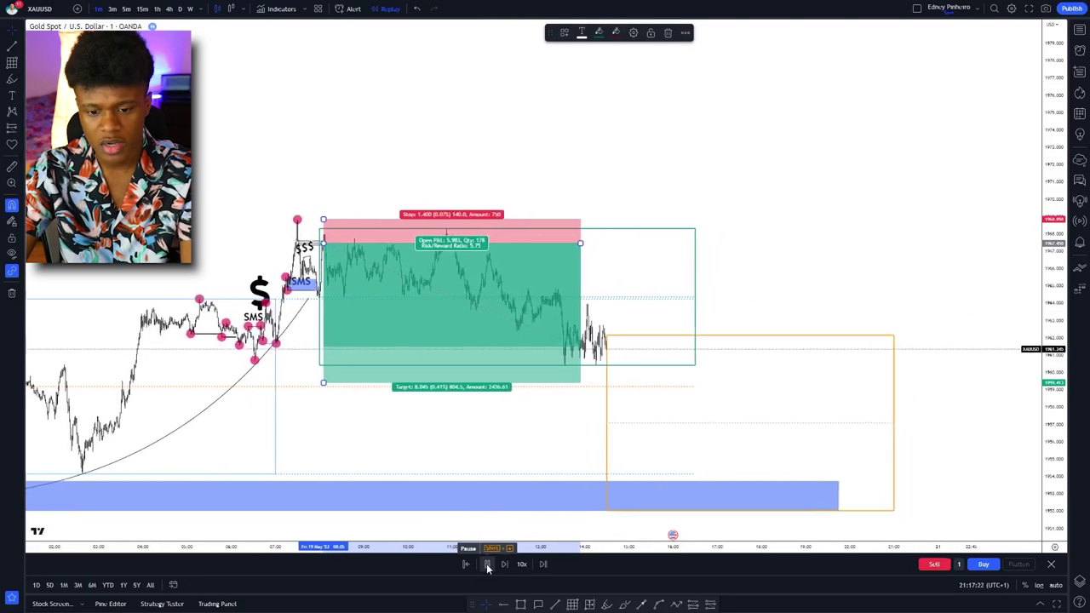
click(488, 564)
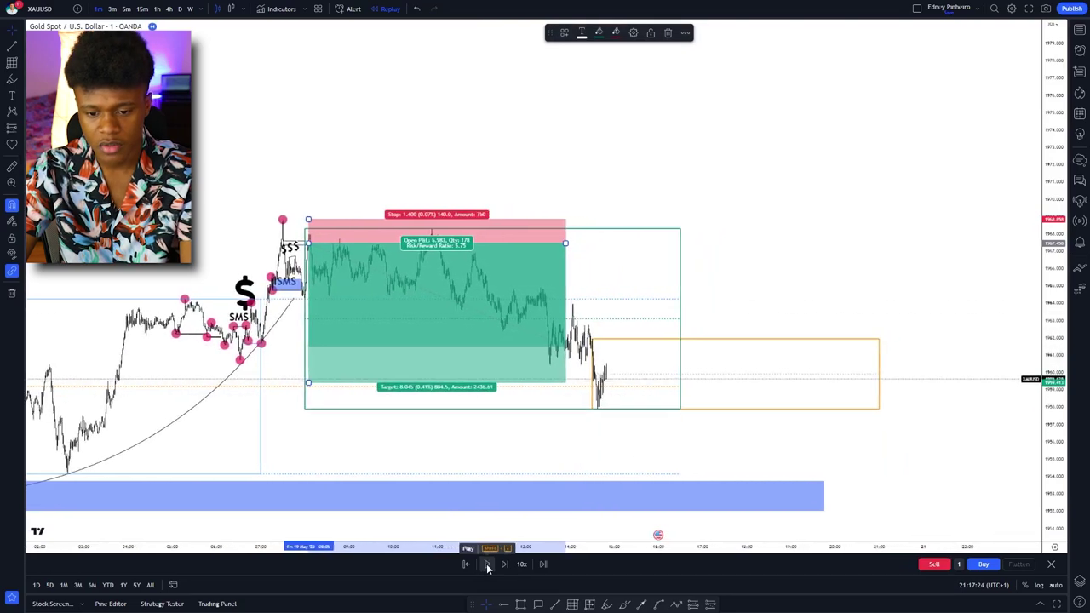
drag(565, 243, 598, 243)
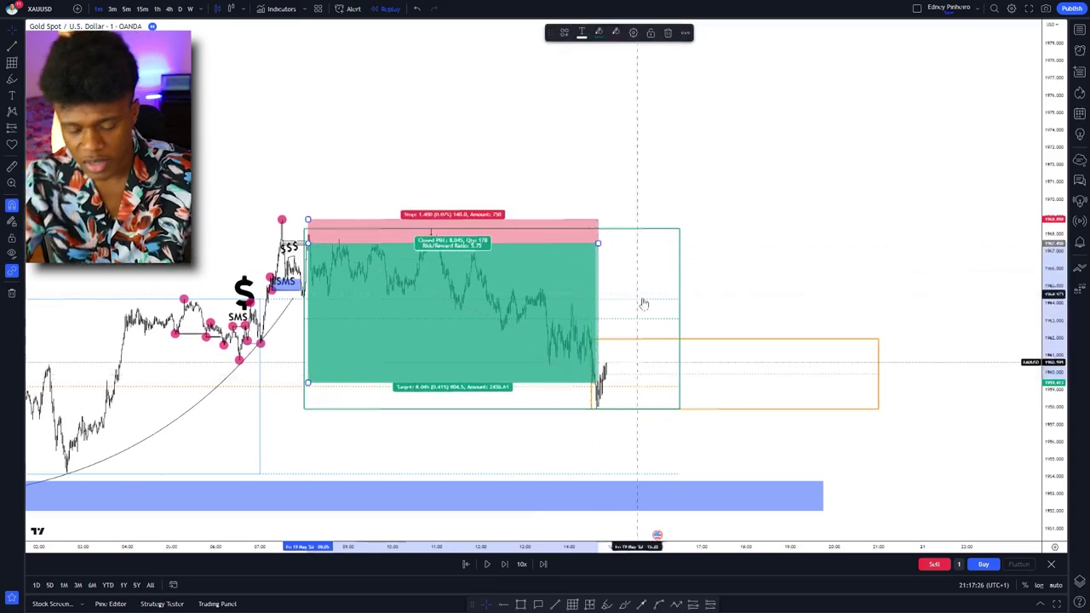
Step: Place small matching $ icons above the blue session box's high and below the large demand zone
scroll(643, 304, down, 3)
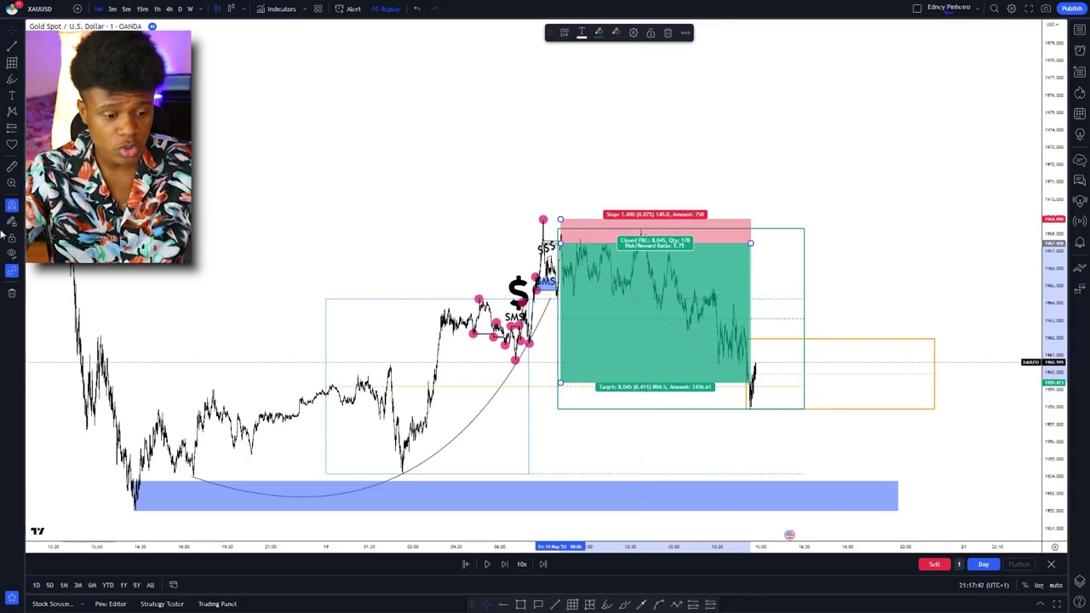
drag(157, 418, 394, 306)
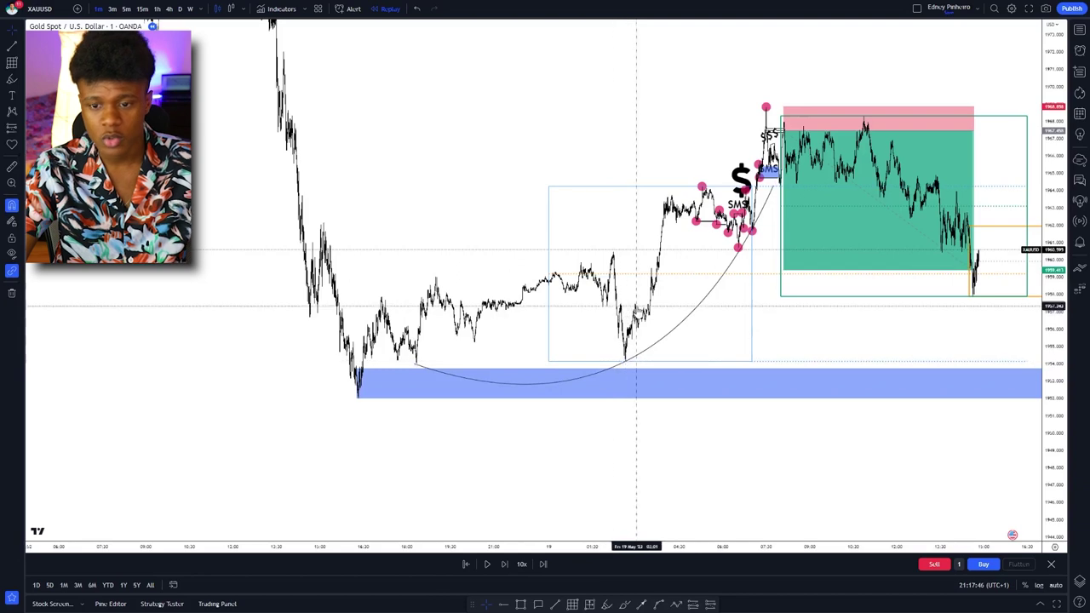
mouse_move(741, 178)
mouse_down()
mouse_move(668, 160)
mouse_move(681, 392)
mouse_move(657, 428)
mouse_move(682, 405)
mouse_up()
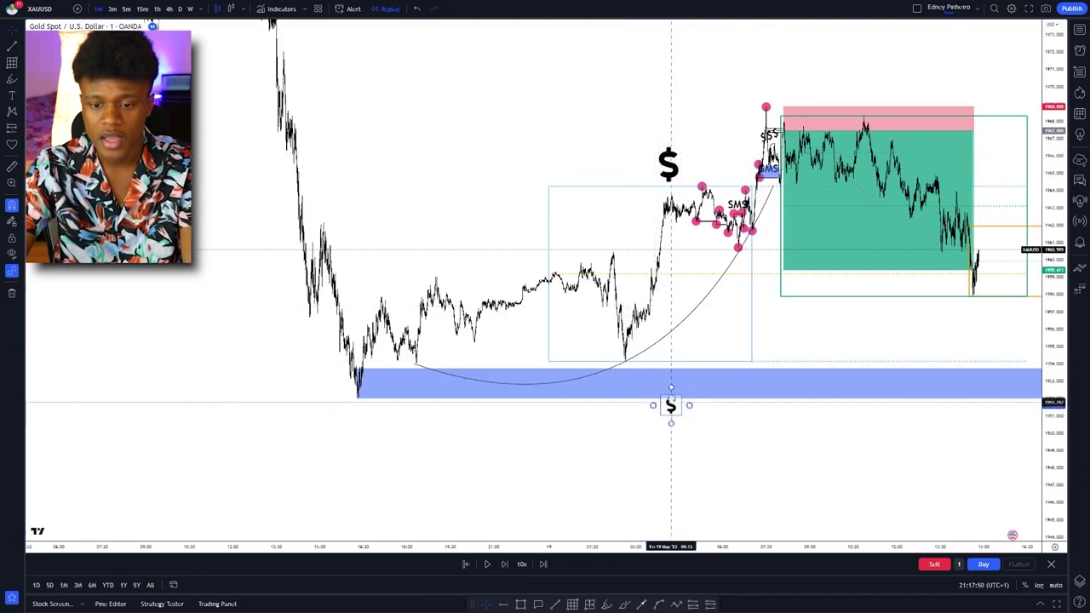
click(669, 163)
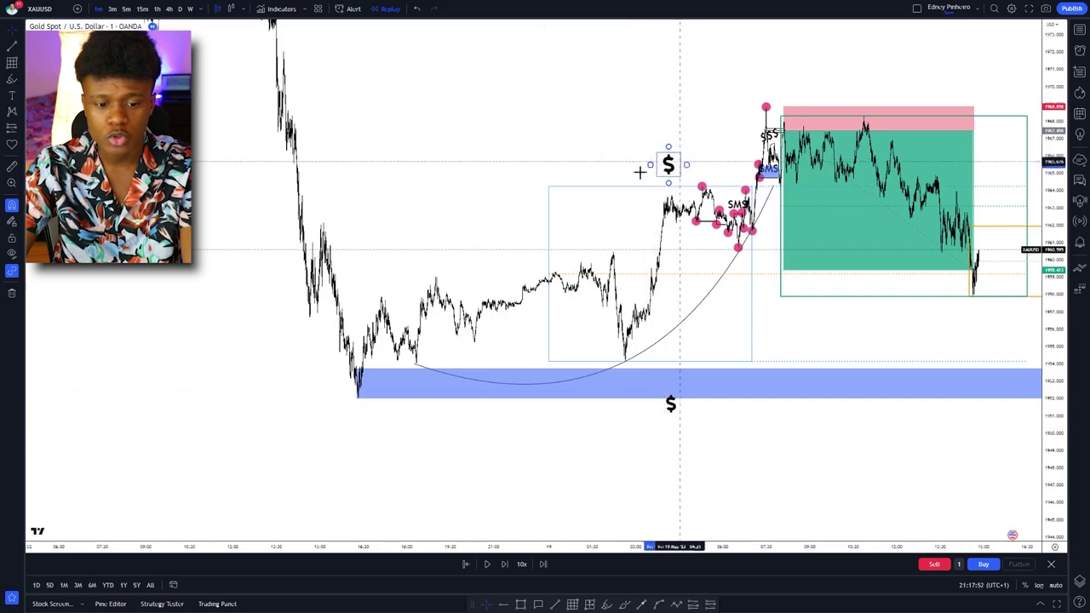
Step: Lower the large blue demand zone's upper edge to about 1952.9
drag(357, 370, 356, 385)
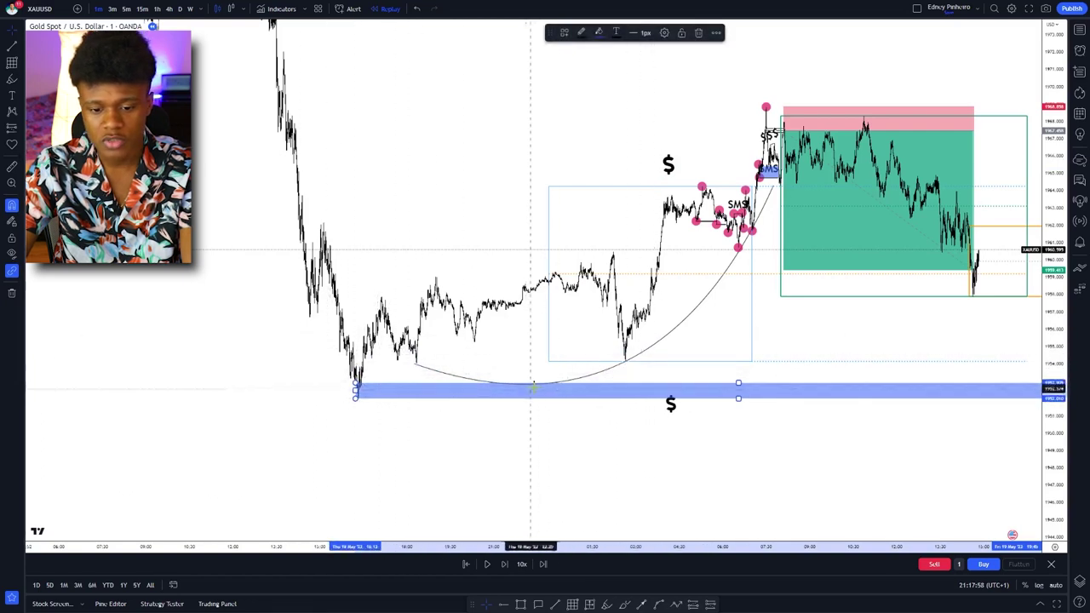
click(624, 363)
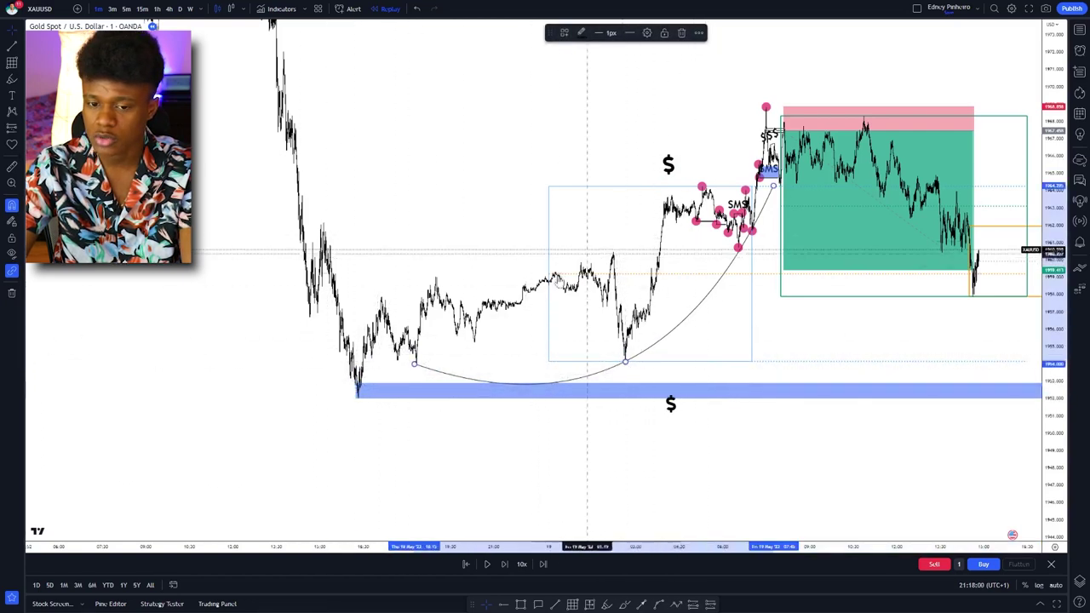
click(549, 472)
Step: Circle the 18 May low at the large demand zone's origin with the pink brush, and undo the stroke
click(608, 604)
mouse_move(372, 369)
mouse_down()
mouse_move(331, 400)
mouse_move(409, 383)
mouse_move(341, 408)
mouse_up()
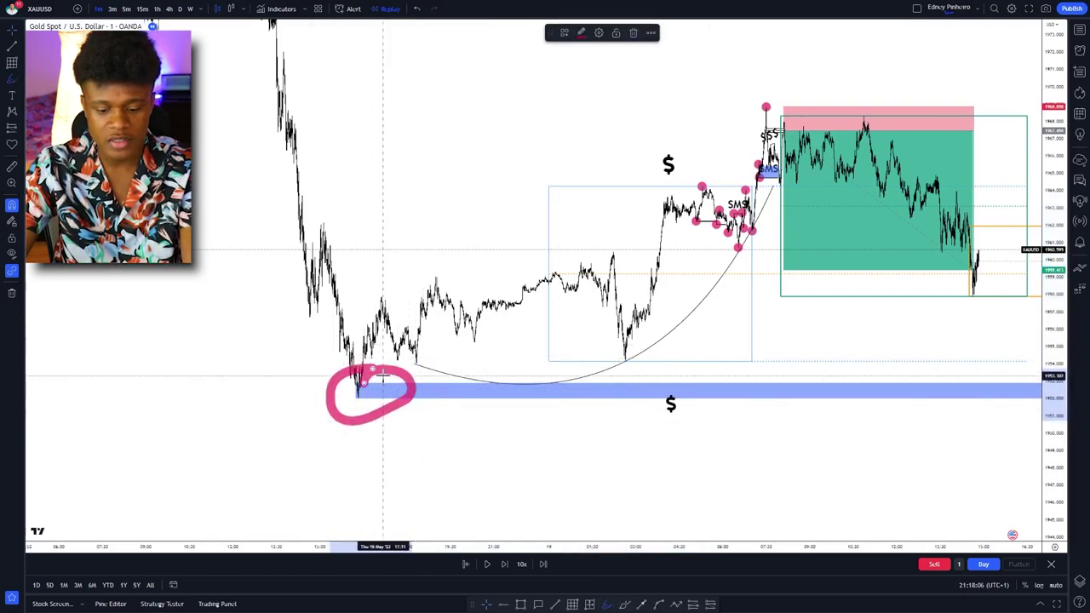
key(ctrl+z)
drag(357, 400, 673, 409)
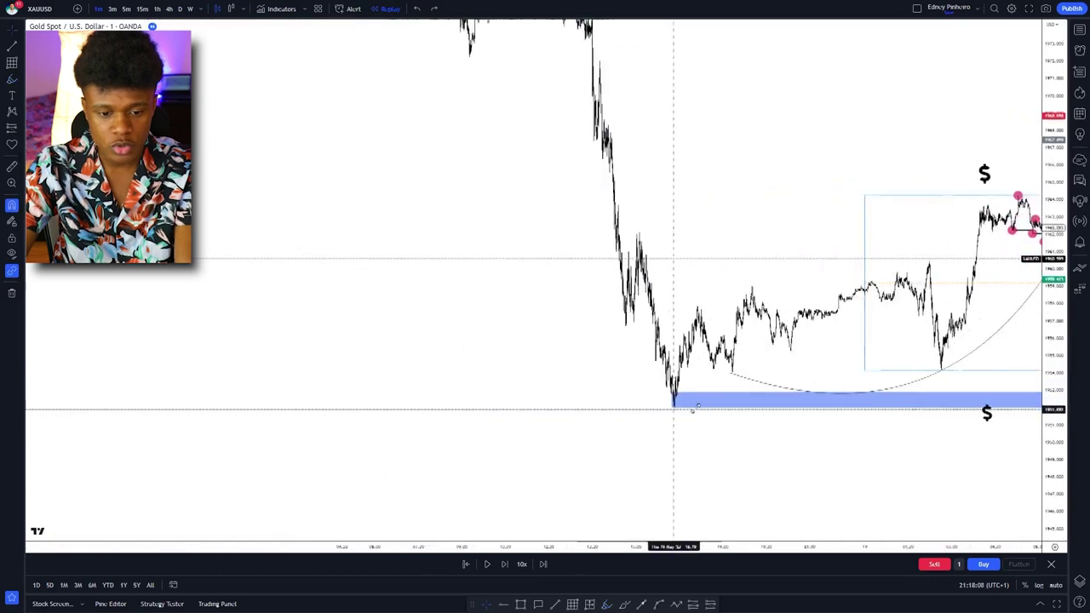
Step: Refine the large blue demand zone at the 18 May low to start at 16:20, with its upper edge at about 1952.5
scroll(511, 397, up, 4)
drag(249, 372, 584, 270)
scroll(647, 297, up, 4)
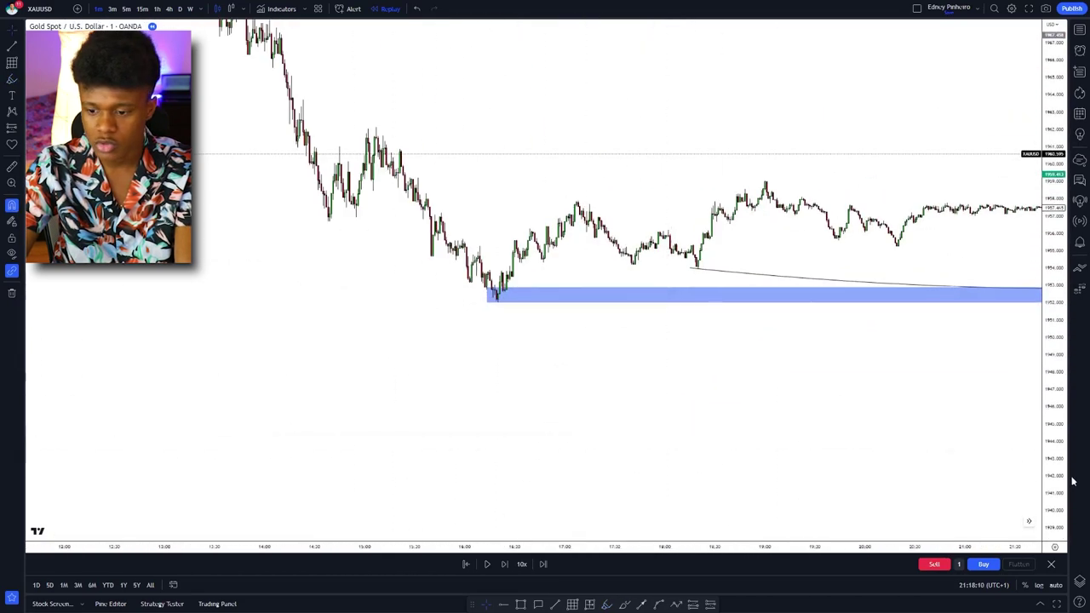
drag(1055, 489, 902, 5)
drag(316, 305, 669, 316)
scroll(596, 317, up, 3)
scroll(554, 317, up, 3)
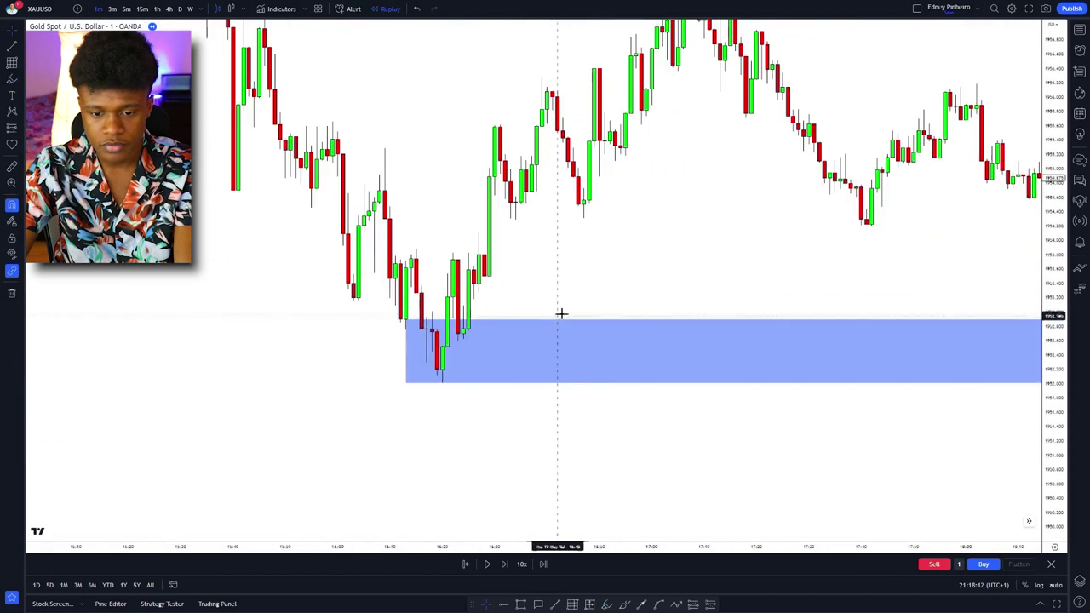
drag(408, 320, 442, 347)
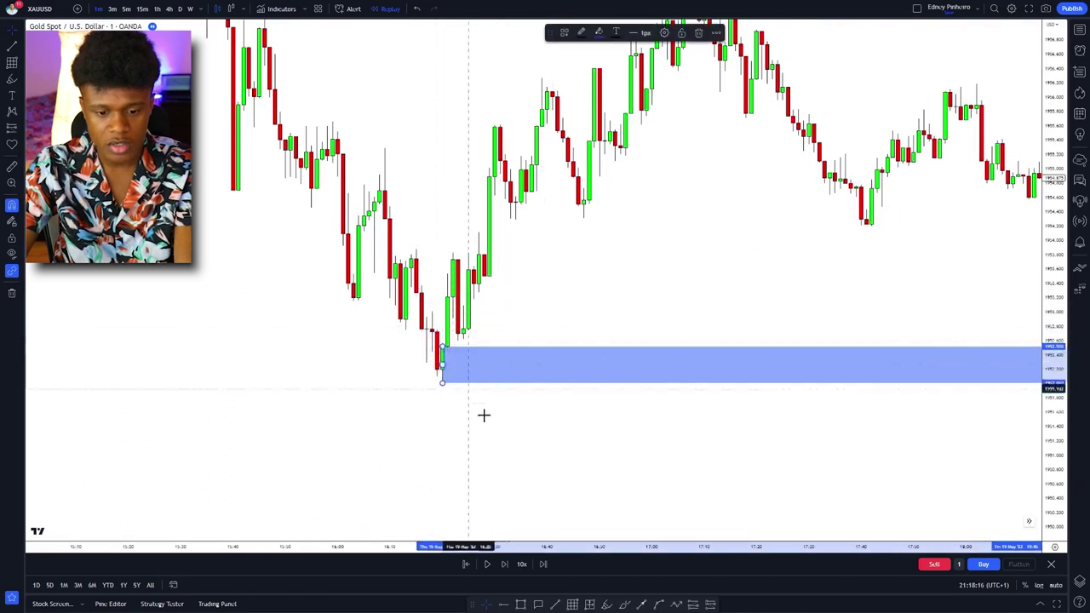
Step: Add a horizontal ray from the 16:23 pullback low at about 1952.6, just above the demand zone, and apply the Imbalance template
click(503, 603)
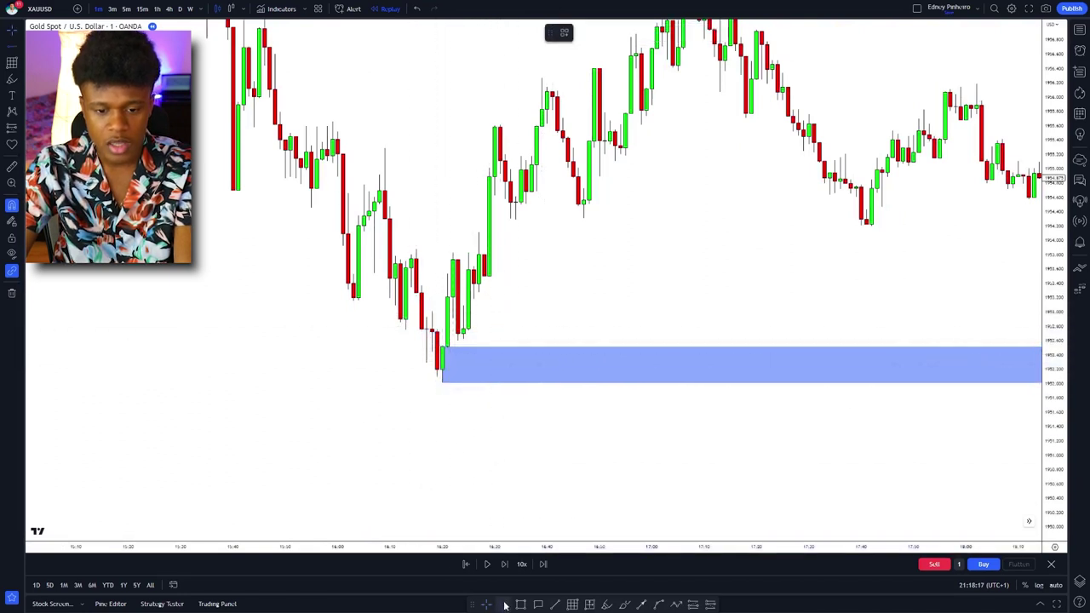
click(458, 339)
click(564, 32)
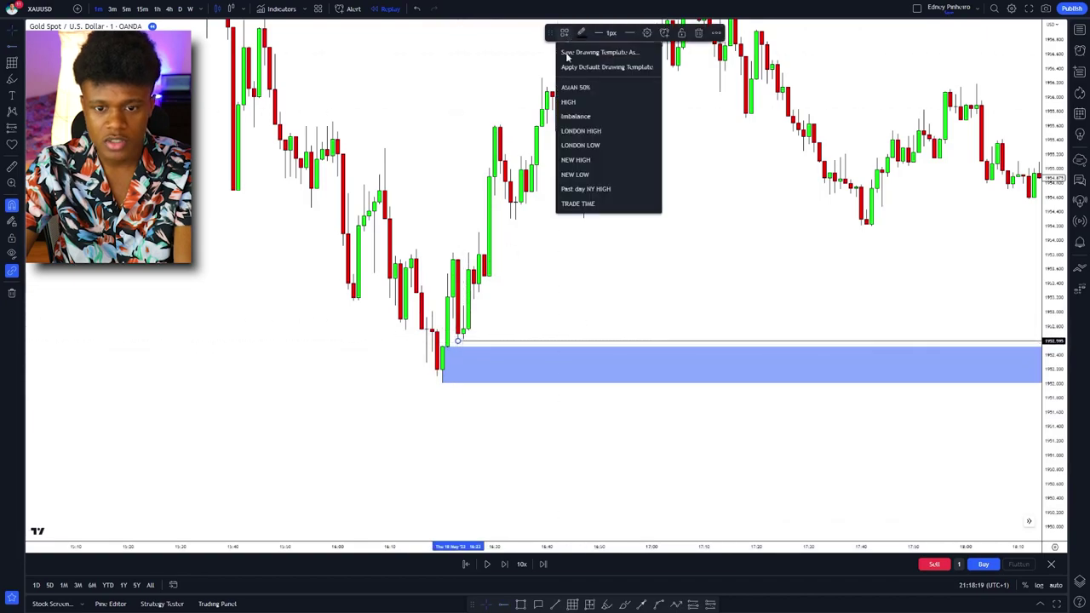
click(584, 121)
Step: Examine the price action from the 18 May demand zone across the session boxes to the end of the short position
scroll(737, 251, right, 5)
scroll(712, 277, down, 6)
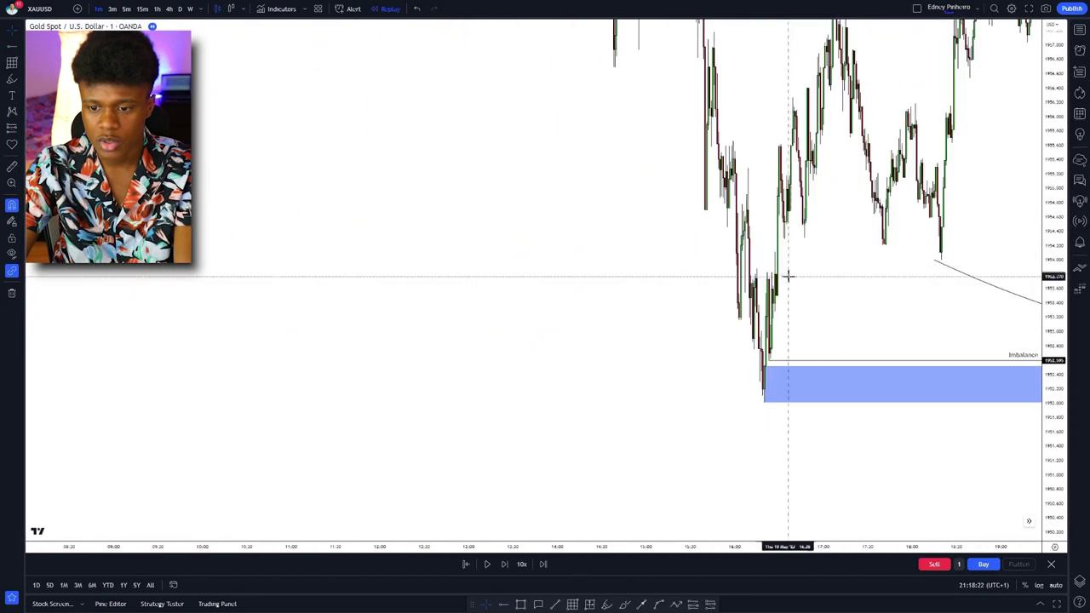
scroll(541, 366, down, 5)
drag(504, 343, 287, 350)
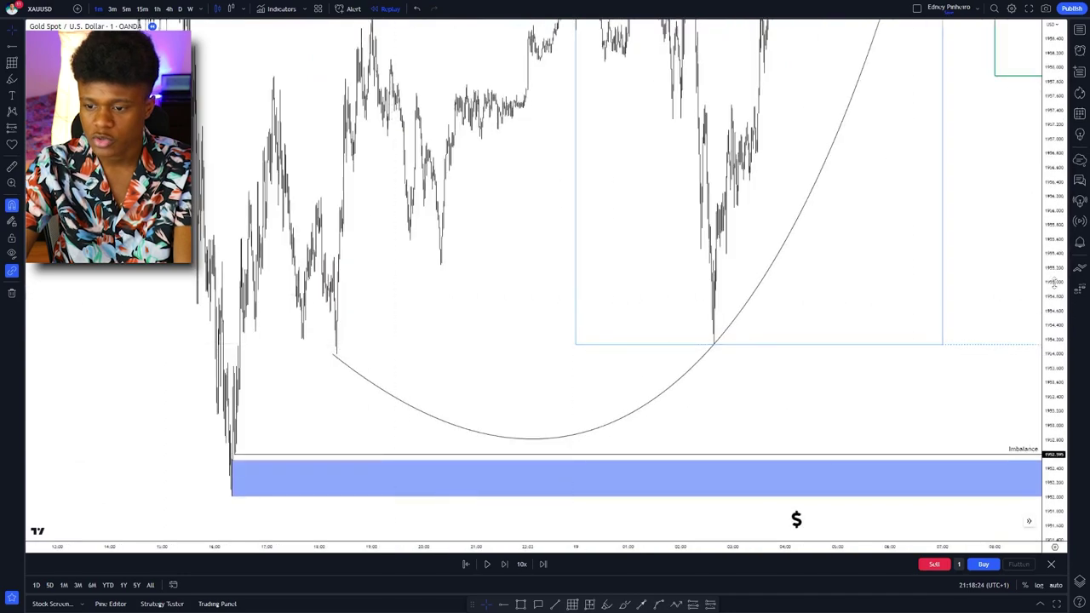
drag(1054, 284, 1054, 358)
scroll(945, 392, down, 5)
drag(960, 367, 557, 351)
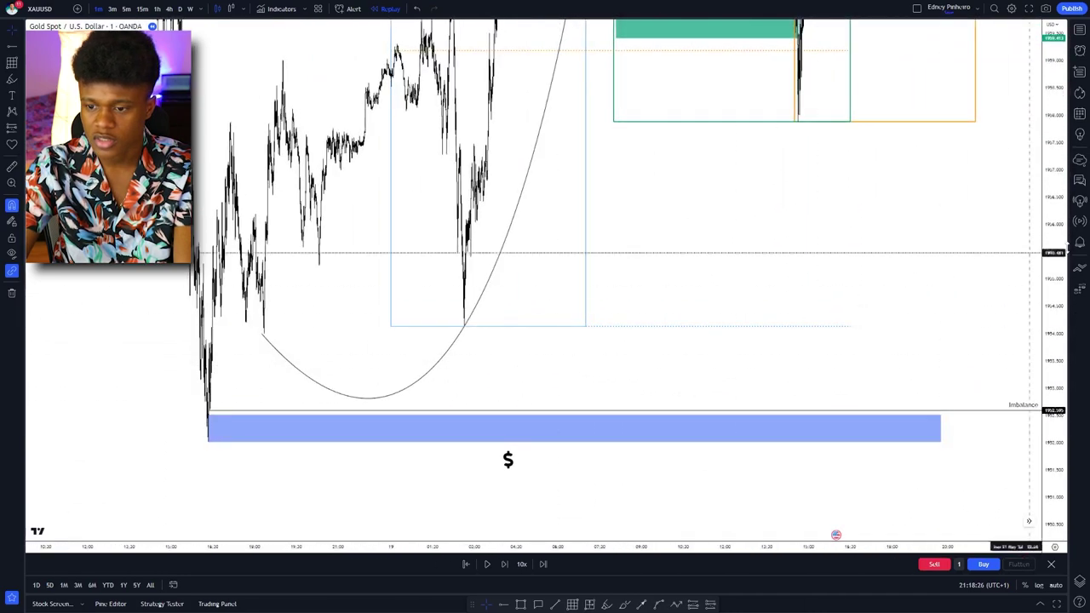
scroll(919, 433, down, 5)
drag(919, 433, 657, 503)
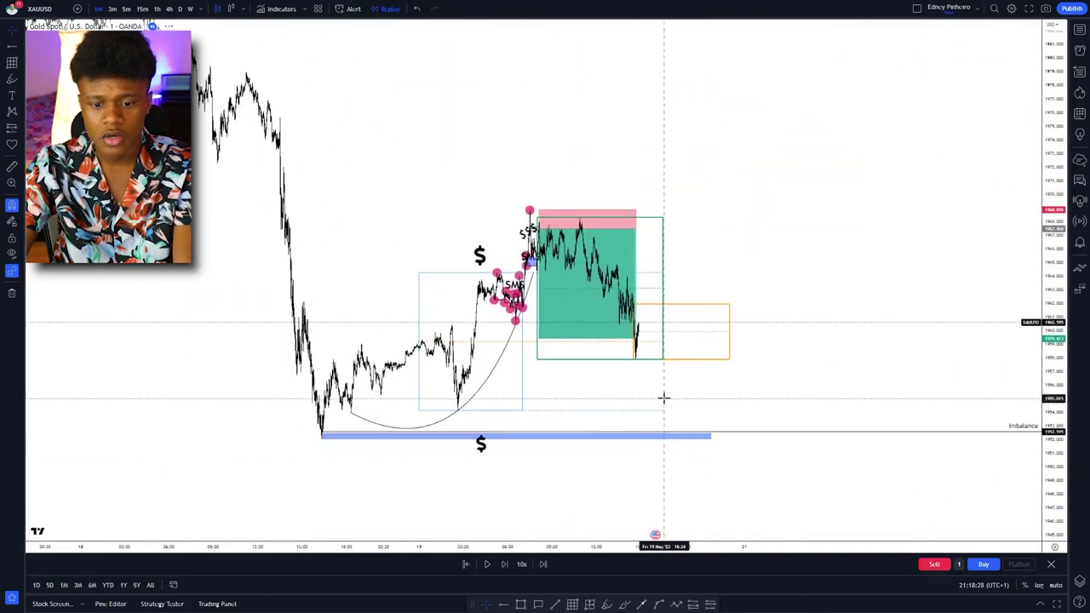
drag(512, 349, 722, 382)
scroll(661, 418, up, 5)
drag(689, 416, 773, 401)
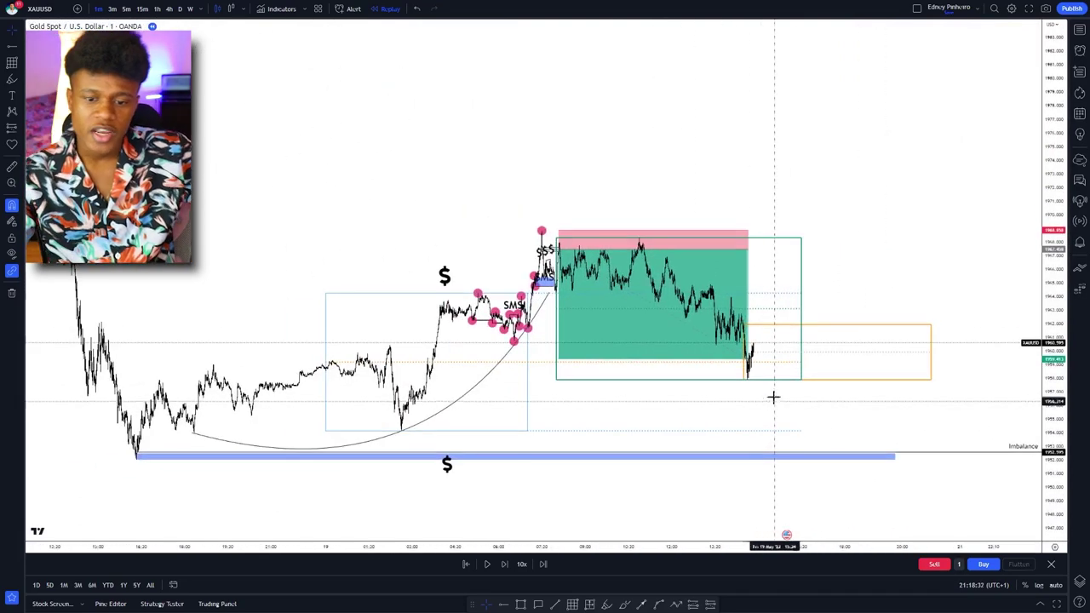
Step: Brush a pink line above the session high at about 1969, and a path dropping to about 1958 and rallying to a circle near 1975
drag(647, 144, 703, 138)
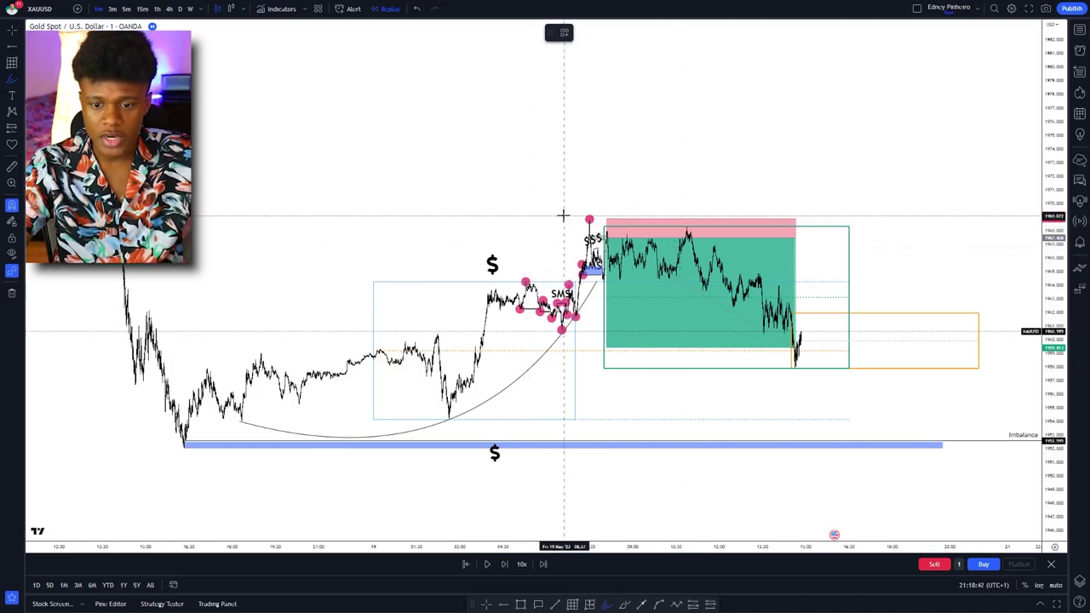
click(534, 214)
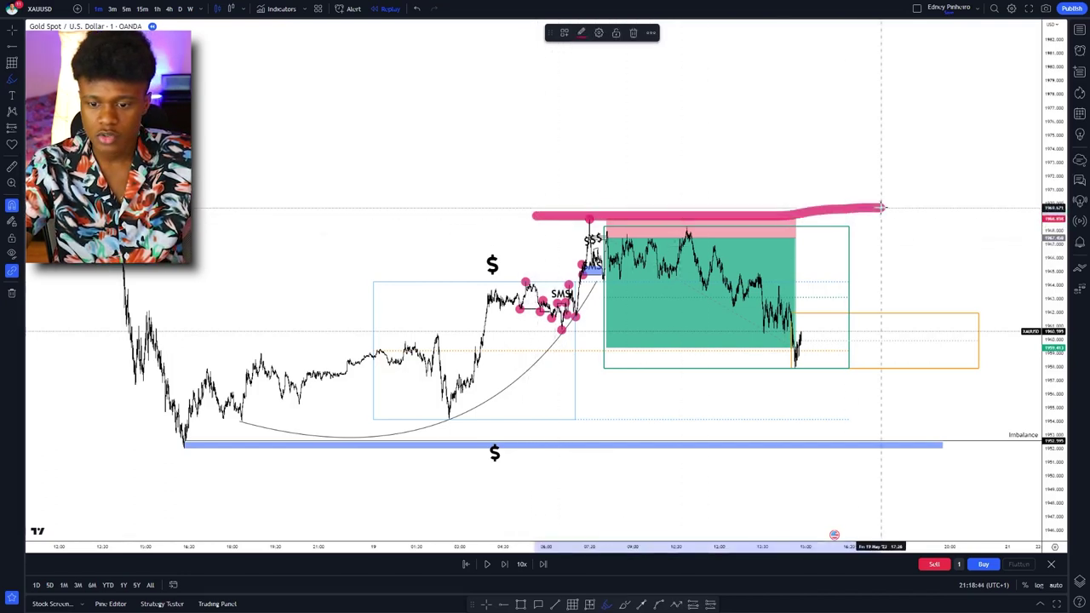
drag(746, 260, 783, 329)
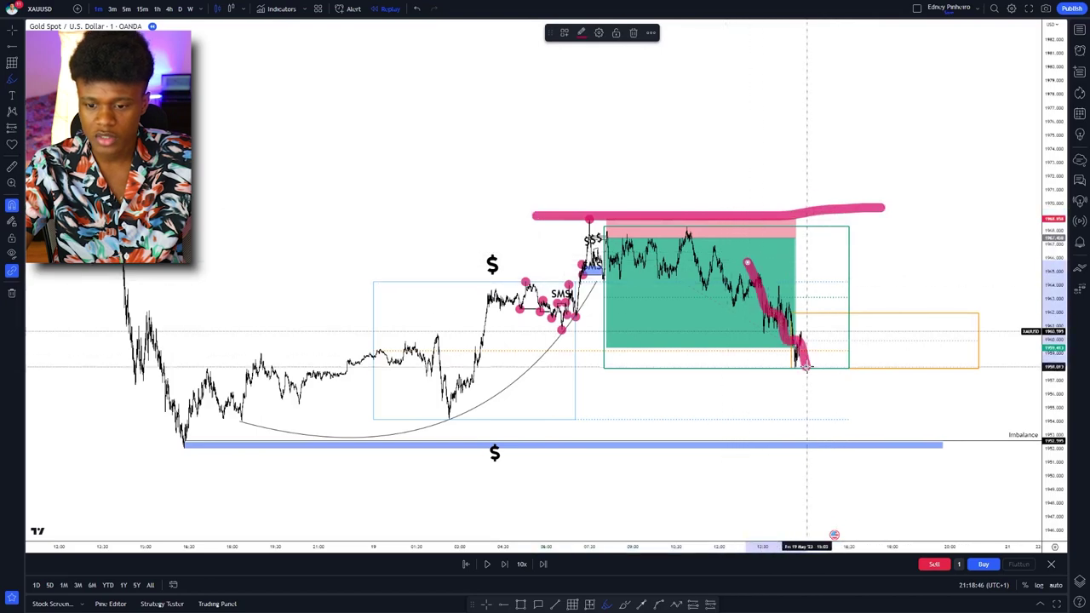
mouse_move(803, 364)
mouse_down()
mouse_move(848, 291)
mouse_move(916, 85)
mouse_move(904, 98)
mouse_up()
Step: Brush an alternative path down through the demand zone and back up, then undo all the pink projection strokes
drag(788, 316, 832, 439)
mouse_move(493, 417)
mouse_down()
mouse_move(477, 430)
mouse_move(482, 410)
mouse_up()
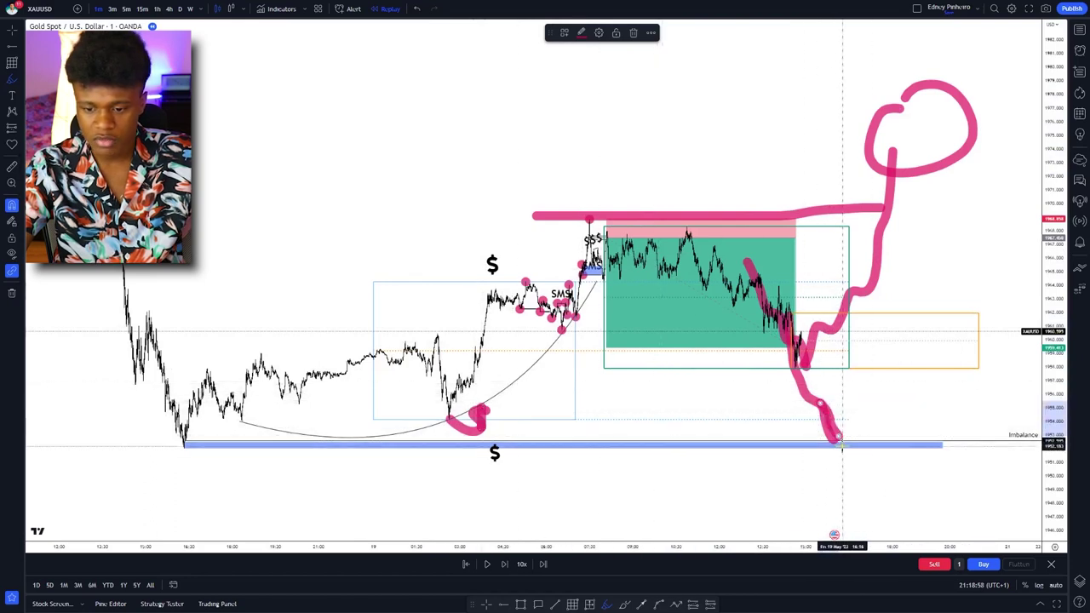
mouse_move(841, 440)
mouse_down()
mouse_move(809, 436)
mouse_move(876, 499)
mouse_move(894, 463)
mouse_move(917, 502)
mouse_move(991, 358)
mouse_move(988, 278)
mouse_up()
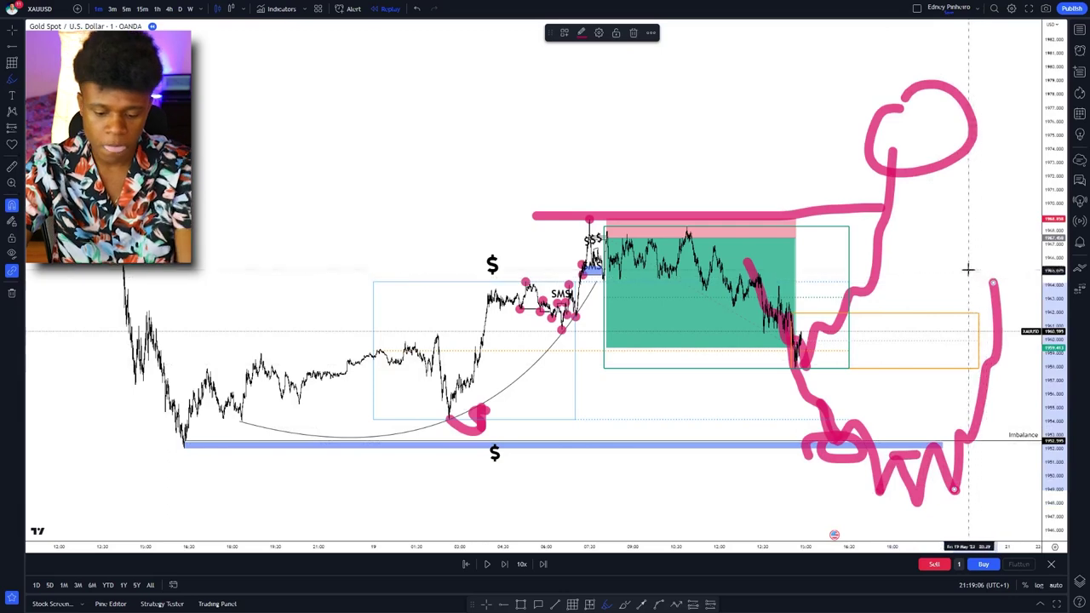
key(ctrl+z)
key(ctrl+z)
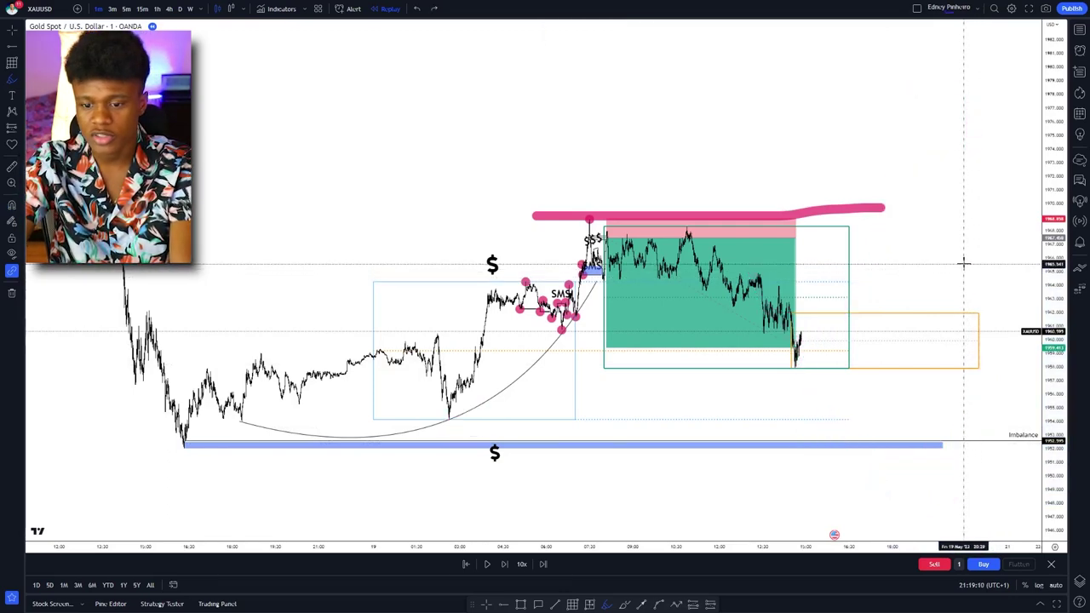
key(ctrl+z)
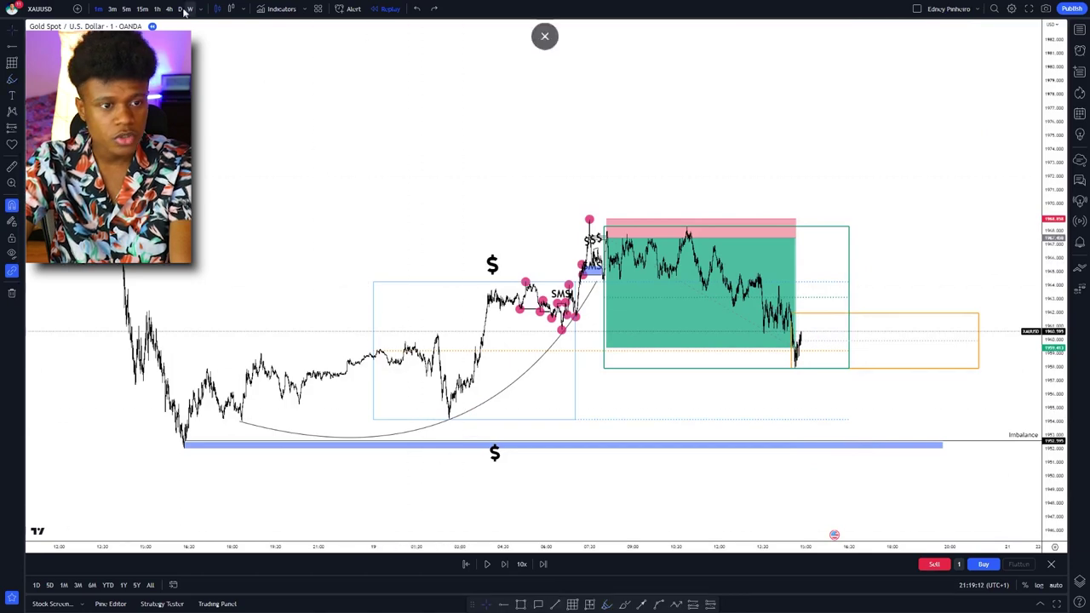
Step: Switch the chart to 15 minutes and play the bar replay through the 19 May afternoon rally, pausing near 1978
click(142, 9)
scroll(659, 350, up, 8)
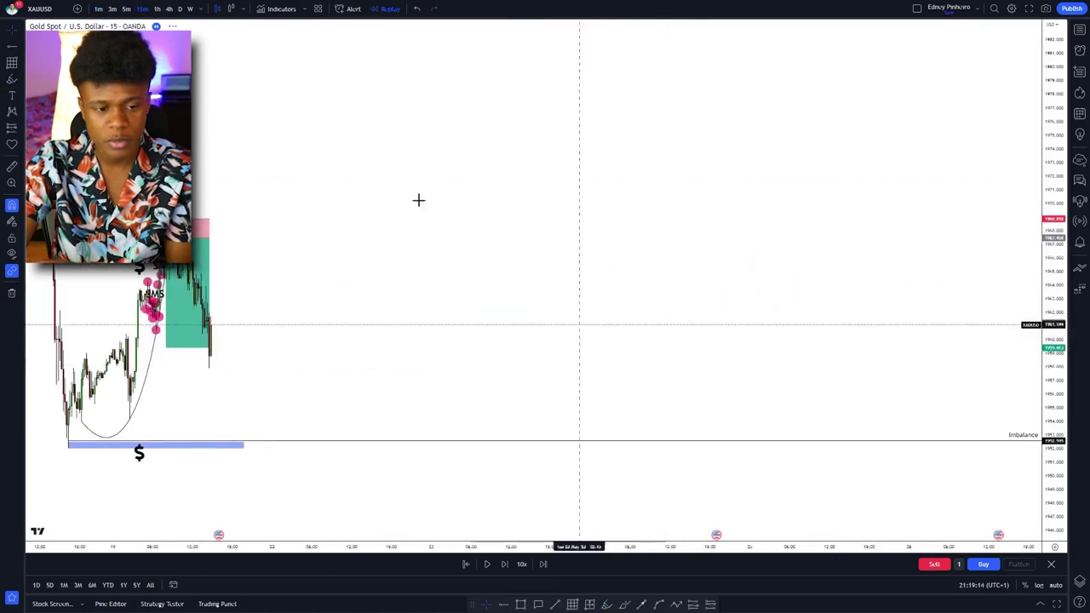
drag(89, 85, 625, 202)
scroll(625, 202, up, 7)
drag(693, 179, 606, 171)
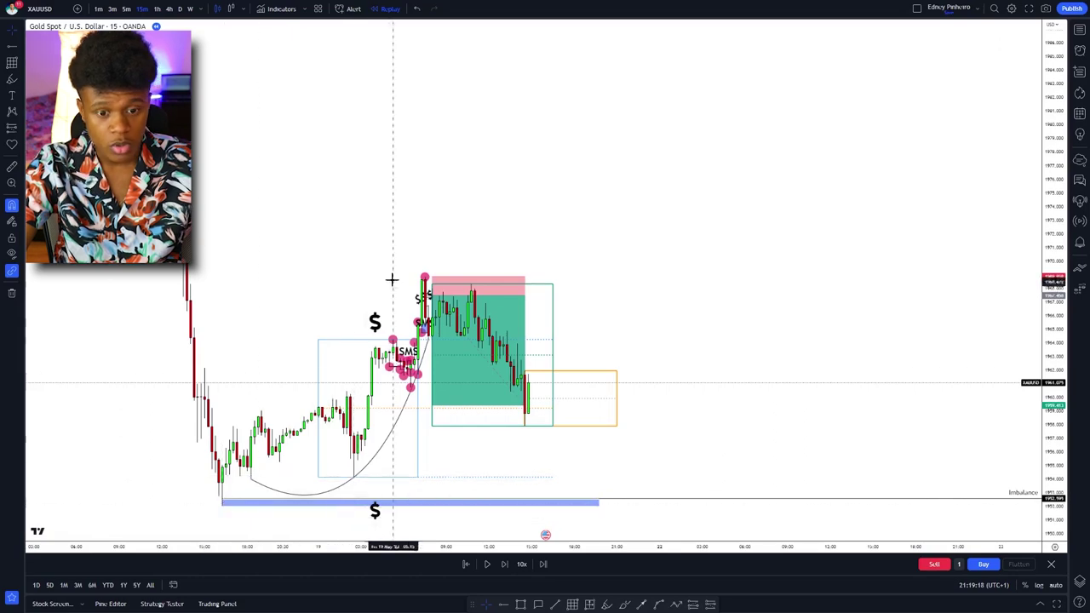
click(486, 564)
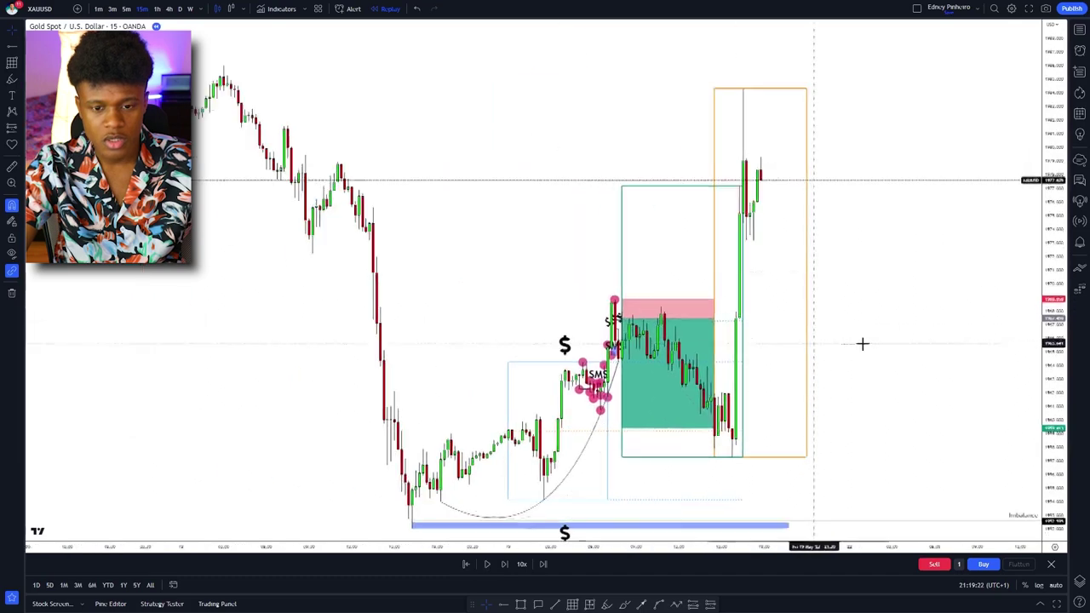
scroll(862, 343, up, 5)
drag(622, 389, 726, 394)
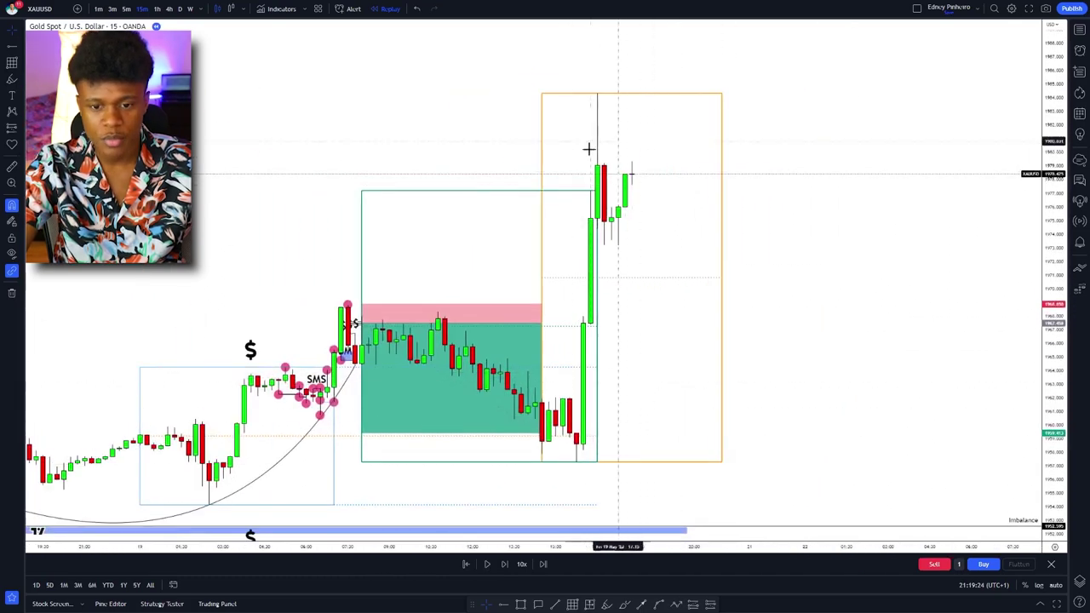
Step: Resume the bar replay and pause it in the early hours of 22 May
click(487, 564)
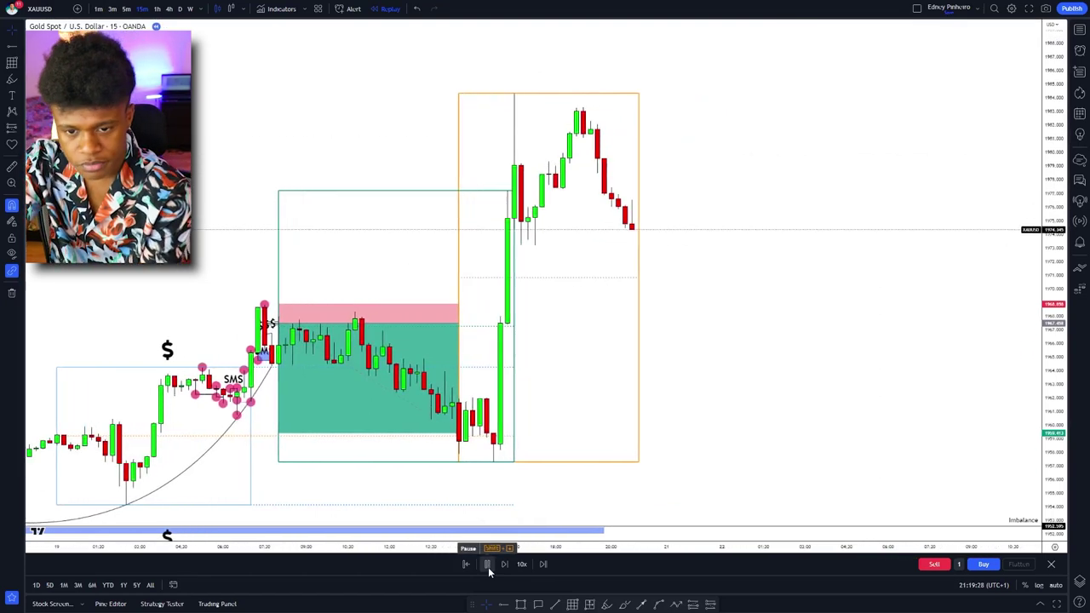
click(488, 565)
drag(515, 389, 671, 373)
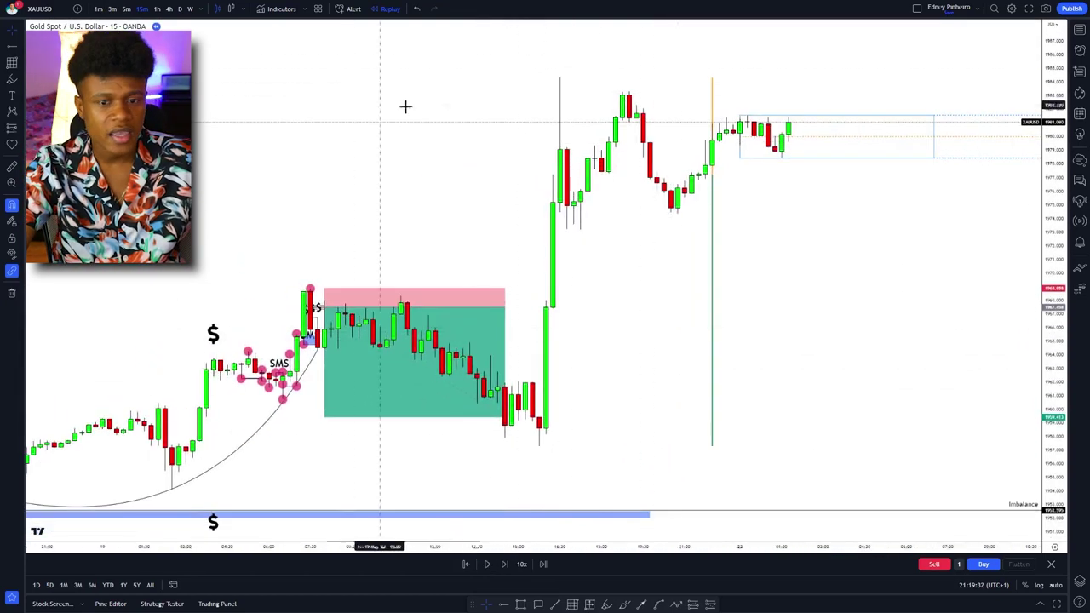
Step: Switch the chart to the 1-minute timeframe and bring the 19 May afternoon rally into view
click(98, 9)
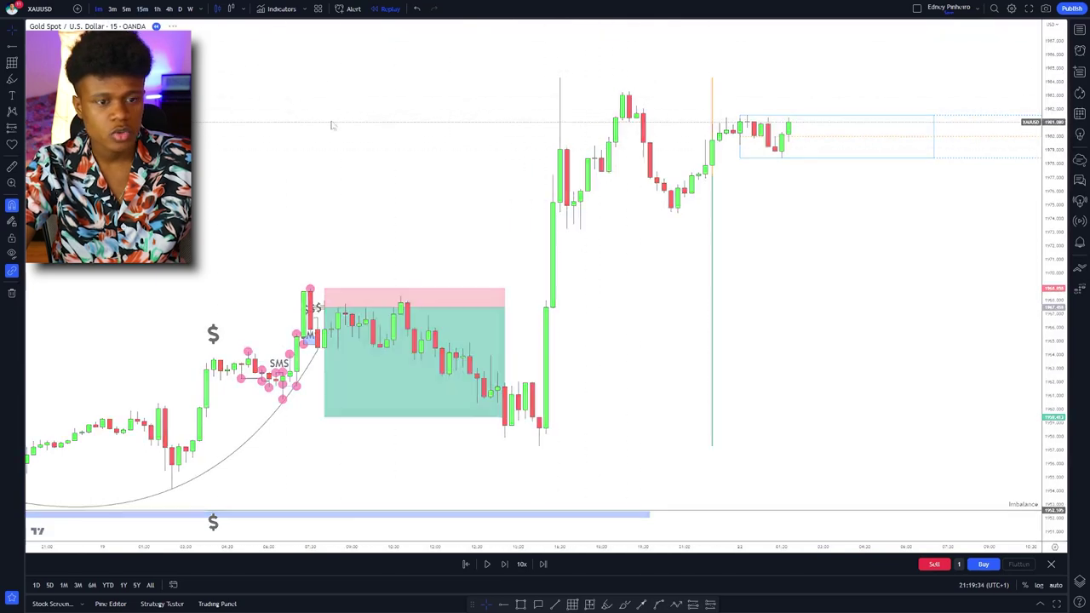
scroll(571, 292, down, 15)
drag(518, 199, 895, 335)
scroll(807, 281, up, 12)
drag(790, 416, 330, 320)
scroll(771, 418, down, 5)
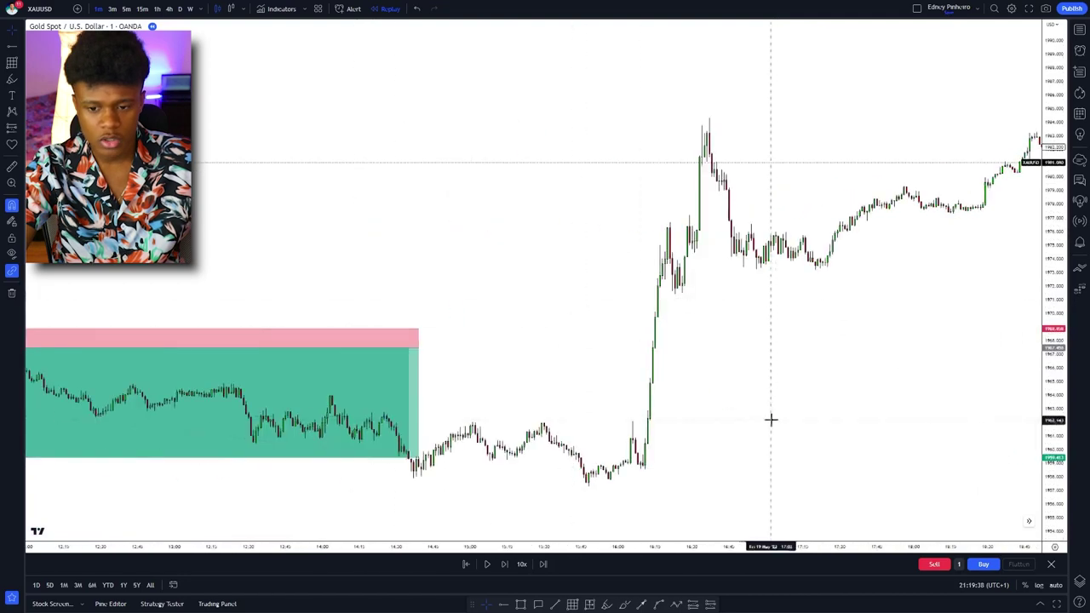
Step: Mark the rally's 16:21 swing high, 16:23 pullback low and 16:37 peak with pink brush dots
mouse_move(772, 391)
mouse_down()
mouse_move(508, 425)
mouse_move(767, 382)
mouse_up()
scroll(433, 400, up, 2)
drag(467, 400, 507, 392)
drag(425, 384, 661, 372)
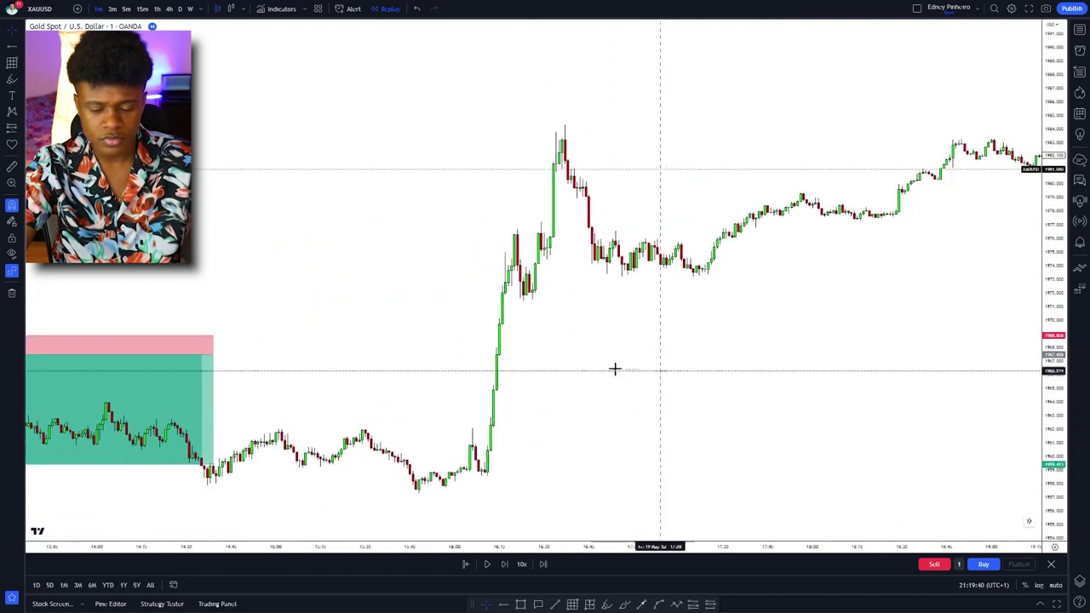
drag(555, 380, 717, 384)
scroll(644, 392, up, 5)
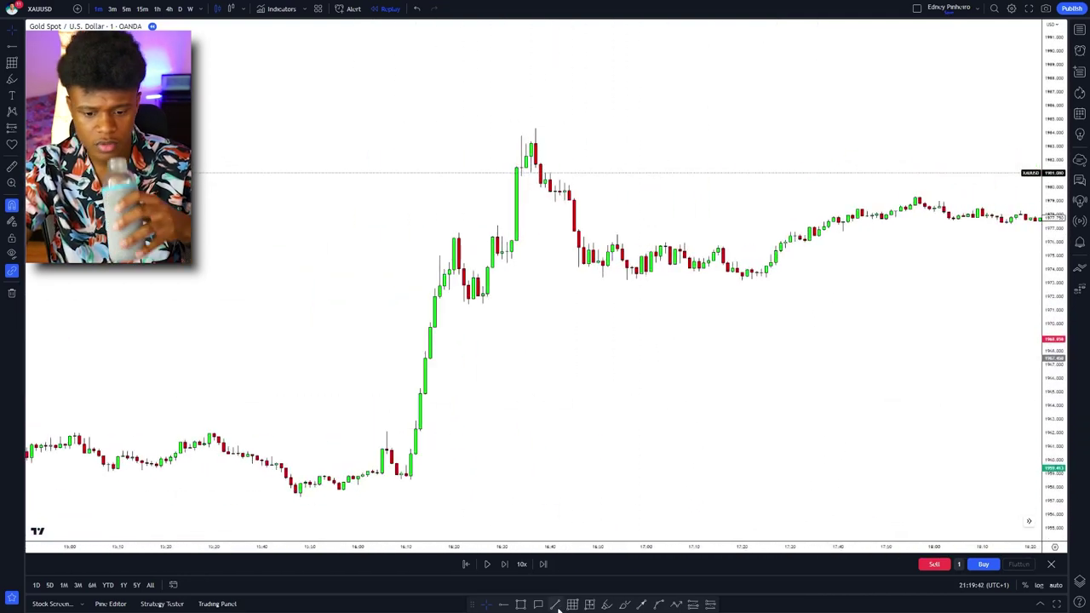
click(458, 231)
click(469, 315)
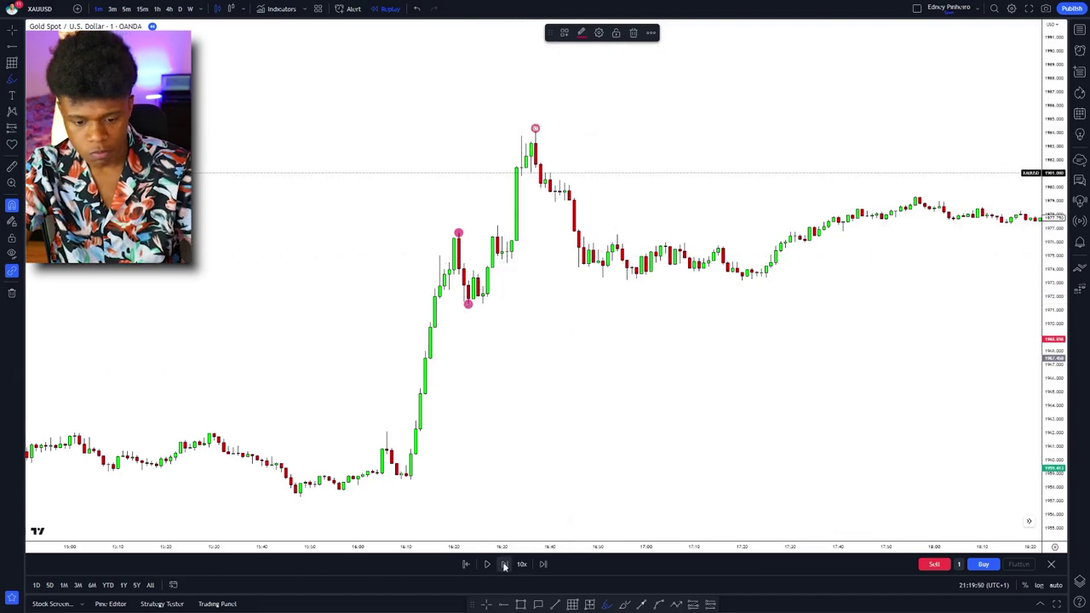
click(487, 603)
Step: Draw a blue demand zone at the 16:23 pullback low, from about 1971.4 to 1972.8, extending to about 17:30
drag(746, 415, 487, 386)
scroll(656, 389, down, 5)
scroll(763, 418, up, 3)
mouse_move(656, 398)
mouse_down()
mouse_move(764, 418)
mouse_move(308, 424)
mouse_up()
scroll(815, 410, up, 2)
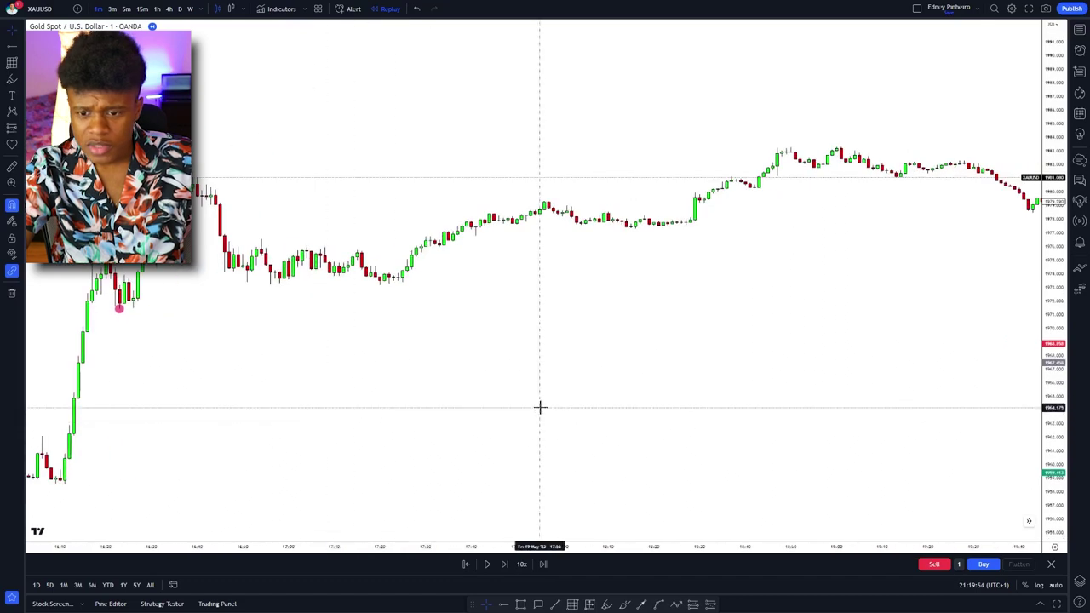
scroll(562, 408, down, 4)
click(520, 602)
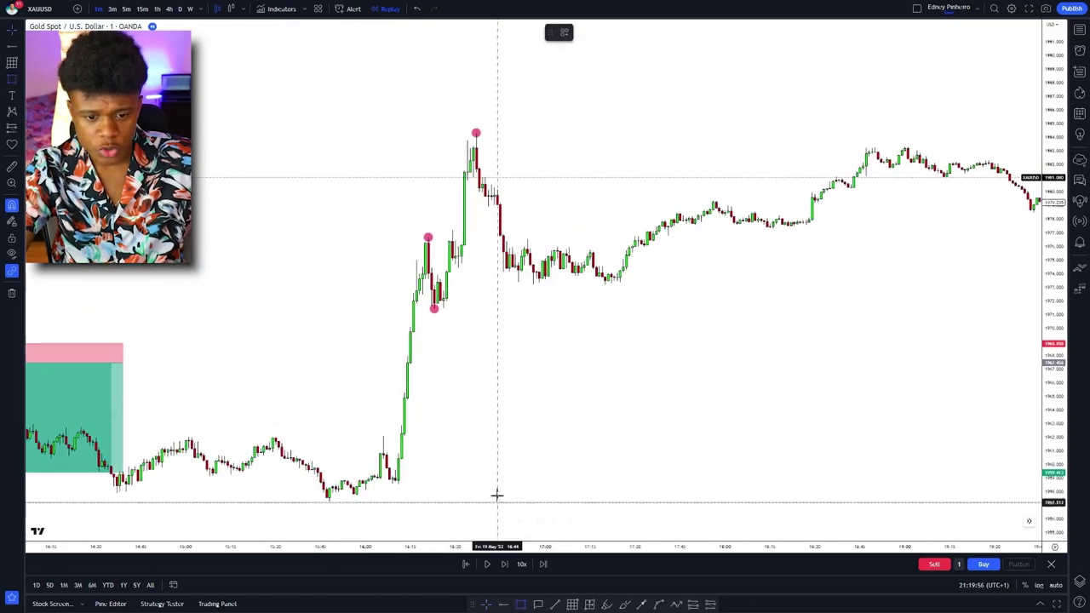
click(434, 289)
drag(435, 299, 635, 298)
drag(690, 303, 401, 343)
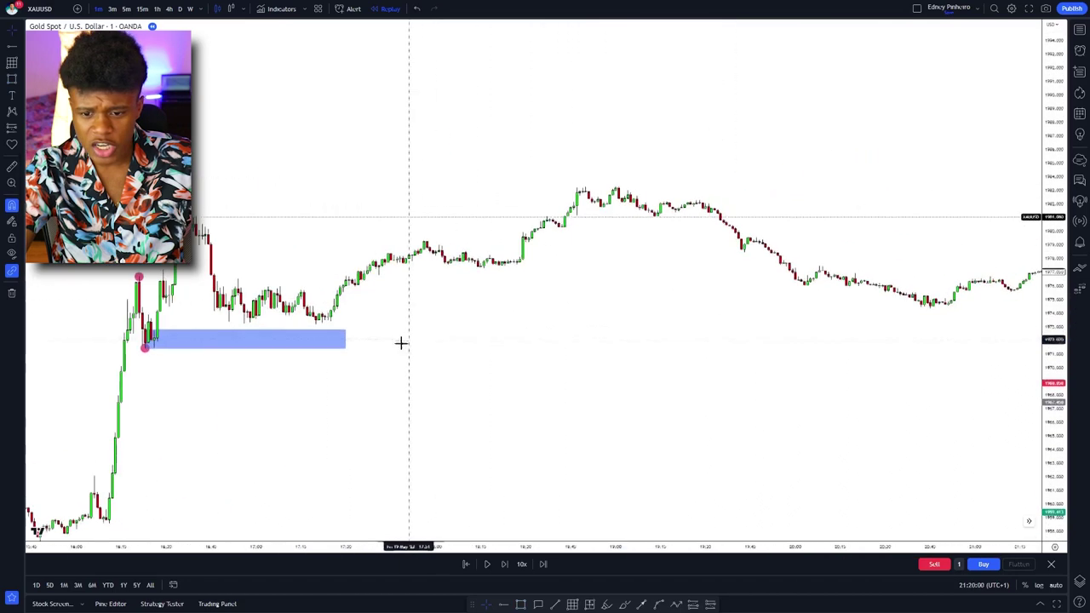
Step: Examine how price moves after the new demand zone, through the 19 May close and into the 22 May session range
scroll(401, 343, down, 6)
drag(860, 396, 318, 400)
scroll(350, 399, down, 8)
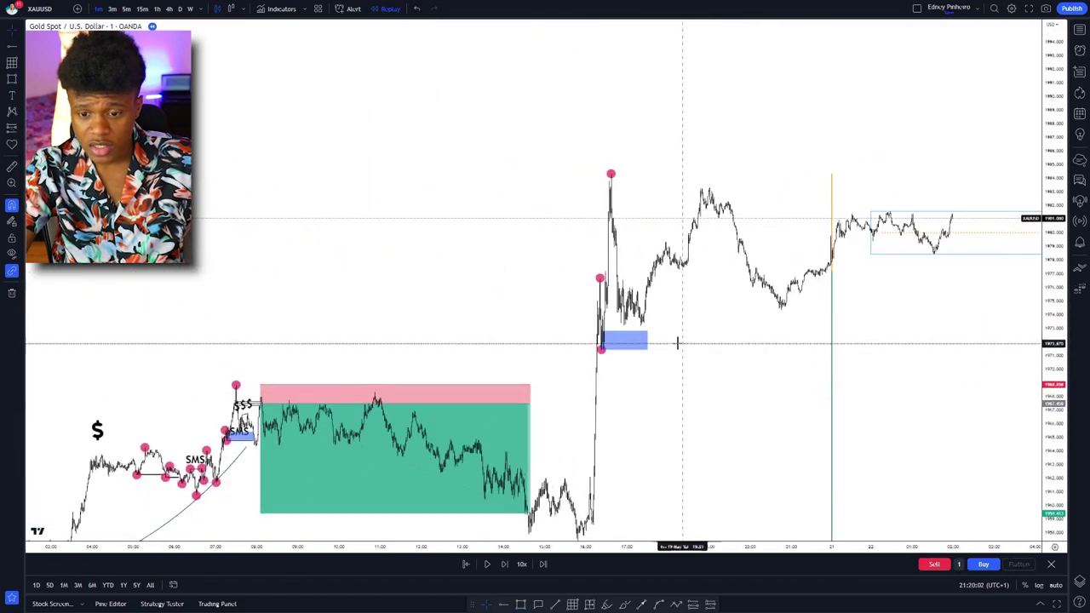
scroll(600, 345, right, 5)
scroll(744, 352, left, 5)
scroll(544, 323, up, 3)
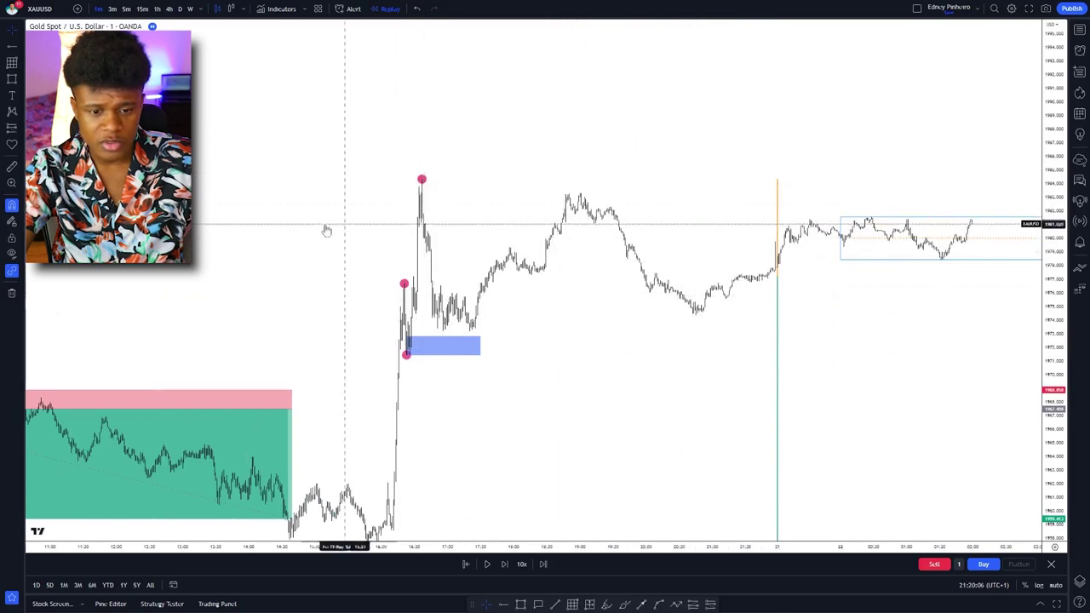
scroll(418, 263, up, 3)
scroll(207, 287, right, 5)
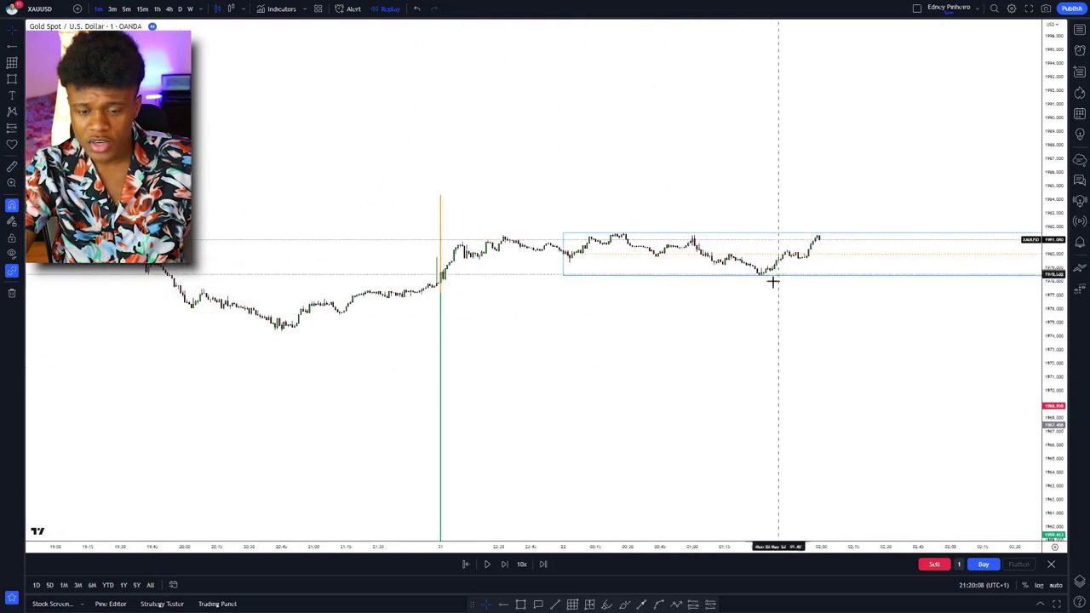
scroll(771, 280, down, 3)
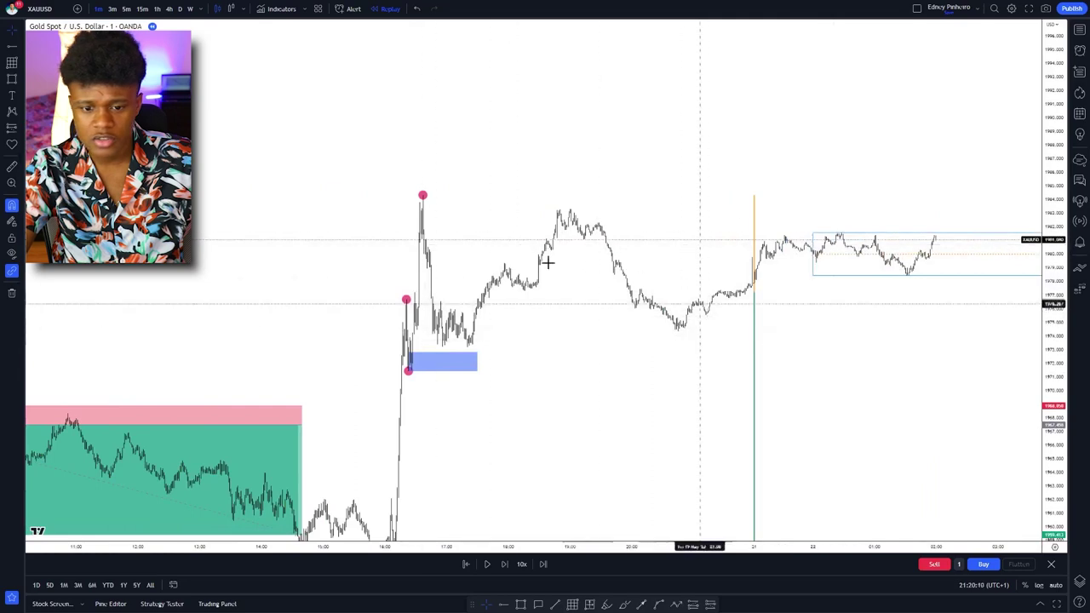
Step: Switch the chart to the 15-minute timeframe and frame the 19 May rally with the start of 22 May
scroll(778, 363, right, 6)
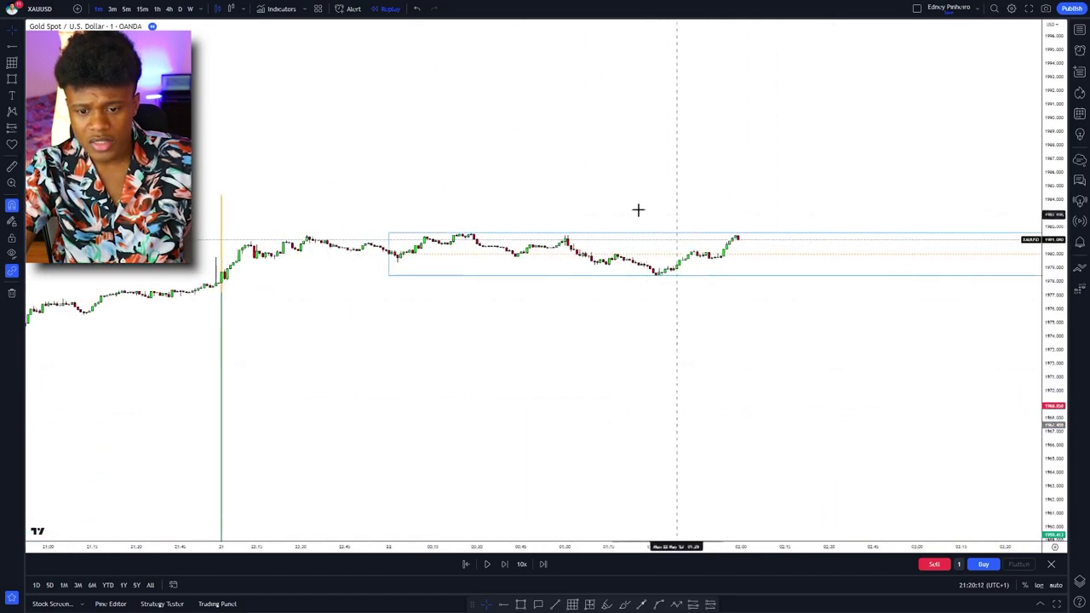
scroll(829, 263, down, 6)
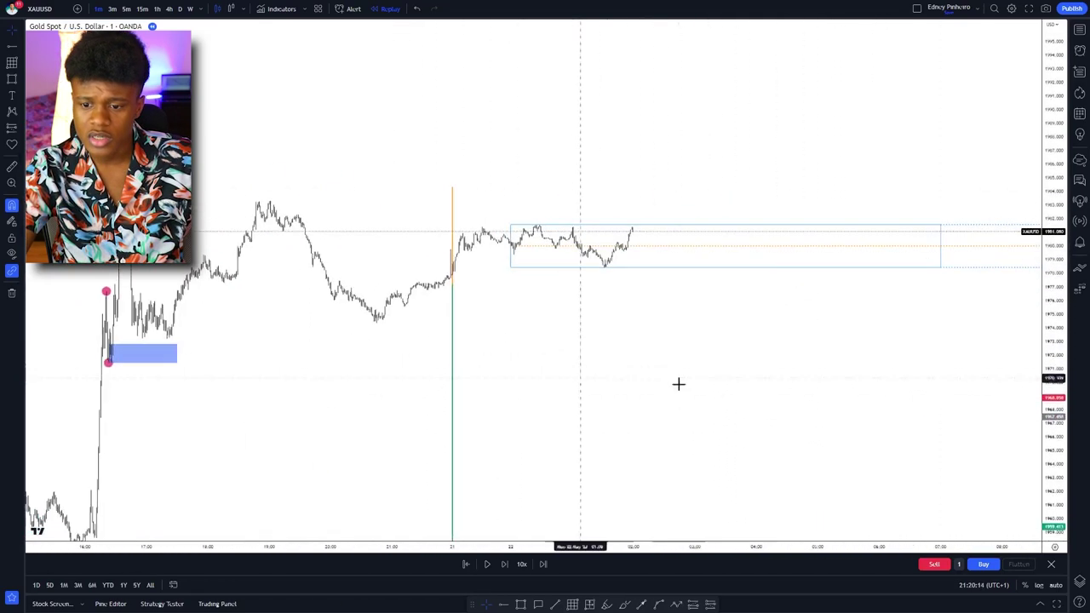
click(142, 9)
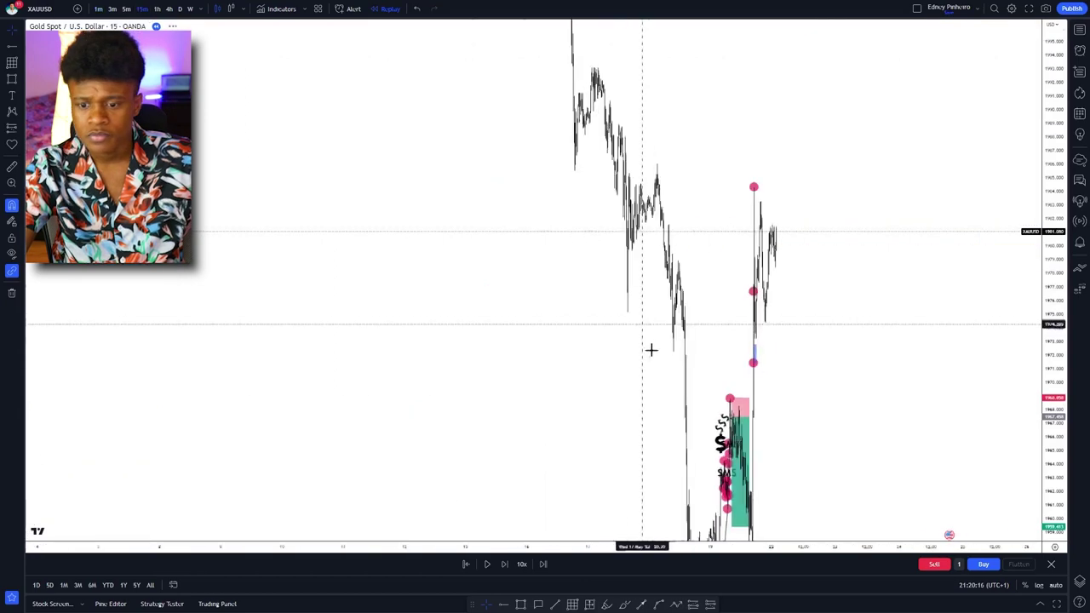
scroll(681, 385, up, 5)
drag(683, 387, 909, 320)
drag(1051, 289, 1051, 434)
scroll(661, 328, up, 8)
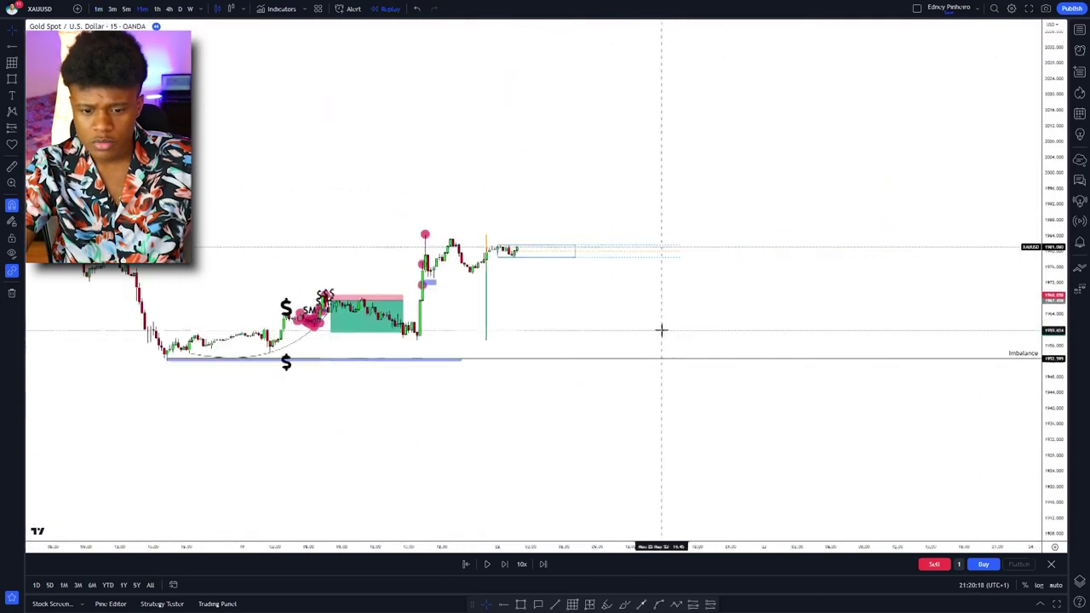
drag(426, 283, 766, 324)
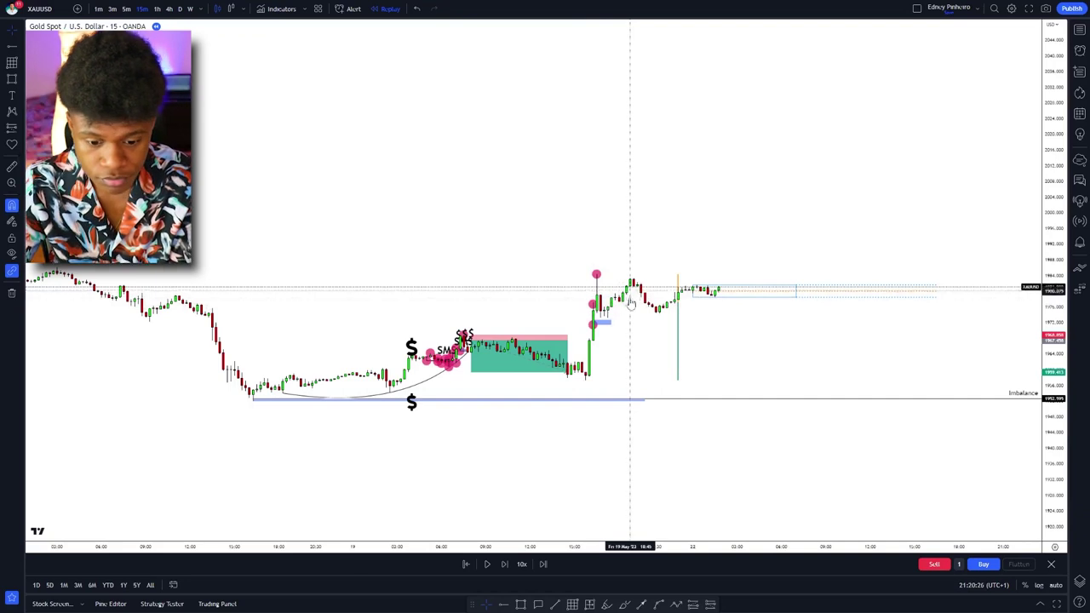
Step: Play the replay forward on 22 May to about 11:00, and examine the two session range boxes
click(489, 563)
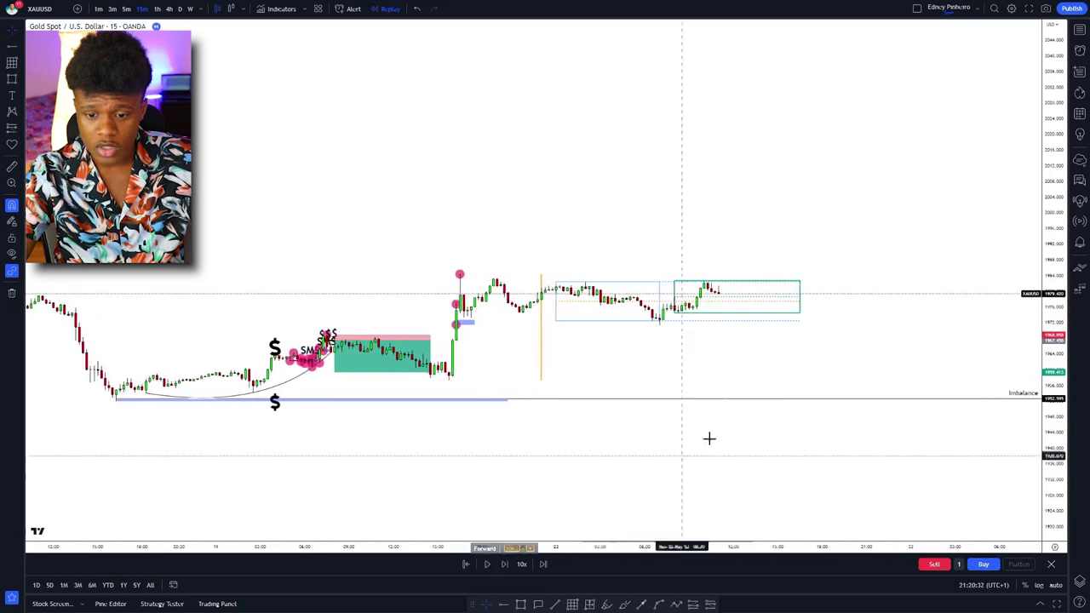
scroll(739, 355, up, 4)
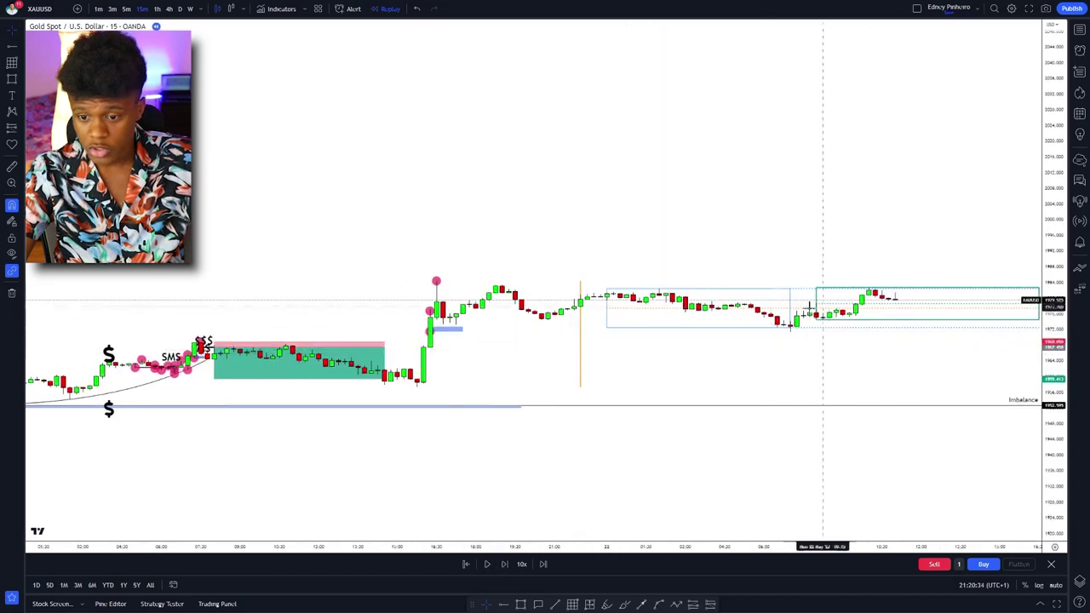
drag(861, 353, 731, 365)
drag(1049, 489, 937, 12)
drag(750, 354, 831, 58)
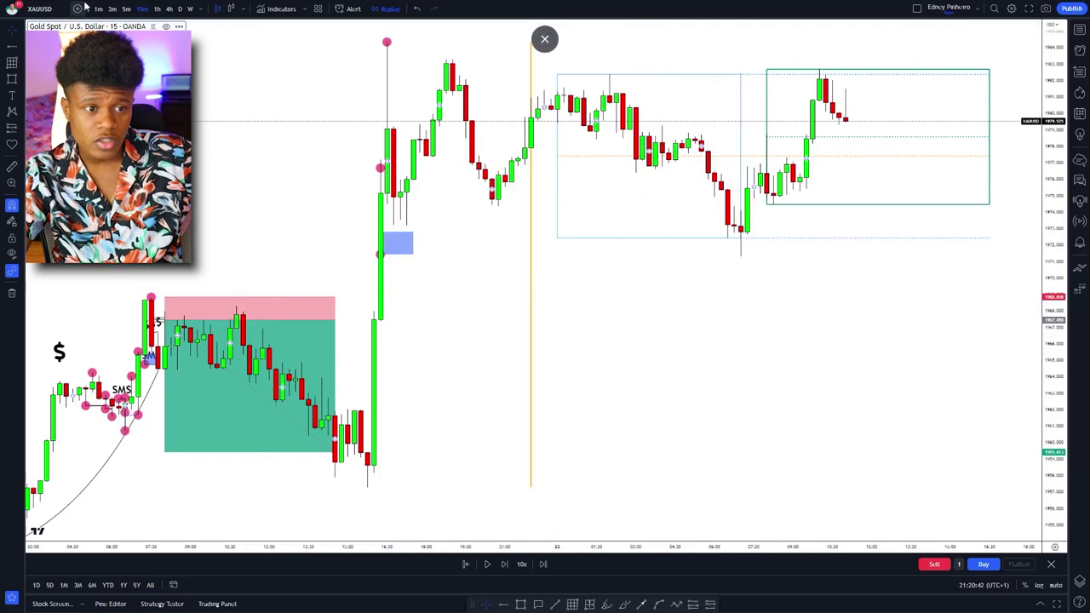
scroll(692, 236, up, 2)
scroll(672, 234, up, 2)
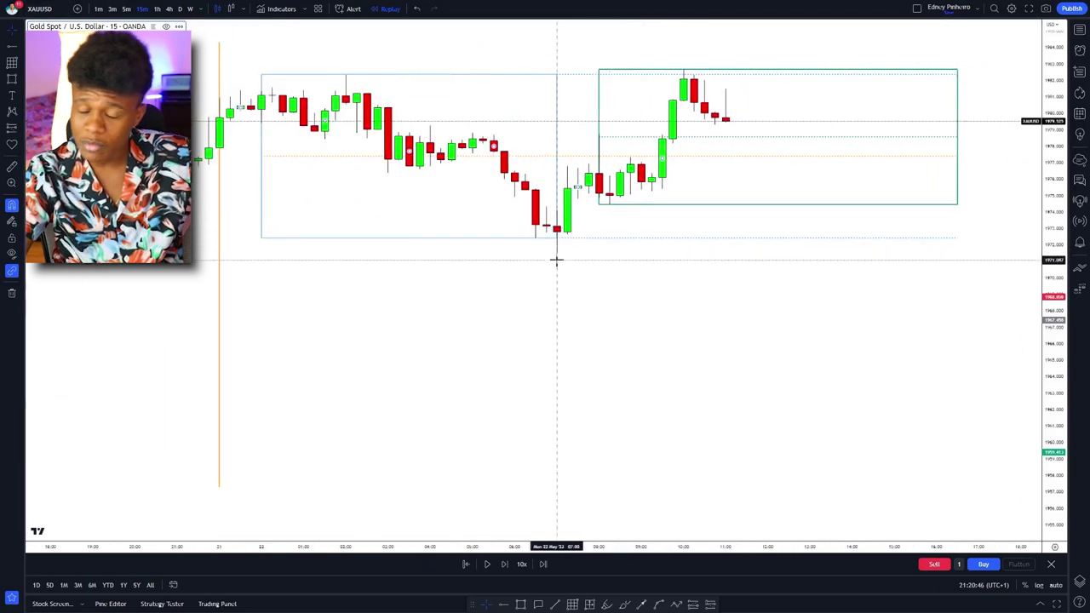
Step: Switch the chart to the 1-minute timeframe and bring the 22 May low near 07:10 into view
click(98, 9)
right_click(541, 349)
click(561, 355)
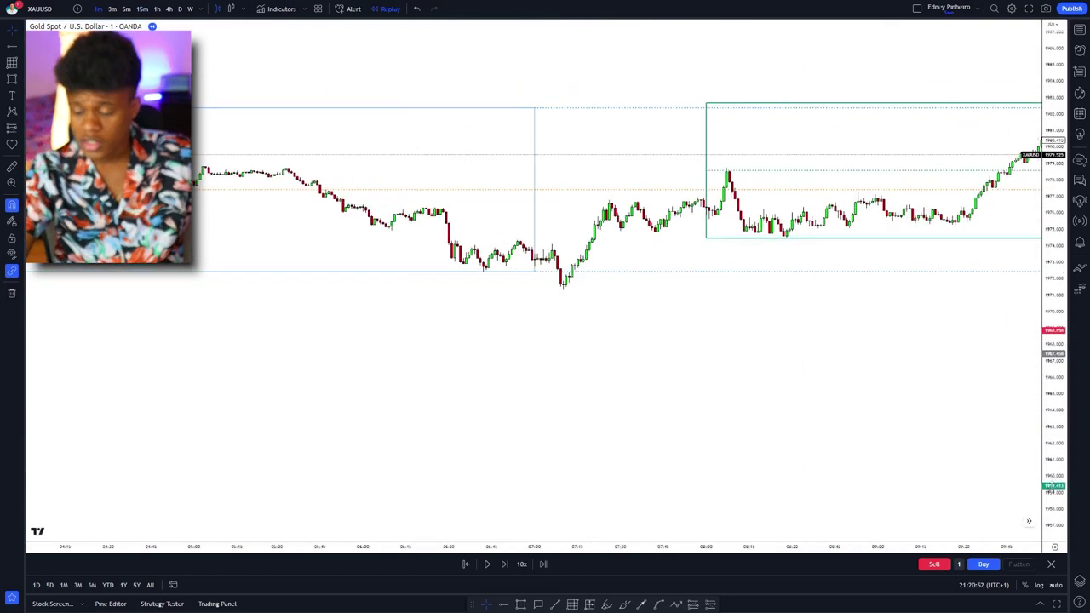
drag(1052, 487, 1051, 42)
drag(560, 358, 758, 401)
scroll(759, 401, up, 7)
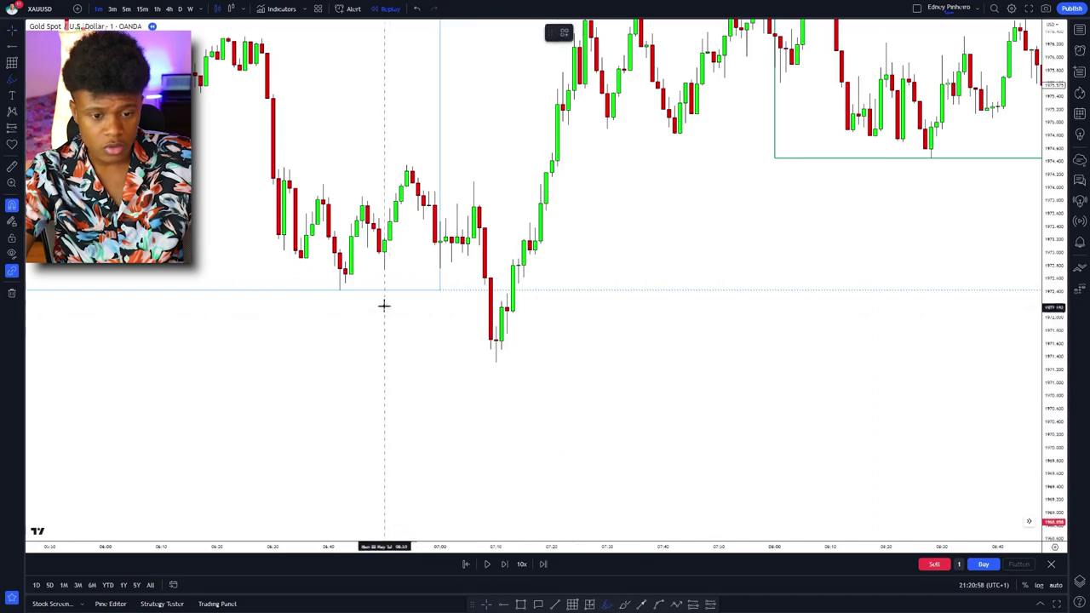
Step: Sketch pink brush dollar signs, a sloping line over the highs, the price path and a circle around the 07:10 low
mouse_move(388, 300)
mouse_down()
mouse_move(384, 339)
mouse_move(354, 337)
mouse_move(366, 362)
mouse_up()
mouse_move(517, 285)
mouse_down()
mouse_move(434, 334)
mouse_move(485, 270)
mouse_up()
mouse_move(279, 179)
mouse_down()
mouse_move(491, 257)
mouse_move(524, 343)
mouse_up()
drag(323, 129, 557, 236)
mouse_move(442, 128)
mouse_down()
mouse_move(449, 120)
mouse_move(423, 151)
mouse_up()
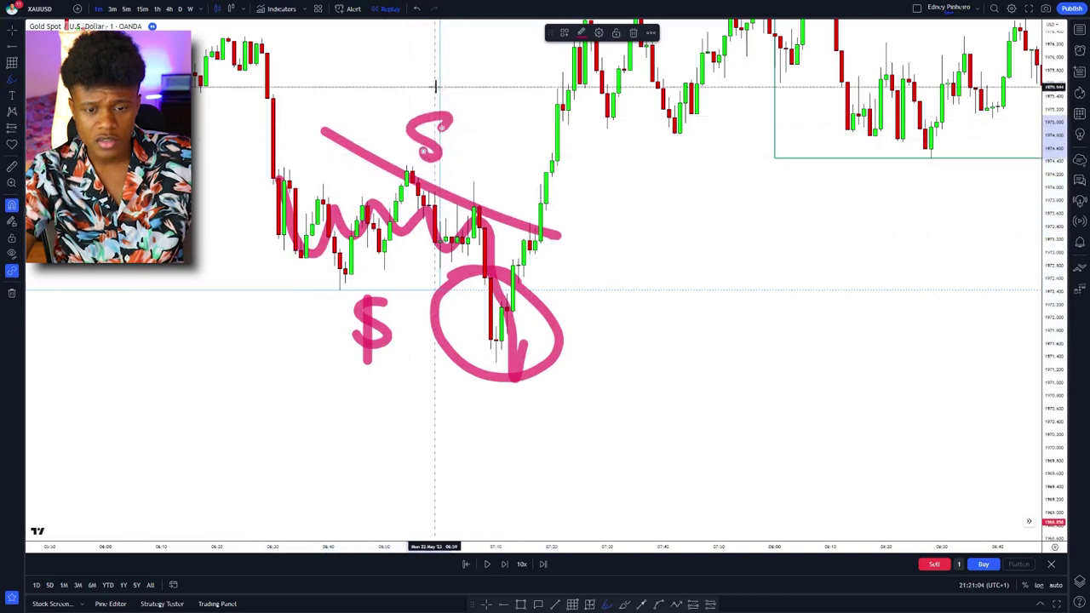
drag(435, 85, 434, 183)
mouse_move(540, 335)
mouse_down()
mouse_move(550, 292)
mouse_move(501, 349)
mouse_move(625, 129)
mouse_move(684, 51)
mouse_up()
Step: Undo all the pink brush sketches around the 07:10 low
key(ctrl+z)
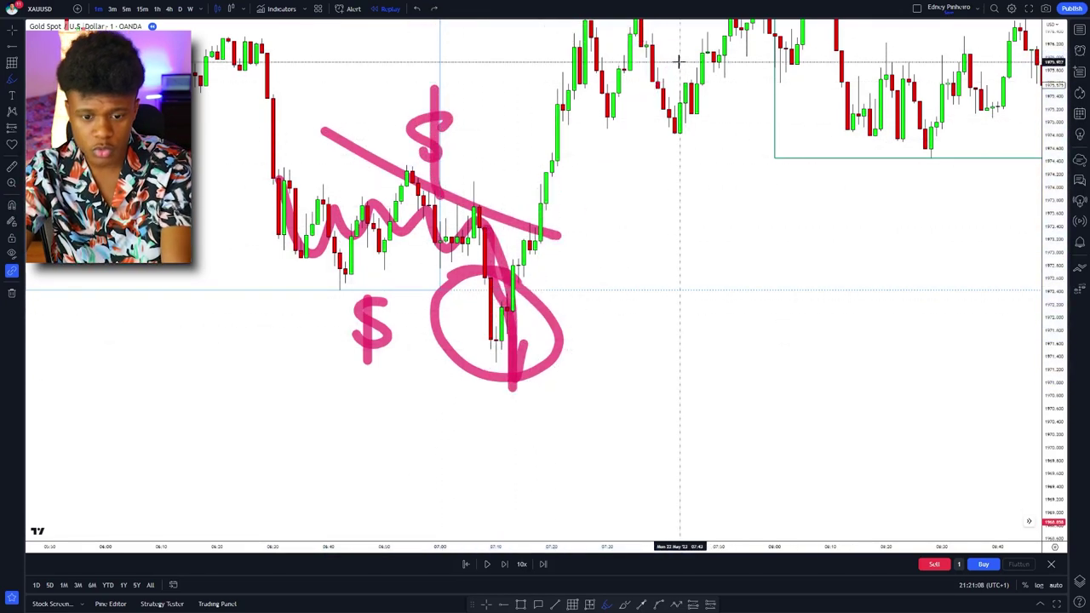
key(ctrl+z)
key(ctrl+z)
key(ctrl+z)
key(ctrl+z)
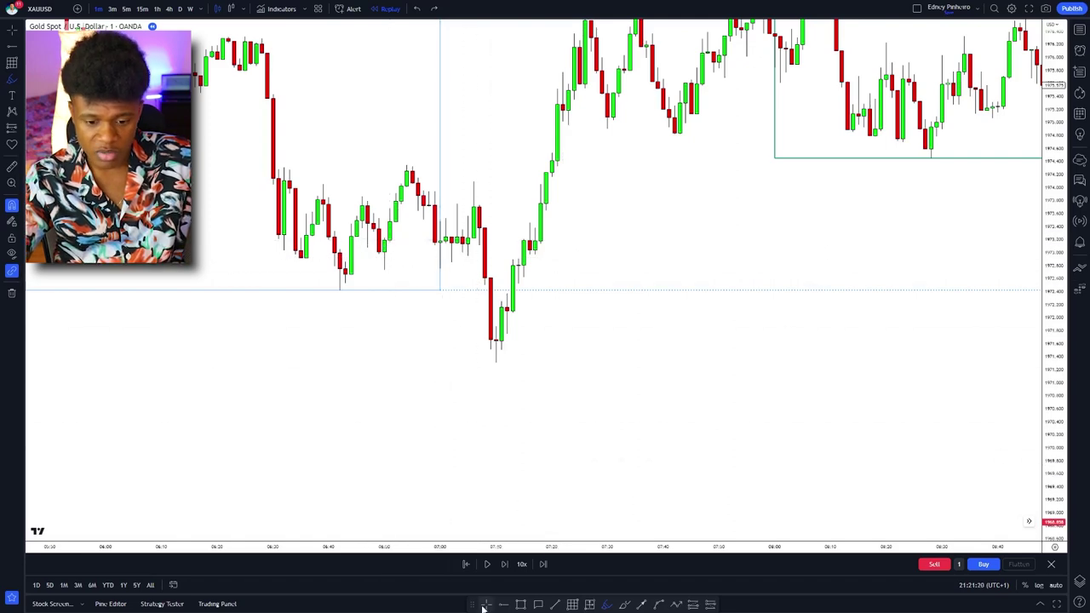
Step: Examine how 22 May price moves from the blue session range, through the 07:10 low, up to the green range's high
scroll(686, 311, down, 5)
drag(948, 250, 674, 405)
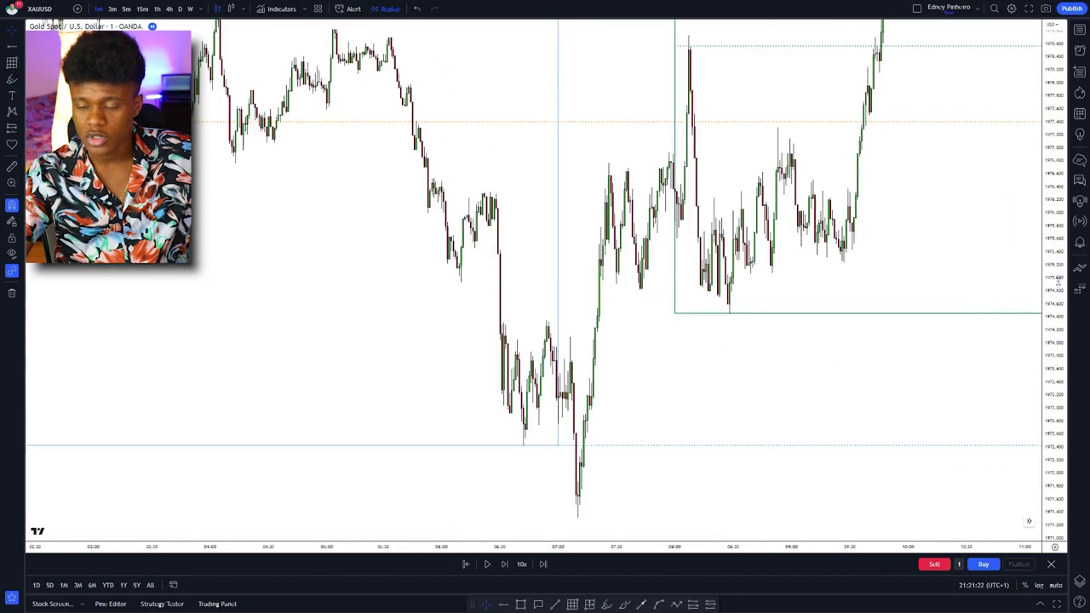
drag(1049, 268, 1050, 511)
scroll(915, 338, down, 8)
drag(947, 366, 815, 435)
scroll(776, 425, up, 3)
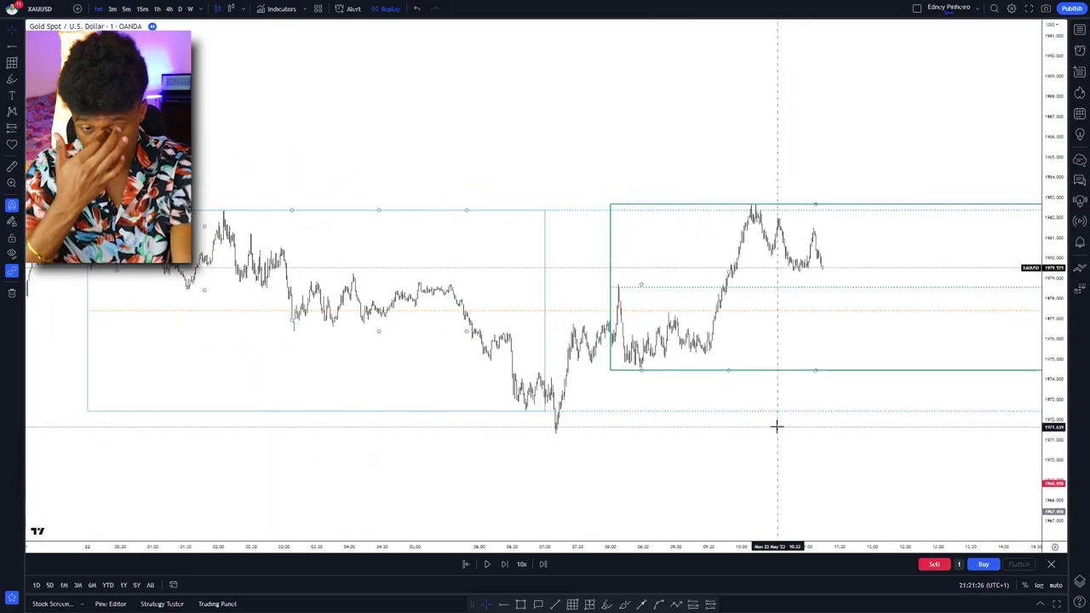
scroll(775, 426, up, 3)
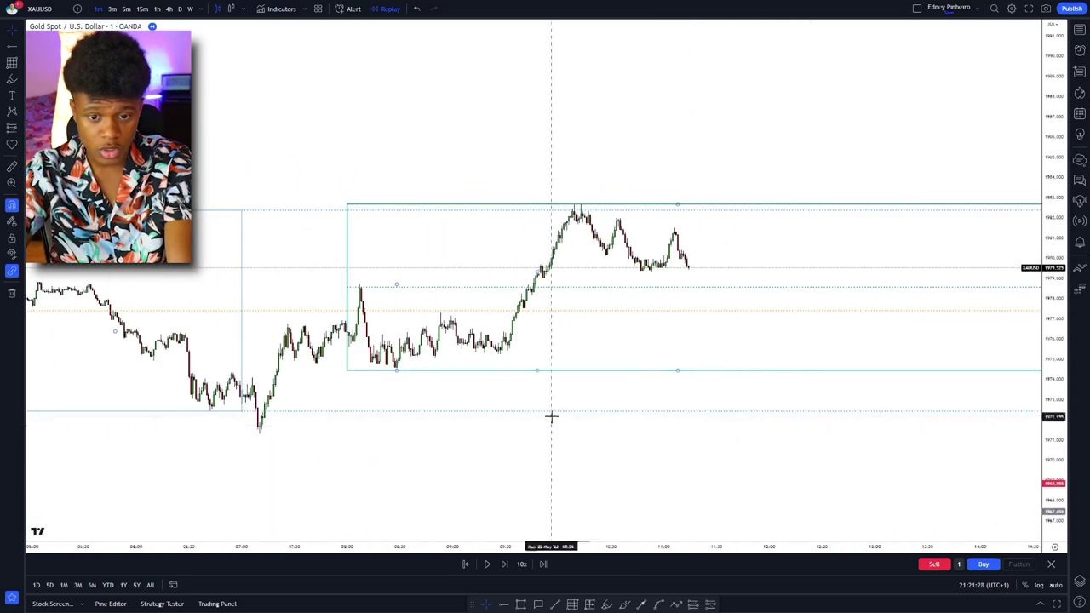
scroll(775, 426, down, 5)
drag(798, 433, 726, 434)
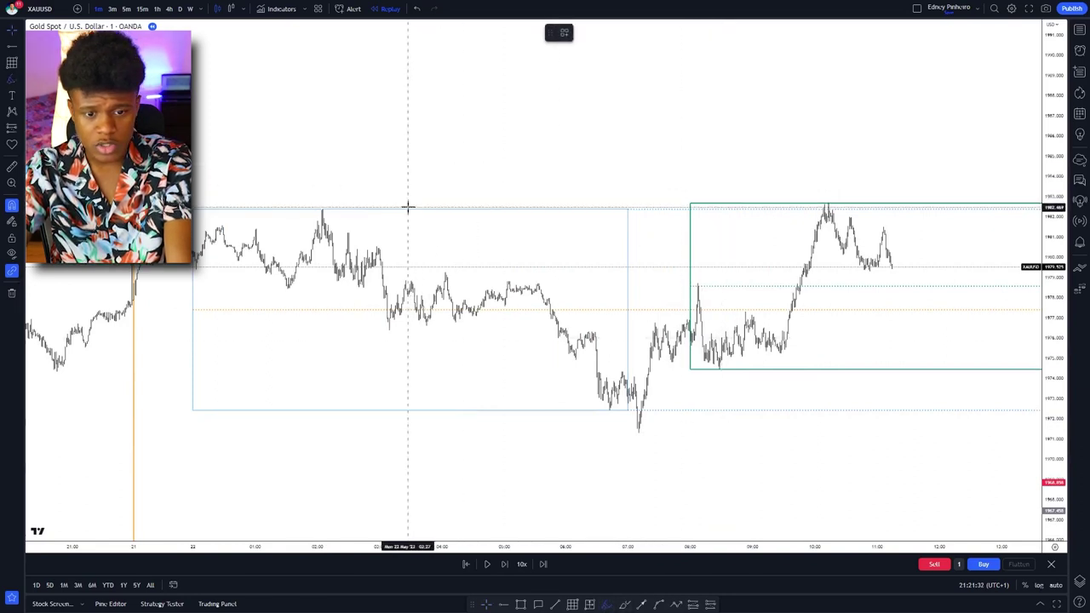
Step: Sketch a brush stroke from the blue session range's high toward the 10:10 peak, and undo it
mouse_move(393, 207)
mouse_down()
mouse_move(847, 192)
mouse_move(802, 204)
mouse_move(832, 216)
mouse_up()
key(ctrl+z)
key(ctrl+z)
key(ctrl+z)
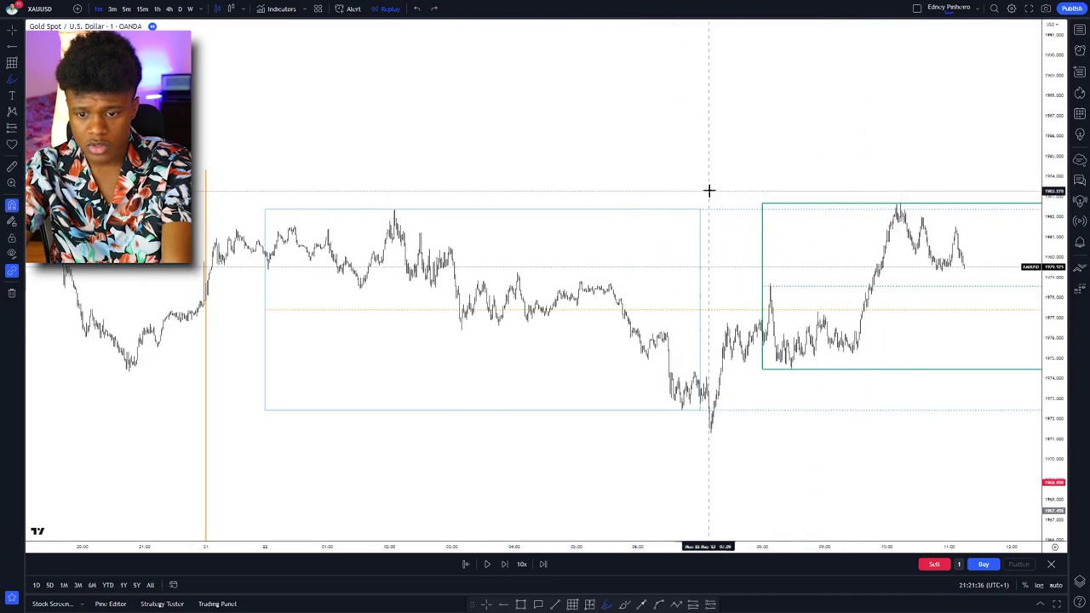
Step: Sketch brush liquidity marks at the blue range's high between about 07:00 and 08:00, and undo them
mouse_move(707, 167)
mouse_down()
mouse_move(711, 202)
mouse_move(737, 217)
mouse_move(688, 201)
mouse_up()
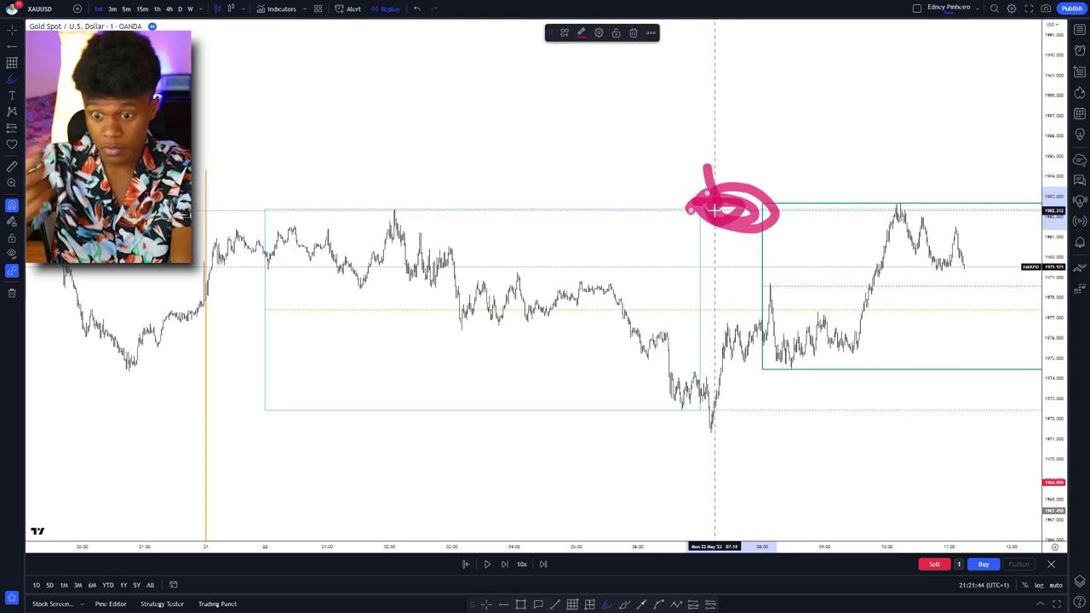
key(ctrl+z)
key(ctrl+z)
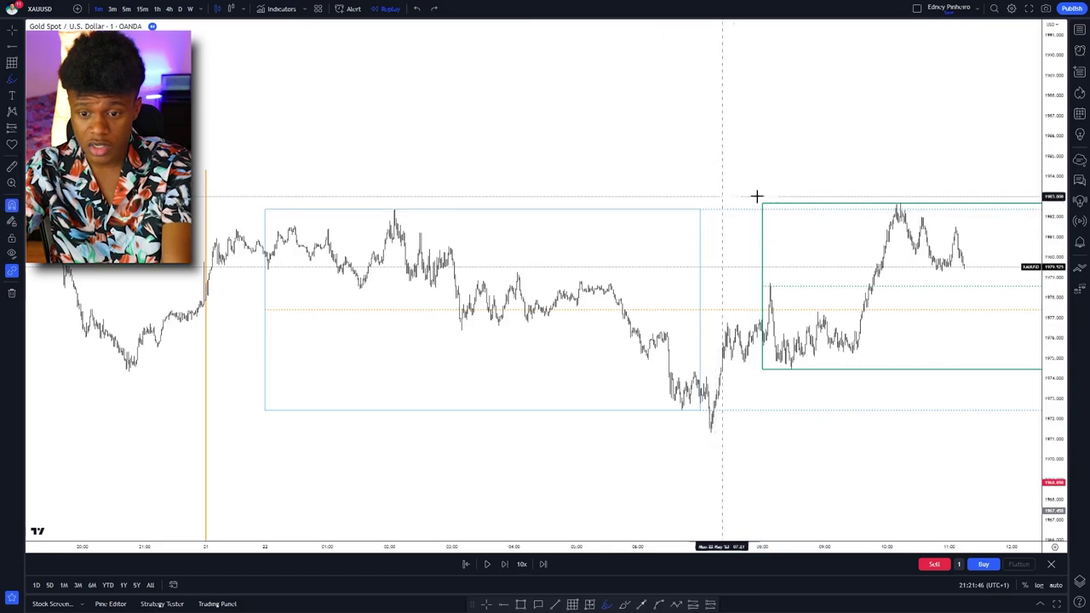
mouse_move(780, 164)
mouse_down()
mouse_move(730, 161)
mouse_move(707, 182)
mouse_up()
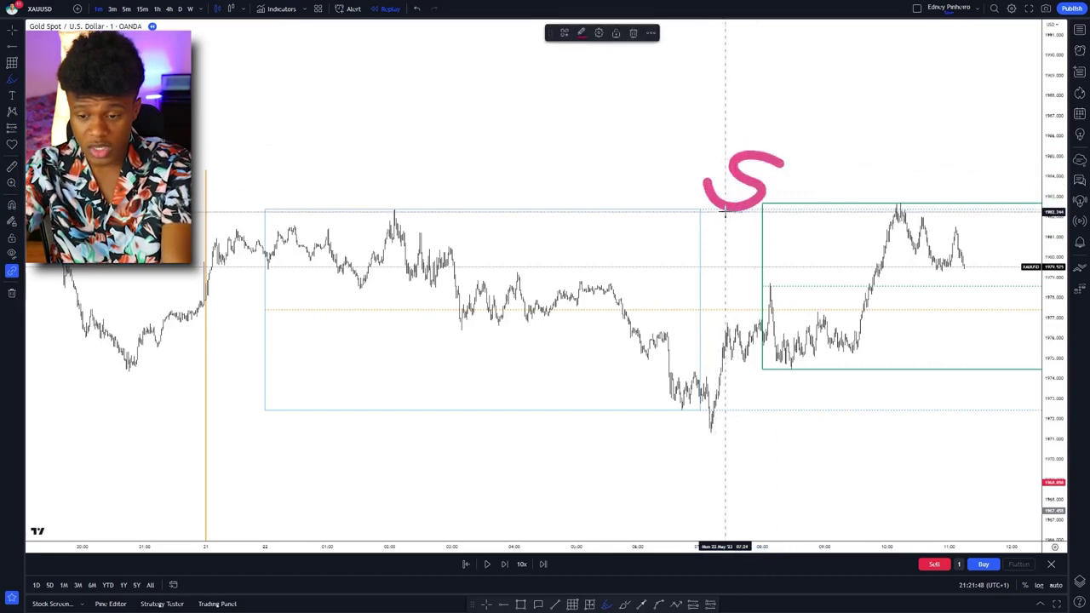
key(ctrl+z)
Step: Draw a short trend line at about 1981.98 from 10:07 to 10:09 on 22 May and apply the Choch template
scroll(659, 463, up, 5)
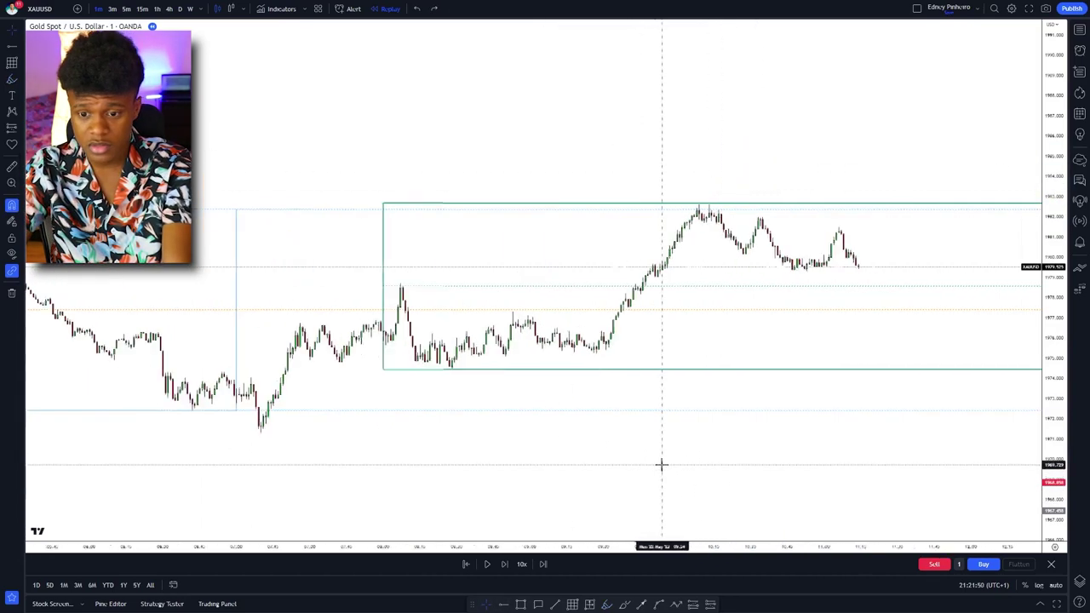
scroll(962, 106, up, 5)
drag(590, 255, 768, 416)
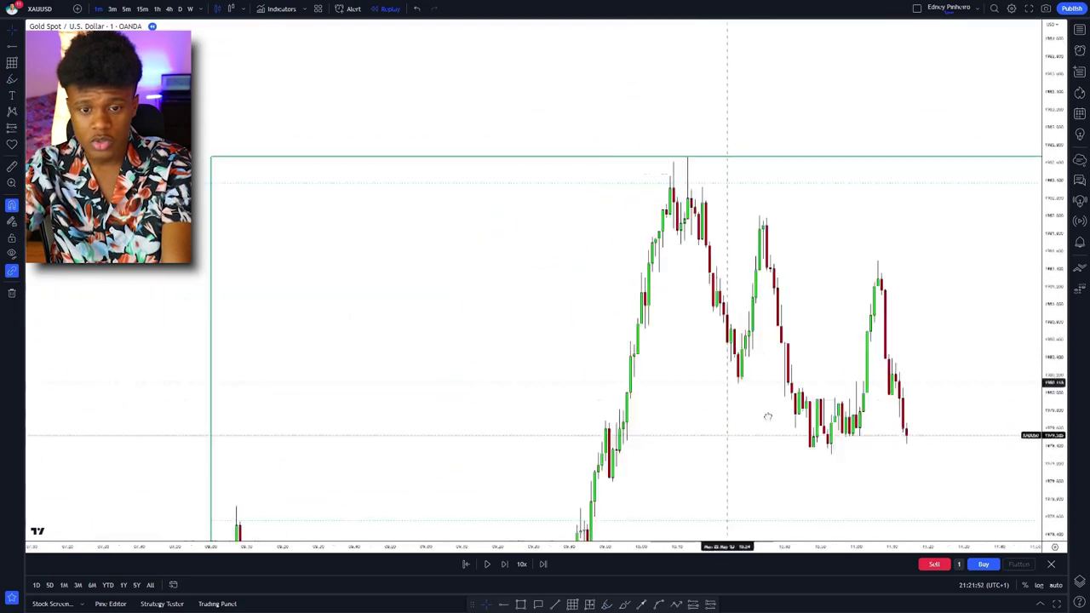
scroll(716, 368, up, 4)
drag(659, 297, 754, 305)
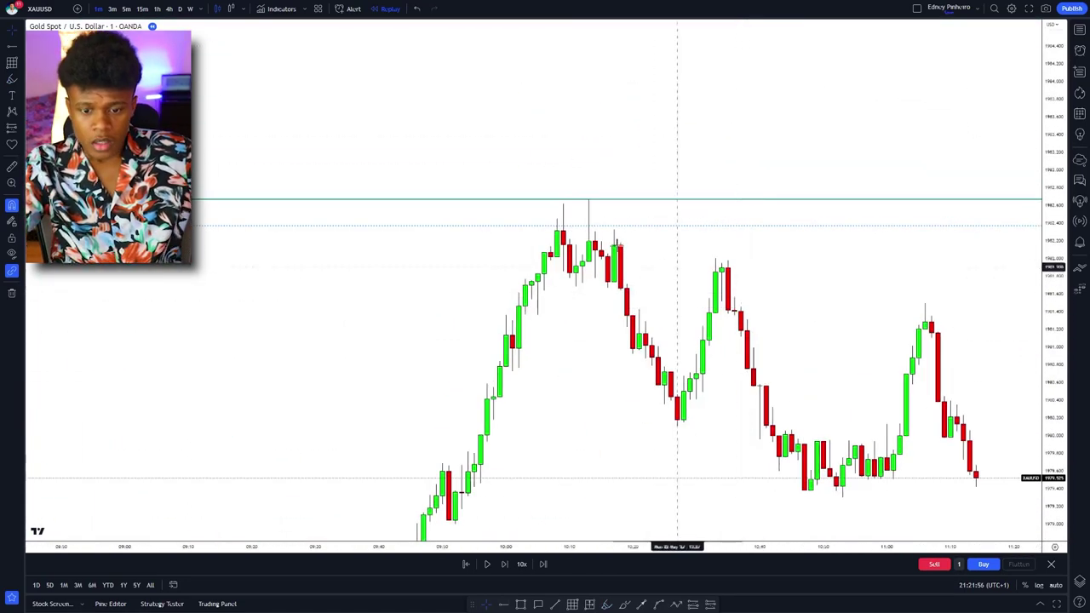
scroll(630, 323, left, 3)
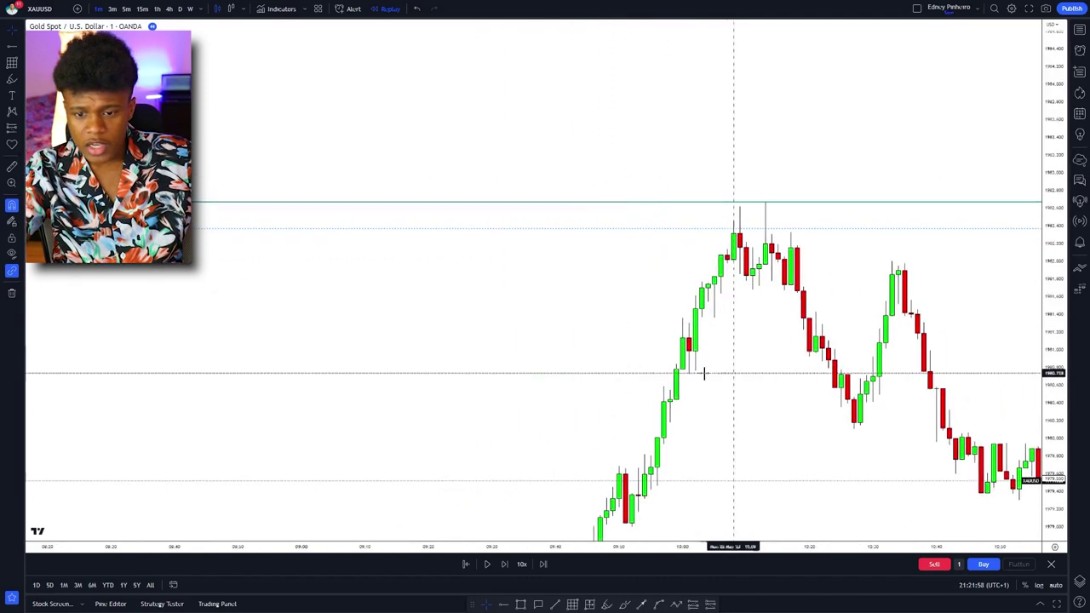
drag(1061, 461, 1060, 254)
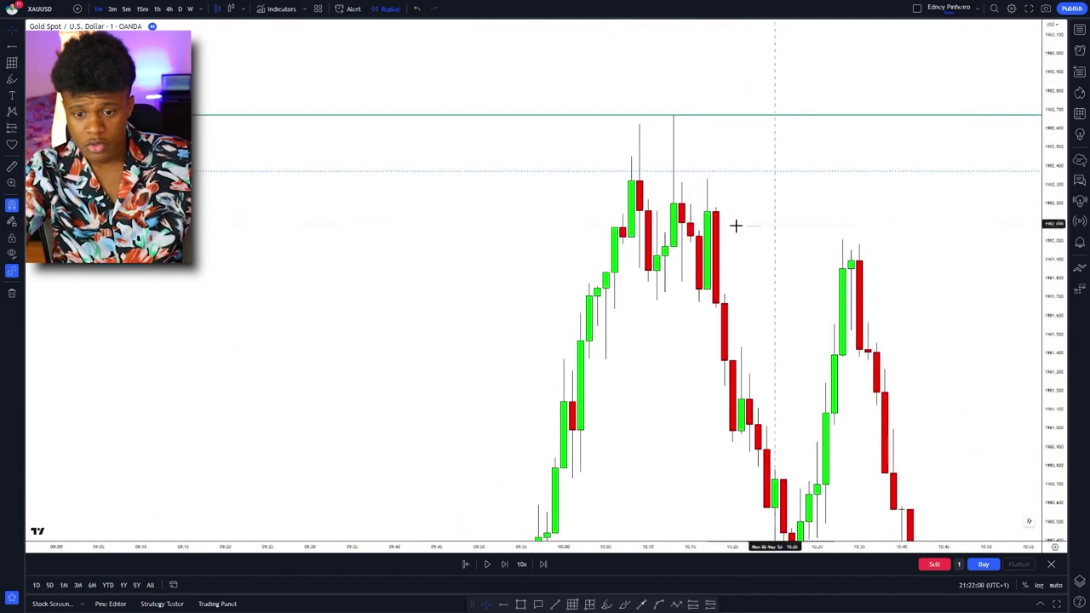
scroll(723, 223, up, 5)
drag(587, 233, 838, 229)
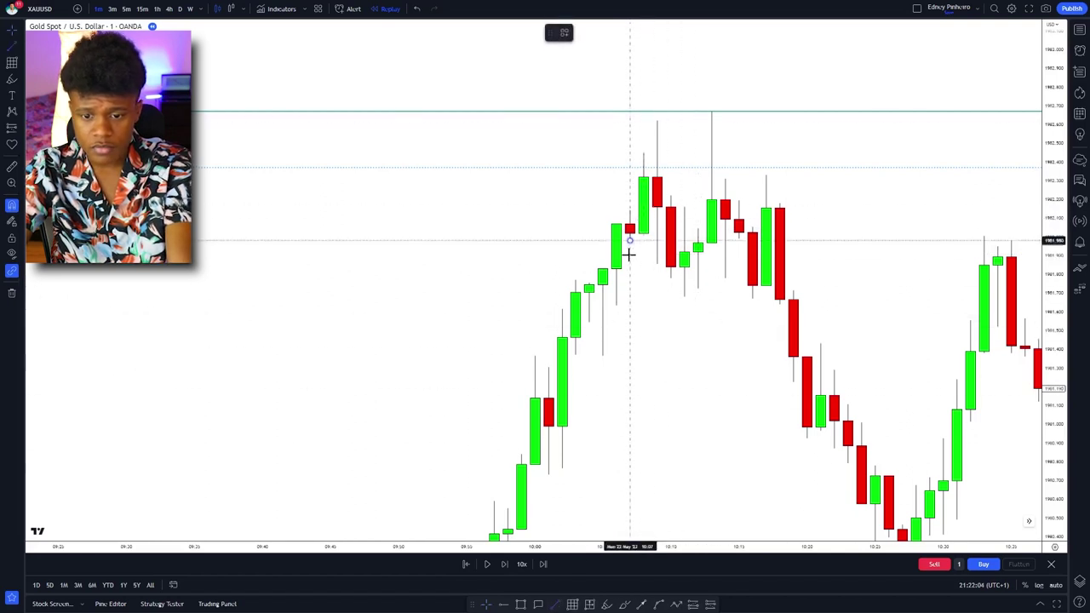
click(659, 246)
click(563, 33)
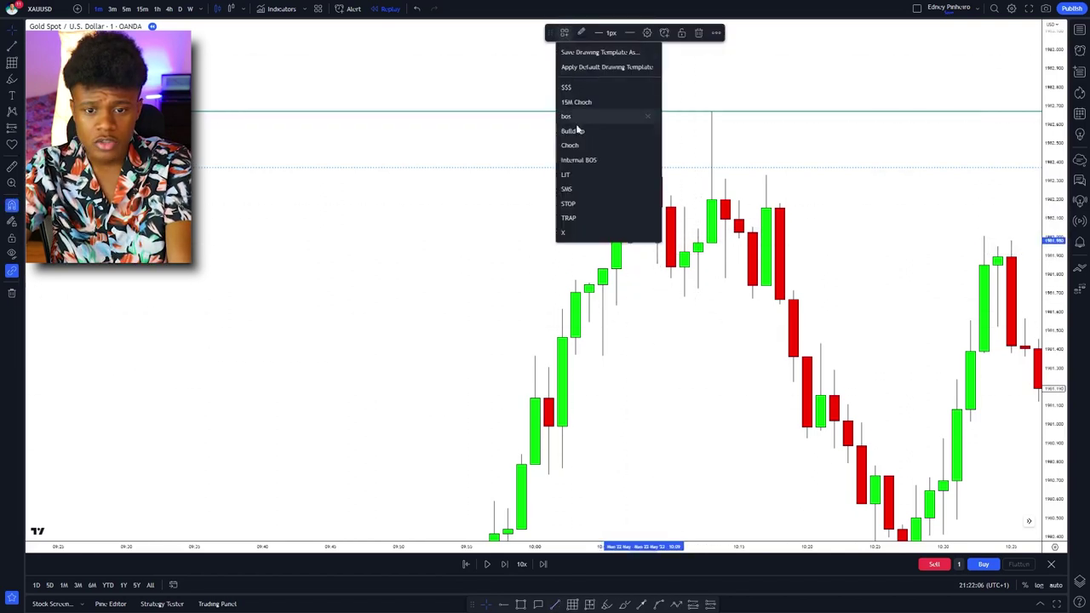
click(578, 150)
Step: Set the Choch line's text to size 20 with Bottom alignment
click(647, 32)
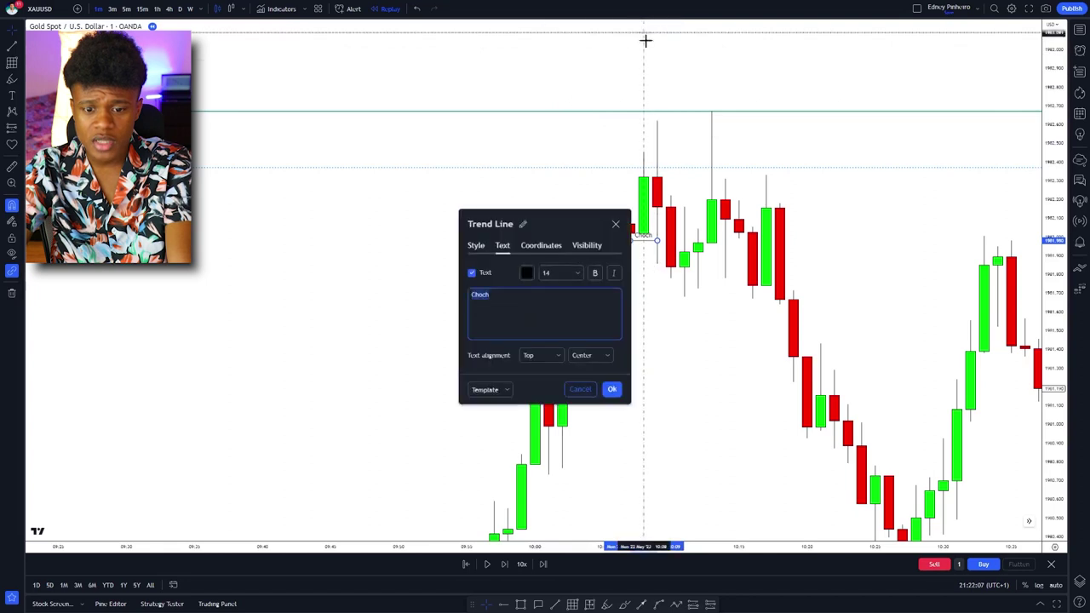
click(565, 276)
click(549, 361)
click(551, 405)
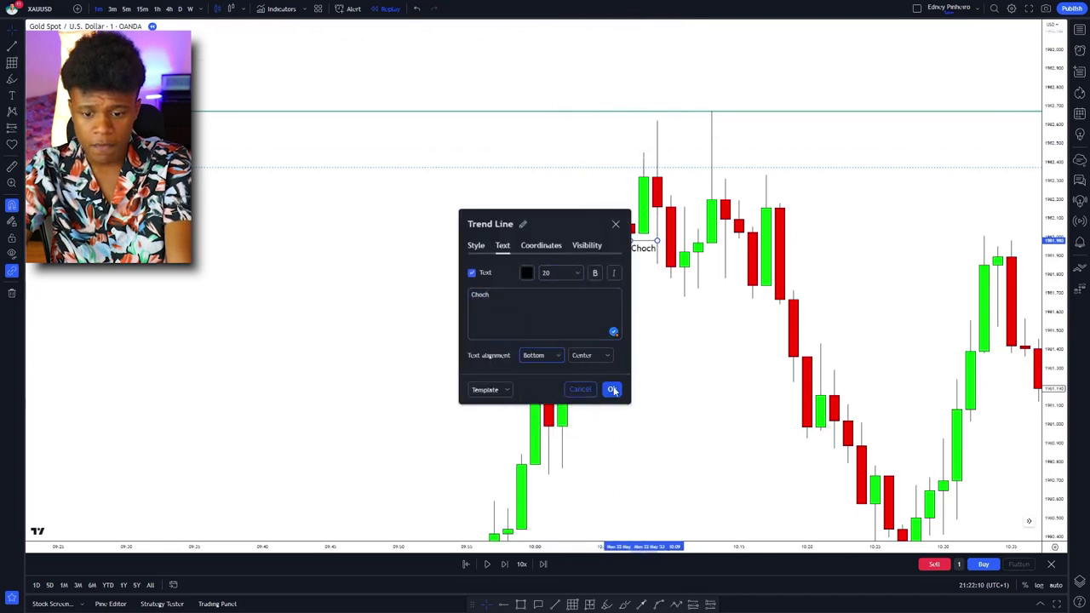
click(612, 389)
Step: Circle the 22 May peak area around the Choch line with the pink brush, undoing the extra stroke along the line
scroll(676, 414, up, 3)
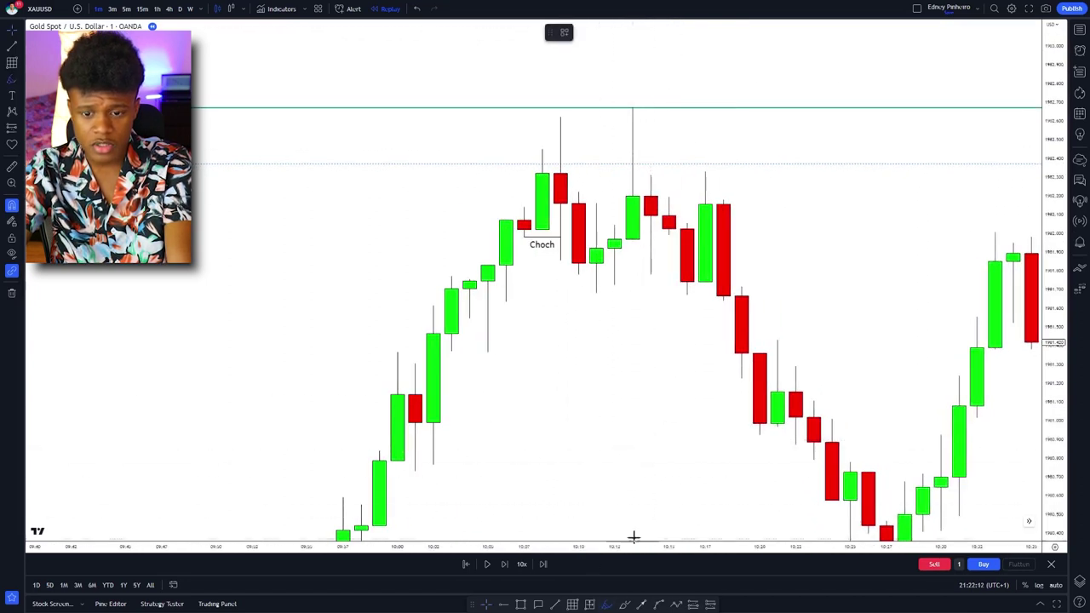
mouse_move(777, 130)
mouse_down()
mouse_move(491, 102)
mouse_move(915, 329)
mouse_move(686, 85)
mouse_up()
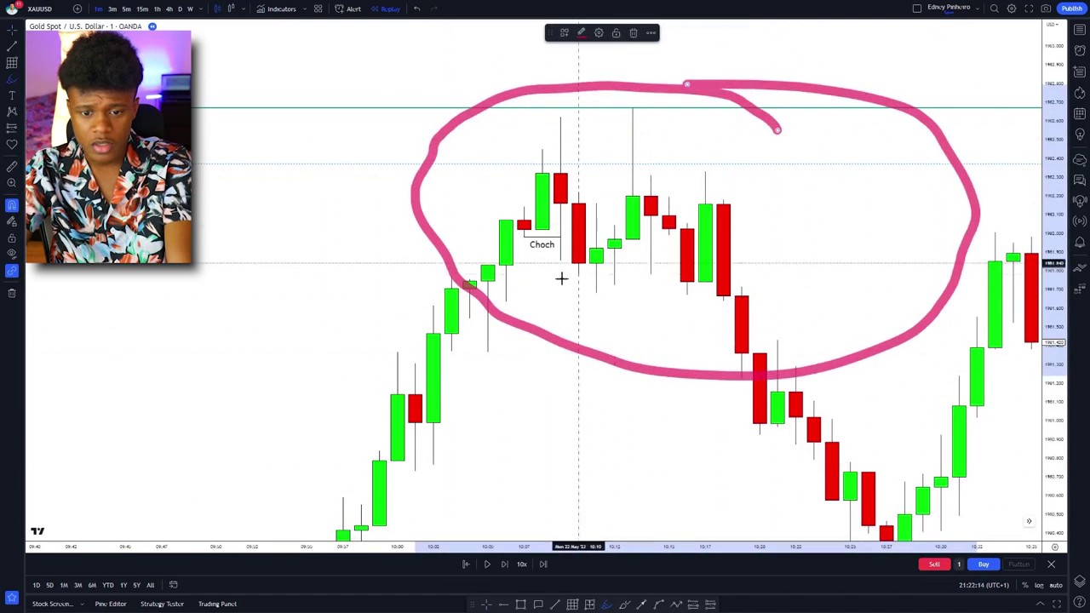
drag(522, 238, 579, 243)
key(ctrl+z)
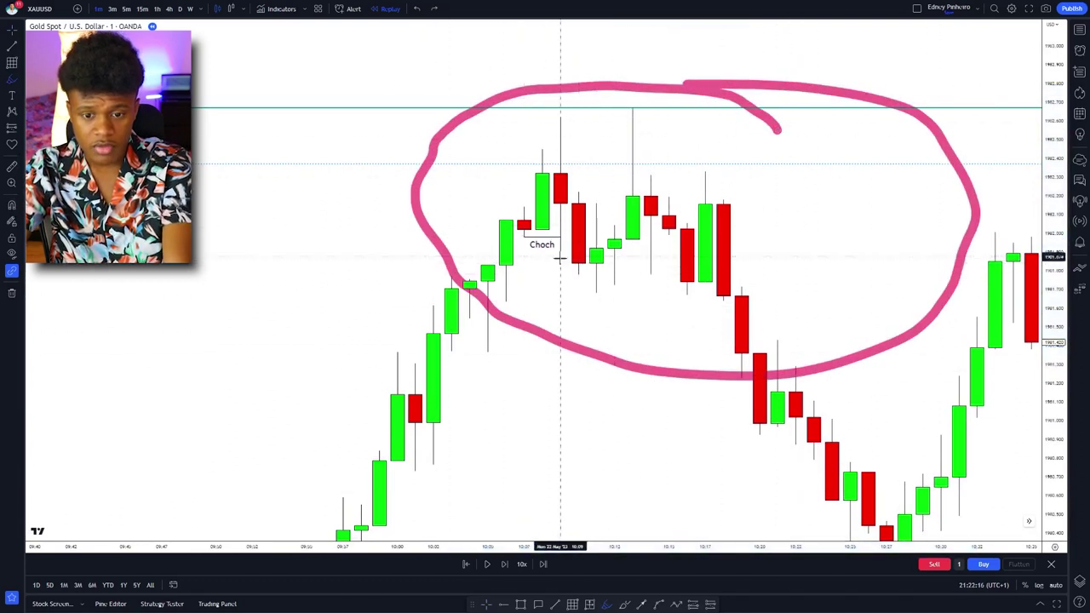
Step: Place a short position at the 22 May peak from 10:11, with entry at about 1982.12 and stop at about 1982.65
click(709, 605)
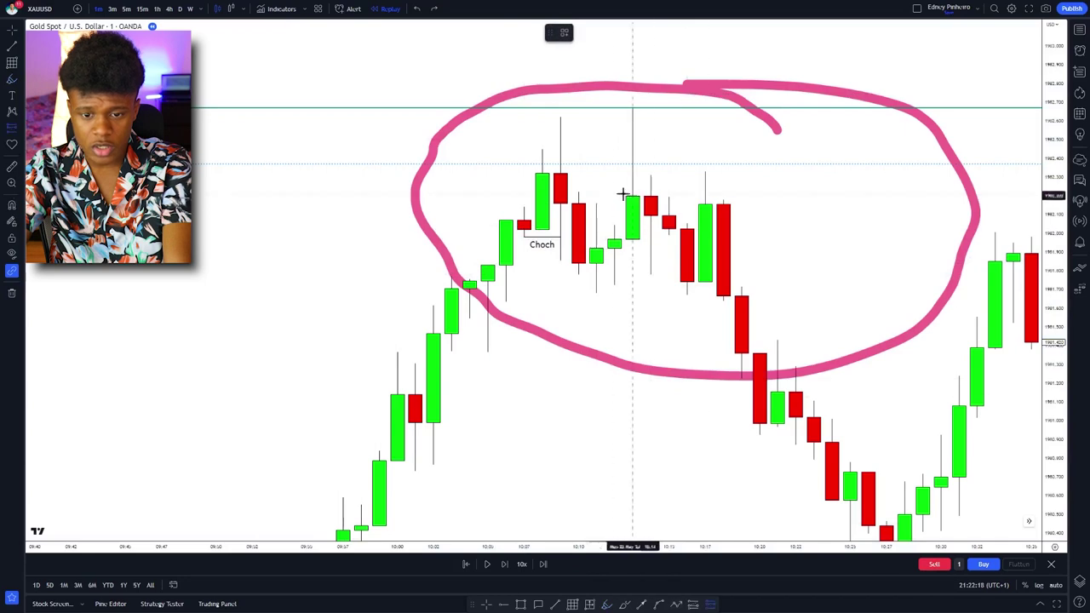
click(597, 211)
drag(561, 195, 557, 257)
drag(589, 80, 660, 148)
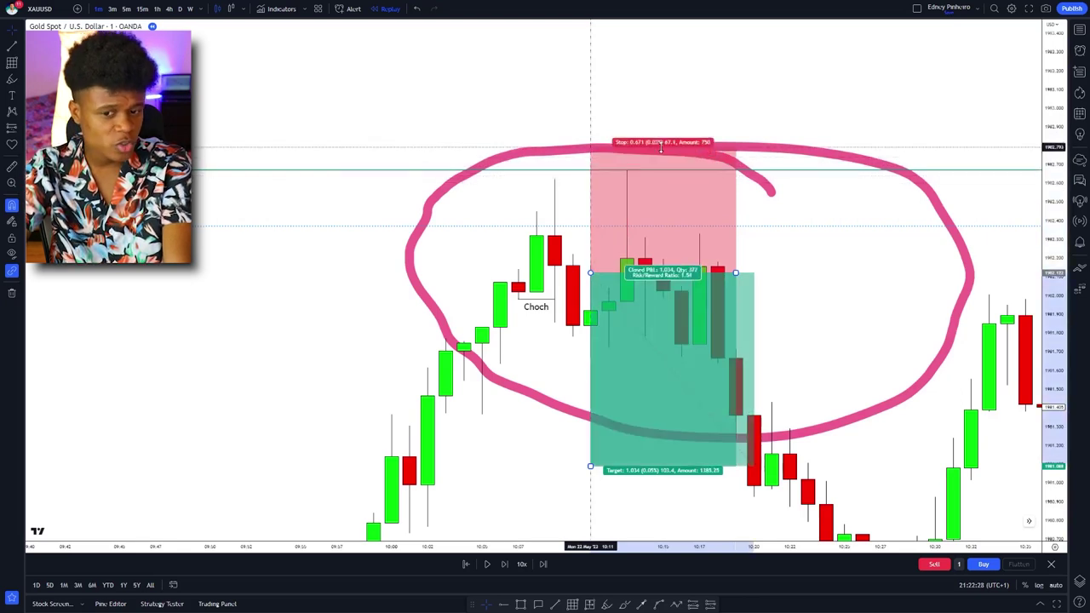
drag(660, 148, 637, 174)
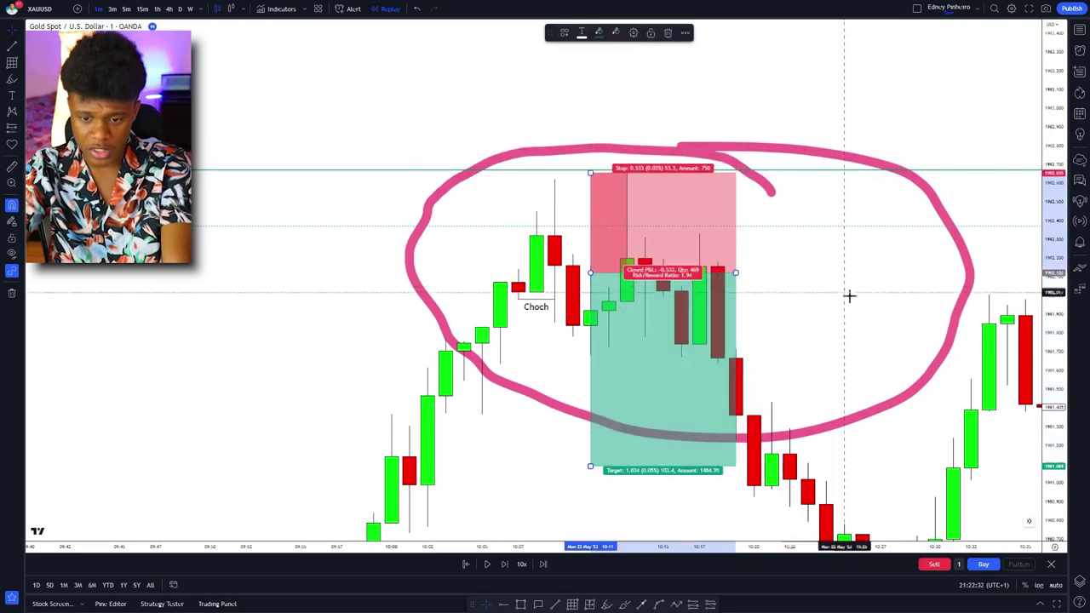
Step: Delete the pink brush circle and the short position from the 22 May peak
drag(885, 297, 670, 272)
scroll(739, 276, down, 5)
drag(1053, 285, 1052, 499)
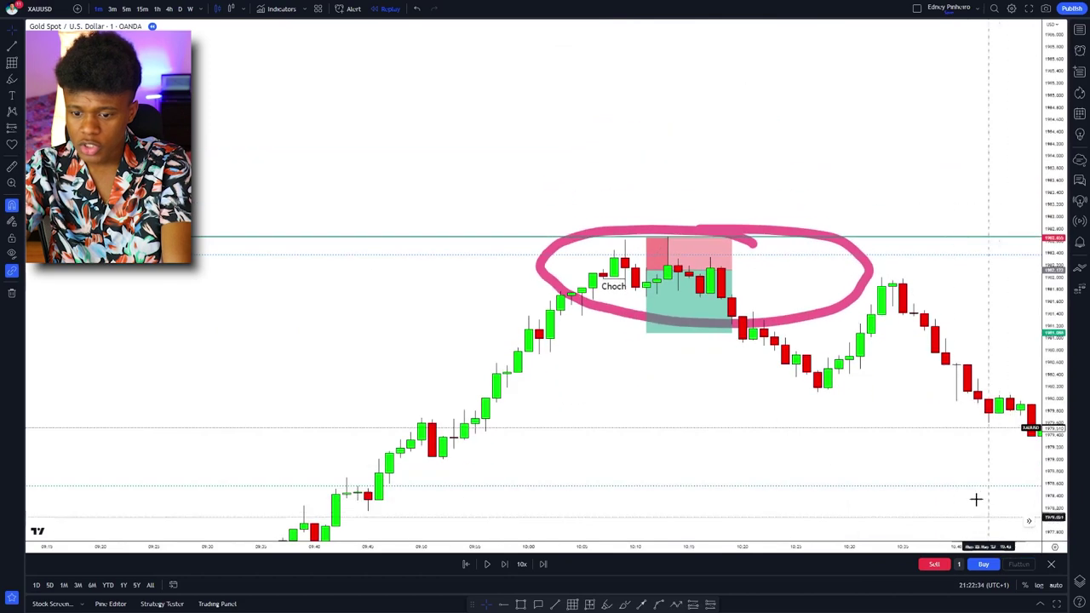
drag(939, 431, 518, 448)
scroll(554, 446, down, 5)
drag(654, 440, 645, 435)
click(637, 333)
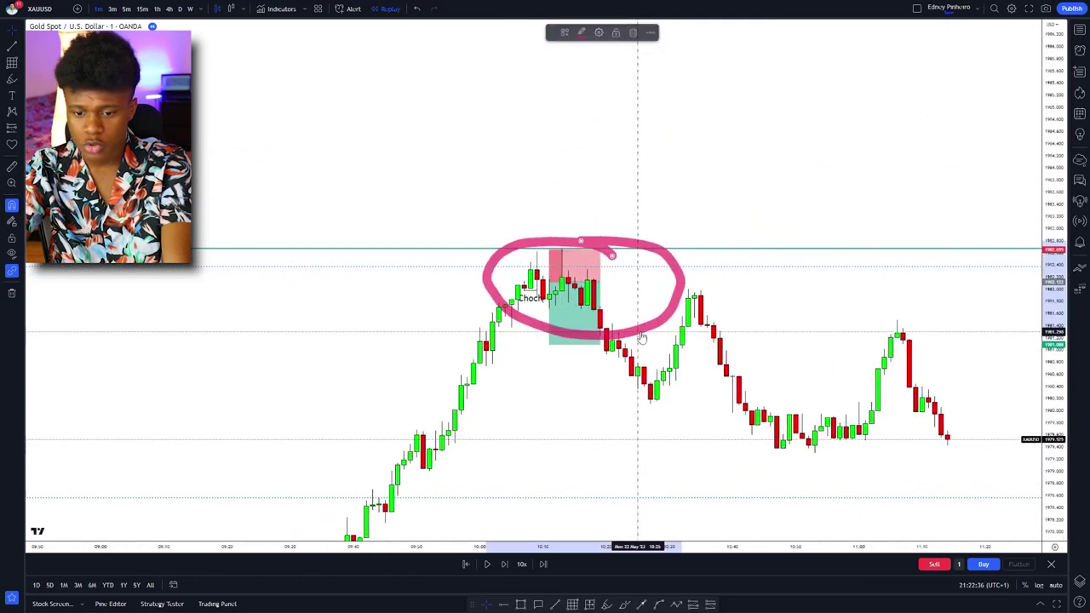
key(Delete)
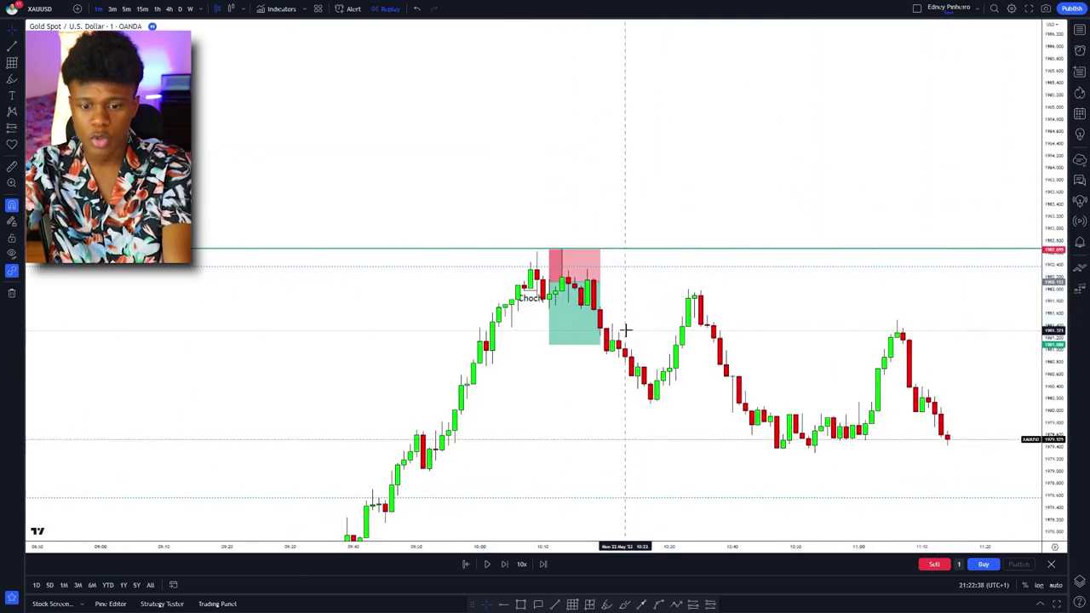
click(585, 294)
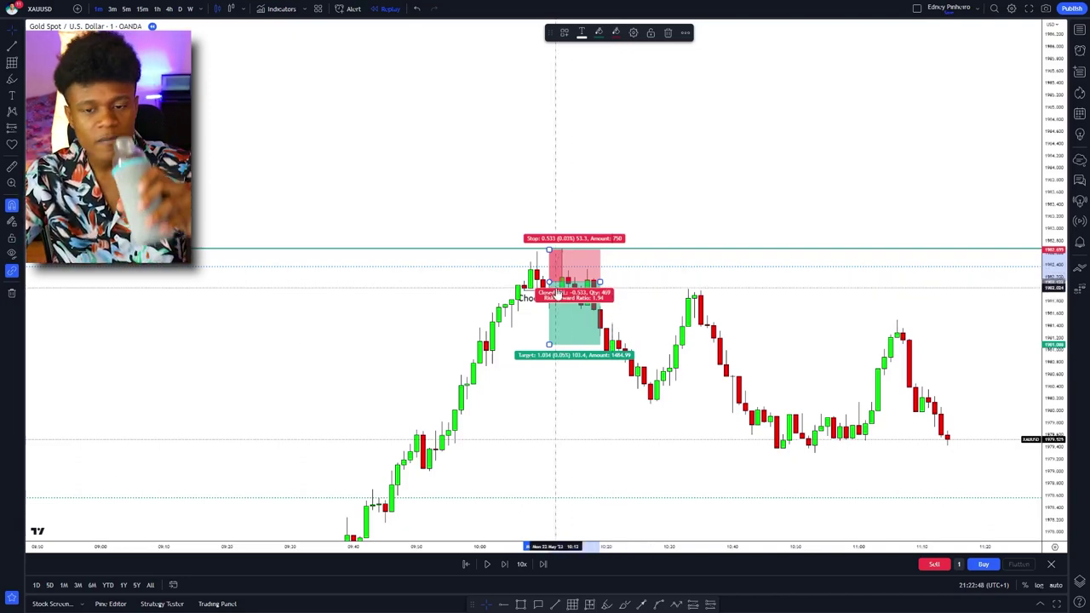
click(668, 32)
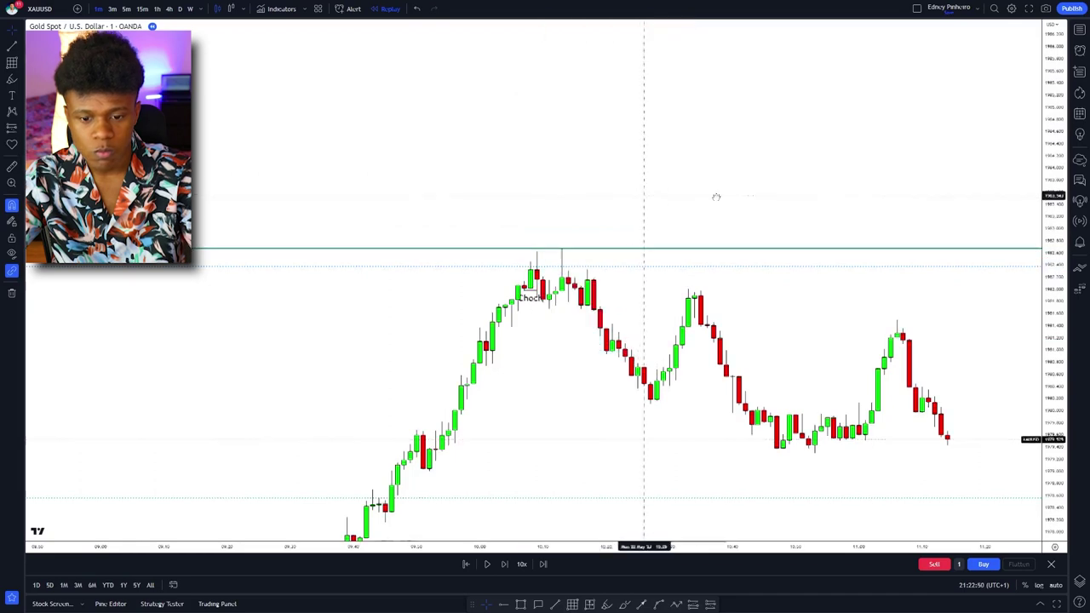
Step: Circle the 22 May peak with the pink brush, trace the drop to the 10:28 low, and undo the strokes
drag(716, 197, 879, 197)
scroll(706, 187, up, 5)
drag(791, 302, 681, 295)
scroll(841, 331, down, 5)
drag(885, 325, 601, 317)
drag(596, 523, 709, 494)
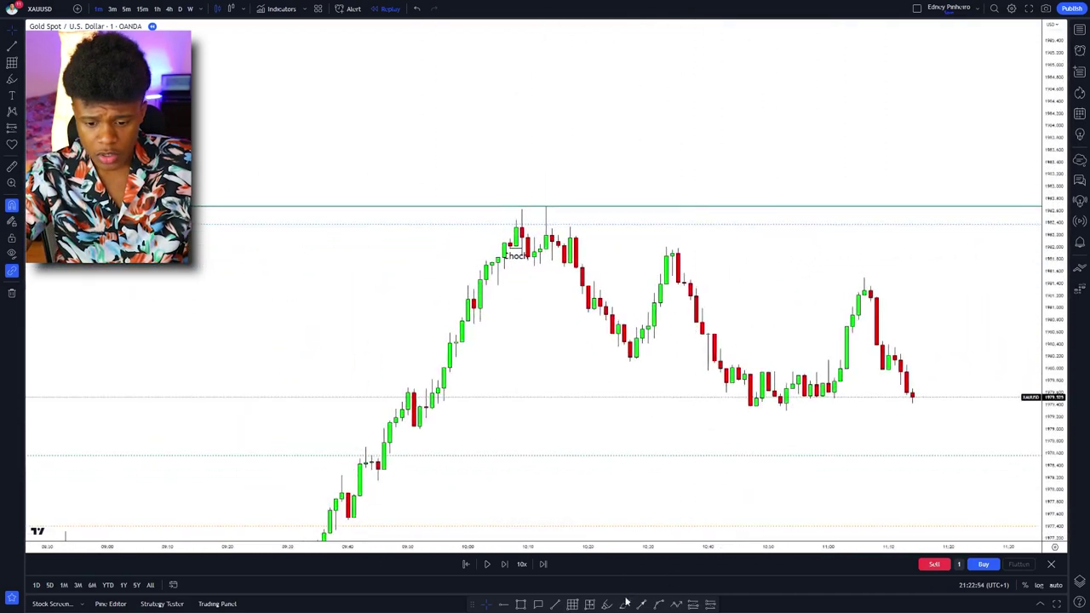
mouse_move(508, 192)
mouse_down()
mouse_move(493, 216)
mouse_move(551, 260)
mouse_move(500, 192)
mouse_up()
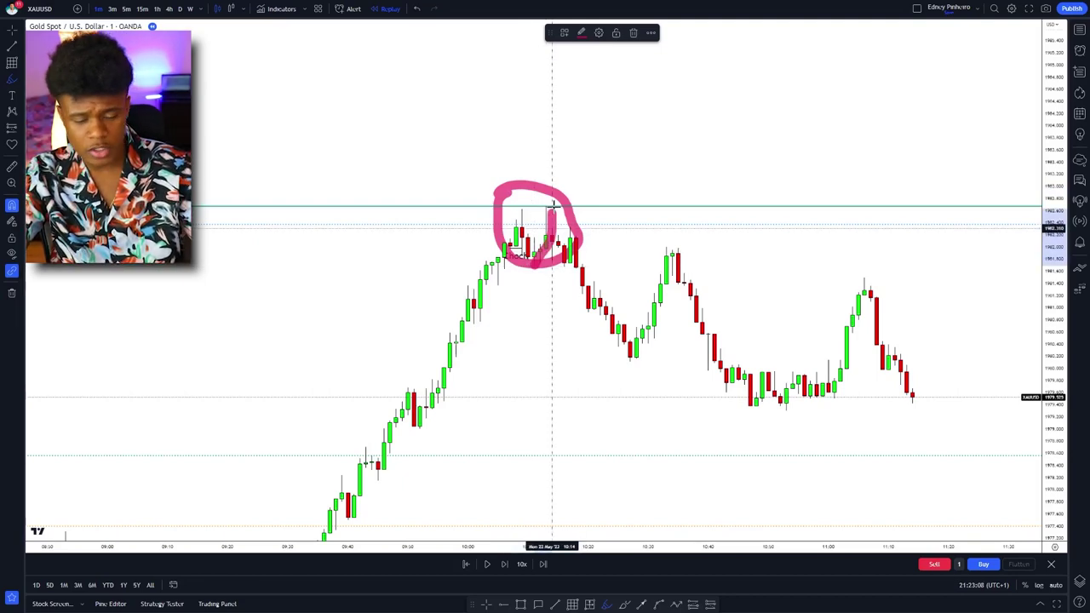
mouse_move(553, 204)
mouse_down()
mouse_move(596, 328)
mouse_move(634, 349)
mouse_up()
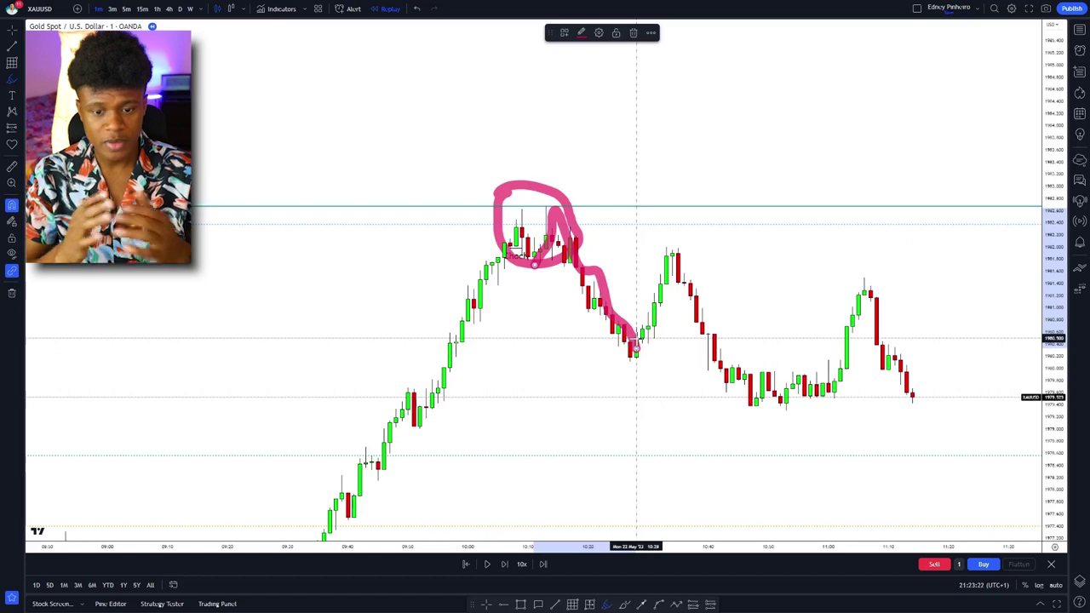
key(ctrl+z)
key(ctrl+z)
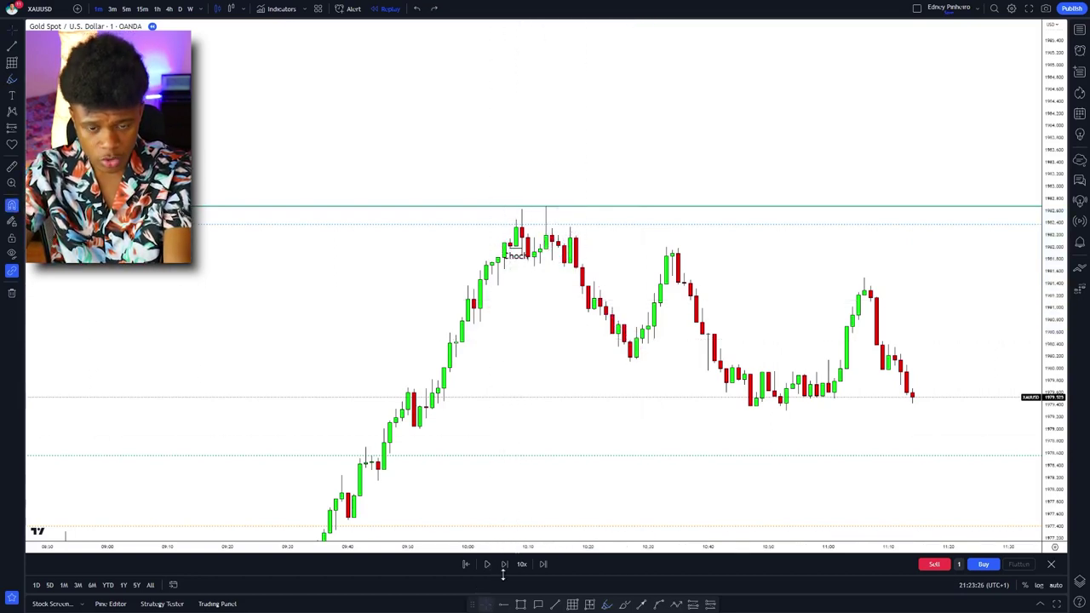
Step: Delete the Choch line and mark the swing points at 09:50, 09:52, 10:09, 10:11 and 10:13 with pink brush dots
click(516, 255)
click(699, 33)
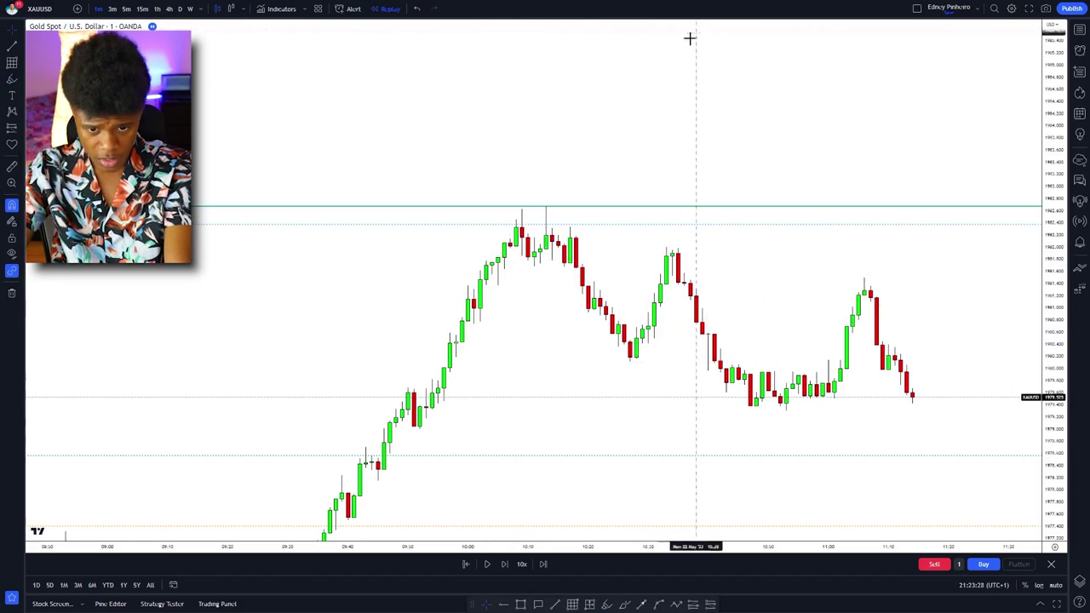
click(608, 604)
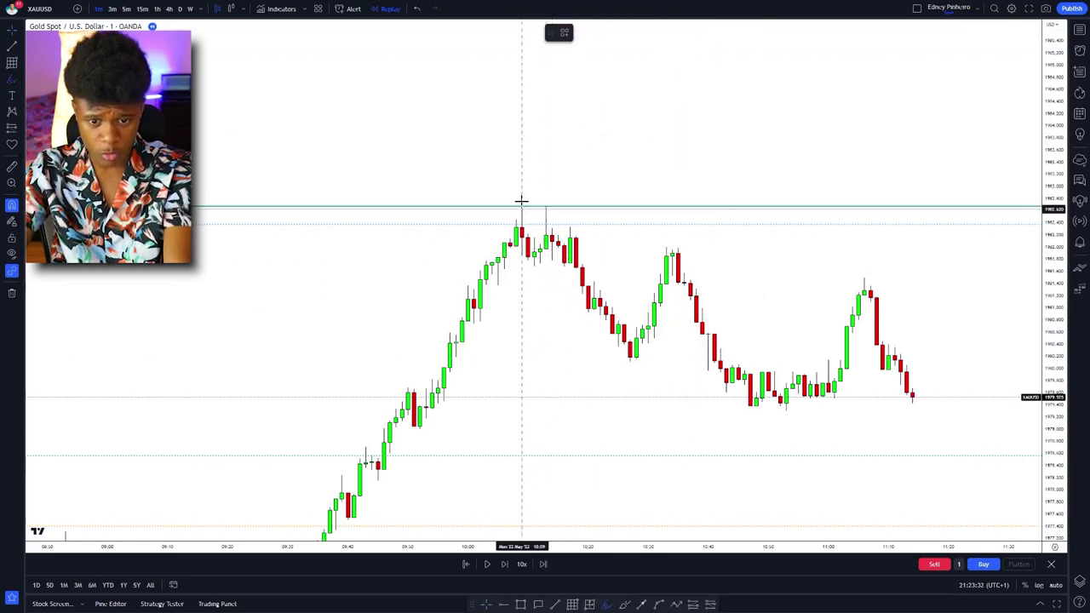
click(533, 266)
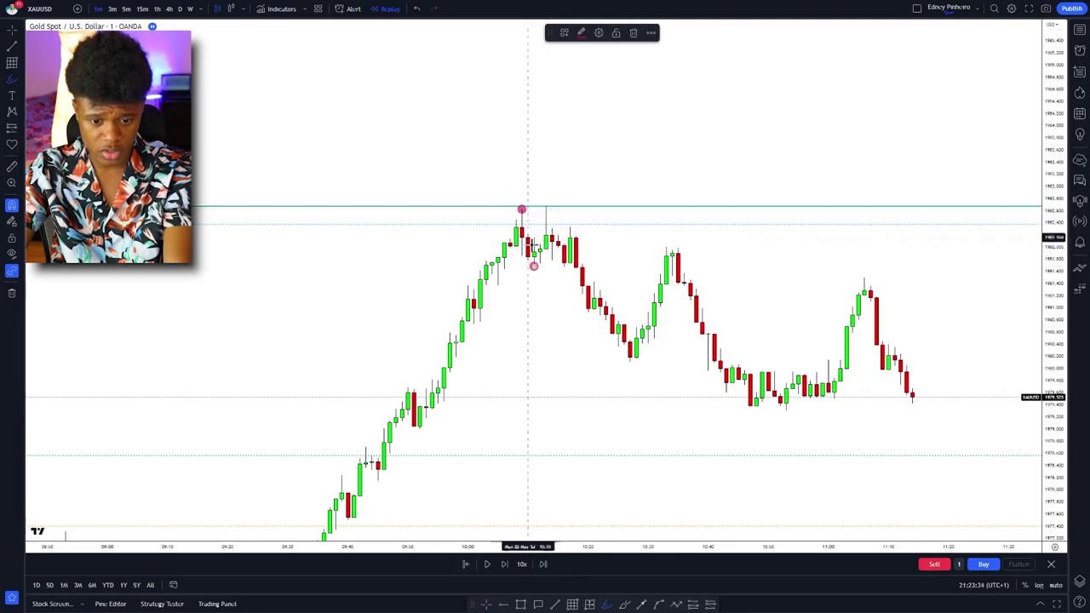
click(407, 388)
click(419, 428)
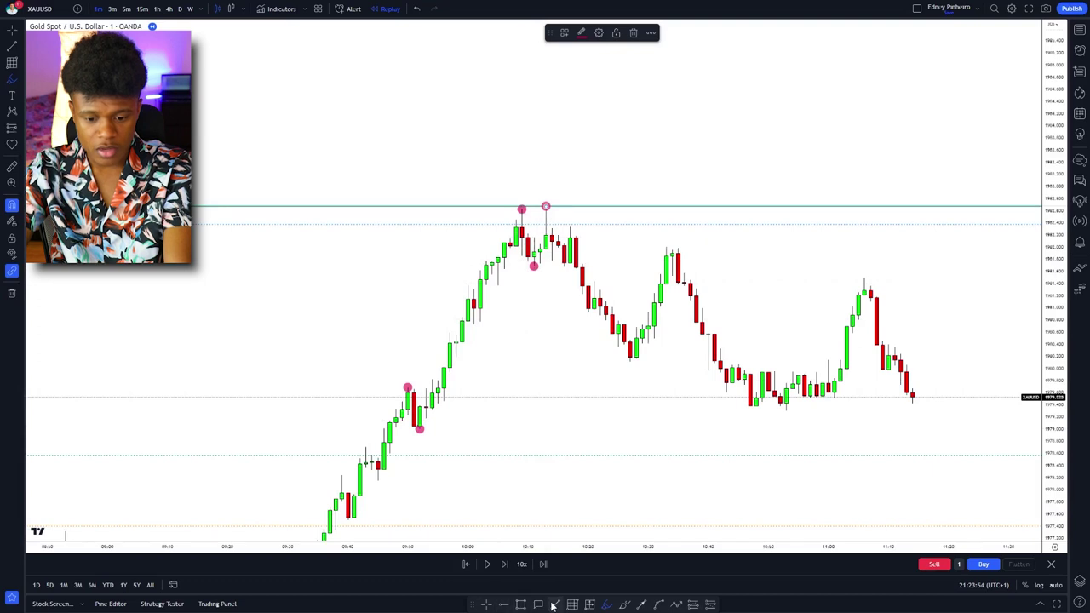
Step: Draw a horizontal trend line from the 10:11 low to 10:18, apply the SMS template and align its text to Bottom
click(575, 269)
click(566, 34)
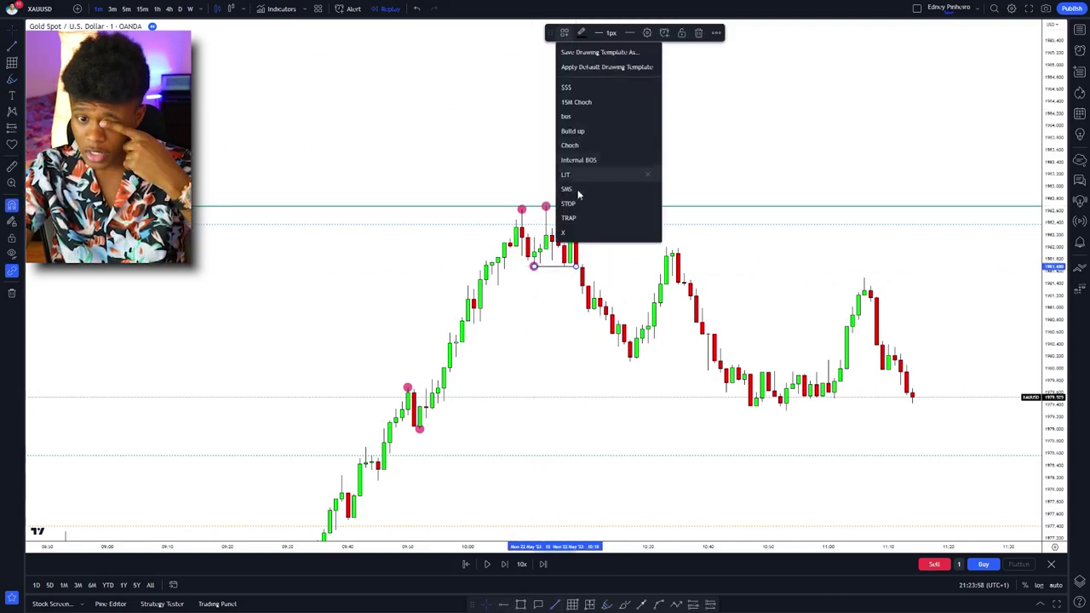
click(577, 191)
click(647, 32)
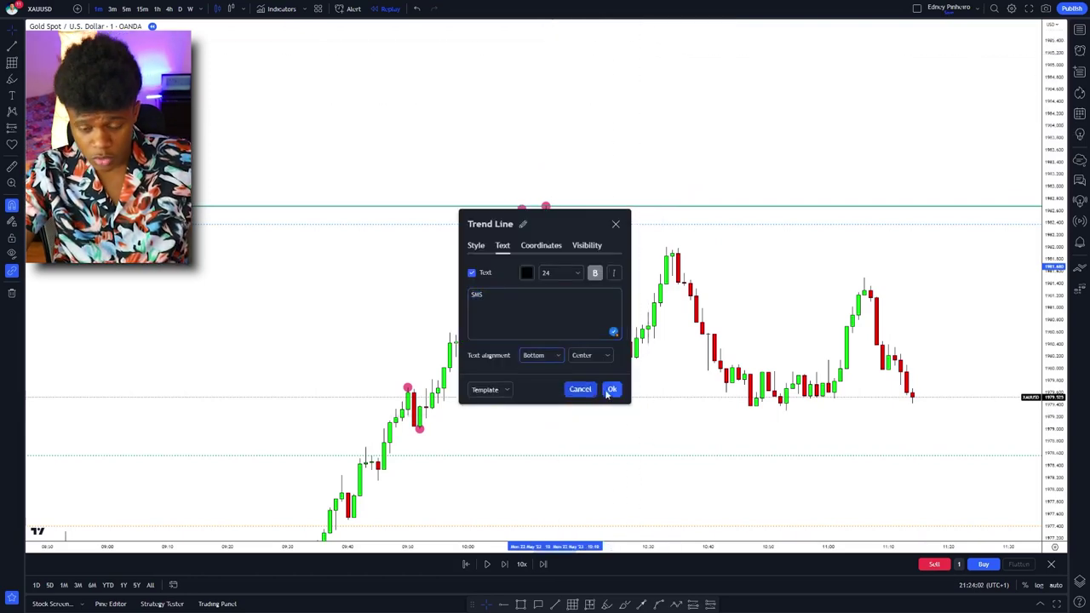
click(611, 389)
Step: Draw a thin blue rectangle zone from the SMS break at about 10:18 and extend it to 10:36
drag(656, 423, 613, 418)
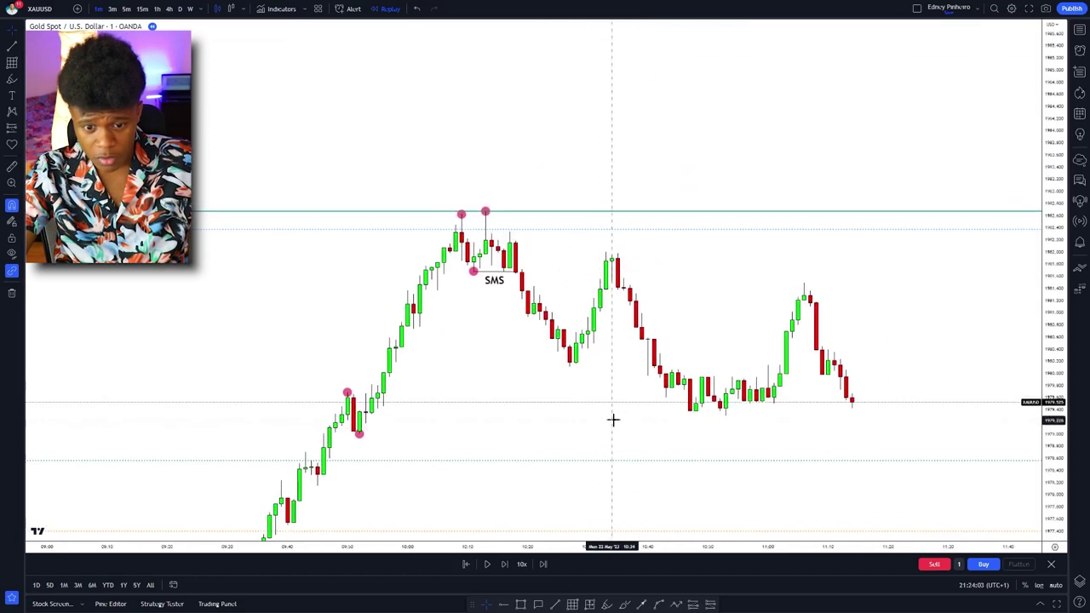
click(520, 604)
click(515, 275)
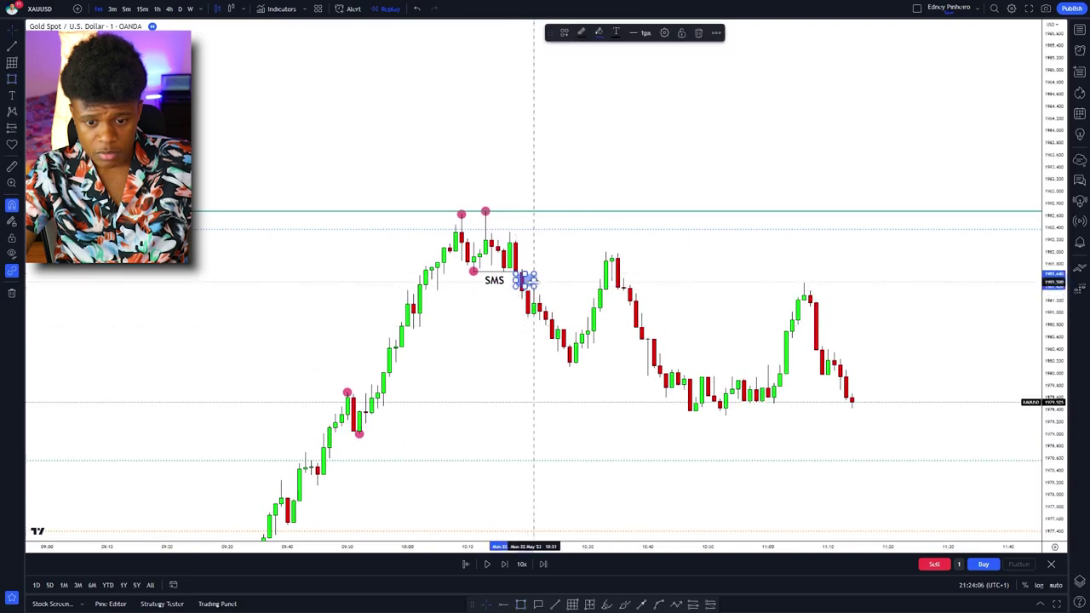
click(624, 286)
Step: Place a short position at the blue zone with entry at about 1981.69 and its stop at about 1982.7
click(710, 604)
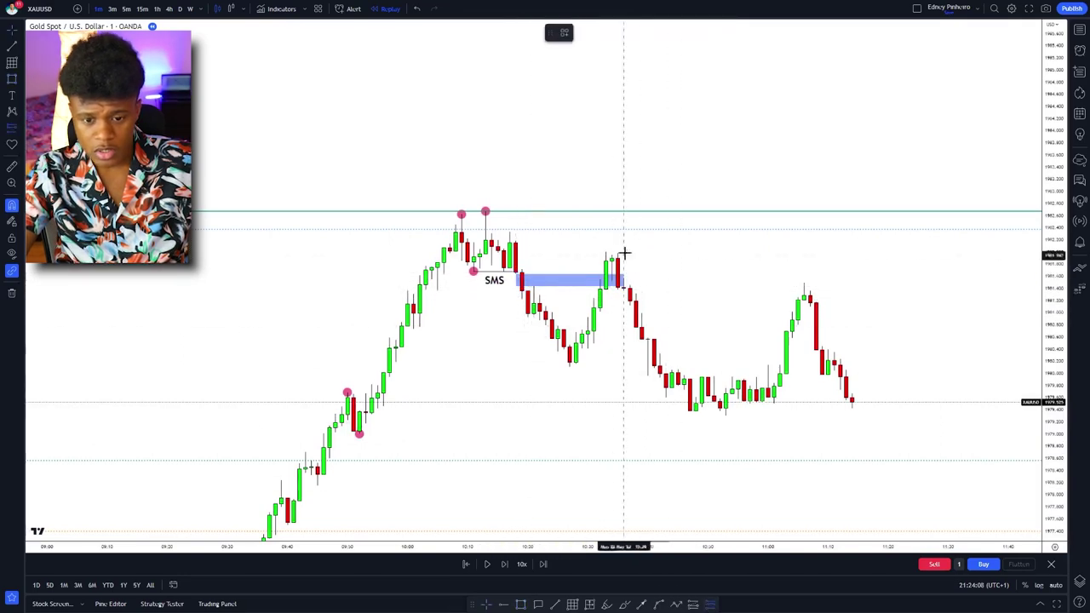
click(593, 271)
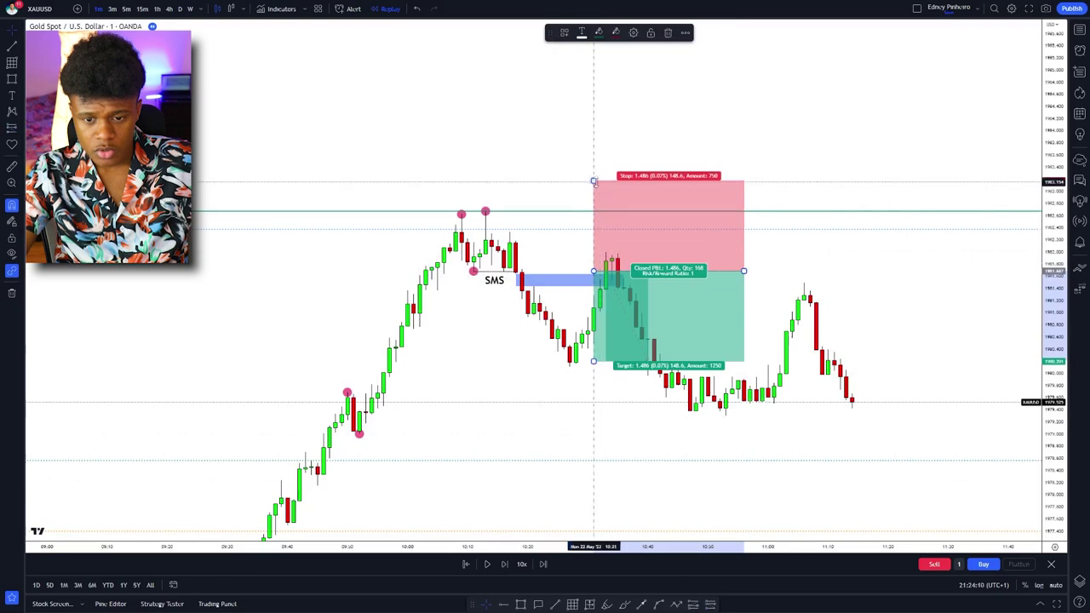
drag(593, 180, 593, 209)
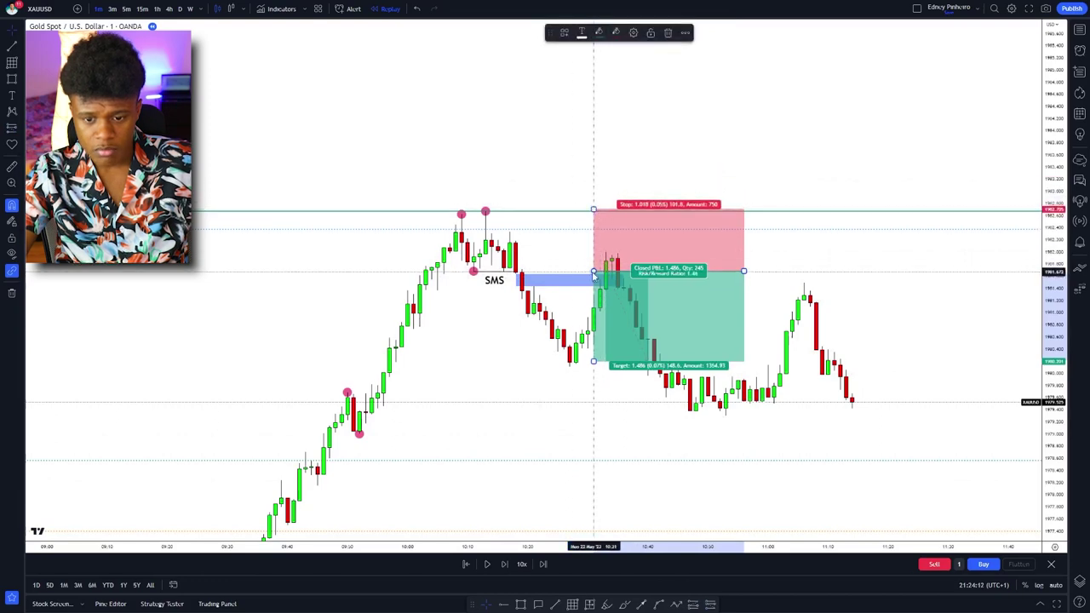
Step: Reshape the blue zone to run from the 10:13 high down to 1981.97, and set the short's entry at its base with stop at 1982.817
drag(593, 272, 509, 231)
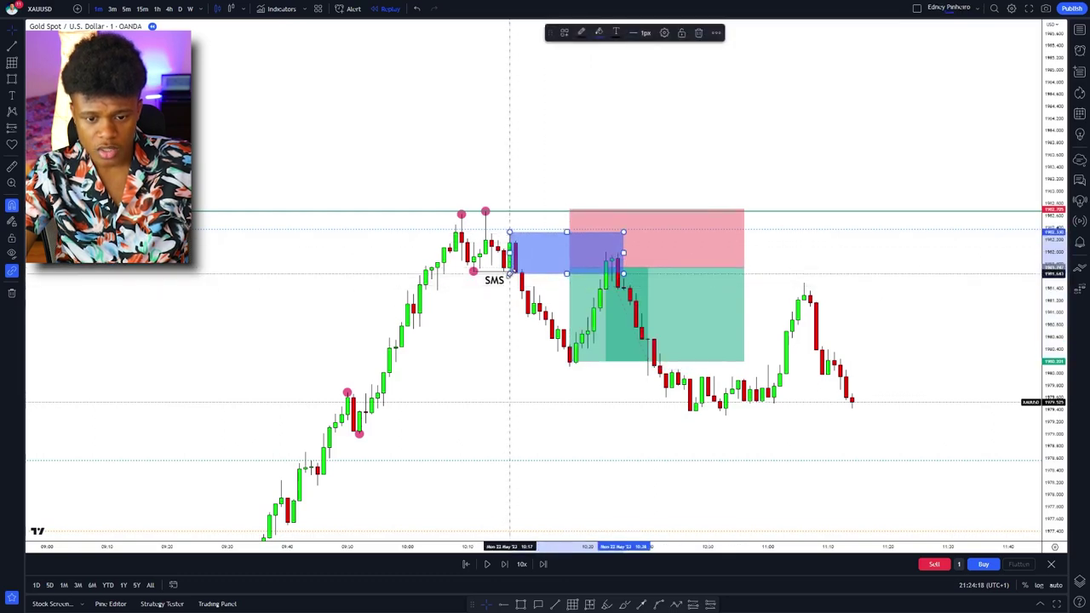
drag(510, 274, 479, 210)
click(505, 339)
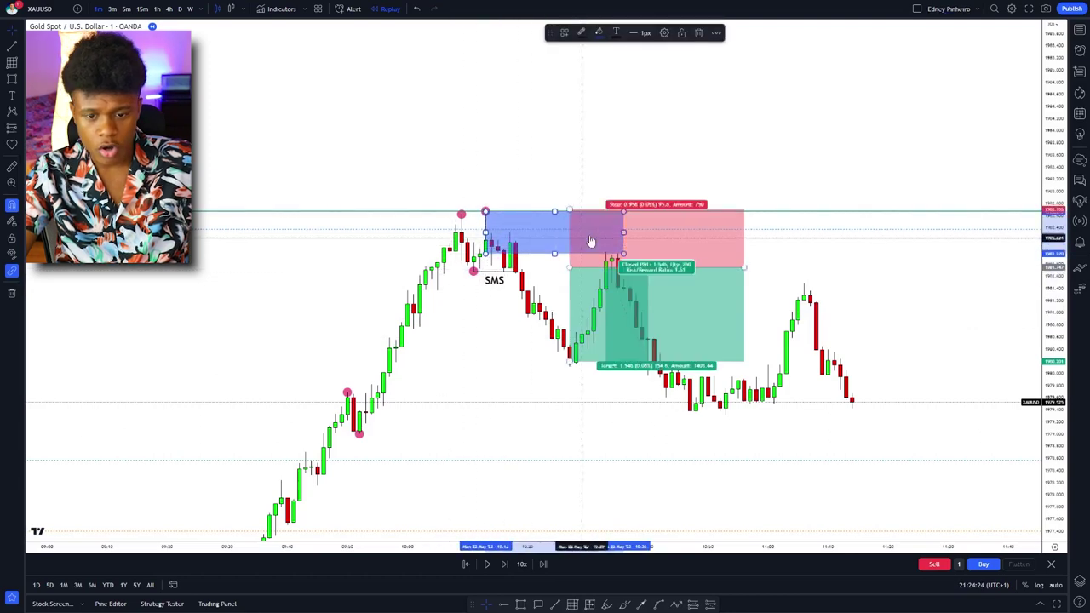
drag(665, 252, 671, 237)
drag(575, 197, 609, 201)
Step: Lower the short position's target to about 1977.6
scroll(641, 366, down, 5)
drag(686, 389, 300, 350)
click(465, 270)
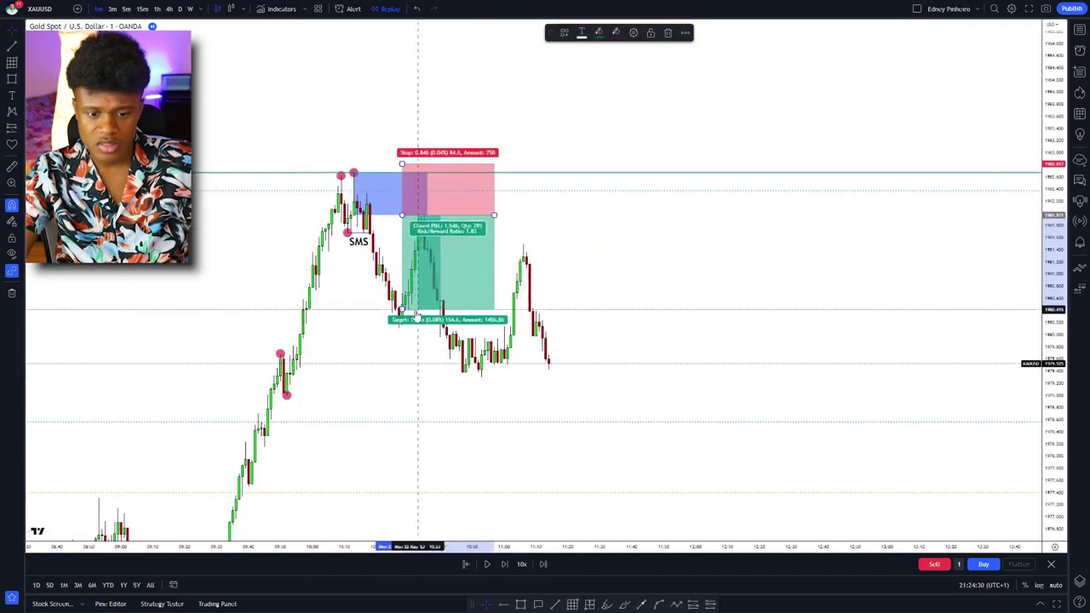
drag(418, 317, 419, 479)
drag(634, 341, 569, 302)
drag(428, 175, 604, 176)
Step: Circle the 18 May low at the start of the imbalance zone with the pink brush, and undo the stroke
scroll(706, 307, down, 5)
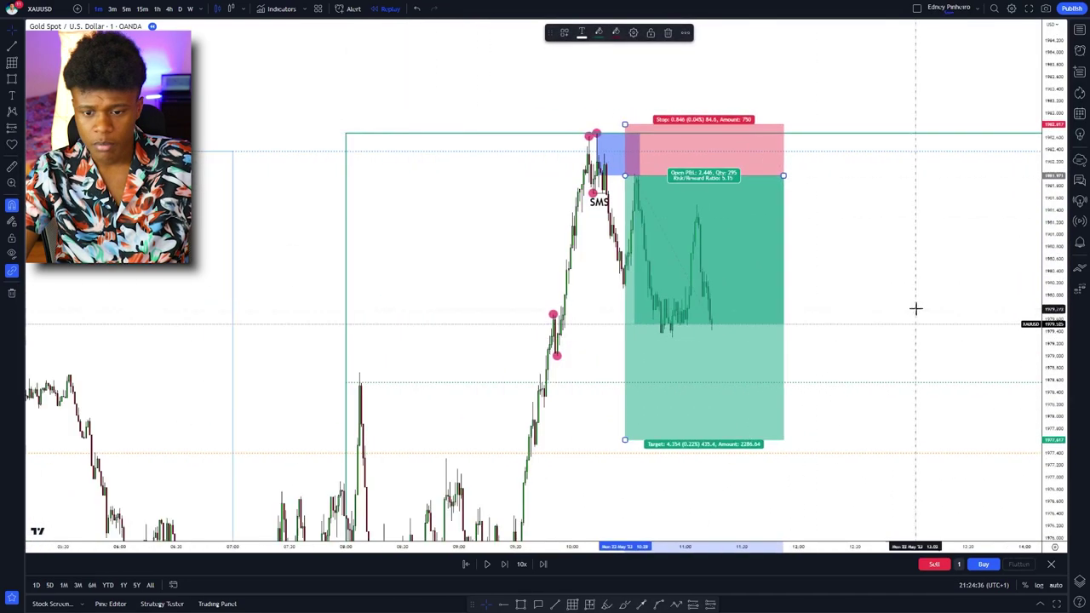
scroll(920, 281, down, 2)
scroll(783, 375, down, 5)
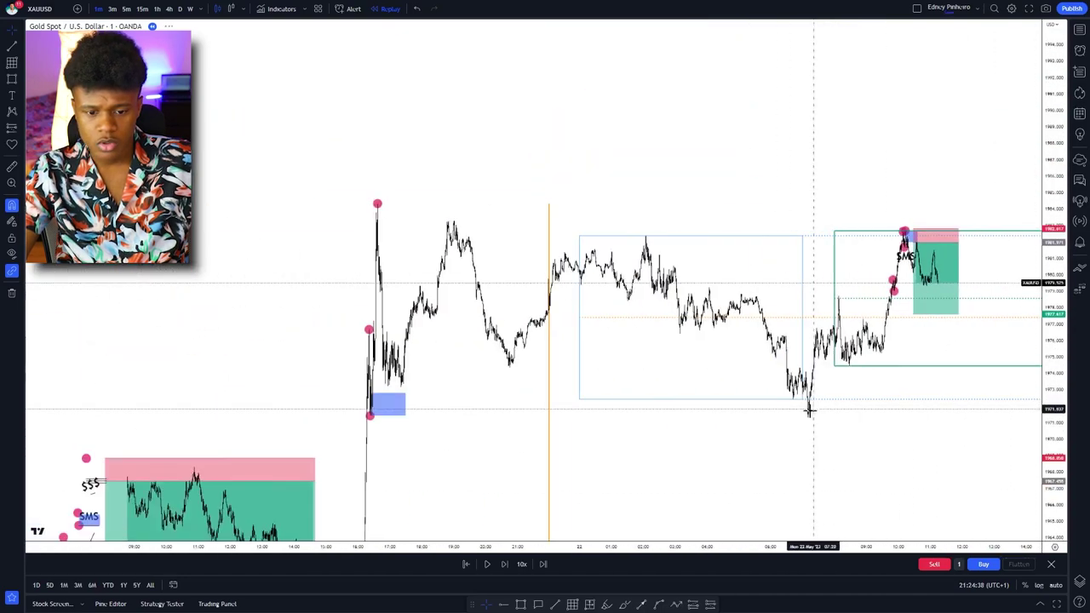
scroll(809, 410, down, 4)
drag(810, 410, 773, 250)
drag(1053, 298, 1053, 471)
drag(654, 402, 597, 412)
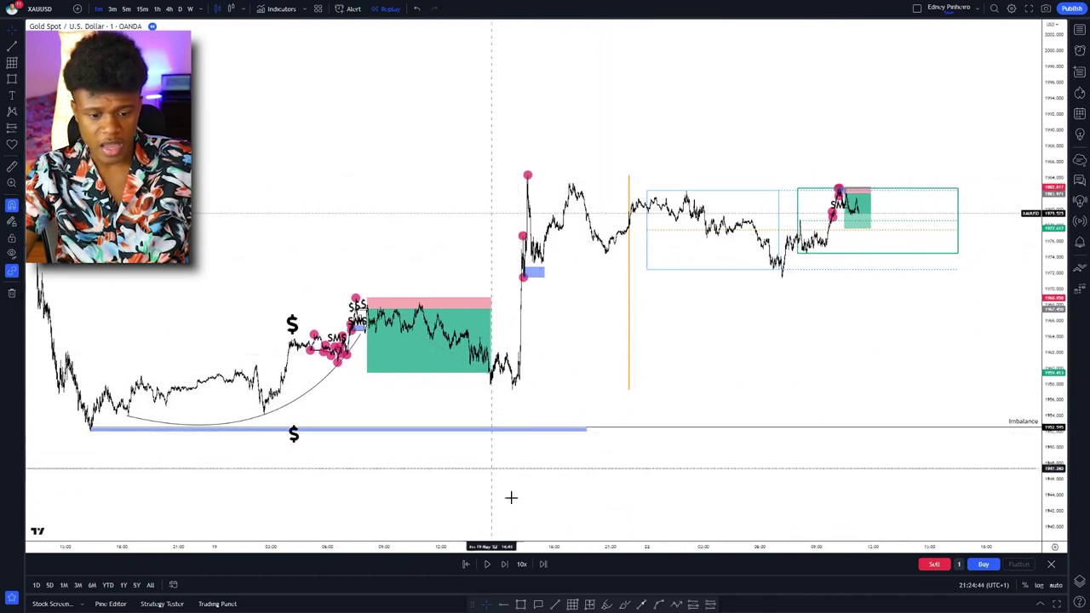
drag(108, 390, 124, 399)
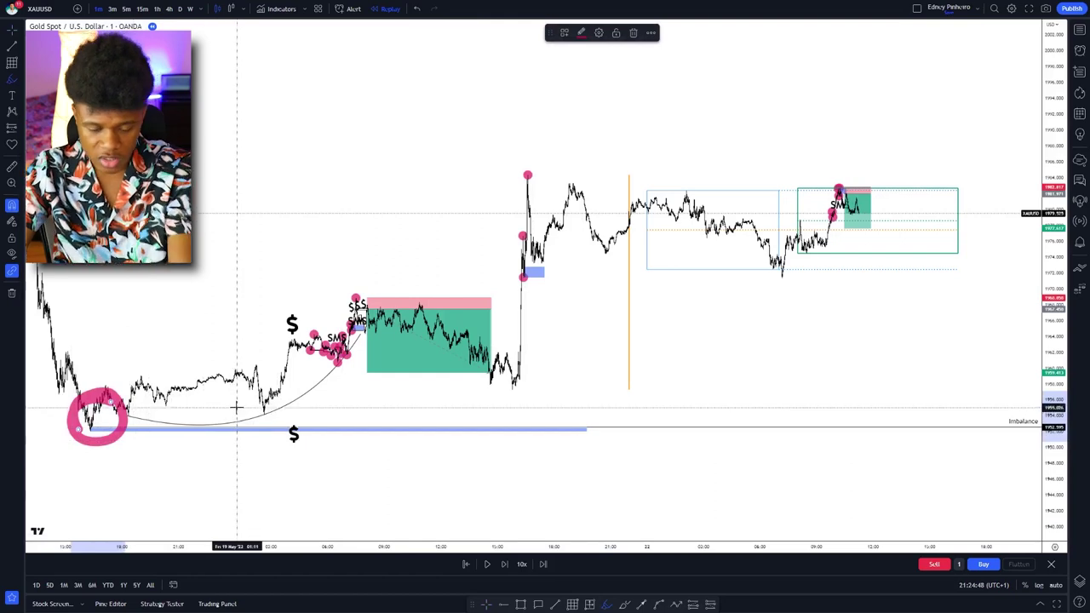
key(ctrl+z)
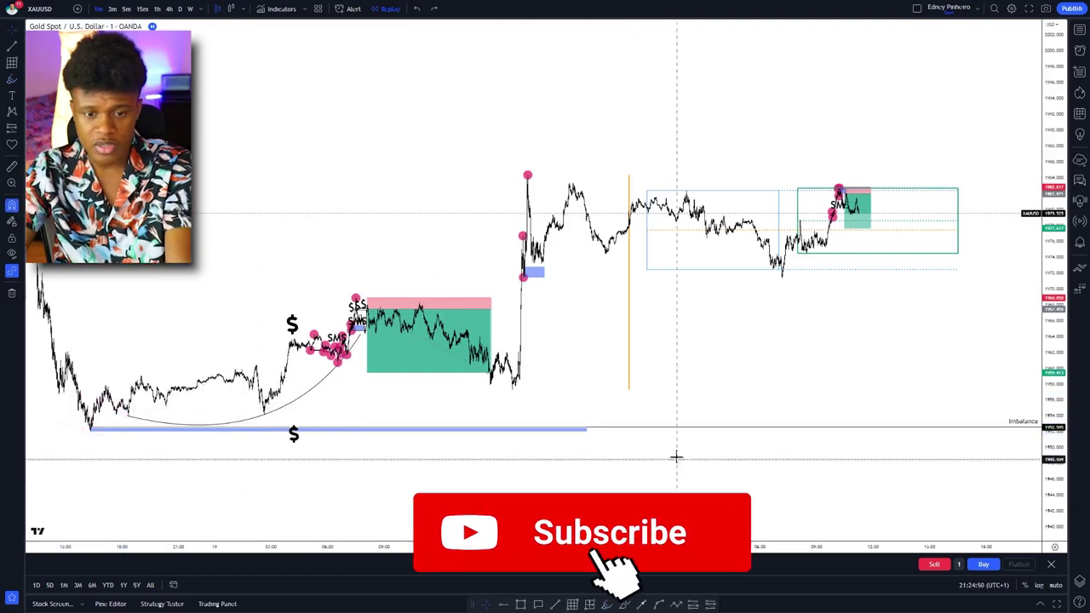
Step: Switch the chart to the 15-minute timeframe and frame the marked 19 and 22 May price action
text(15)
key(Return)
scroll(757, 349, up, 10)
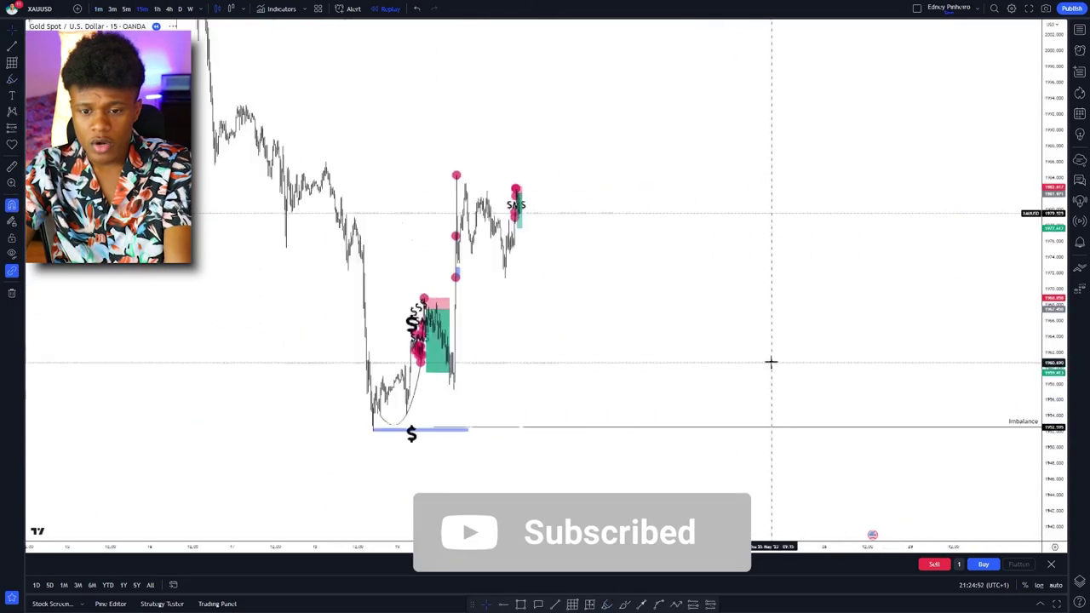
drag(613, 364, 1006, 410)
scroll(681, 336, up, 5)
drag(620, 331, 739, 317)
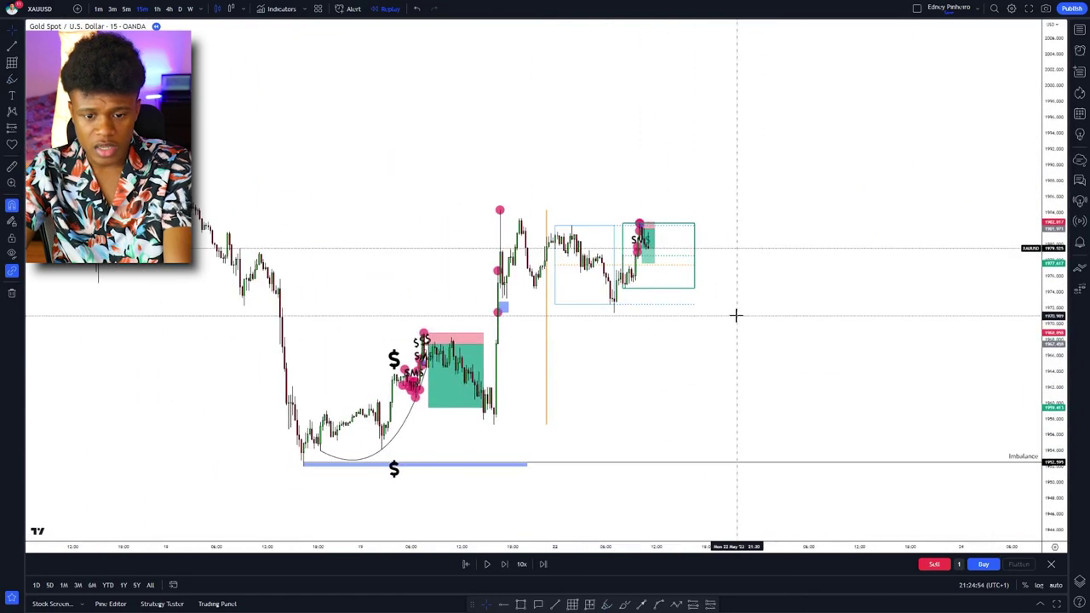
scroll(689, 326, up, 3)
drag(616, 343, 794, 332)
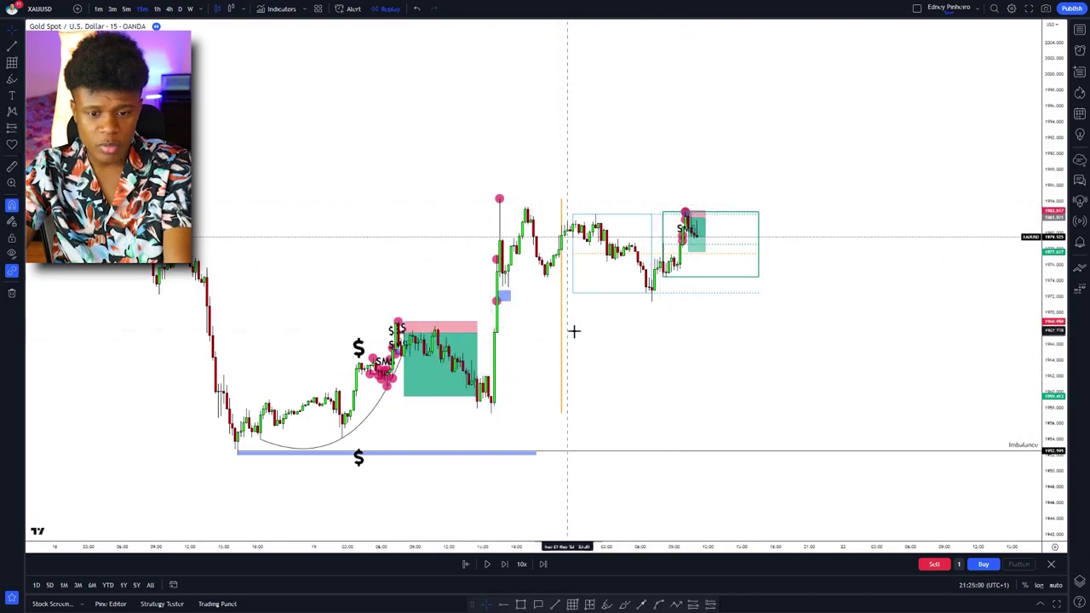
Step: Draw a horizontal trend line at about 1984.3 from the 19 May 16:30 high to 22 May 21:45
click(498, 189)
click(552, 189)
drag(497, 189, 812, 193)
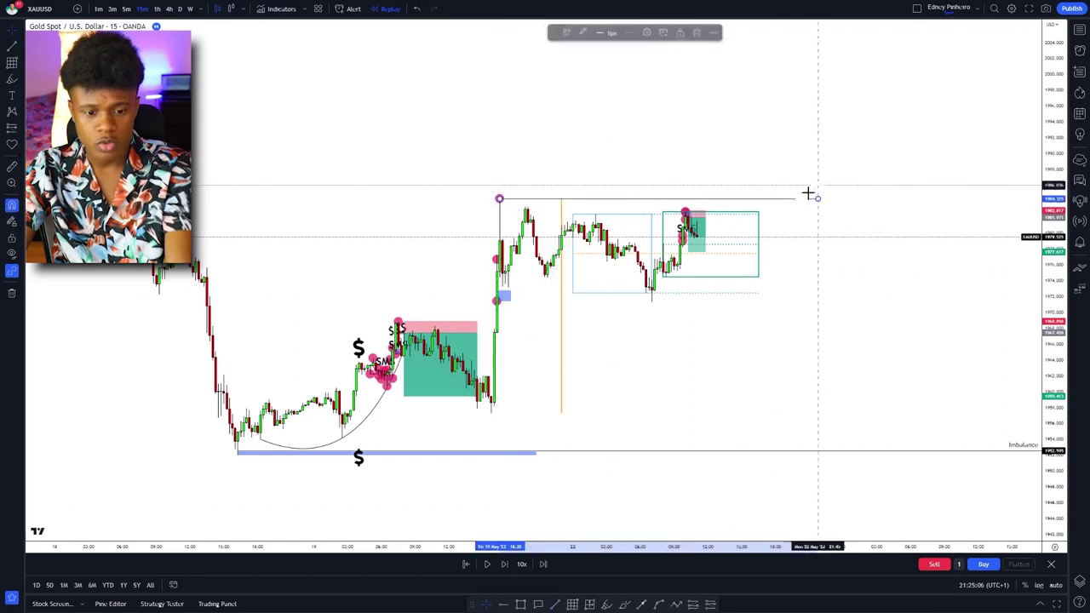
Step: Mark the 18 May low and 19 May high with brush strokes, and undo them along with the horizontal trend line
click(607, 603)
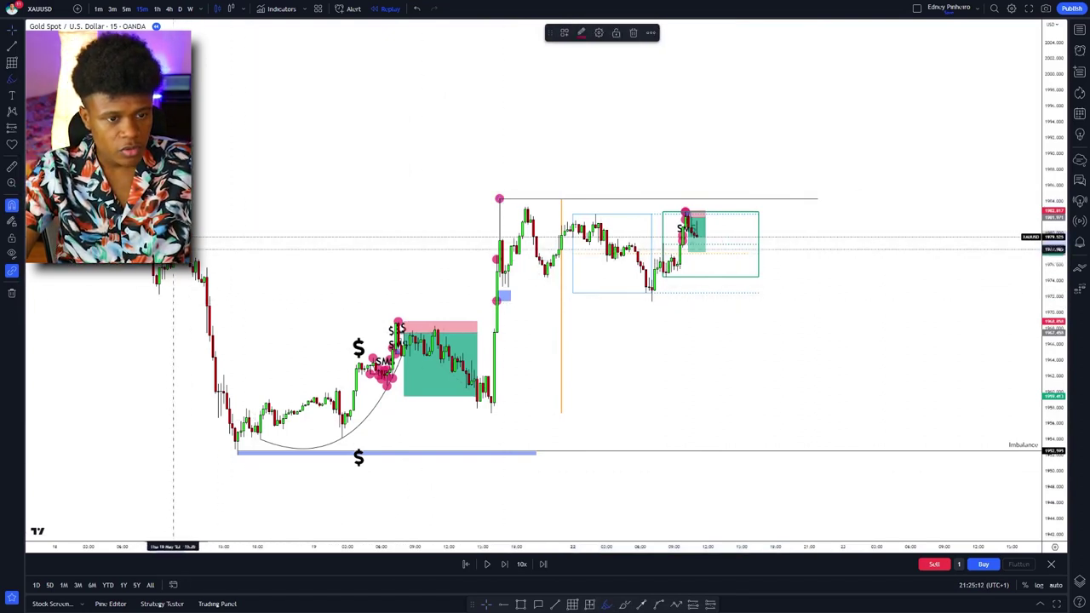
drag(246, 441, 203, 425)
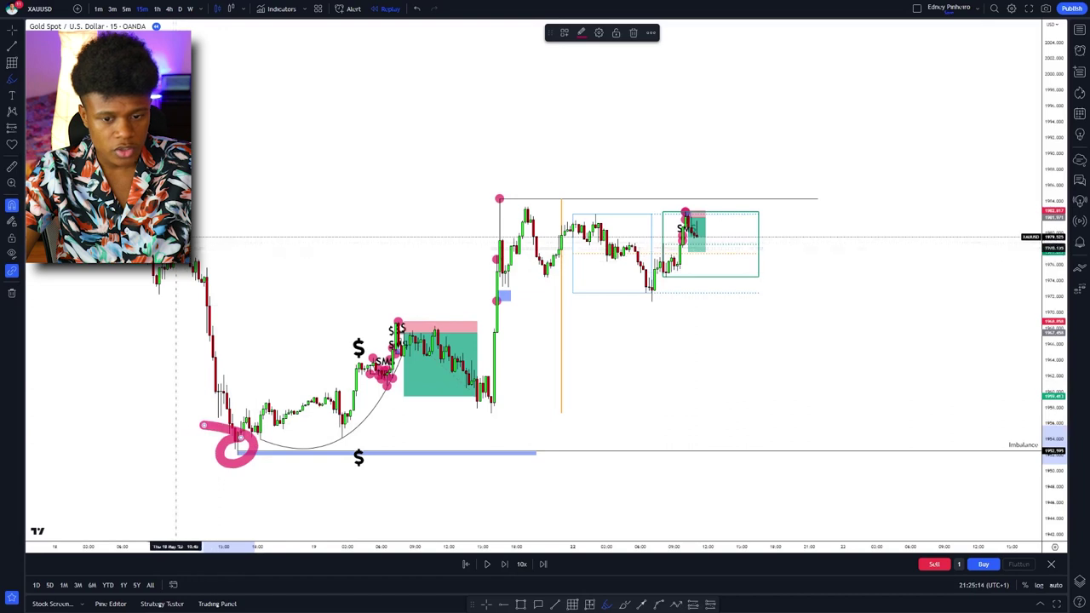
drag(196, 241, 498, 243)
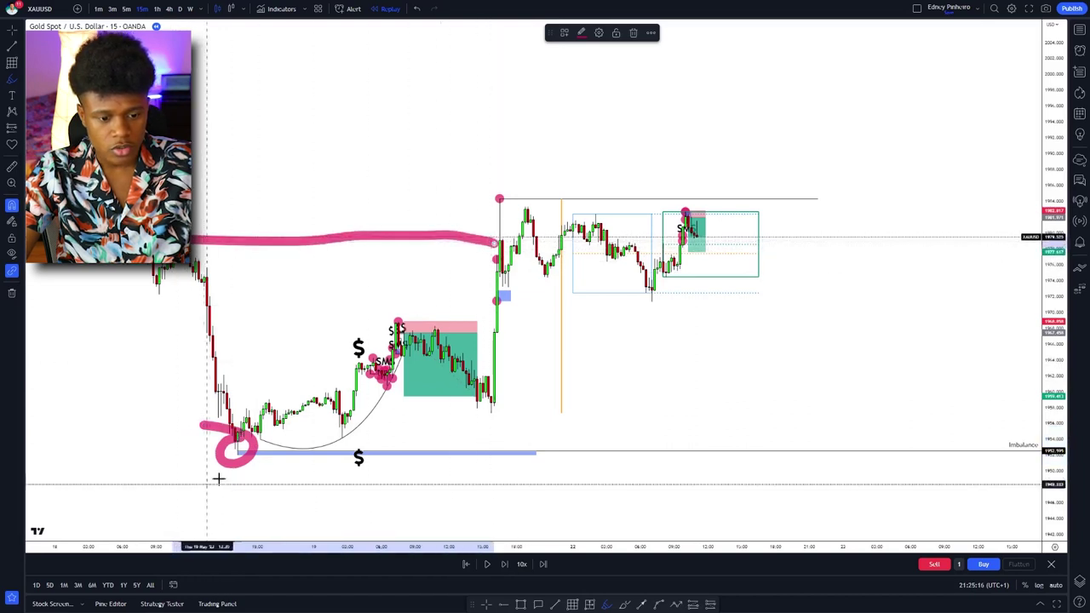
mouse_move(501, 198)
mouse_down()
mouse_move(490, 192)
mouse_move(501, 196)
mouse_up()
click(509, 263)
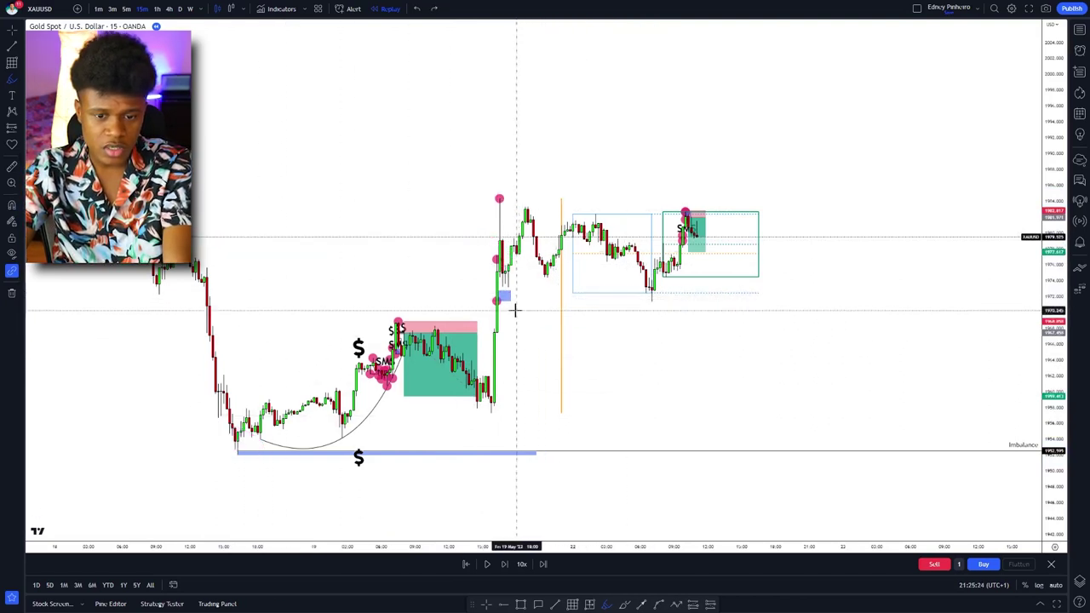
Step: Circle the 18 May low and sketch the rally and a following drop with the brush, and undo the strokes
scroll(515, 311, down, 3)
mouse_move(183, 461)
mouse_down()
mouse_move(176, 491)
mouse_move(214, 458)
mouse_up()
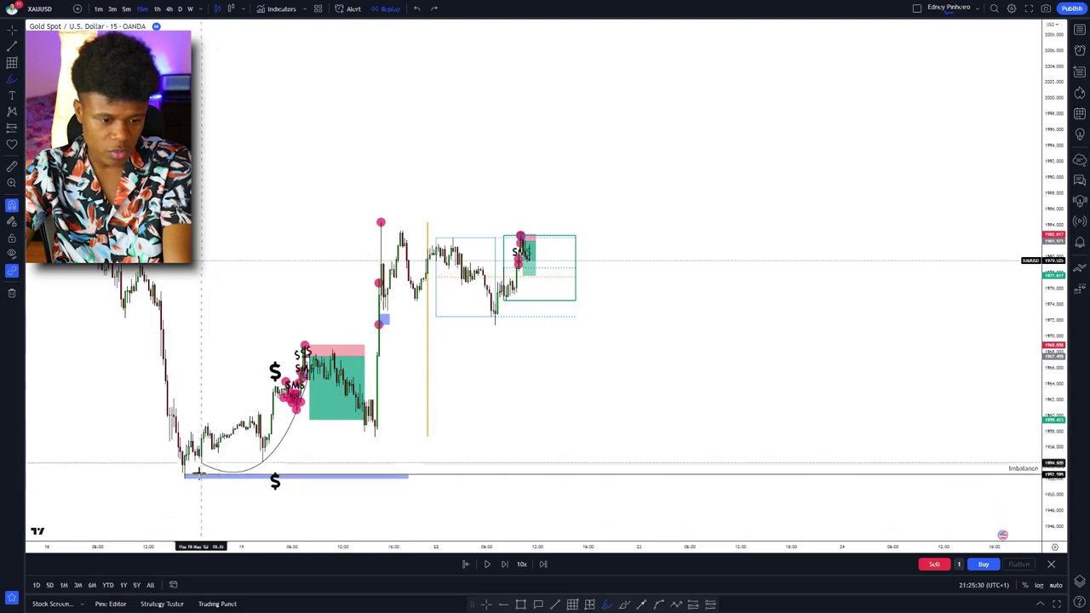
mouse_move(182, 462)
mouse_down()
mouse_move(227, 511)
mouse_move(183, 464)
mouse_up()
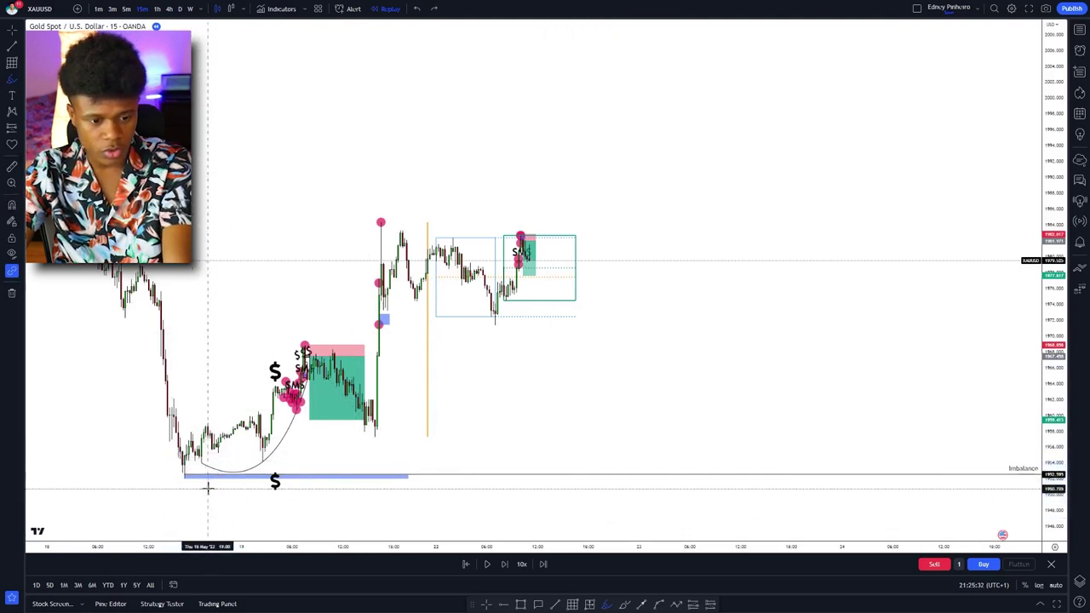
mouse_move(203, 465)
mouse_down()
mouse_move(434, 397)
mouse_move(572, 303)
mouse_up()
drag(533, 245, 632, 535)
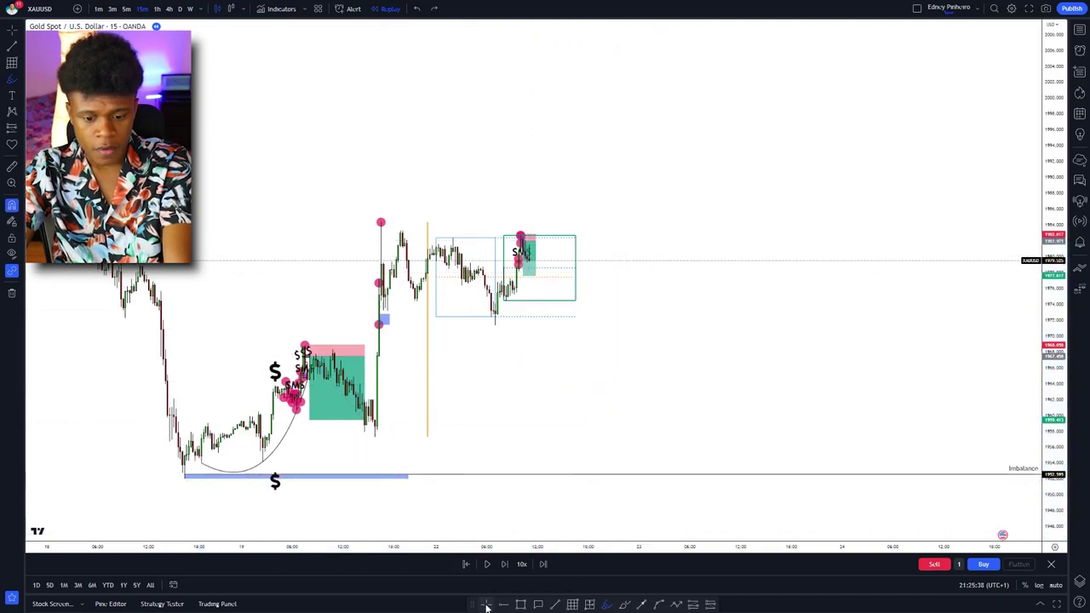
Step: Advance the 15-minute replay candle by candle to about 12:00 on 22 May
scroll(652, 380, up, 3)
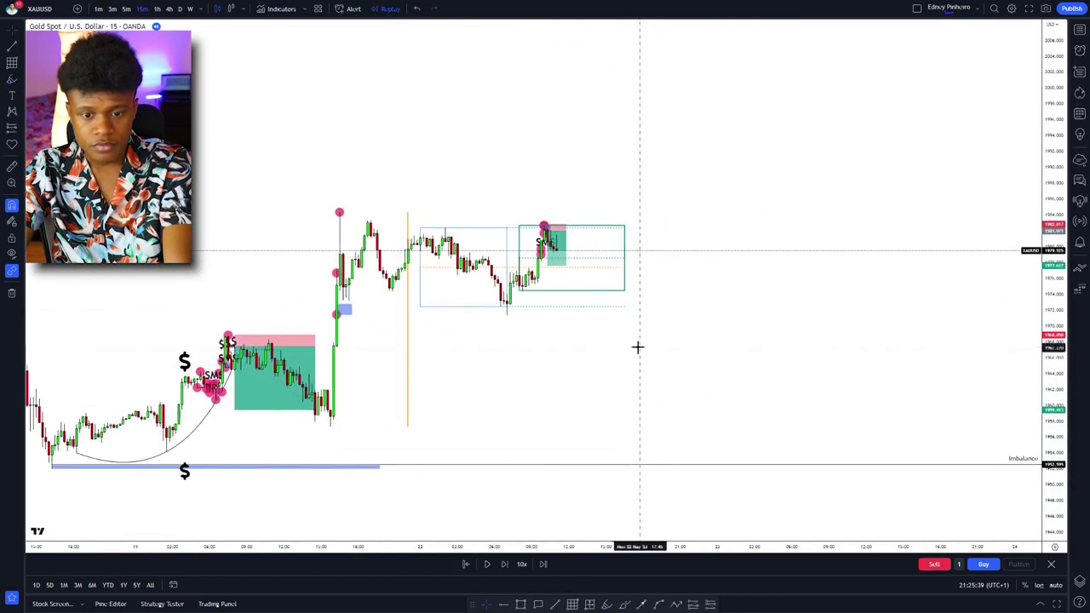
click(506, 566)
click(506, 565)
click(505, 565)
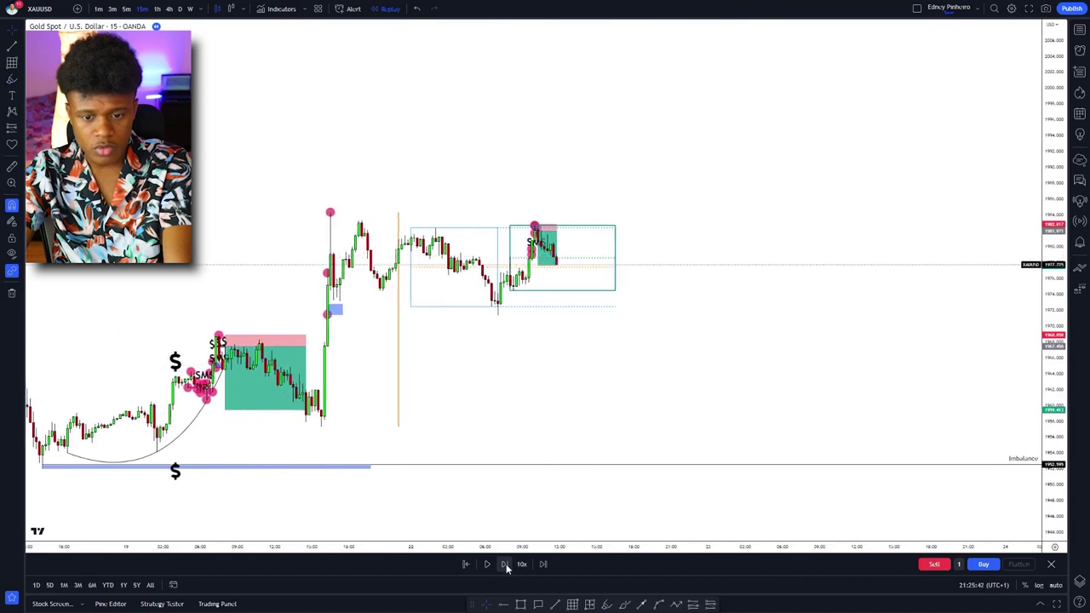
click(506, 565)
click(505, 565)
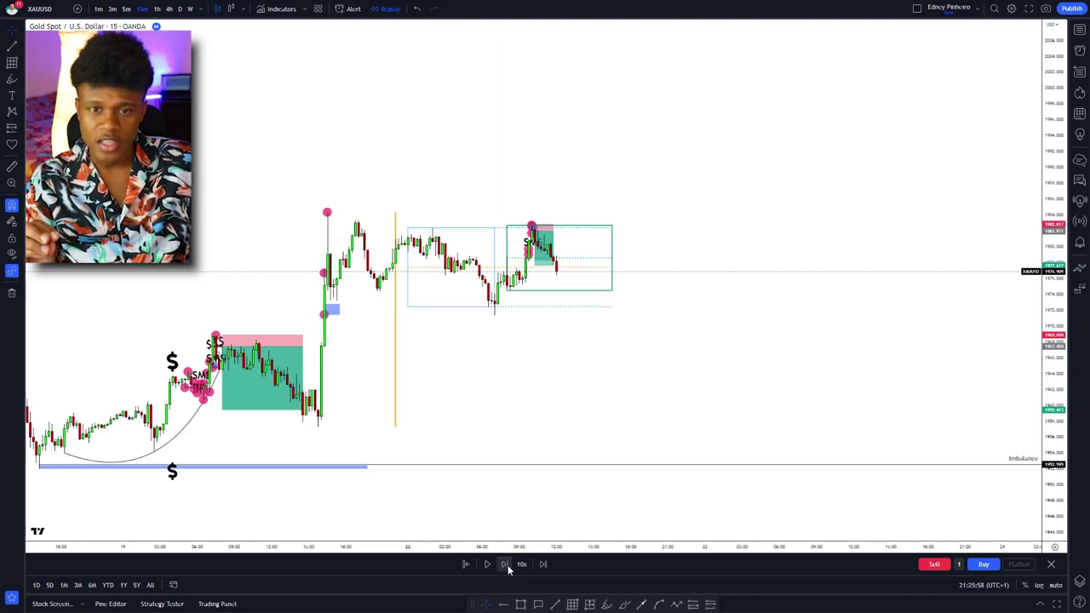
Step: Circle the 22 May low and high with the brush, and connect that high to the circled 19 May high
drag(537, 432, 924, 384)
scroll(883, 413, up, 3)
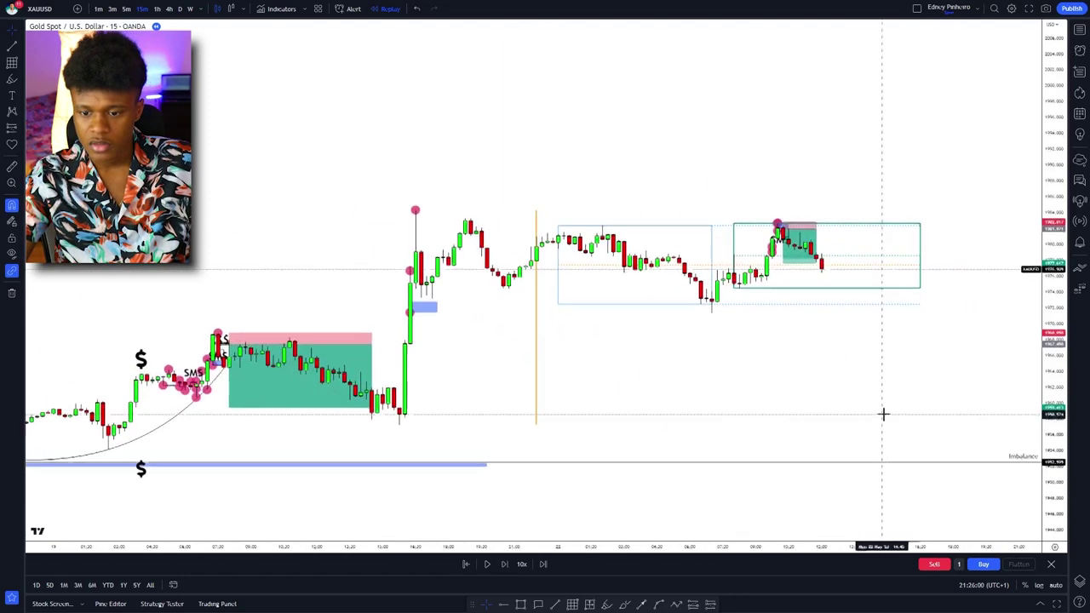
drag(705, 286, 727, 284)
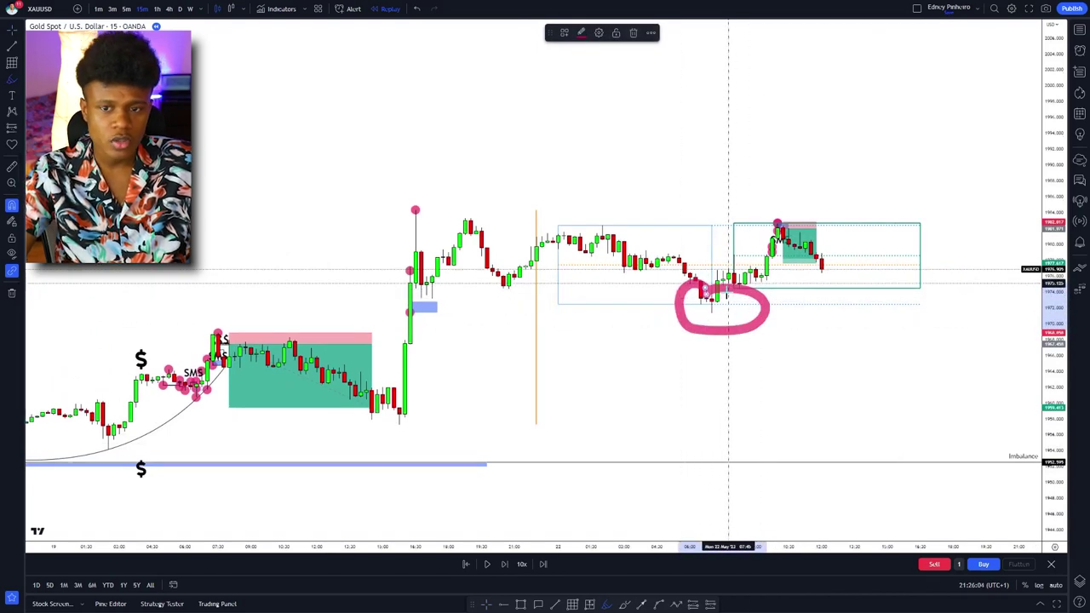
mouse_move(792, 204)
mouse_down()
mouse_move(774, 238)
mouse_move(772, 205)
mouse_up()
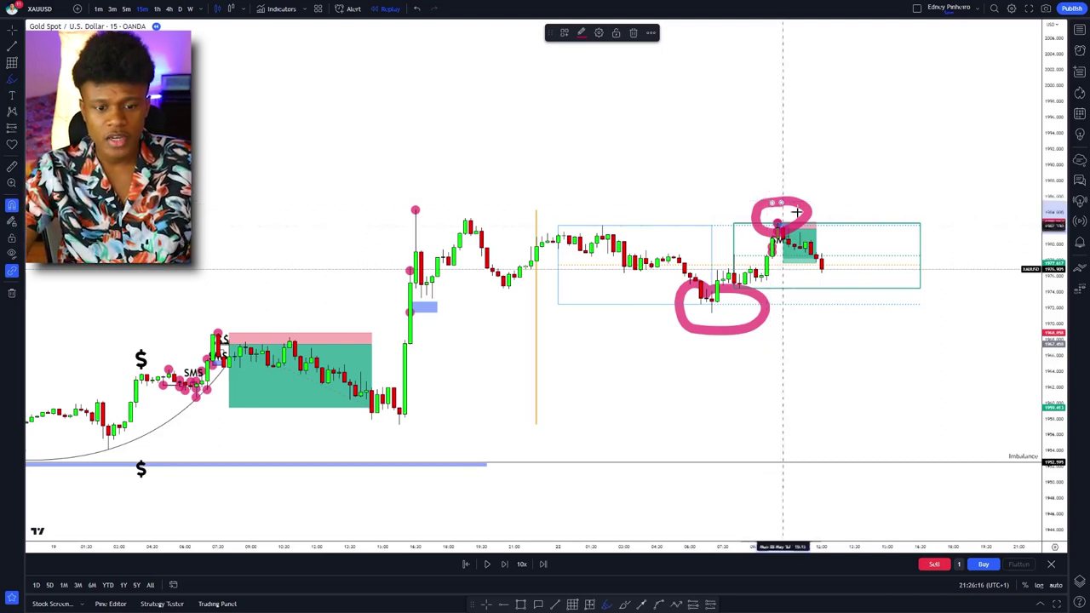
drag(400, 209, 809, 202)
drag(397, 193, 391, 189)
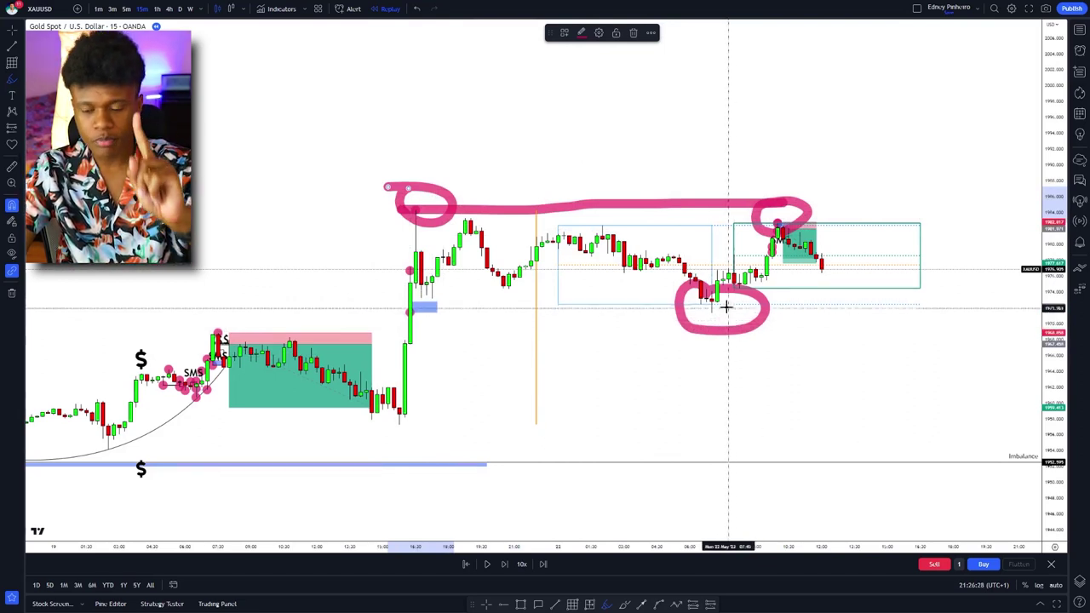
mouse_move(723, 299)
mouse_down()
mouse_move(707, 293)
mouse_move(720, 290)
mouse_up()
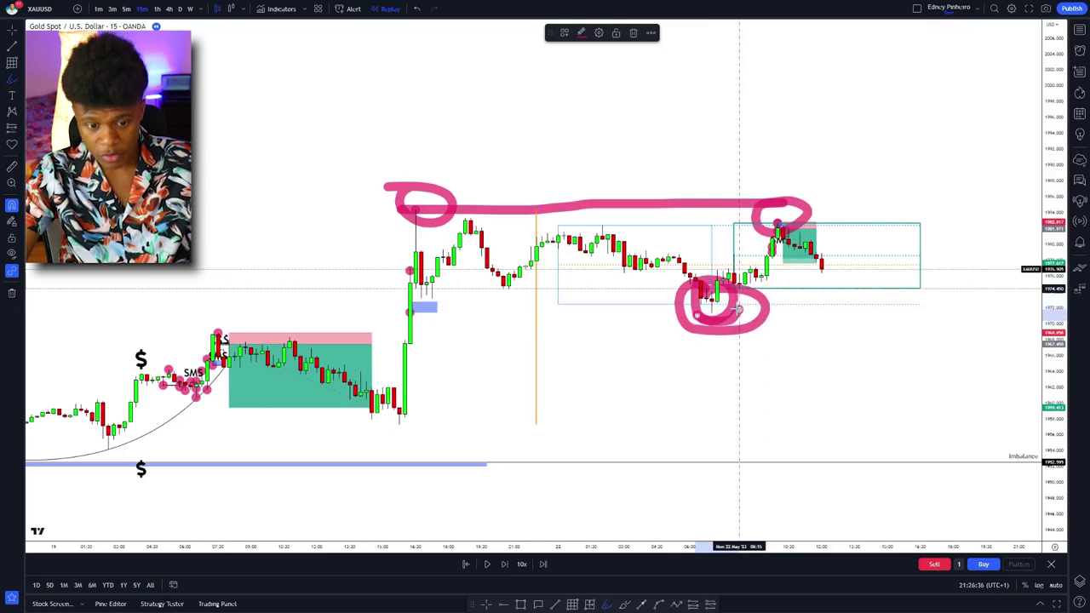
Step: Sketch possible price paths from the latest 22 May candle with the brush: a bounce upward and a drop below the session low
scroll(728, 312, down, 4)
scroll(729, 357, up, 2)
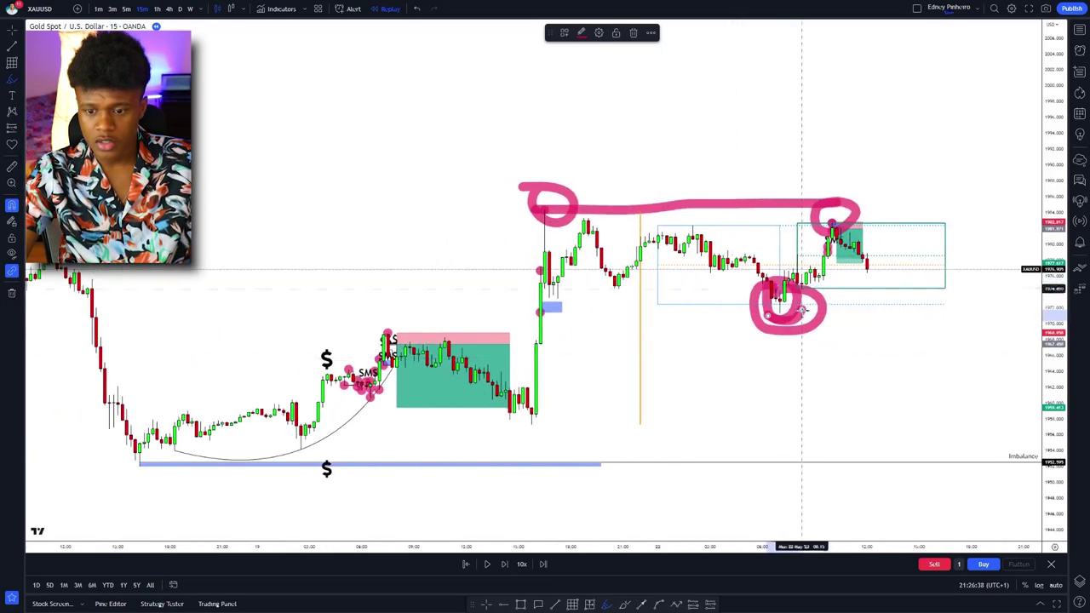
drag(860, 253, 897, 201)
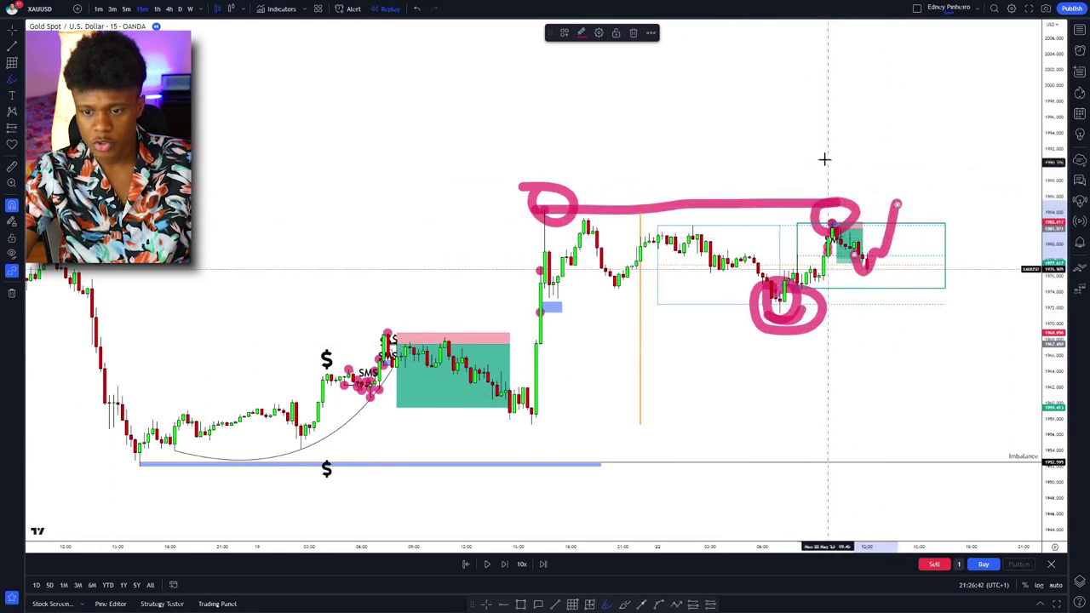
mouse_move(804, 160)
mouse_down()
mouse_move(784, 158)
mouse_move(796, 181)
mouse_up()
mouse_move(864, 271)
mouse_down()
mouse_move(903, 345)
mouse_move(898, 332)
mouse_move(911, 343)
mouse_move(975, 286)
mouse_up()
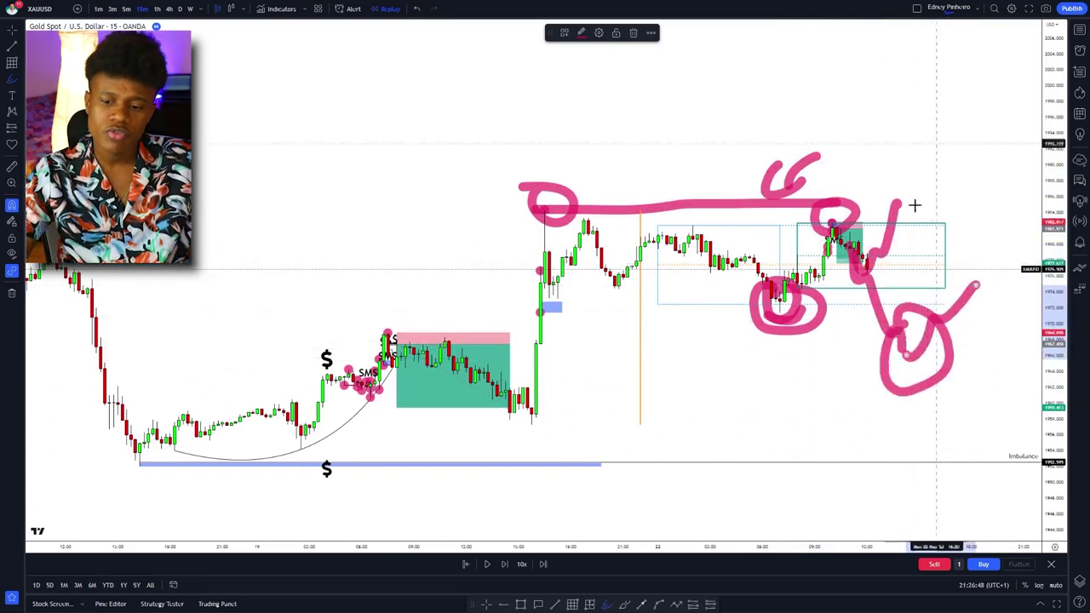
mouse_move(740, 309)
mouse_down()
mouse_move(926, 312)
mouse_move(918, 365)
mouse_up()
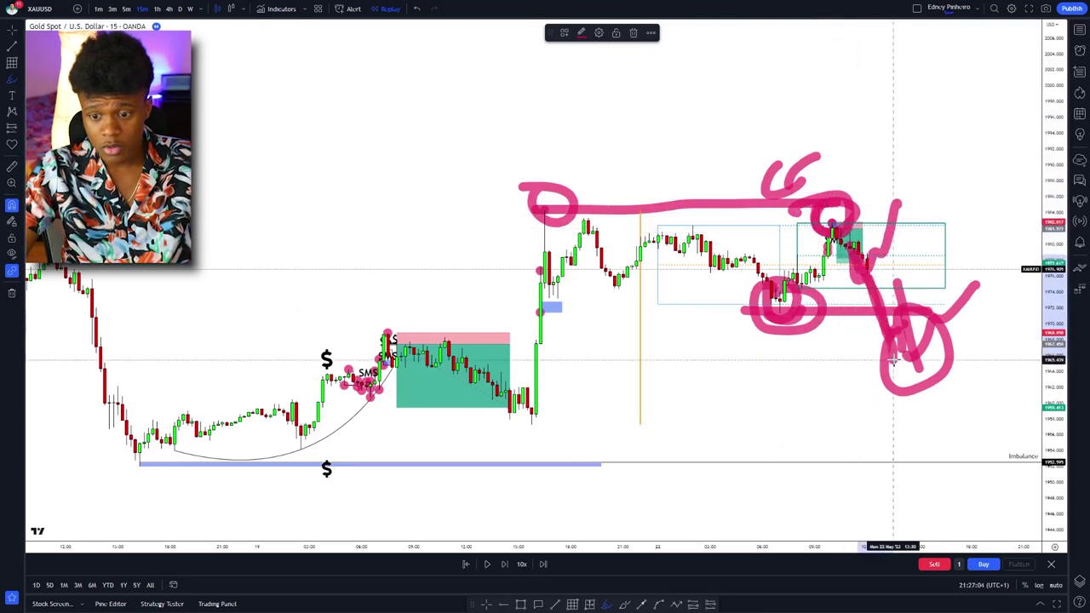
Step: Underline the 22 May low and trace a rising curve from the 18 May low beneath the rally with the brush
drag(732, 311, 809, 305)
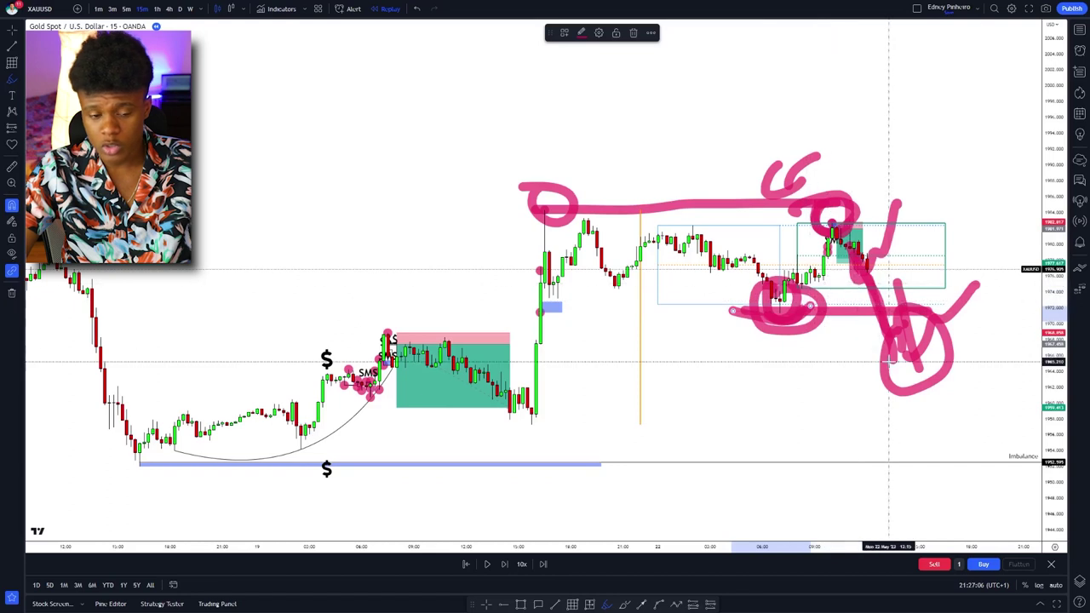
drag(170, 450, 438, 448)
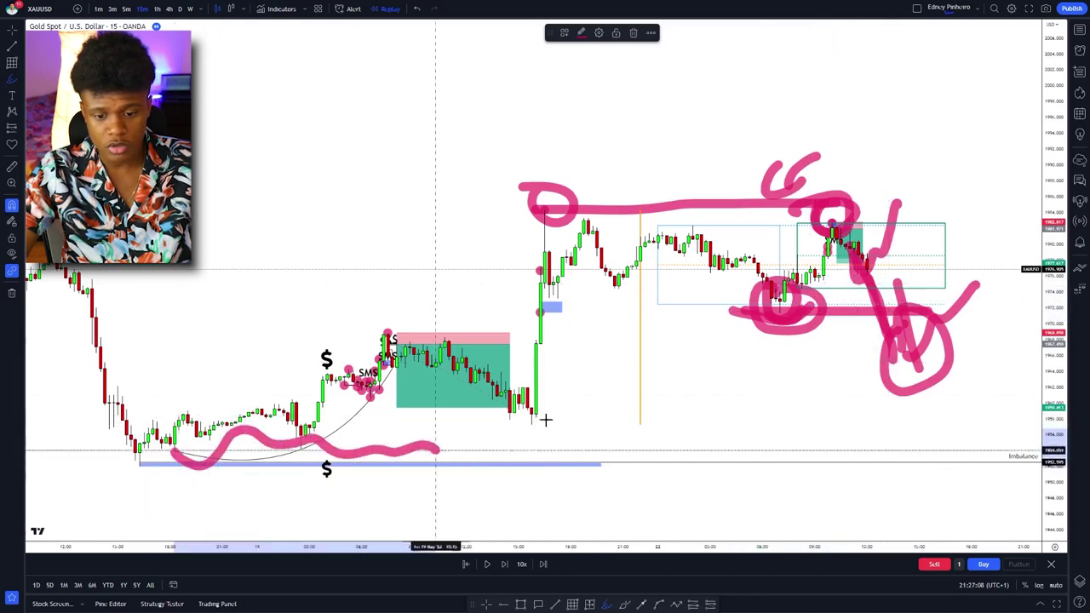
mouse_move(545, 419)
mouse_down()
mouse_move(607, 371)
mouse_move(637, 304)
mouse_up()
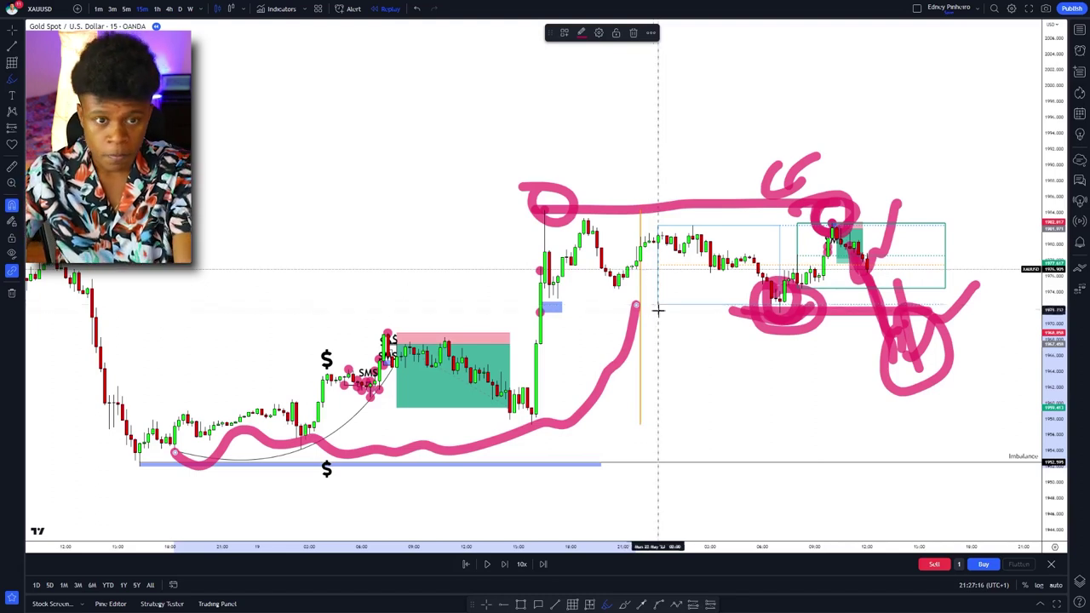
Step: Undo all the large brush strokes around the 19 and 22 May highs, lows and projected paths
click(416, 10)
click(415, 9)
click(415, 9)
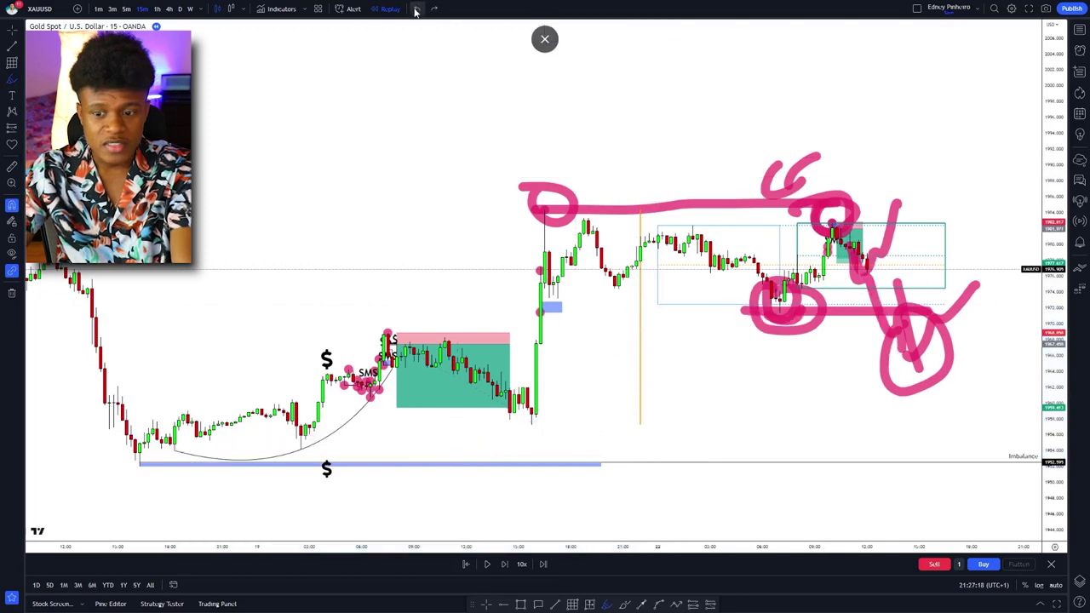
click(416, 10)
click(416, 9)
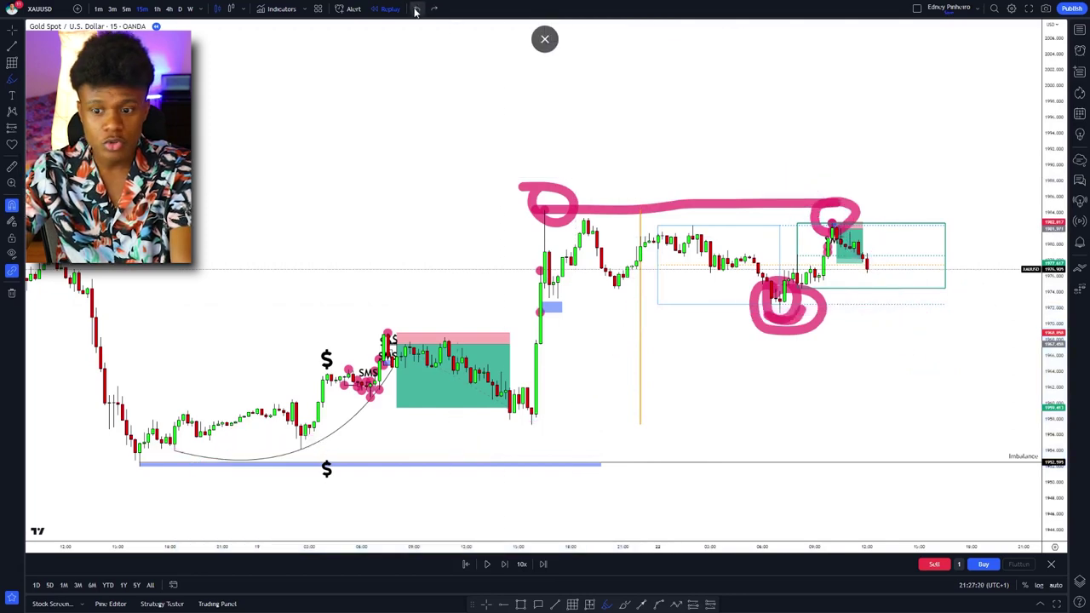
click(416, 9)
click(416, 10)
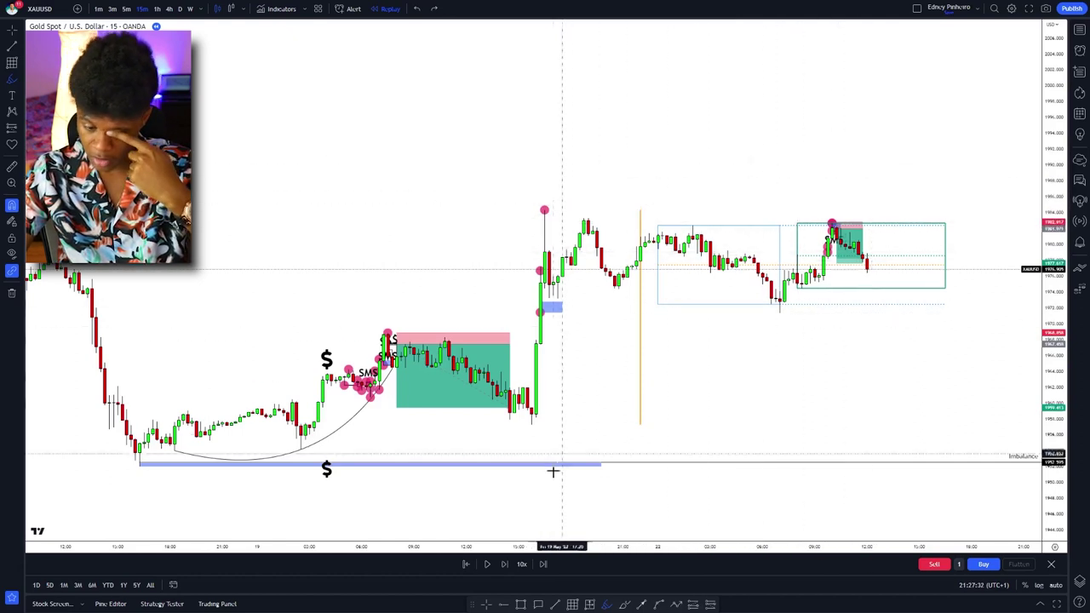
Step: Advance the replay to about 13:00 on 22 May and draw a horizontal trend line at about 1971.2 from 07:00 to 12:00
click(502, 573)
click(503, 573)
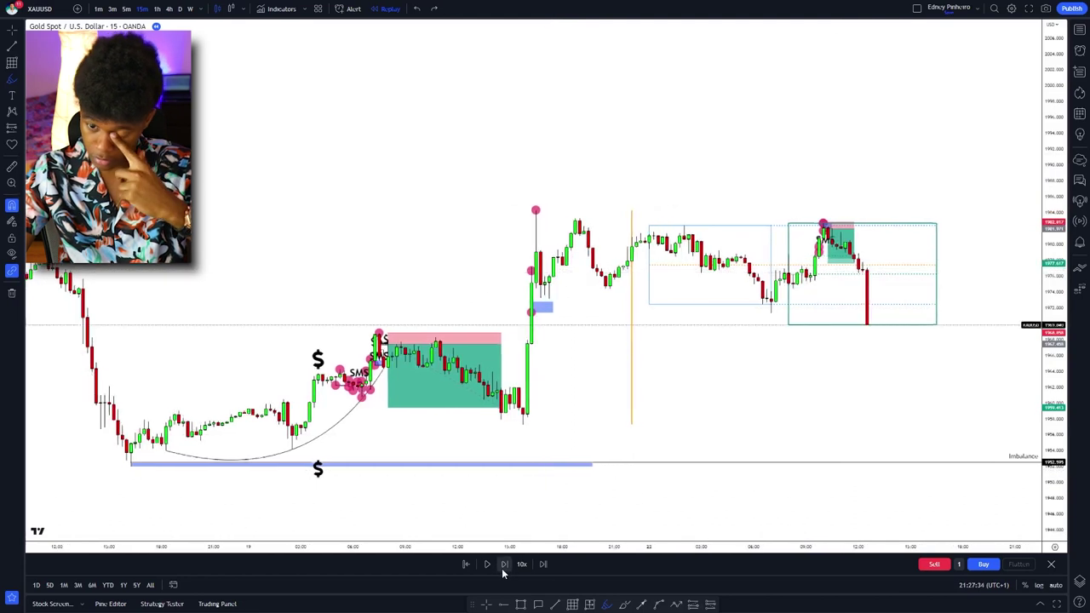
click(503, 573)
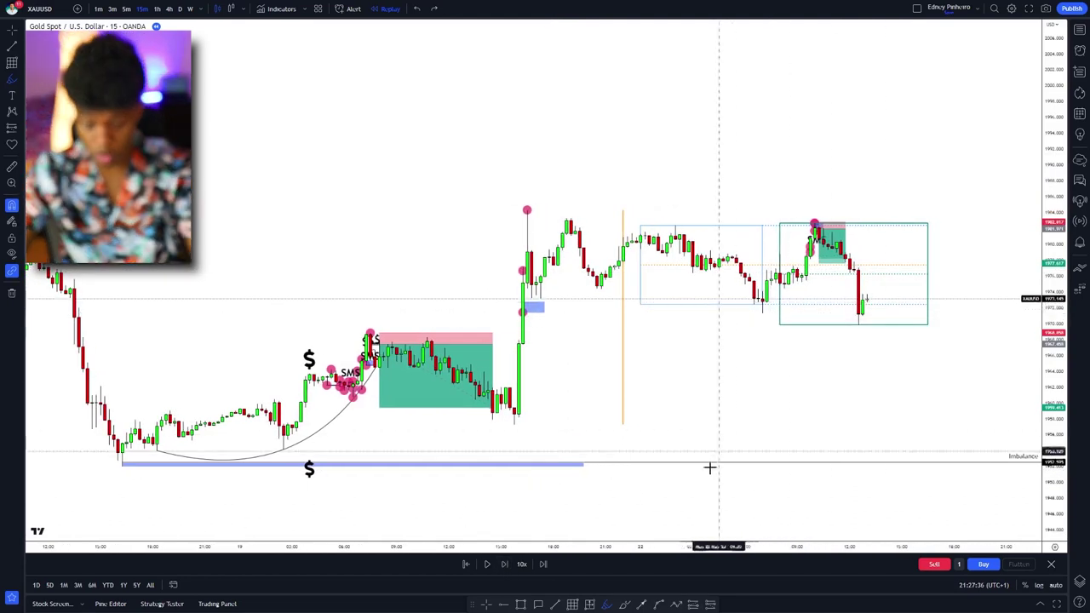
click(762, 314)
click(848, 313)
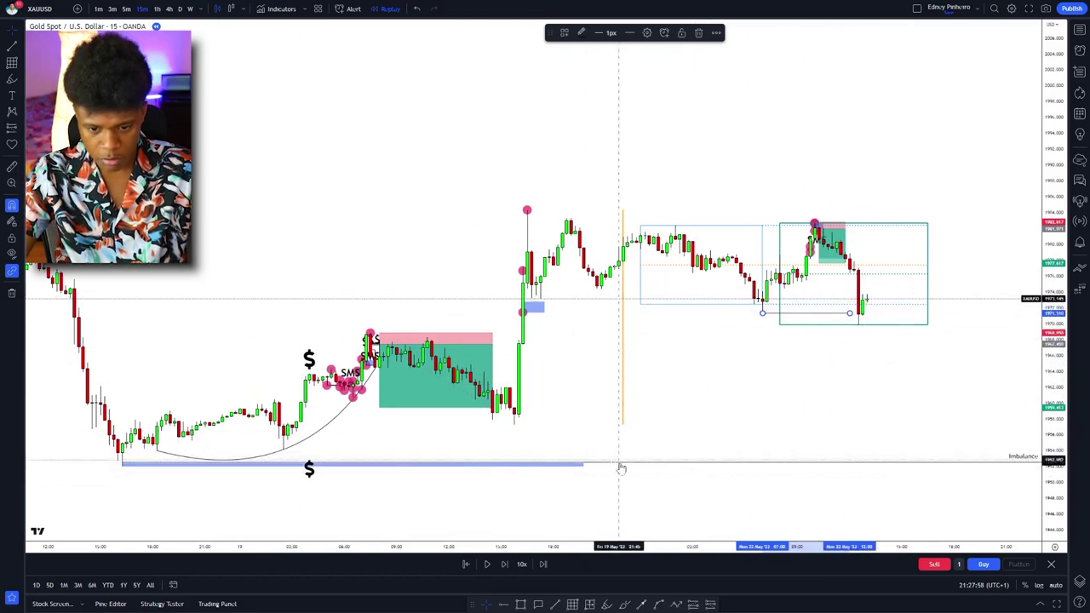
Step: Switch to the 1-minute timeframe and extend the trend line under the 22 May low to 12:36
click(98, 8)
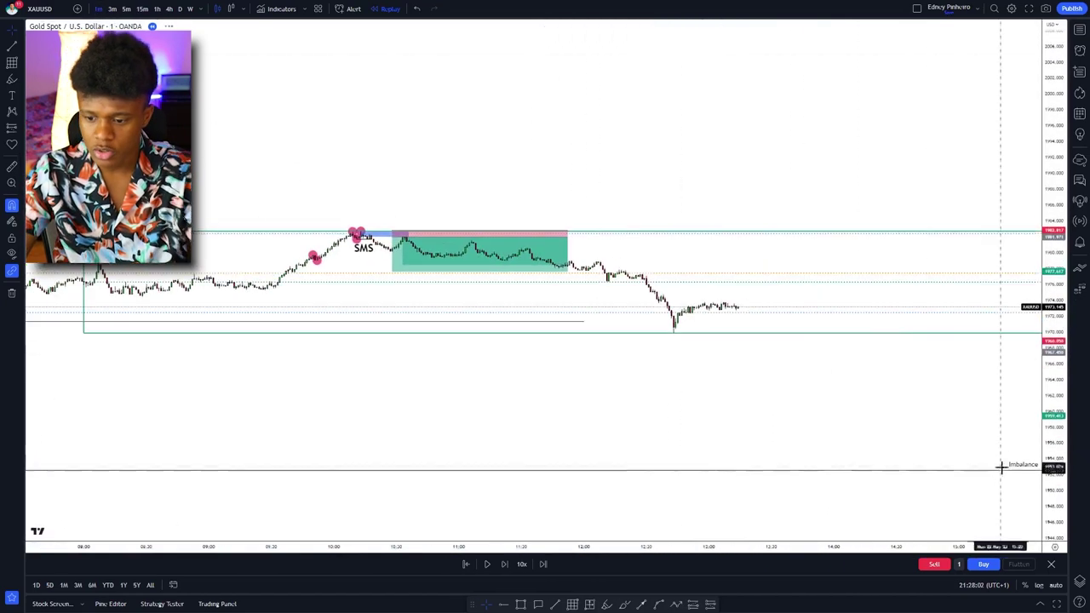
scroll(775, 377, up, 5)
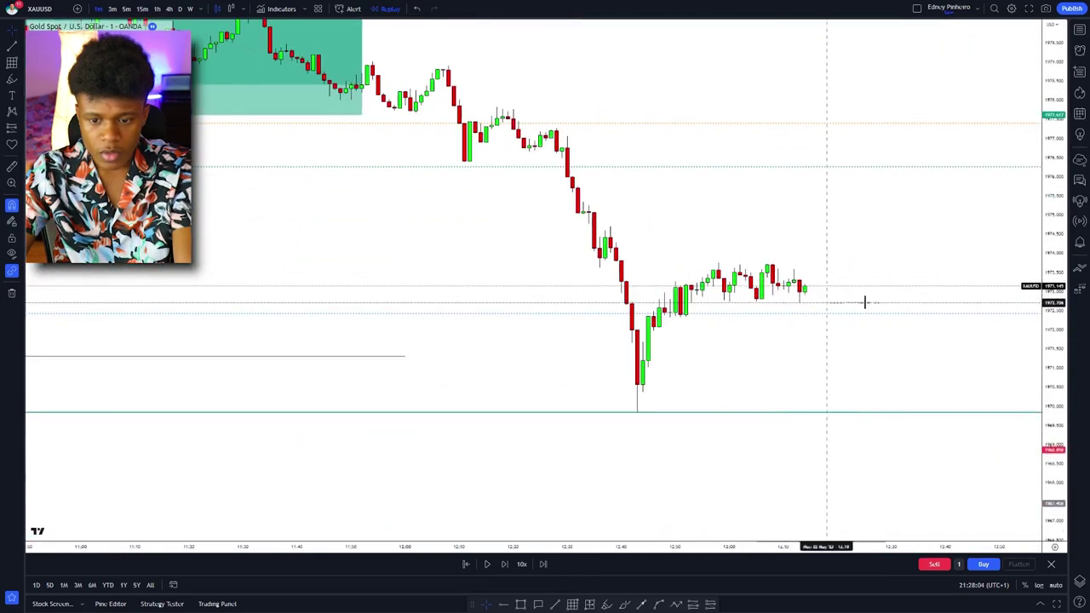
drag(865, 302, 569, 310)
scroll(740, 310, down, 4)
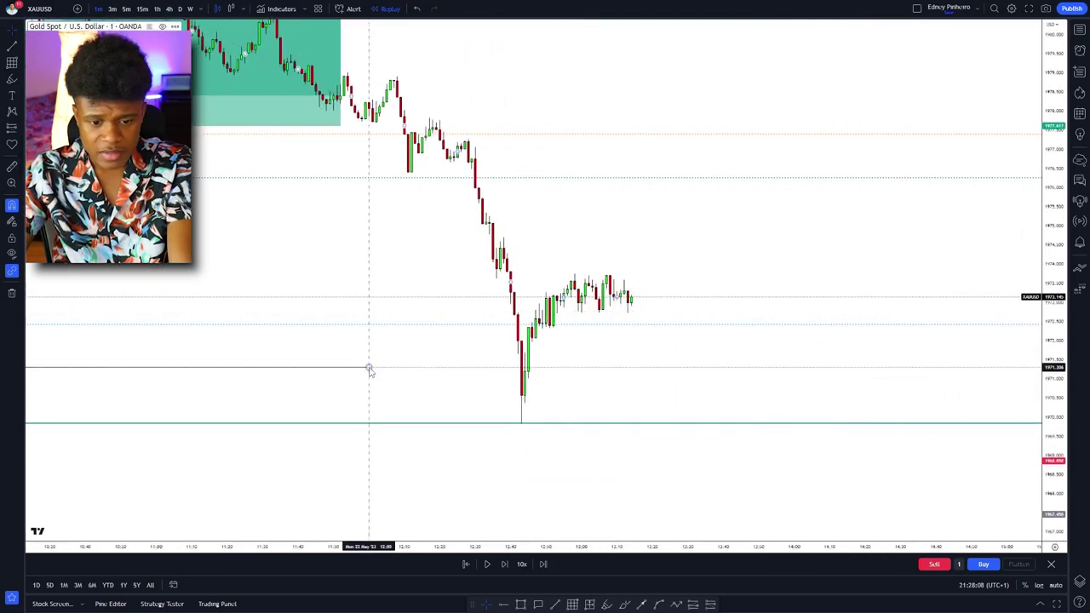
drag(369, 367, 495, 367)
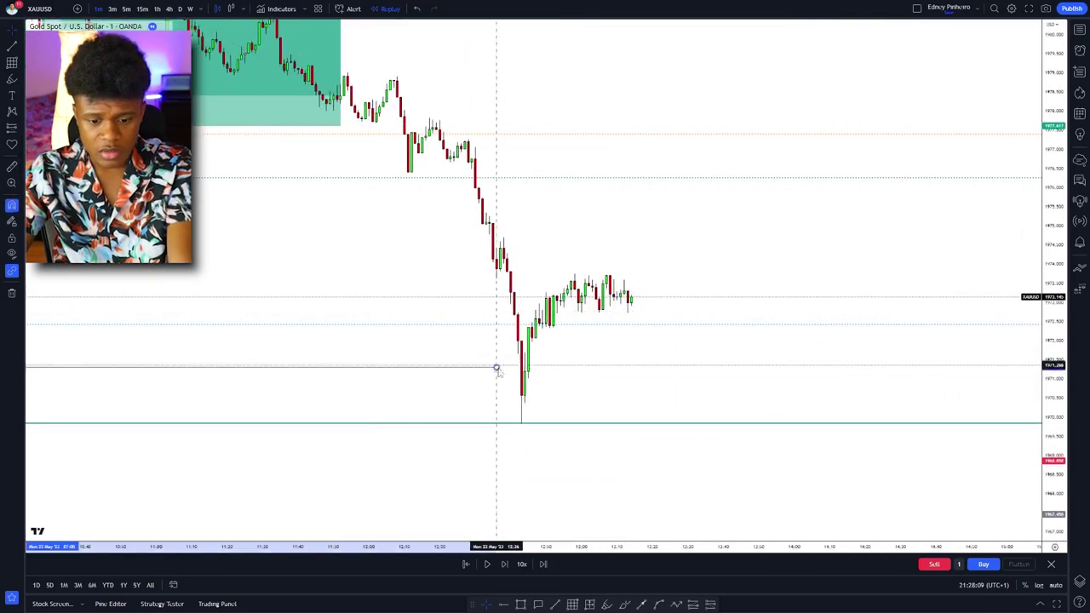
Step: Play the 1-minute replay forward to about 14:05 on 22 May, pause it, and frame the reaction from the low
click(488, 564)
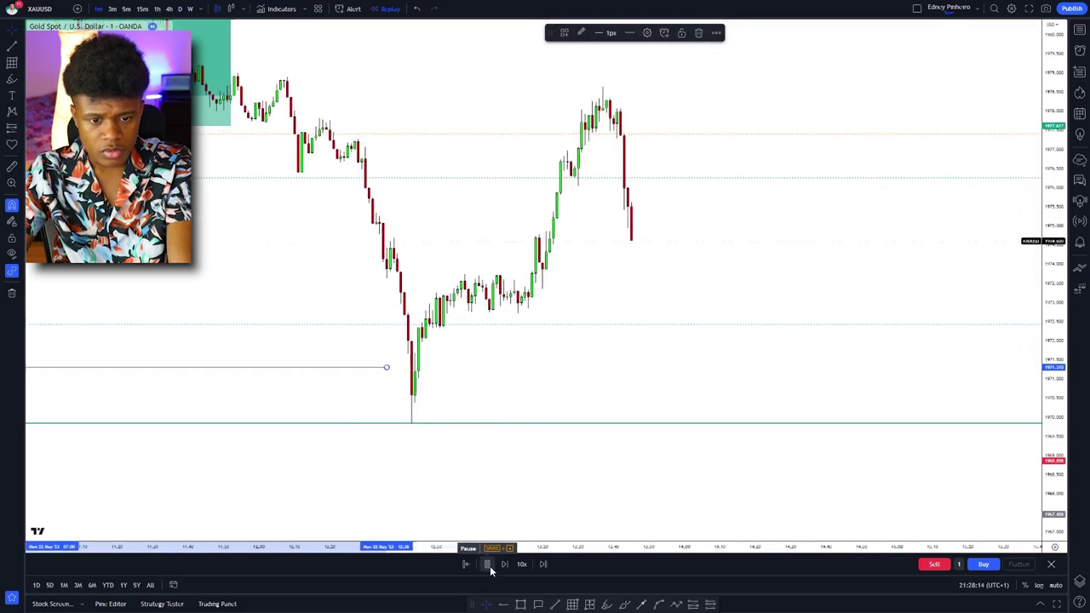
click(488, 564)
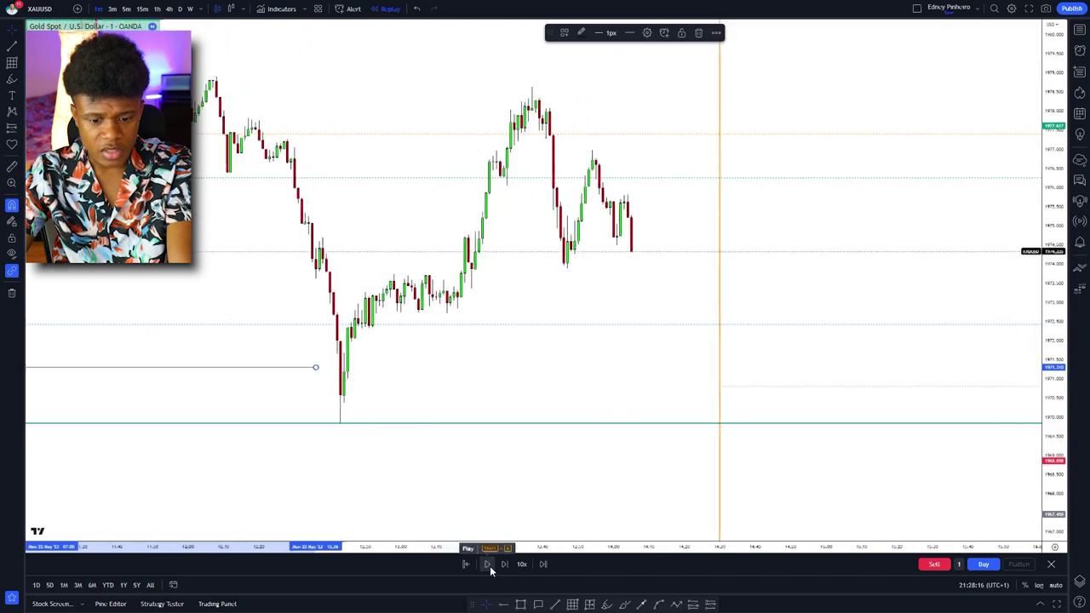
drag(470, 331, 602, 331)
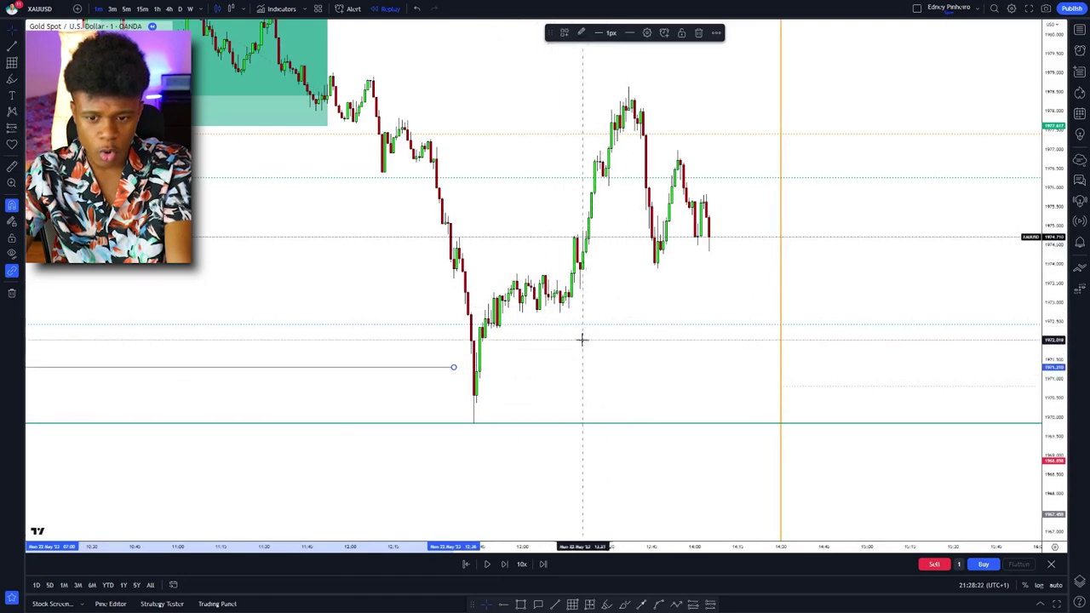
Step: Play the 1-minute replay forward to about 15:34 on 22 May and pause it
scroll(759, 359, down, 3)
drag(759, 359, 537, 384)
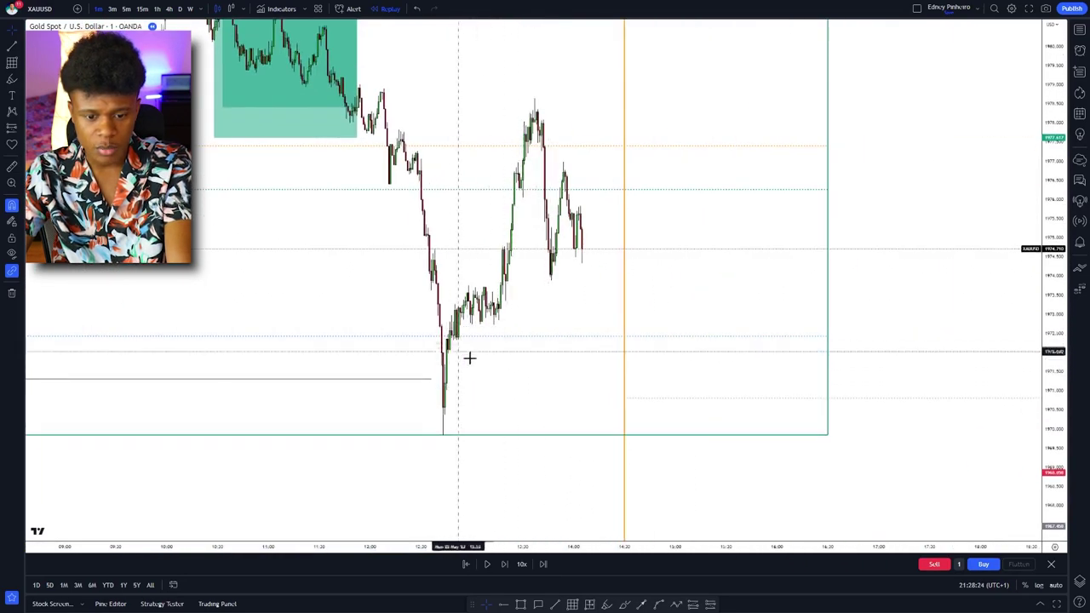
scroll(927, 457, down, 3)
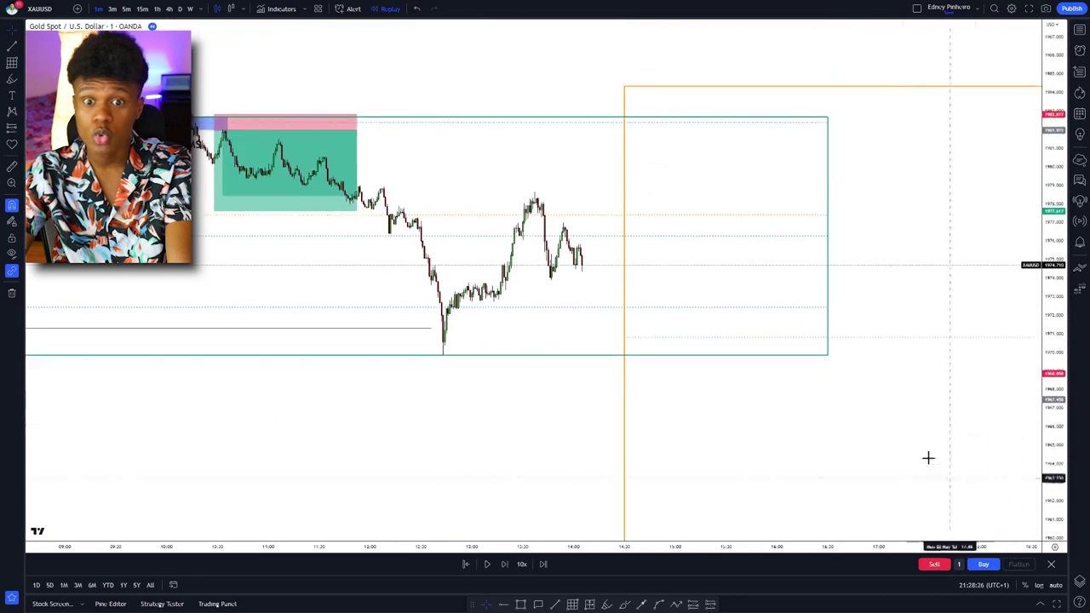
drag(847, 450, 621, 476)
click(486, 564)
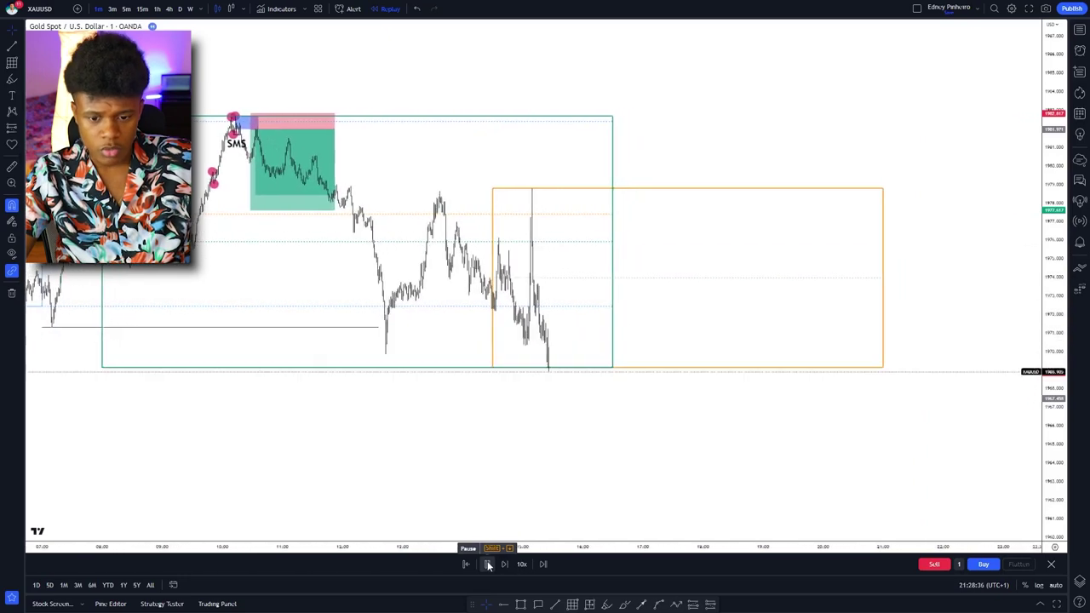
click(488, 565)
Step: Draw a horizontal trend line at about 1969.8 from the 12:43 low on 22 May to 15:24
scroll(761, 434, up, 5)
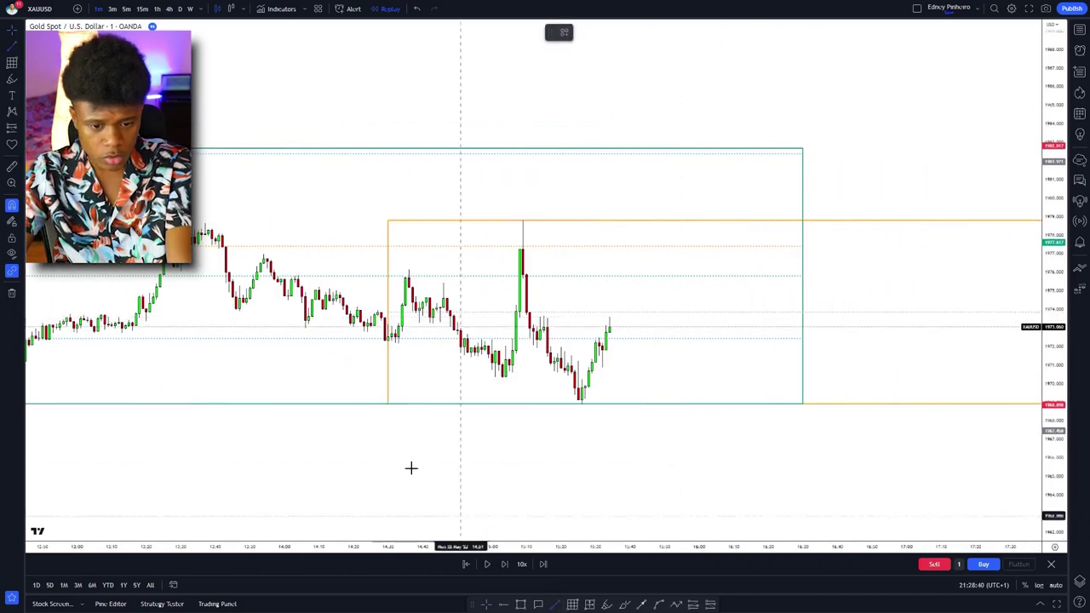
scroll(341, 425, down, 3)
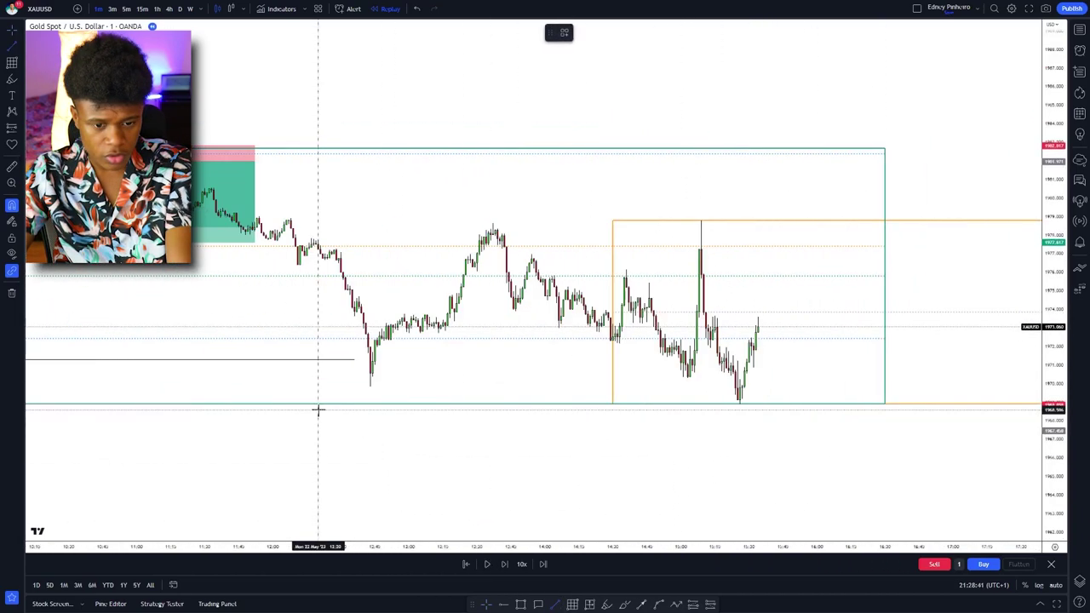
click(725, 387)
scroll(645, 486, up, 3)
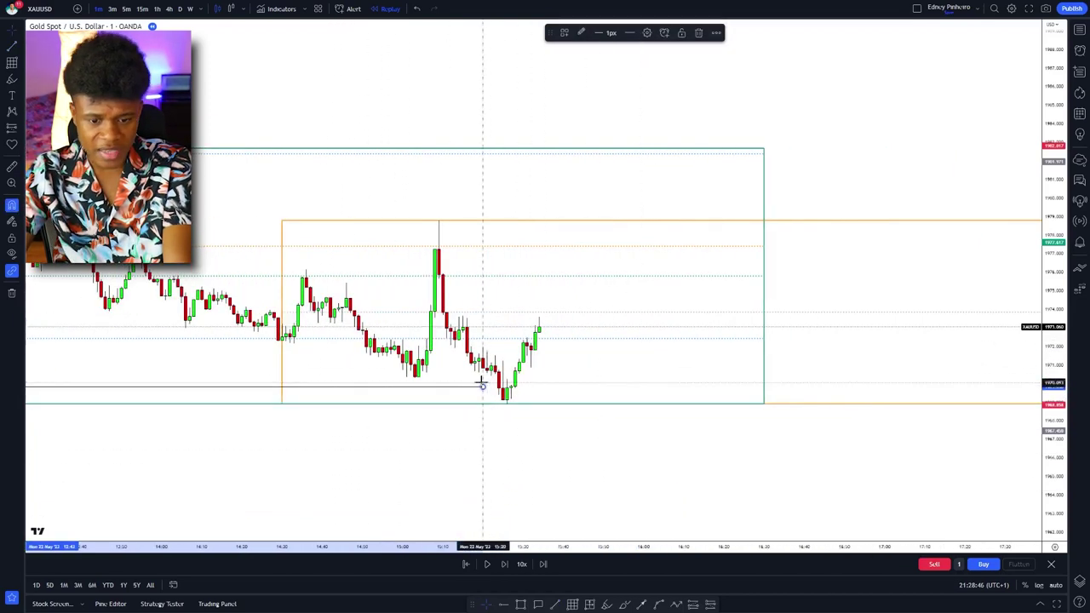
drag(483, 389, 503, 390)
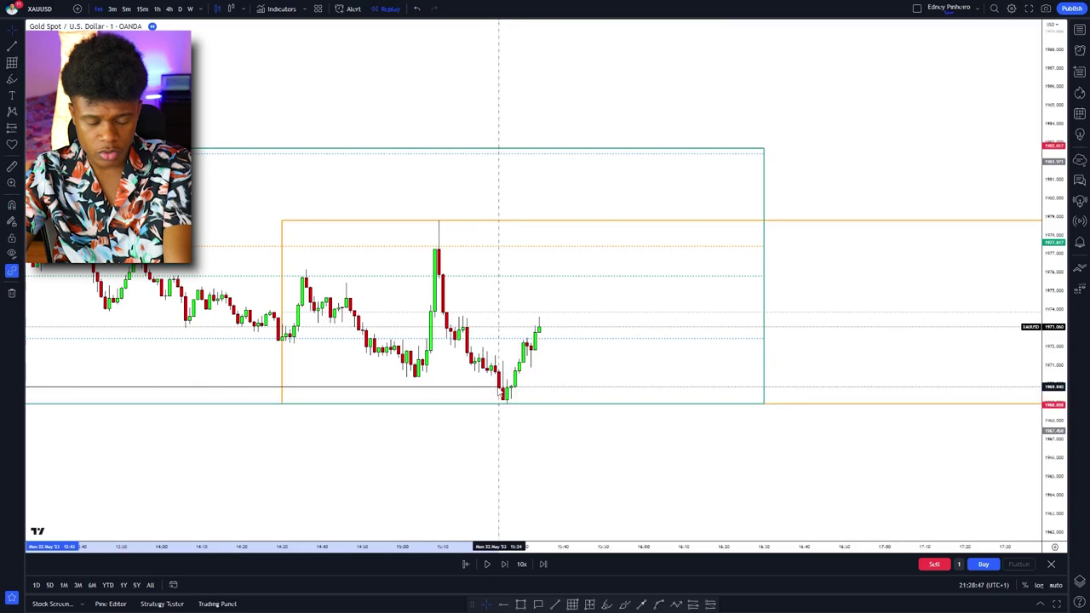
Step: Play the replay on to about 17:00 on 22 May and pause it
click(488, 564)
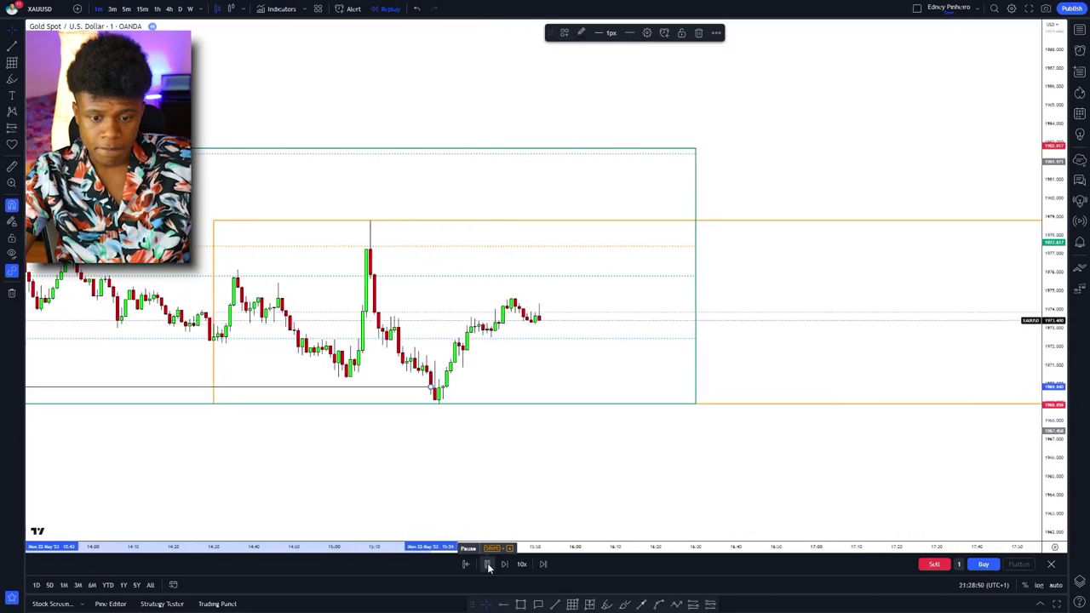
scroll(503, 438, down, 5)
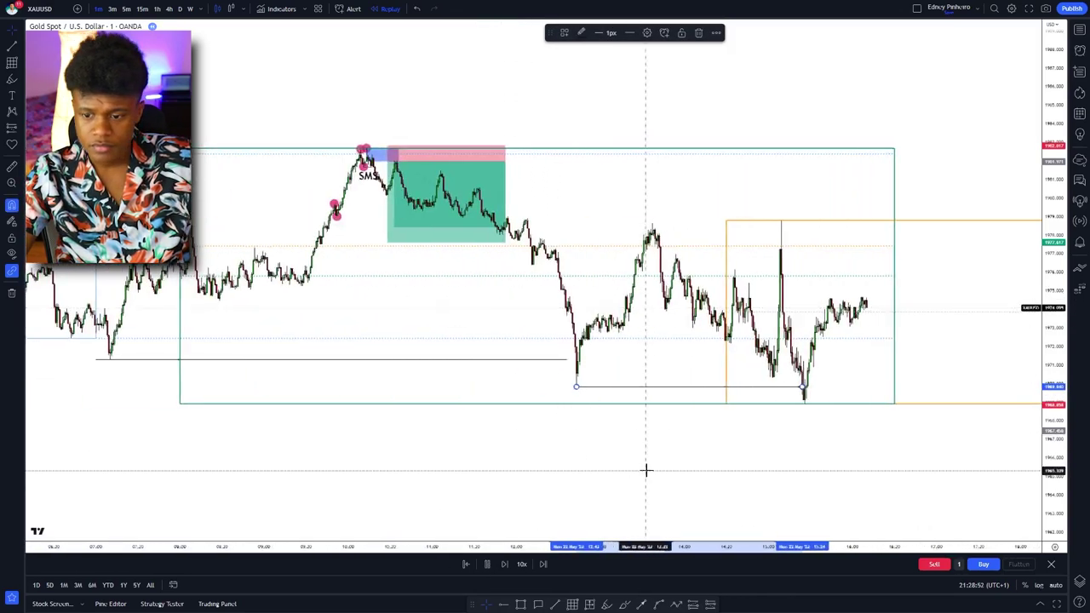
scroll(646, 470, down, 3)
drag(812, 449, 498, 450)
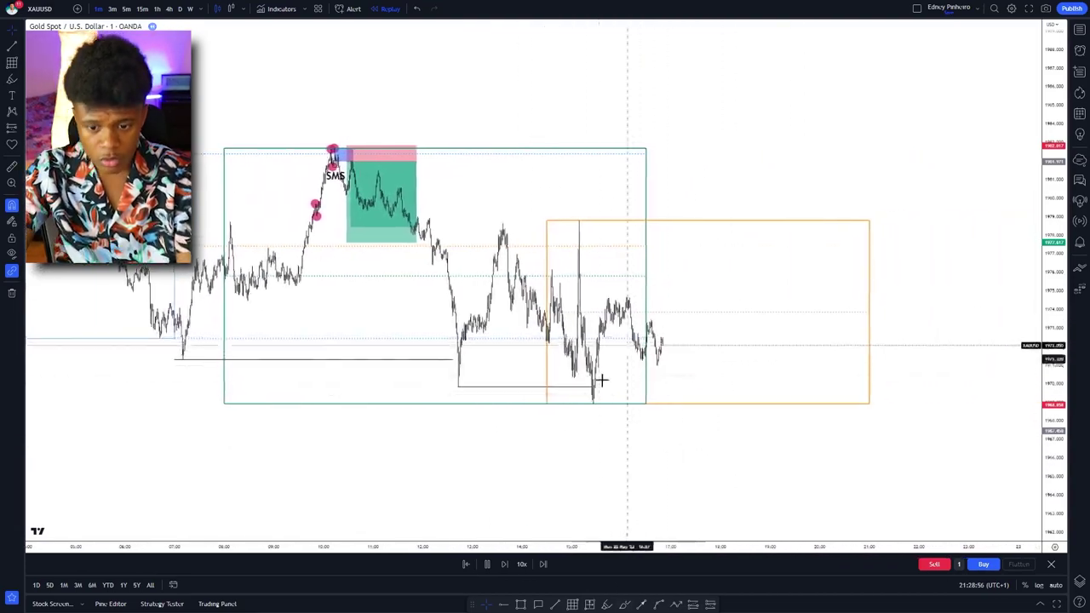
click(486, 563)
Step: Switch to the 15-minute timeframe and step the replay forward bar by bar to about 18:45 on 22 May
click(141, 9)
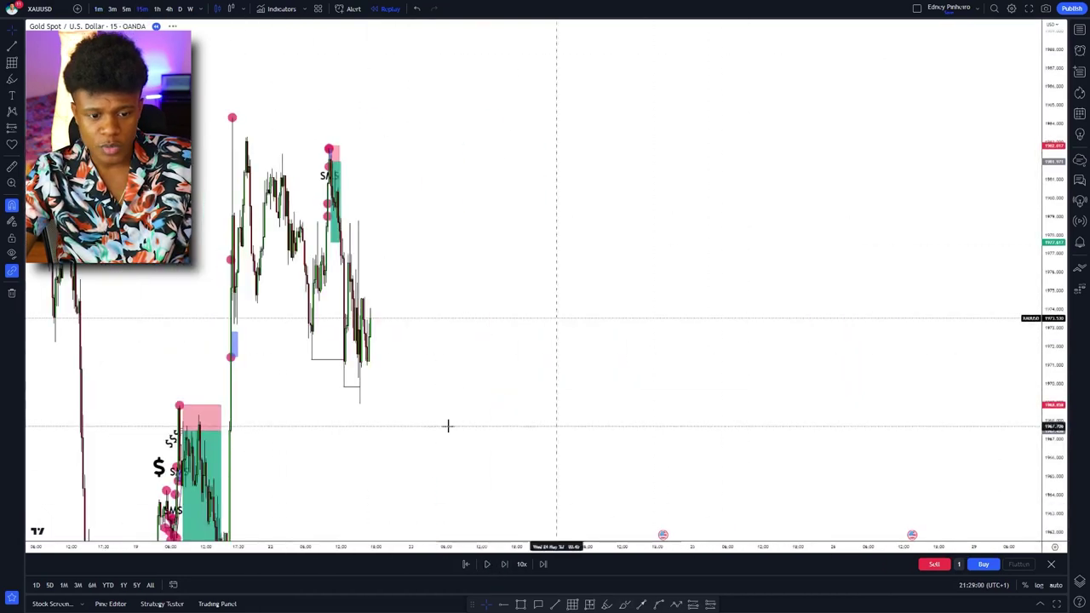
drag(341, 478, 722, 430)
scroll(723, 431, up, 5)
drag(591, 416, 796, 399)
scroll(610, 525, up, 3)
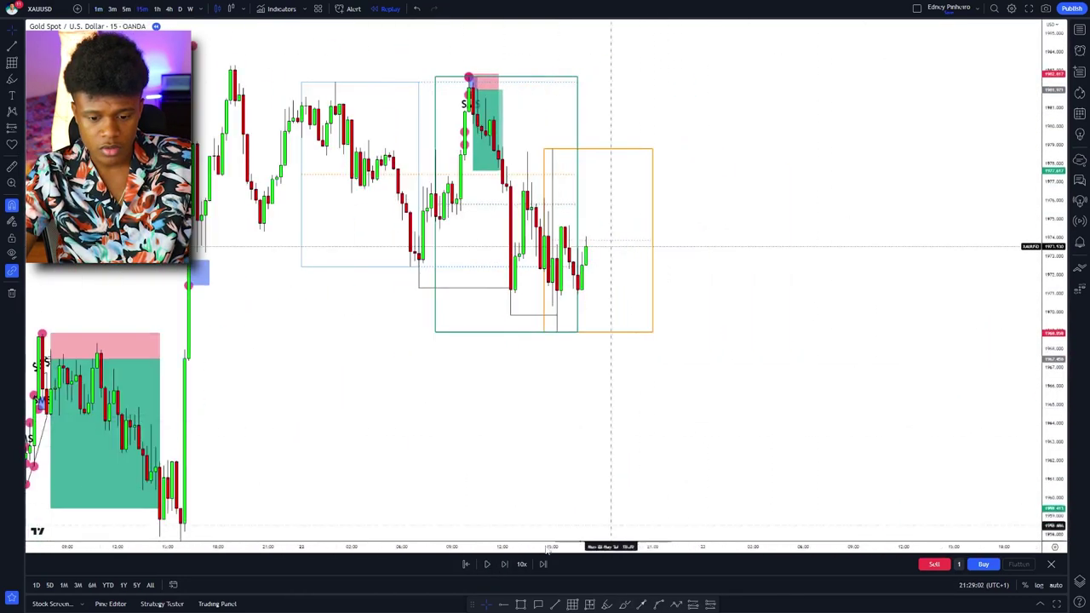
click(504, 567)
click(504, 566)
click(504, 566)
click(504, 566)
click(504, 567)
click(504, 566)
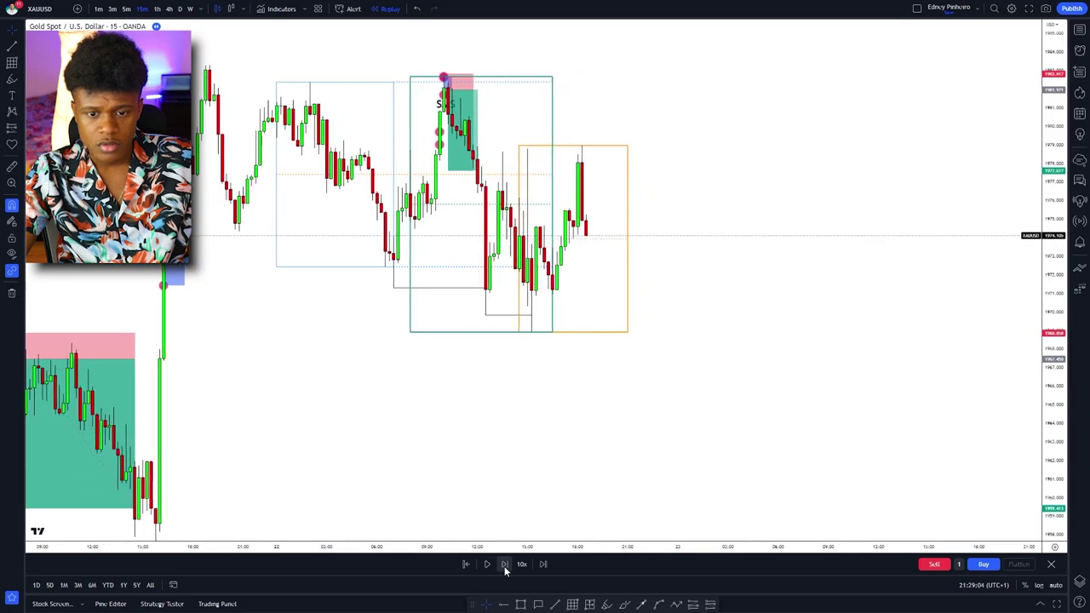
click(503, 565)
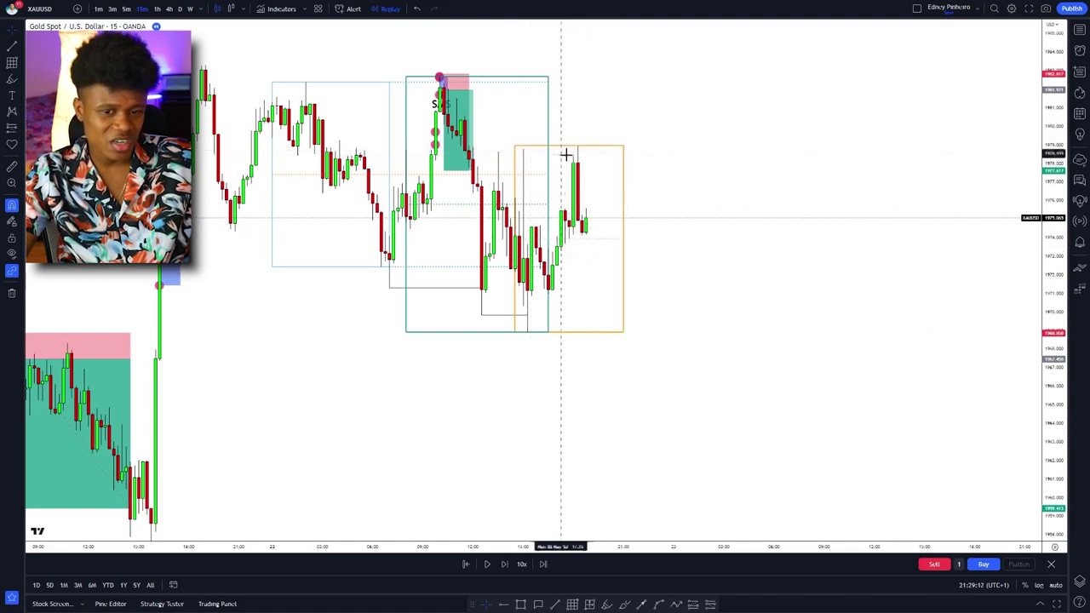
Step: Step the 15-minute replay forward to about 02:00 on 23 May
click(508, 567)
click(507, 567)
click(506, 567)
click(506, 567)
click(507, 567)
click(506, 567)
click(506, 566)
click(507, 566)
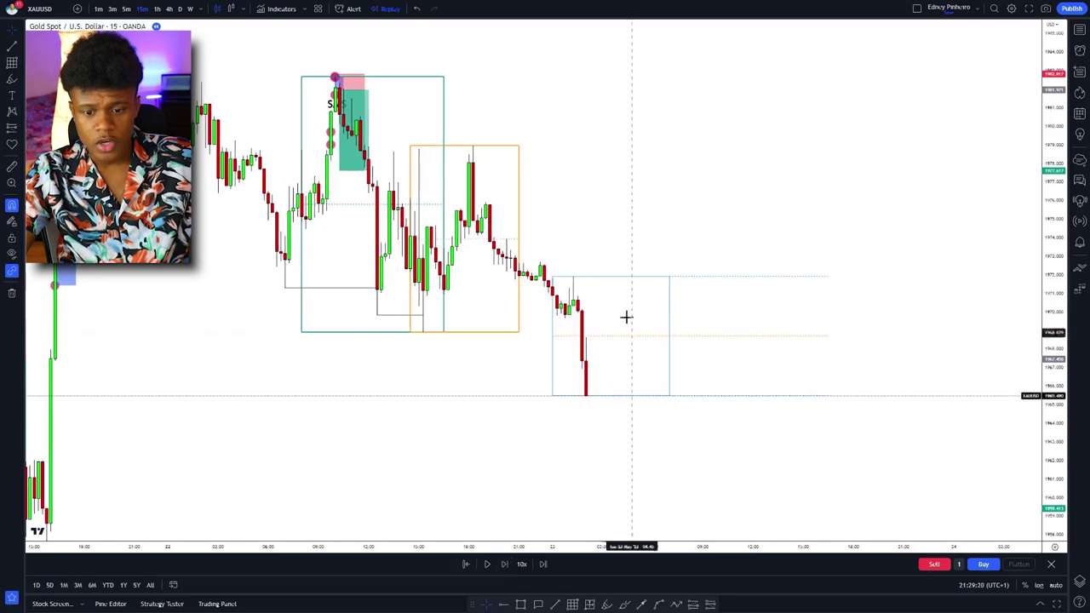
Step: Play the 15-minute replay through the rest of the Asian session to about 08:30 on 23 May and pause it
scroll(562, 370, up, 3)
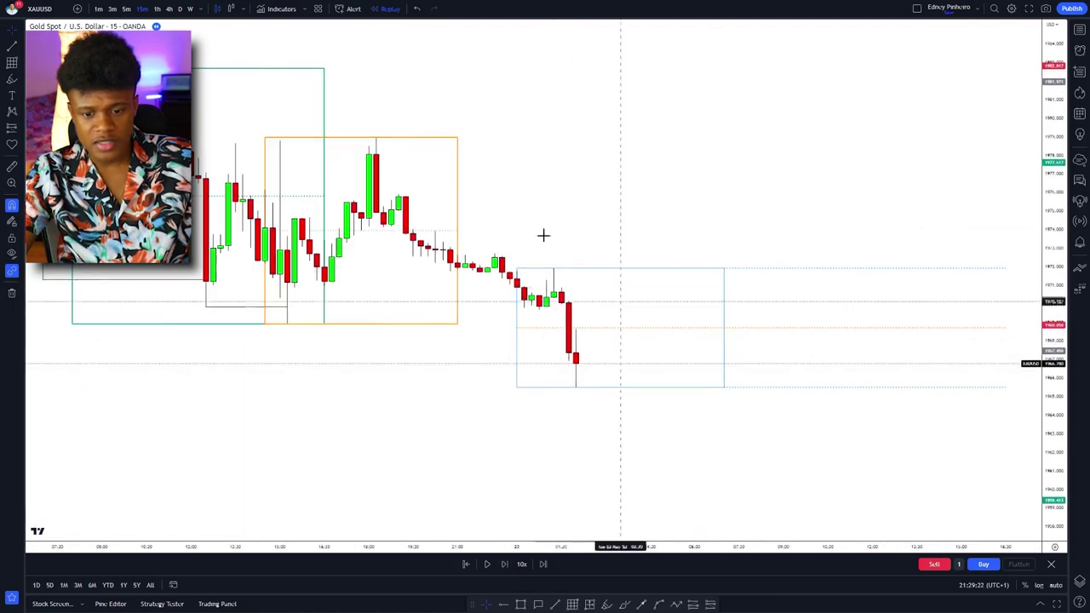
click(488, 564)
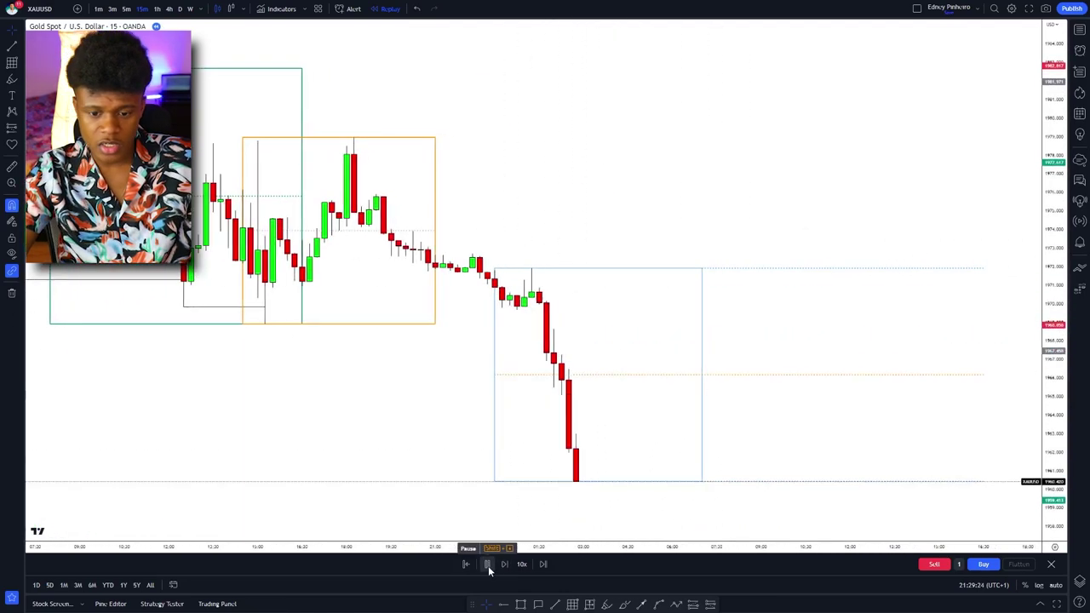
click(488, 564)
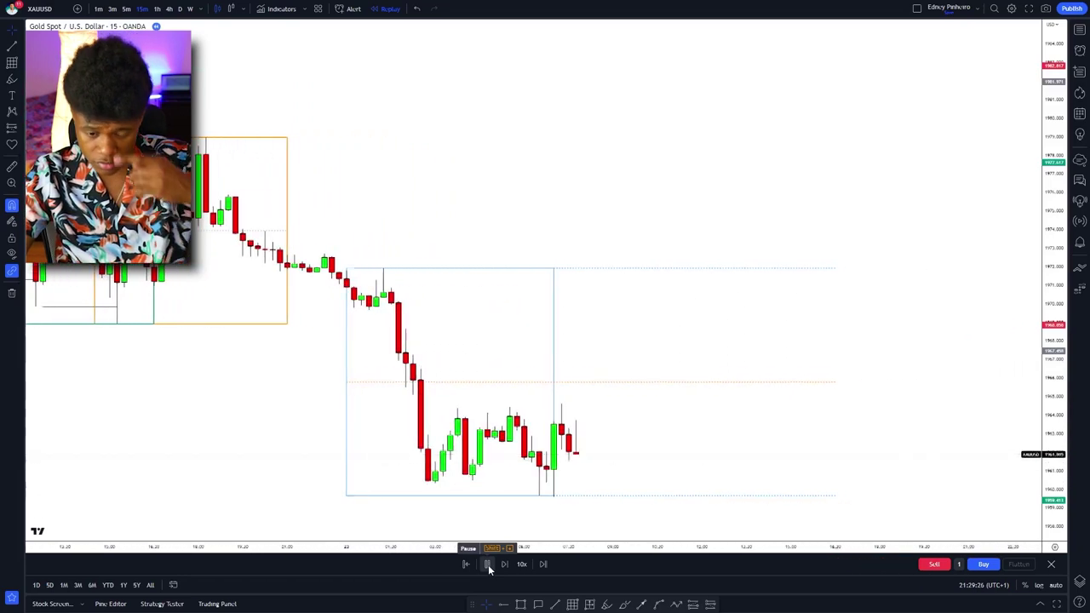
Step: Extend the blue zone just below the Imbalance line to about 23:00 on 23 May
scroll(749, 392, down, 6)
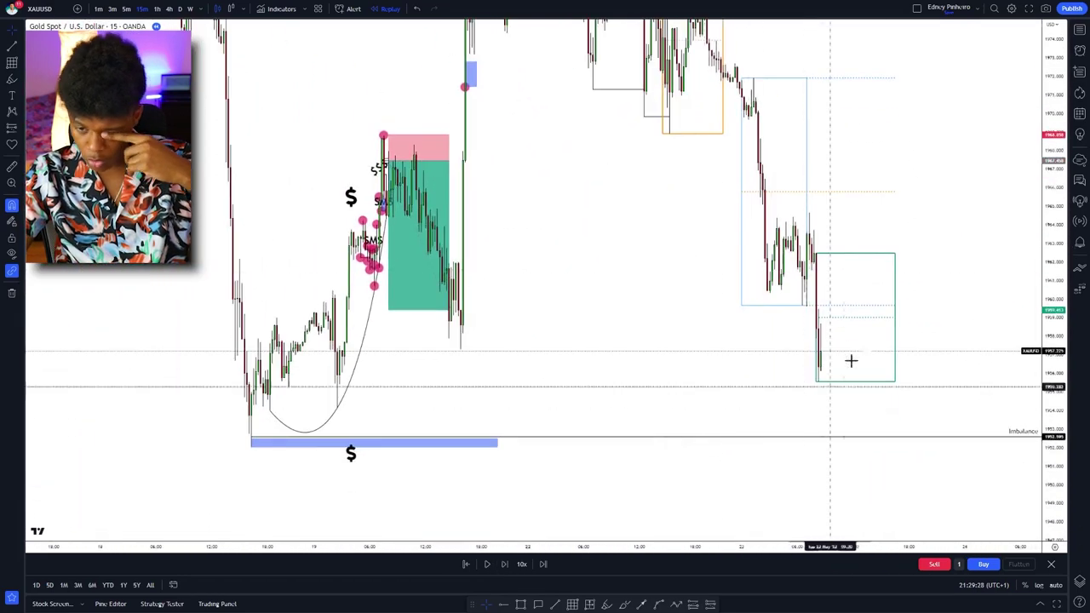
drag(1050, 258, 1050, 473)
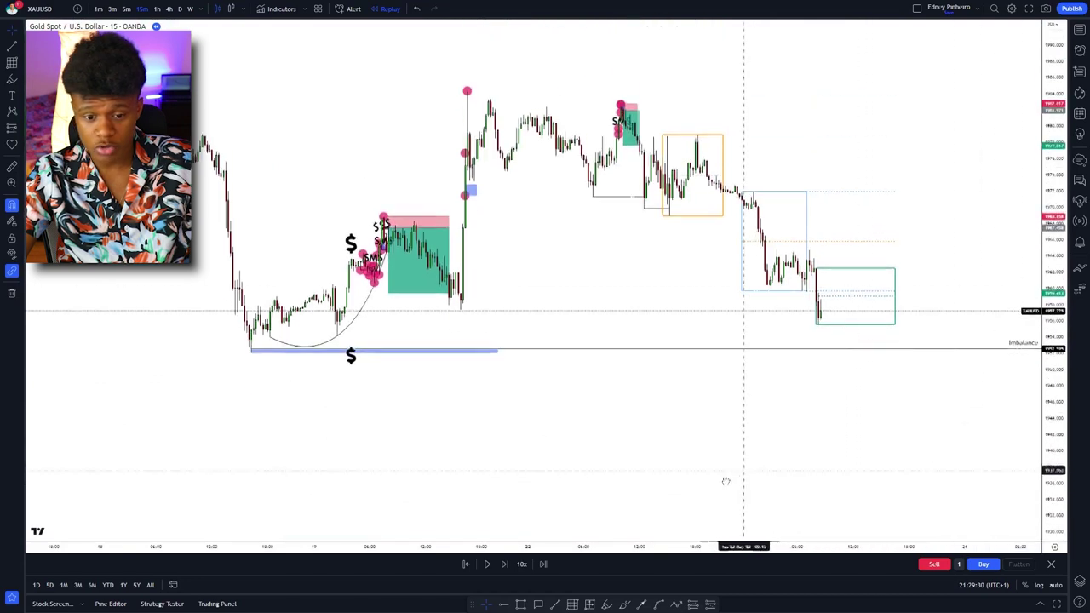
drag(788, 440, 763, 433)
drag(1049, 509, 1050, 280)
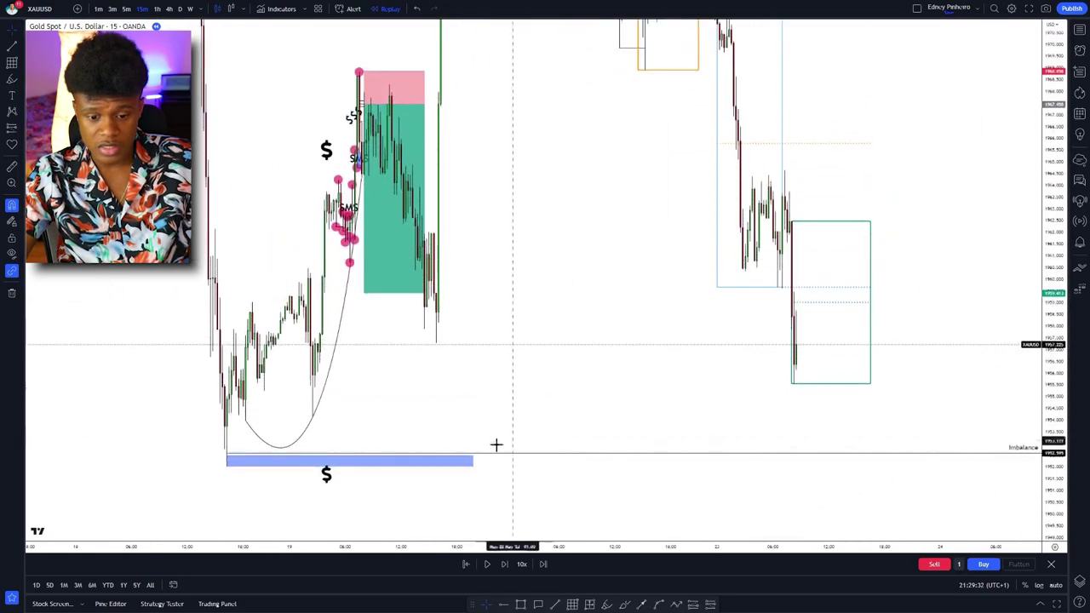
drag(473, 453, 931, 453)
Step: Draw a rectangle zone between about 1959.4 and 1957.3 from 15:45 on 19 May to 09:00 on 23 May
drag(644, 339, 700, 354)
drag(1048, 258, 1049, 519)
drag(752, 435, 658, 479)
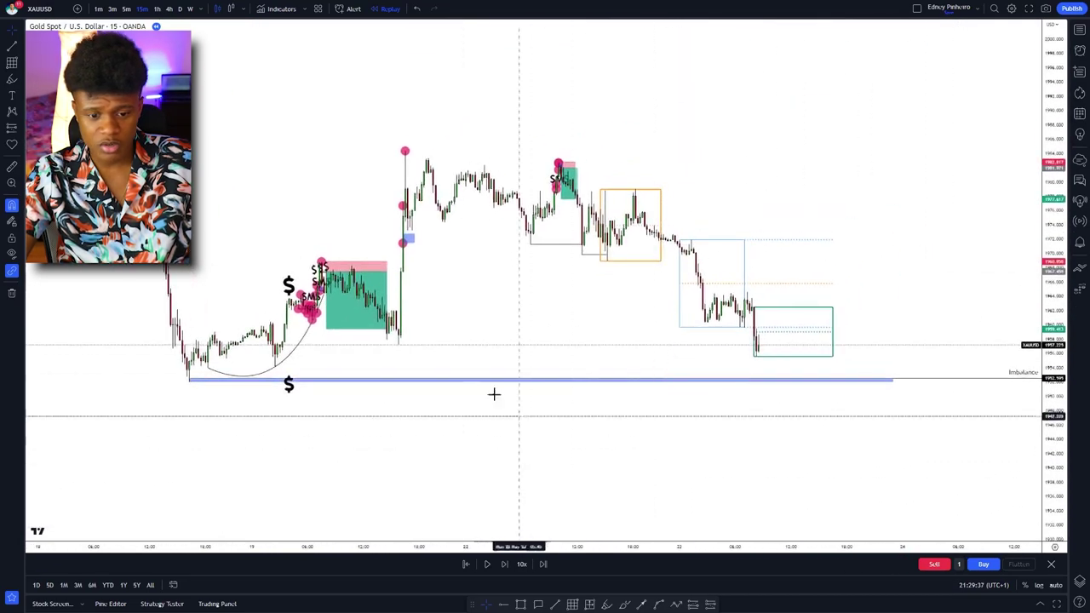
click(522, 605)
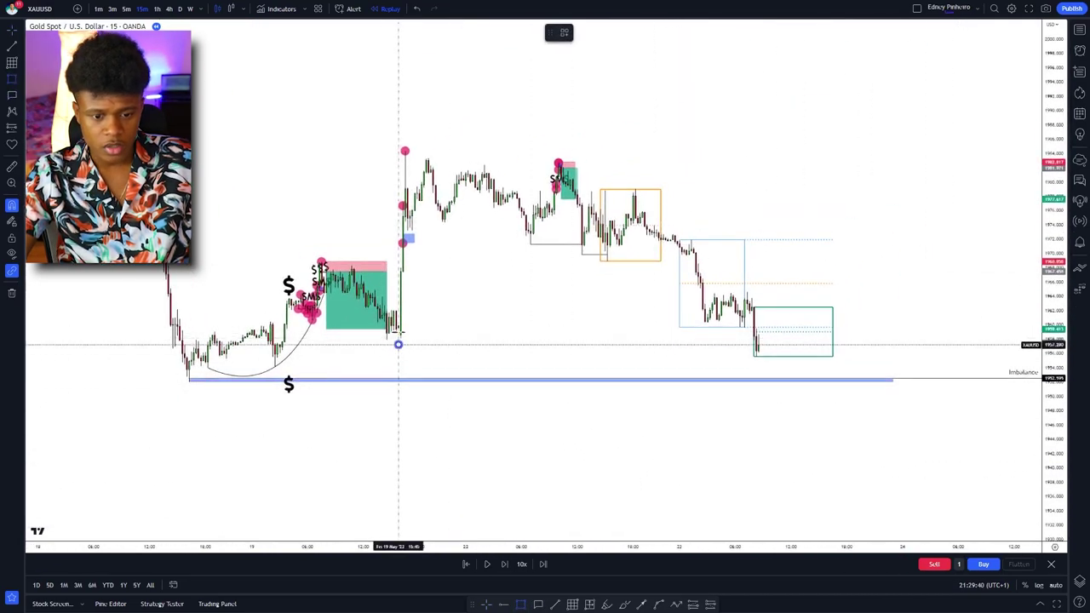
click(398, 329)
drag(400, 337, 732, 337)
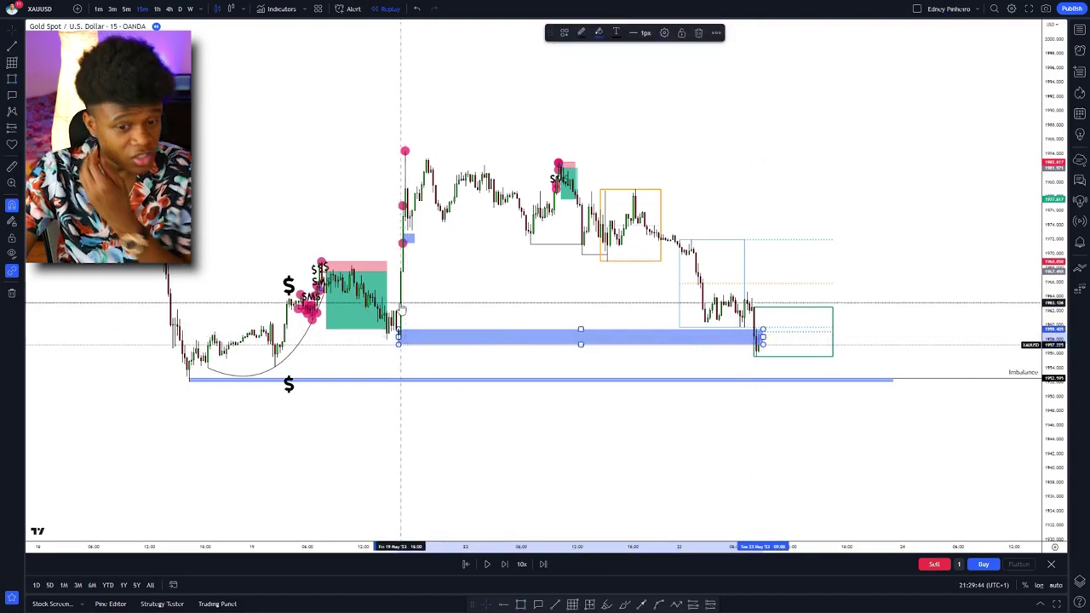
Step: Examine the new zone from its 19 May origin to the price reaction on 23 May
scroll(401, 301, up, 1)
drag(400, 293, 444, 292)
scroll(444, 292, up, 2)
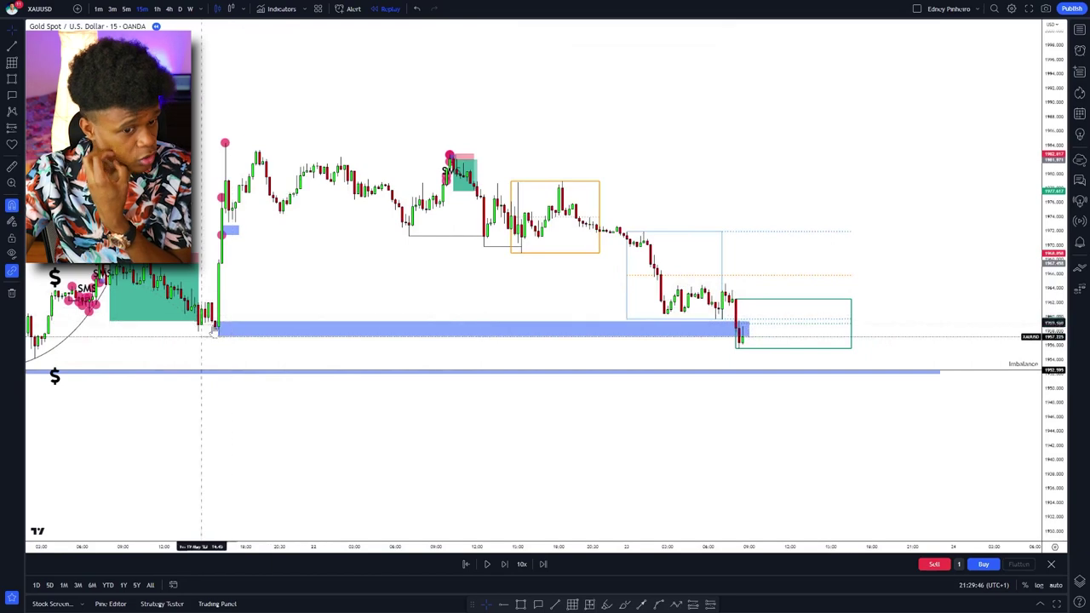
drag(278, 301, 311, 301)
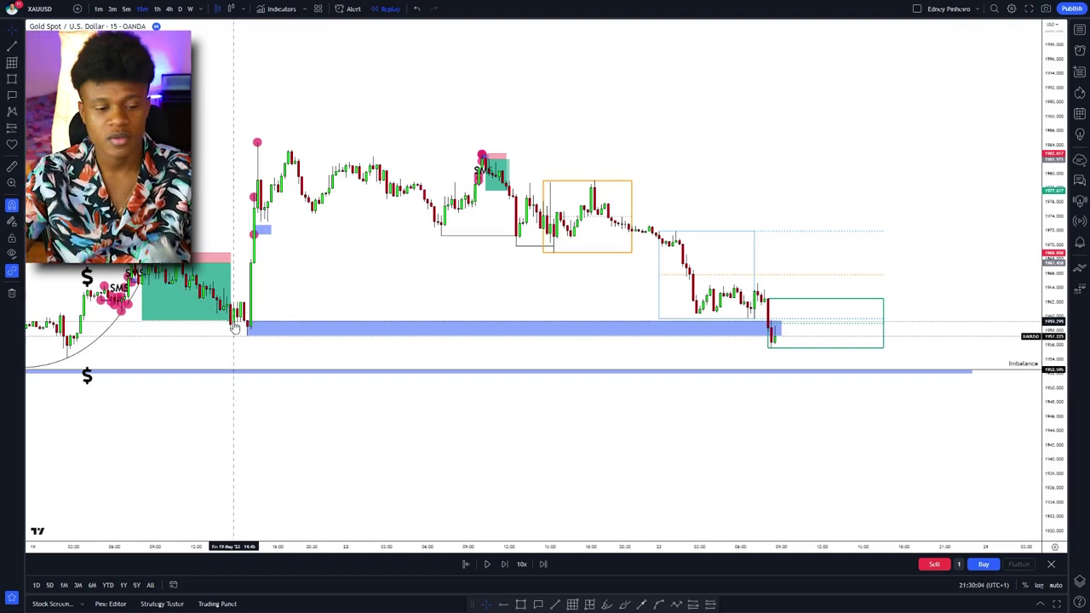
drag(414, 274, 533, 286)
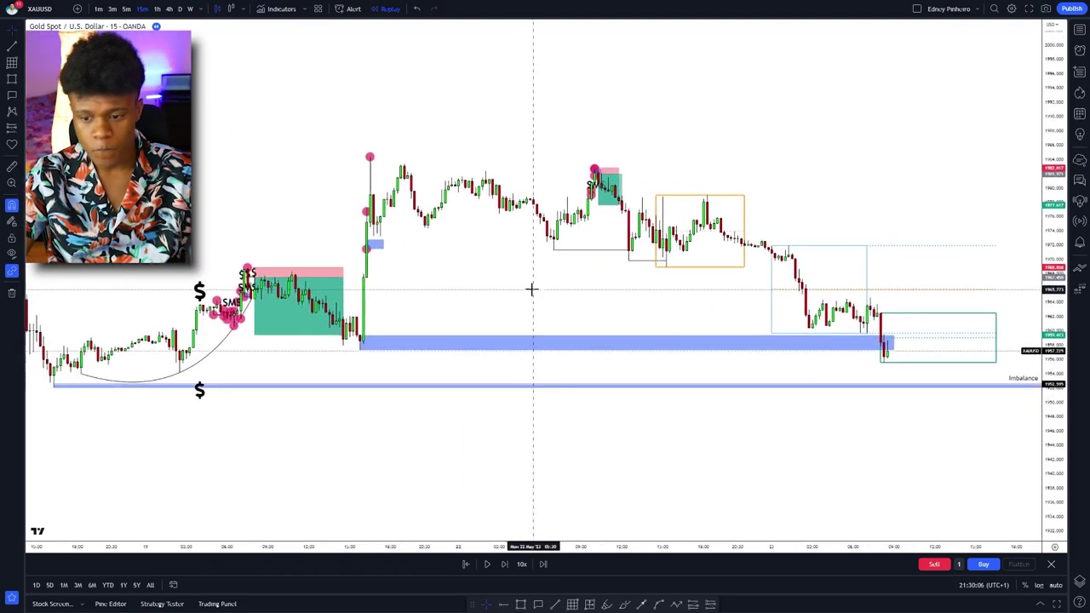
scroll(596, 298, up, 4)
drag(934, 299, 864, 293)
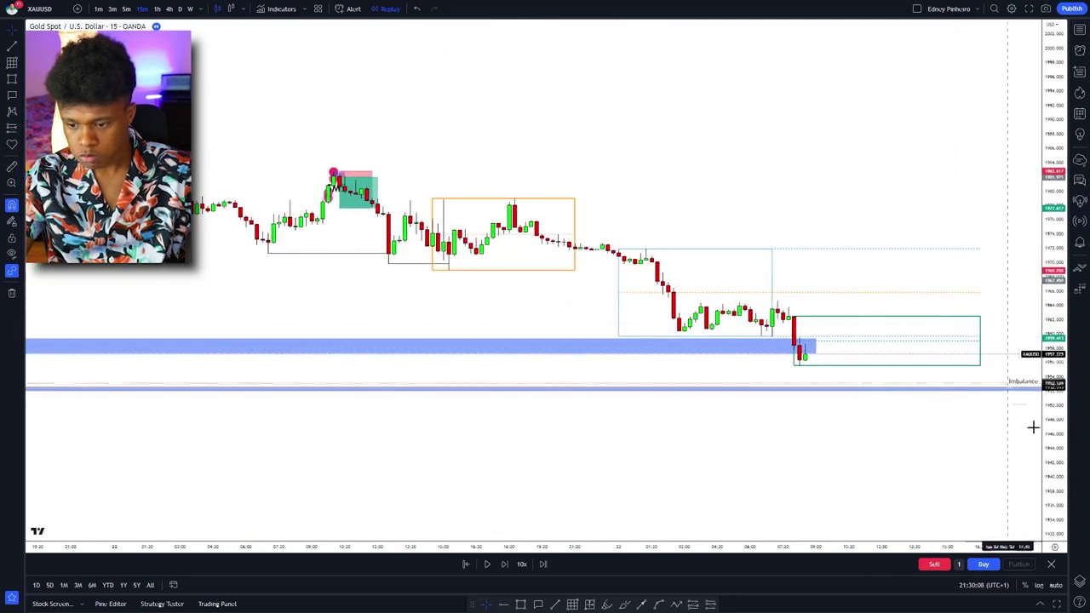
Step: Advance the replay by one 15-minute bar and frame the 23 May price action around the two blue zones
drag(1053, 428, 1053, 200)
drag(847, 310, 793, 242)
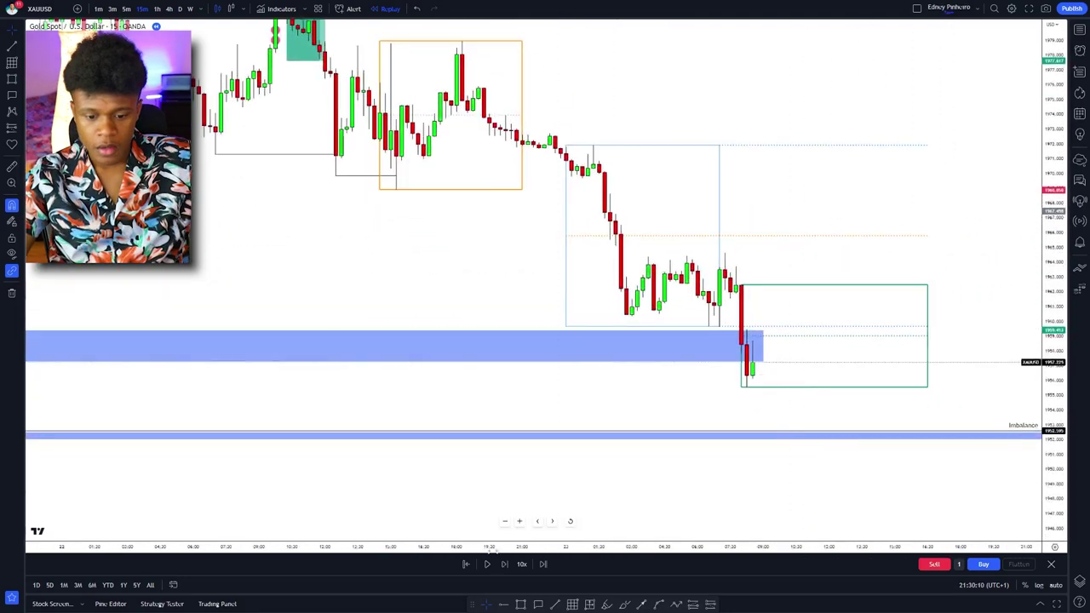
click(502, 567)
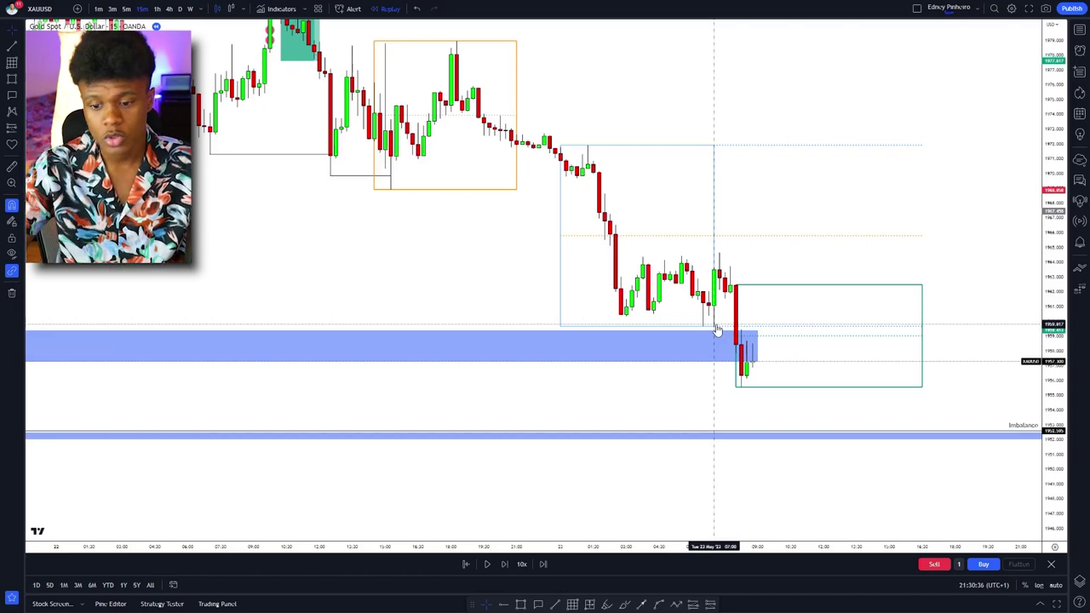
scroll(788, 328, up, 3)
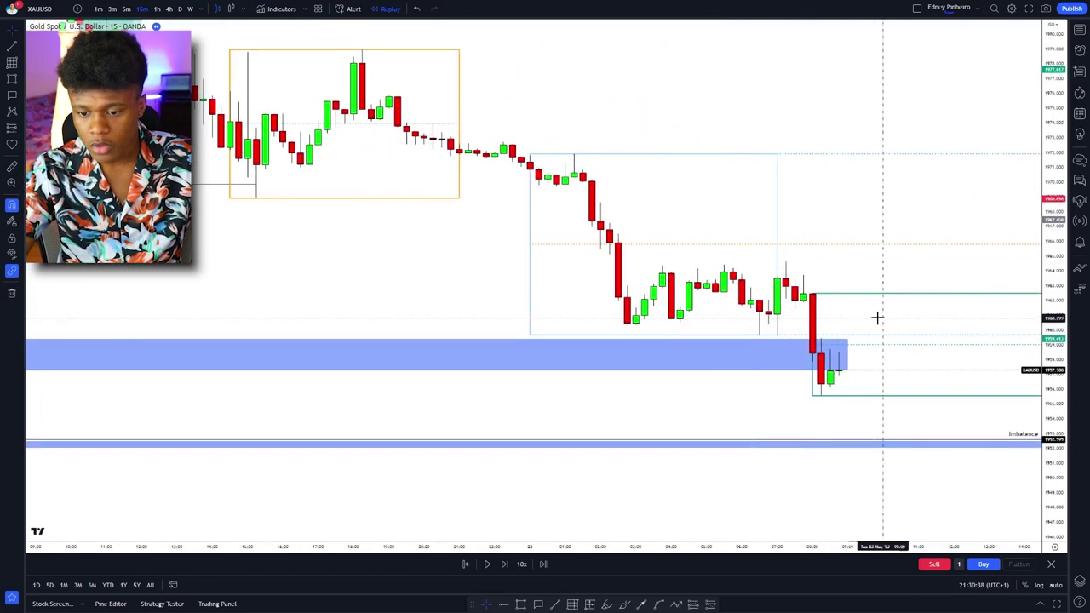
Step: Switch the XAUUSD replay chart from the 15-minute to the 1-minute timeframe
drag(1055, 490, 1016, 401)
scroll(817, 362, up, 3)
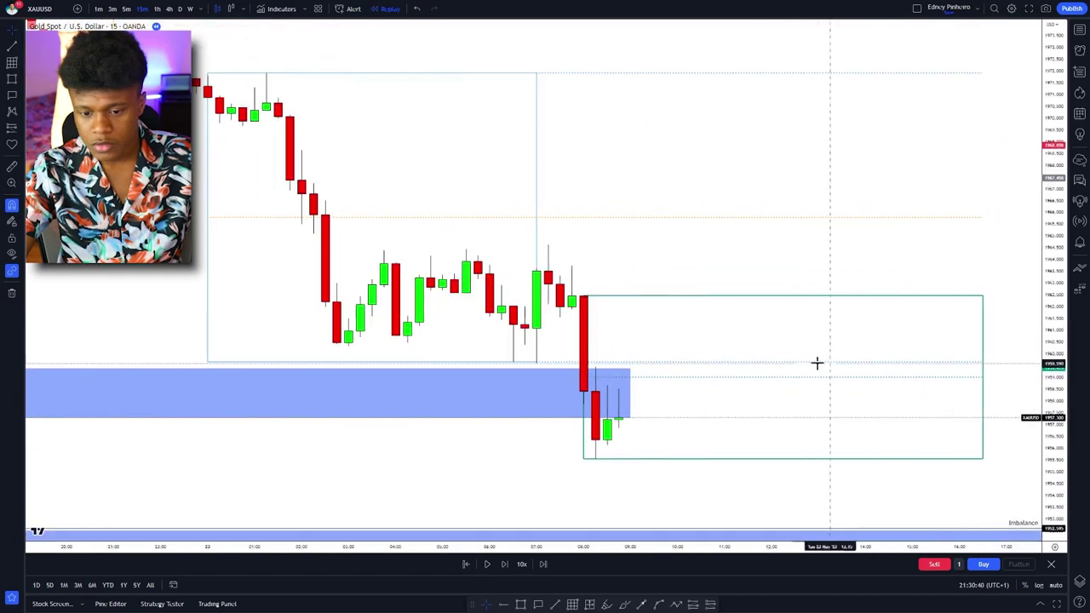
drag(754, 350, 747, 298)
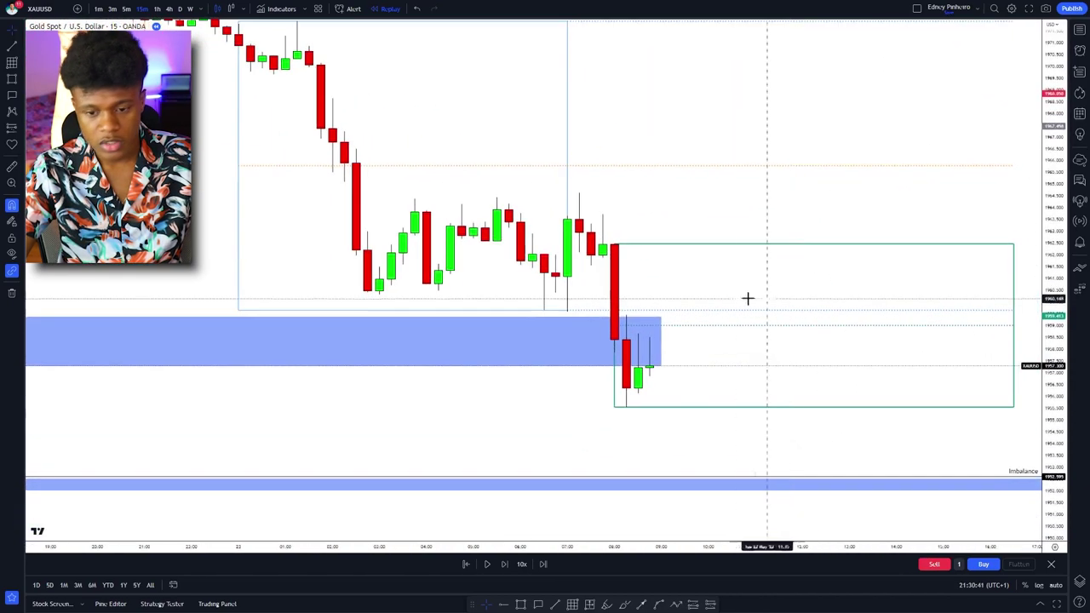
click(99, 8)
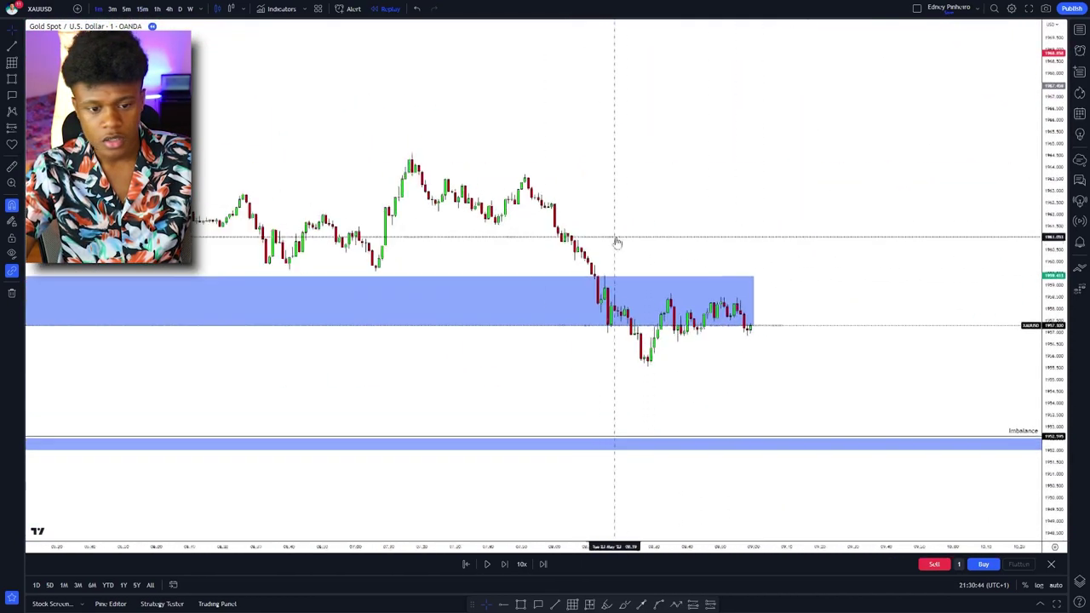
Step: Delete the blue zone rectangle that overlaps the latest candles, keeping the Imbalance zone
scroll(614, 239, down, 5)
drag(1053, 465, 1014, 305)
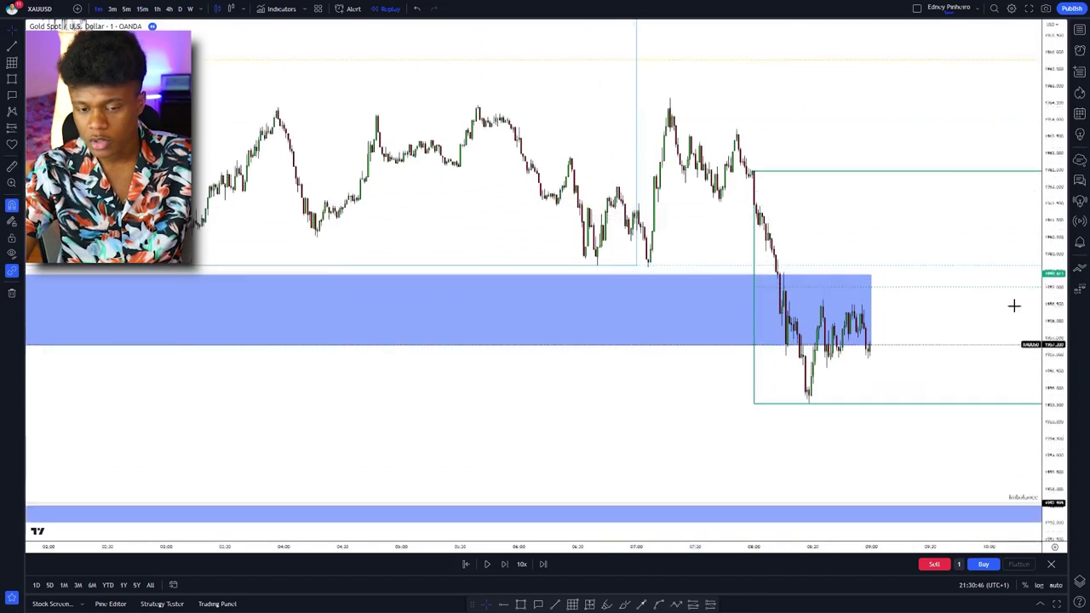
scroll(659, 236, up, 3)
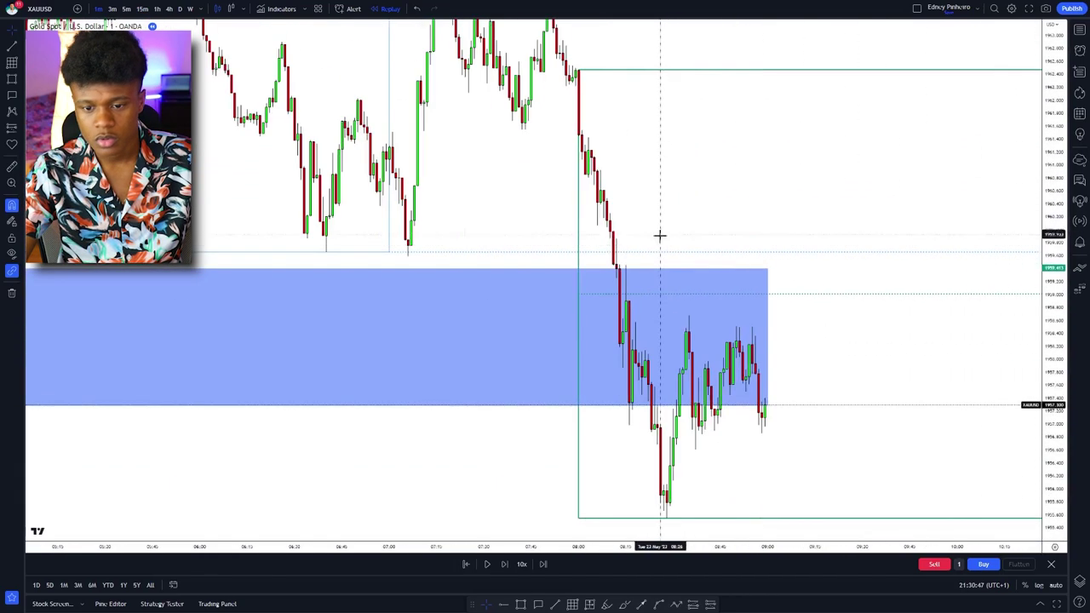
click(633, 275)
key(Delete)
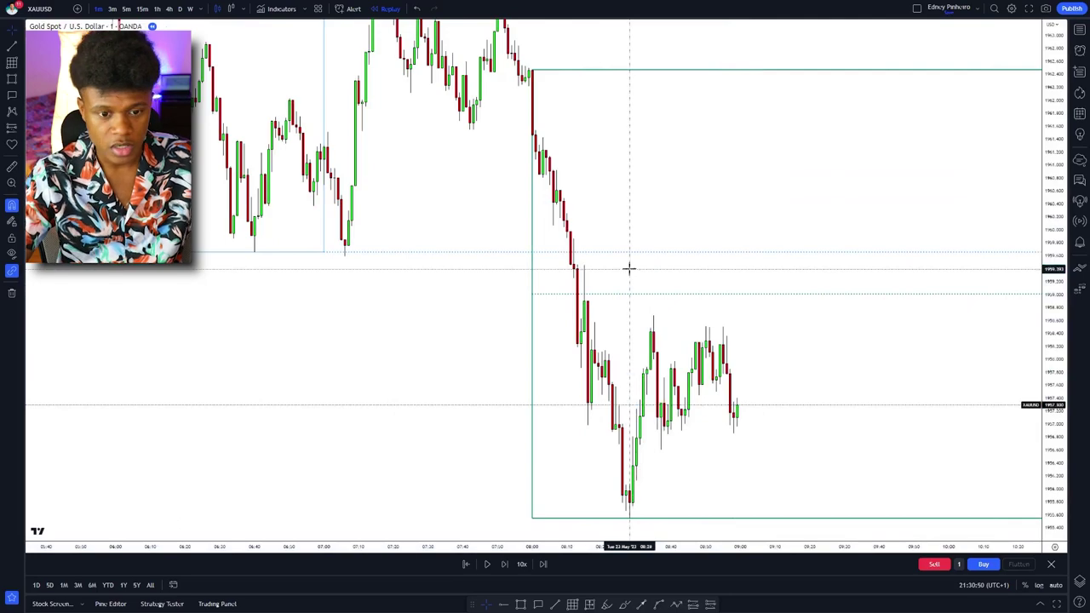
Step: Draw a short horizontal trend line at about 1956.07 from the 08:27 candle's high to the 08:29 candle
drag(290, 307, 596, 309)
scroll(596, 298, up, 4)
drag(730, 292, 668, 300)
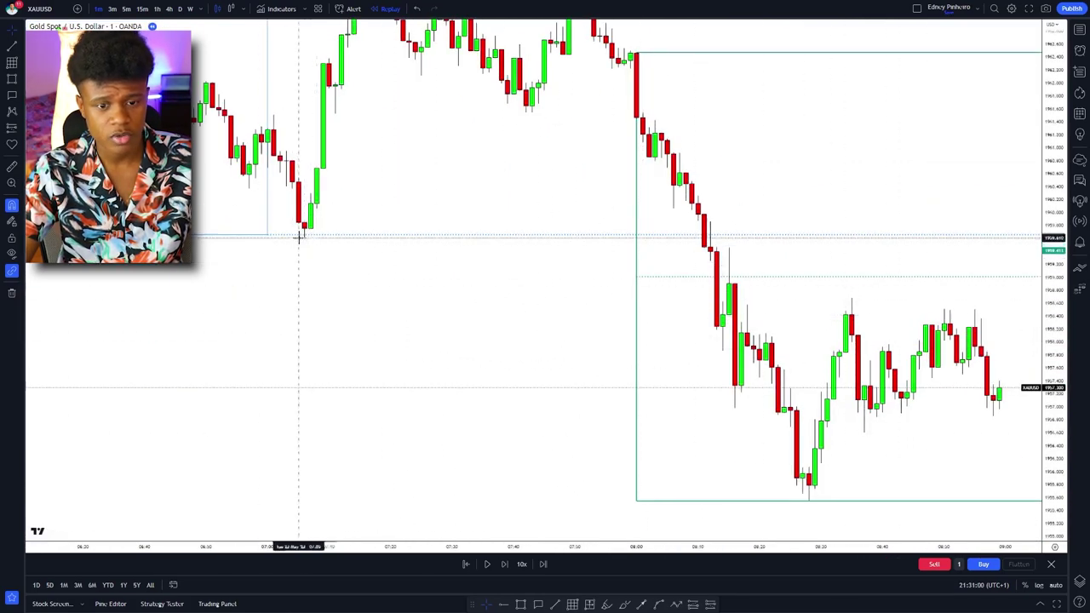
drag(314, 237, 240, 212)
drag(670, 346, 516, 349)
scroll(515, 349, up, 1)
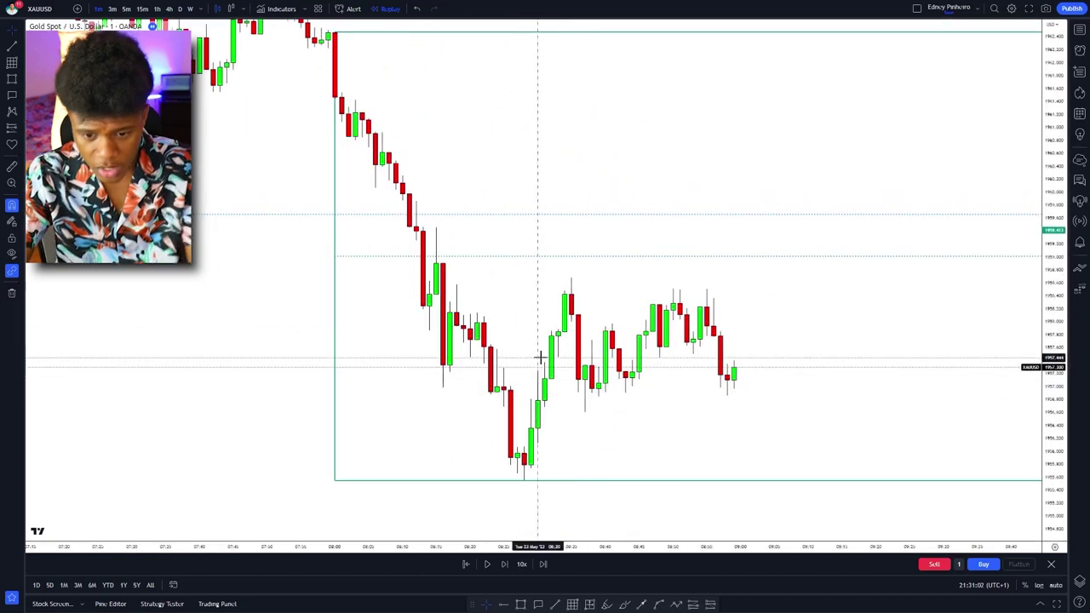
click(556, 605)
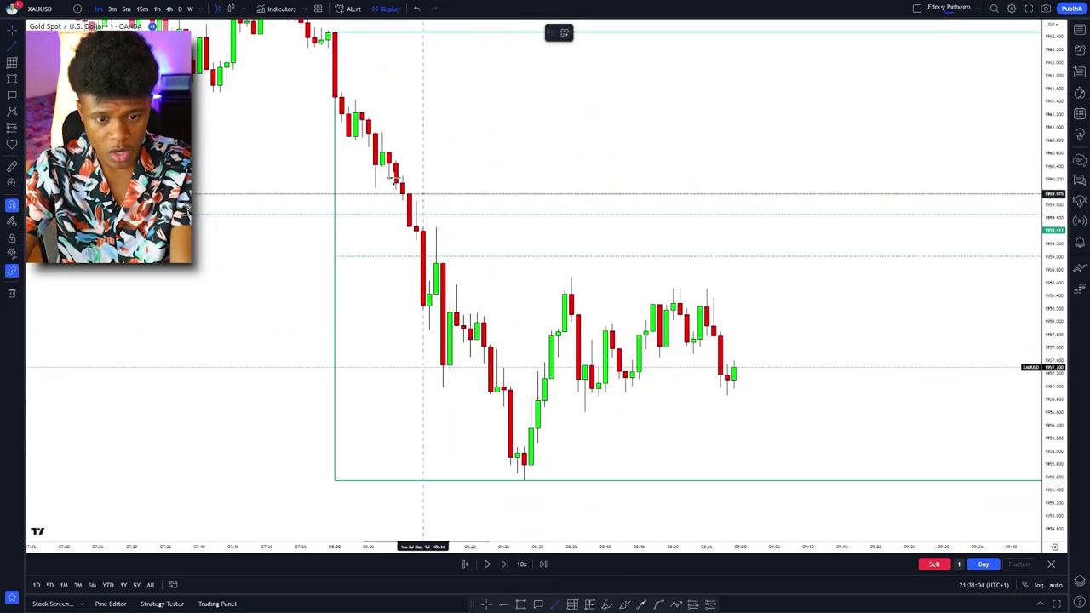
click(560, 341)
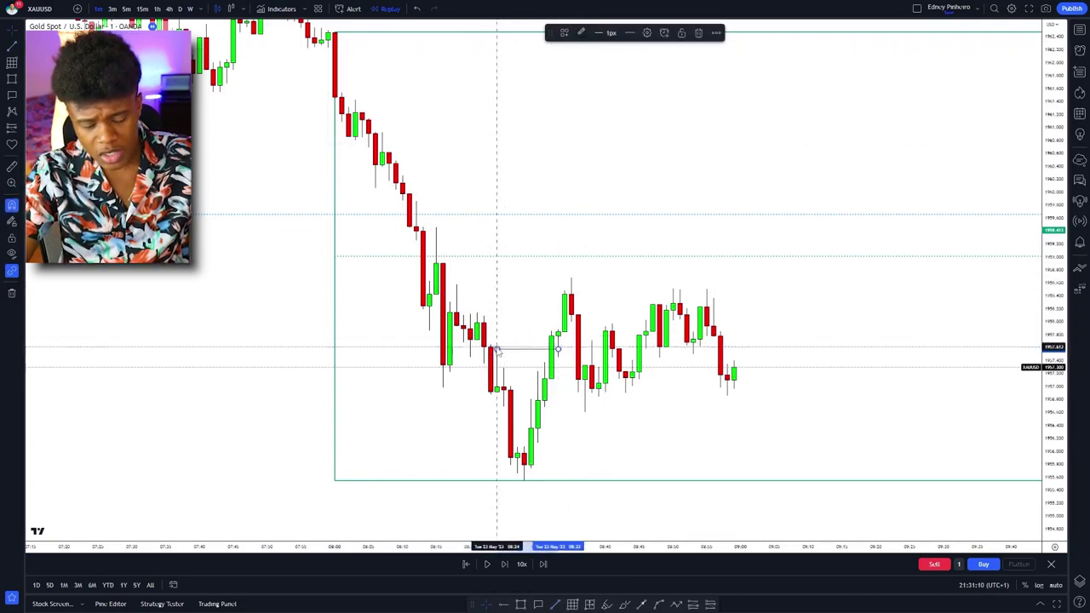
click(516, 447)
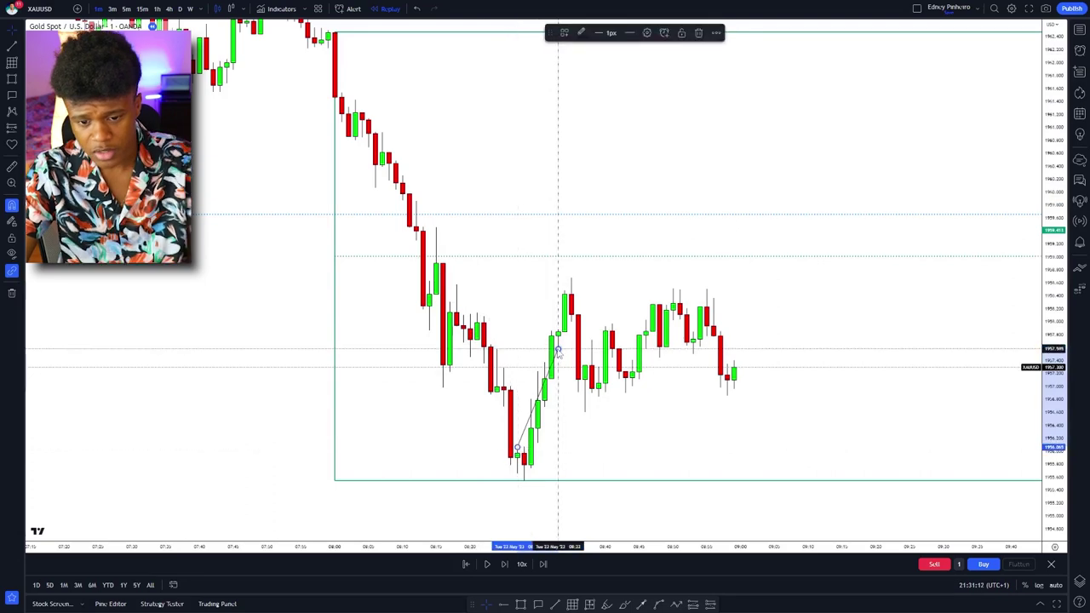
drag(558, 349, 530, 447)
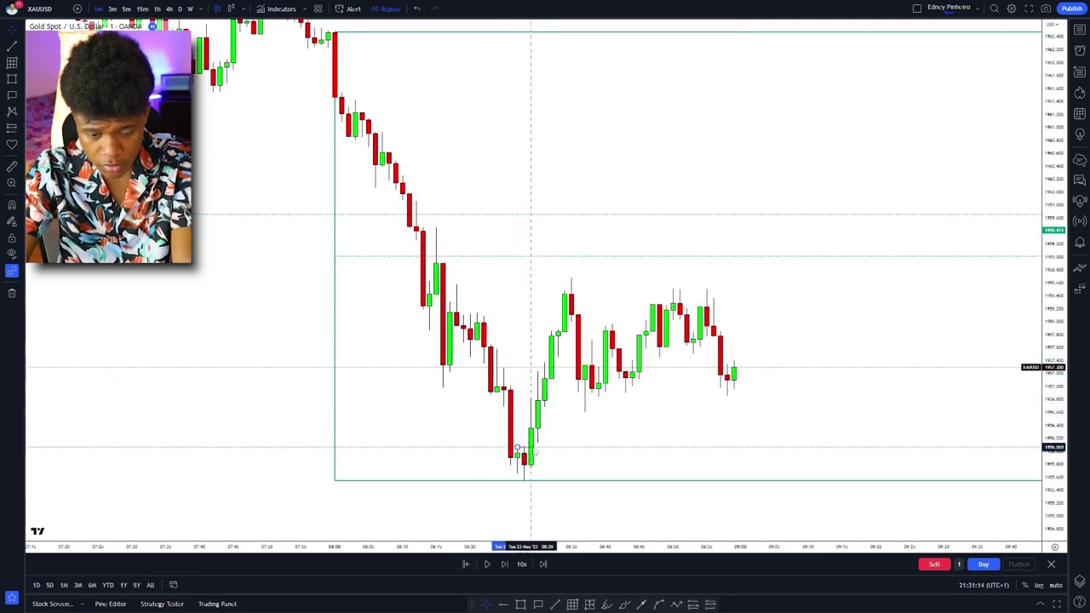
Step: Examine the candle bodies and wicks around the short line at the session low
drag(606, 447, 934, 376)
scroll(934, 376, up, 6)
drag(706, 494, 587, 402)
drag(1053, 479, 1053, 183)
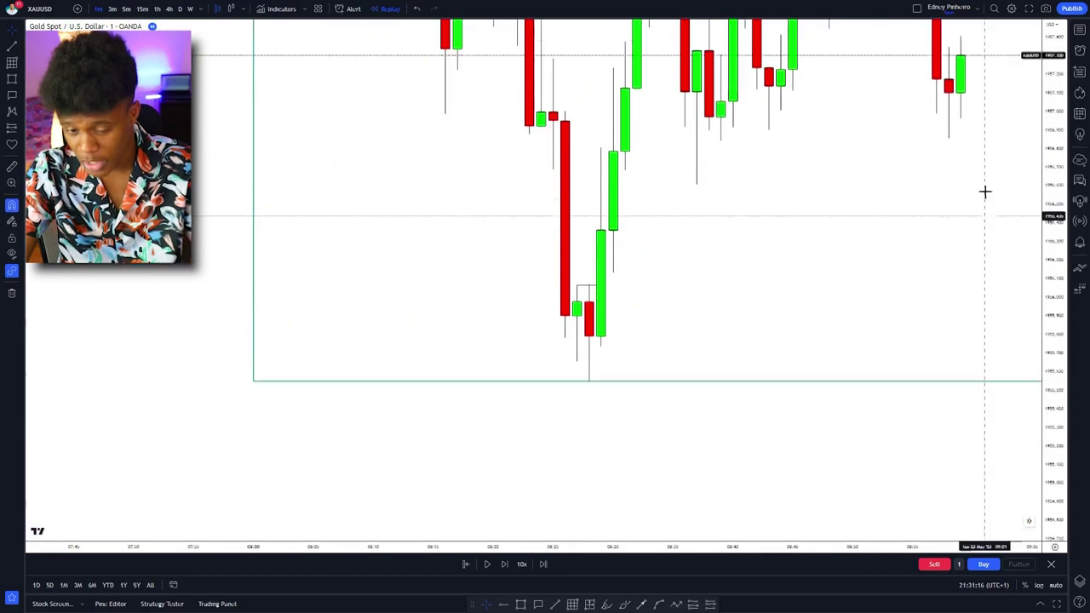
drag(835, 287, 888, 292)
scroll(744, 309, up, 4)
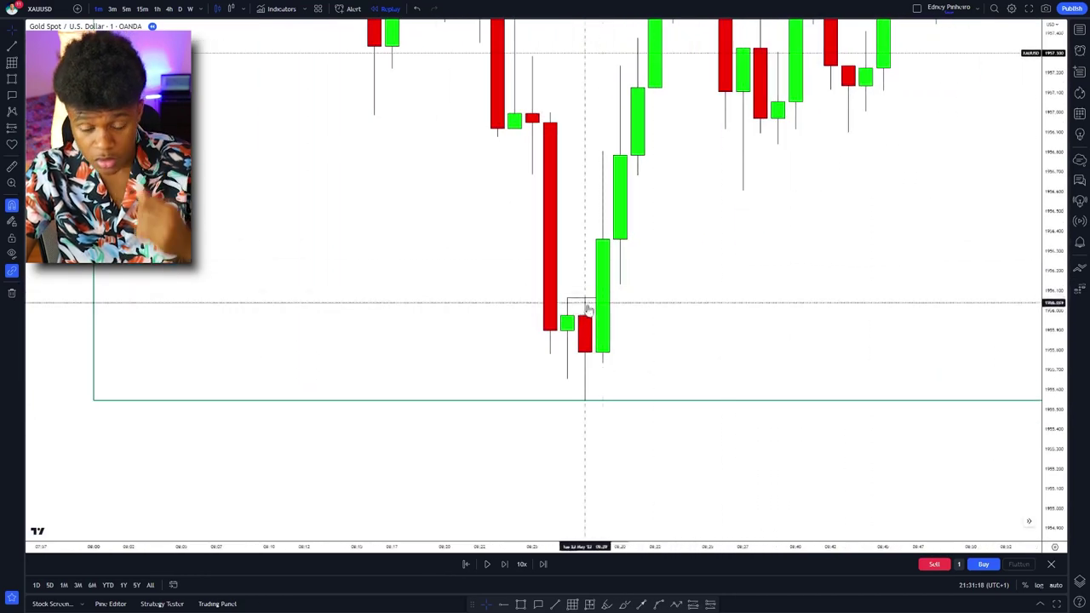
drag(315, 372, 516, 363)
scroll(516, 362, up, 7)
drag(917, 392, 916, 408)
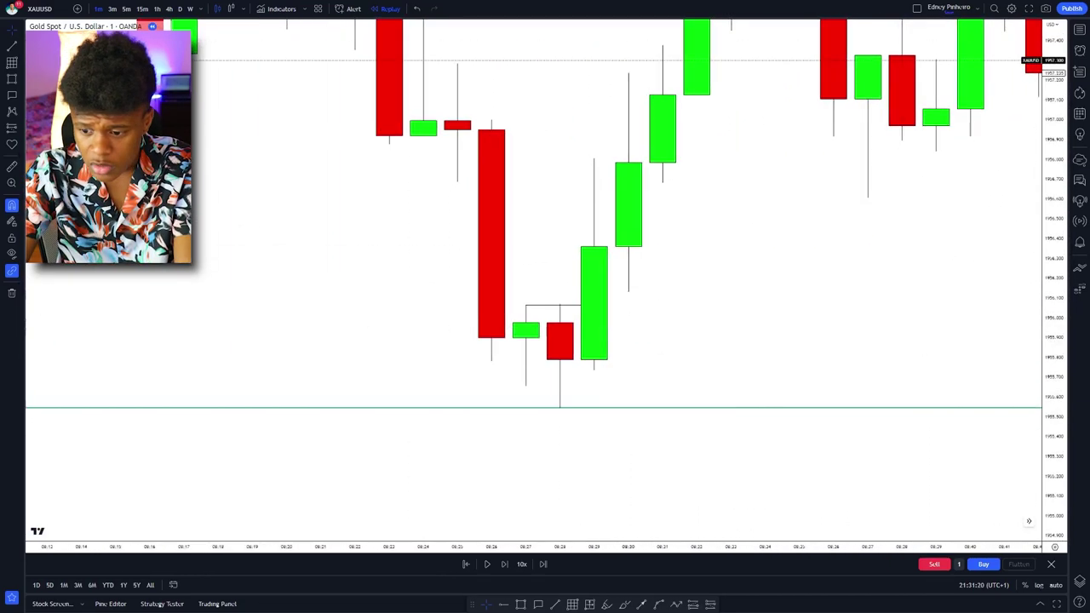
drag(1044, 498, 1044, 19)
drag(492, 372, 983, 216)
scroll(982, 216, up, 7)
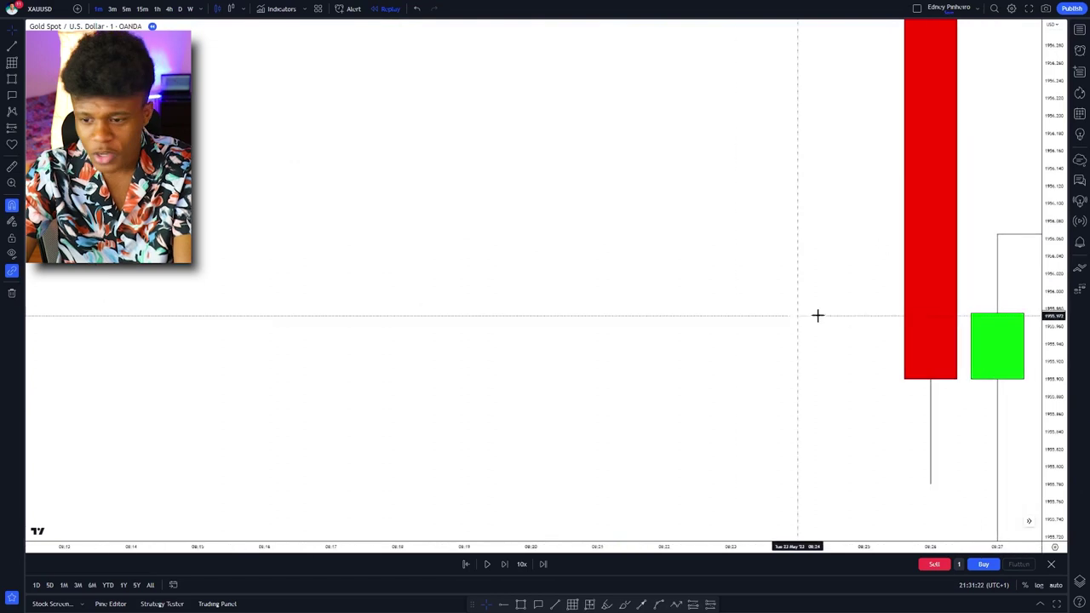
drag(817, 314, 313, 312)
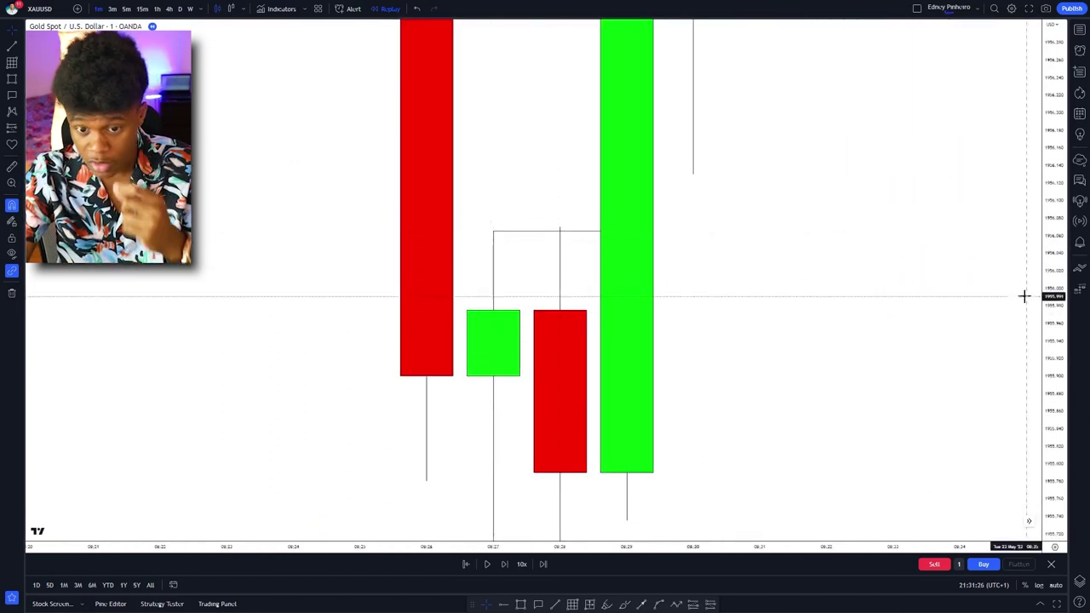
scroll(834, 369, down, 6)
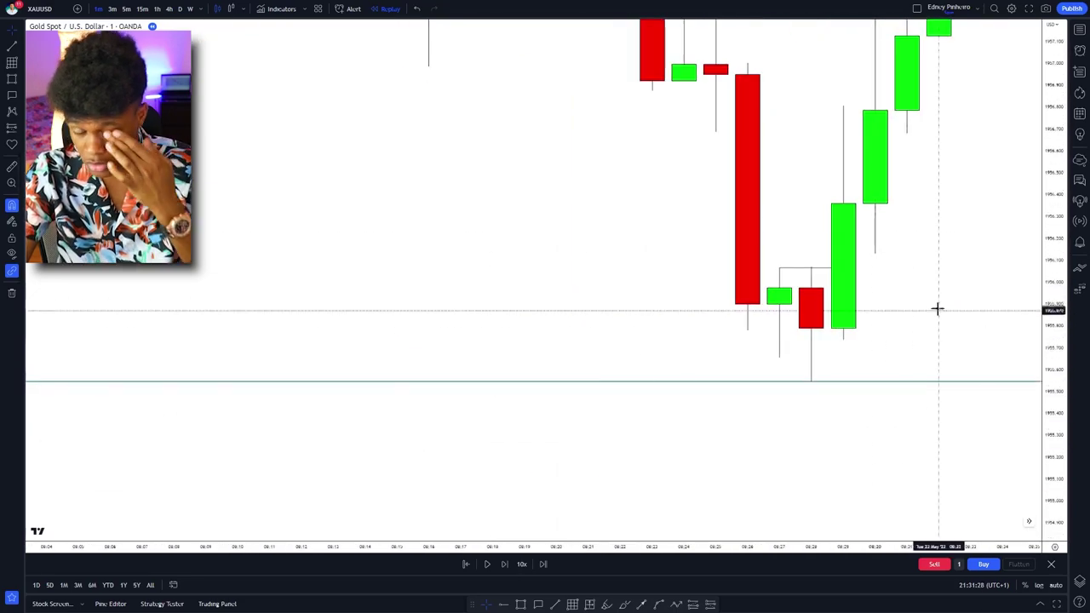
scroll(854, 355, down, 6)
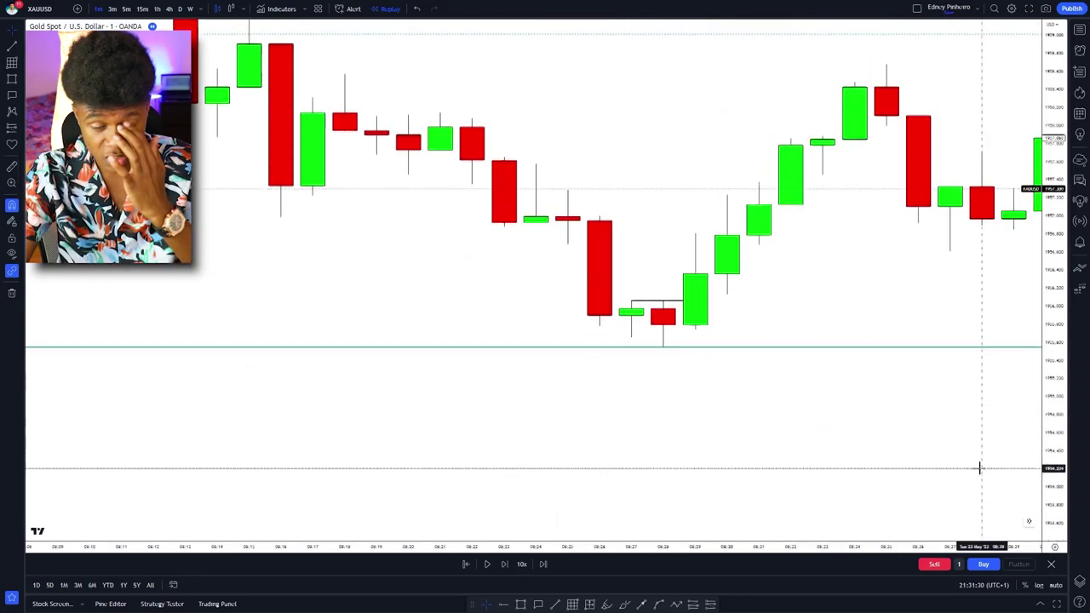
Step: Draw a horizontal trend line from the 08:24 candle's high to the 08:31 candle and apply the Choch template
drag(889, 191, 693, 305)
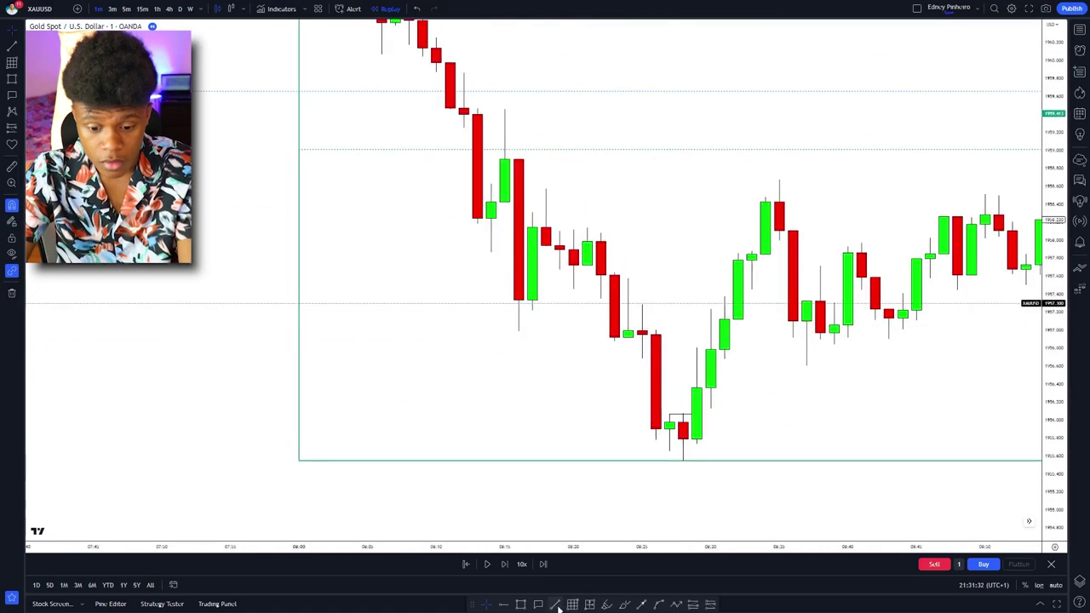
click(723, 288)
click(564, 34)
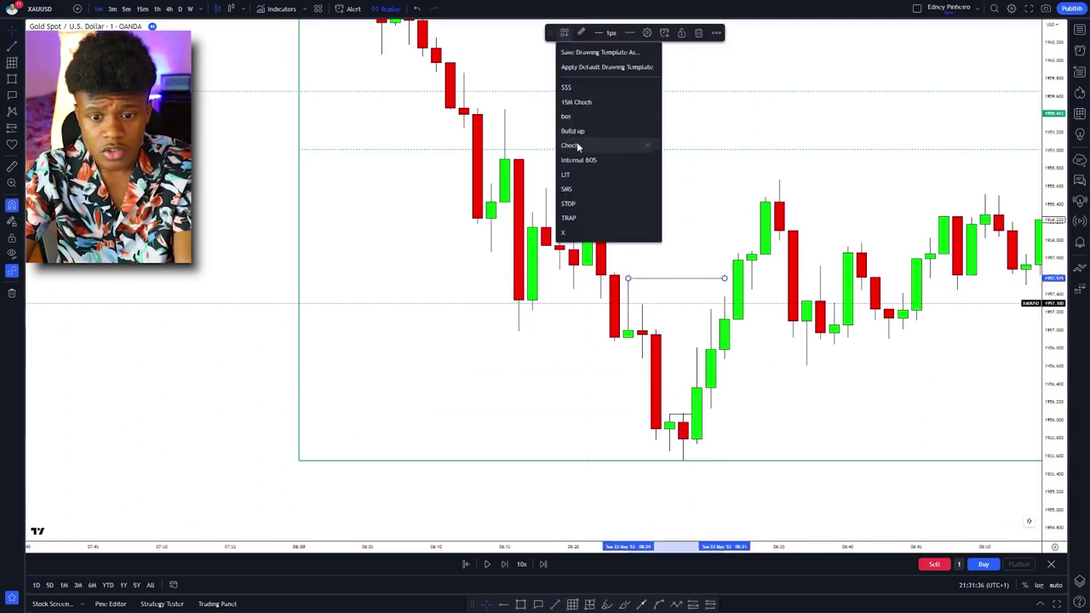
click(569, 146)
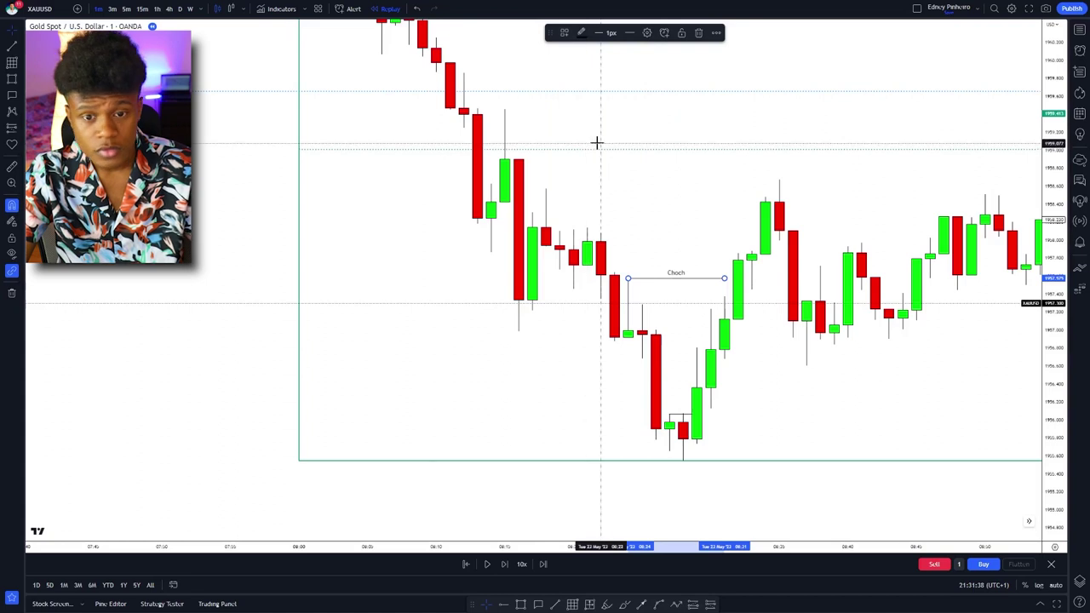
Step: Format the Choch line's label as bold and italic with text size 20
click(646, 33)
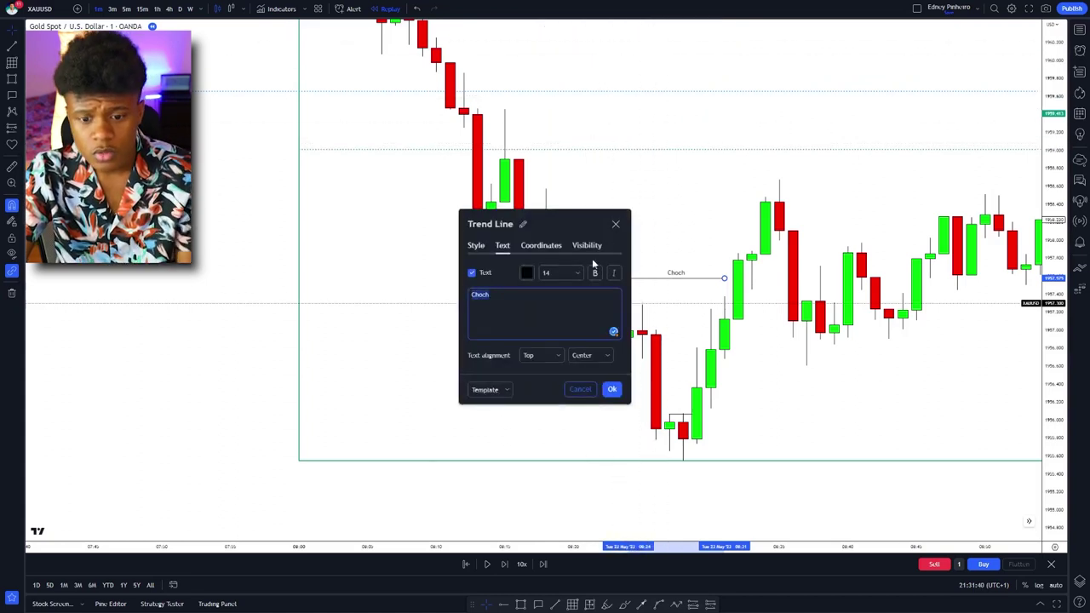
click(577, 273)
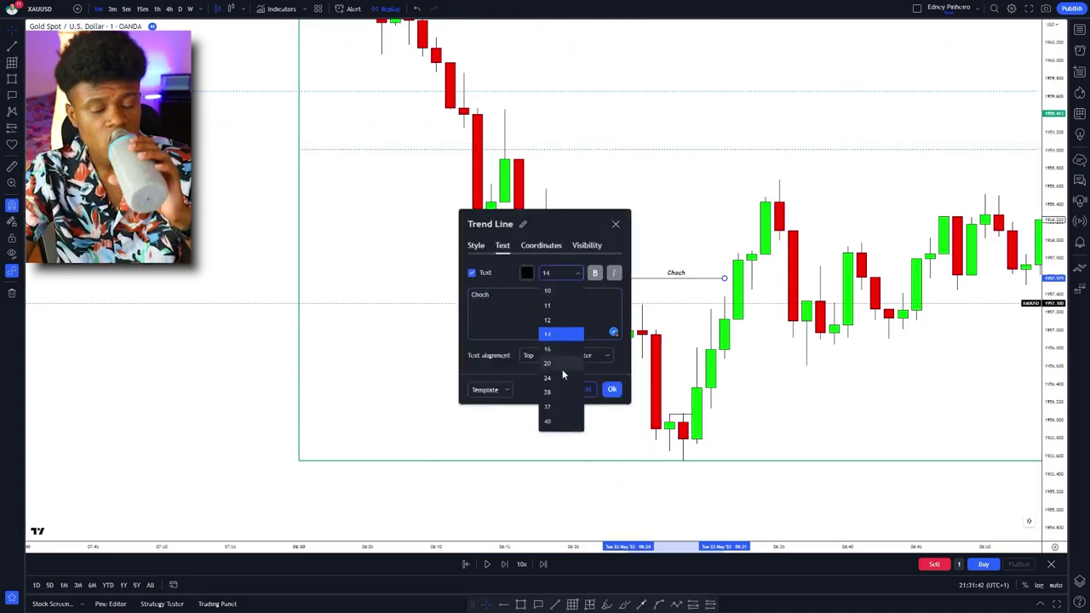
click(562, 369)
click(611, 389)
drag(688, 213, 494, 216)
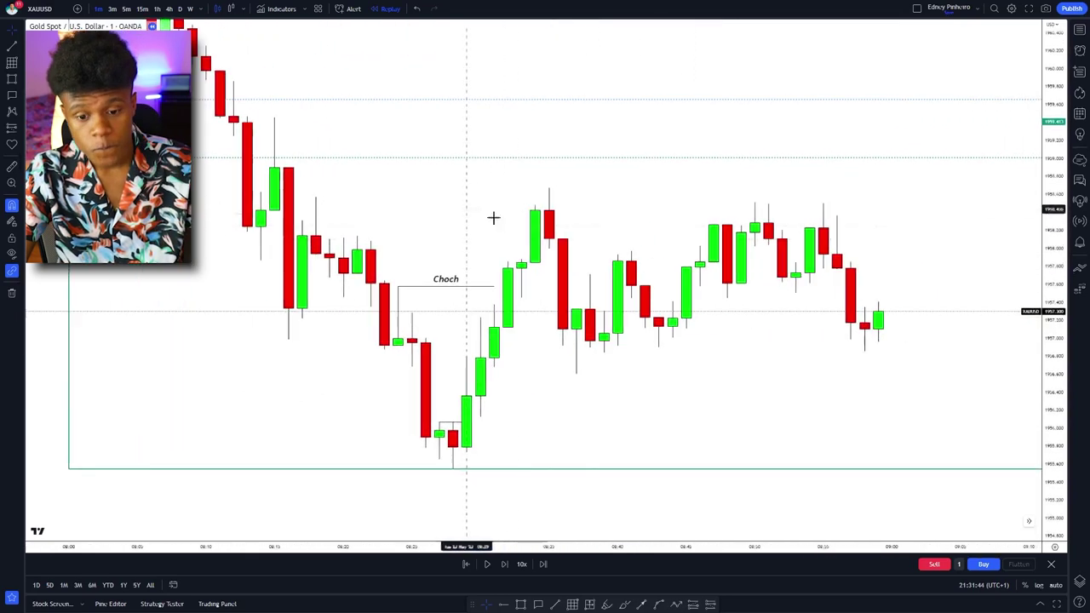
Step: Place a long position on the pullback after the Choch with its stop just below the session low, extending it past the latest candle
click(693, 604)
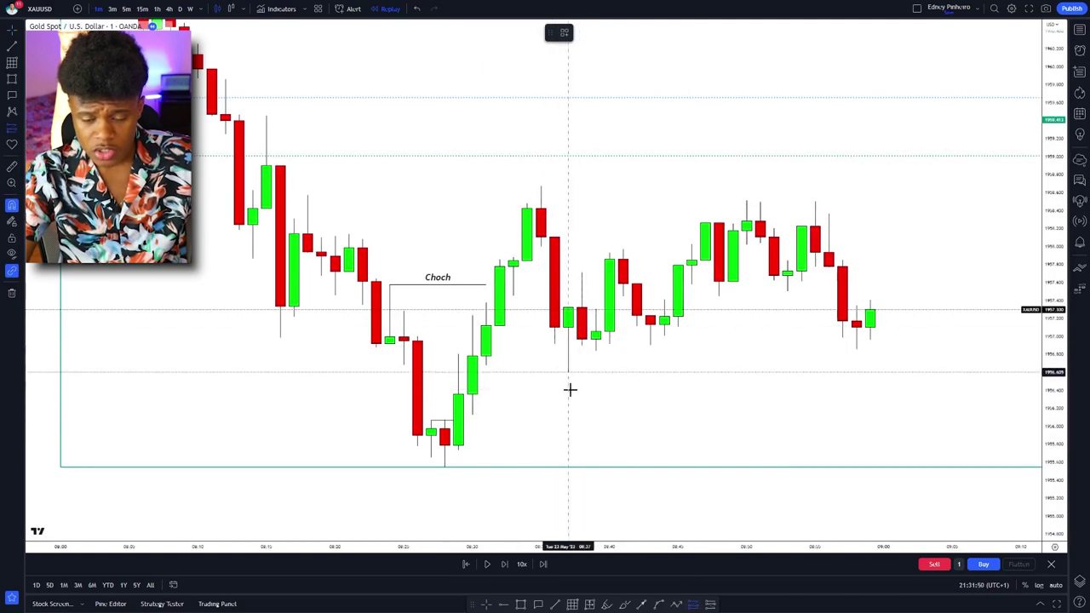
click(554, 351)
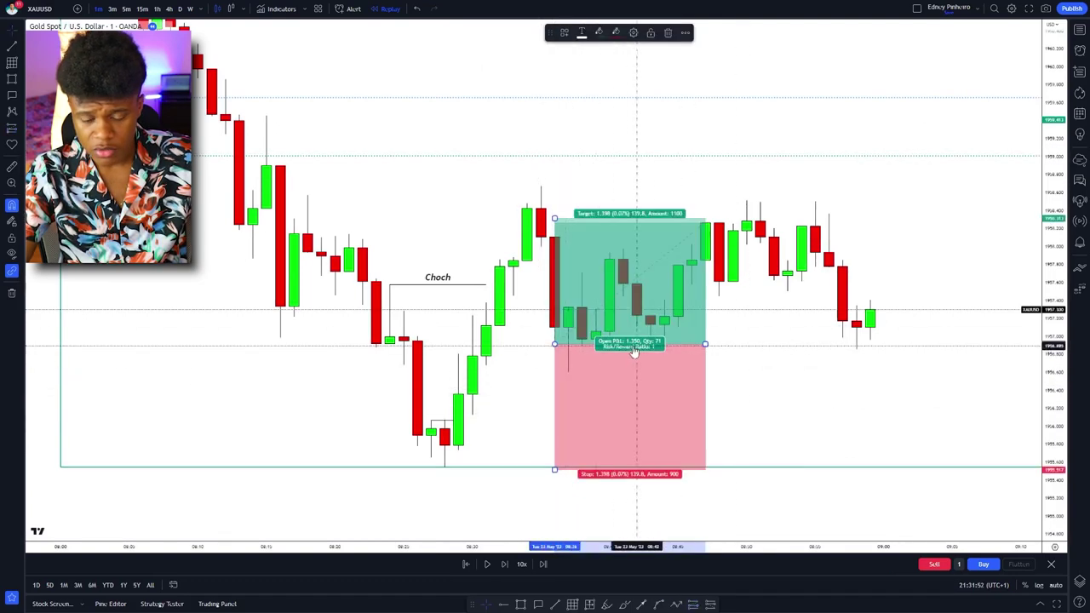
drag(555, 477, 554, 473)
scroll(526, 400, down, 5)
drag(545, 392, 296, 400)
click(579, 401)
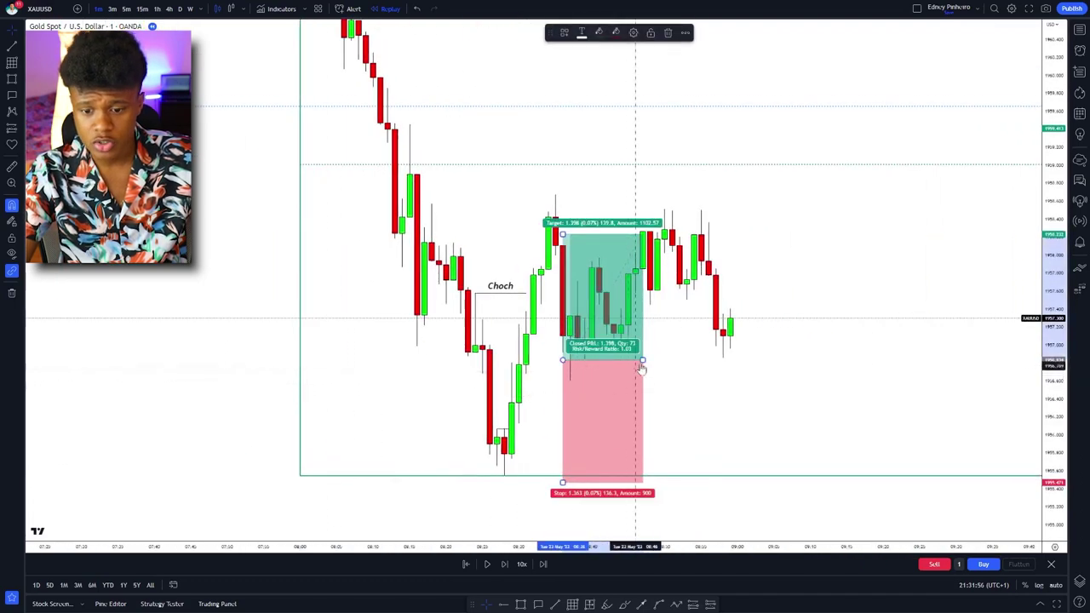
drag(642, 360, 825, 359)
Step: Raise the long position's target to about 1962.08, just below the upper edge of the green session box
drag(912, 299, 737, 347)
scroll(737, 347, down, 5)
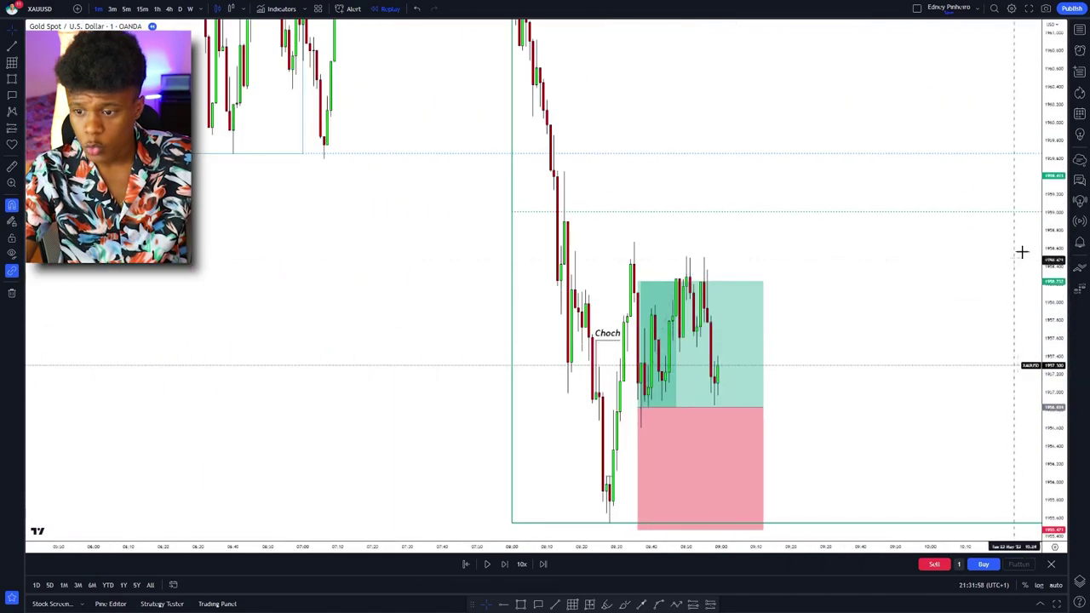
drag(1053, 257, 1053, 535)
scroll(761, 281, down, 5)
drag(801, 256, 750, 223)
click(767, 349)
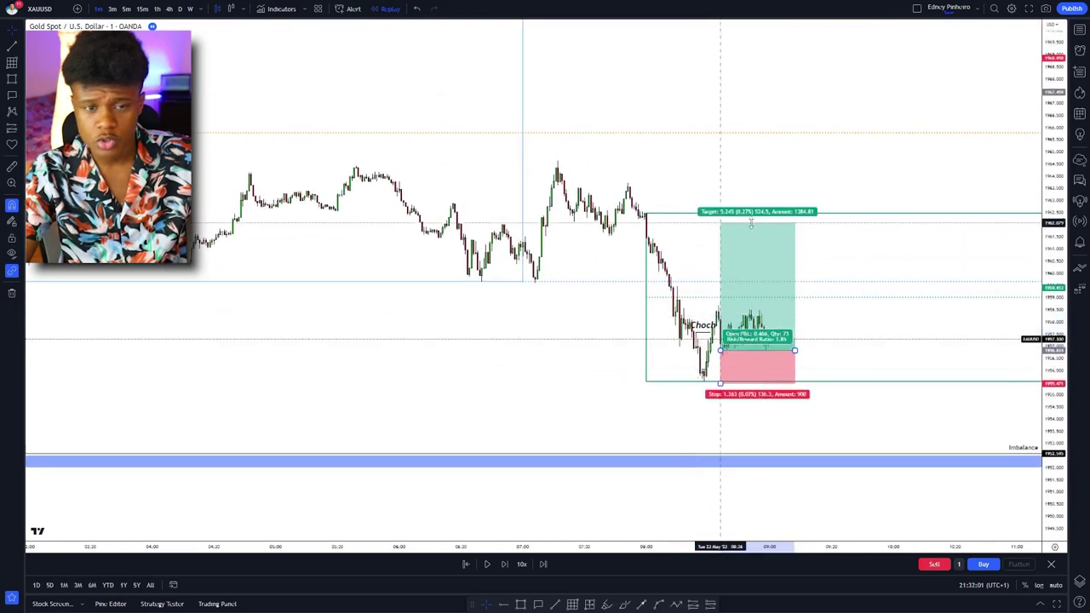
Step: Return to the 15-minute timeframe and step the replay forward to check the long position
click(142, 8)
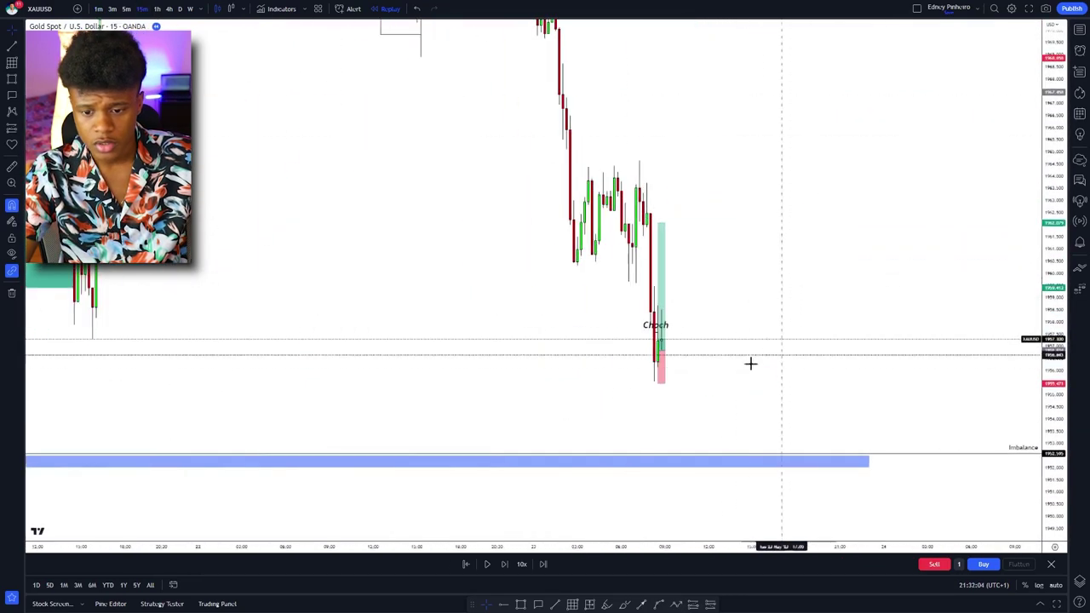
click(504, 564)
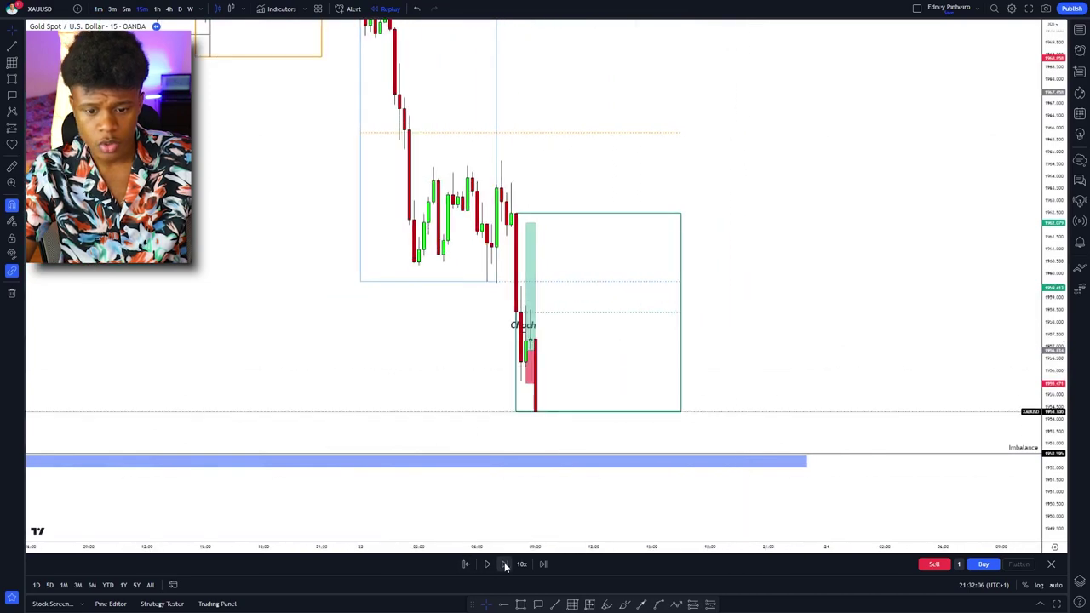
scroll(730, 369, down, 5)
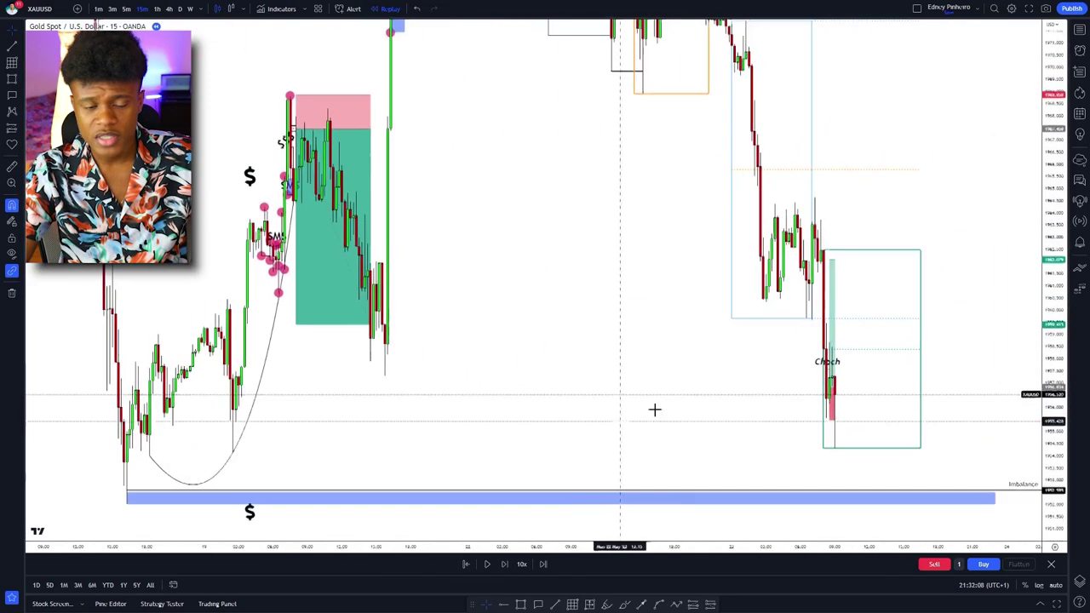
drag(1052, 258, 993, 515)
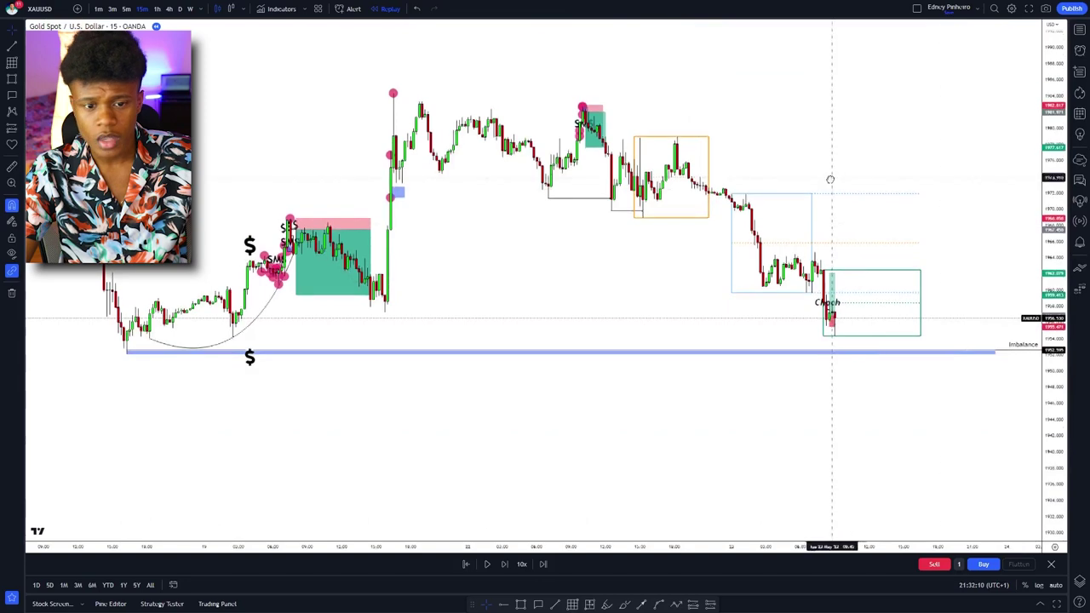
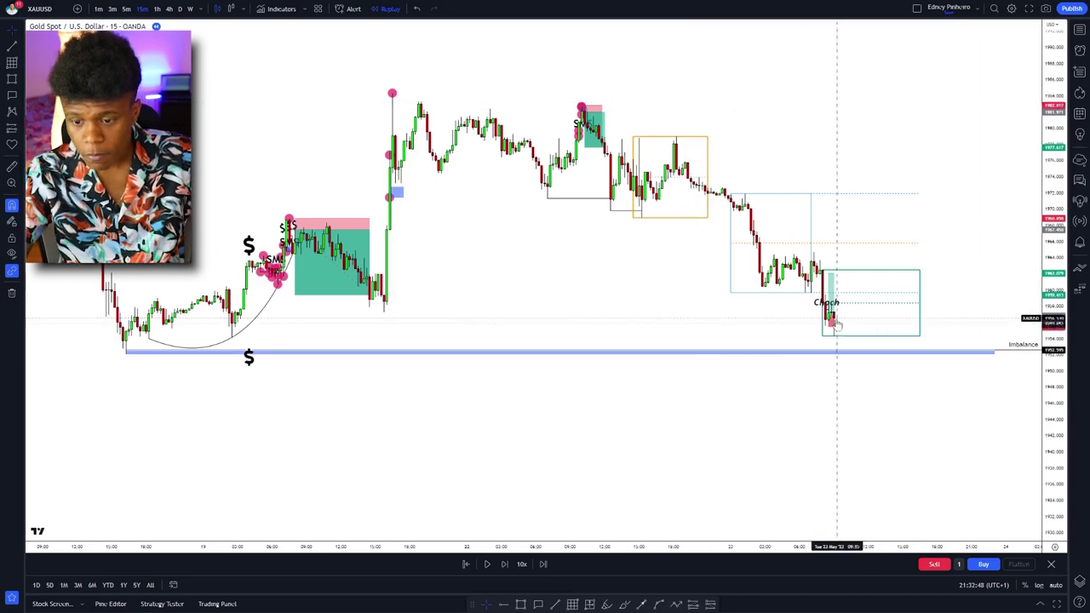
Step: Step the 15-minute replay forward candle by candle from the long position until the orange session box has formed, around 15:00
scroll(923, 308, up, 2)
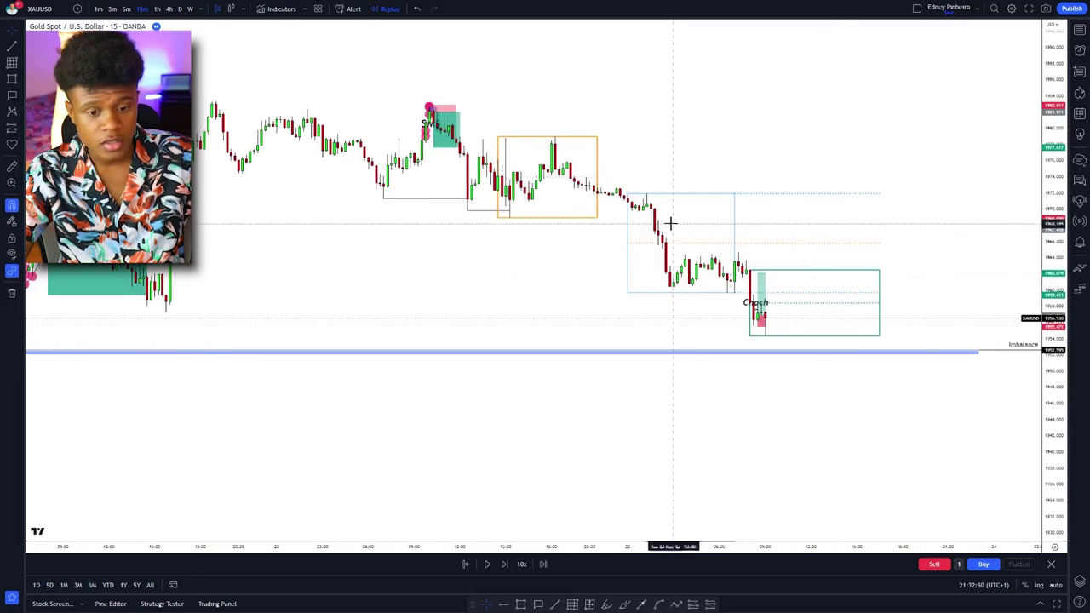
click(504, 565)
click(503, 564)
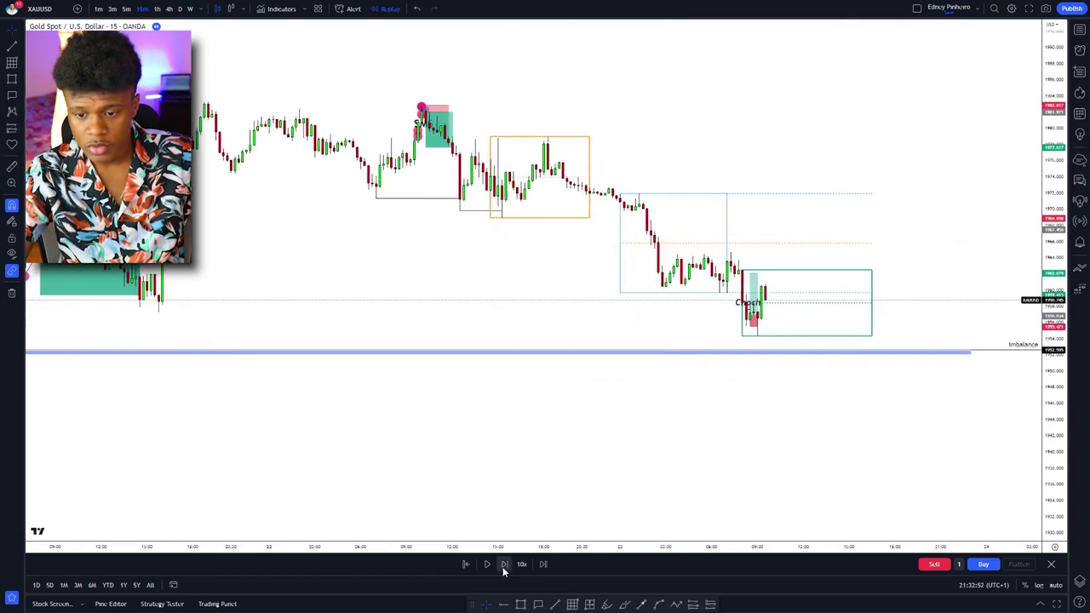
click(503, 565)
click(503, 565)
click(503, 564)
click(503, 564)
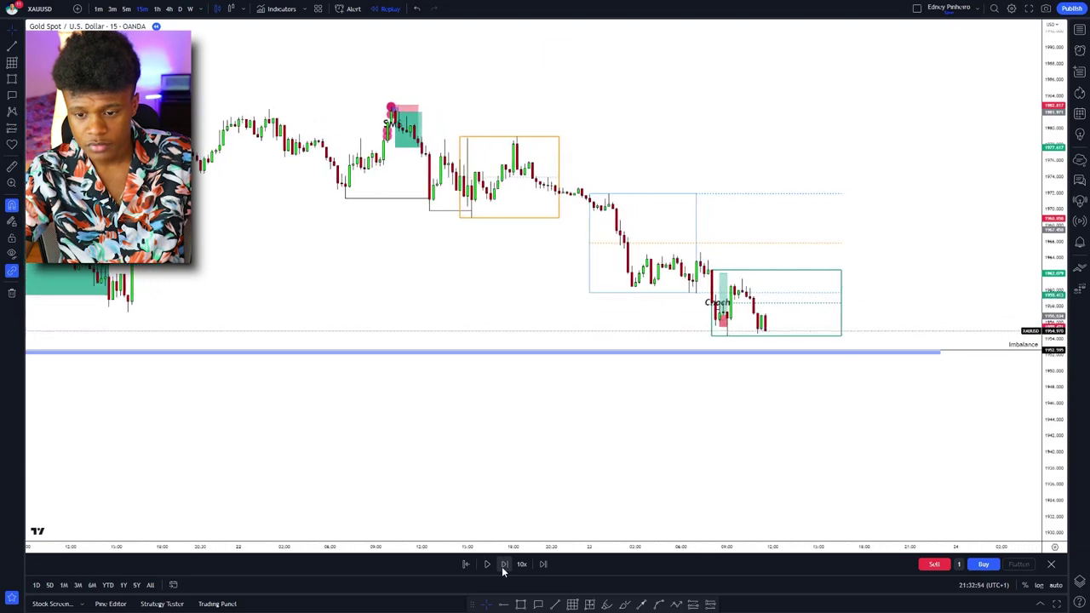
click(503, 564)
click(503, 564)
click(503, 564)
click(503, 564)
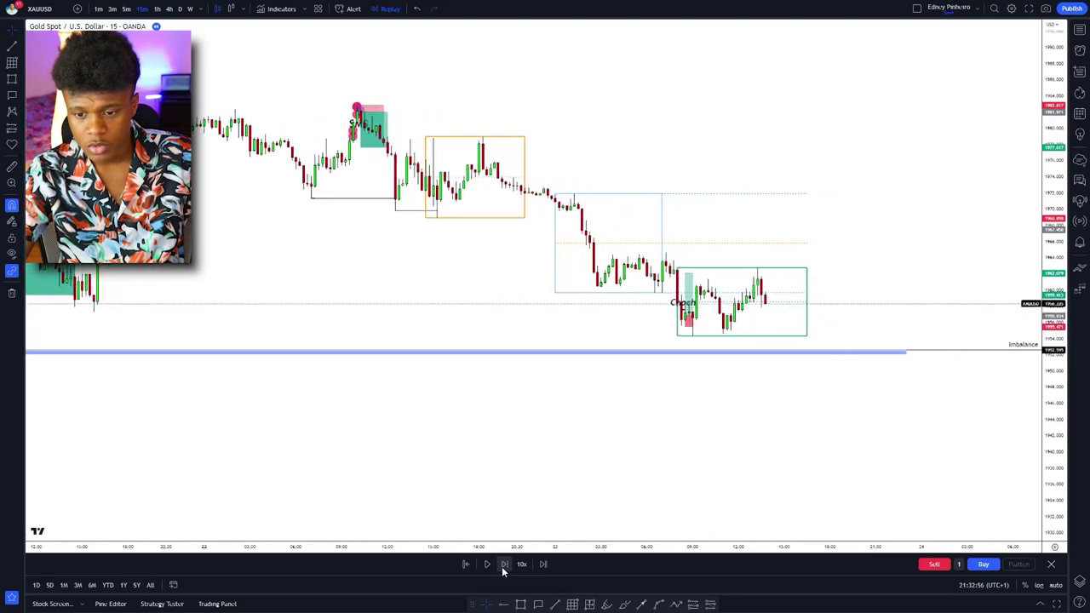
click(503, 564)
click(503, 564)
click(503, 564)
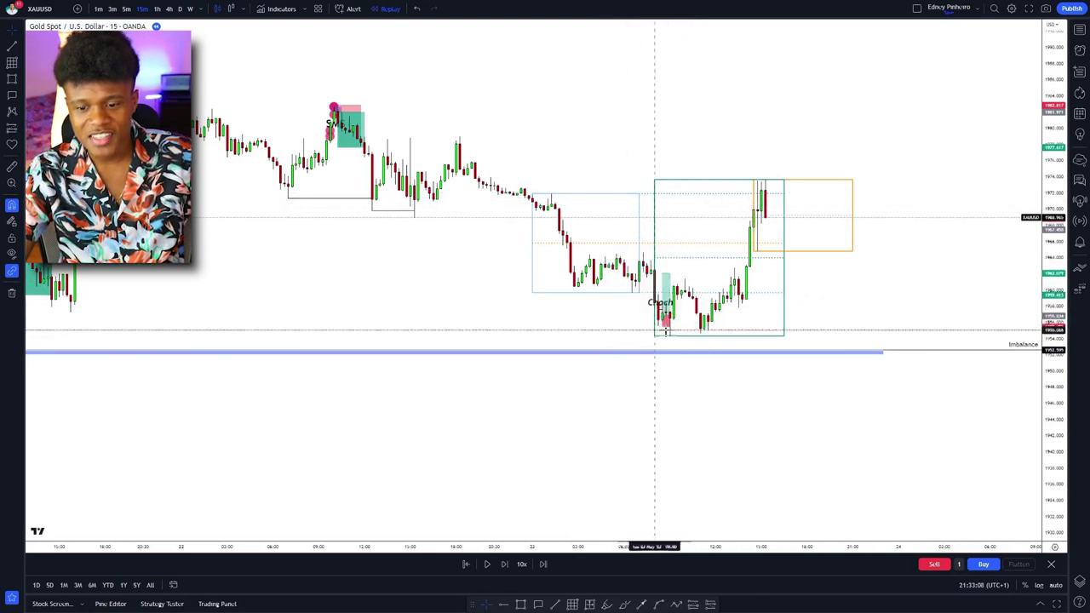
Step: Review the candles around the long position and the session high, and advance the replay four more 15-minute candles
mouse_move(673, 319)
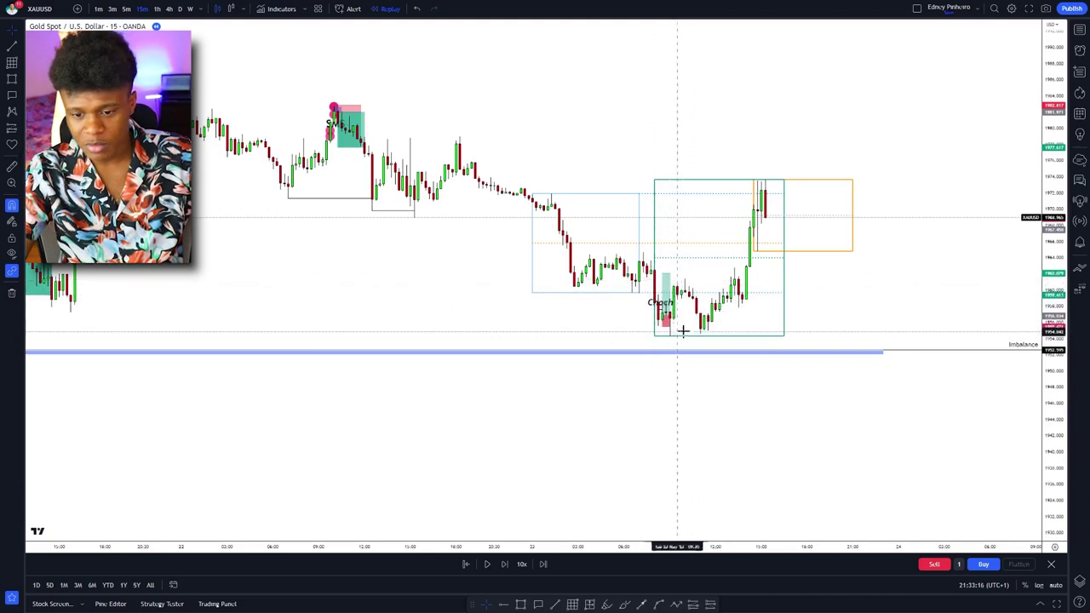
scroll(616, 368, up, 2)
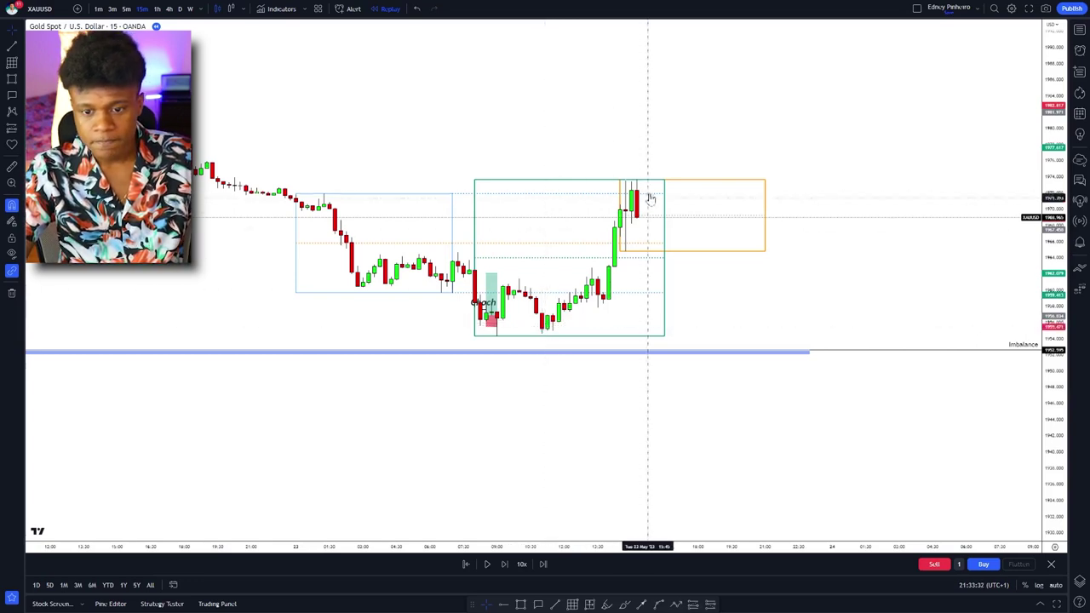
click(510, 565)
click(510, 565)
click(509, 565)
click(510, 565)
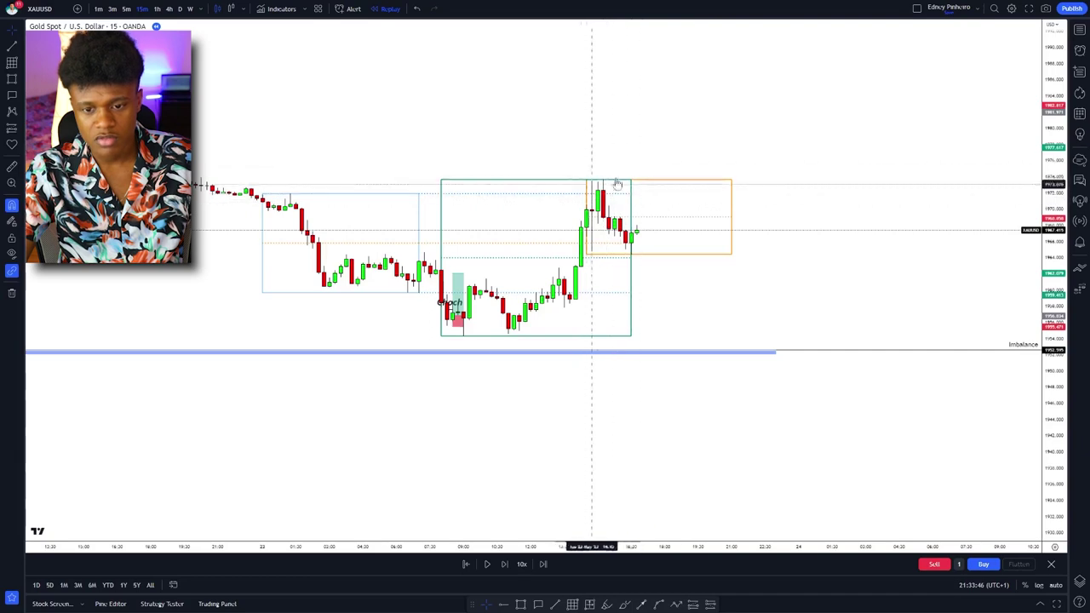
Step: Switch the chart to the 1-minute timeframe and bring the Choch and the long position into close view
click(79, 9)
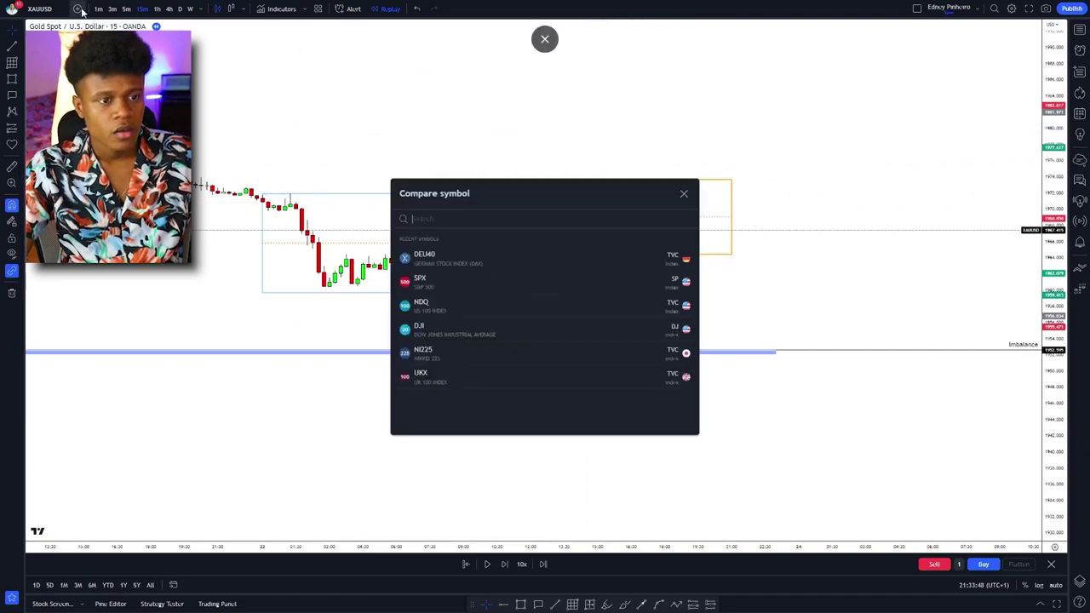
click(99, 8)
scroll(544, 230, down, 10)
scroll(552, 243, down, 6)
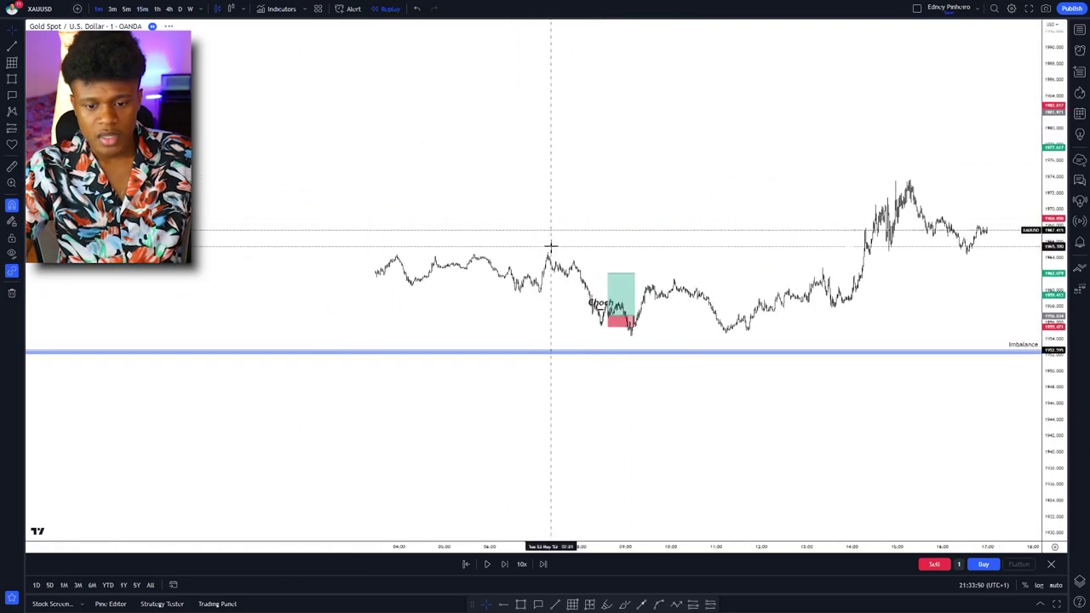
drag(599, 195, 682, 164)
drag(757, 204, 702, 195)
drag(1053, 519, 1053, 94)
scroll(655, 284, up, 5)
drag(576, 257, 1008, 308)
scroll(733, 307, up, 5)
drag(473, 288, 655, 301)
scroll(657, 296, up, 3)
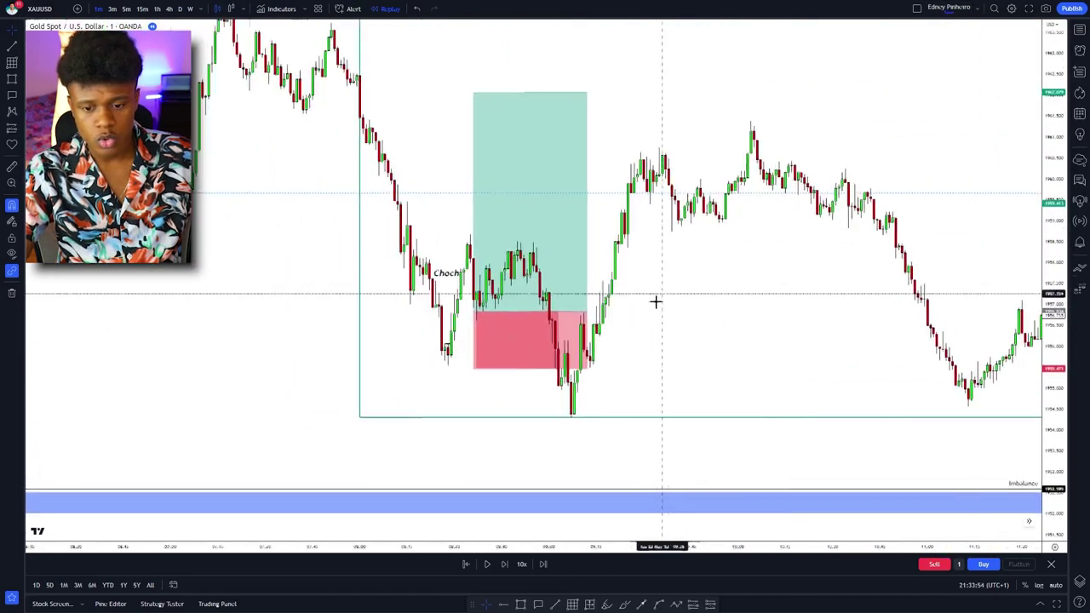
Step: Draw a short horizontal line at about 1956.155 by the 09:05 candle and another from the 08:28 low to about 08:59
click(555, 604)
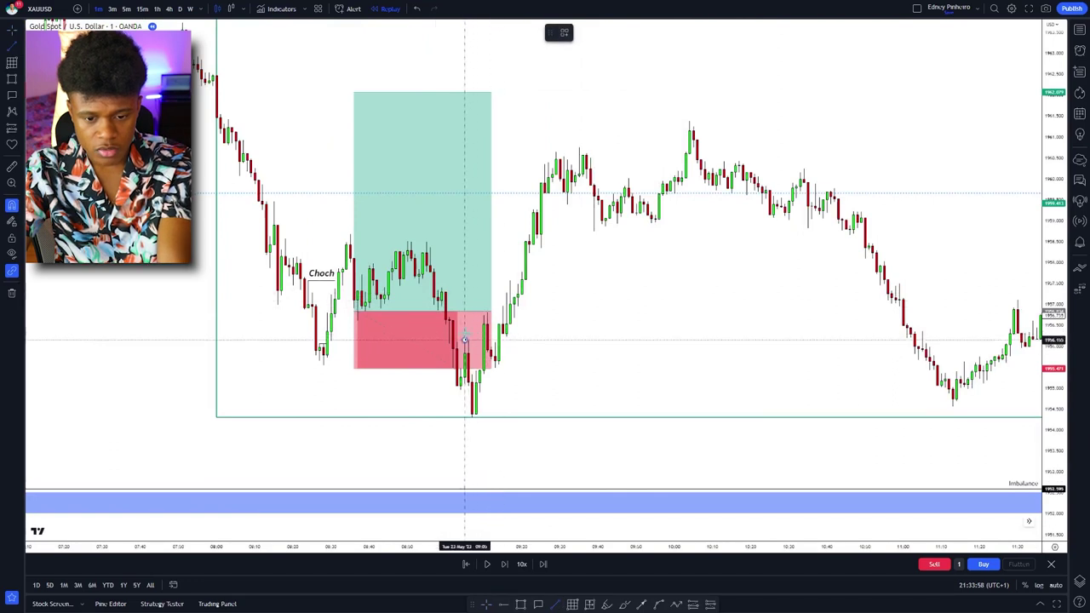
click(479, 340)
click(556, 605)
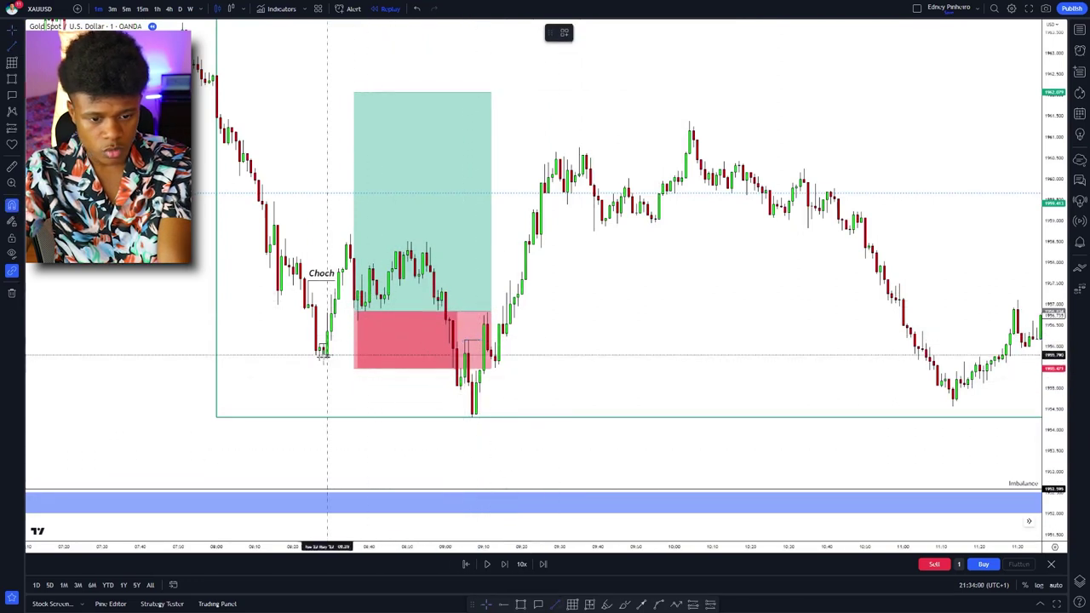
click(441, 365)
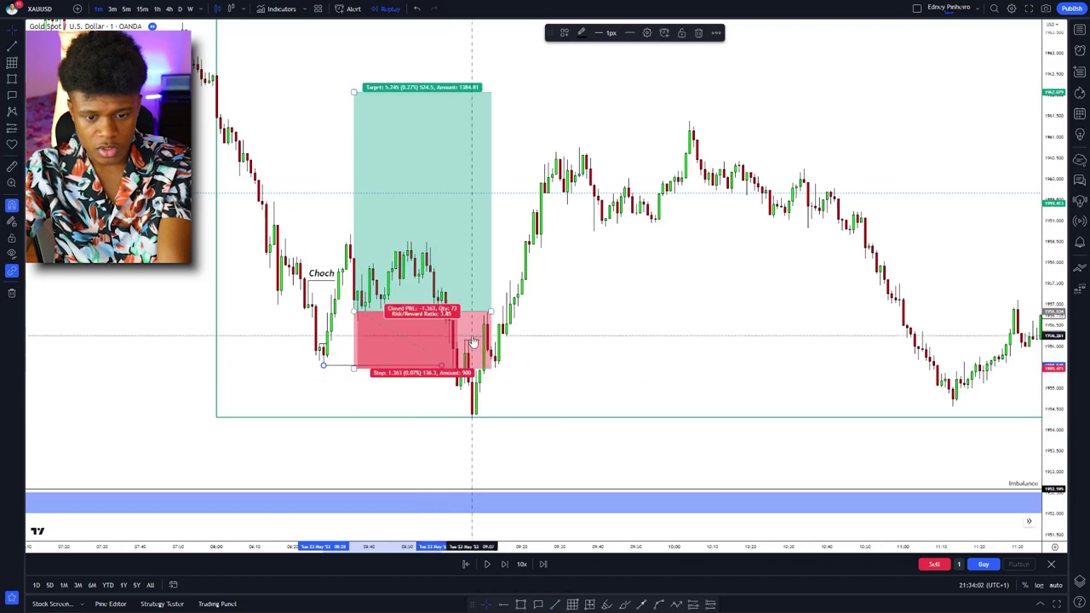
Step: Examine the 1-minute price action from the long position through the 11:00 low and the rally into the orange session box
drag(498, 368, 247, 375)
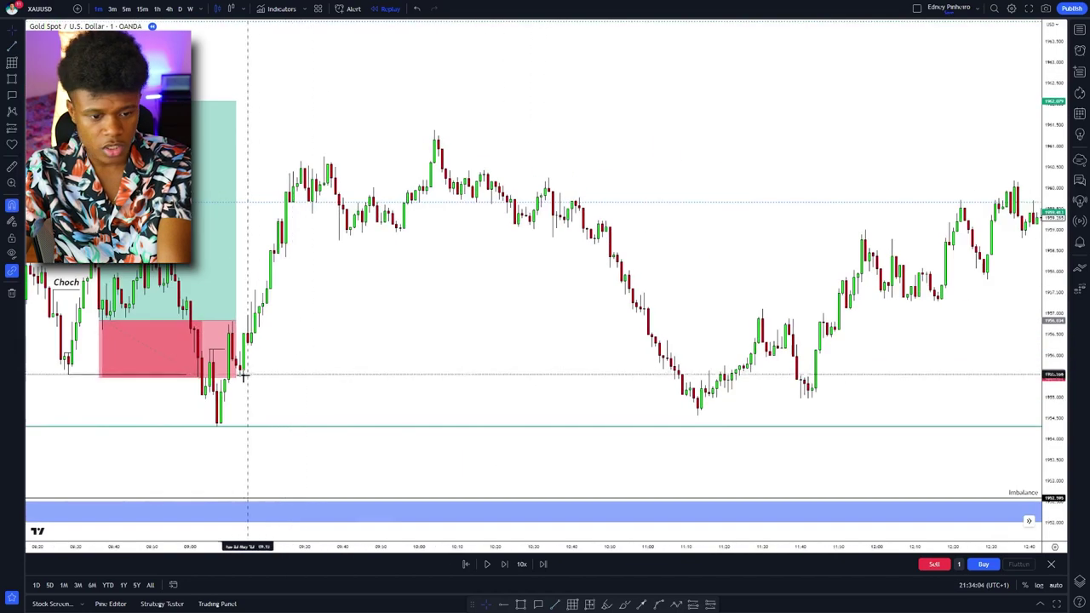
scroll(693, 380, down, 5)
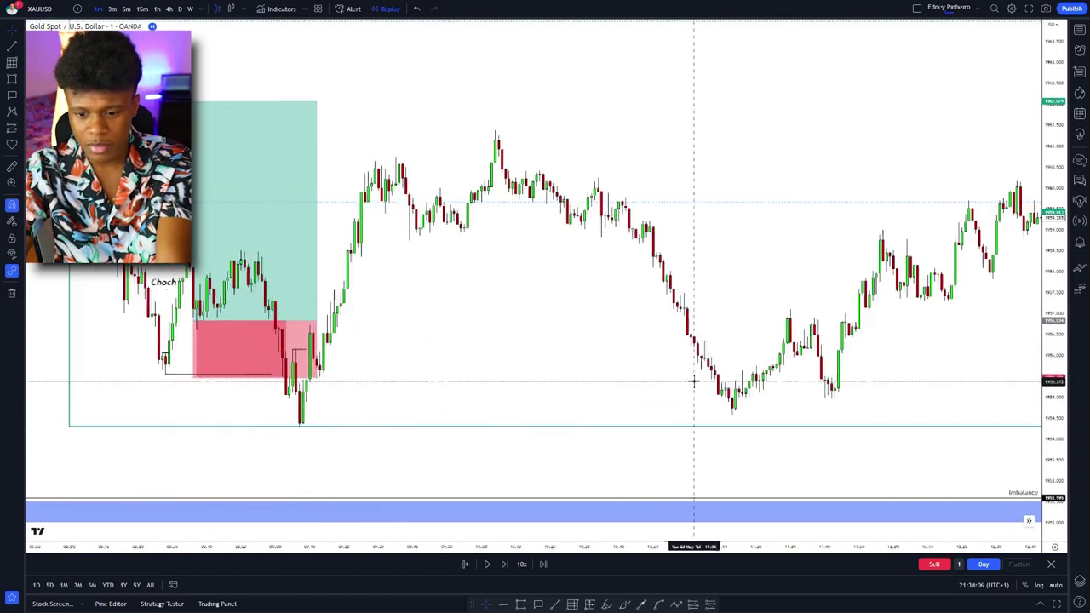
drag(639, 413, 588, 356)
scroll(482, 370, up, 3)
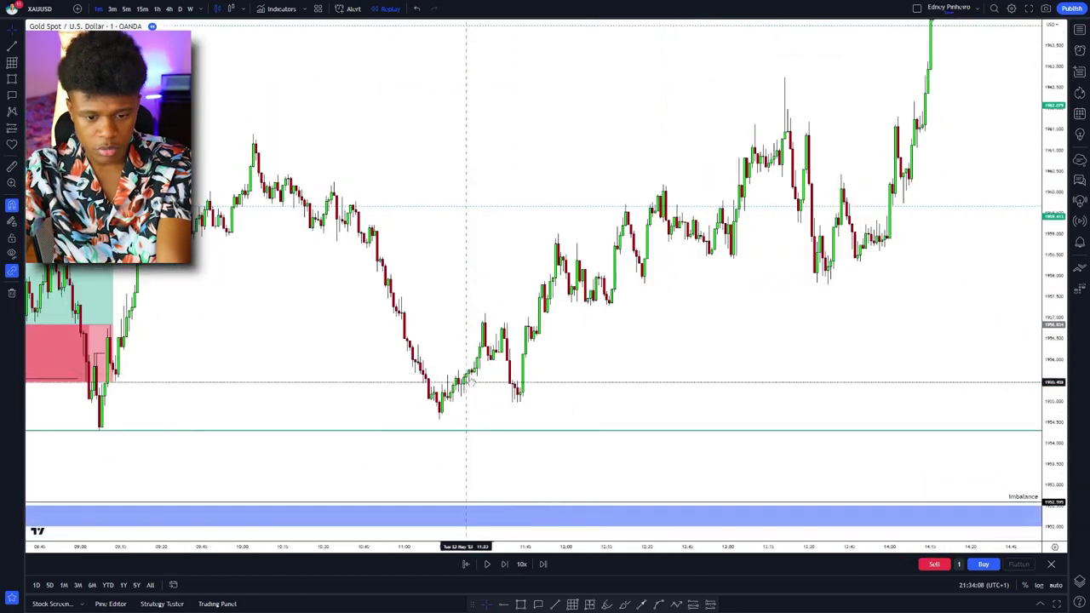
drag(465, 383, 599, 356)
scroll(635, 345, up, 3)
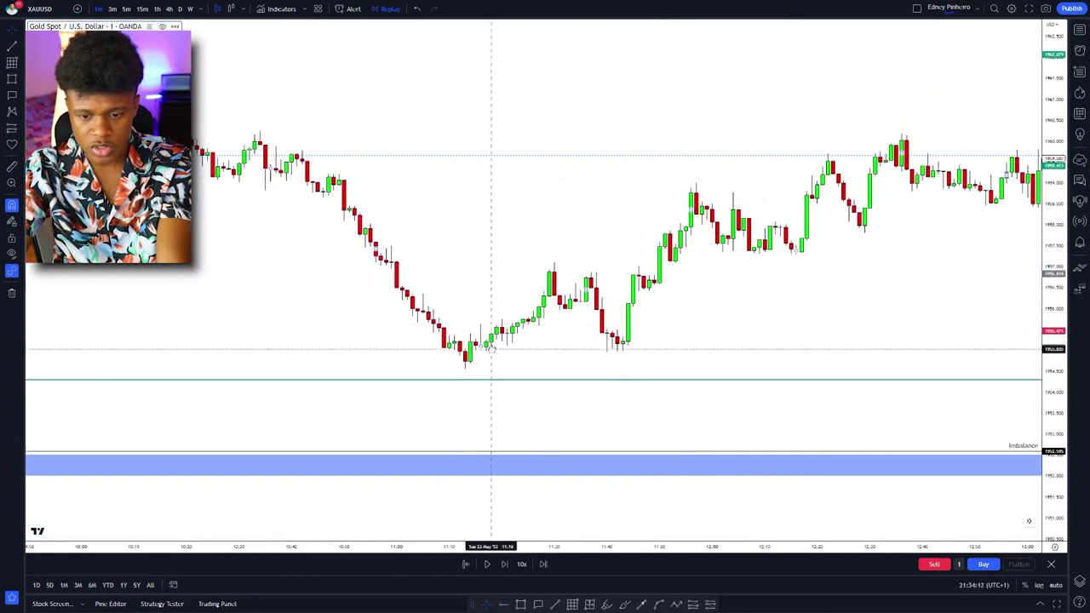
scroll(659, 277, down, 6)
drag(929, 198, 265, 448)
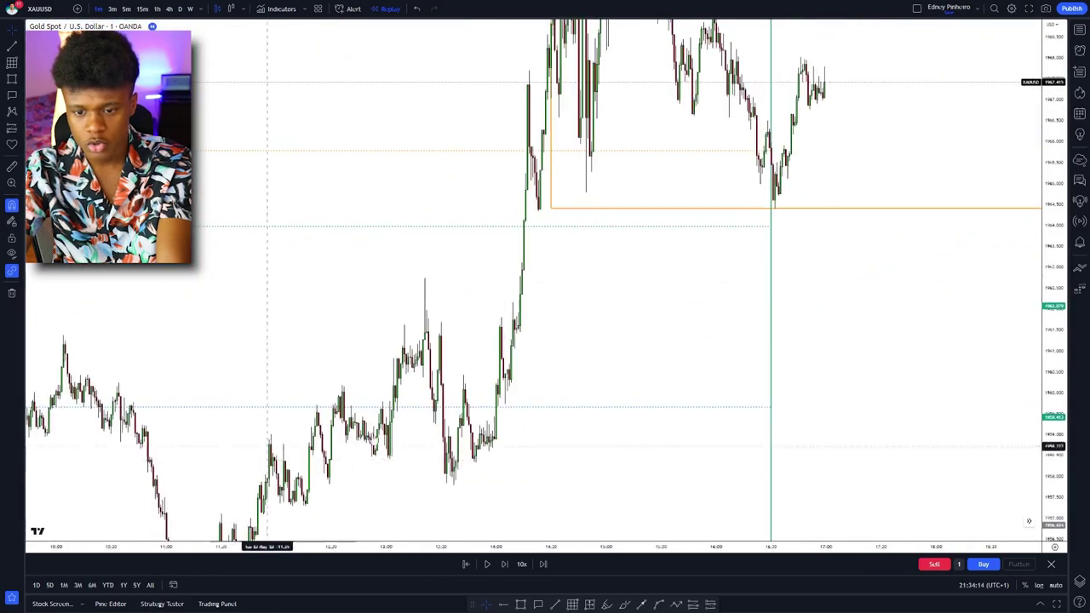
scroll(727, 338, down, 5)
drag(1007, 243, 882, 338)
drag(1061, 197, 1062, 498)
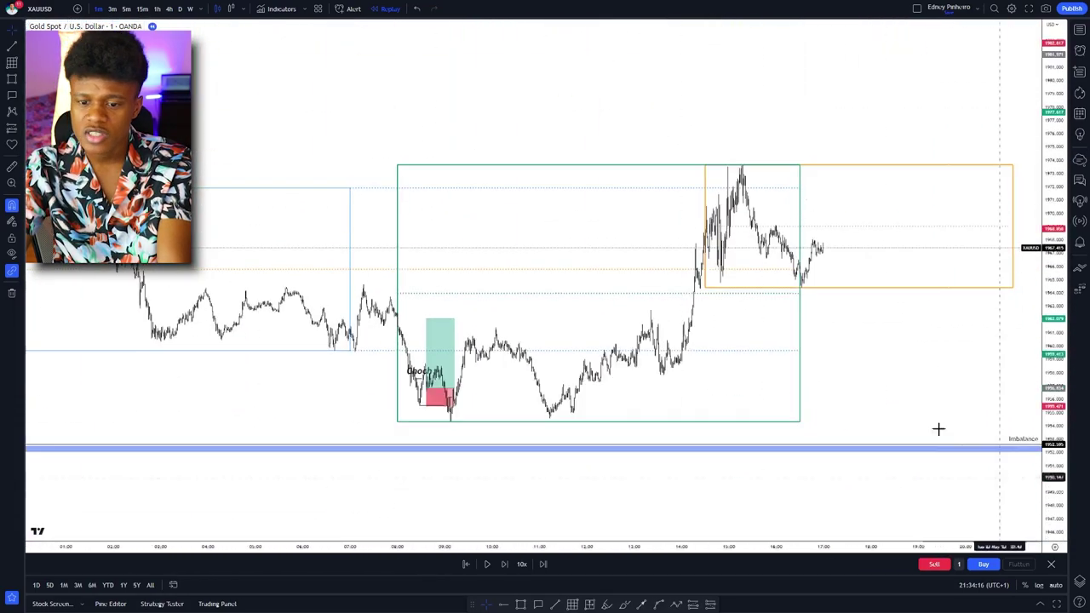
drag(629, 293, 815, 391)
scroll(814, 391, up, 8)
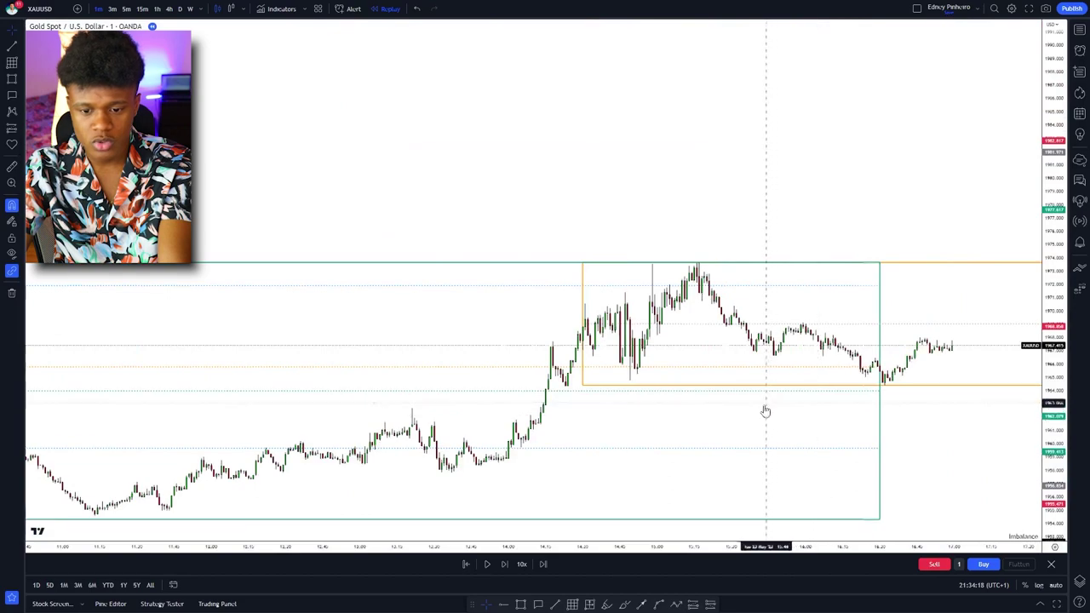
scroll(642, 409, up, 3)
drag(577, 403, 561, 378)
scroll(608, 418, down, 5)
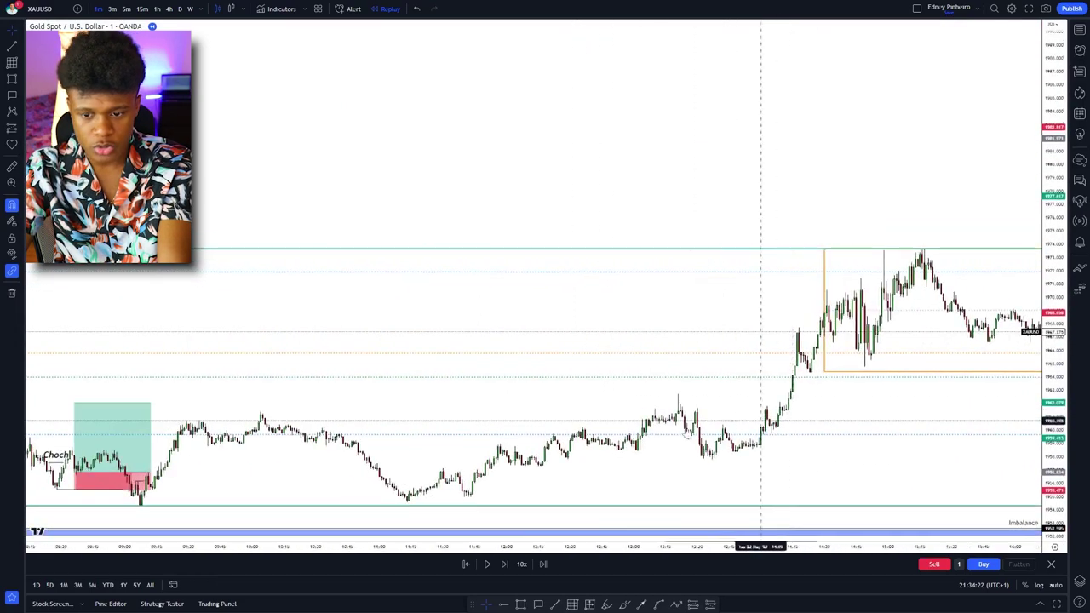
Step: Draw a horizontal line from the 15:00 low at about 1968.175, extending it to the candle that breaks below it
scroll(722, 426, up, 6)
drag(1054, 496, 904, 34)
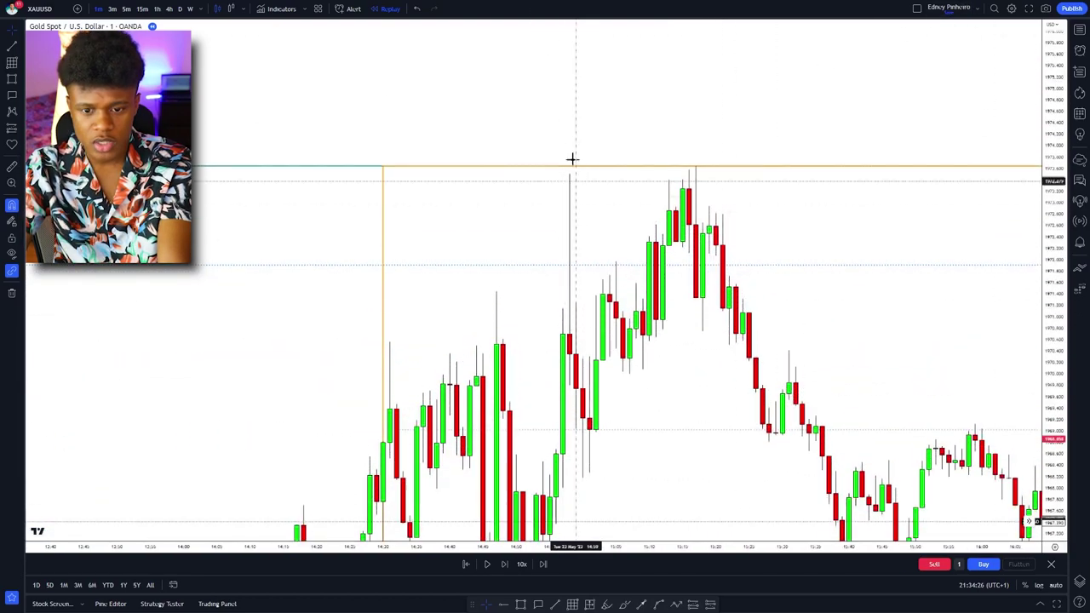
drag(522, 258, 706, 217)
scroll(599, 216, up, 5)
drag(494, 146, 469, 107)
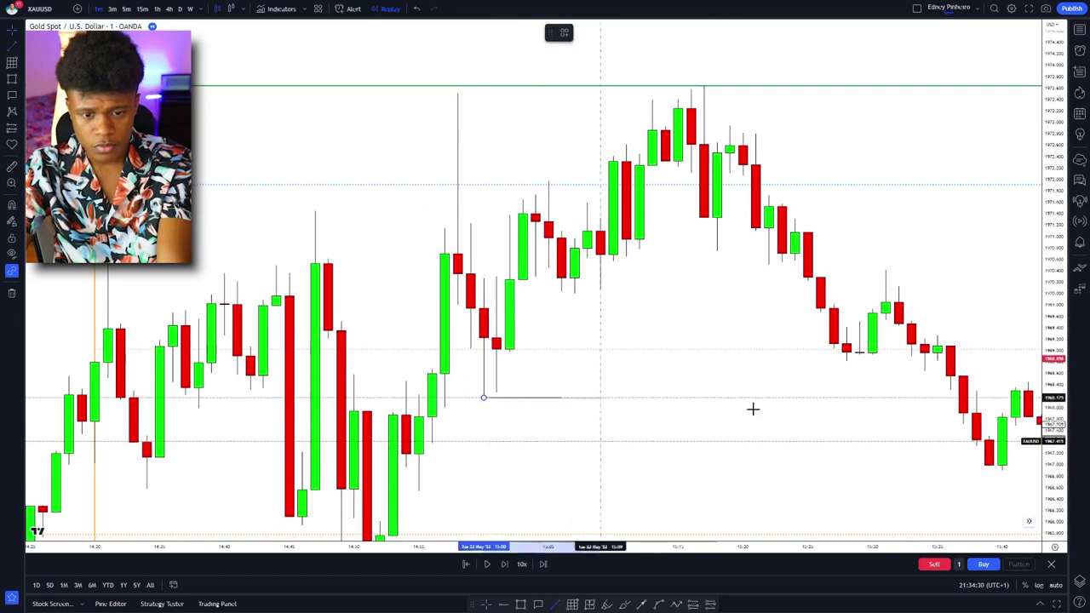
shift+click(906, 417)
drag(729, 345, 609, 326)
scroll(898, 366, down, 4)
drag(944, 330, 676, 338)
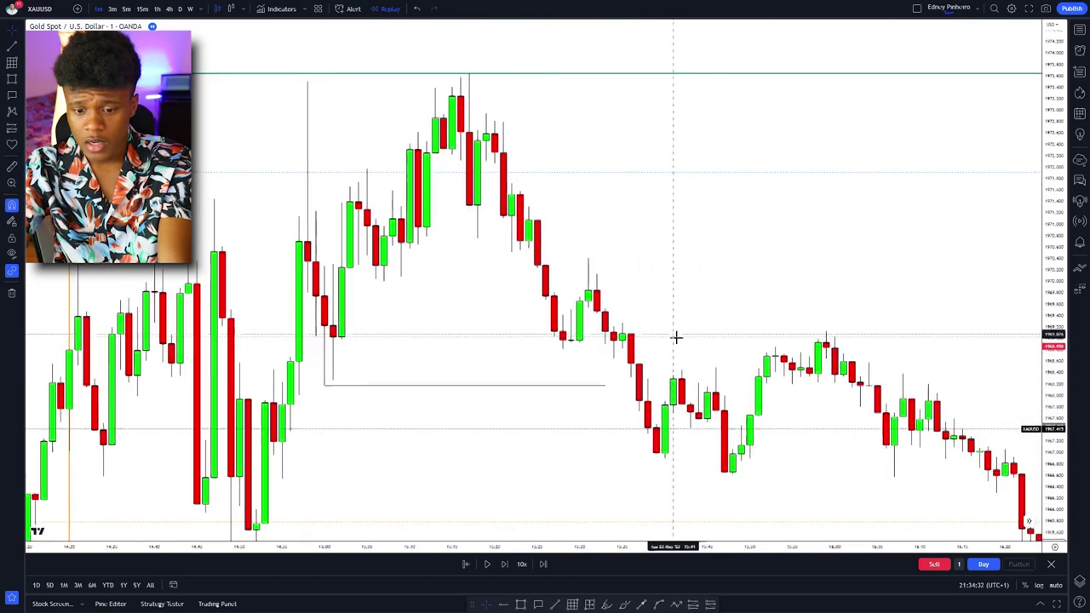
drag(604, 385, 631, 385)
Step: Draw a blue zone rectangle at the session high from about 1973.6 down to 1972.1, extending from 15:16 to about 17:19
drag(962, 347, 563, 277)
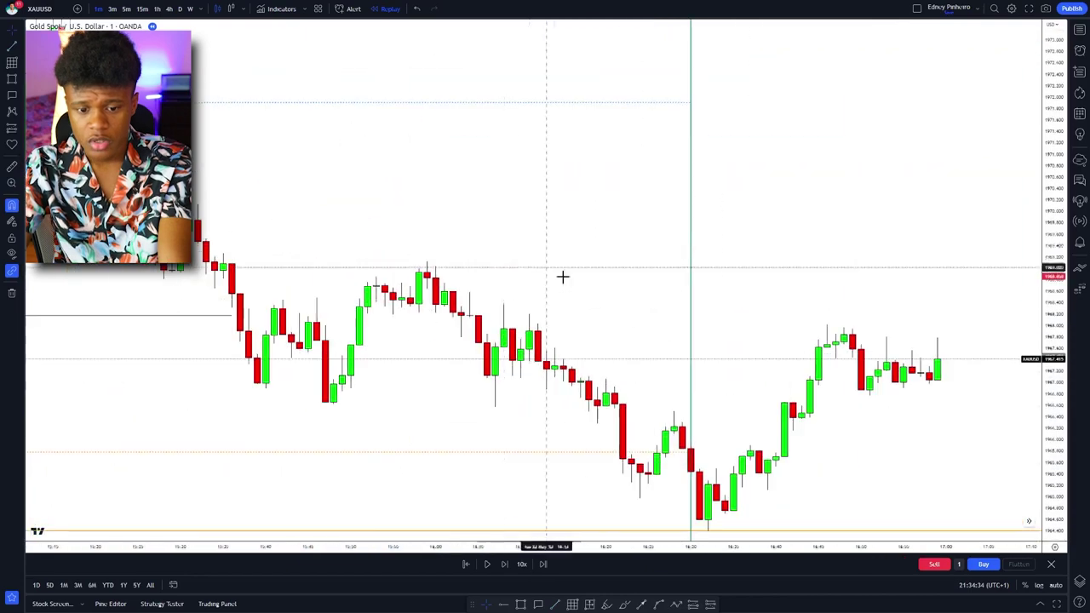
scroll(707, 304, down, 3)
drag(1029, 290, 1030, 509)
drag(866, 292, 680, 303)
scroll(664, 302, up, 4)
drag(324, 297, 367, 299)
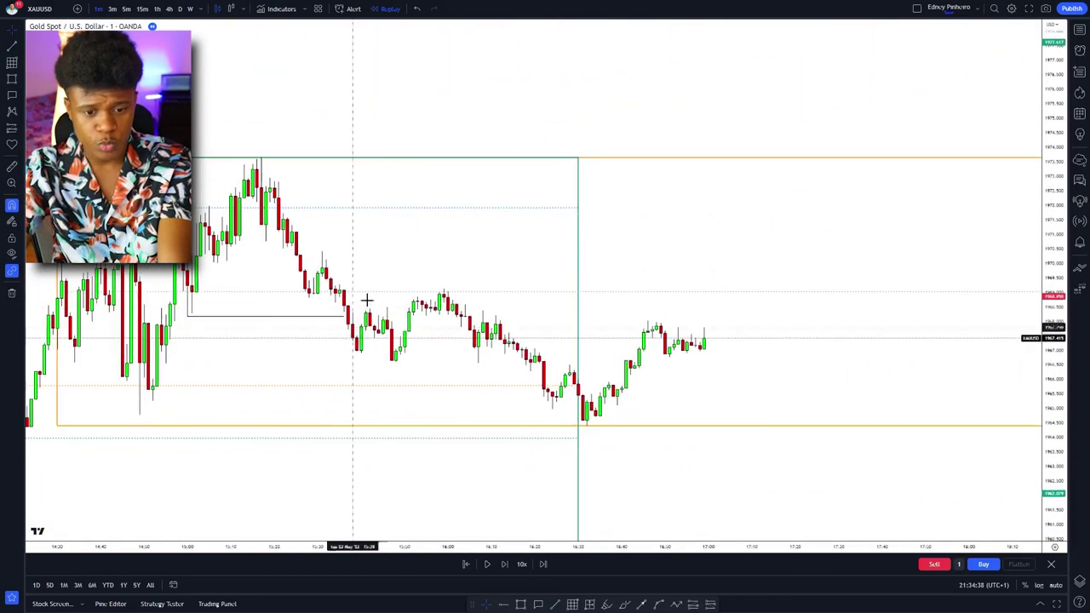
drag(608, 231, 652, 250)
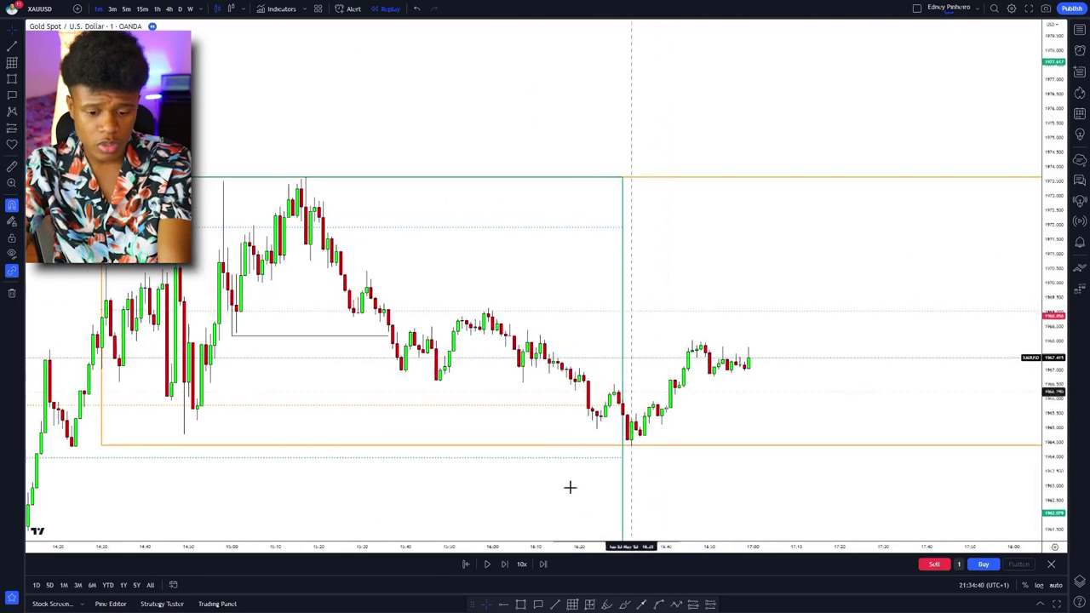
click(300, 228)
click(301, 177)
drag(303, 199, 835, 222)
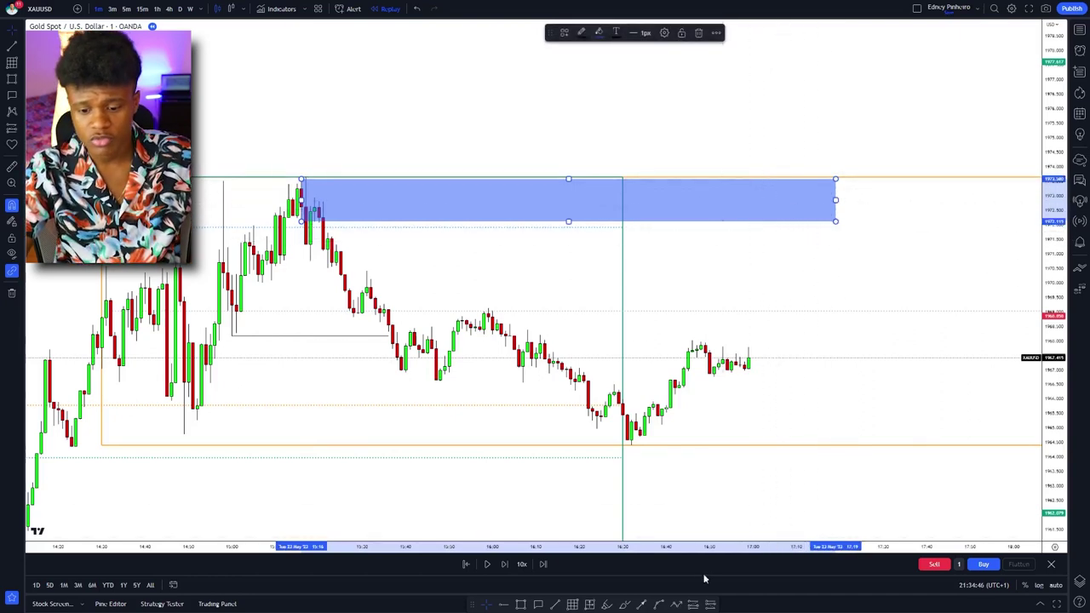
Step: Sketch a brush path rising above the blue zone with a circled peak and falling below the orange box, and undo the sketch
click(607, 604)
mouse_move(710, 372)
mouse_down()
mouse_move(883, 74)
mouse_move(890, 111)
mouse_move(929, 146)
mouse_move(965, 230)
mouse_move(1016, 565)
mouse_up()
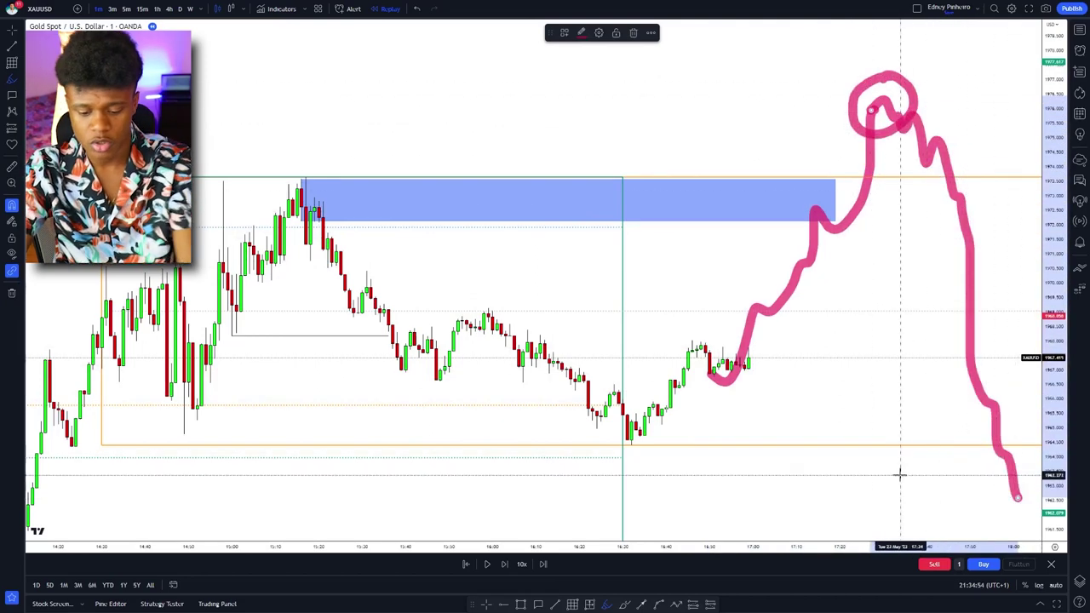
key(ctrl+z)
key(ctrl+z)
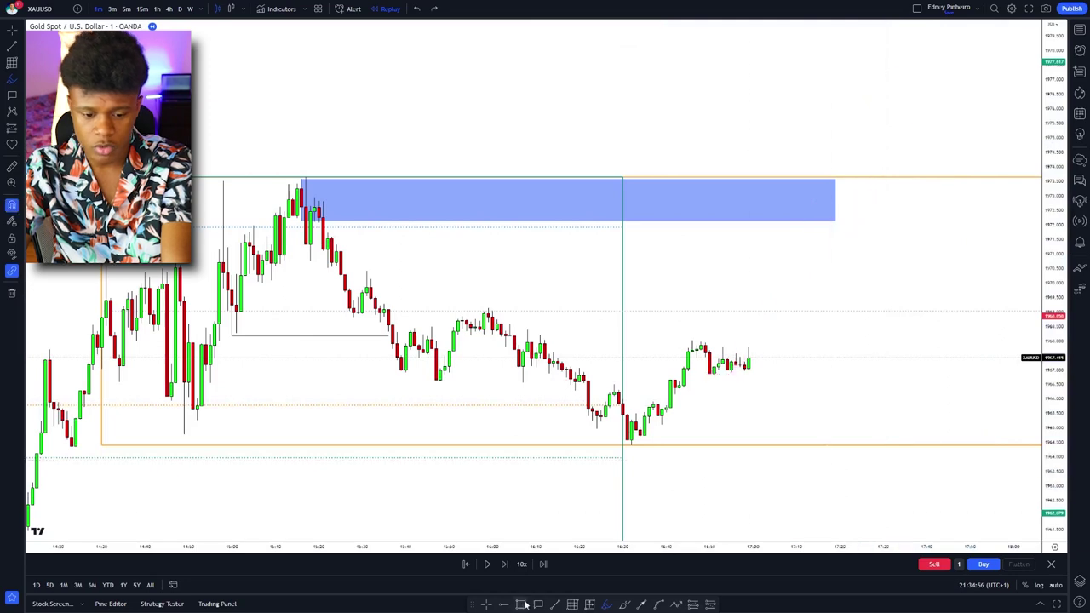
Step: Switch the chart to the 15-minute timeframe and advance the replay bar by bar through the blue zone
click(143, 9)
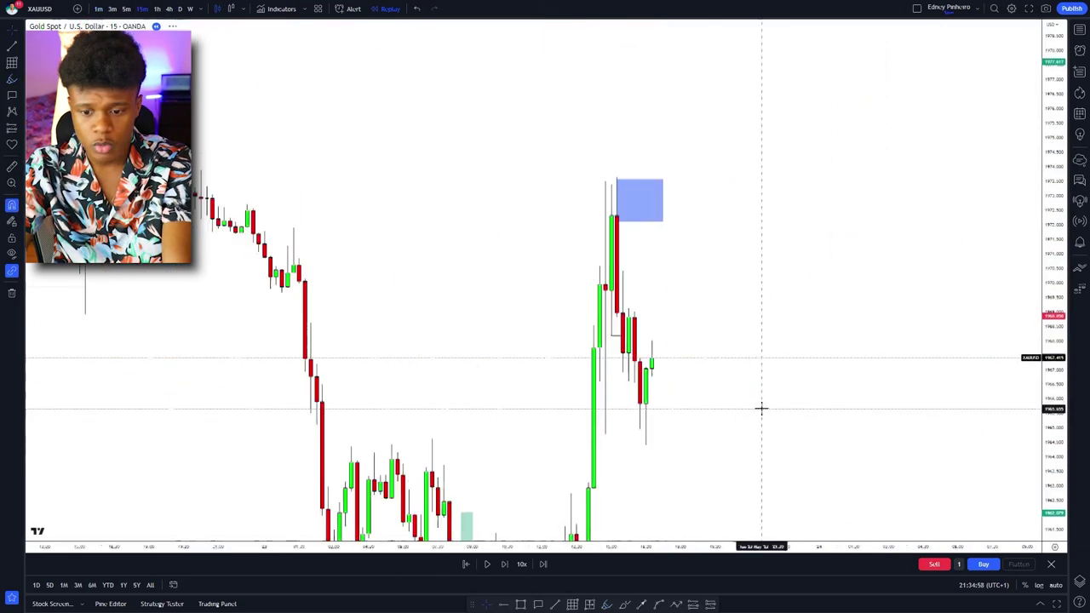
click(505, 563)
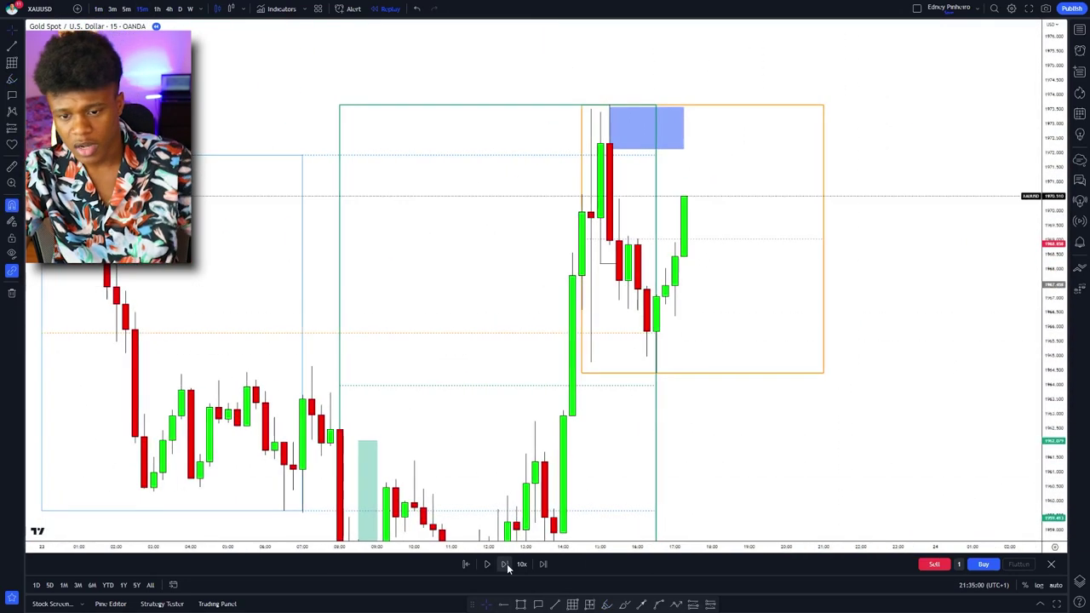
click(505, 564)
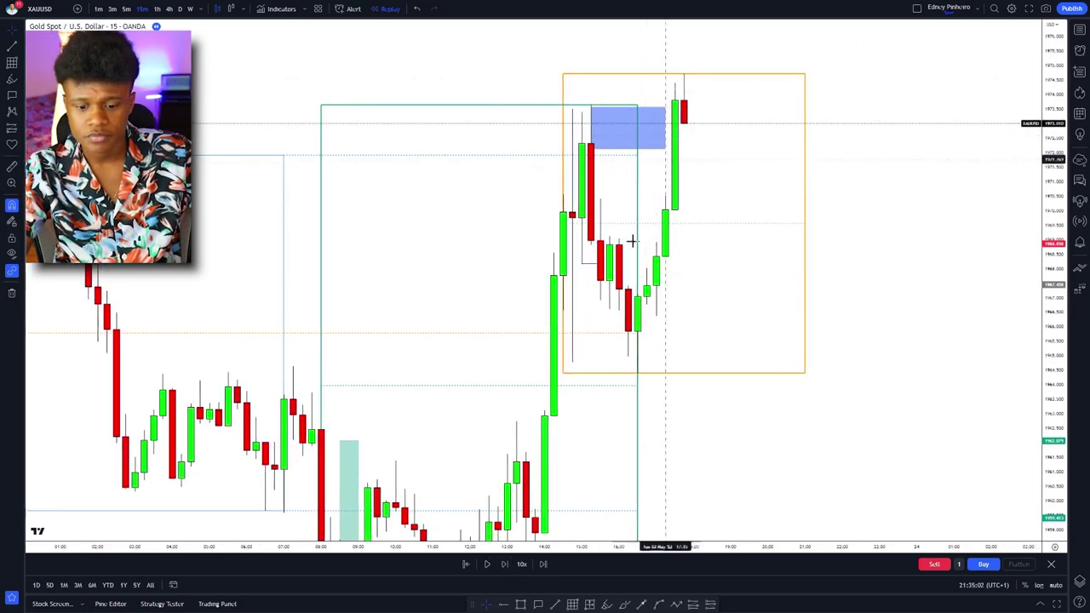
Step: Take the replay to the latest bar and examine the 15-minute price action after the blue zone through the drop below the imbalance line
click(545, 564)
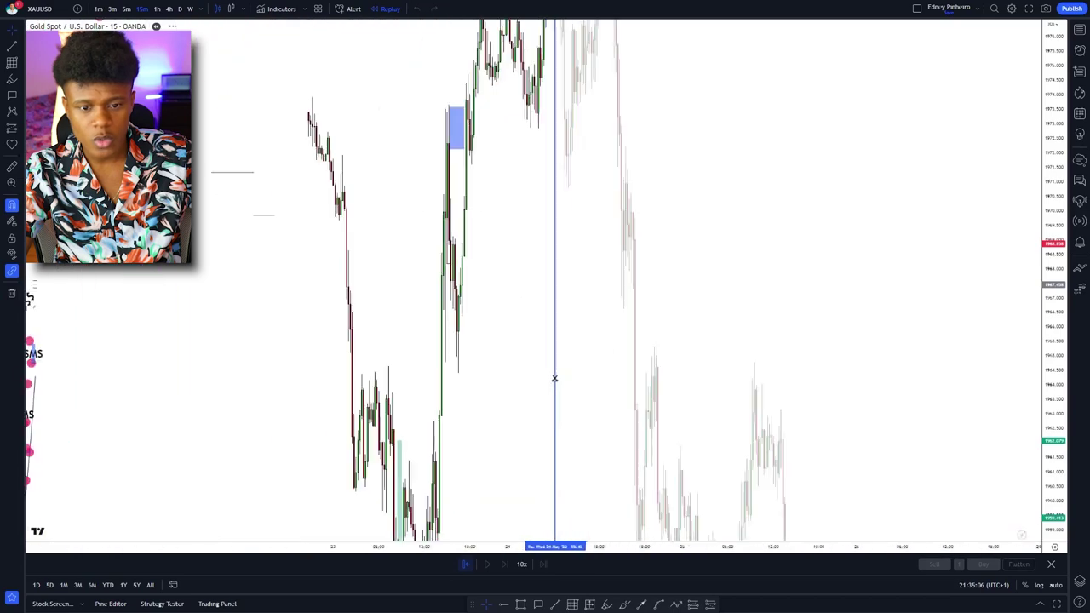
click(467, 566)
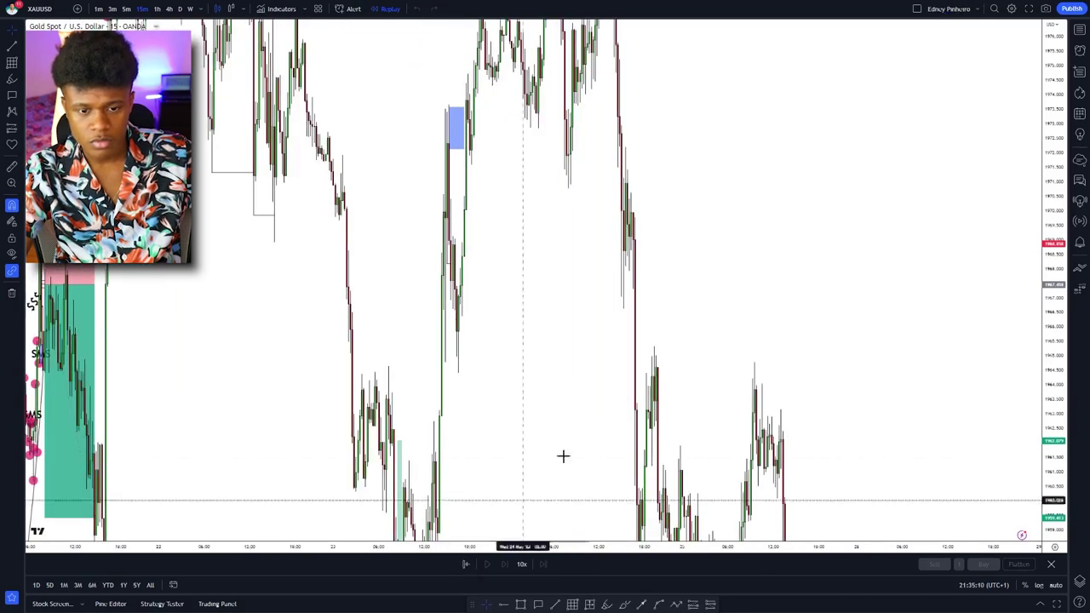
scroll(861, 280, down, 5)
drag(1052, 162, 973, 608)
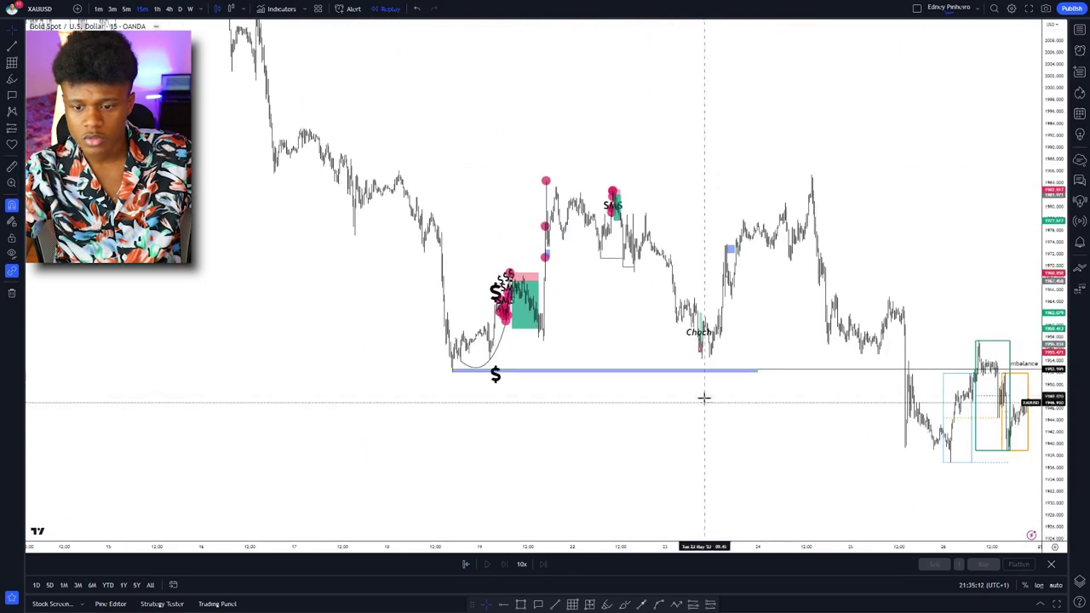
drag(703, 396, 896, 420)
scroll(734, 408, up, 5)
drag(722, 232, 603, 224)
scroll(603, 223, up, 3)
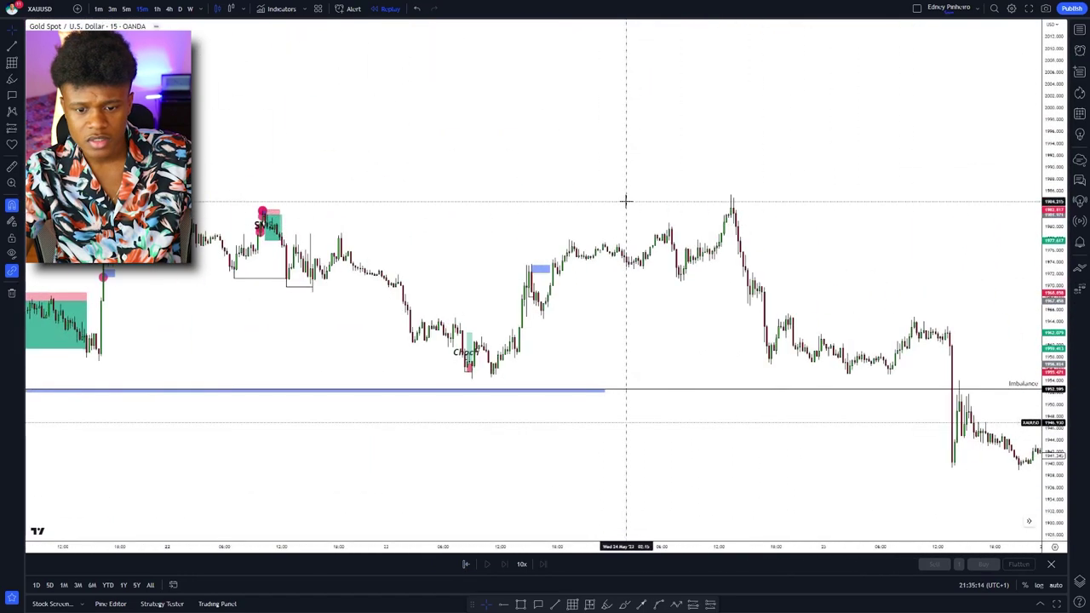
drag(652, 295, 246, 304)
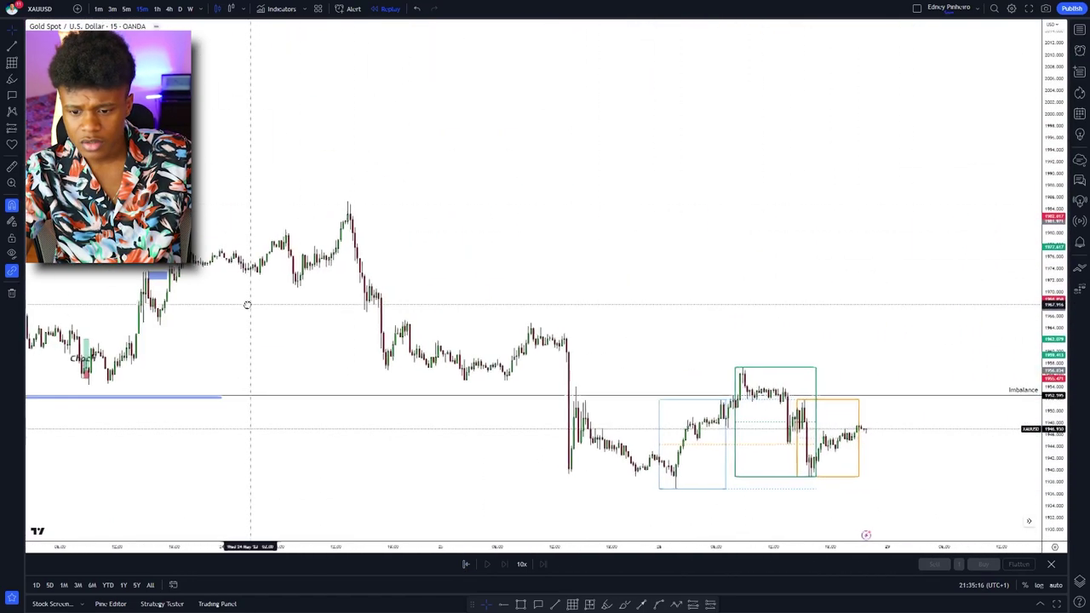
scroll(625, 331, down, 2)
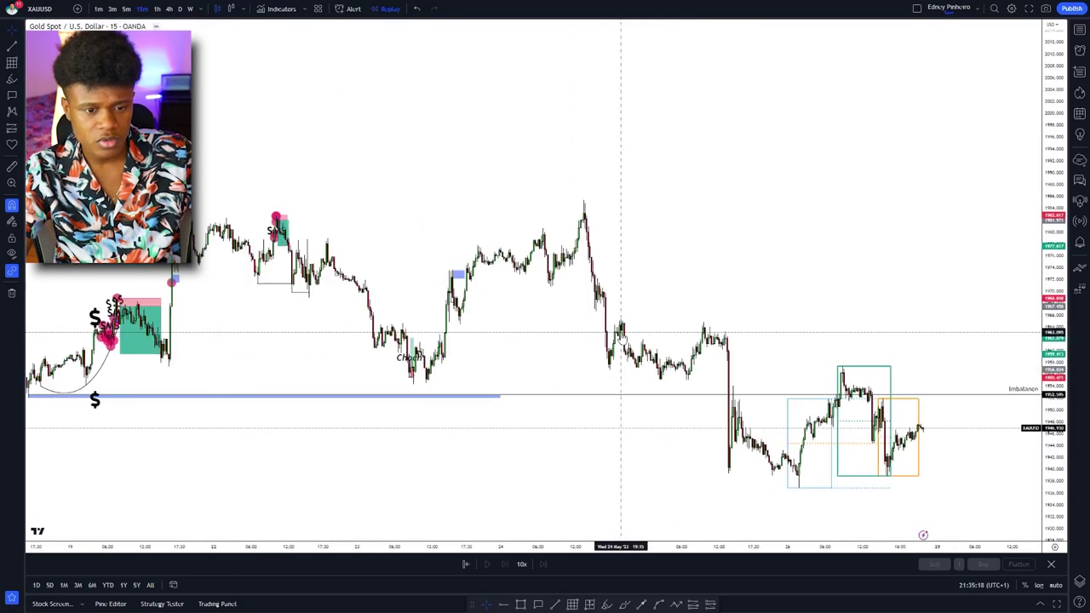
drag(580, 336, 651, 339)
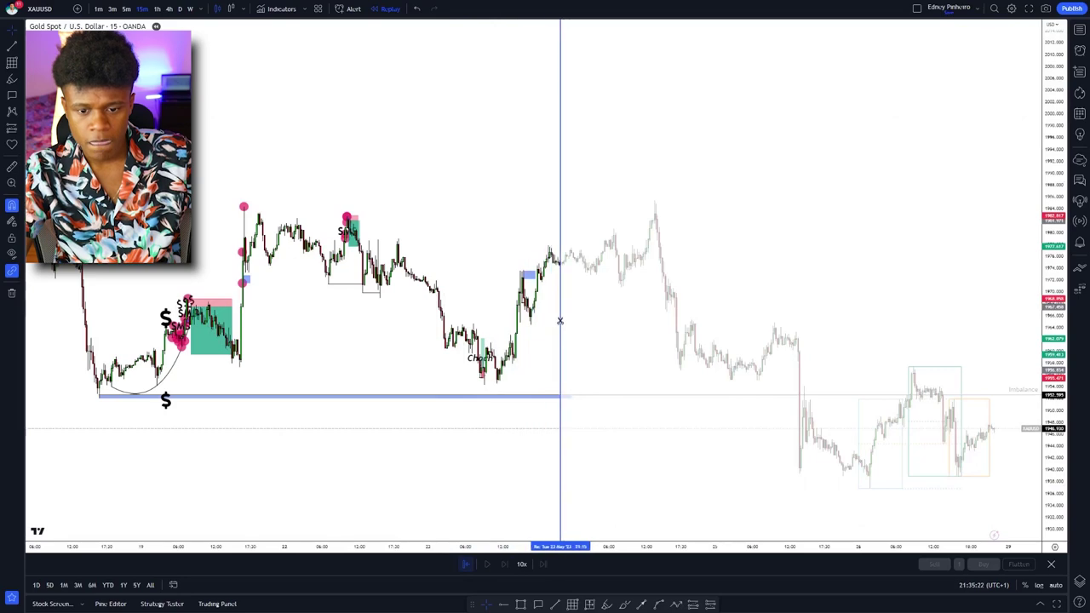
Step: Restart the bar replay from around 19:00 on Tuesday 23 May, after price has traded through the blue zone
click(547, 401)
scroll(732, 464, up, 8)
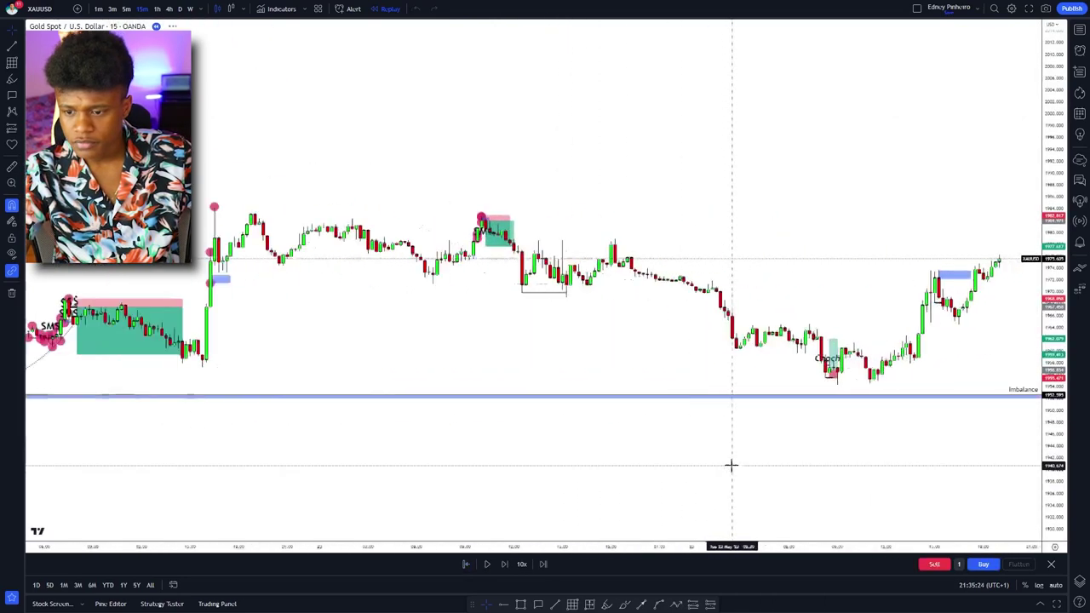
drag(793, 448, 536, 464)
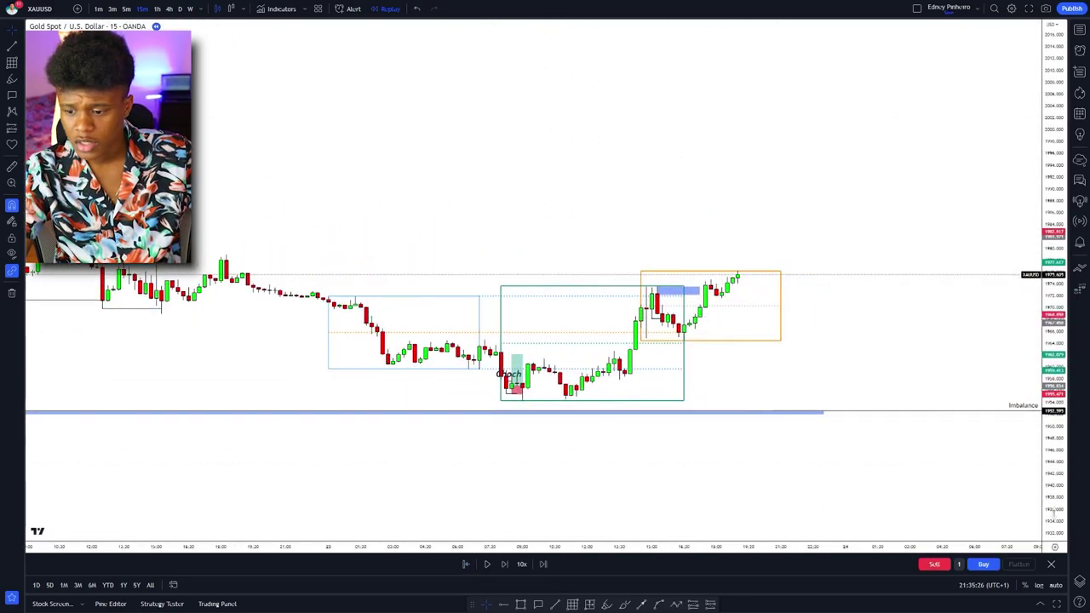
Step: Extend the blue zone's right edge to 17:45
drag(1053, 513, 1053, 85)
drag(699, 325, 714, 325)
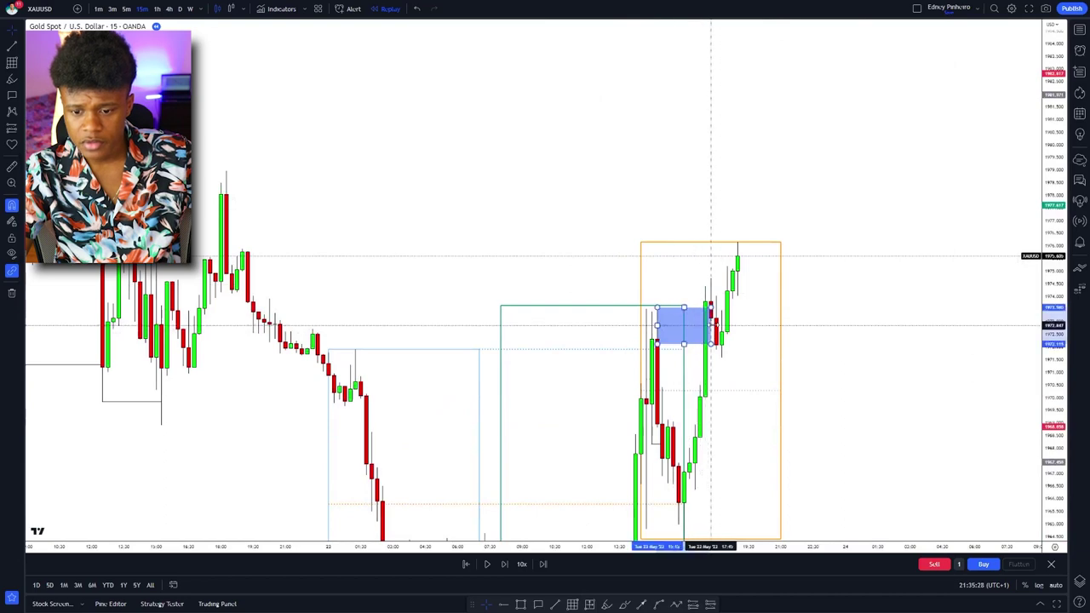
drag(777, 357, 871, 326)
scroll(843, 320, up, 4)
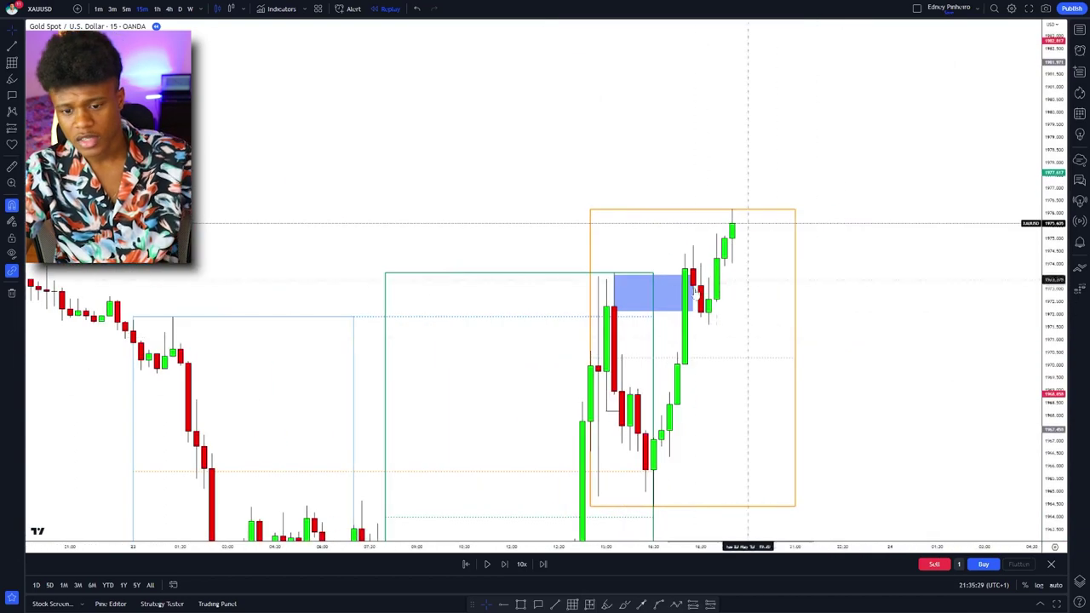
Step: Switch to the 1-minute timeframe and examine the price action from the blue zone to the latest replay candle
click(99, 9)
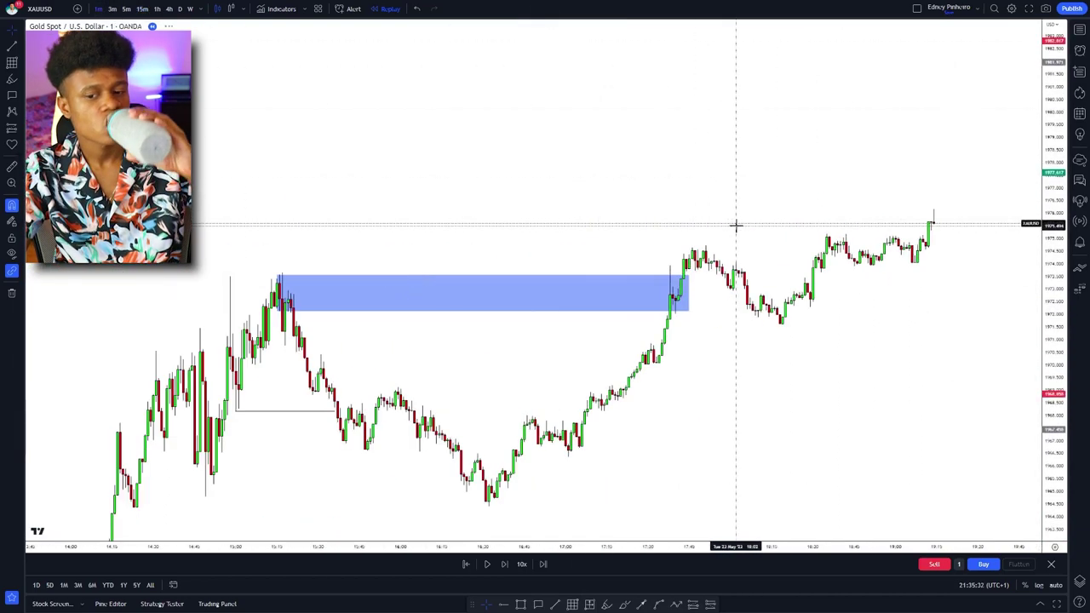
scroll(738, 225, down, 5)
drag(768, 204, 565, 200)
scroll(610, 254, up, 6)
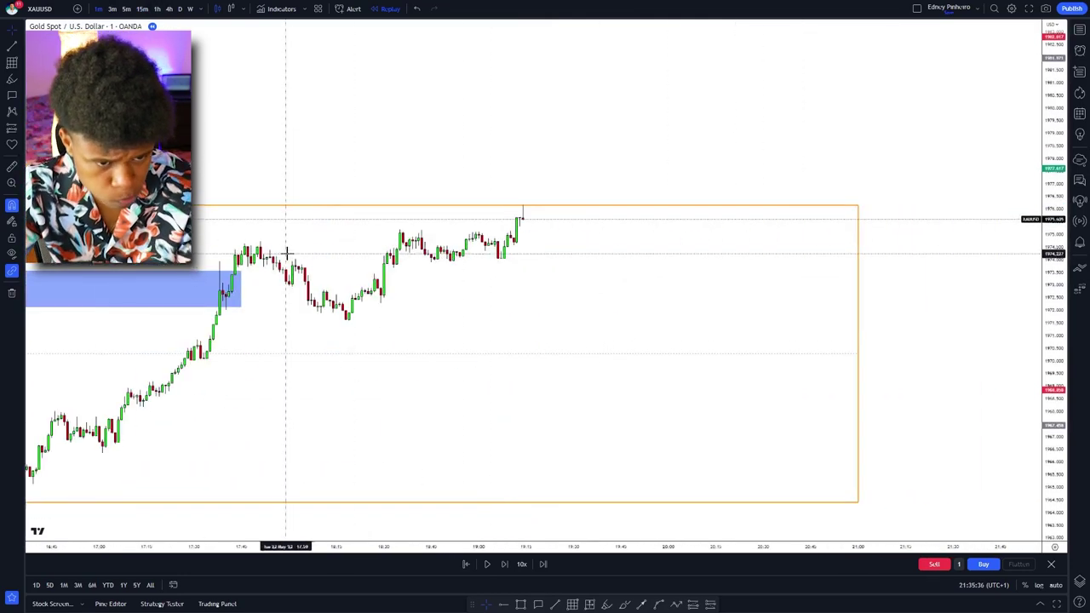
drag(317, 244, 795, 258)
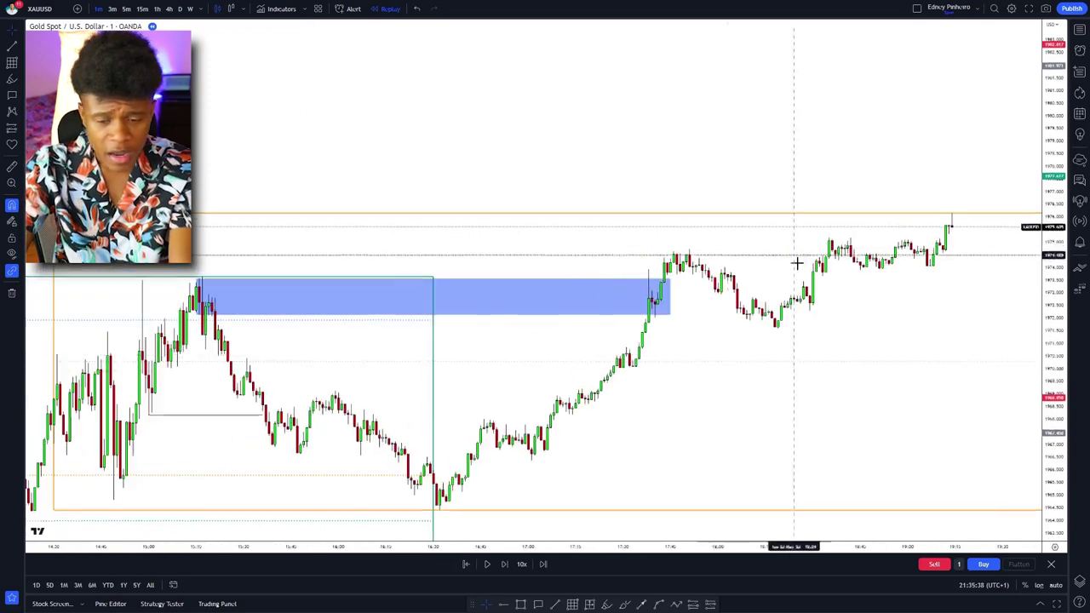
scroll(649, 406, up, 2)
drag(1059, 495, 968, 5)
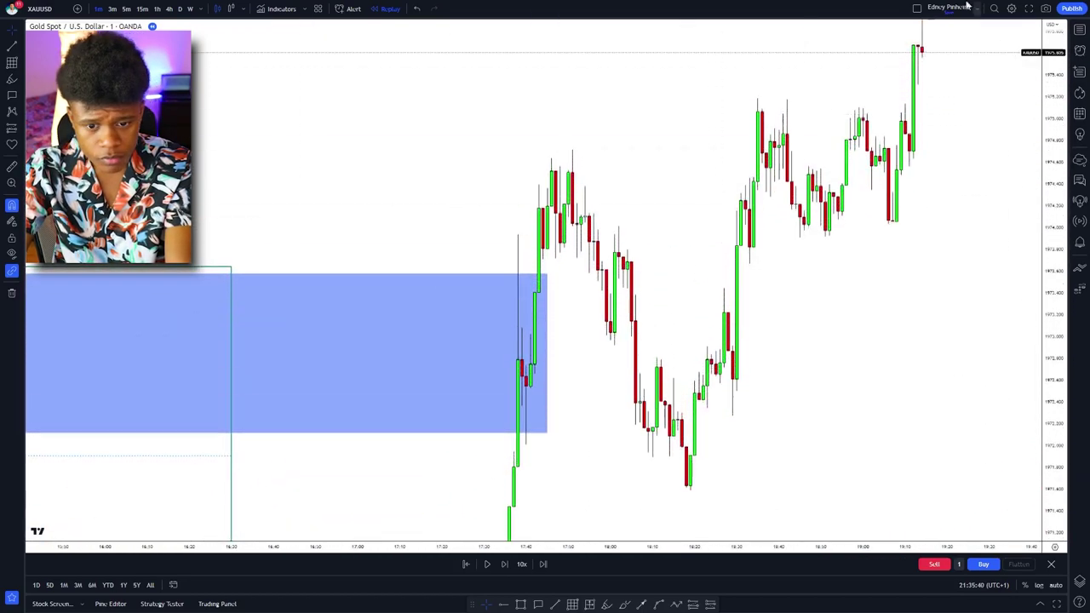
Step: Recolour the blue zone pink by applying a saved drawing template
scroll(650, 315, up, 5)
drag(177, 343, 693, 348)
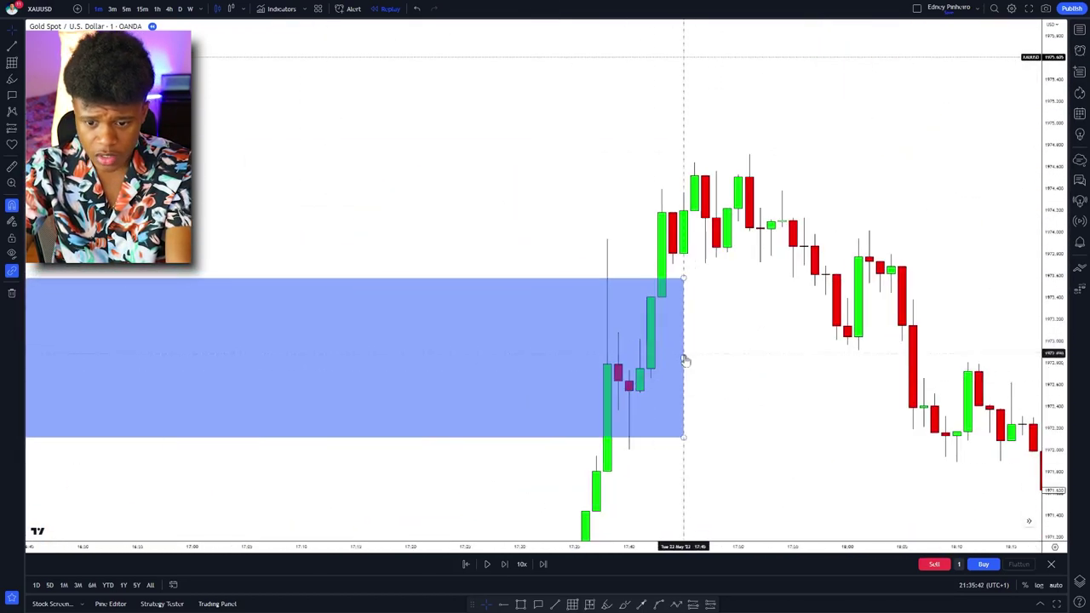
click(684, 358)
click(564, 33)
click(570, 132)
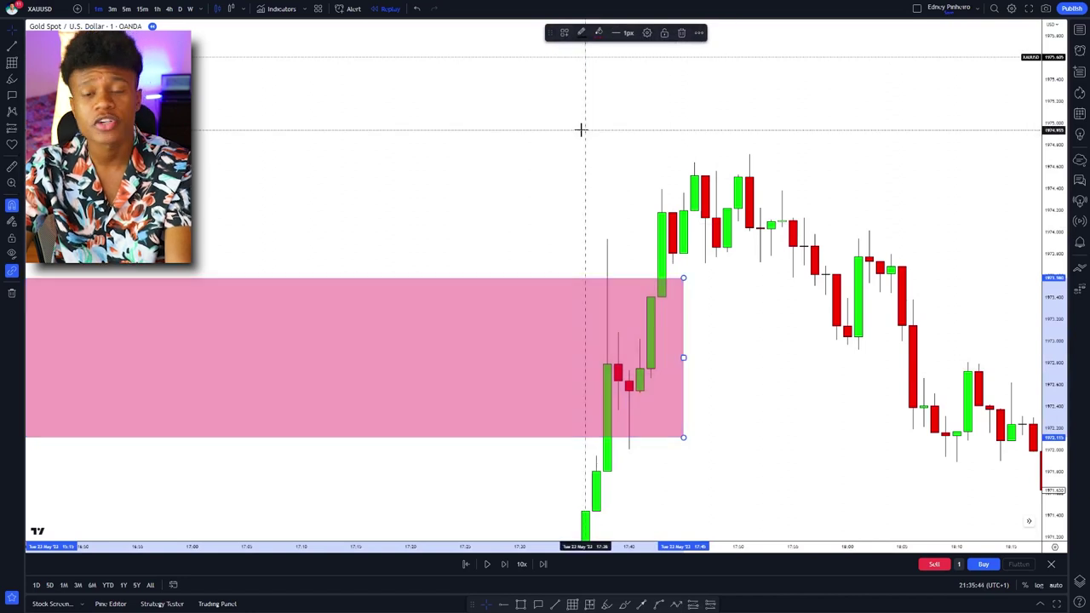
Step: Draw a horizontal trend line from the 17:44 low at about 1973.7 to the candle that breaks below it at about 17:55
scroll(634, 200, up, 2)
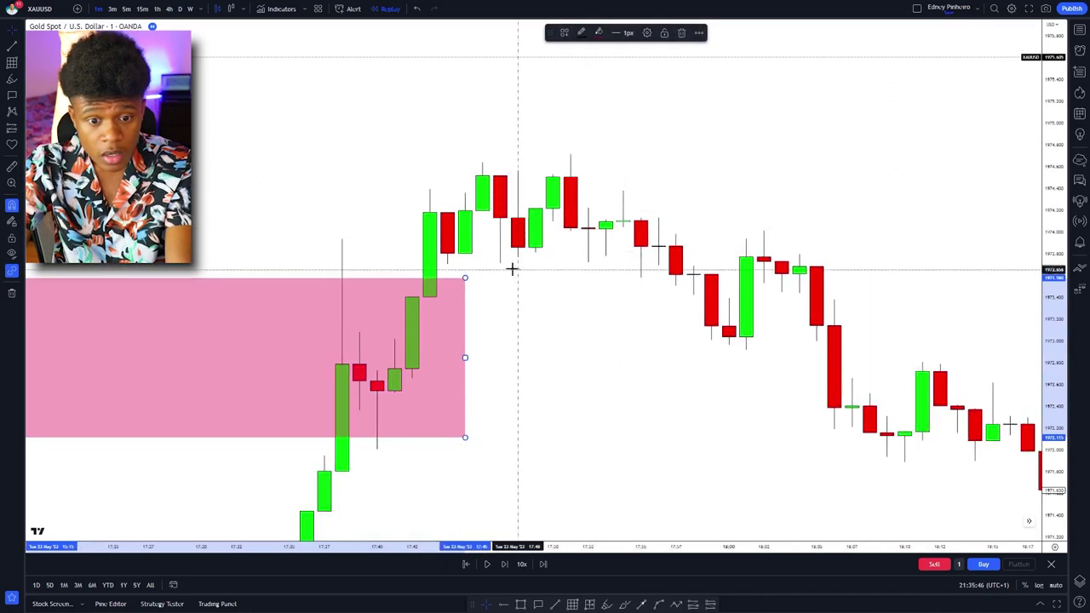
click(554, 604)
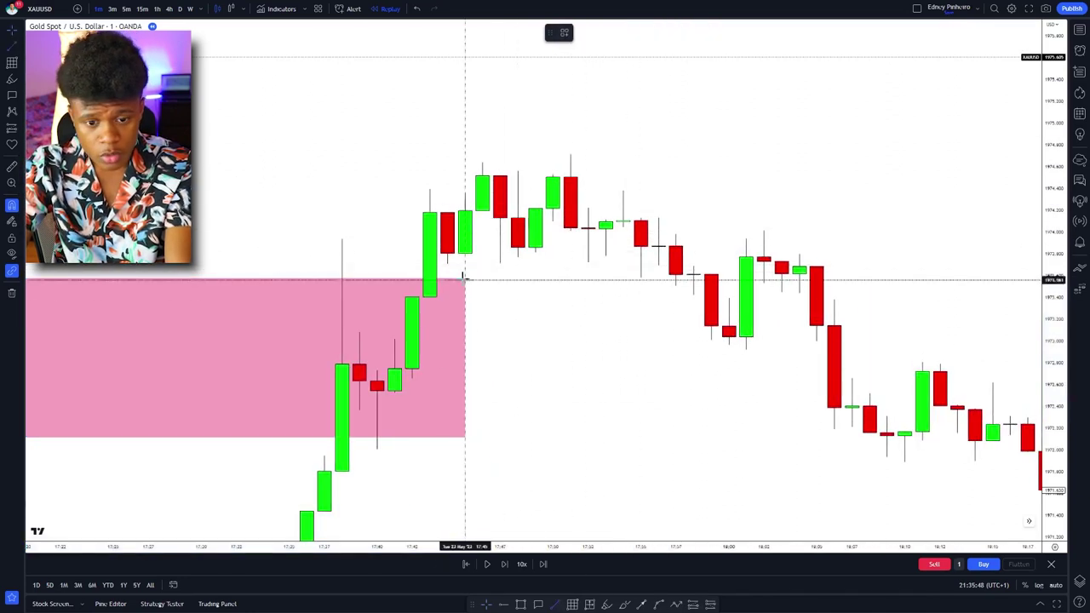
click(446, 264)
click(636, 266)
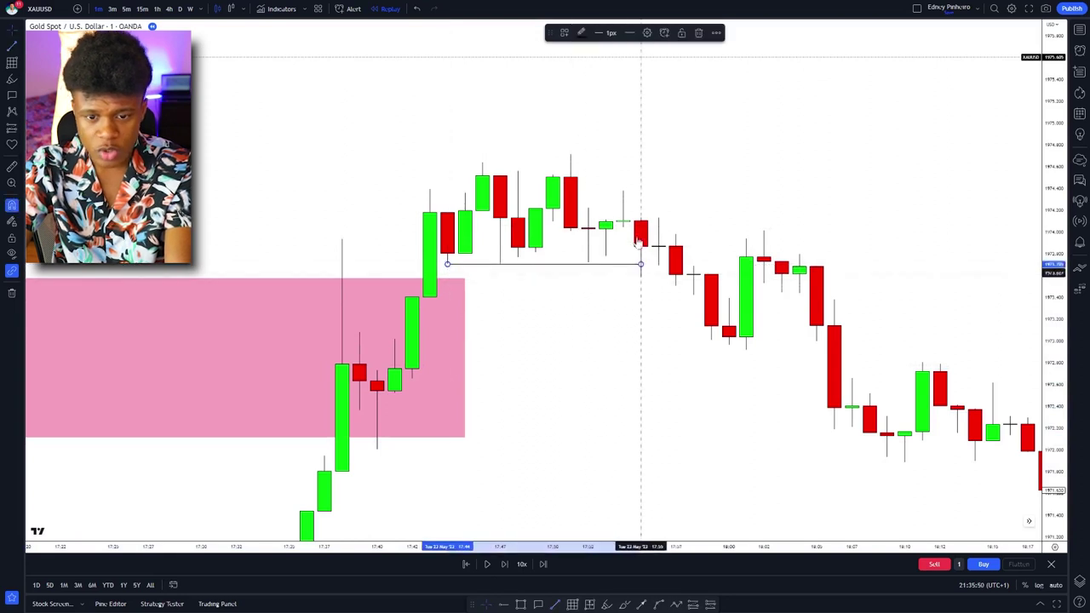
Step: Label the trend line "Choch" in size 24 bold italic text aligned to the bottom
click(565, 34)
click(581, 132)
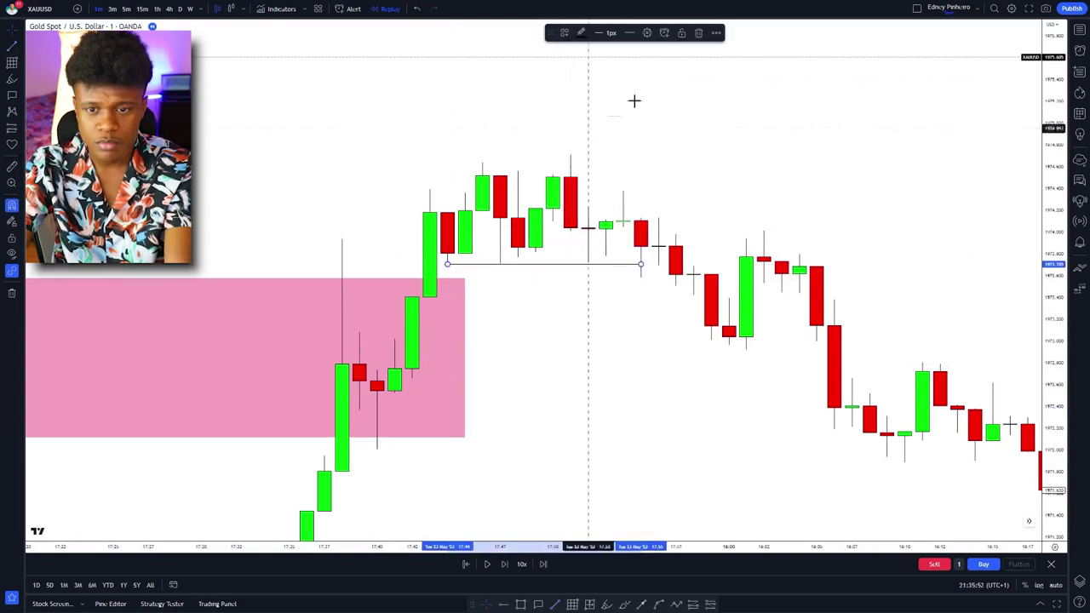
click(646, 34)
click(560, 272)
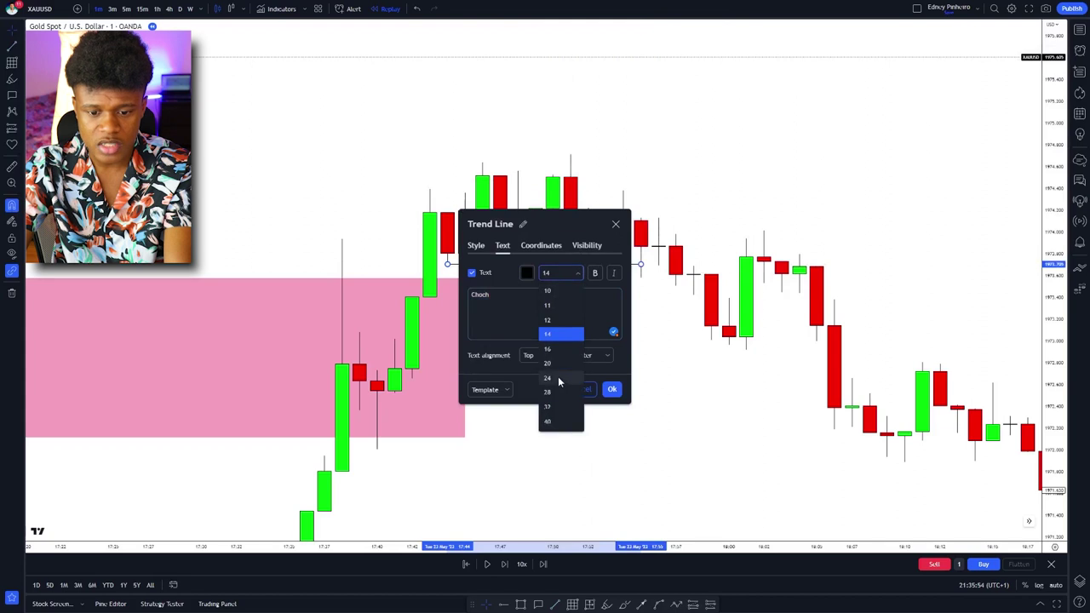
click(620, 392)
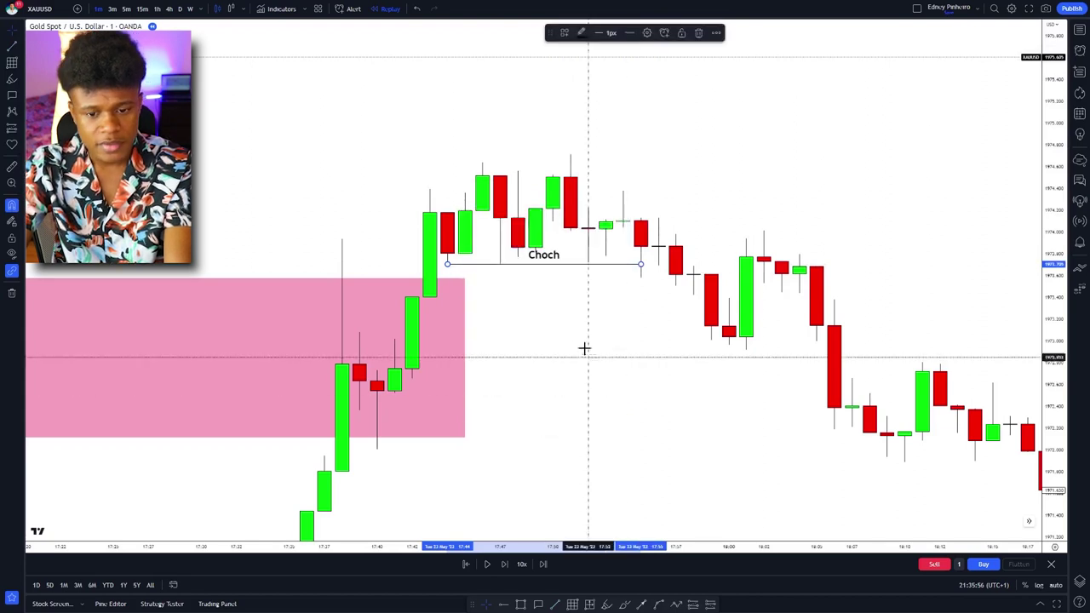
double_click(555, 266)
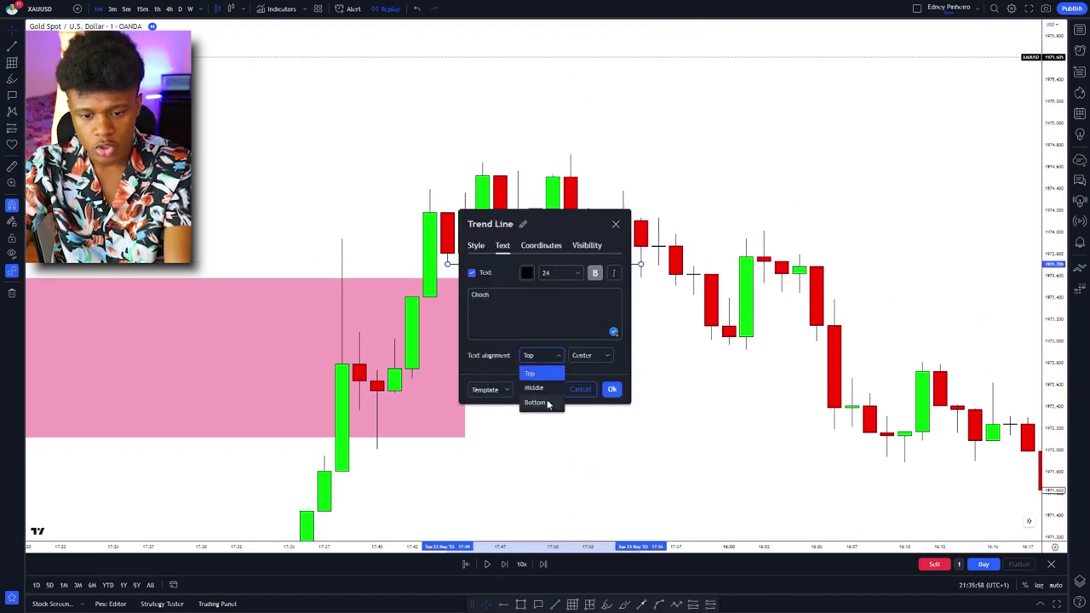
click(612, 389)
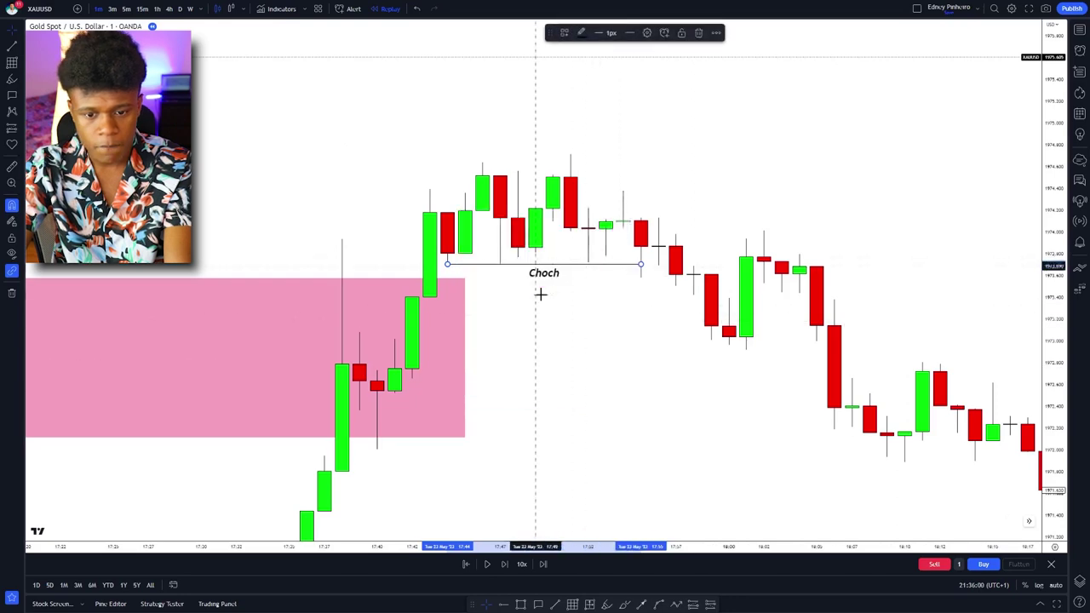
Step: Place a short position just after the Choch break with entry about 1974.01, stop about 1974.75 and target about 1973.08
scroll(822, 345, down, 5)
scroll(822, 345, up, 2)
drag(811, 357, 749, 366)
scroll(750, 366, up, 2)
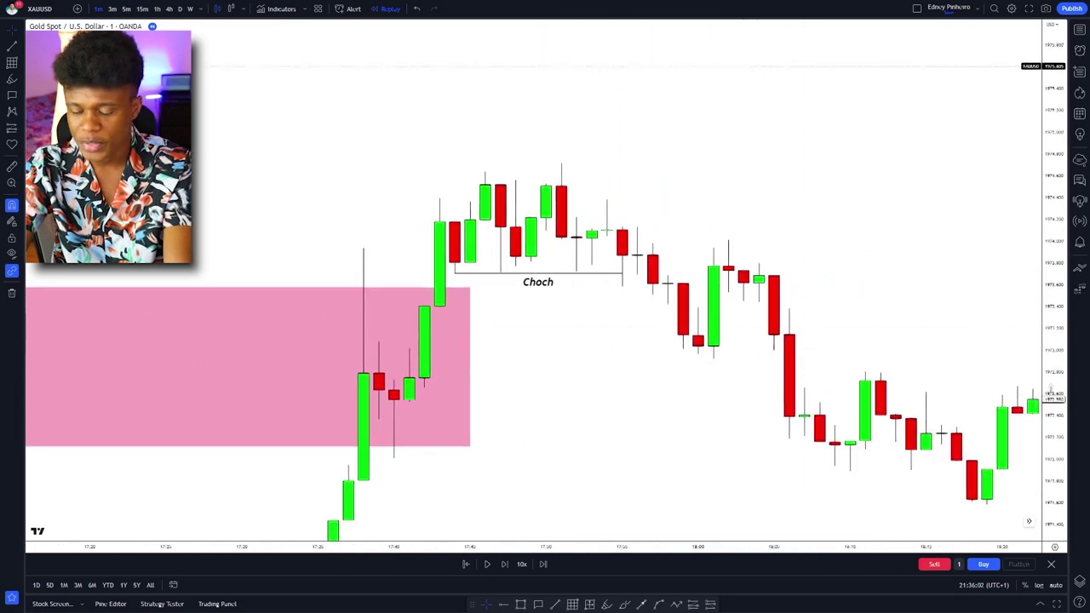
drag(1053, 392, 721, 145)
drag(546, 150, 689, 200)
scroll(630, 336, up, 1)
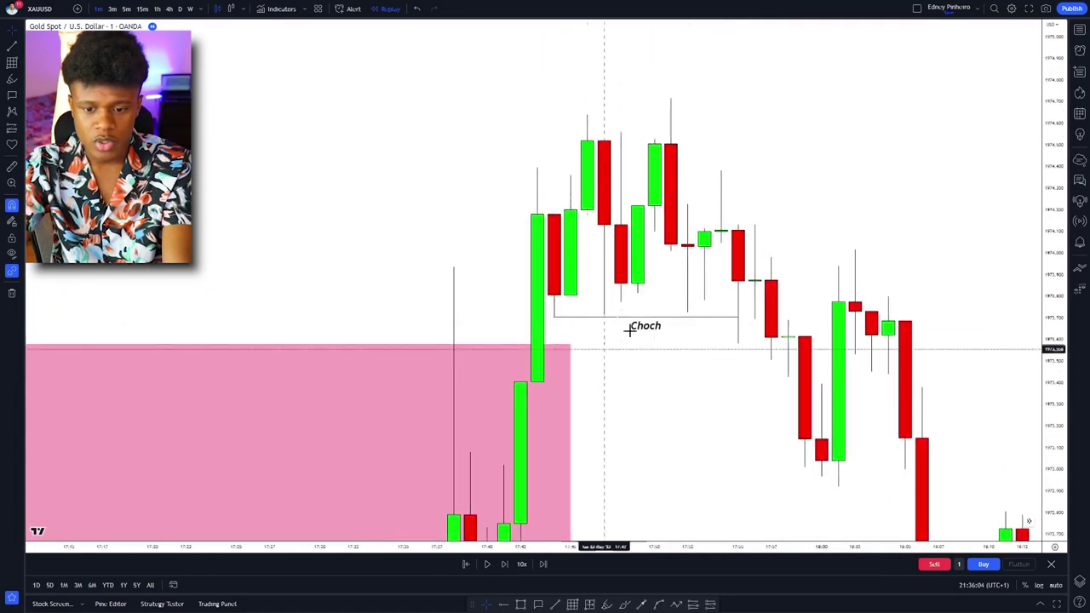
drag(627, 396, 366, 405)
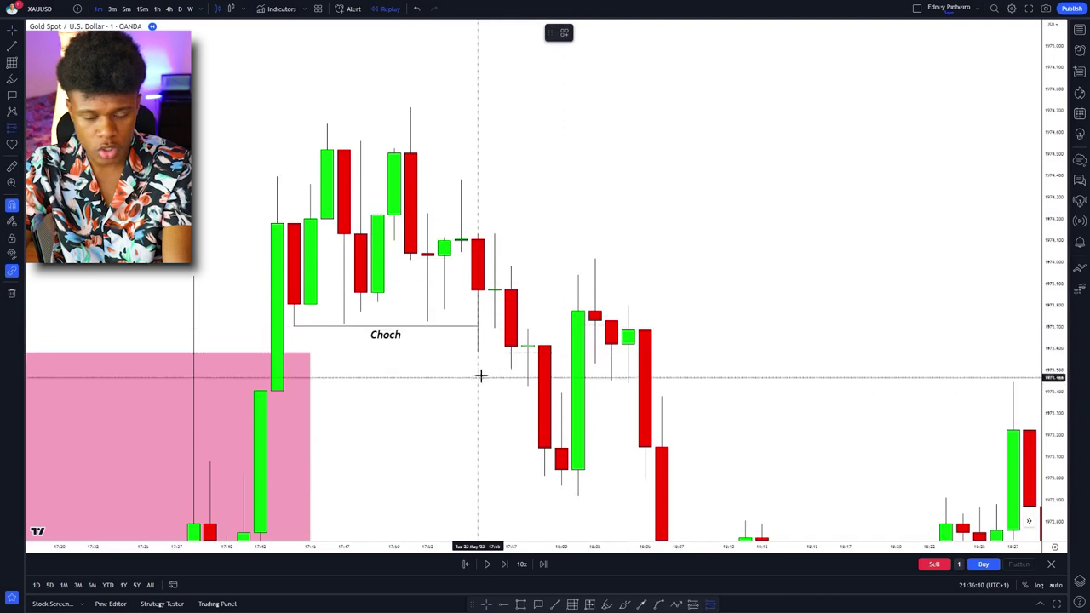
click(492, 343)
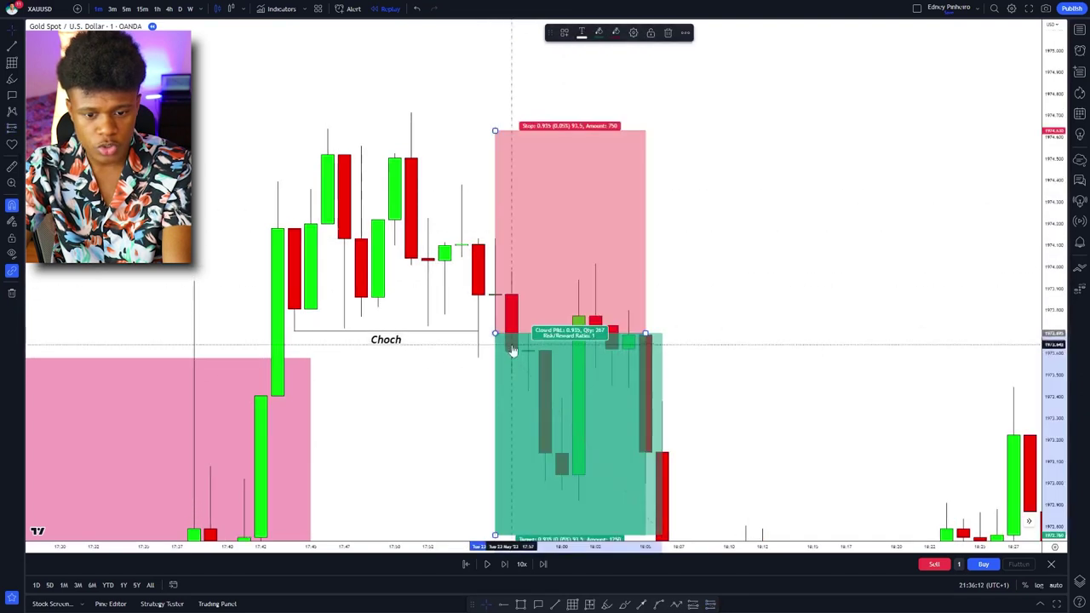
drag(511, 348, 508, 273)
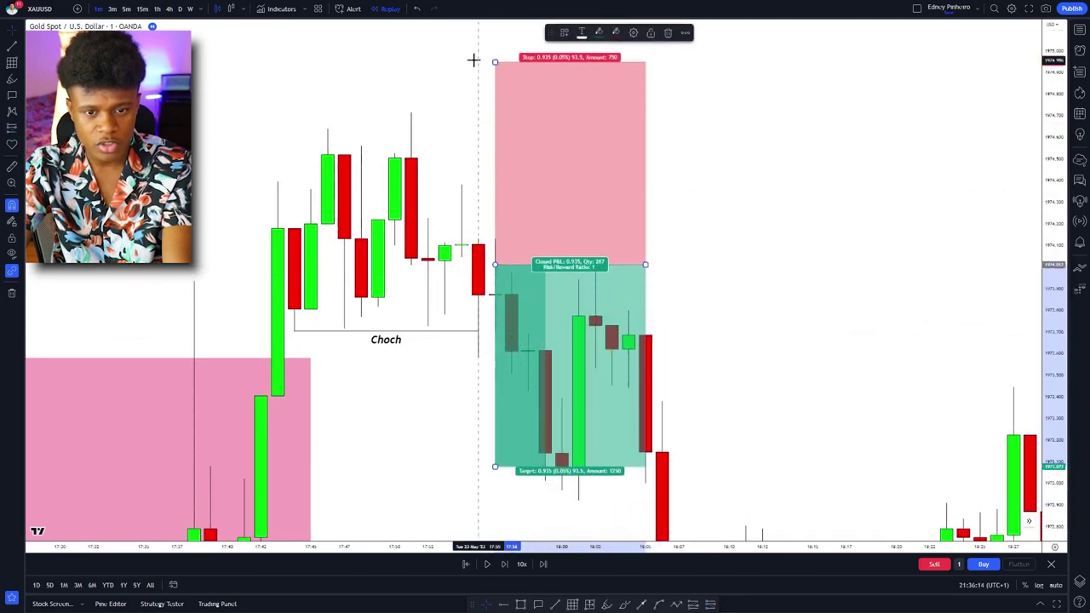
drag(494, 63, 492, 105)
click(805, 185)
Step: Examine the 1-minute price action following the short position against the pink zone and the surrounding session box
scroll(939, 332, down, 5)
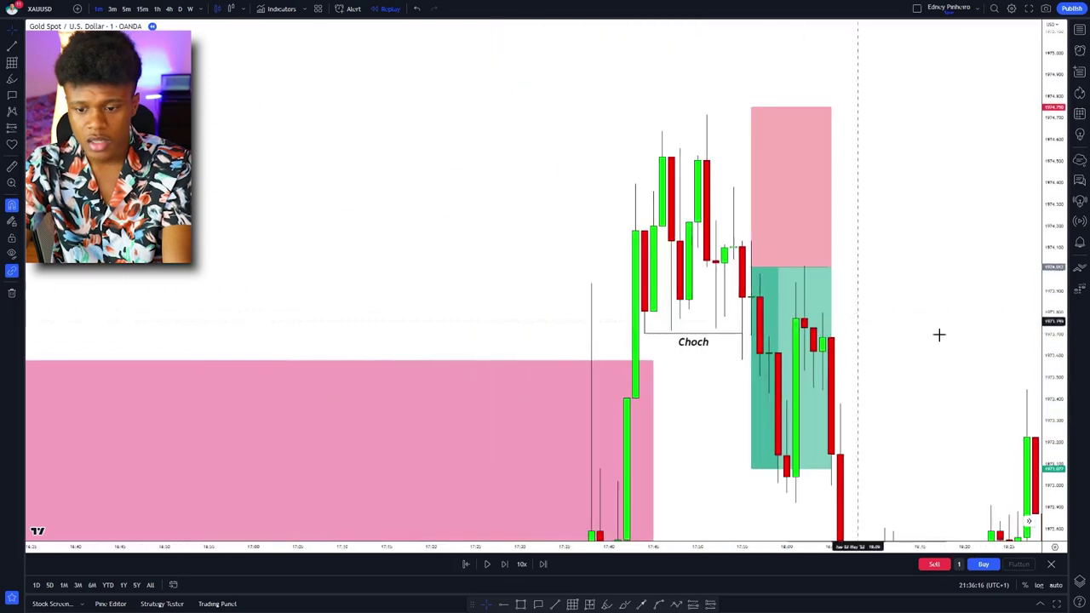
drag(939, 332, 667, 213)
drag(1052, 207, 934, 533)
scroll(897, 460, down, 5)
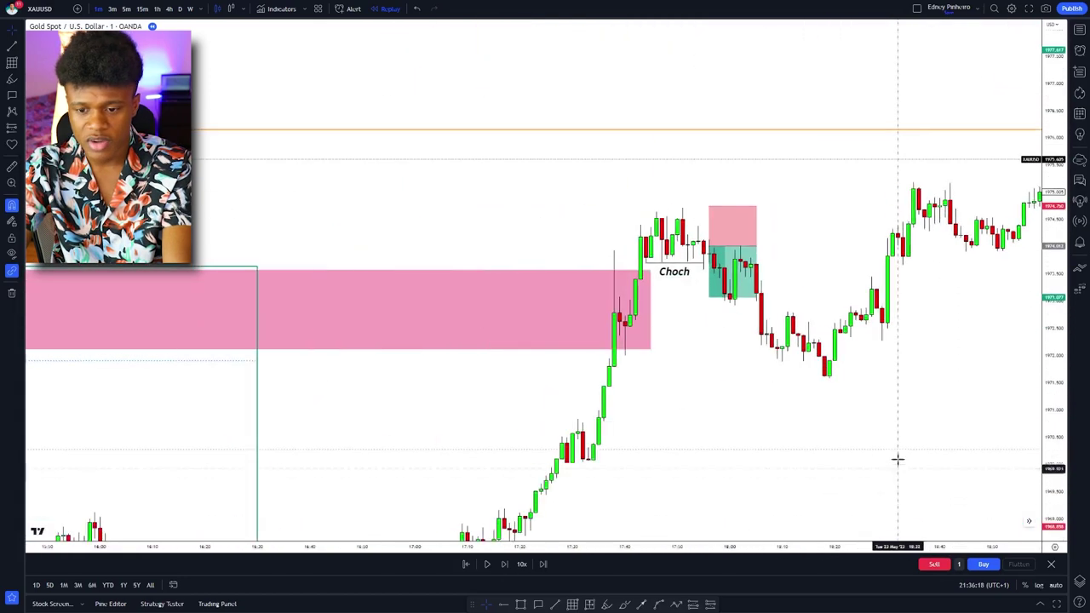
Step: Lower the short position's target to about 1970.26 and extend the position to about 18:42
drag(898, 460, 744, 414)
click(574, 226)
mouse_move(554, 252)
mouse_down()
mouse_move(555, 337)
mouse_move(574, 401)
mouse_up()
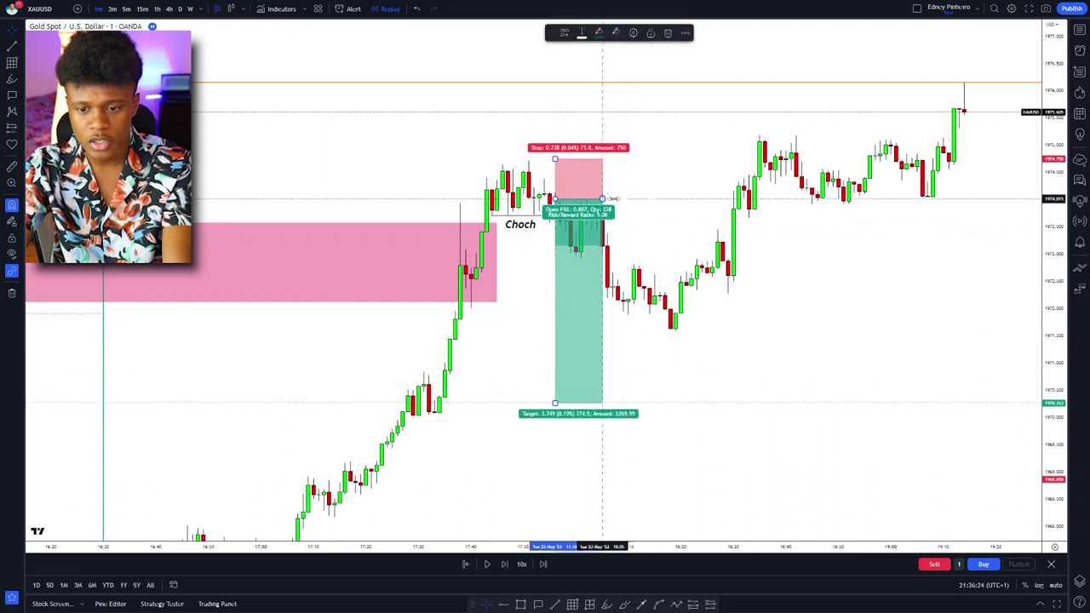
drag(602, 199, 803, 202)
drag(914, 261, 667, 276)
scroll(667, 276, down, 5)
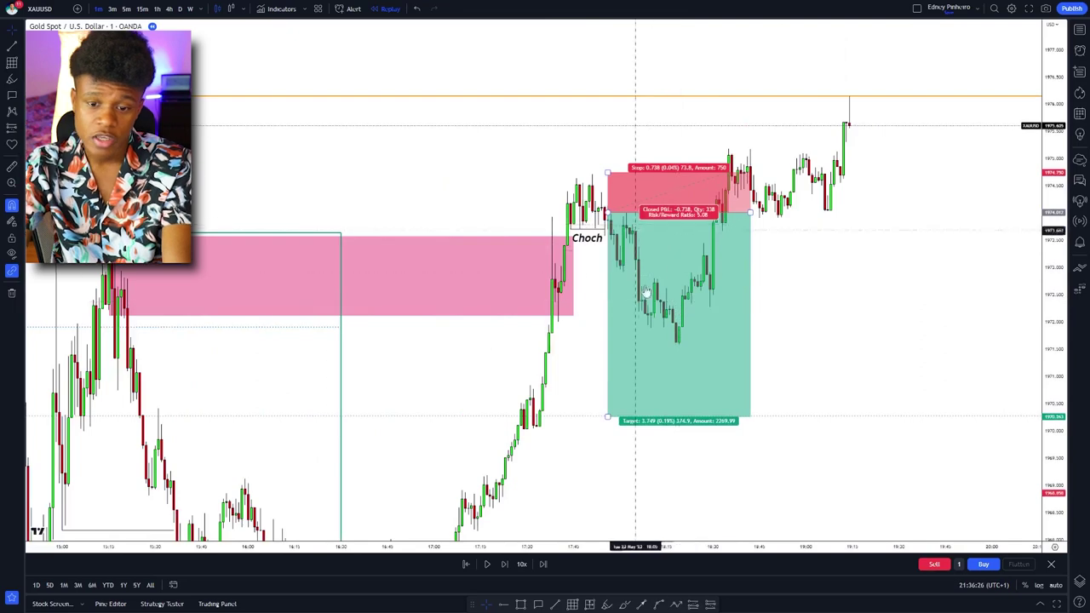
Step: Try the short position's target at the 18:18 low, about 1971.77, and lower it to about 1970.02
drag(607, 416, 590, 337)
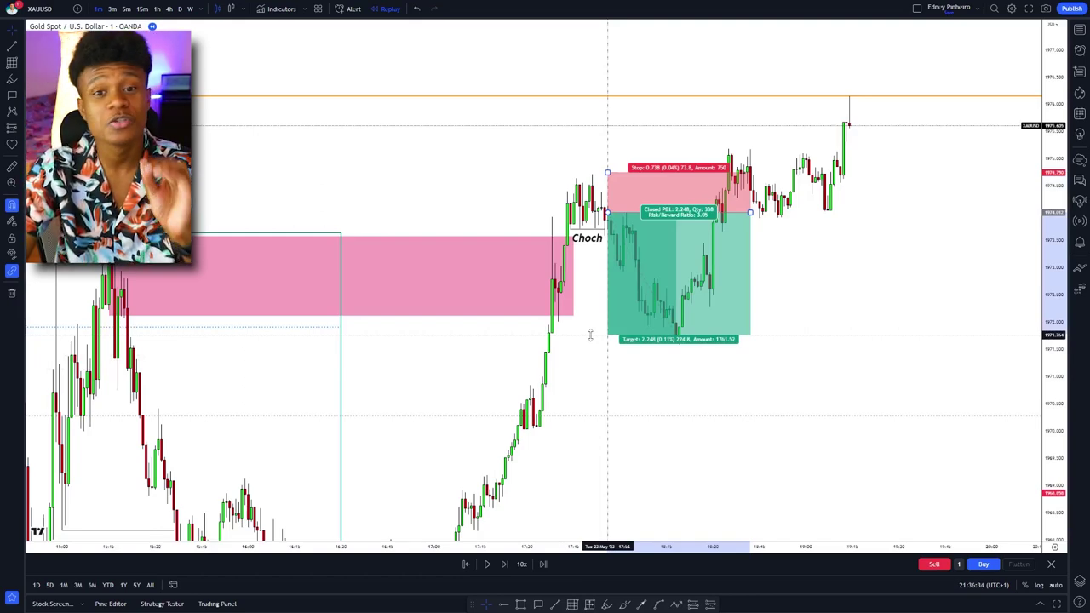
mouse_move(590, 336)
mouse_down()
mouse_move(599, 284)
mouse_move(601, 334)
mouse_up()
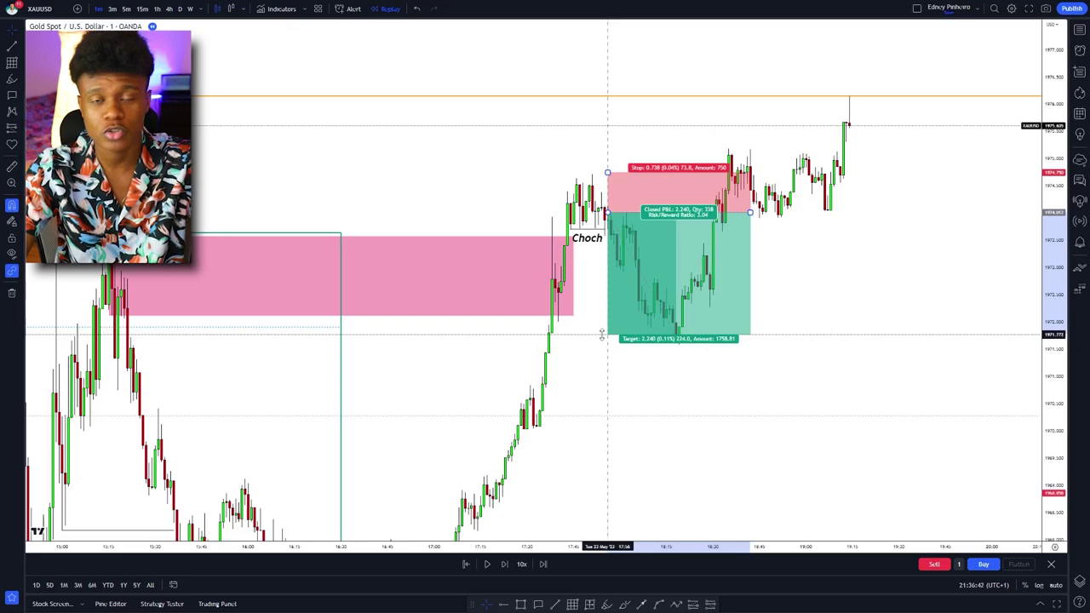
drag(601, 335, 593, 428)
Step: Mark the swing high at about 18:42 and the swing low at about 18:51 with pink brush dots
drag(784, 354, 509, 435)
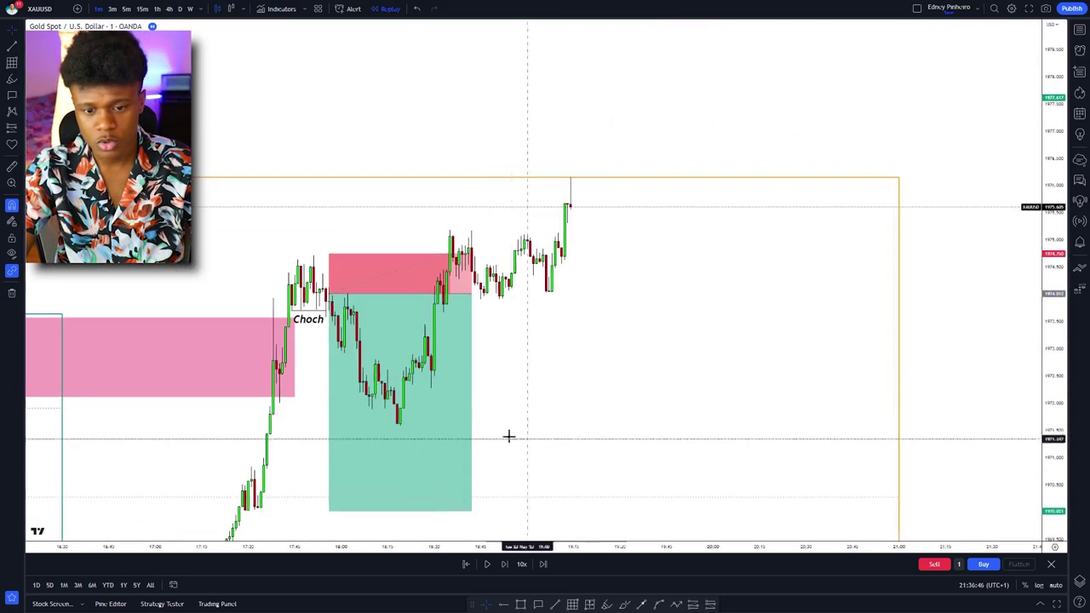
click(440, 346)
drag(587, 322, 590, 289)
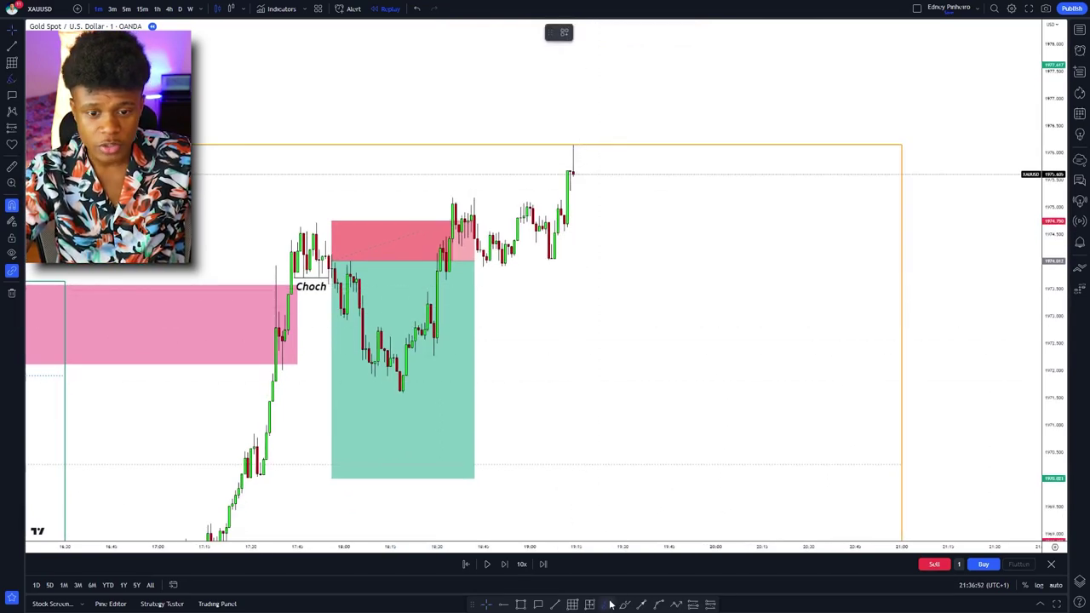
click(474, 187)
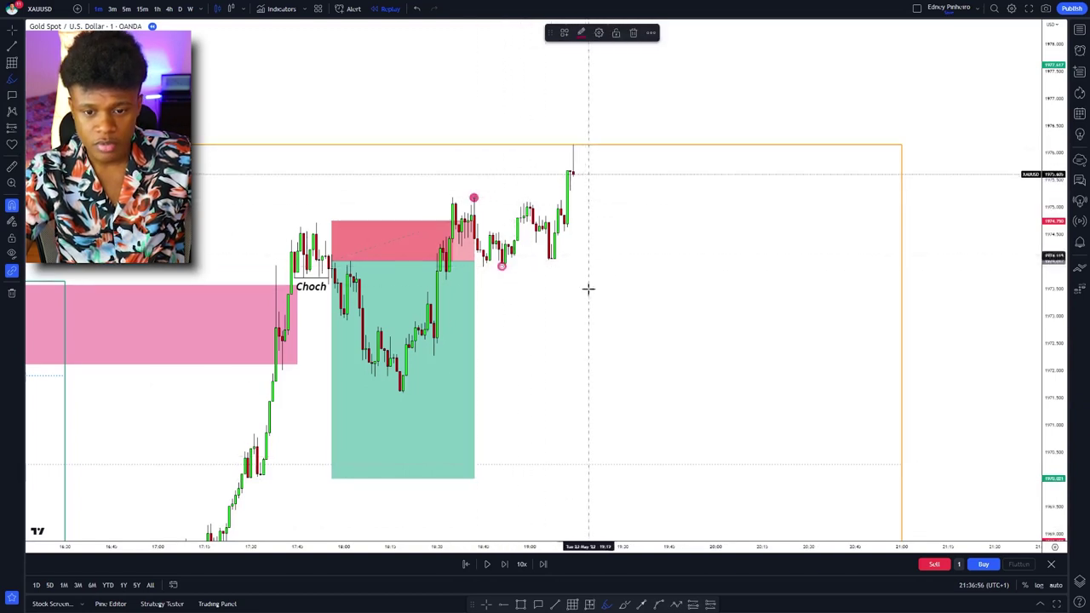
Step: Advance the 1-minute replay bar by bar to about 19:35
click(506, 566)
click(505, 565)
click(506, 566)
click(505, 565)
click(505, 565)
click(505, 565)
click(506, 565)
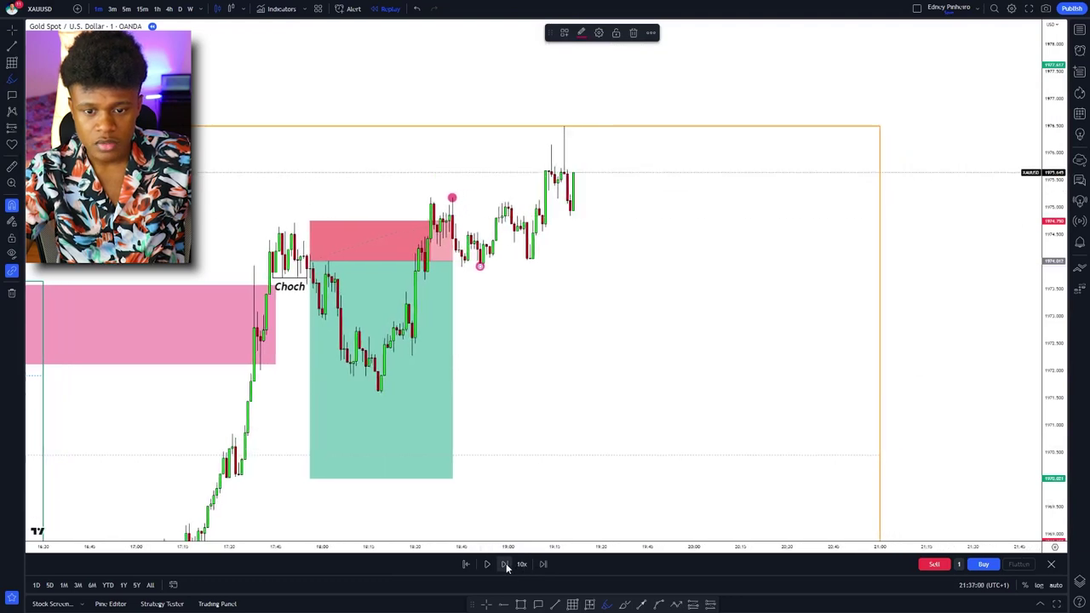
click(504, 564)
click(504, 563)
click(504, 563)
click(504, 564)
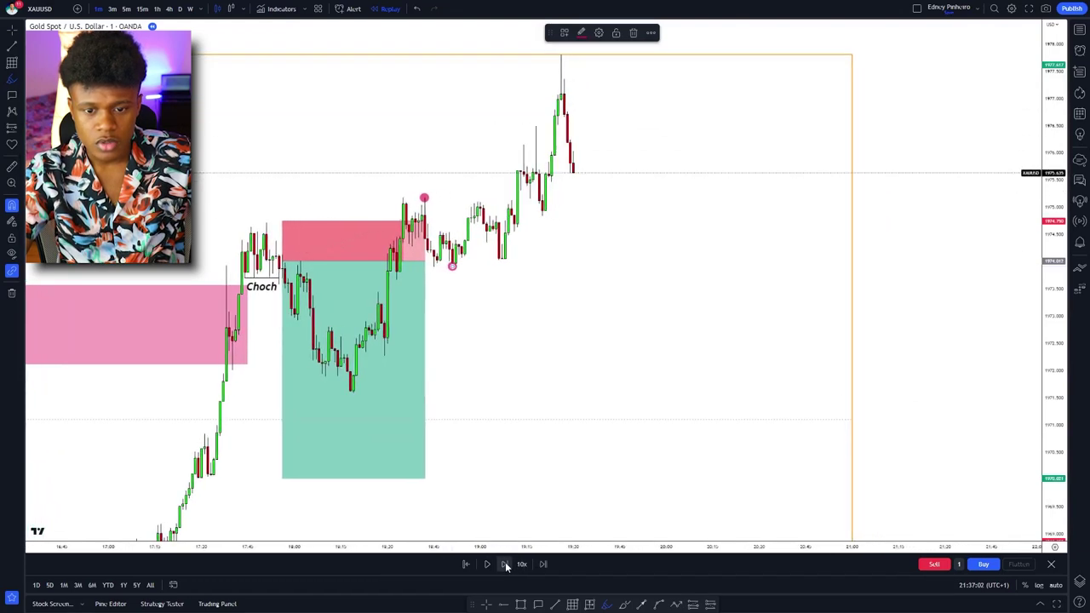
click(505, 564)
click(505, 564)
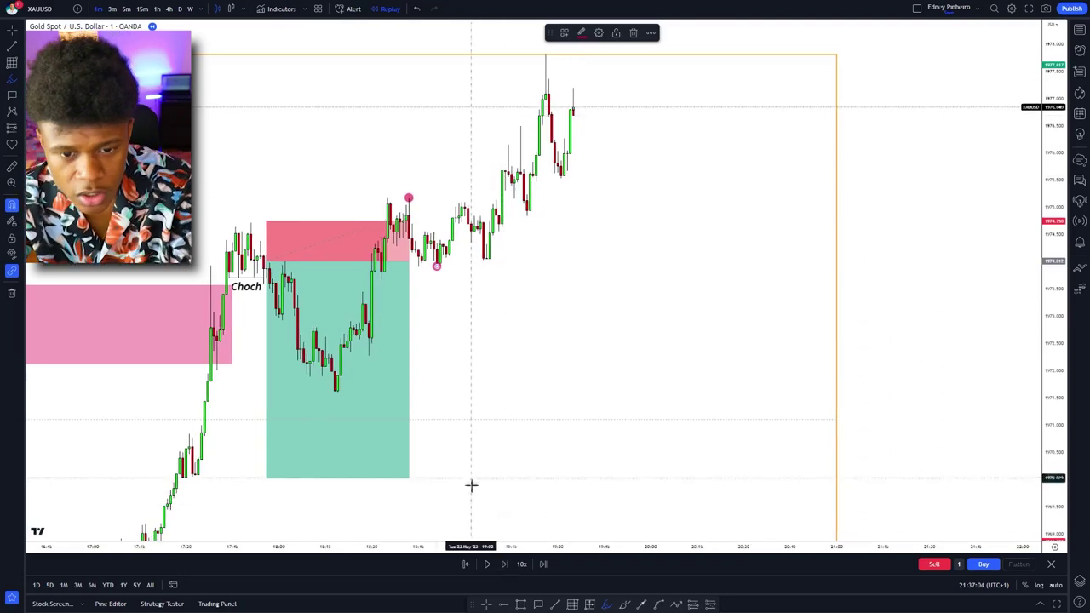
Step: Mark the swing highs at 19:14 and 19:18 and the lows at 19:16 and 19:20 with pink brush dots
scroll(729, 328, up, 4)
mouse_move(538, 326)
mouse_down()
mouse_move(779, 306)
mouse_move(688, 359)
mouse_up()
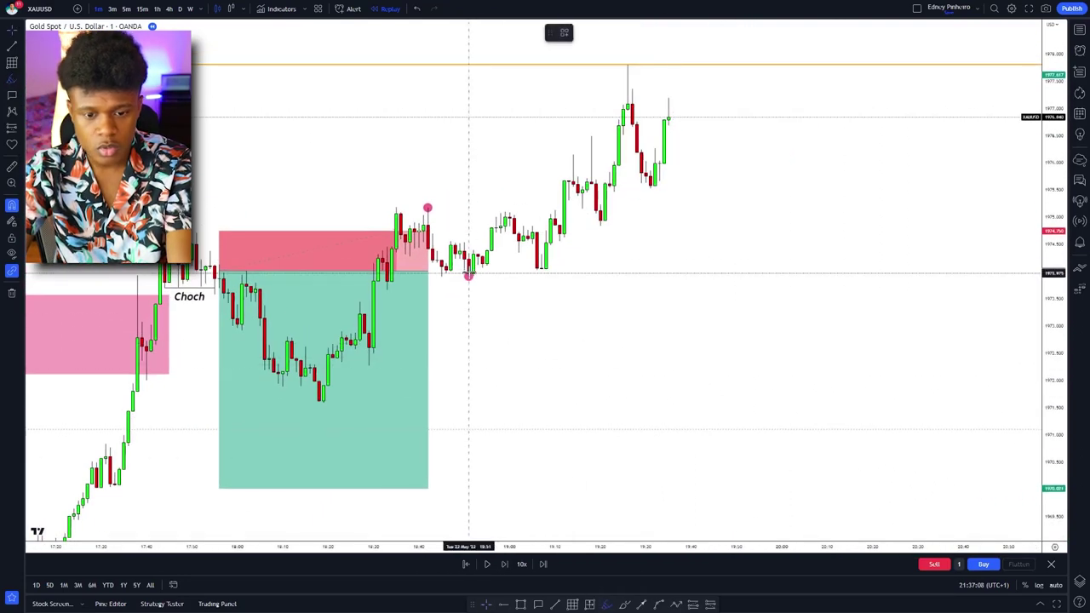
click(574, 141)
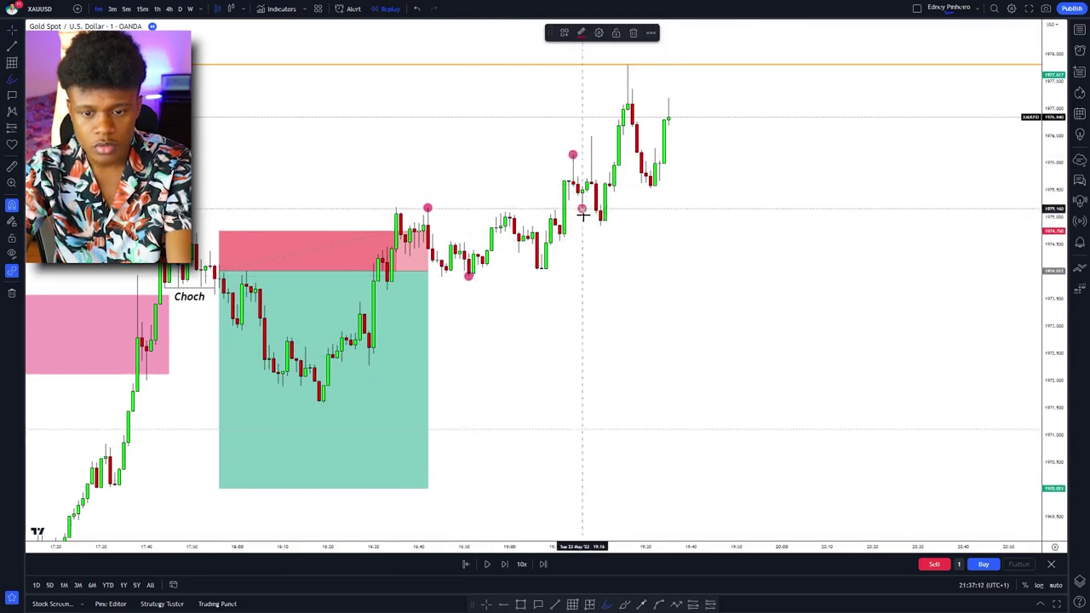
click(587, 125)
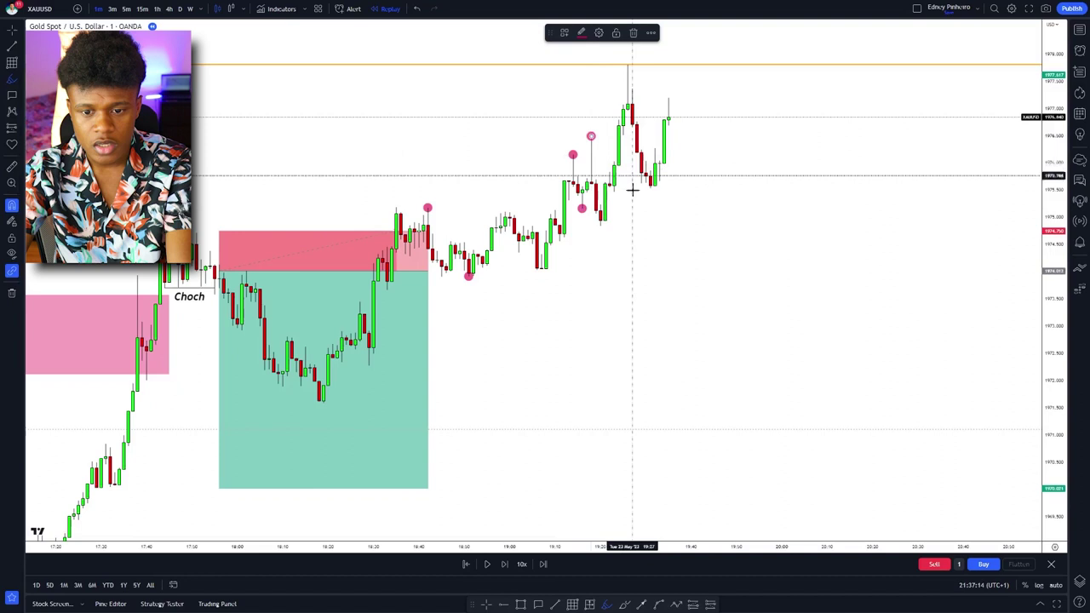
click(599, 236)
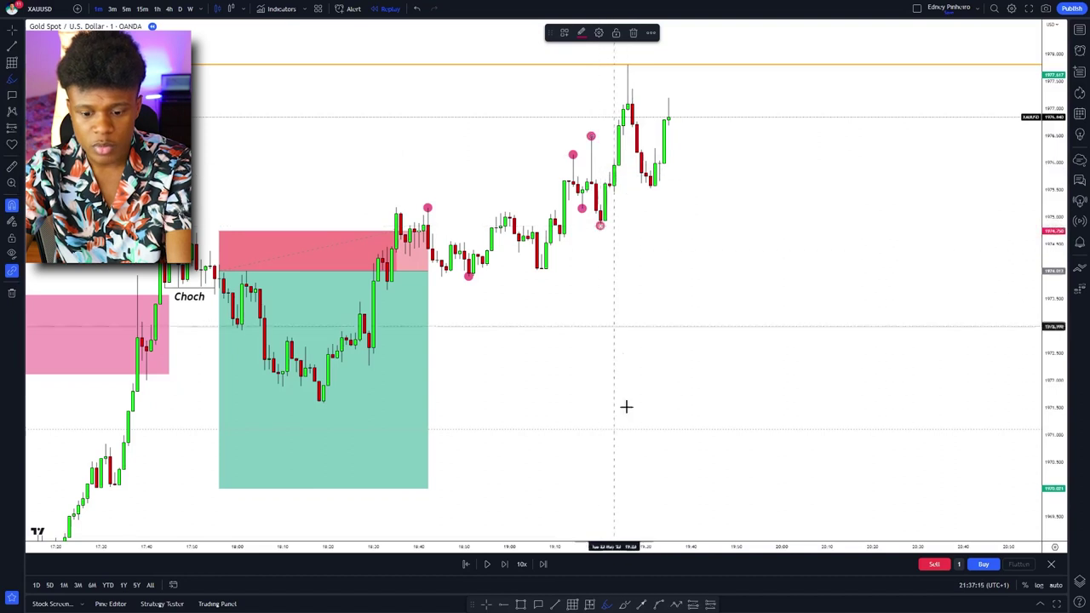
Step: Place a short position from about 19:21 with entry about 1975.89, stop about 1976.83 and target about 1973.96
click(707, 606)
click(609, 175)
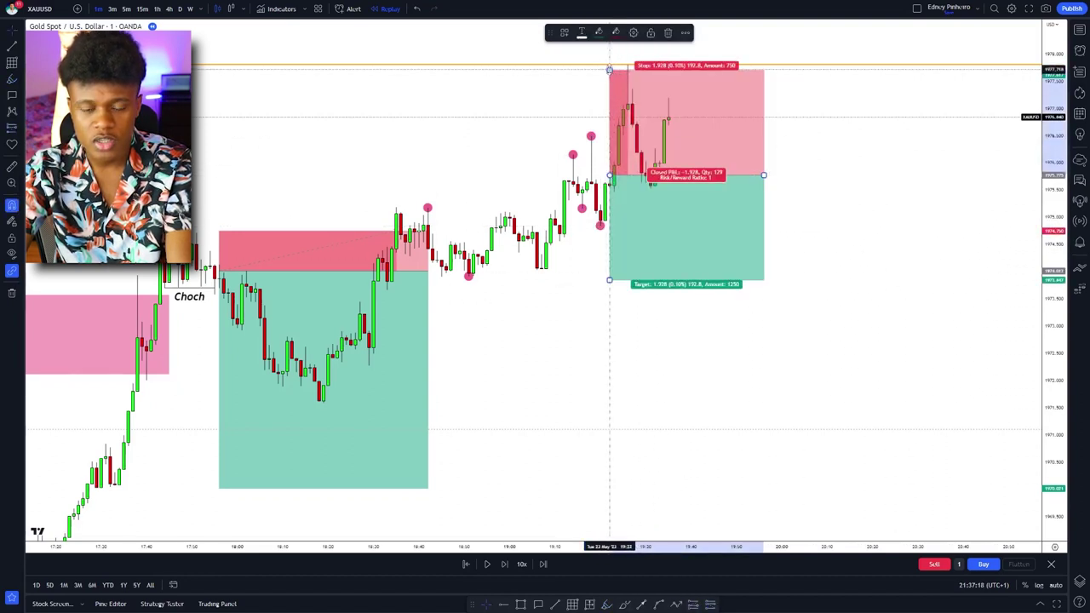
mouse_move(609, 69)
mouse_down()
mouse_move(609, 134)
mouse_move(609, 123)
mouse_up()
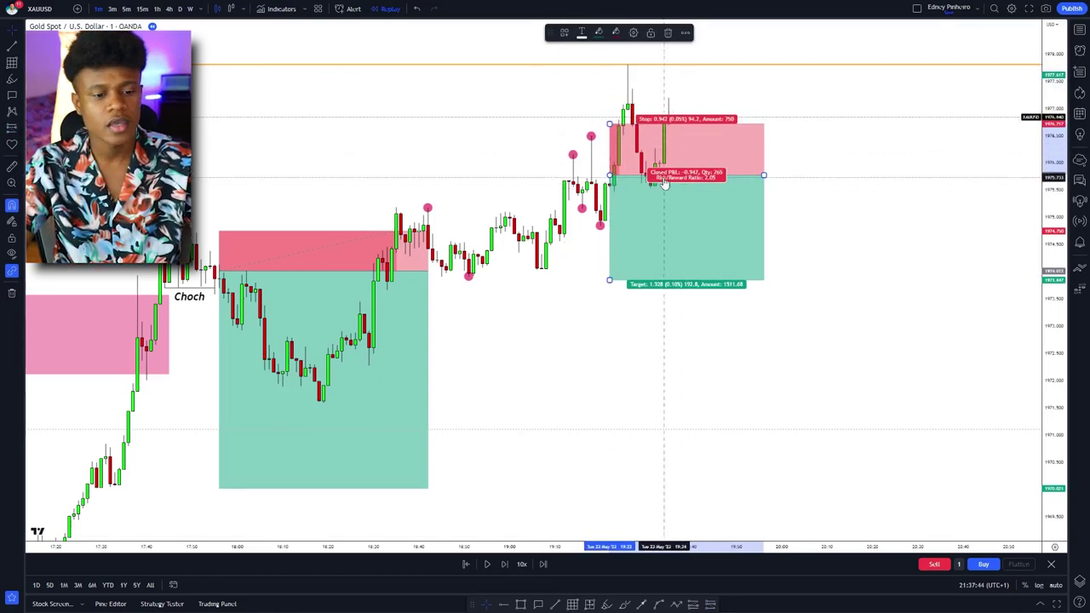
drag(665, 181, 655, 170)
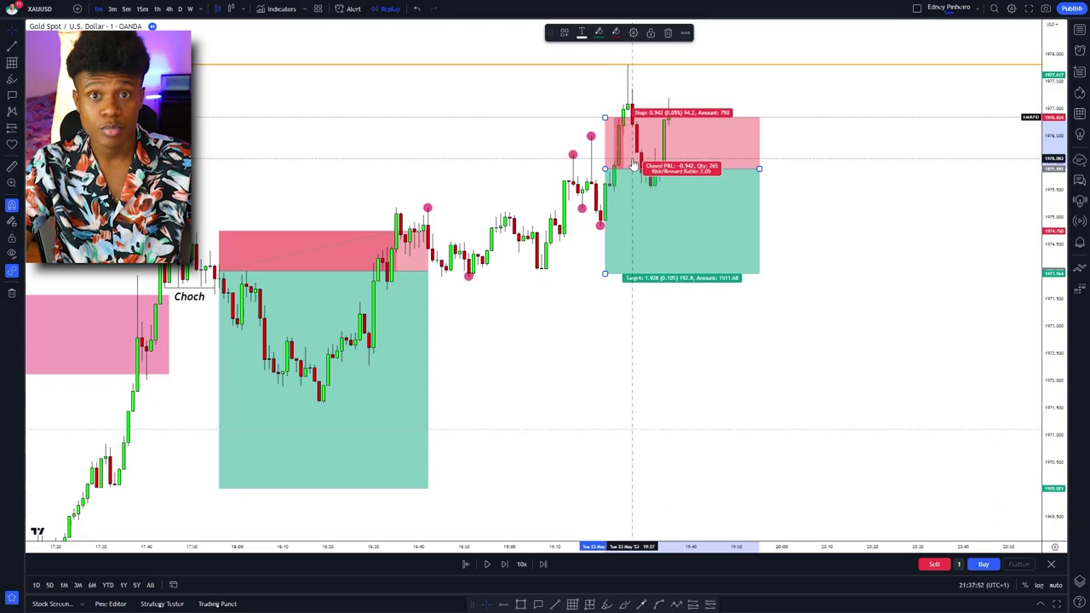
Step: Switch the chart to the 15-minute timeframe and frame the current session boxes
scroll(525, 292, down, 6)
scroll(691, 167, down, 3)
scroll(685, 210, up, 5)
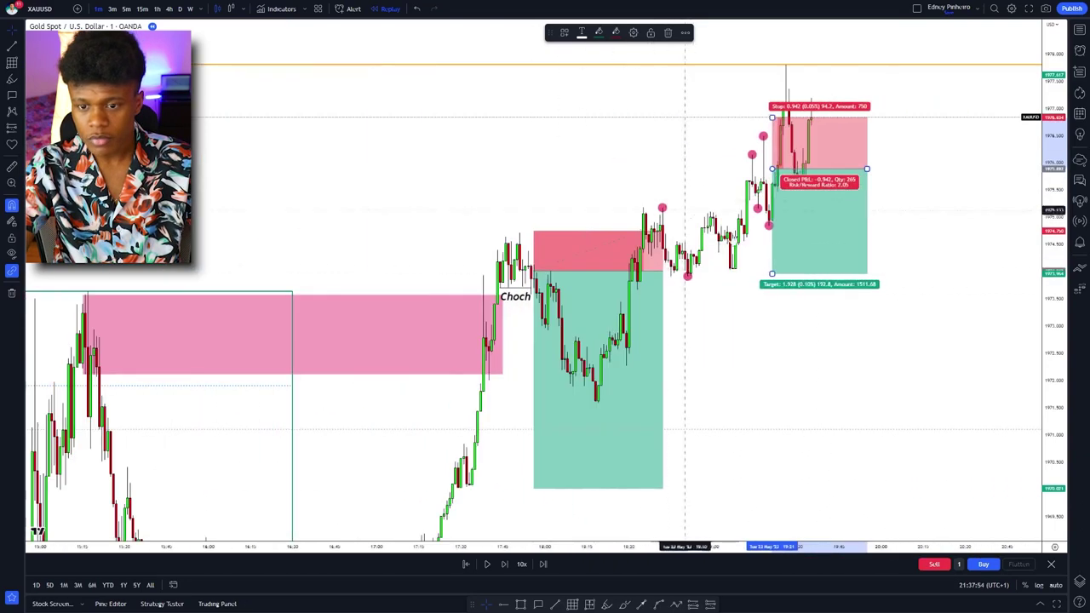
drag(1053, 195, 1053, 485)
click(142, 8)
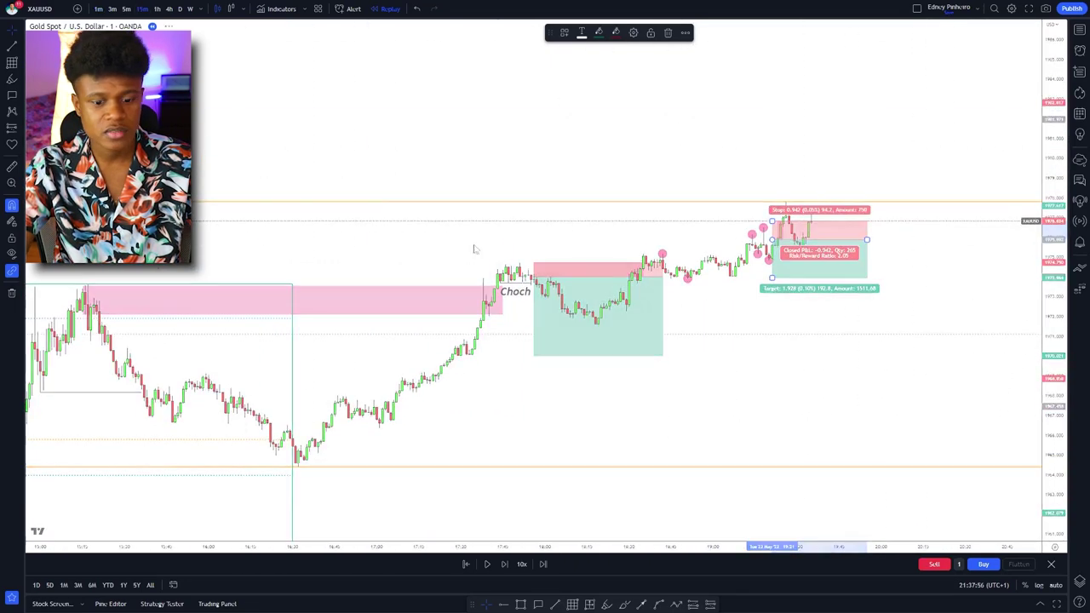
drag(824, 356, 967, 275)
drag(817, 321, 625, 393)
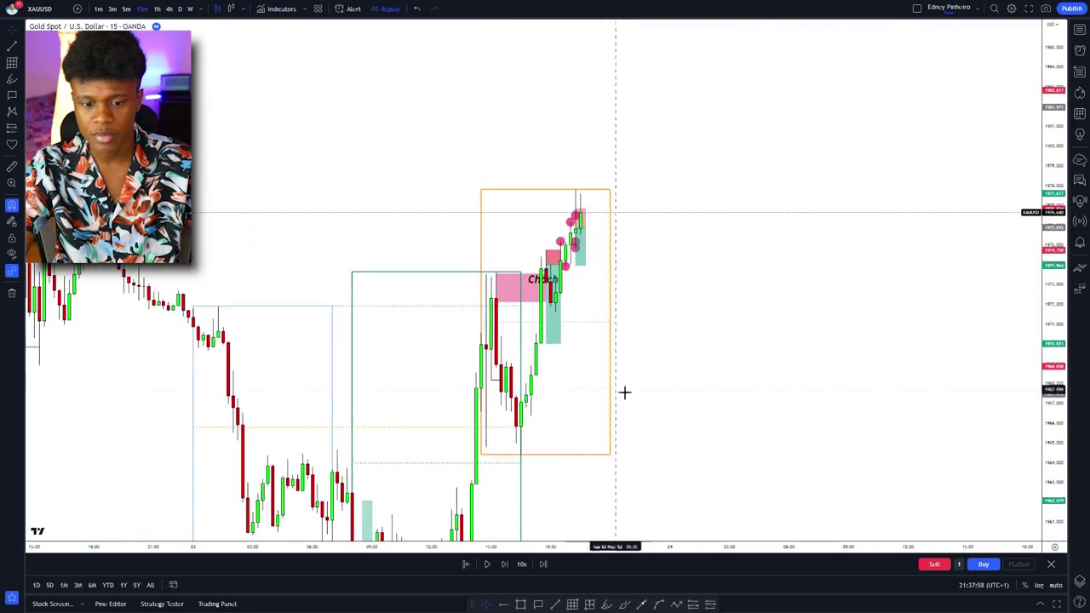
Step: Examine the 15-minute price structure from the 18 May low to the current session box
scroll(625, 392, down, 5)
drag(906, 338, 852, 393)
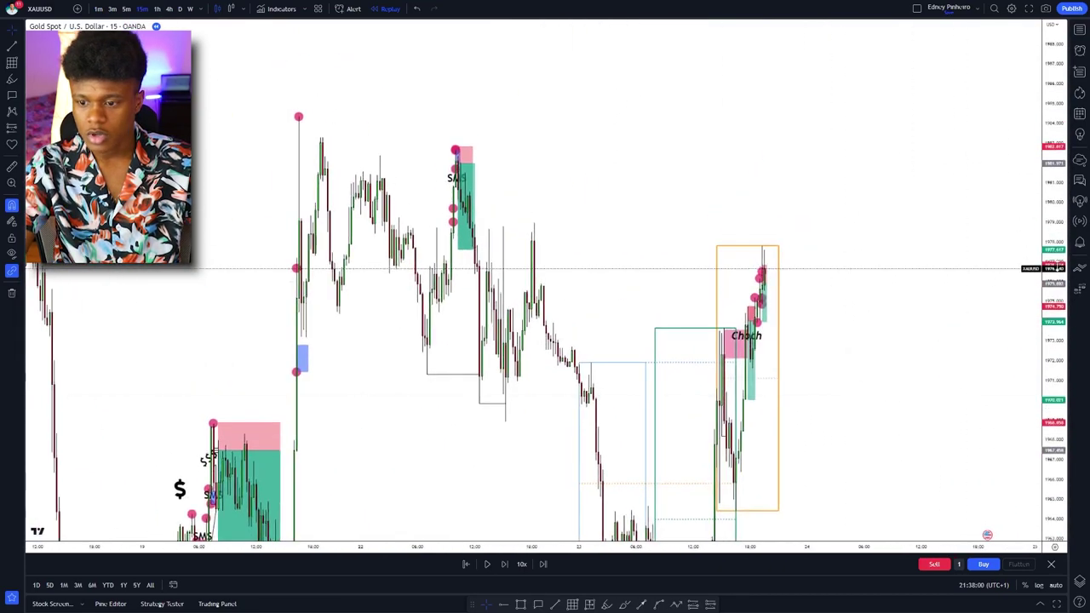
drag(1056, 267, 1057, 469)
scroll(815, 469, down, 6)
drag(790, 212, 618, 200)
scroll(619, 200, up, 3)
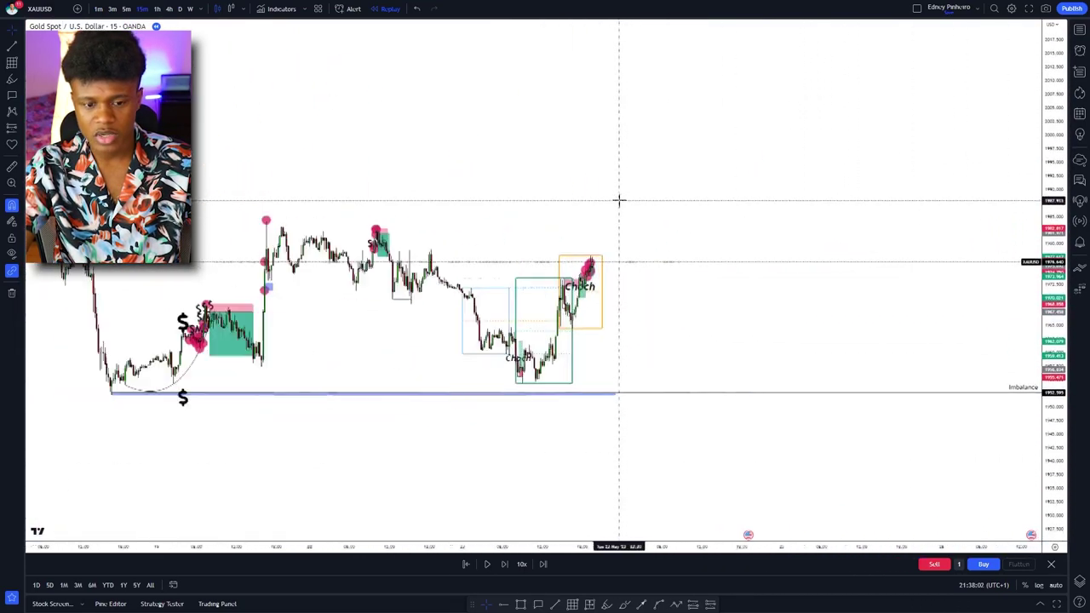
scroll(619, 200, up, 2)
drag(375, 202, 868, 221)
scroll(798, 182, up, 2)
drag(685, 178, 483, 180)
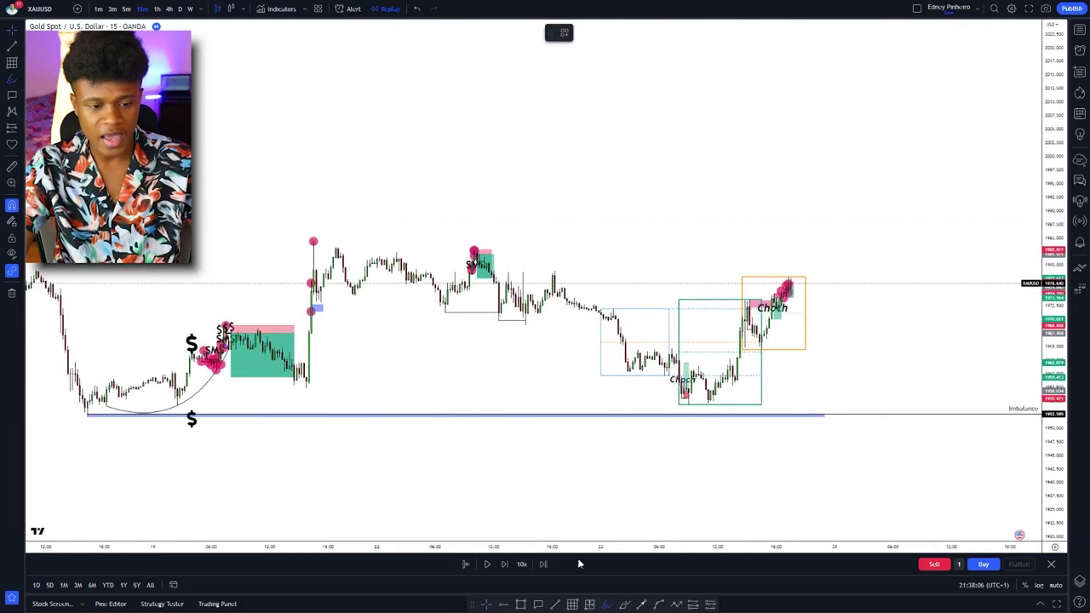
Step: Circle the 18 May swing low, the 19 May swing high and the 18 May pre-drop high and low in pink
scroll(518, 426, down, 2)
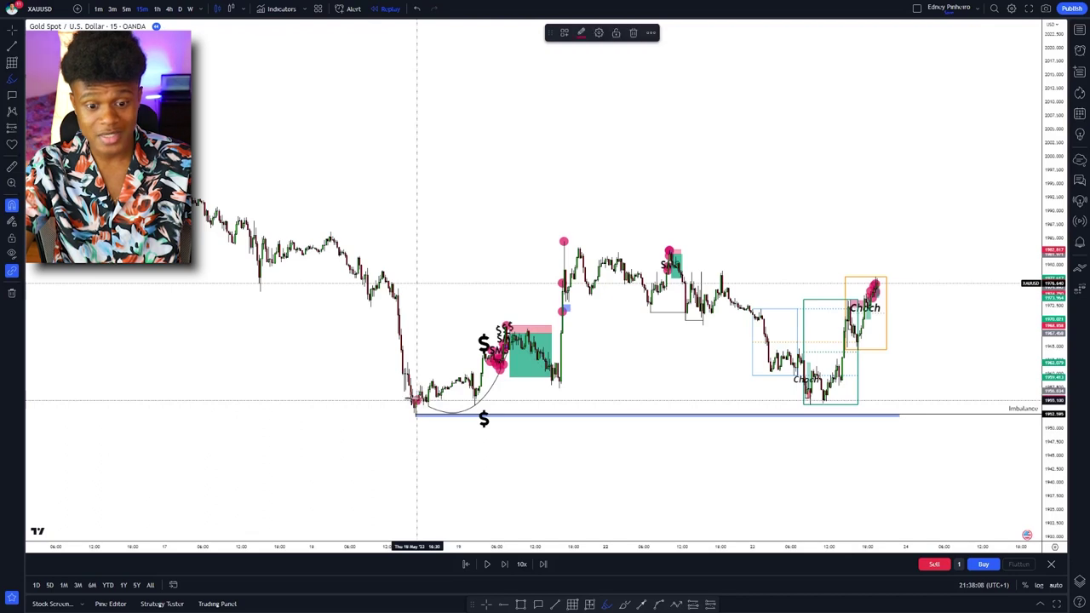
mouse_move(416, 400)
mouse_down()
mouse_move(431, 433)
mouse_move(413, 402)
mouse_up()
mouse_move(573, 231)
mouse_down()
mouse_move(545, 233)
mouse_move(568, 228)
mouse_up()
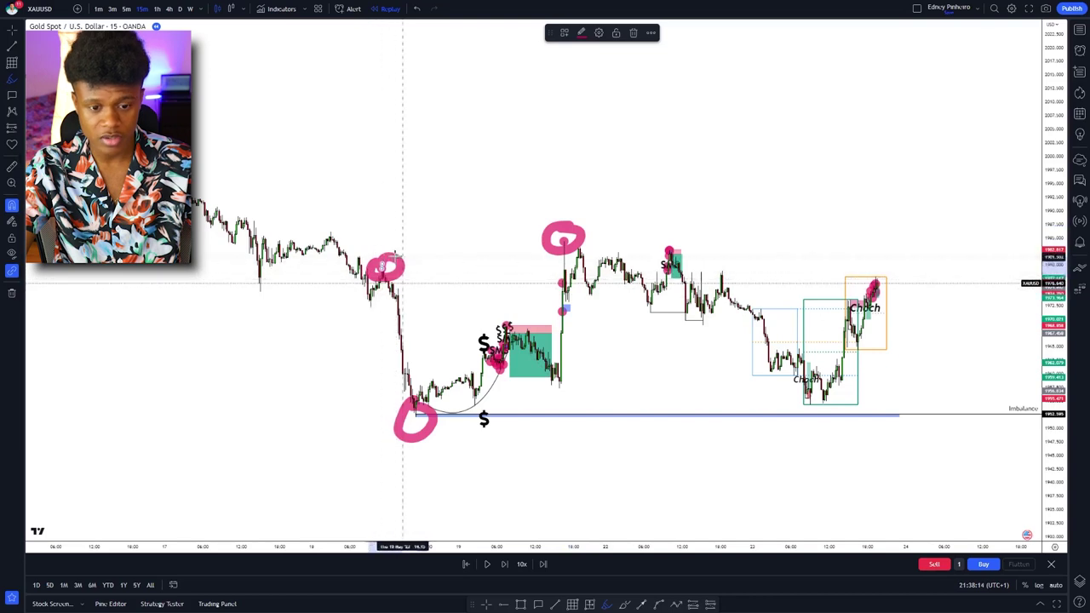
drag(370, 298, 374, 317)
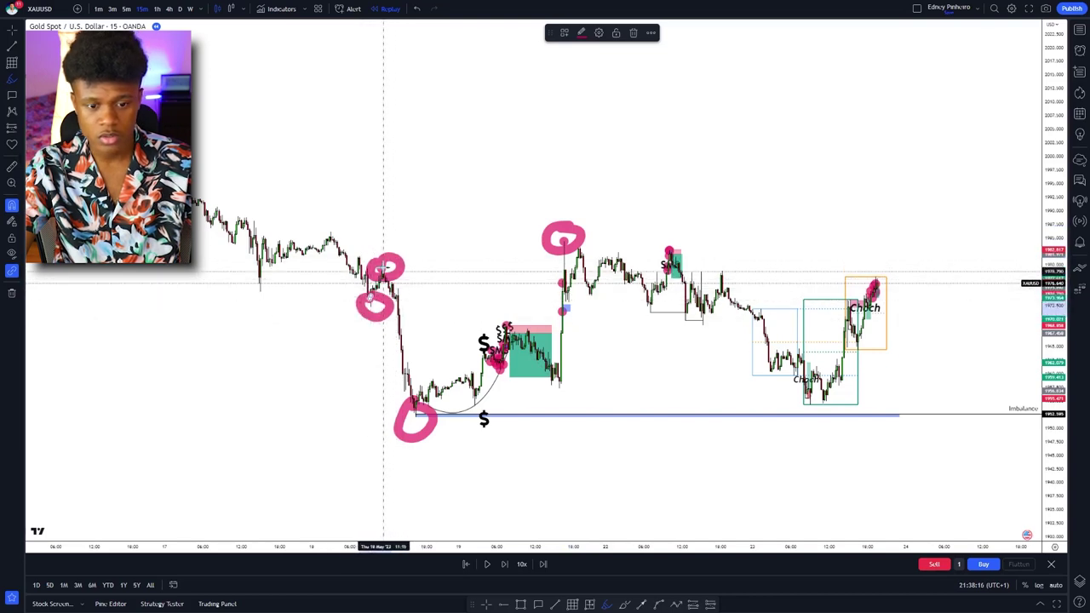
Step: Brush a line from the 18 May high to the 19 May rally, a wavy path inside the range, and arrows at its circled extremes
drag(384, 272, 485, 271)
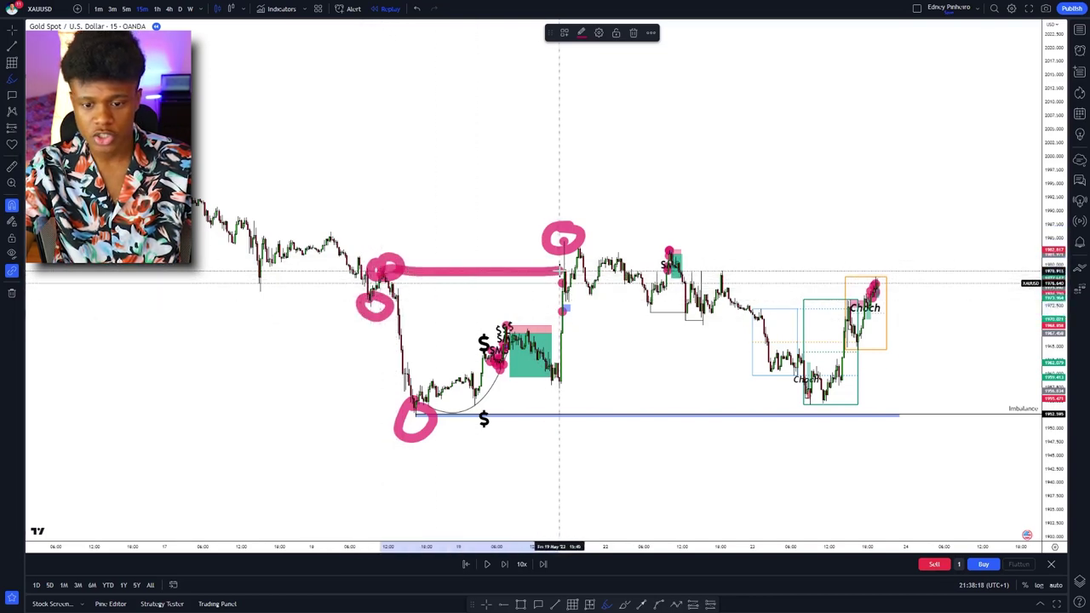
drag(446, 384, 528, 334)
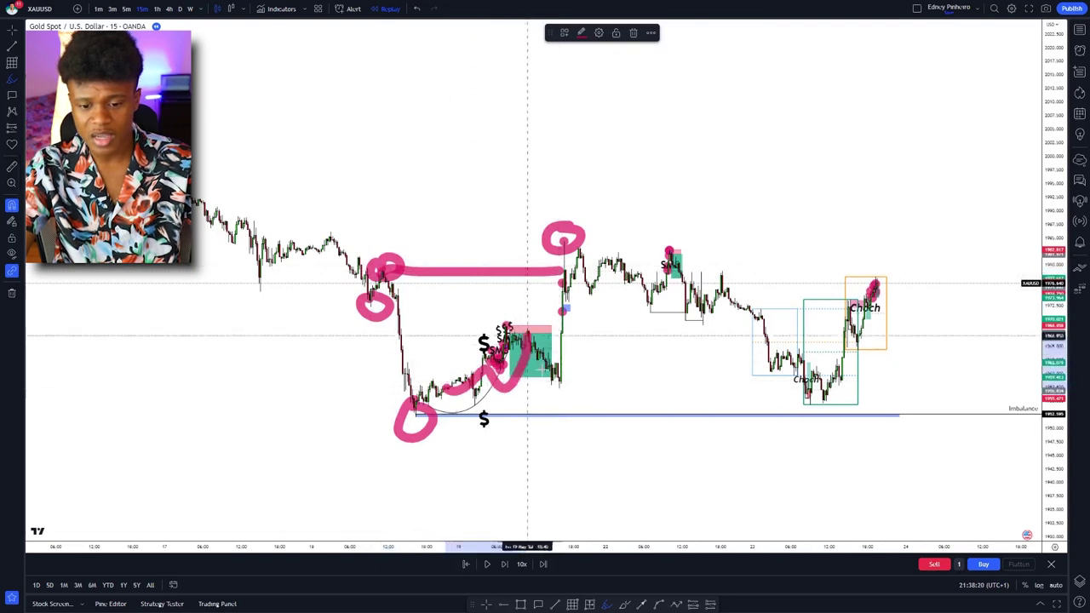
mouse_move(492, 381)
mouse_down()
mouse_move(705, 357)
mouse_move(767, 366)
mouse_up()
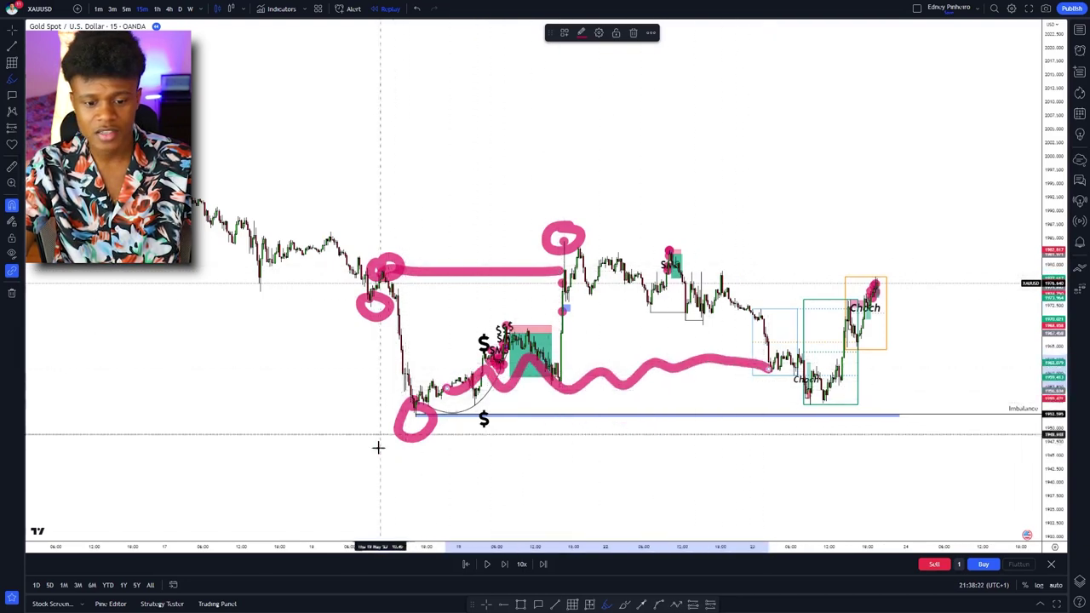
drag(336, 470, 374, 443)
mouse_move(613, 139)
mouse_down()
mouse_move(581, 195)
mouse_move(602, 204)
mouse_up()
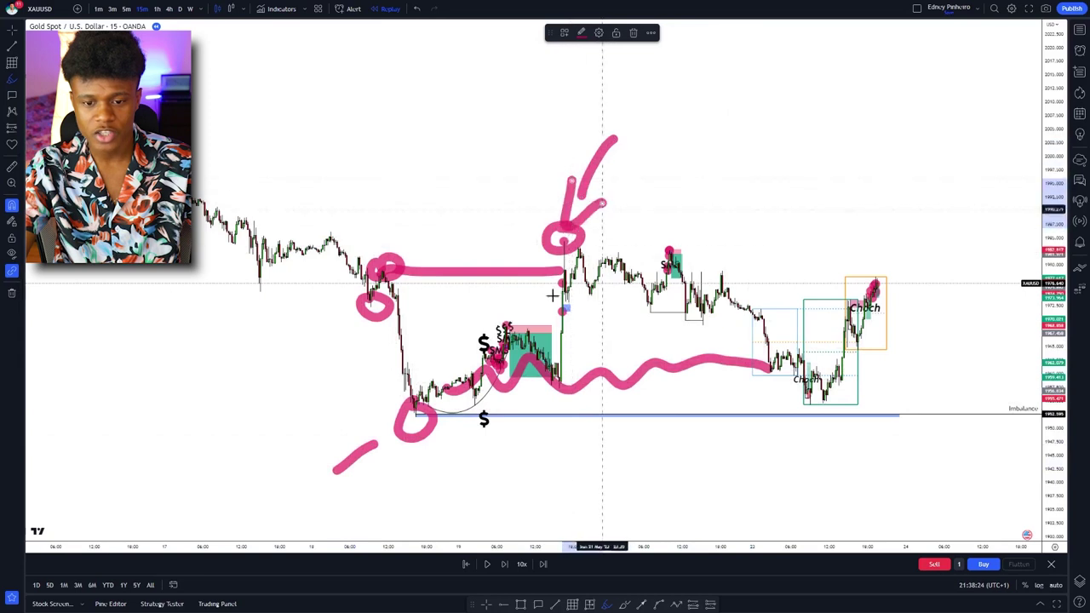
drag(345, 424, 425, 471)
mouse_move(620, 328)
mouse_down()
mouse_move(763, 335)
mouse_move(822, 352)
mouse_up()
Step: Undo the brushed arrows, wavy path, horizontal line and circles drawn on the 15-minute range
key(ctrl+z)
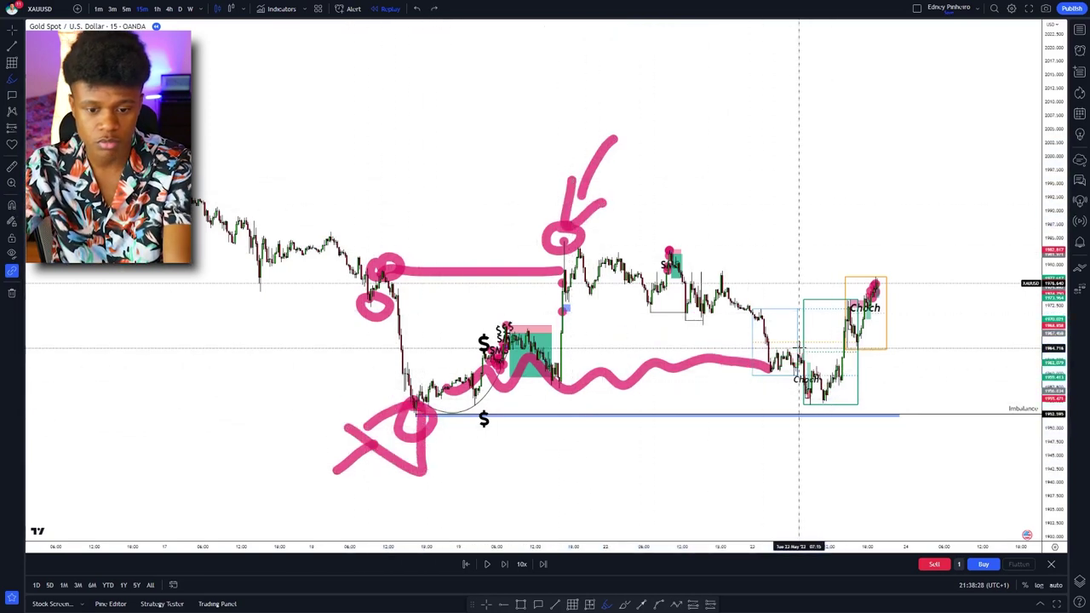
key(ctrl+z)
key(ctrl+z)
key(ctrl+z)
key(ctrl+z)
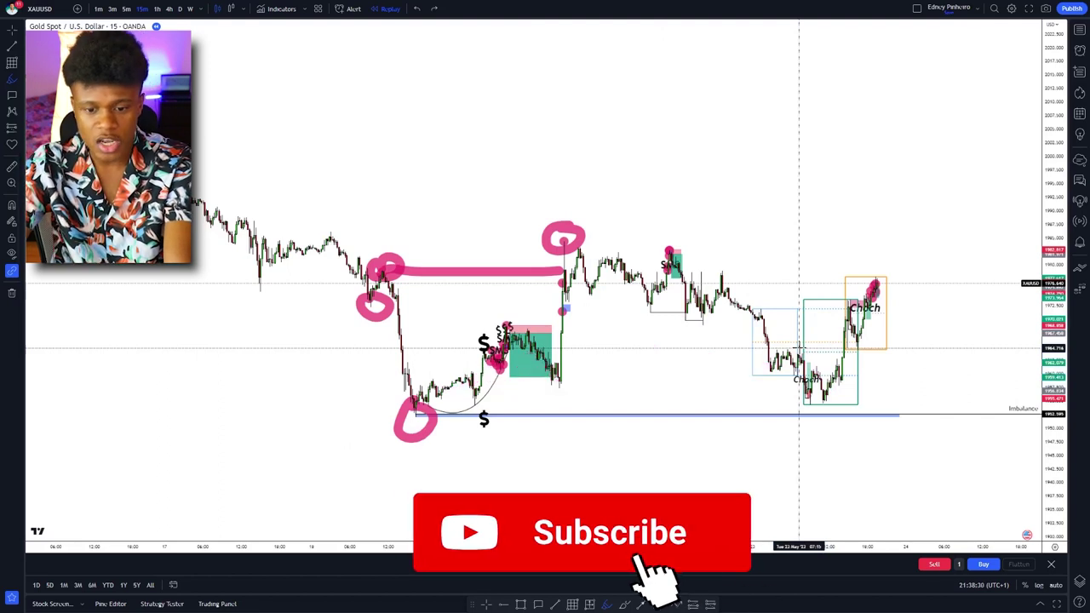
key(ctrl+z)
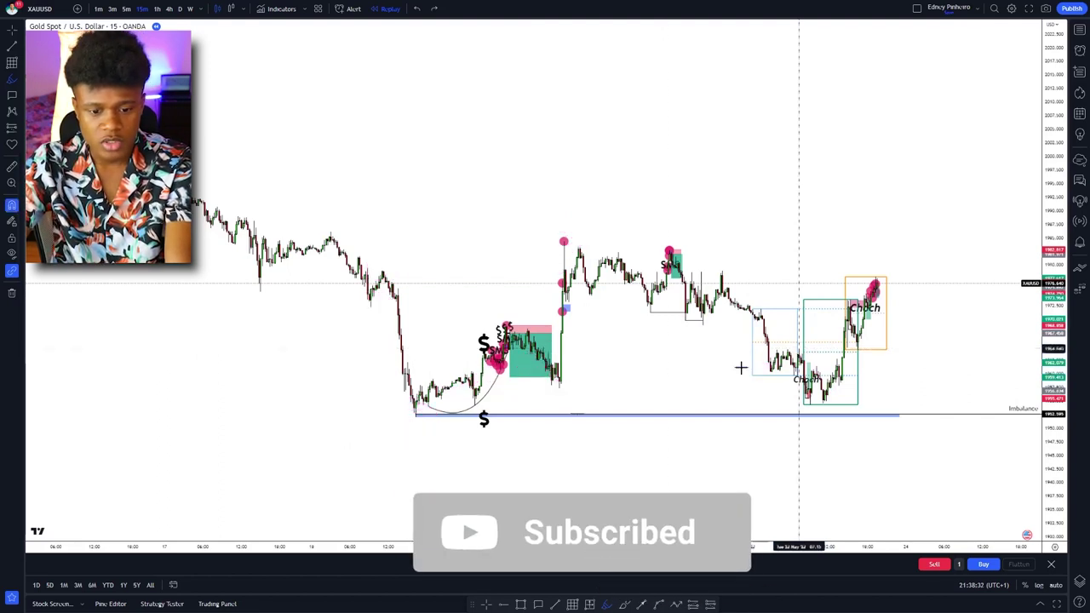
Step: Circle the 18 May swing low and the 19 May swing high in pink to mark the range extremes
drag(414, 398, 418, 407)
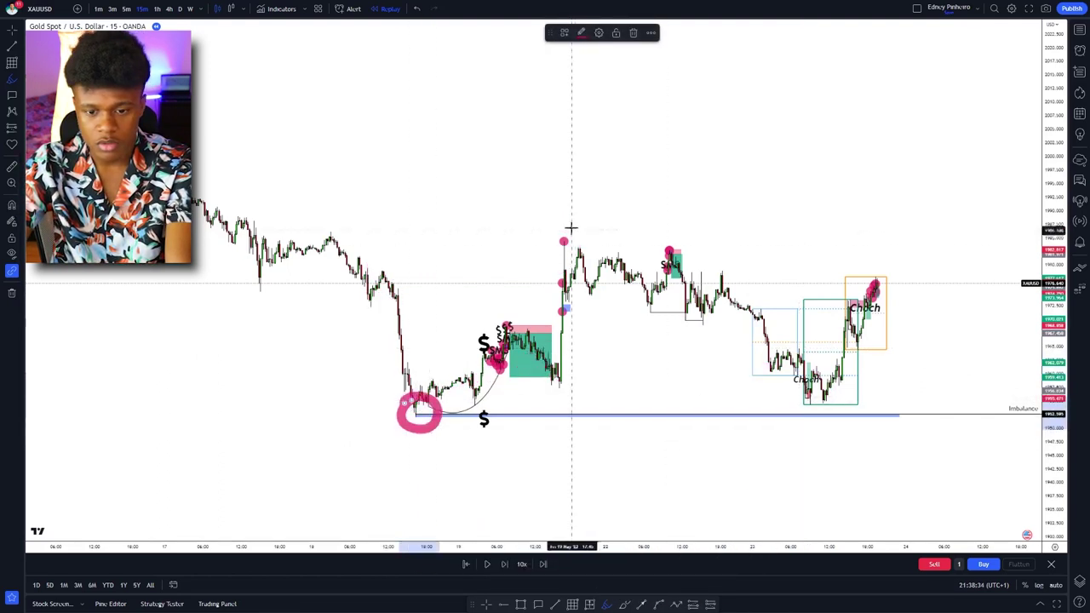
drag(561, 251, 575, 249)
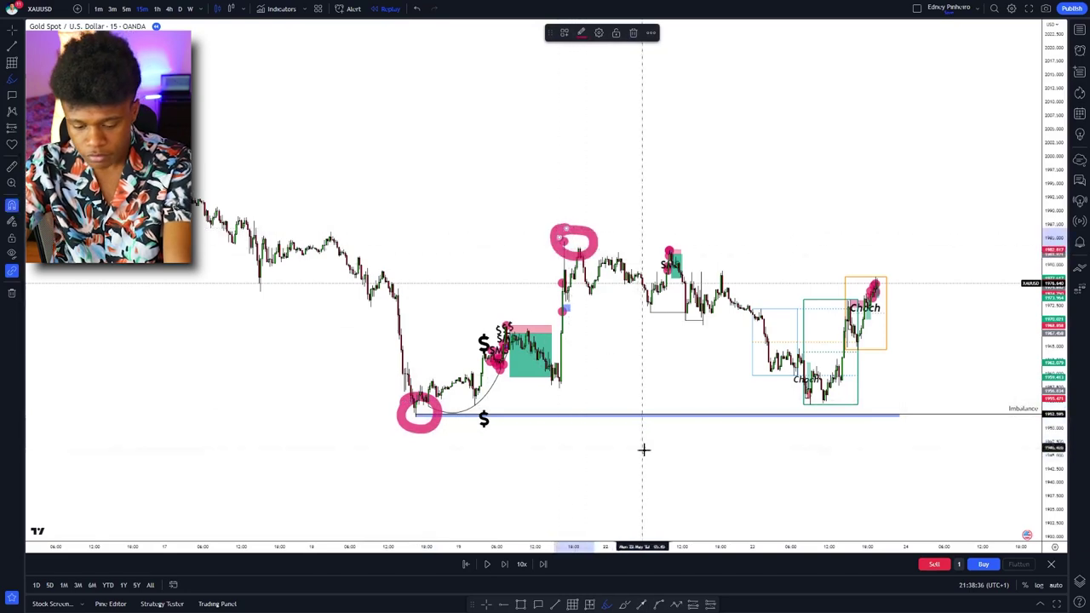
Step: Play the 15-minute replay forward in stages from late 23 May and step it bar by bar to the 09:00 candle on 24 May
scroll(706, 357, up, 8)
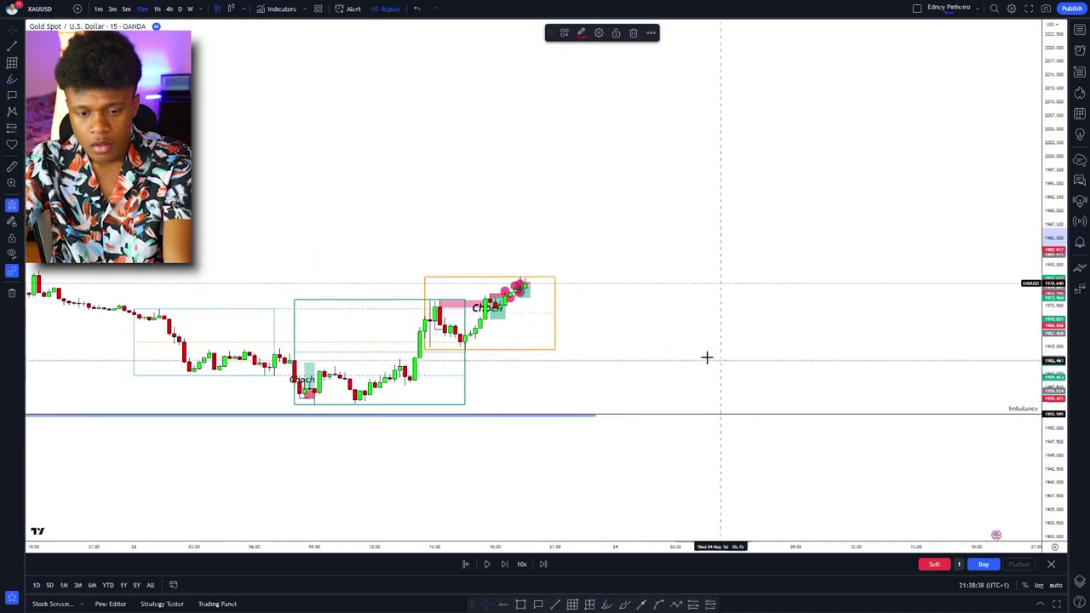
drag(1043, 409, 1046, 221)
drag(808, 219, 820, 108)
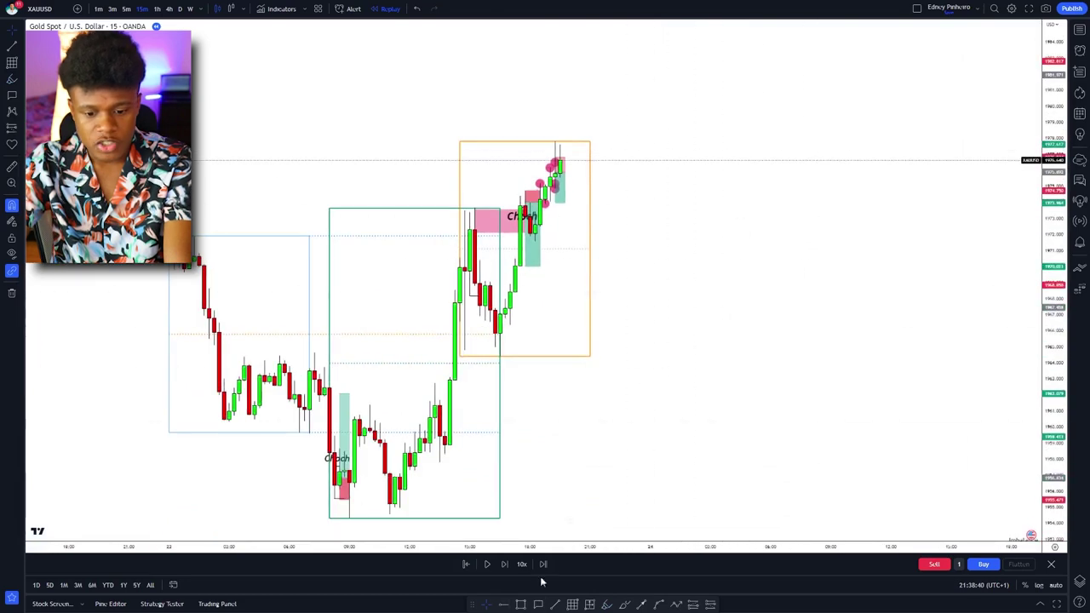
click(488, 564)
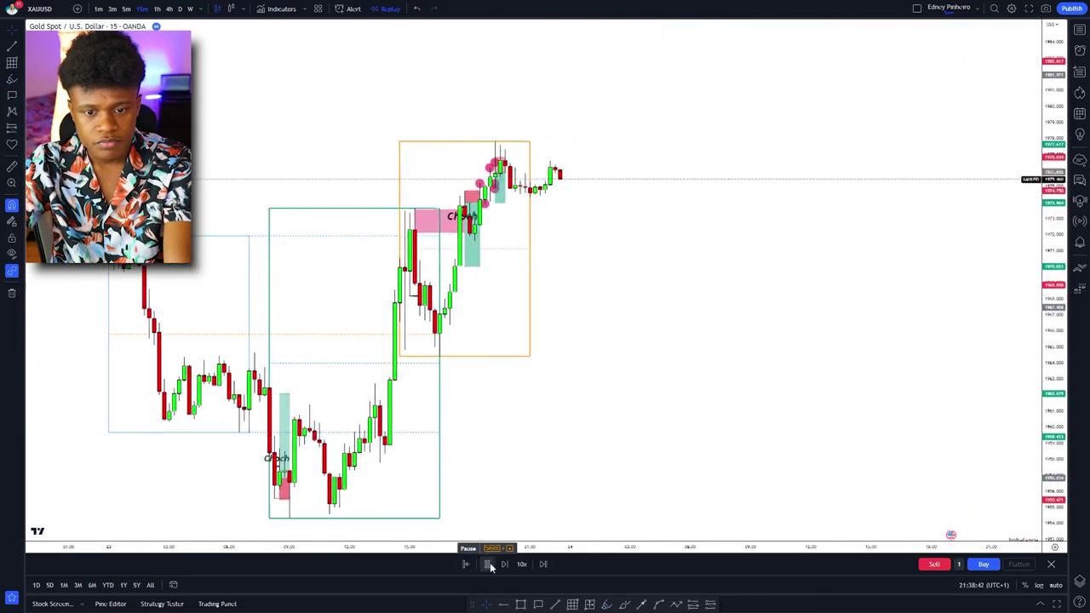
click(489, 564)
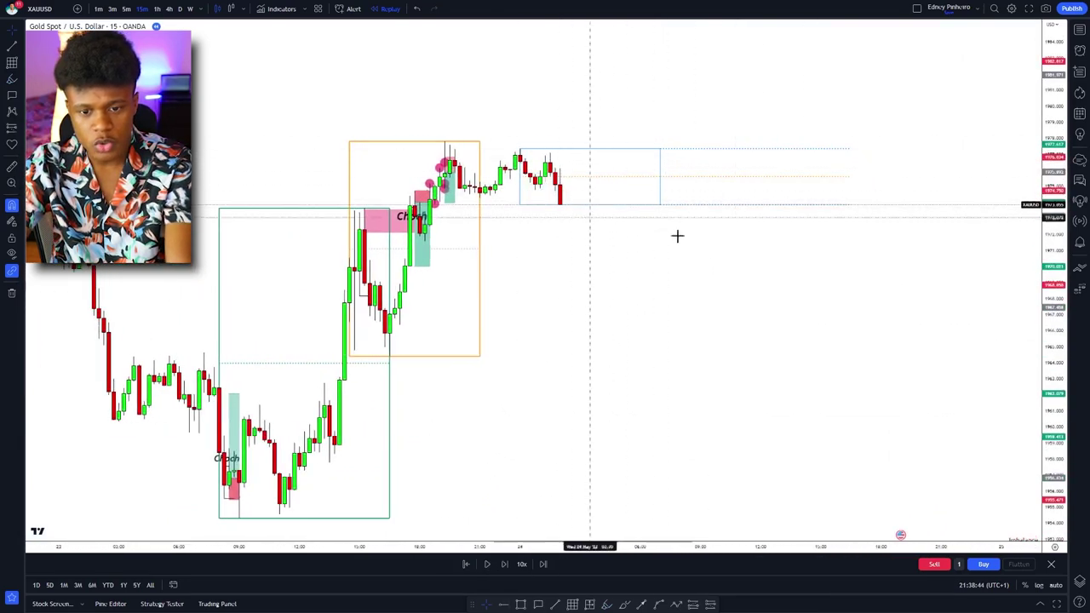
click(489, 567)
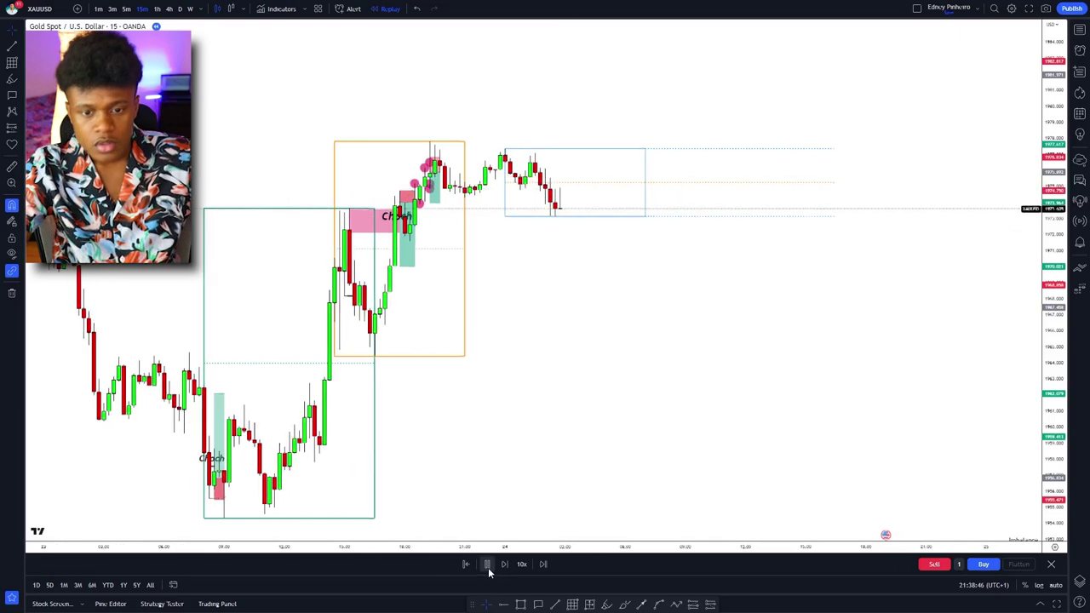
click(489, 571)
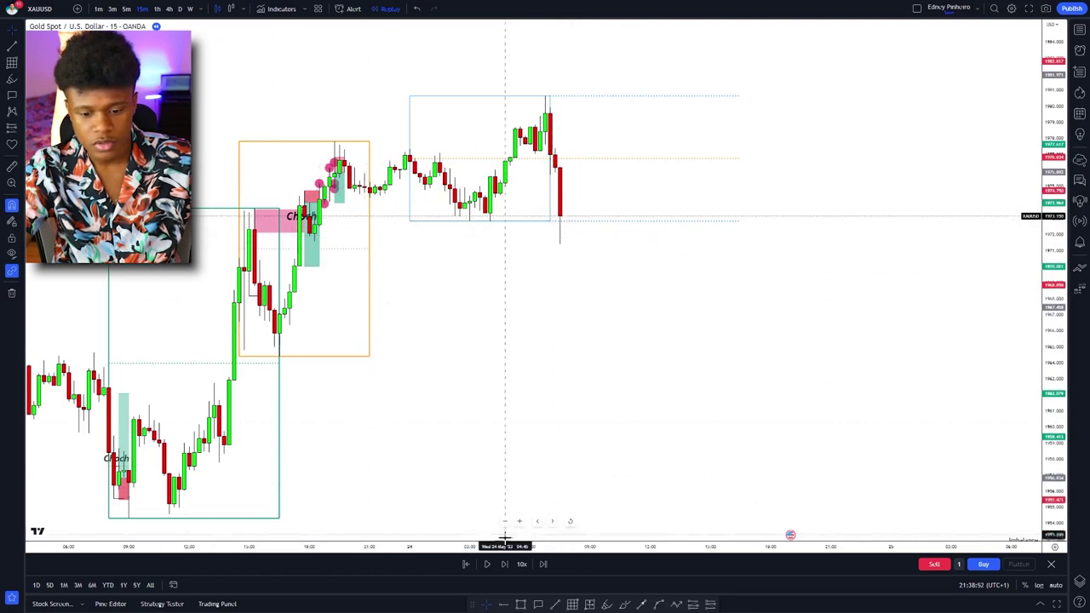
click(504, 564)
click(504, 564)
click(504, 564)
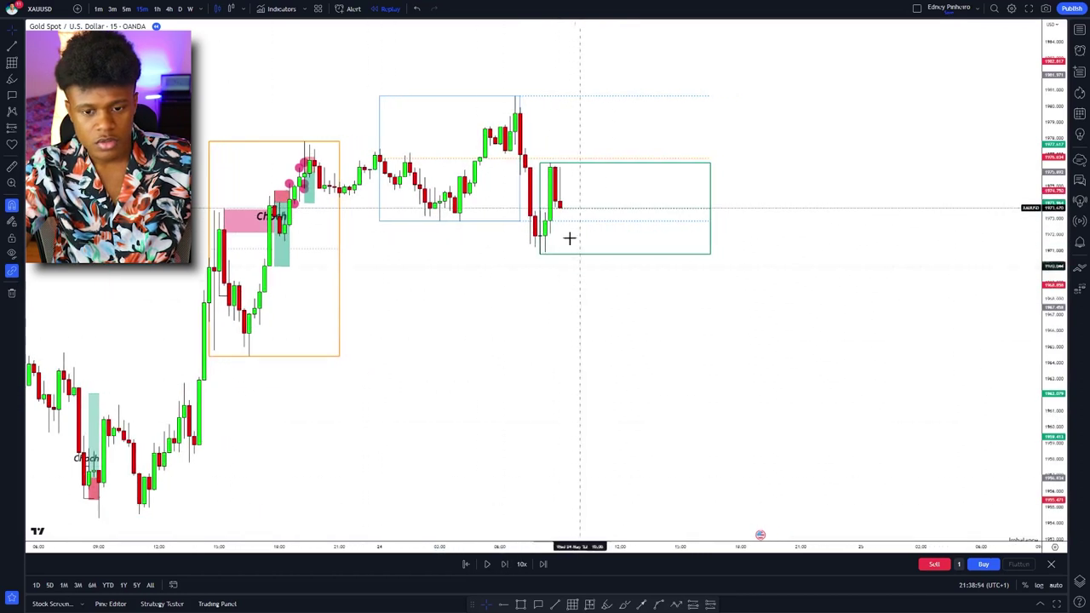
Step: Switch to the 1-minute timeframe and draw a short horizontal trend line from the 07:42 low on 24 May to about 07:50
click(98, 9)
scroll(618, 319, down, 10)
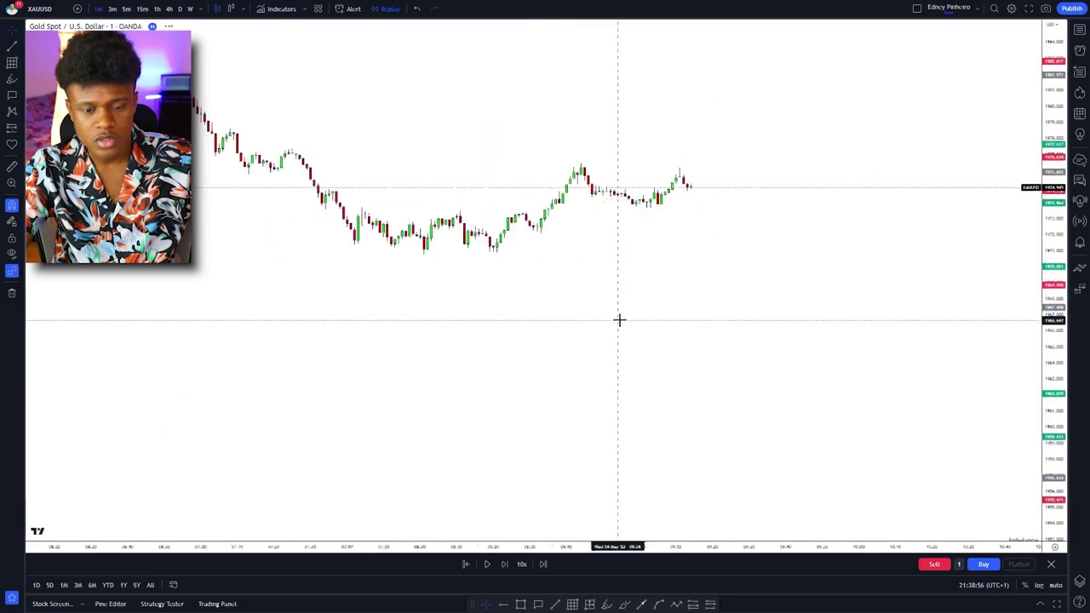
drag(1050, 469, 1049, 78)
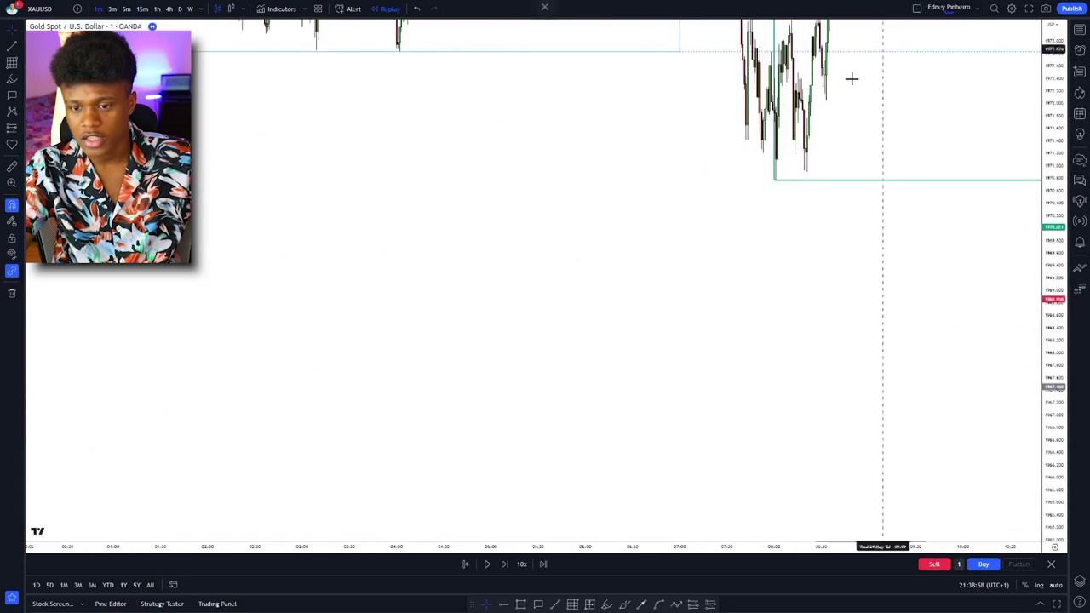
scroll(469, 257, up, 5)
drag(434, 250, 725, 404)
scroll(726, 405, up, 5)
mouse_move(857, 229)
mouse_down()
mouse_move(686, 259)
mouse_move(741, 304)
mouse_up()
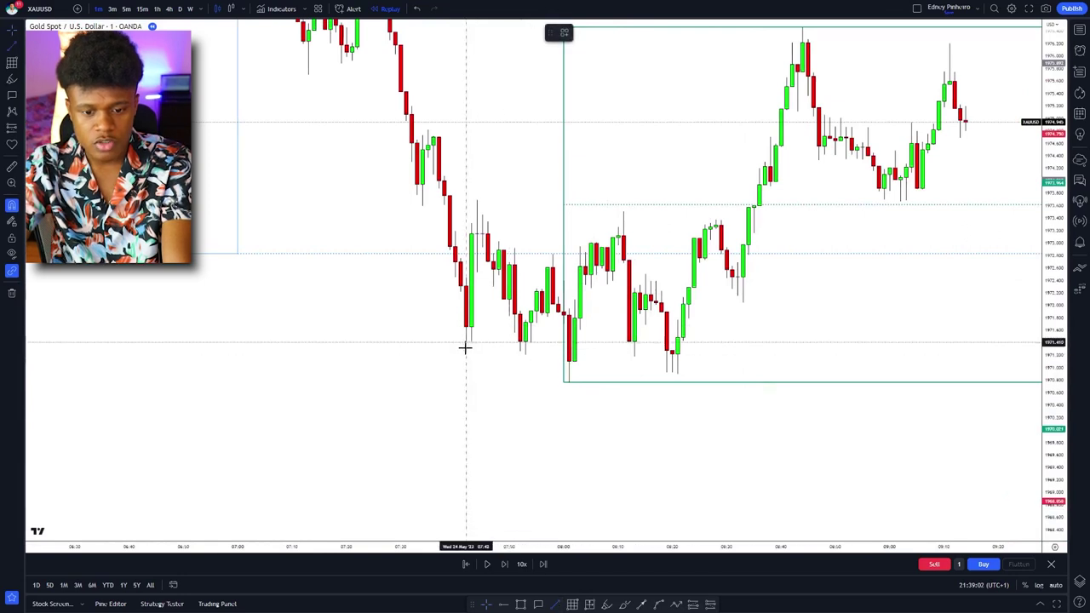
click(511, 344)
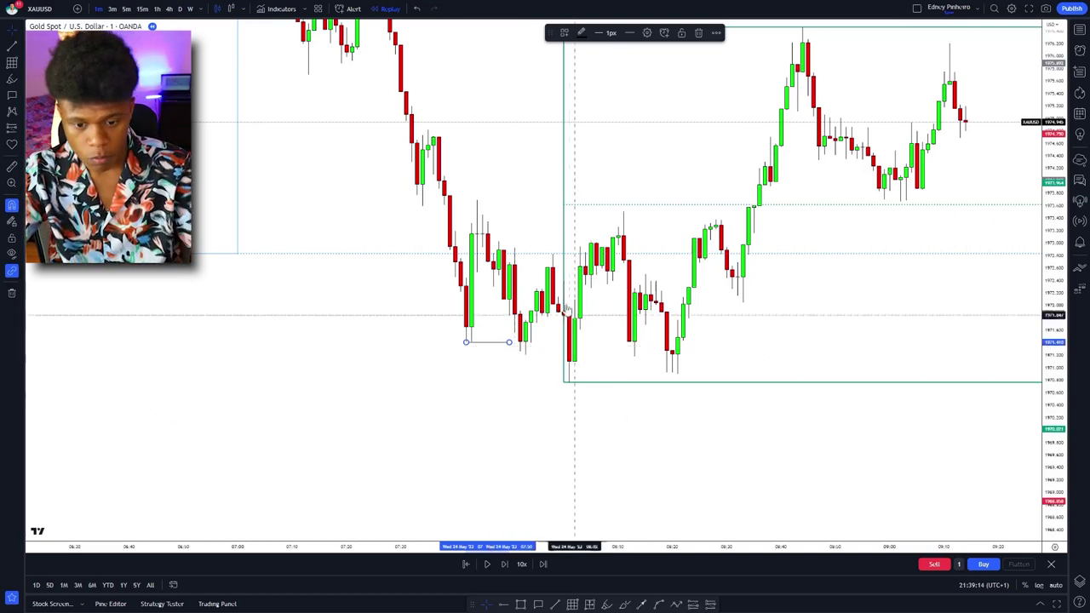
Step: Draw short horizontal trend lines from the 07:44 swing high and from the 07:53 swing low
click(554, 604)
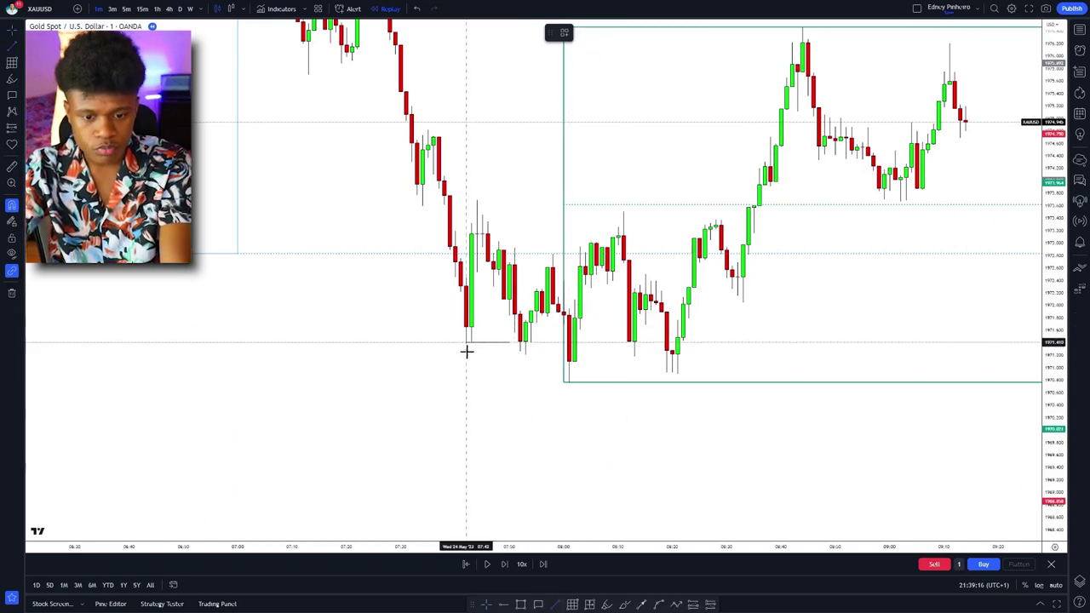
click(476, 186)
click(547, 190)
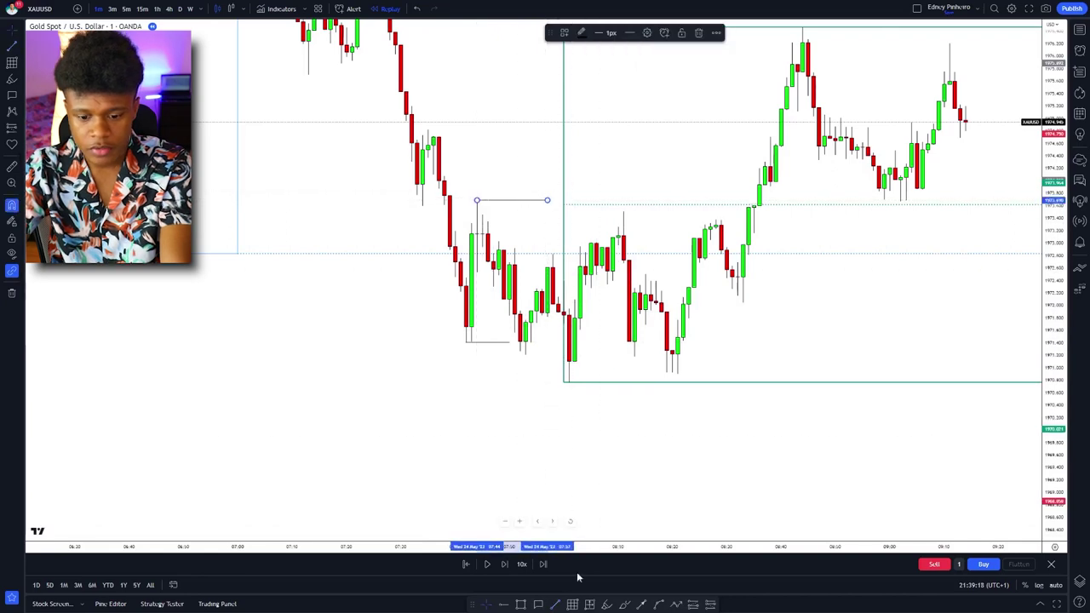
click(554, 603)
drag(525, 354, 557, 354)
Step: Draw a trend line from the 07:58 high to about 08:04 and label it SMS with the saved template, in bold italic text
click(554, 603)
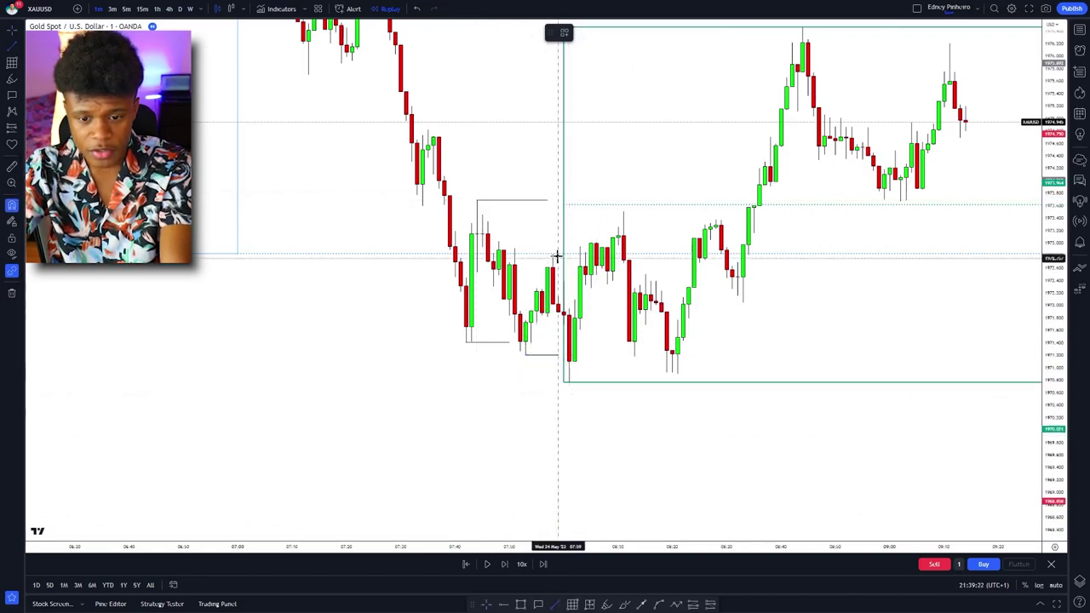
drag(553, 254, 586, 254)
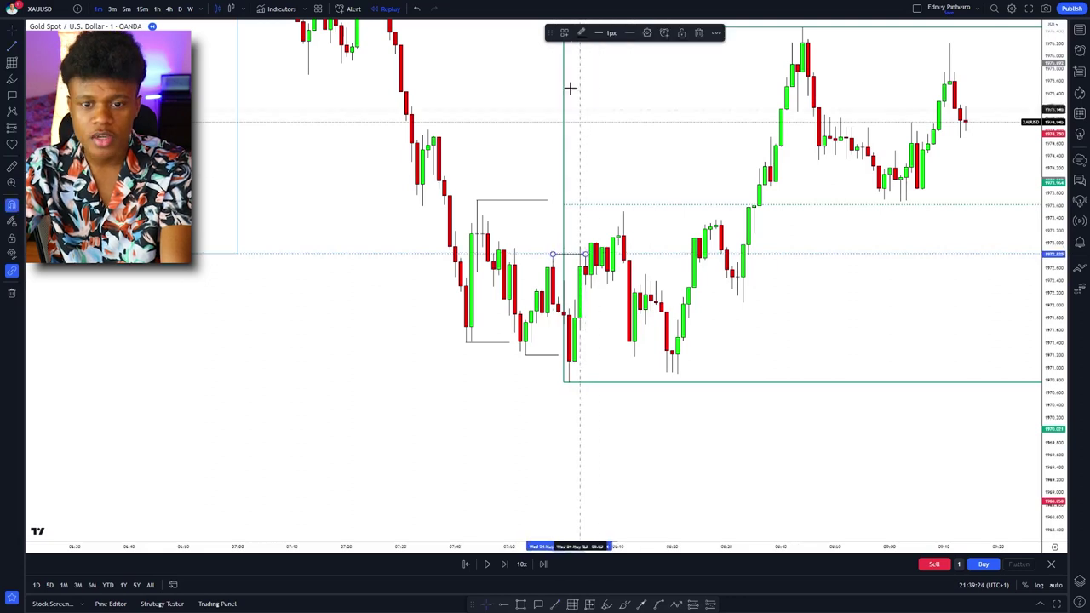
click(562, 33)
click(576, 188)
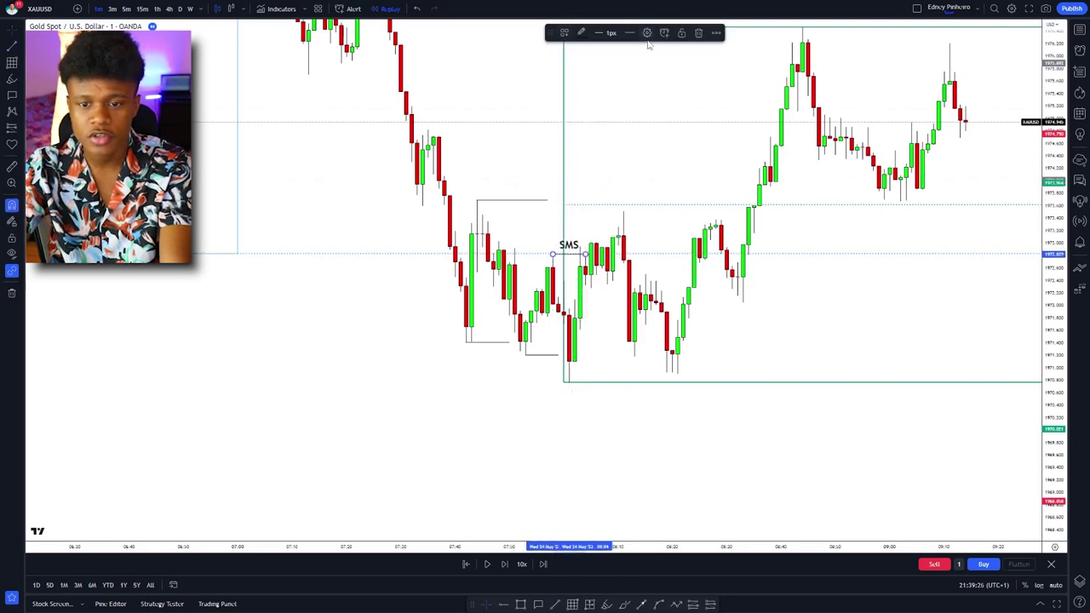
click(647, 33)
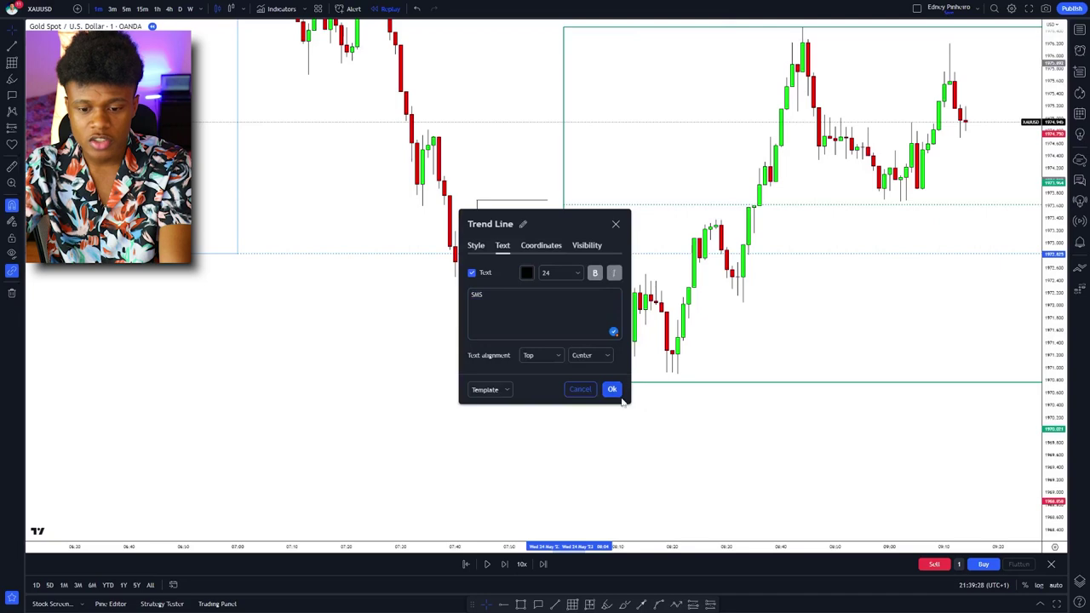
click(612, 389)
Step: Place a long position at about 08:15 with entry near 1971.38 and tighten its stop to about 0.793 below entry
scroll(671, 428, up, 2)
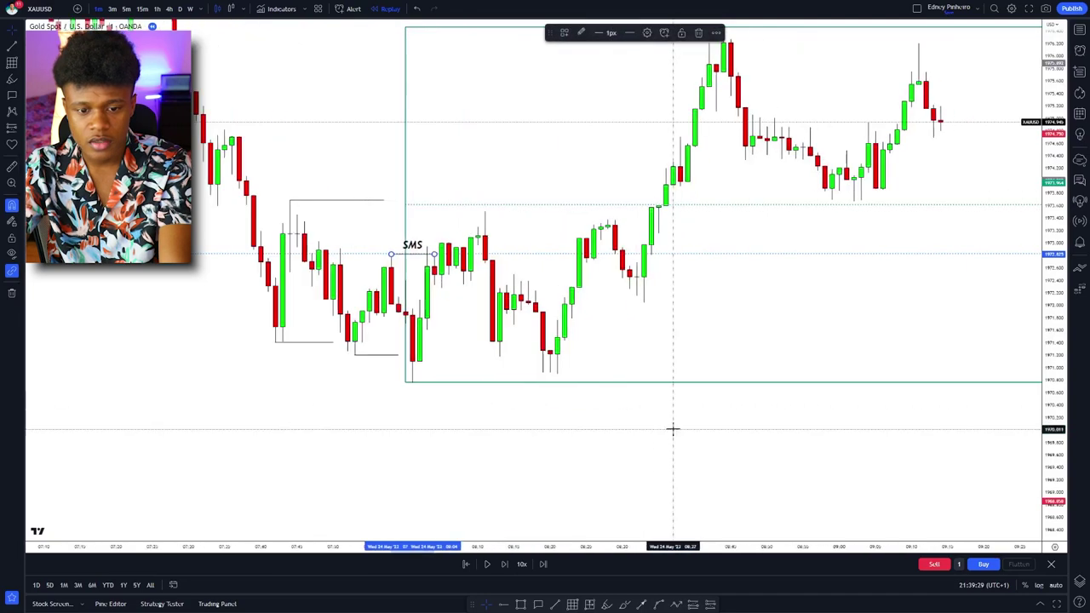
click(691, 600)
click(513, 344)
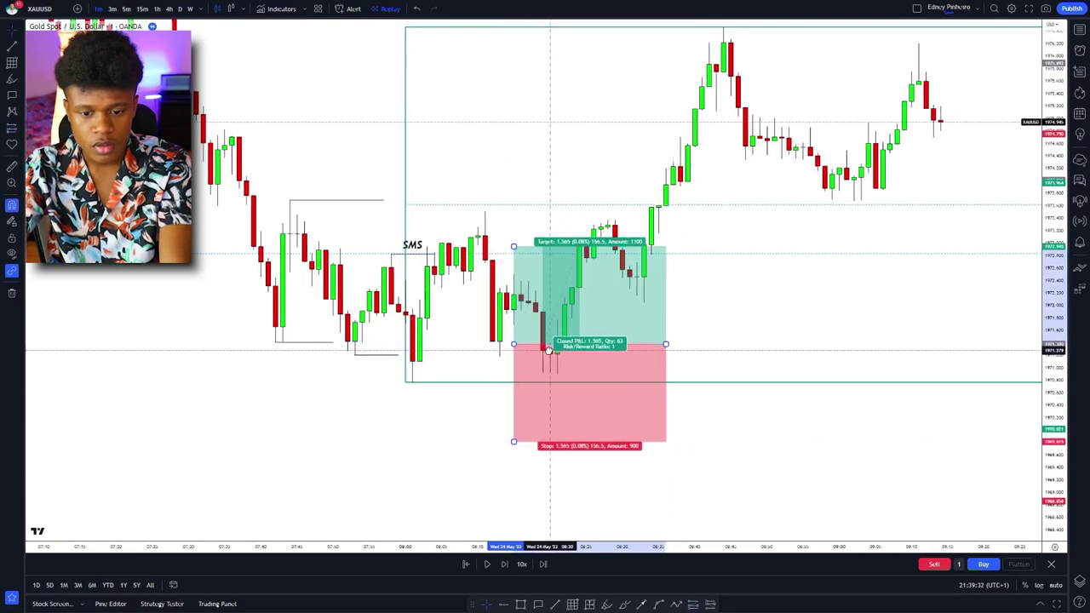
drag(513, 441, 498, 393)
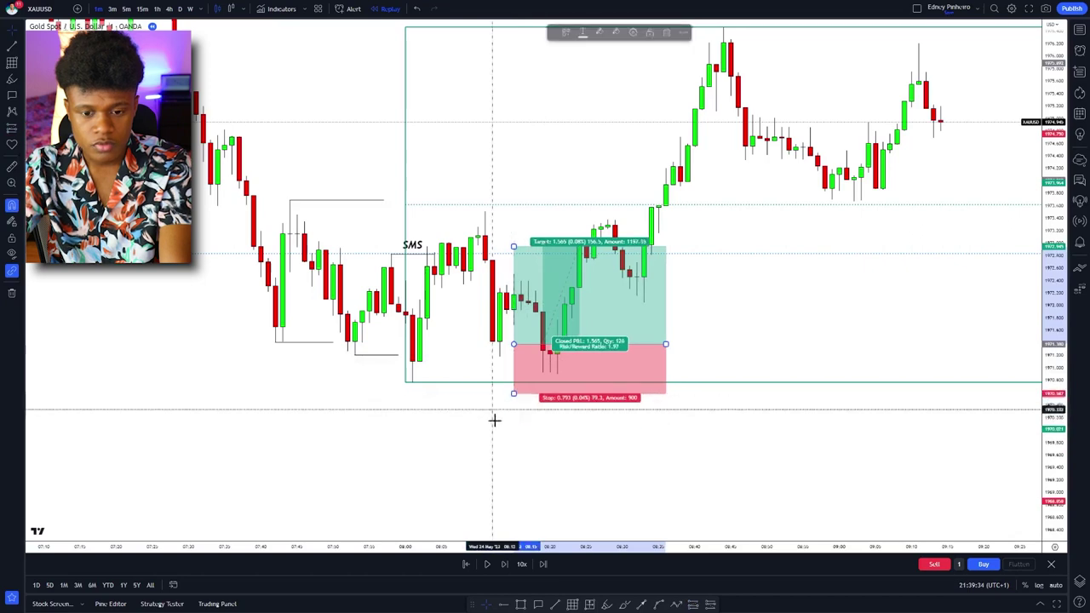
Step: Raise the long position's target to about 4.116 above entry for a 5.19 risk/reward ratio, and extend its width to about 08:47
scroll(494, 420, down, 4)
drag(600, 439, 354, 475)
click(469, 316)
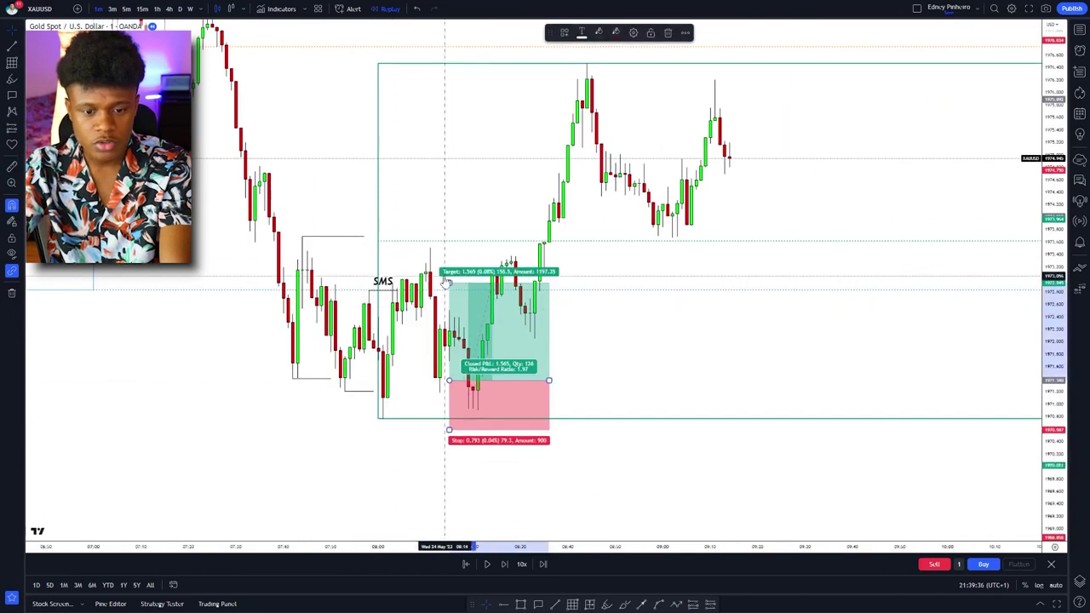
drag(446, 281, 474, 124)
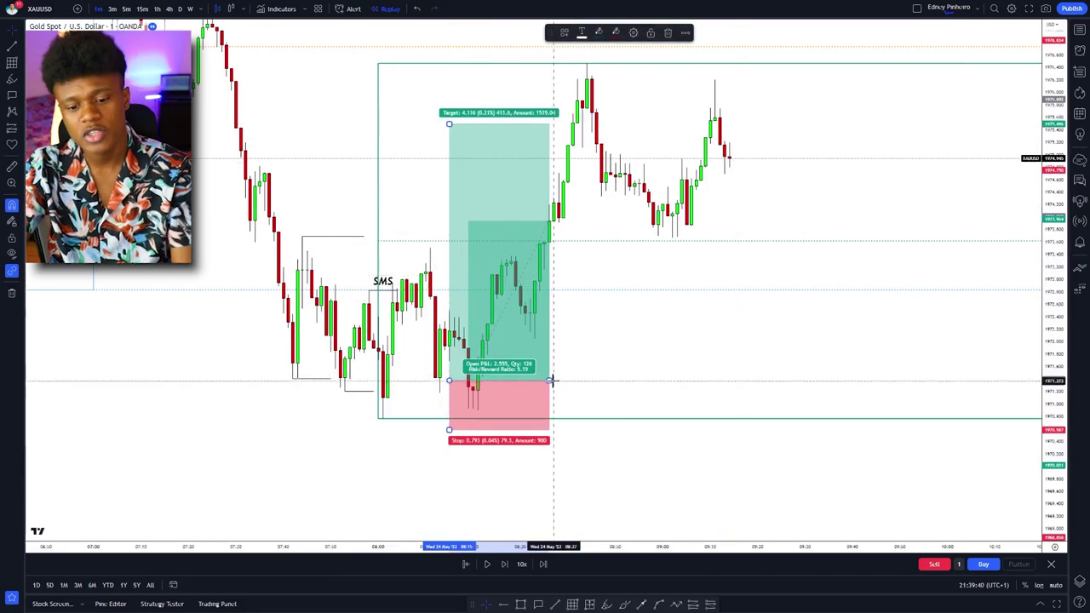
drag(550, 380, 601, 380)
click(673, 355)
Step: Mark the 08:01 low with a rectangle to about 08:22 using the Demanda template, and shift the long position slightly lower
scroll(733, 348, down, 5)
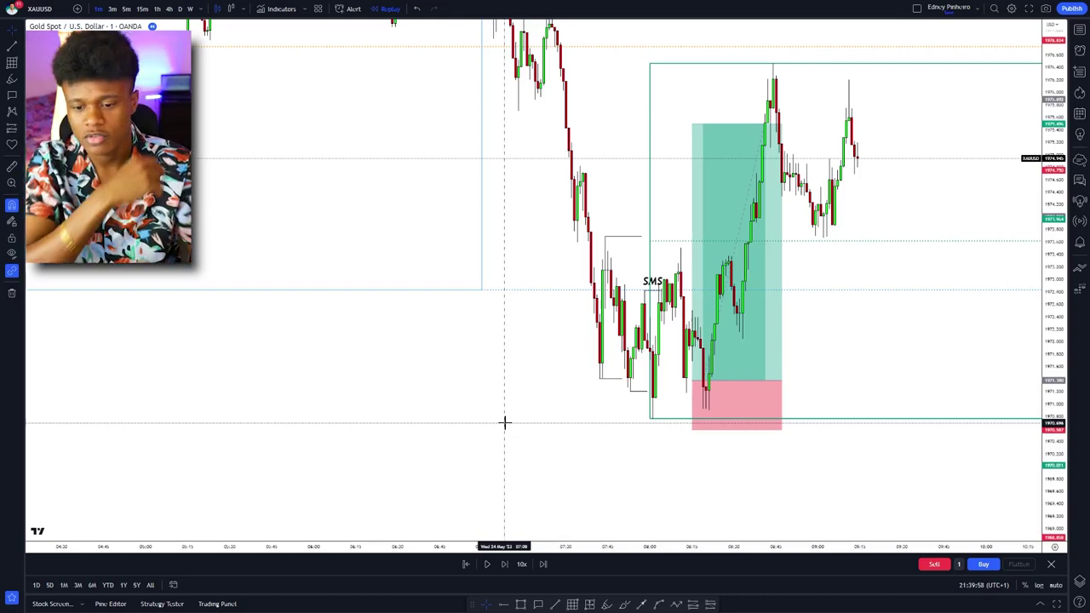
scroll(503, 440, up, 7)
drag(604, 363, 747, 360)
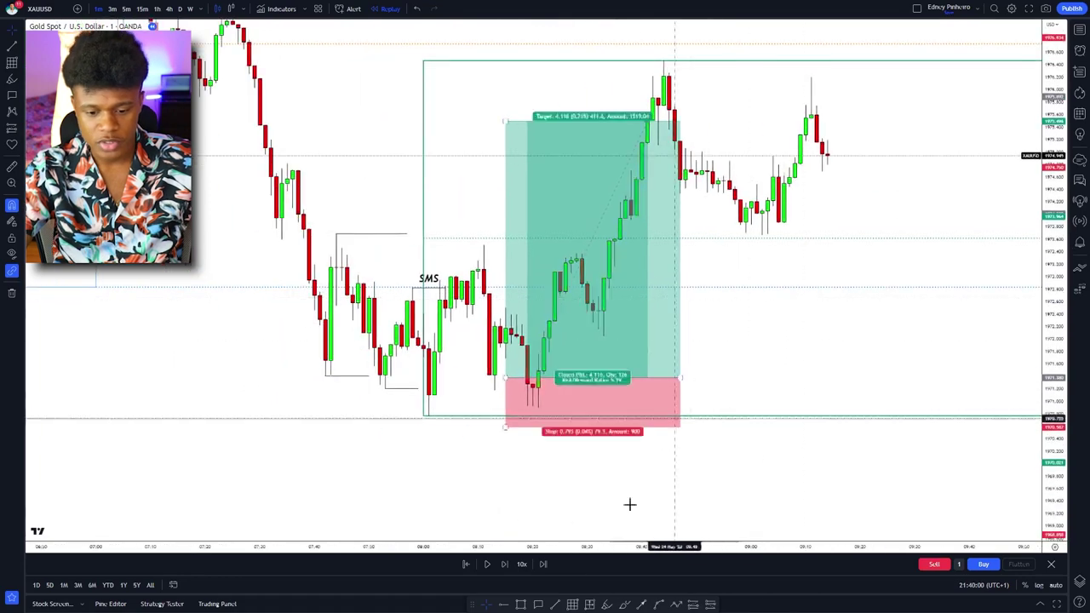
click(519, 604)
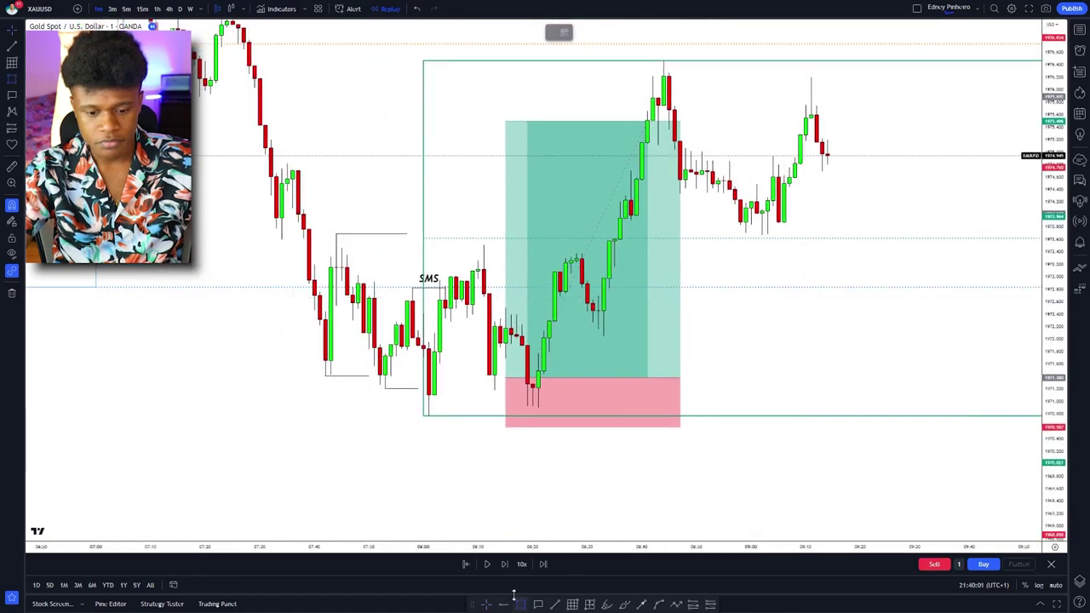
click(429, 416)
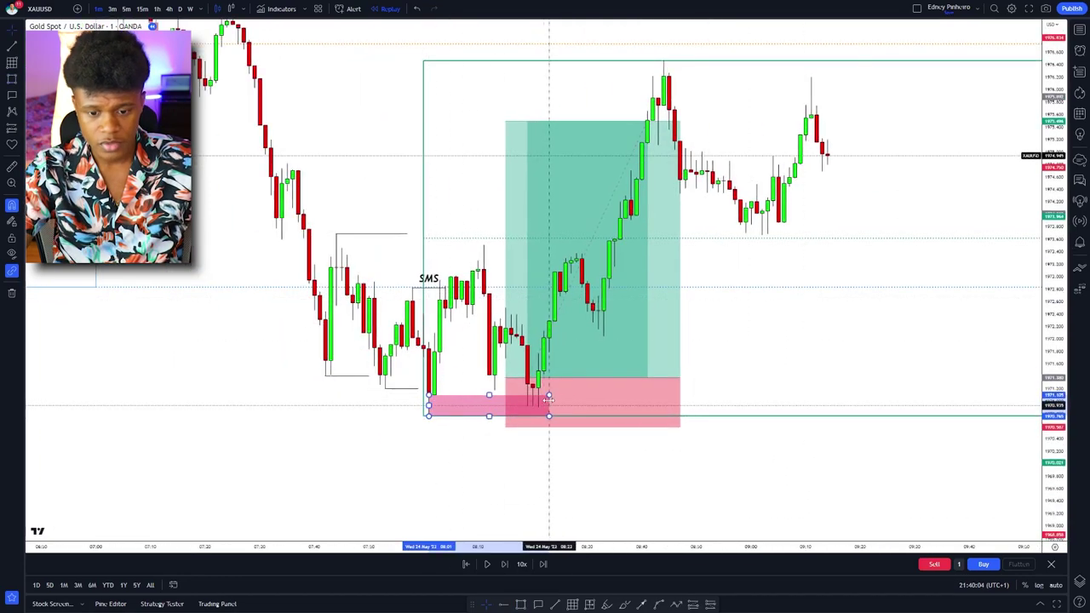
click(549, 394)
click(564, 32)
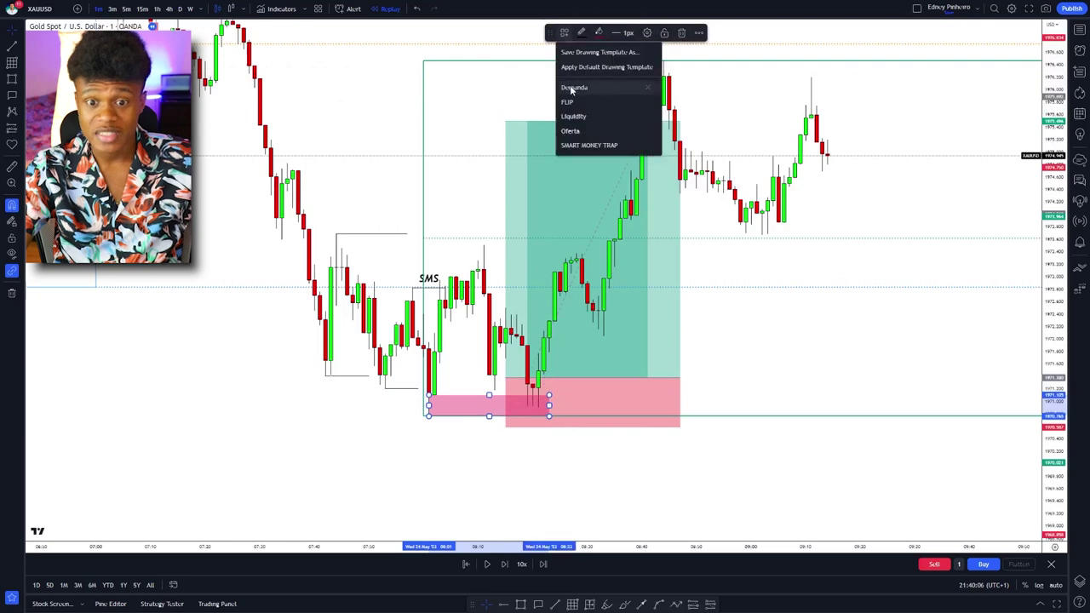
click(523, 96)
drag(523, 97, 586, 116)
scroll(549, 264, up, 2)
drag(600, 280, 603, 284)
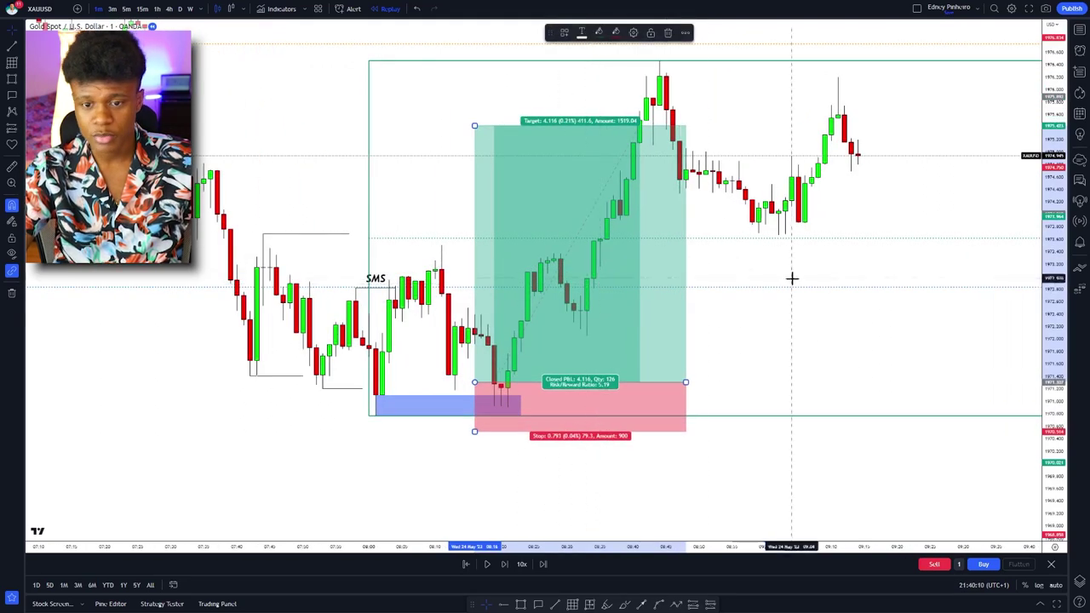
Step: Return to the 15-minute timeframe and circle the 24 May morning swing low in pink with the brush
drag(790, 277, 392, 274)
scroll(409, 278, down, 4)
drag(739, 305, 600, 330)
drag(1052, 221, 1052, 443)
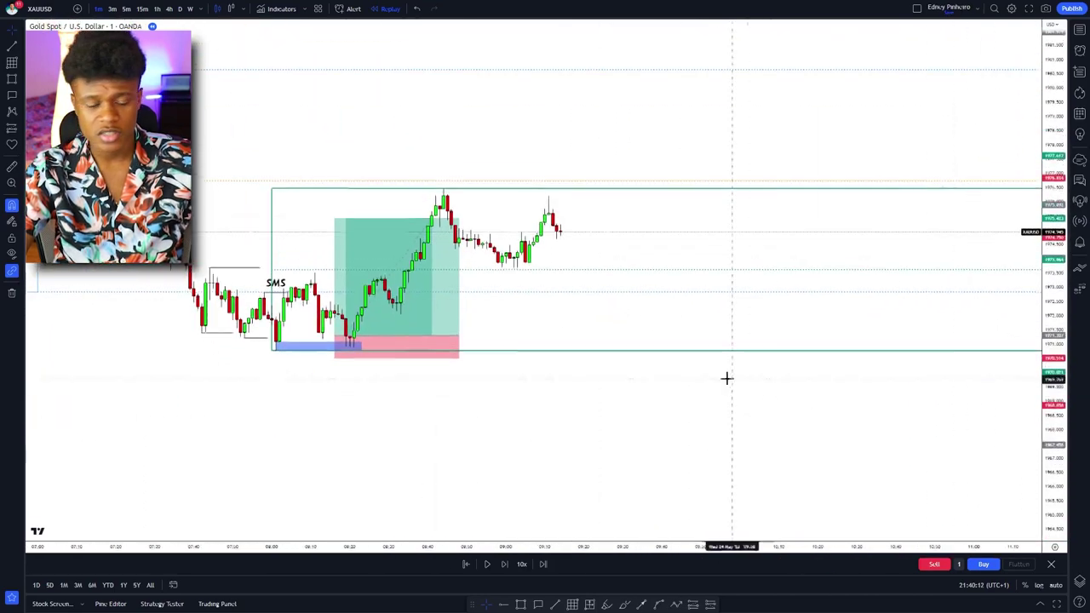
scroll(724, 377, down, 5)
click(142, 9)
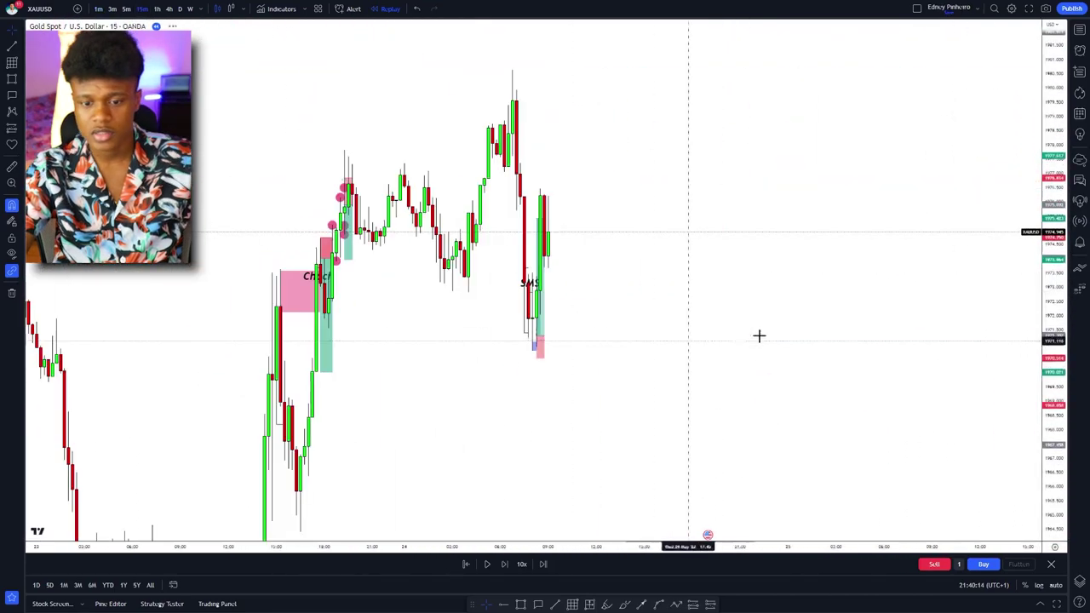
drag(1043, 273, 1044, 411)
drag(528, 411, 838, 389)
scroll(667, 341, up, 5)
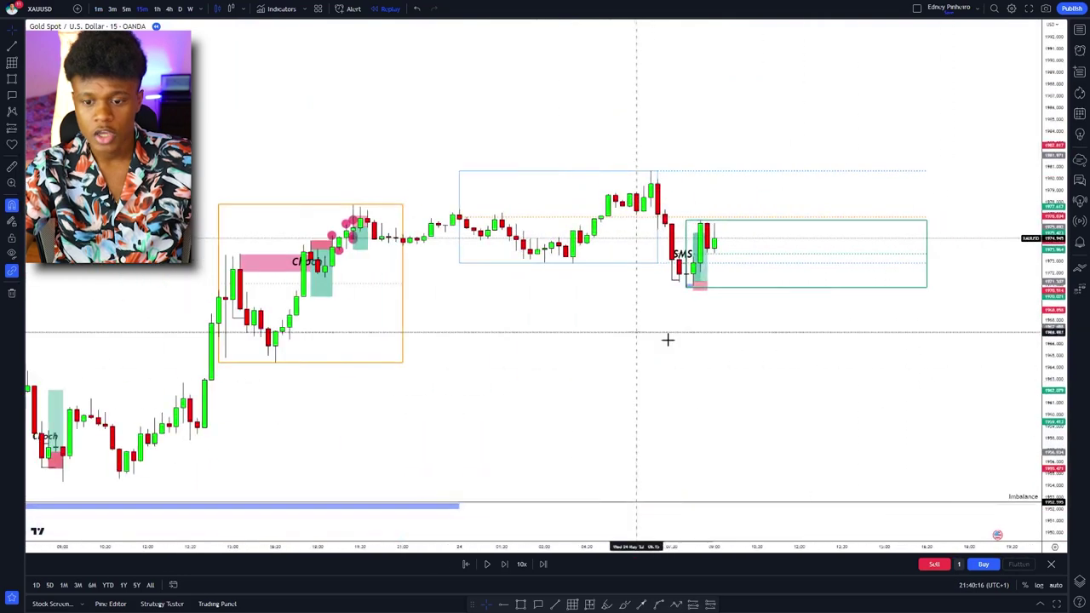
drag(691, 352, 598, 355)
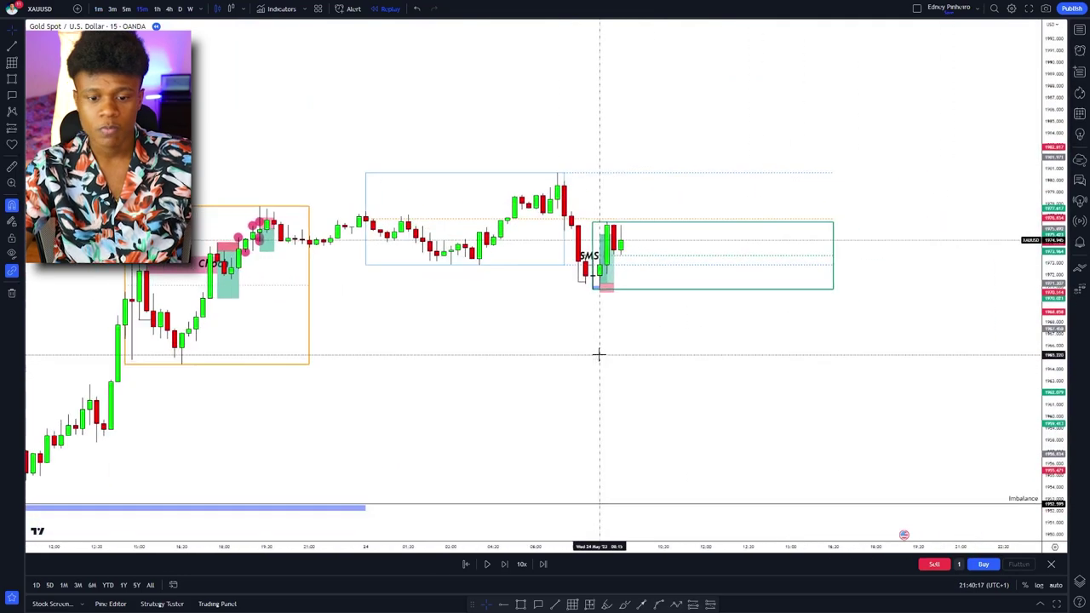
click(605, 604)
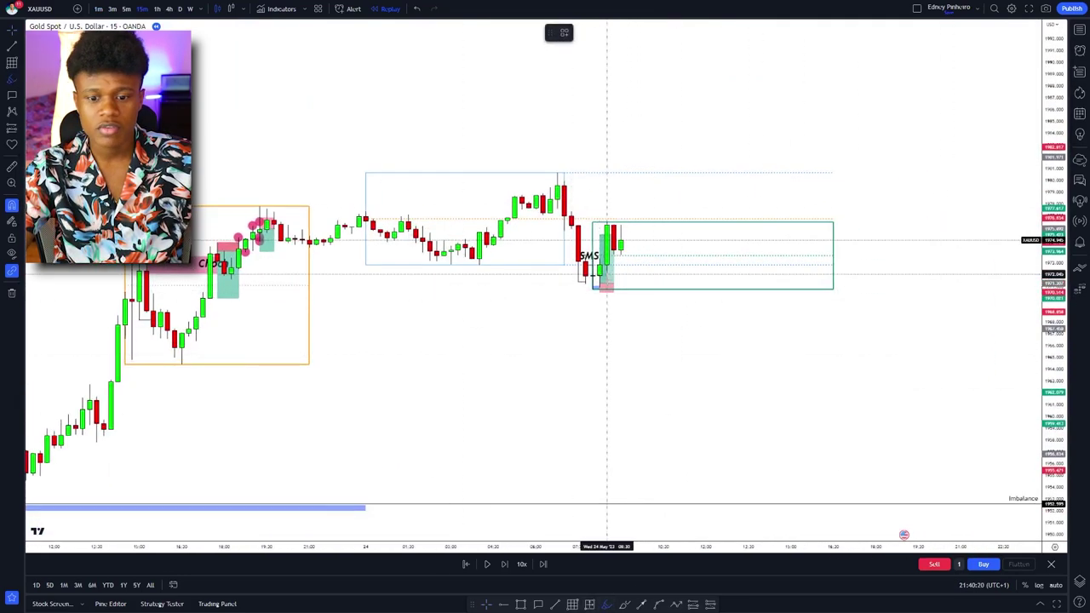
drag(574, 278, 579, 274)
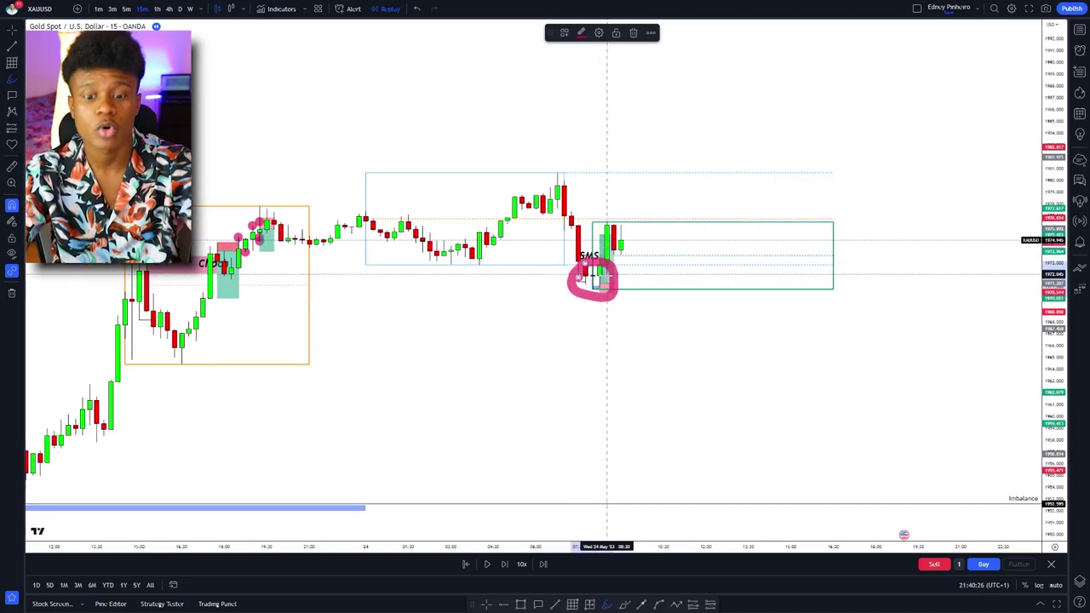
Step: Brush a dollar sign and line under the swing low, and a path sweeping below it before rising to a circle above the range high
mouse_move(594, 290)
mouse_down()
mouse_move(613, 218)
mouse_move(640, 316)
mouse_up()
mouse_move(526, 297)
mouse_down()
mouse_move(605, 304)
mouse_move(585, 336)
mouse_move(647, 343)
mouse_move(635, 343)
mouse_move(642, 318)
mouse_move(683, 253)
mouse_move(720, 139)
mouse_move(698, 146)
mouse_up()
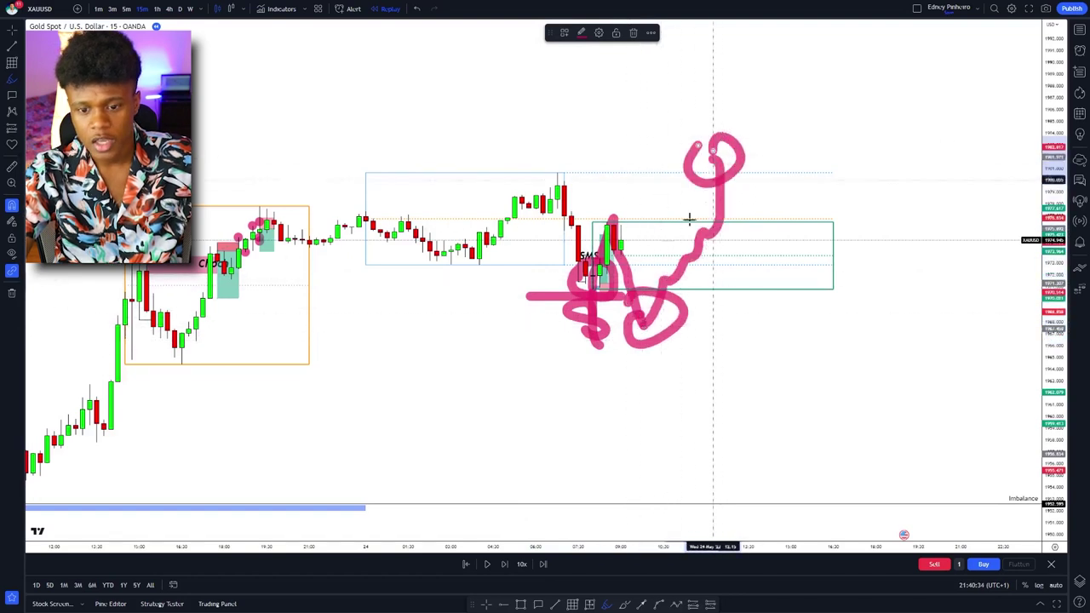
Step: Undo the pink brush circles, dollar sign, line and sweeping path around the 24 May swing low
key(ctrl+z)
key(ctrl+z)
key(ctrl+z)
key(ctrl+z)
key(ctrl+z)
key(ctrl+z)
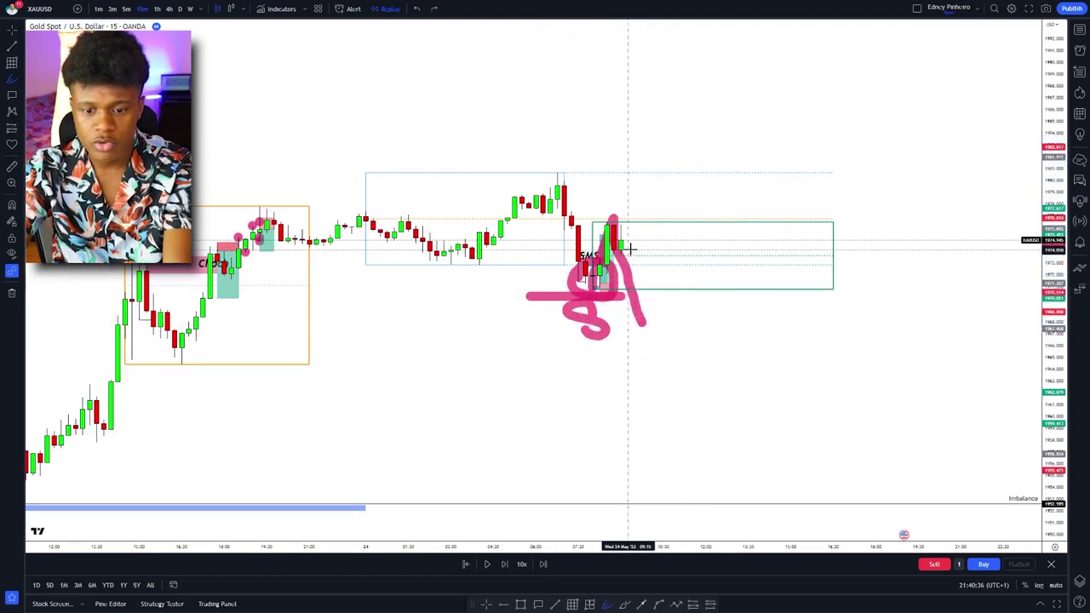
key(ctrl+z)
key(ctrl+z)
Step: Brush a path from the swing low up to a circle above the range high and down below the low, and undo it
mouse_move(589, 288)
mouse_down()
mouse_move(662, 203)
mouse_move(676, 145)
mouse_move(645, 144)
mouse_move(737, 260)
mouse_move(783, 345)
mouse_up()
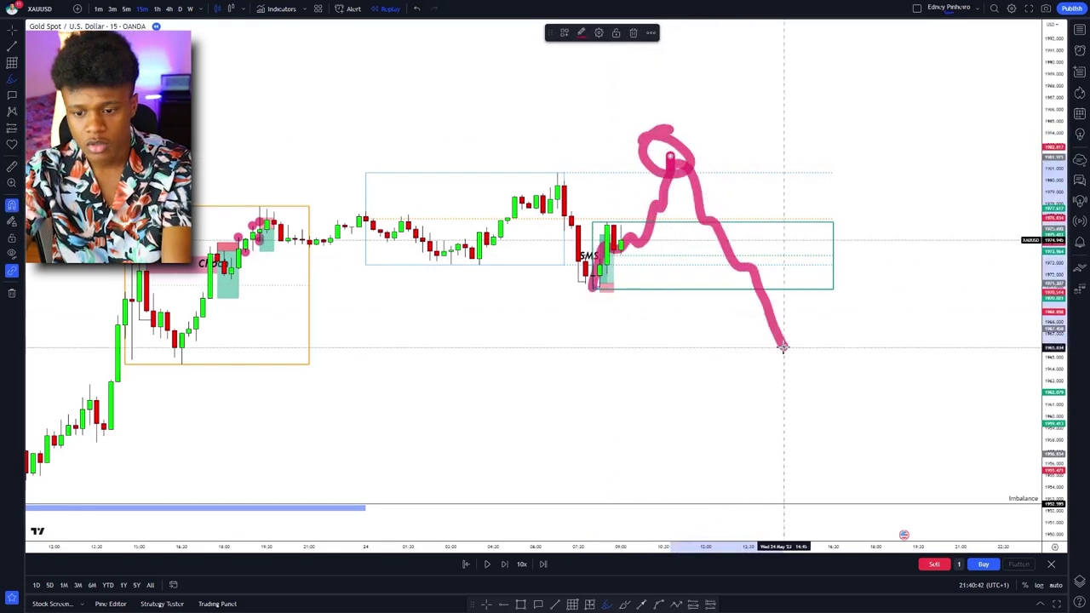
key(ctrl+z)
key(ctrl+z)
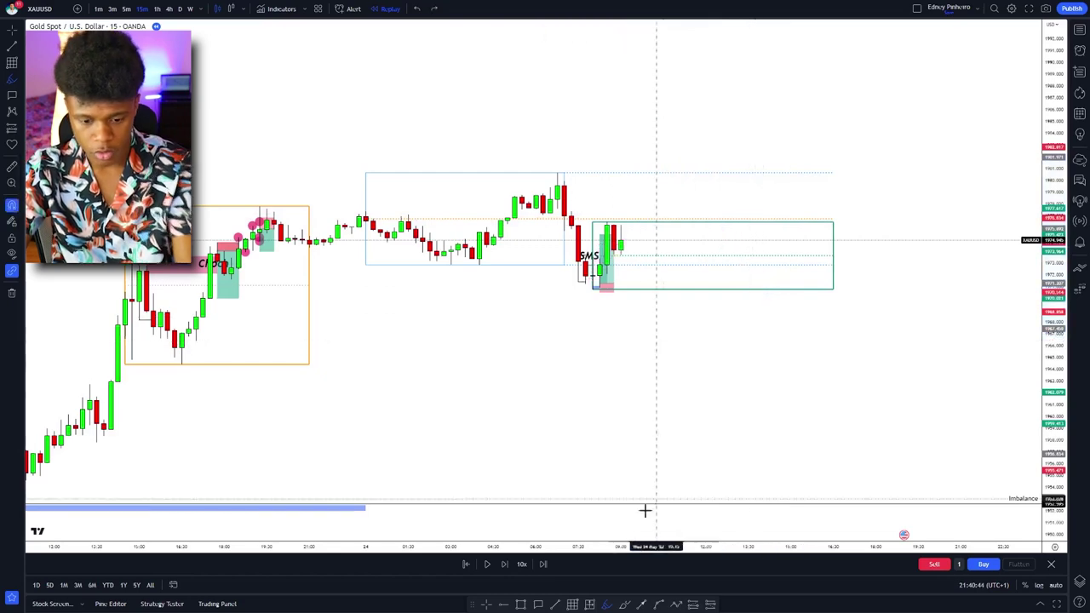
click(486, 603)
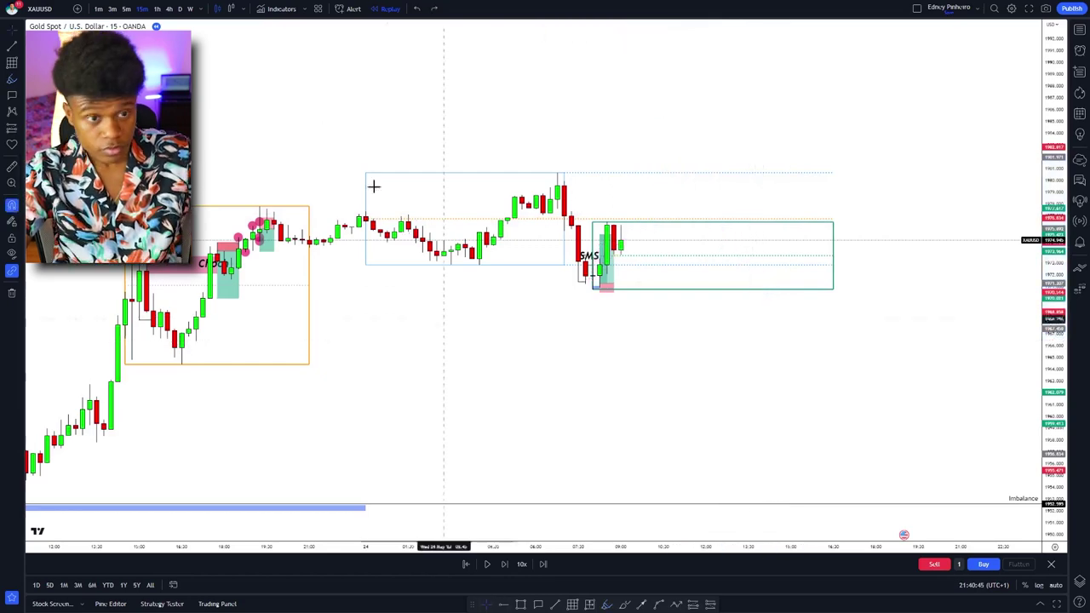
Step: Check the price action after the 24 May SMS entry on the 1-minute timeframe
click(99, 8)
scroll(792, 383, down, 5)
drag(718, 421, 296, 269)
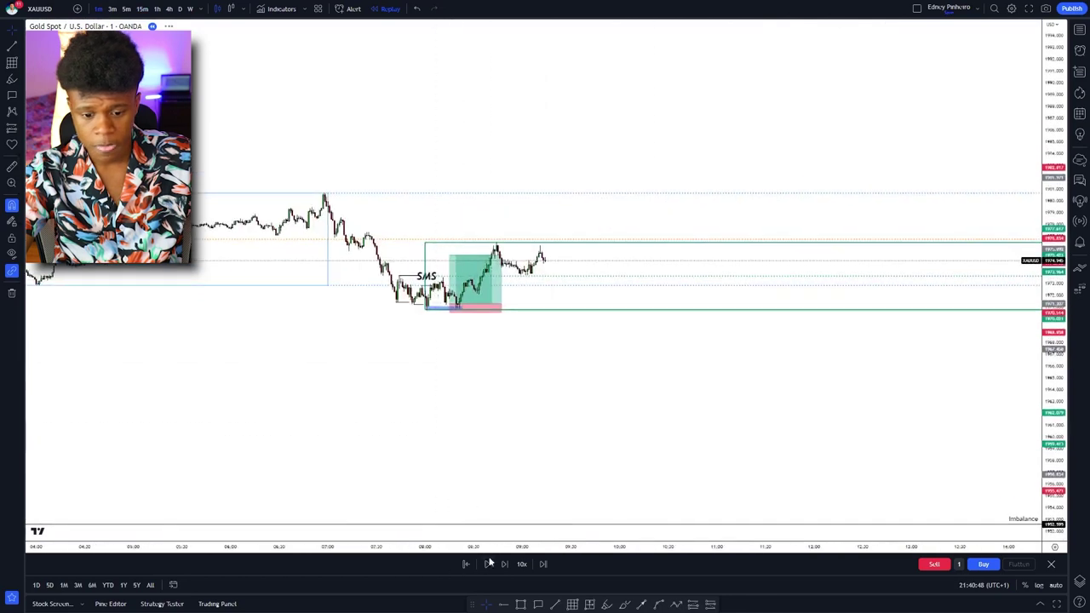
Step: Return to the 15-minute timeframe and advance the replay candle by candle until price trades above the blue range's high
click(141, 9)
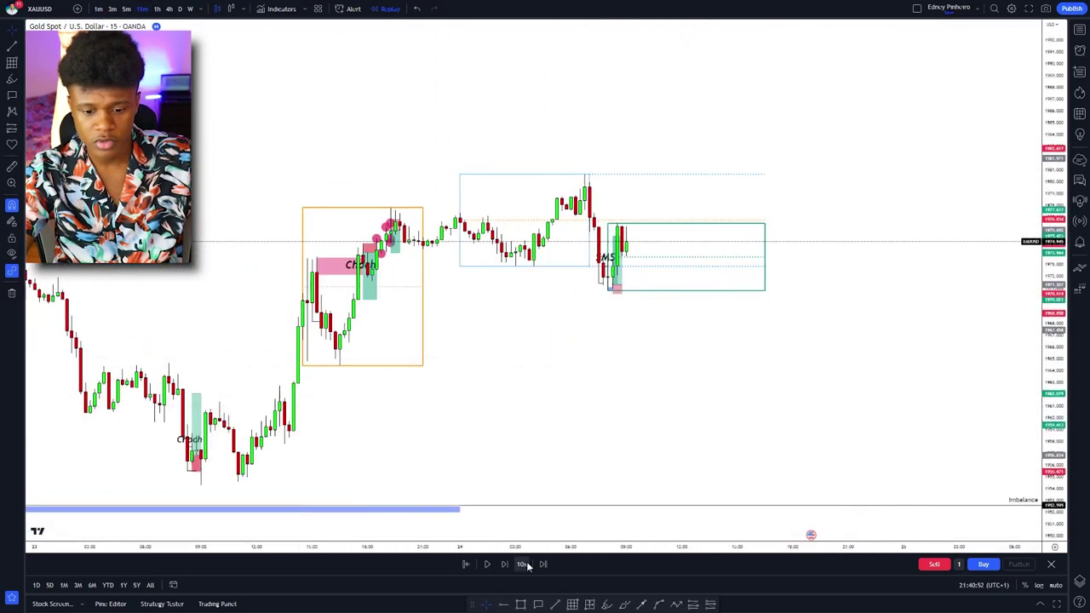
click(499, 568)
click(499, 568)
click(500, 568)
click(499, 568)
click(500, 567)
click(500, 567)
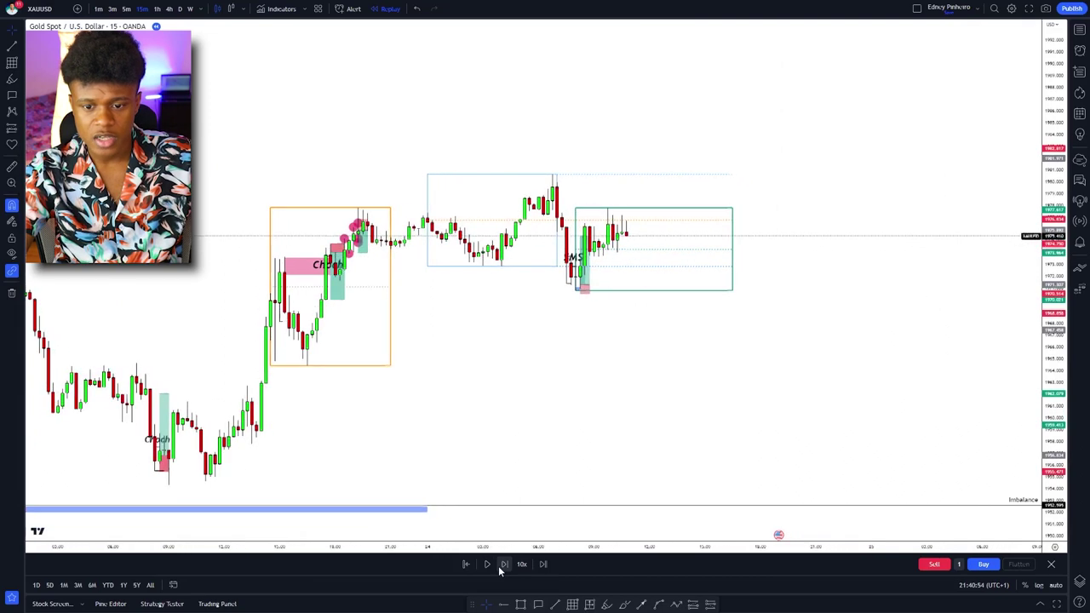
click(500, 568)
click(500, 568)
click(503, 565)
click(503, 565)
click(503, 565)
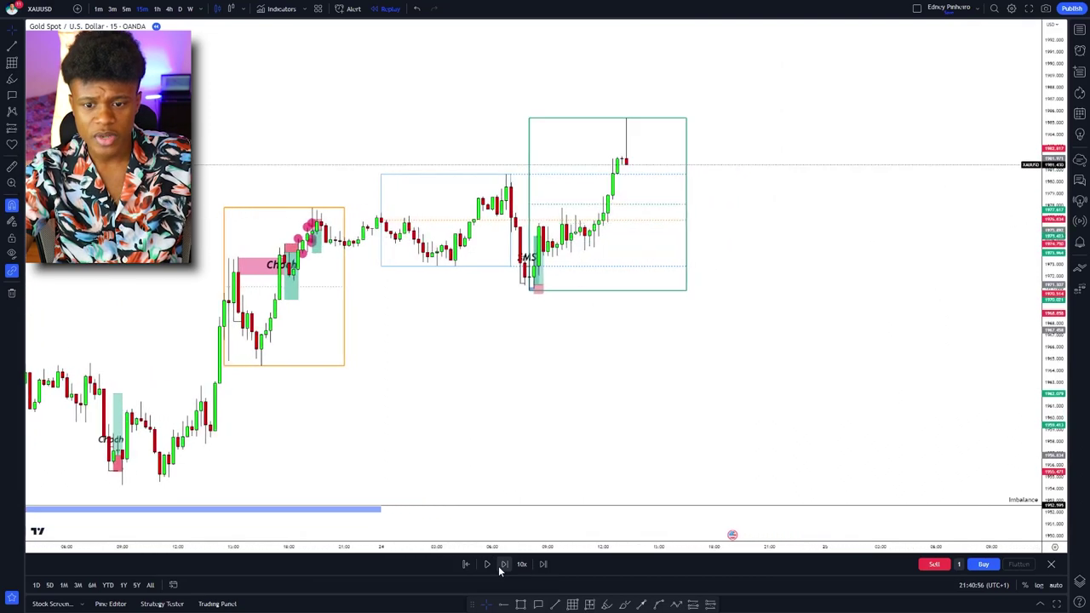
click(504, 564)
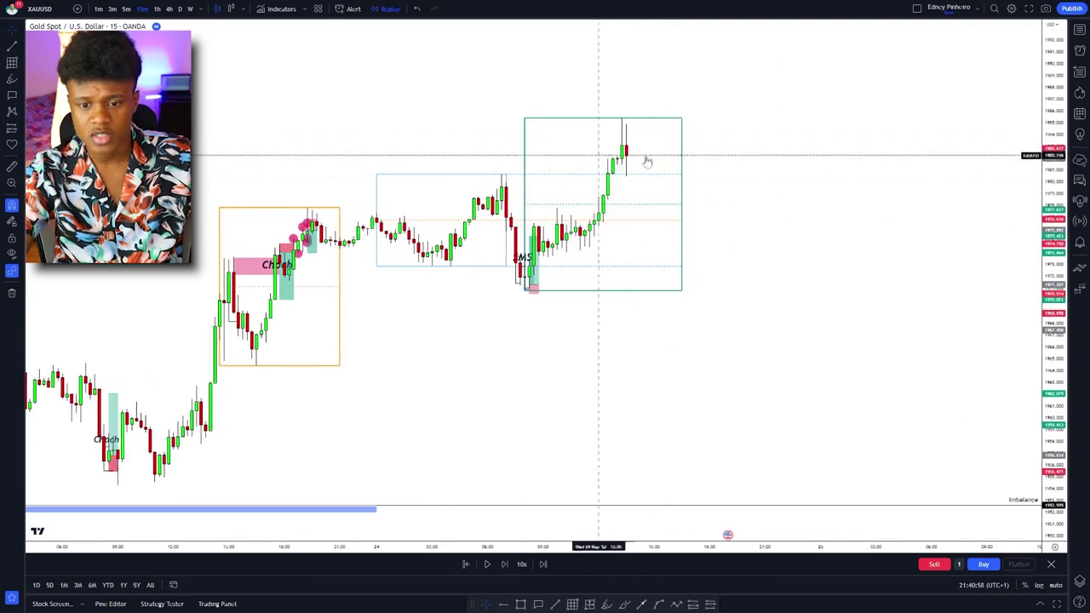
Step: Examine the 15-minute structure from the circled May low and high through to the latest 24 May high
scroll(544, 219, down, 3)
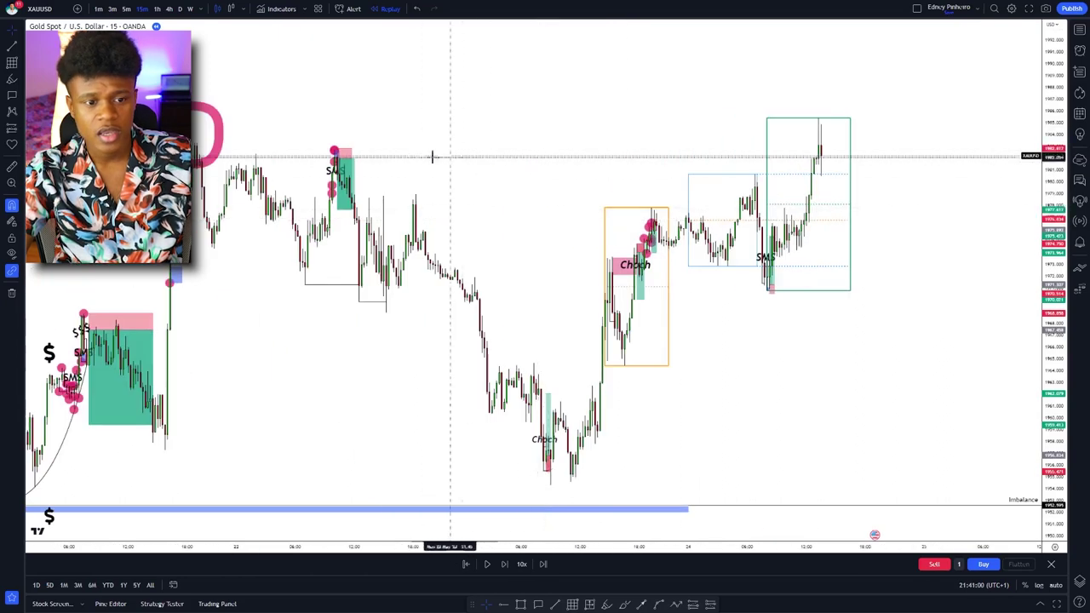
scroll(355, 124, down, 5)
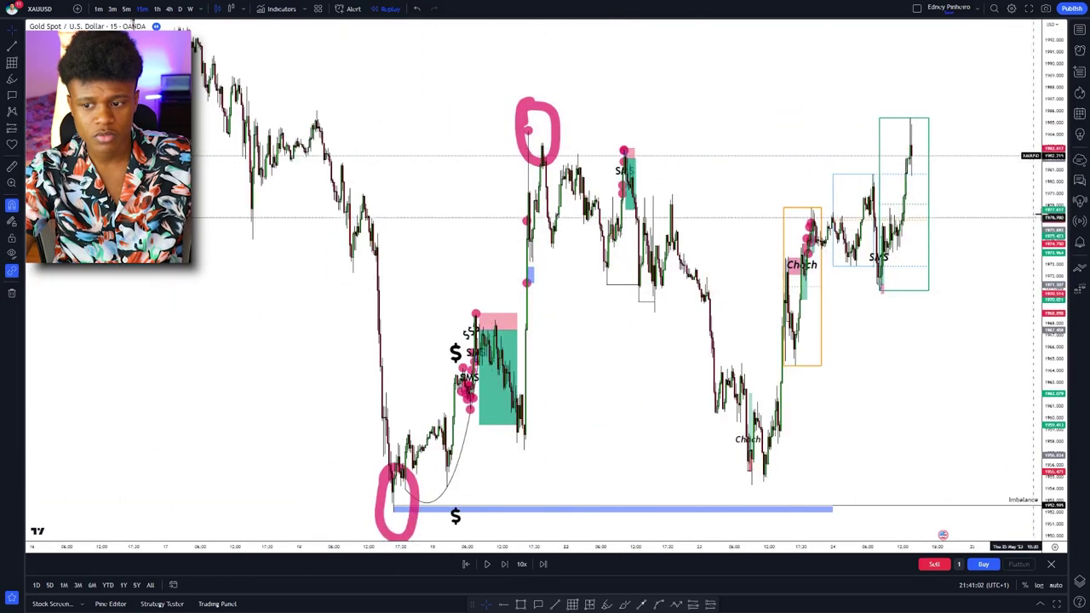
drag(975, 390, 829, 379)
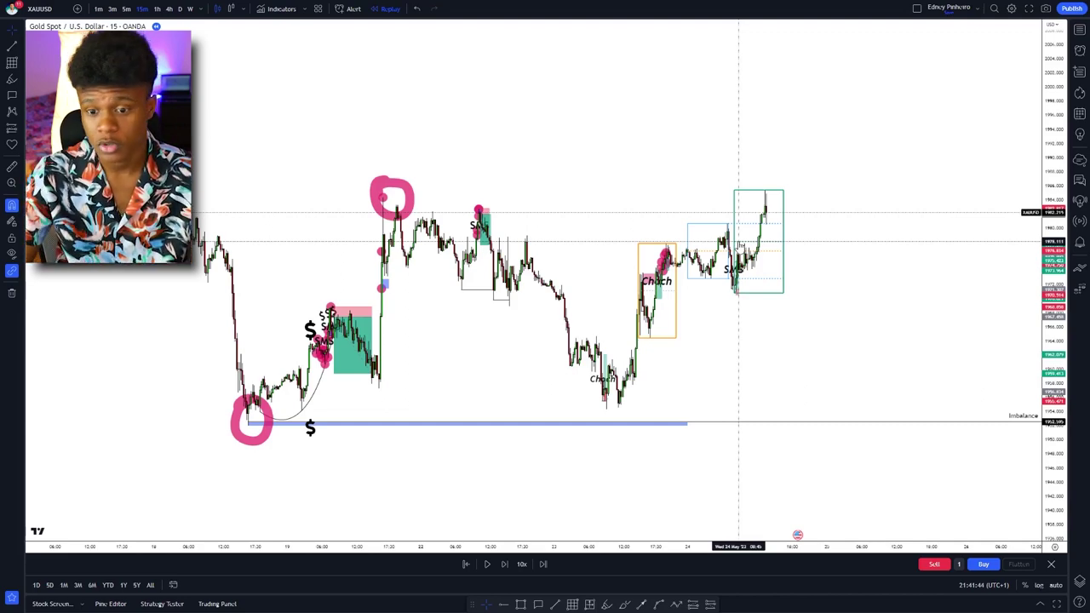
scroll(757, 225, up, 2)
drag(720, 199, 829, 194)
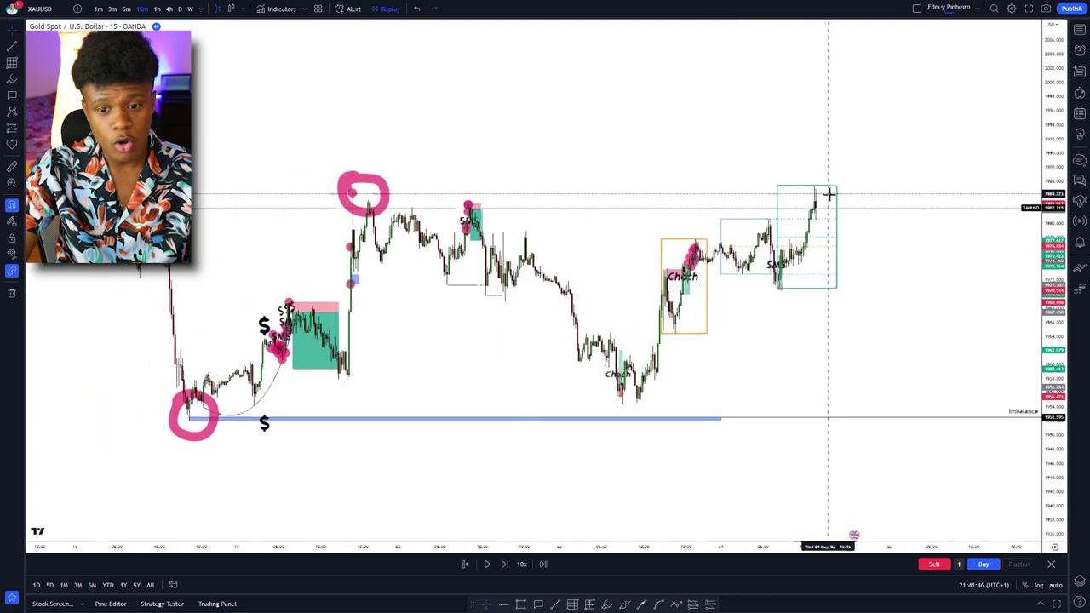
scroll(817, 195, up, 2)
scroll(761, 199, up, 2)
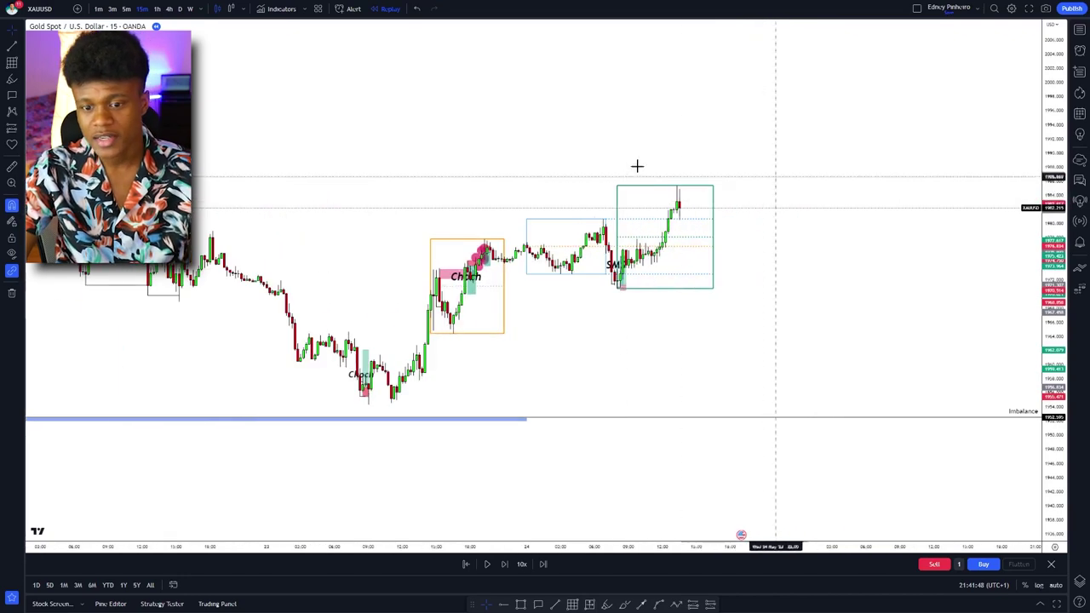
scroll(679, 180, down, 5)
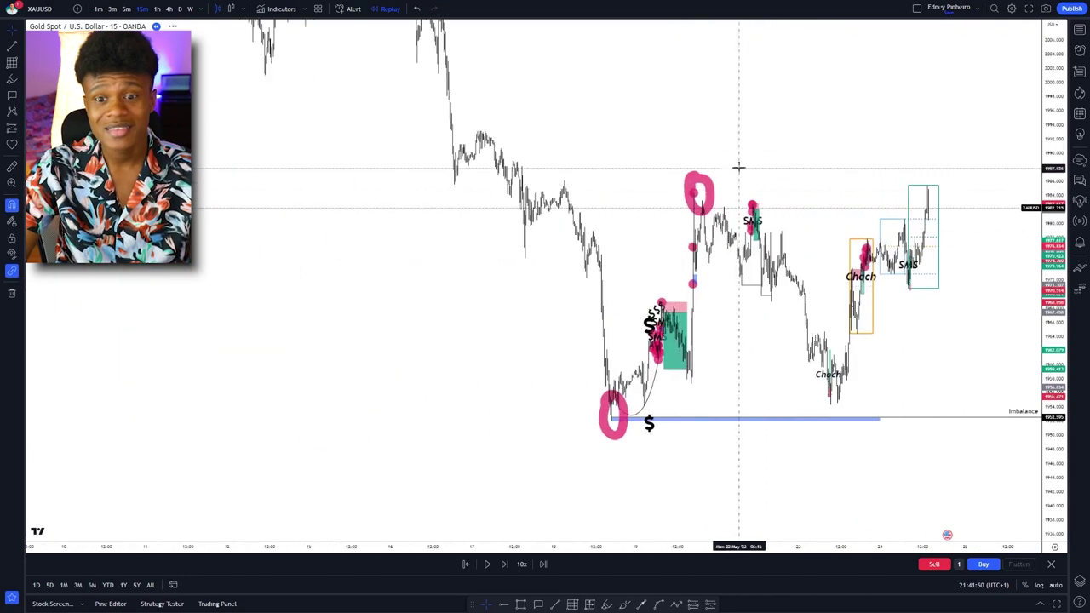
drag(739, 166, 537, 195)
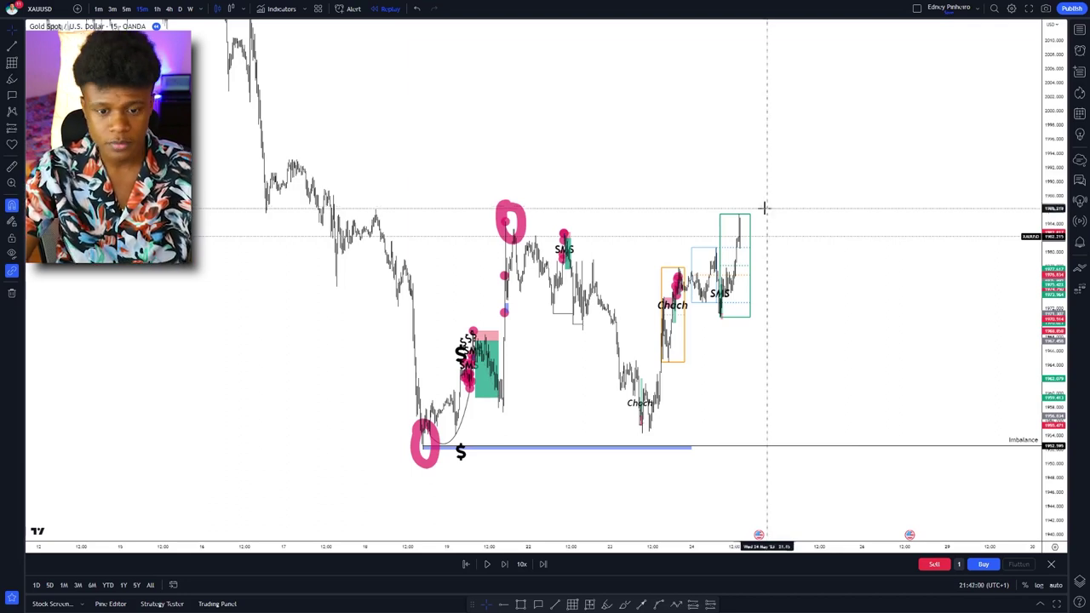
drag(628, 217, 681, 216)
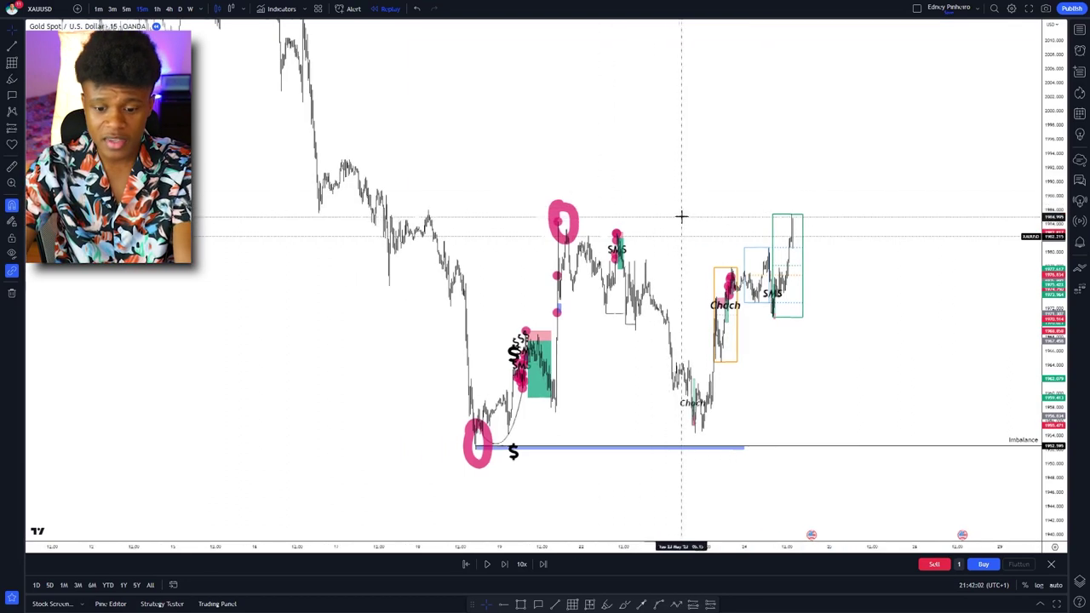
scroll(618, 389, up, 6)
drag(481, 409, 805, 417)
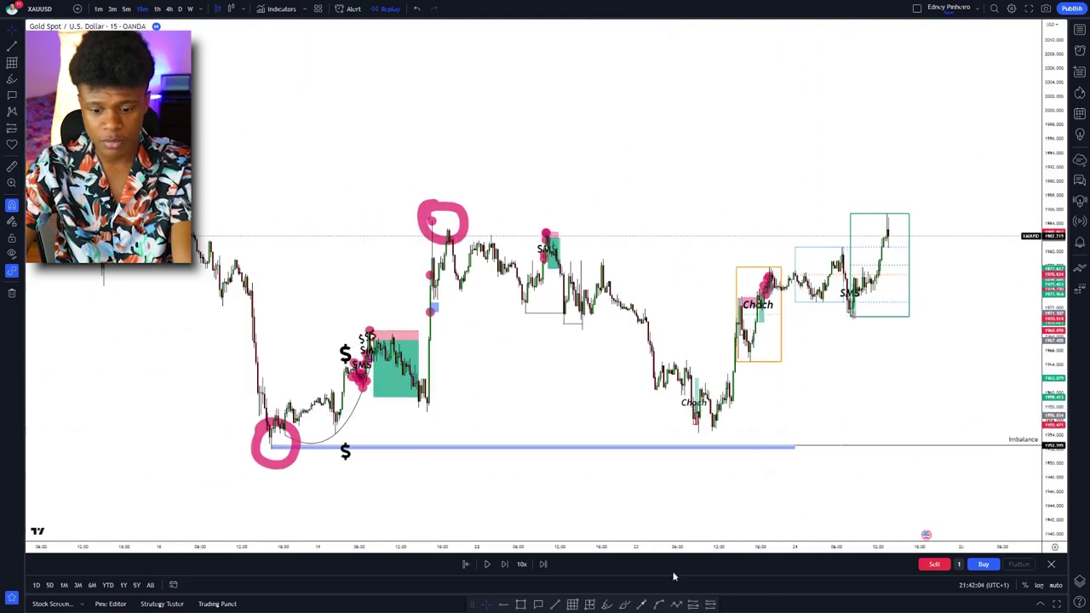
Step: Brush a range box above the candles, with a path sweeping below it into a circle, a rally and a dollar sign above
click(606, 605)
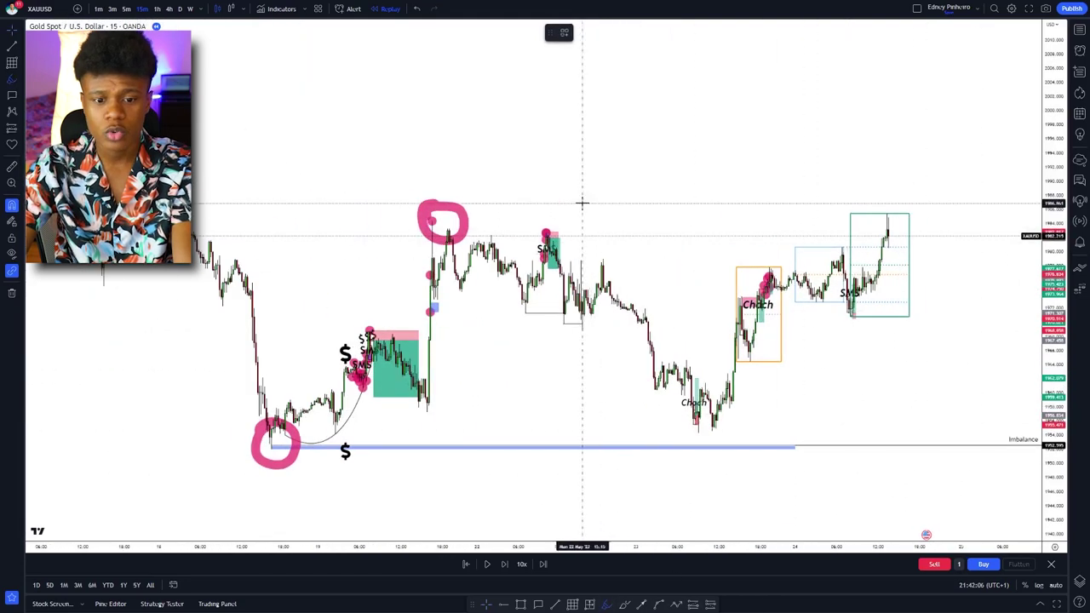
mouse_move(580, 137)
mouse_down()
mouse_move(741, 108)
mouse_move(606, 114)
mouse_up()
mouse_move(668, 136)
mouse_down()
mouse_move(754, 213)
mouse_move(737, 243)
mouse_move(772, 223)
mouse_move(830, 61)
mouse_up()
mouse_move(737, 46)
mouse_down()
mouse_move(711, 77)
mouse_move(724, 82)
mouse_up()
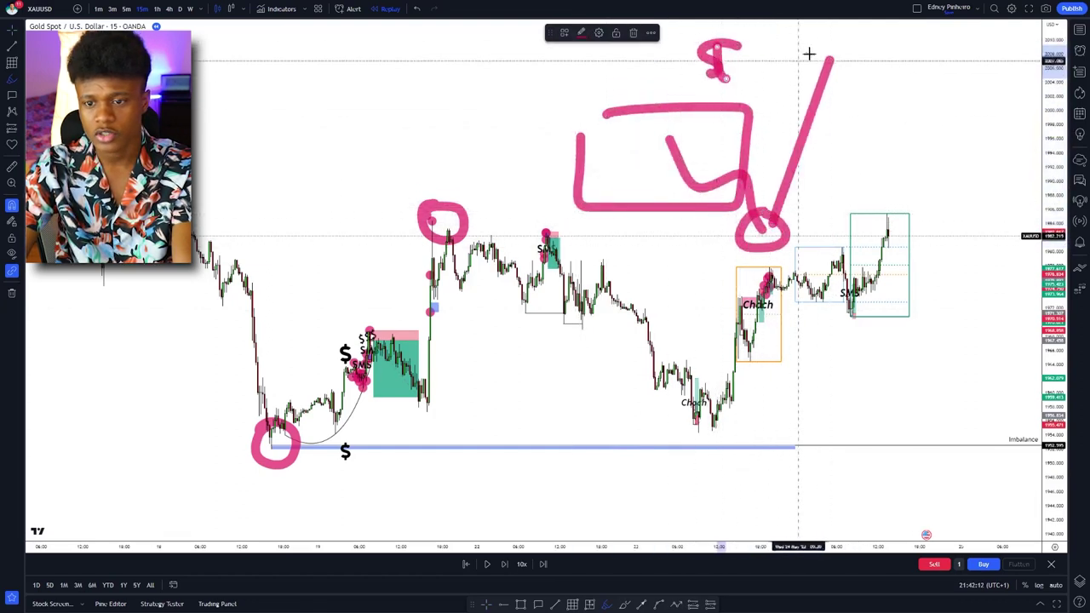
drag(808, 51, 809, 45)
Step: Undo the range box, sweep path and dollar sign sketch
key(ctrl+z)
key(ctrl+z)
key(ctrl+z)
key(ctrl+z)
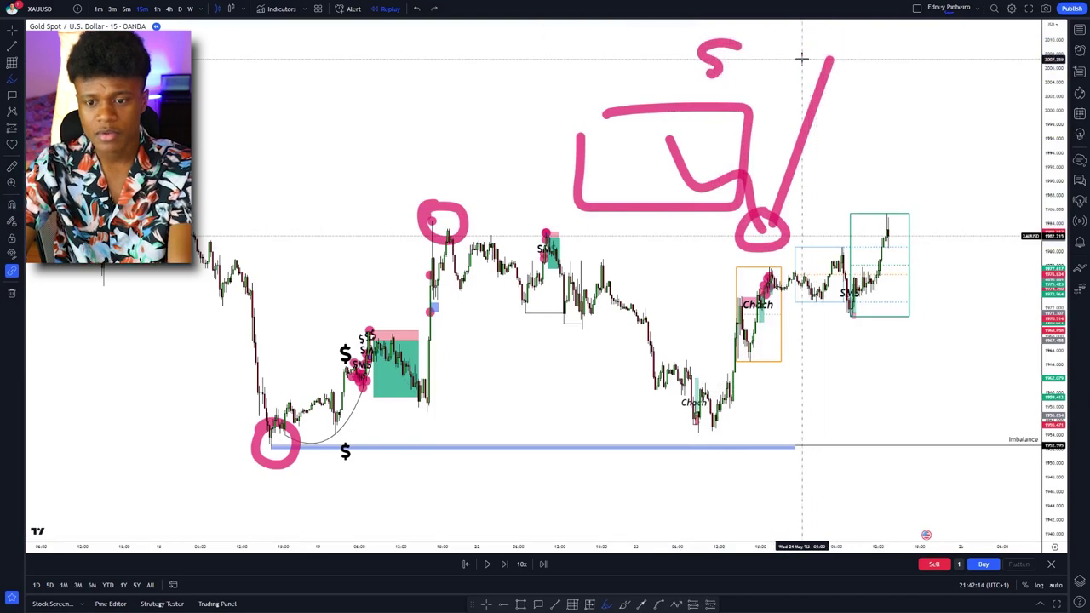
key(ctrl+z)
key(ctrl+z)
key(ctrl+z)
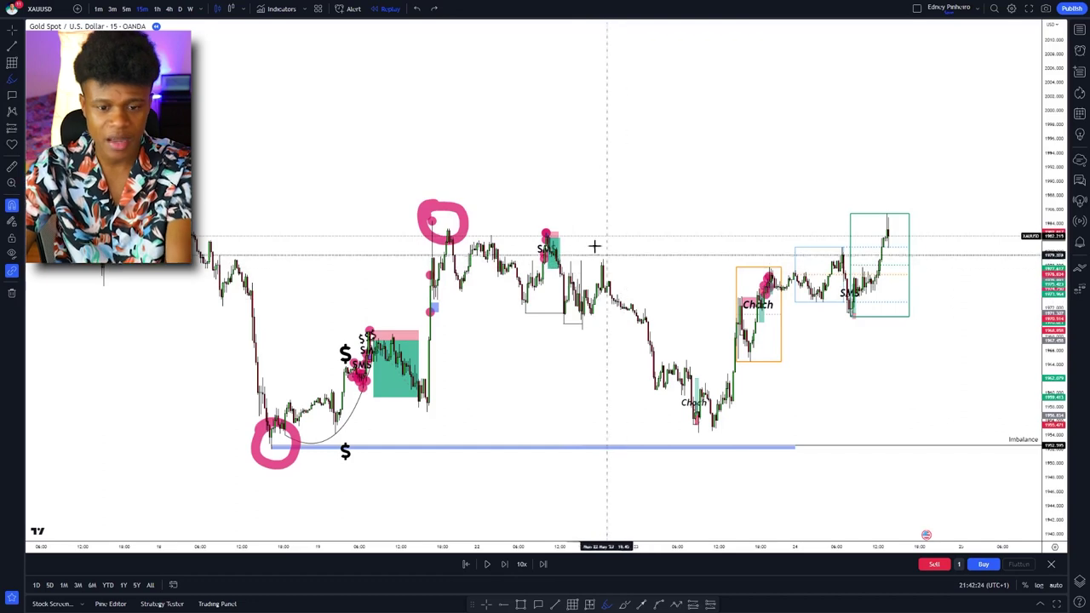
Step: Brush a rising zigzag of higher highs above the candles, with a horizontal break line at each high, and retrace its first leg
mouse_move(523, 161)
mouse_down()
mouse_move(577, 108)
mouse_move(620, 181)
mouse_move(666, 86)
mouse_move(711, 158)
mouse_up()
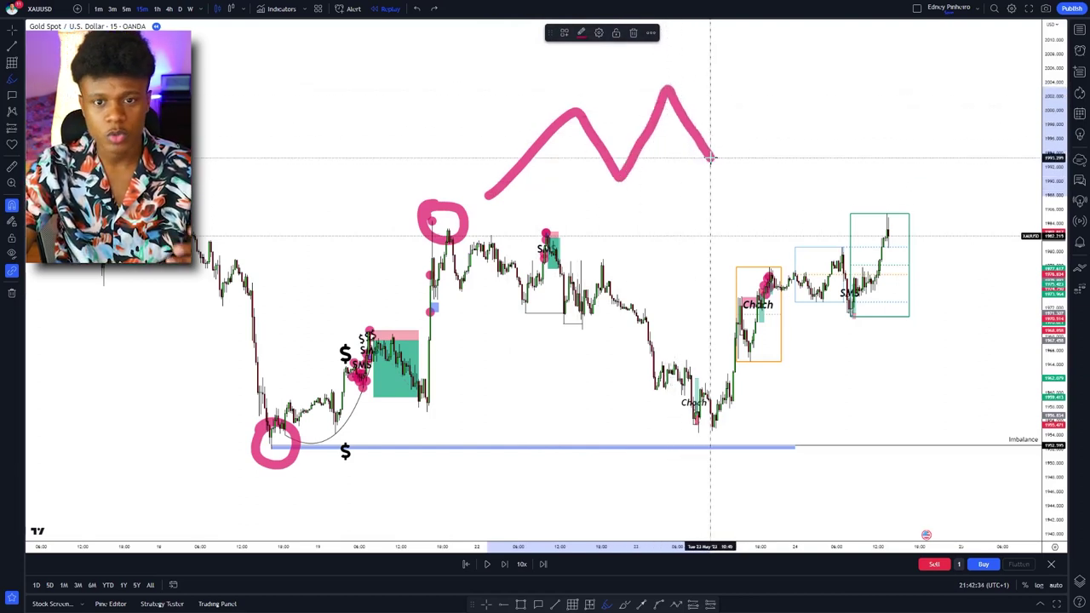
mouse_move(711, 158)
mouse_down()
mouse_move(751, 75)
mouse_move(791, 146)
mouse_move(822, 49)
mouse_move(576, 109)
mouse_up()
drag(488, 195, 577, 110)
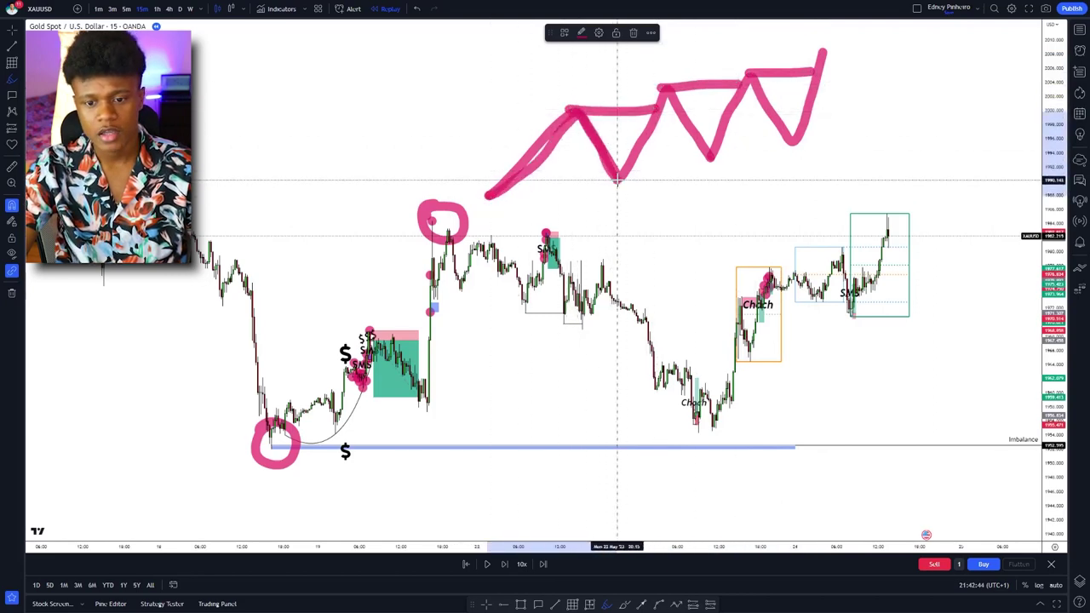
Step: Retrace the zigzag's next swings, box the zones at its first lows, and circle its second high
mouse_move(622, 182)
mouse_down()
mouse_move(663, 87)
mouse_move(707, 160)
mouse_up()
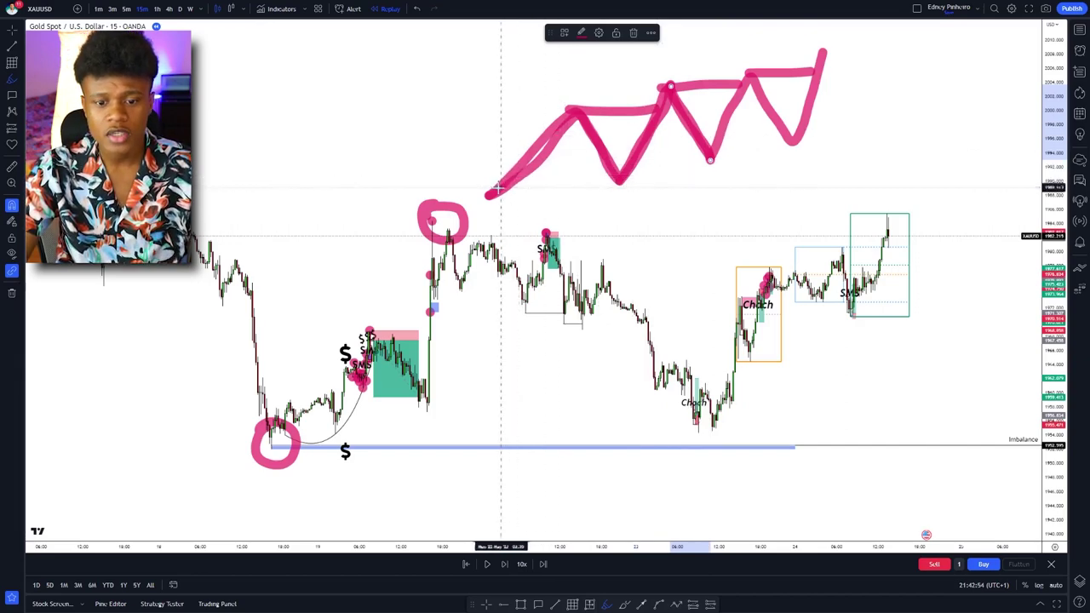
mouse_move(499, 189)
mouse_down()
mouse_move(583, 106)
mouse_move(625, 178)
mouse_move(637, 178)
mouse_move(488, 187)
mouse_move(483, 204)
mouse_move(677, 185)
mouse_move(584, 170)
mouse_up()
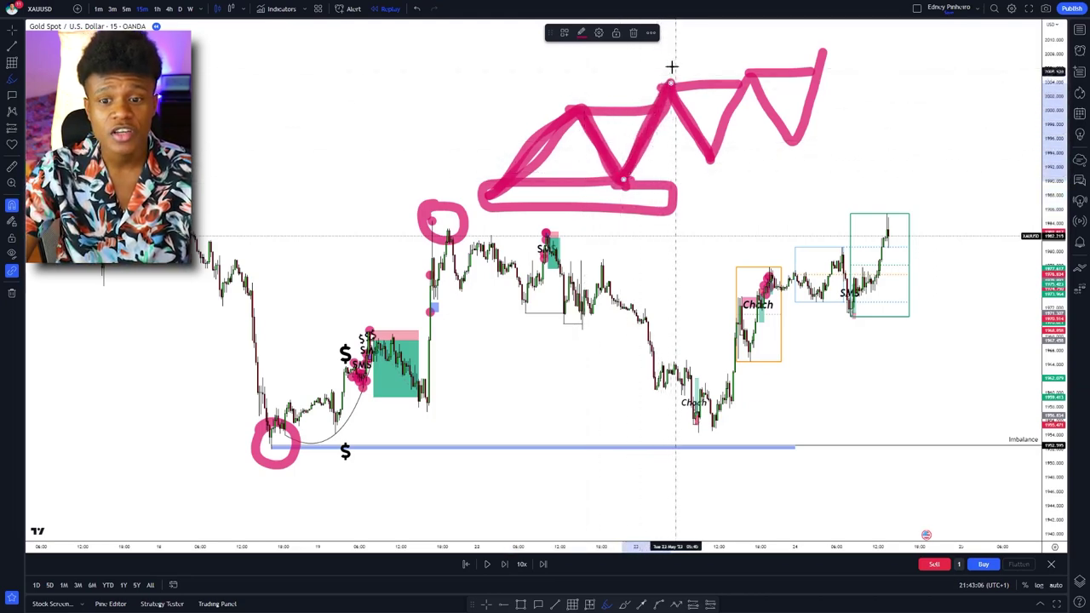
mouse_move(672, 66)
mouse_down()
mouse_move(686, 63)
mouse_move(669, 78)
mouse_move(725, 162)
mouse_move(639, 151)
mouse_move(657, 171)
mouse_move(739, 163)
mouse_move(743, 152)
mouse_move(718, 151)
mouse_up()
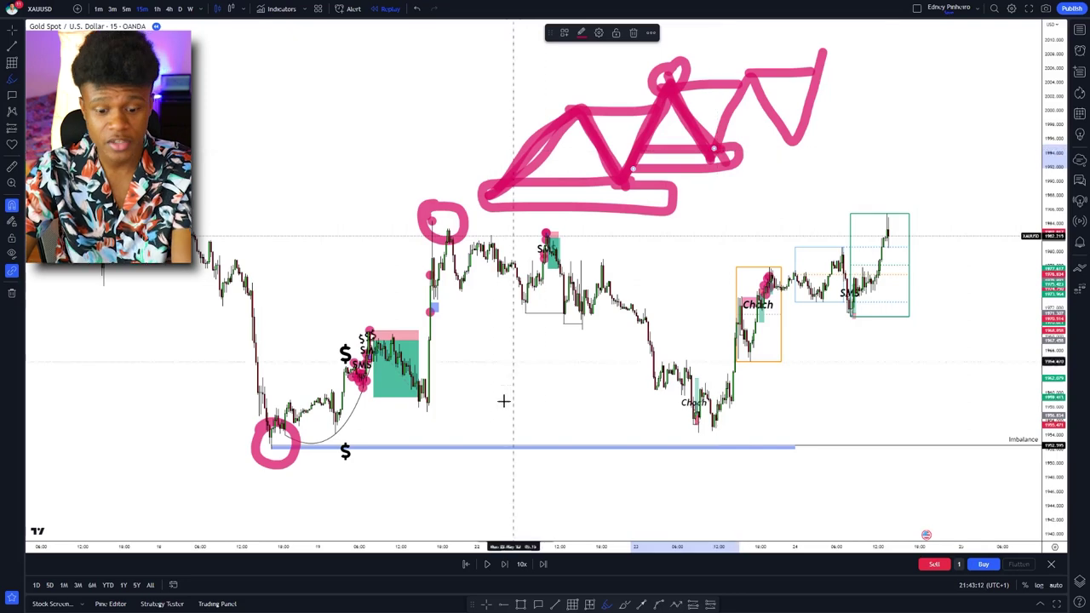
Step: Draw a horizontal trend line from the circled 19 May high to the 24 May candles
click(554, 603)
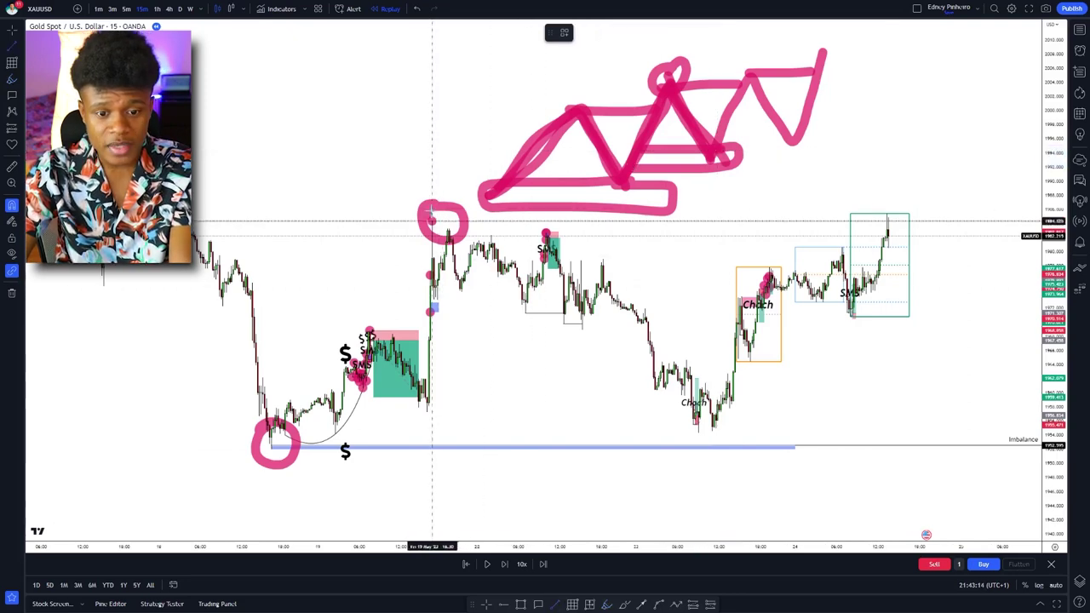
click(443, 216)
click(881, 228)
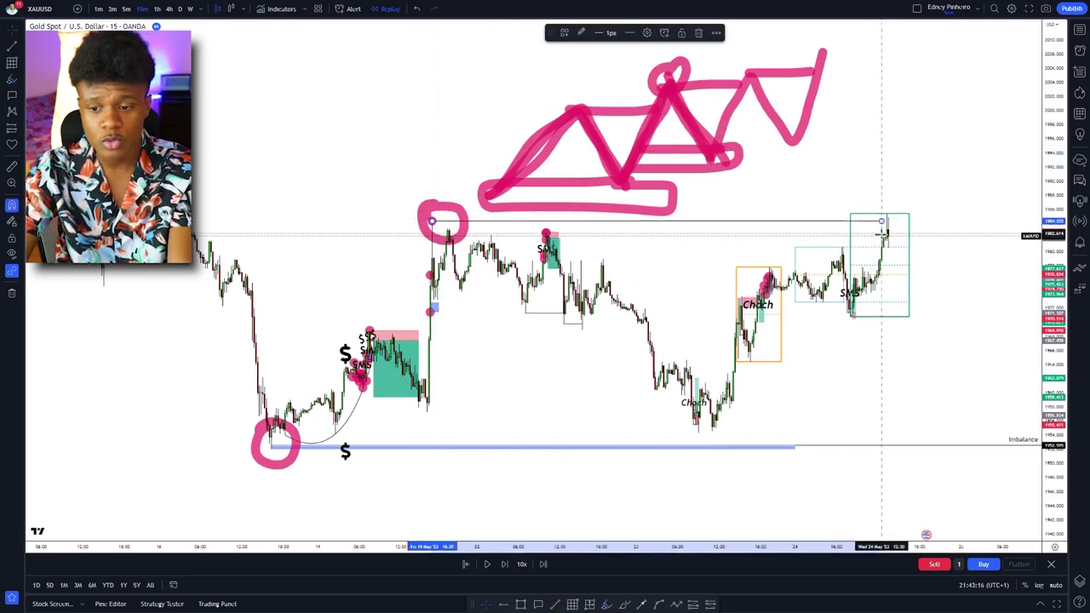
Step: Brush an outline around the blue 24 May range, circle the sweep low, and trace the rise to a circle at the new high
scroll(851, 247, up, 3)
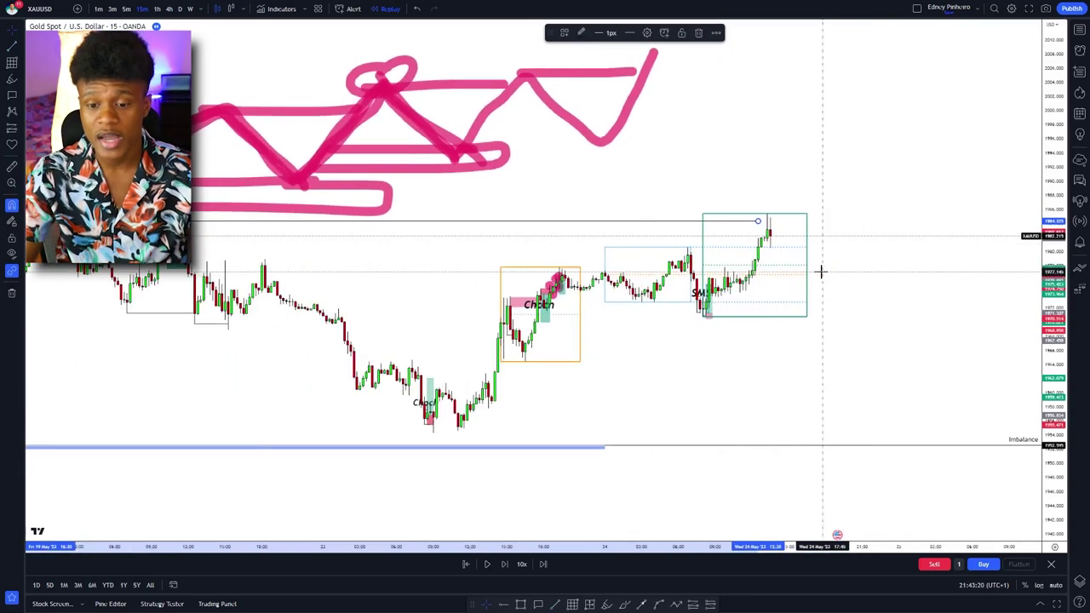
click(604, 599)
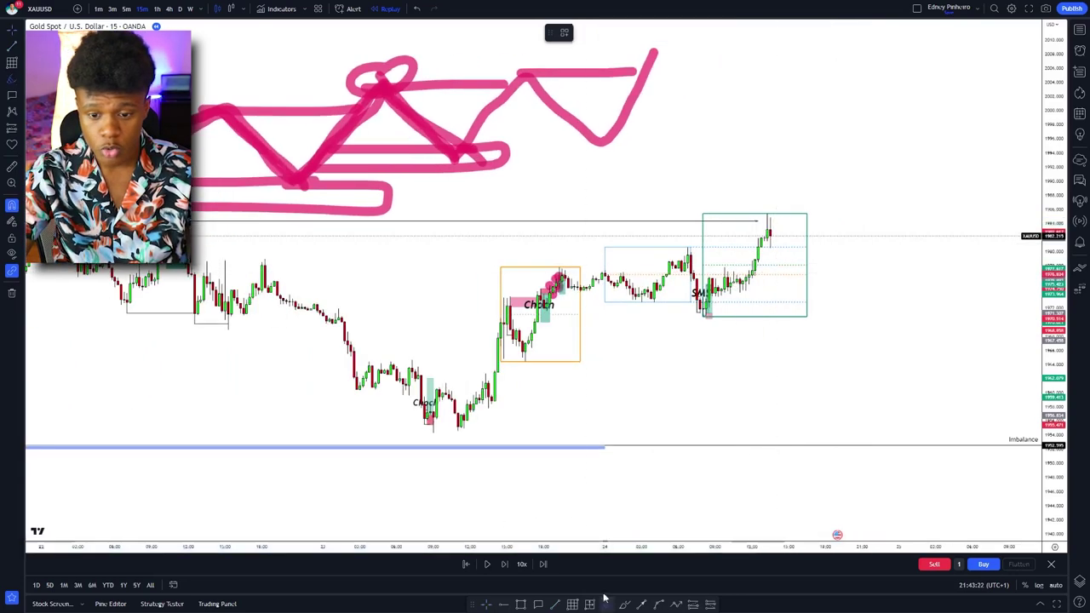
mouse_move(678, 236)
mouse_down()
mouse_move(594, 235)
mouse_move(593, 297)
mouse_move(669, 304)
mouse_move(688, 247)
mouse_move(719, 338)
mouse_move(739, 330)
mouse_move(771, 209)
mouse_move(776, 223)
mouse_move(766, 197)
mouse_move(753, 218)
mouse_up()
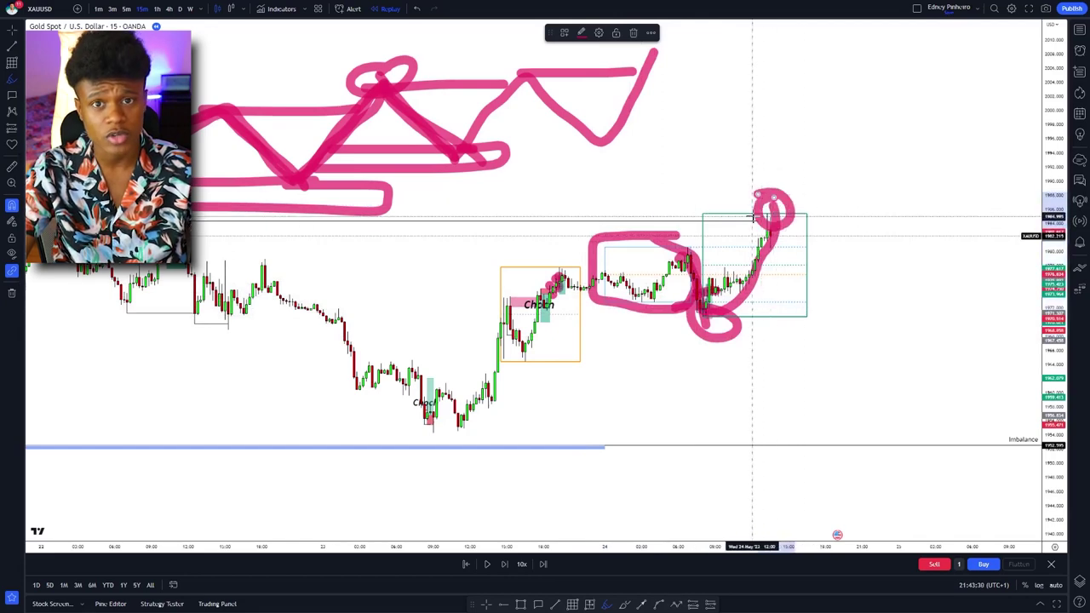
Step: Undo the range outline, circles, trend line and rising zigzag sketch
key(ctrl+z)
key(ctrl+z)
key(ctrl+z)
key(ctrl+z)
key(ctrl+z)
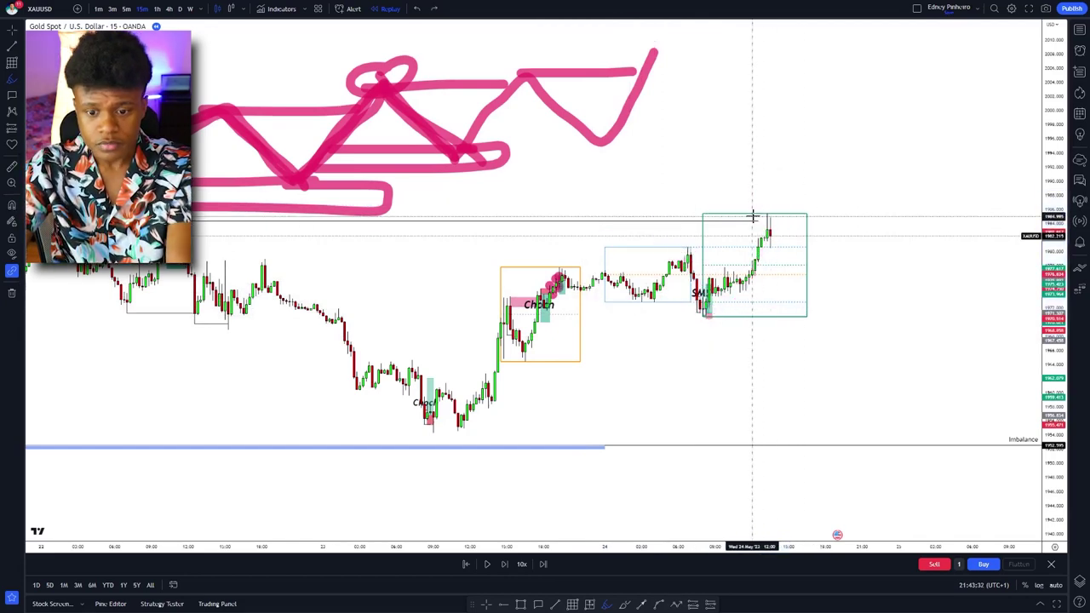
key(ctrl+z)
key(ctrl+z)
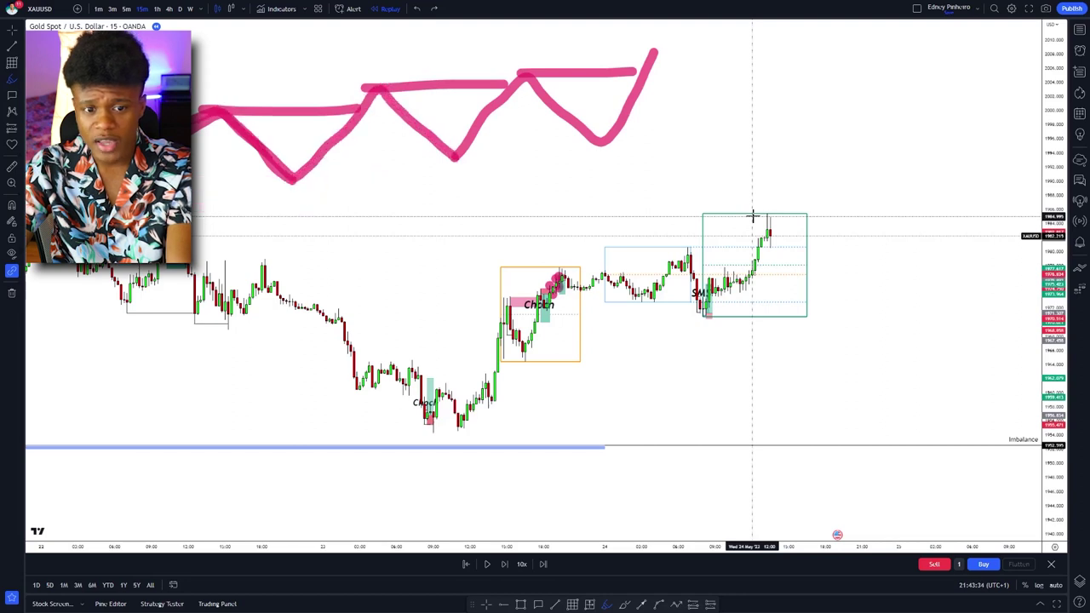
key(ctrl+z)
key(ctrl+z)
key(ctrl+z)
key(ctrl+z)
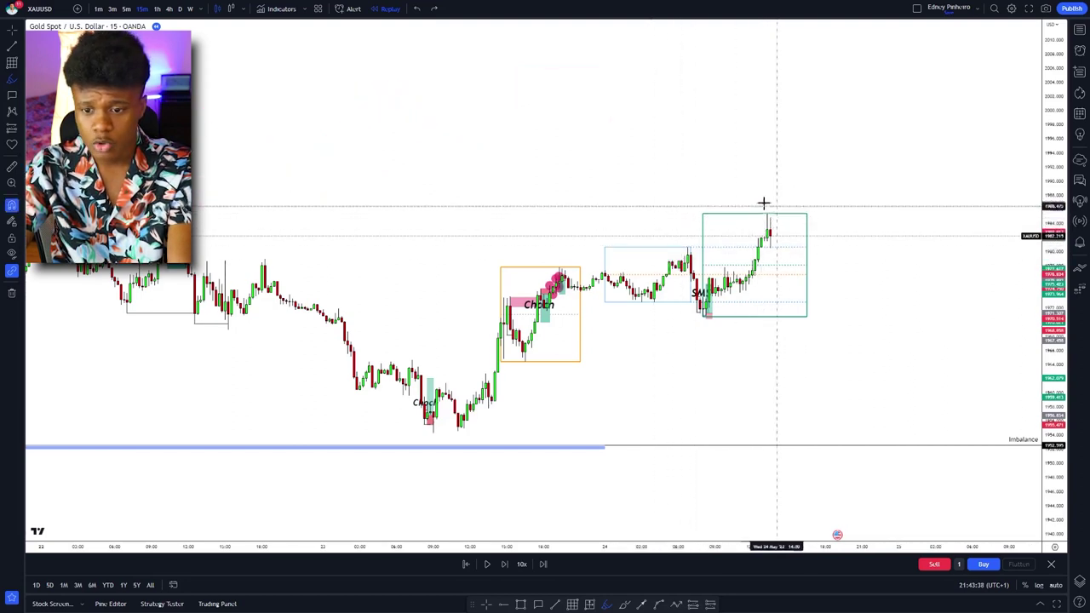
Step: Brush a mark over the new 24 May high and undo it
drag(776, 207, 749, 199)
scroll(749, 199, down, 5)
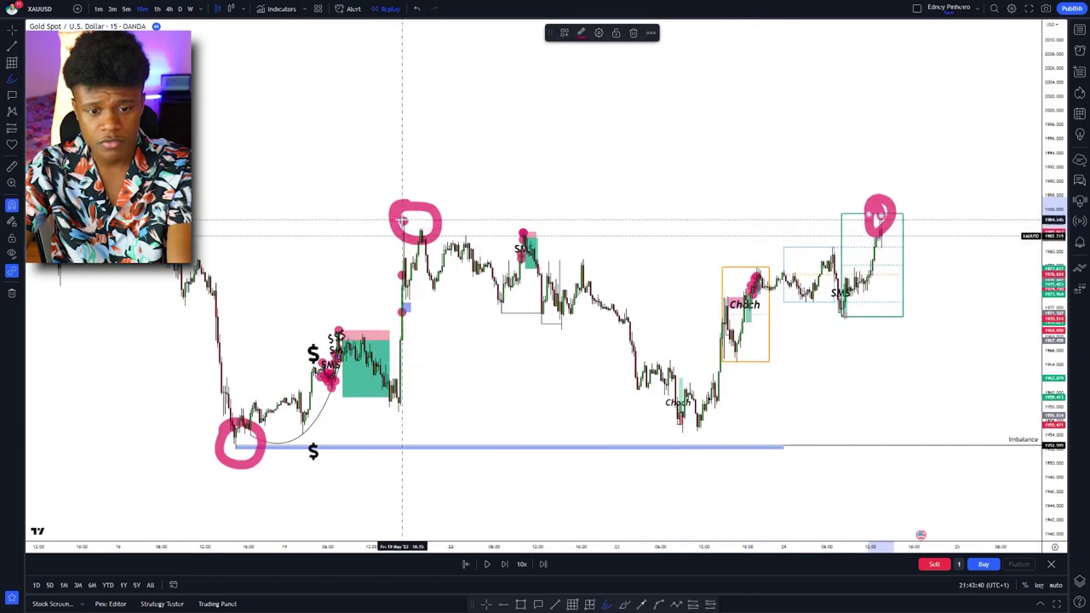
drag(403, 219, 948, 179)
key(ctrl+z)
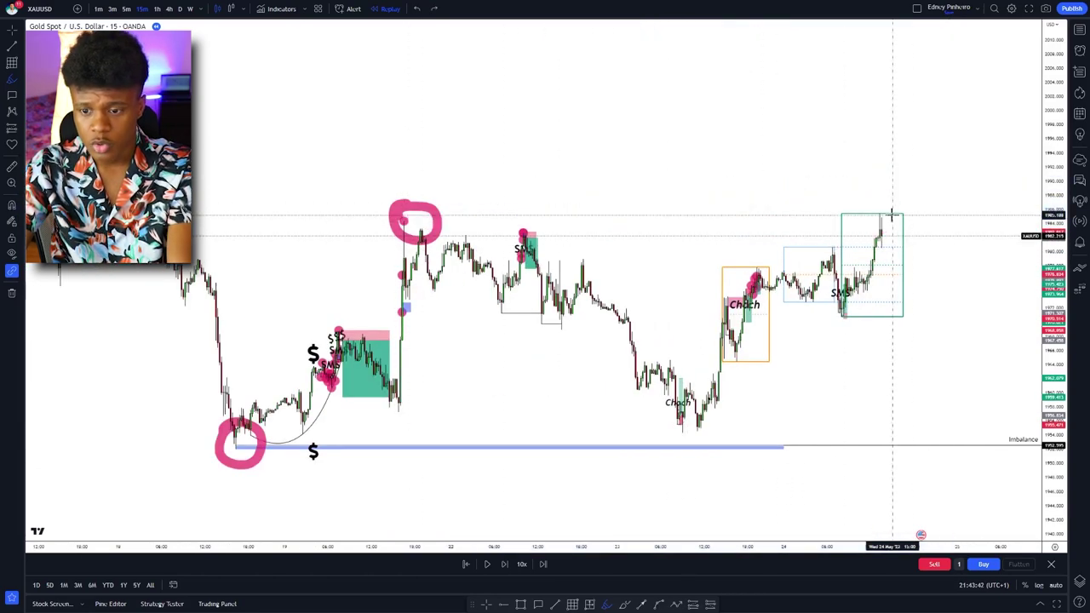
Step: Switch the chart to the 1-minute timeframe and frame the candles around the new 24 May high
scroll(684, 433, up, 3)
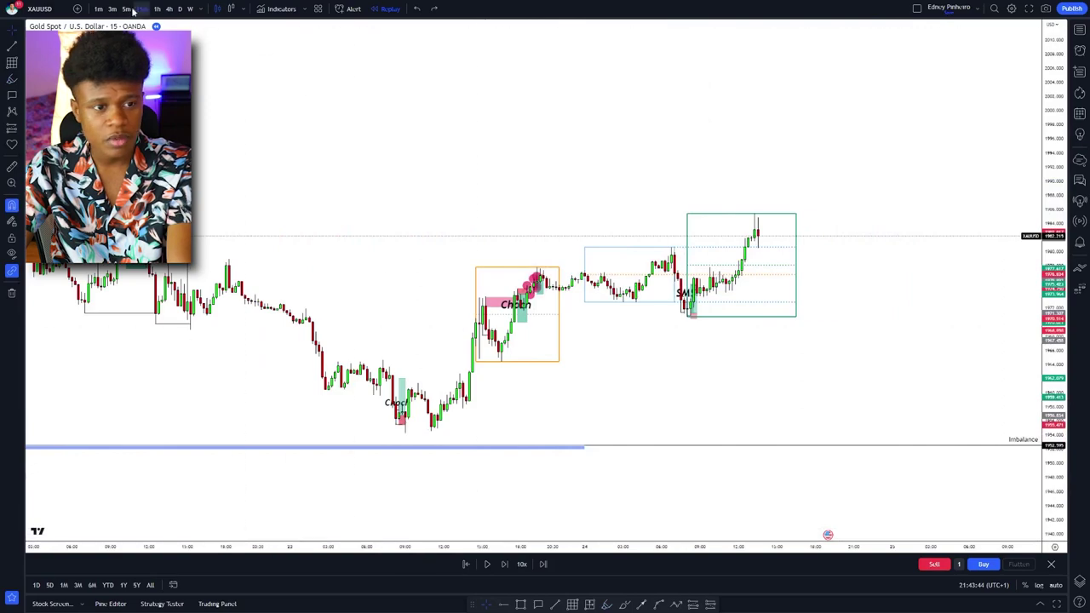
click(98, 10)
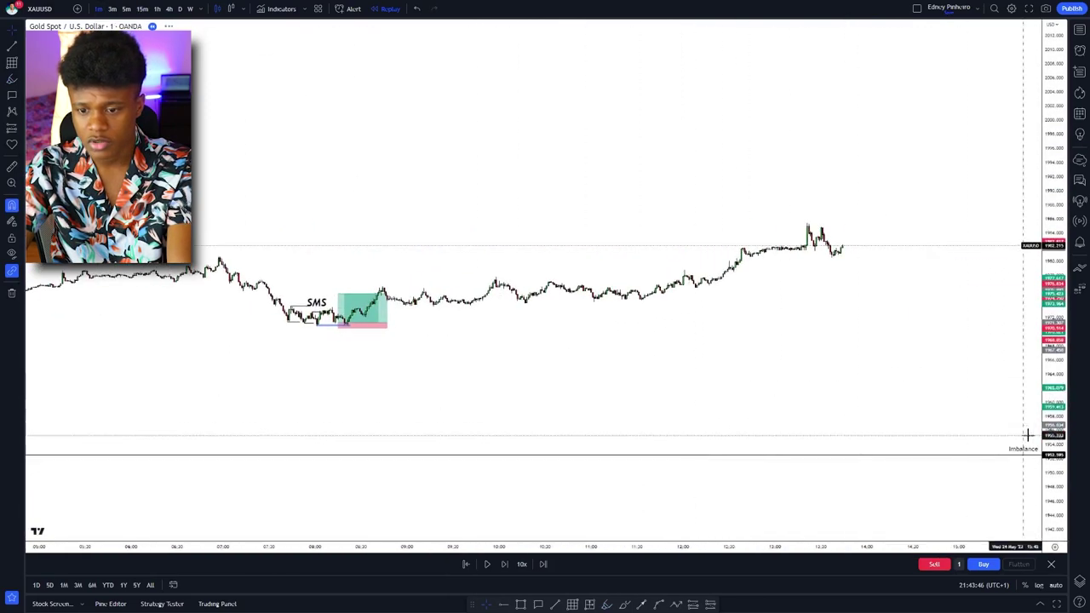
drag(1057, 486, 944, 1)
scroll(706, 346, up, 3)
drag(463, 258, 638, 255)
scroll(816, 363, up, 3)
scroll(638, 278, down, 3)
drag(800, 247, 954, 423)
scroll(936, 403, up, 3)
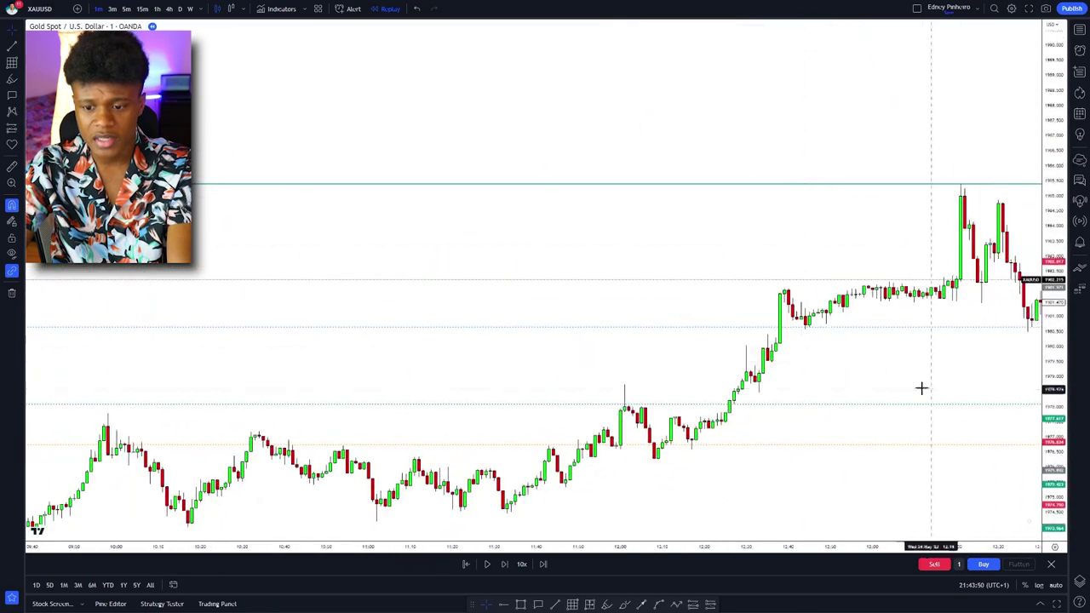
drag(899, 382, 708, 356)
scroll(831, 350, up, 2)
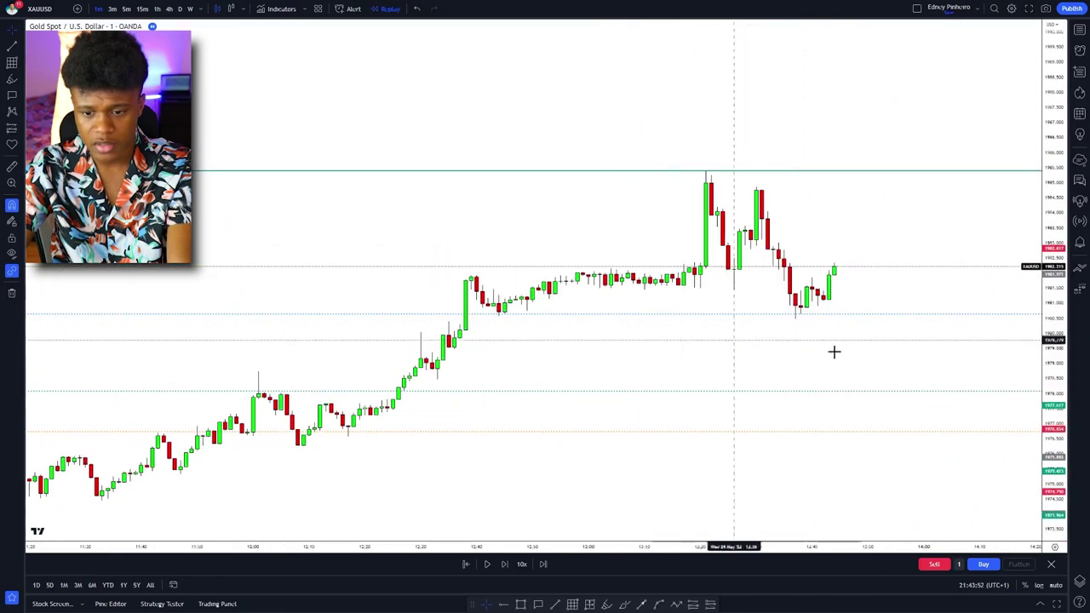
drag(1056, 504, 928, 138)
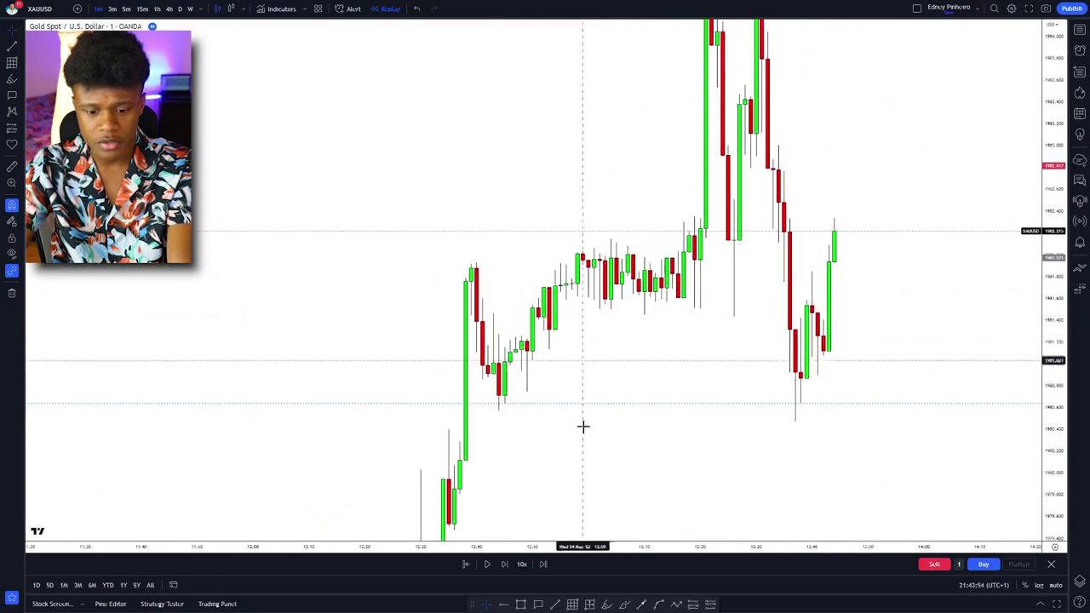
Step: Draw a rectangle around the 1-minute consolidation just before the spike, spanning its full high and low from about 12:40 to 13:22
click(520, 603)
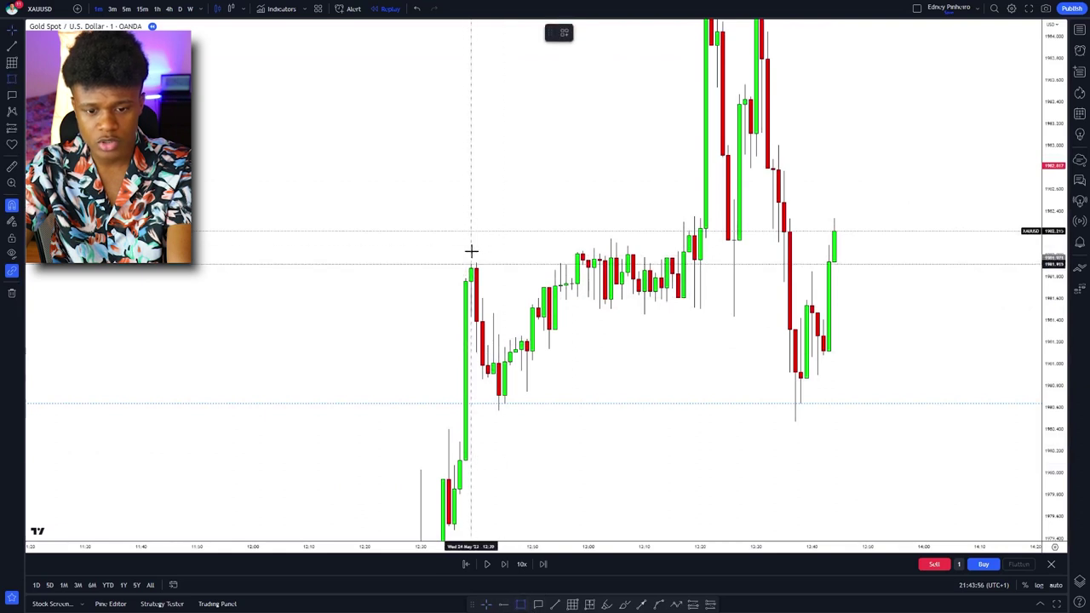
drag(474, 263, 504, 418)
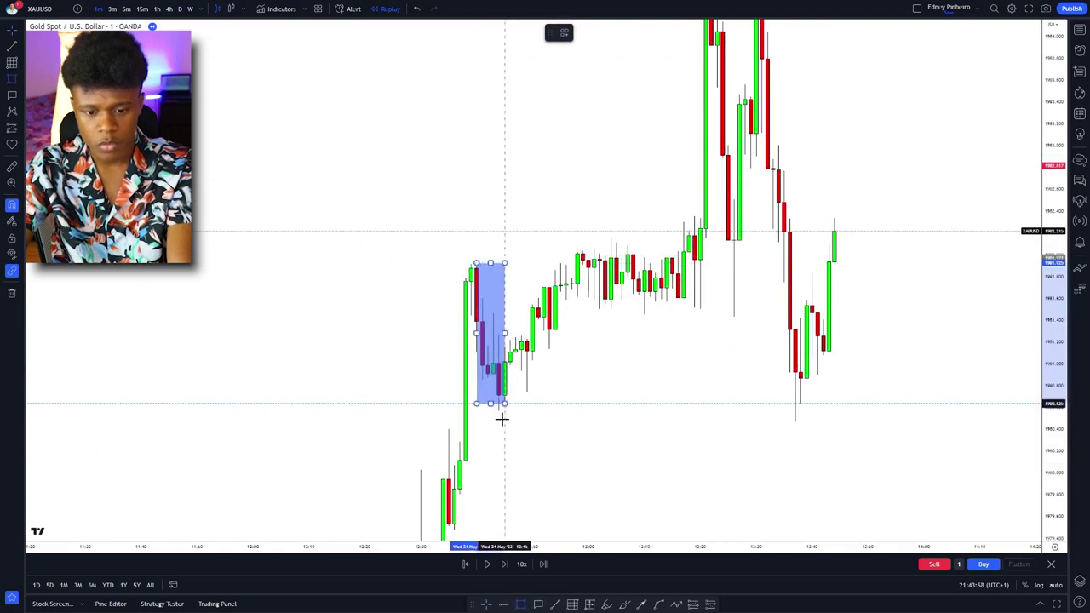
drag(504, 334, 711, 308)
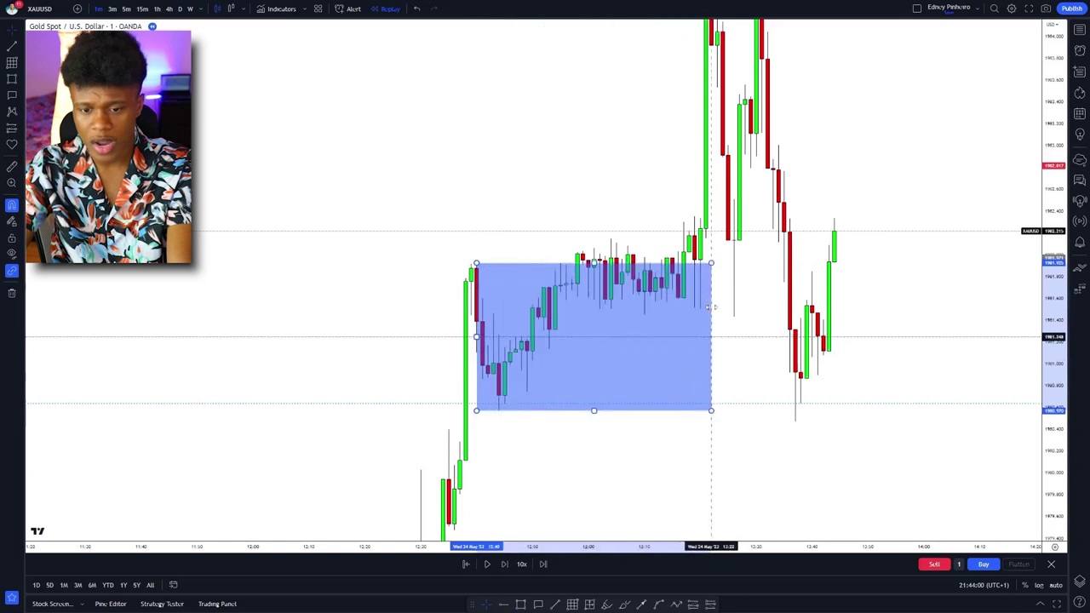
drag(593, 263, 593, 216)
Step: Apply the Liquidity template to the rectangle, with black size 24 text and a green 3px border
click(564, 33)
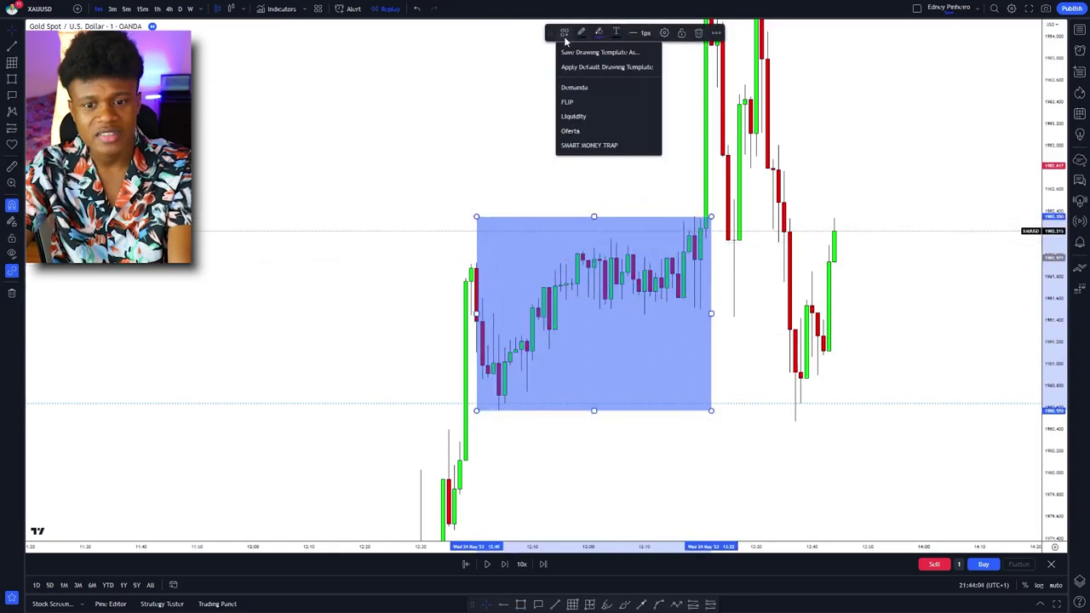
click(583, 124)
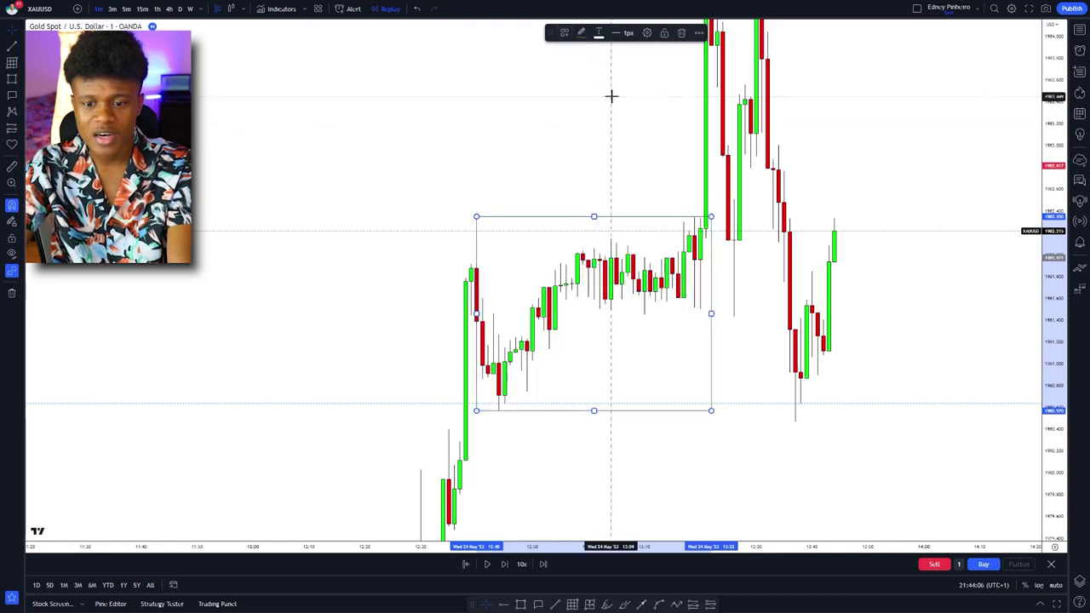
click(646, 34)
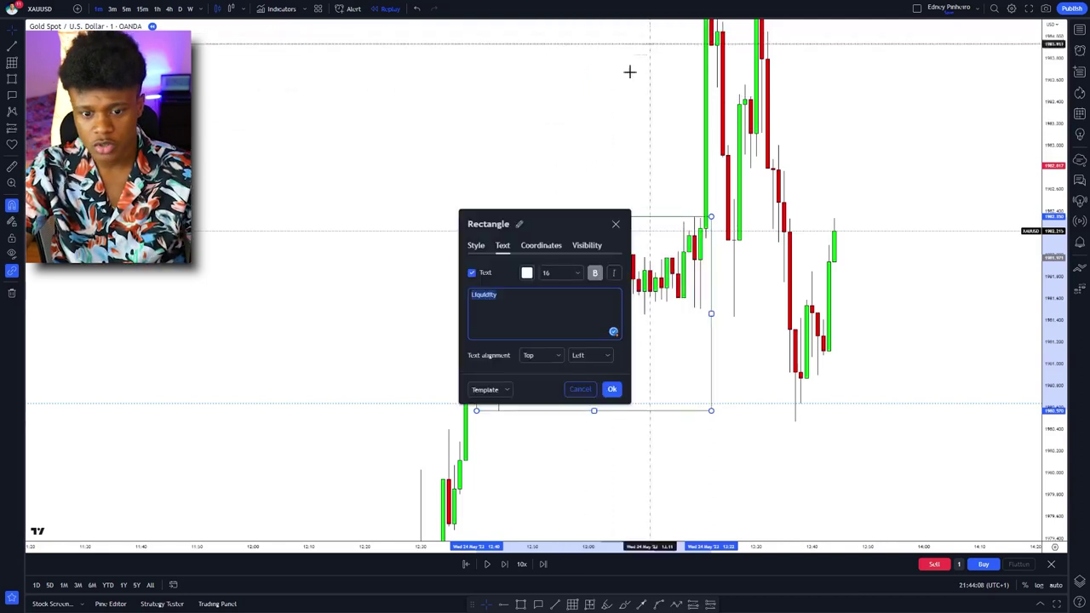
click(558, 272)
click(526, 273)
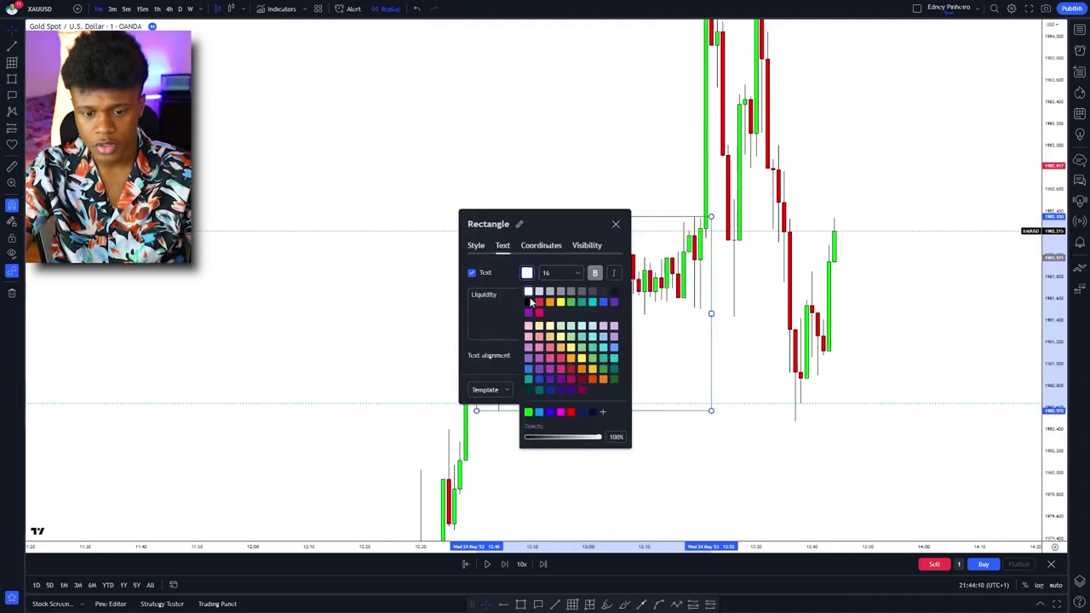
click(566, 275)
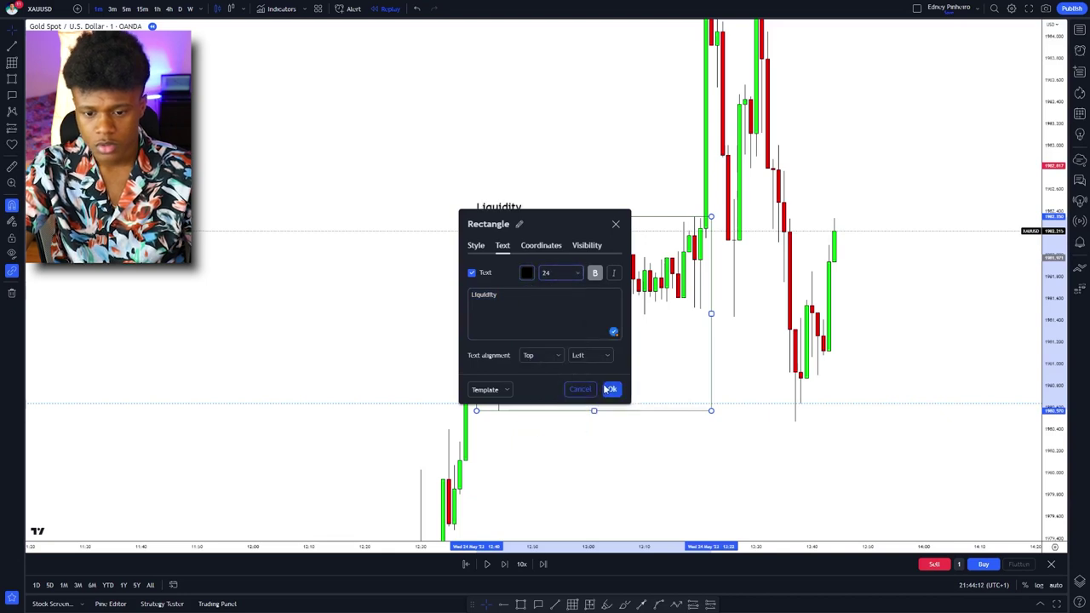
click(610, 389)
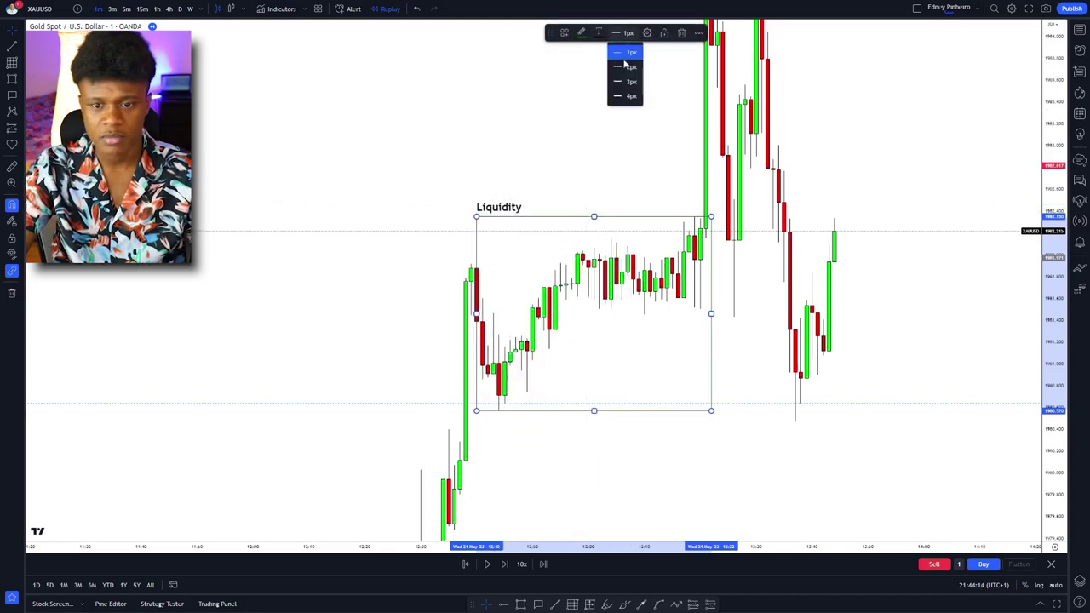
click(622, 81)
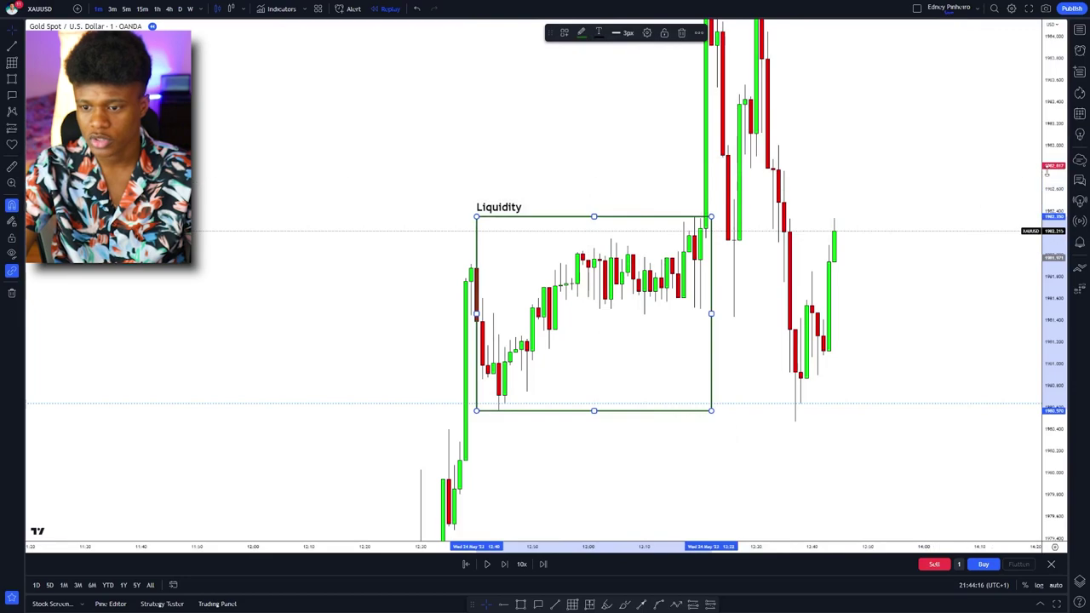
Step: Examine the Liquidity range and new high against the earlier 24 May ranges and the previous SMS short setup
scroll(775, 347, down, 2)
scroll(761, 333, down, 12)
drag(811, 324, 637, 297)
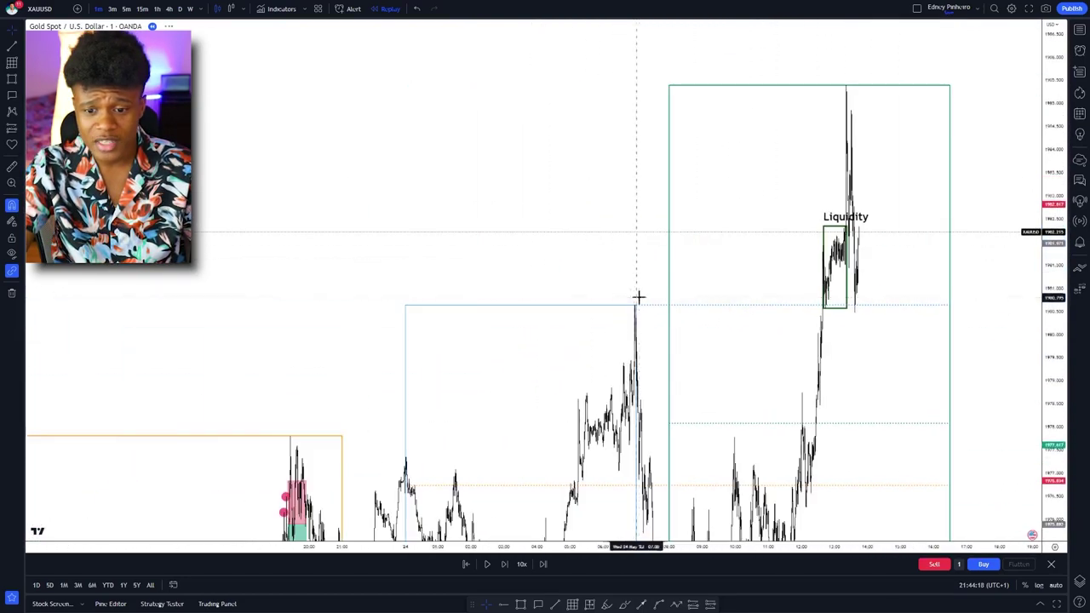
scroll(638, 297, down, 5)
scroll(637, 295, down, 1)
click(294, 244)
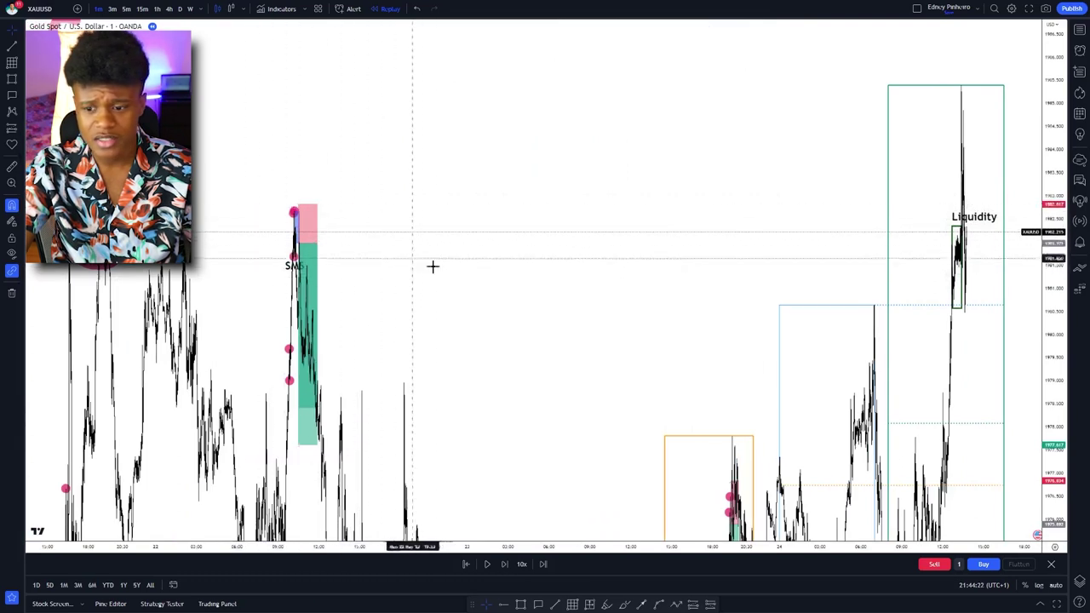
scroll(413, 173, up, 3)
scroll(413, 173, up, 5)
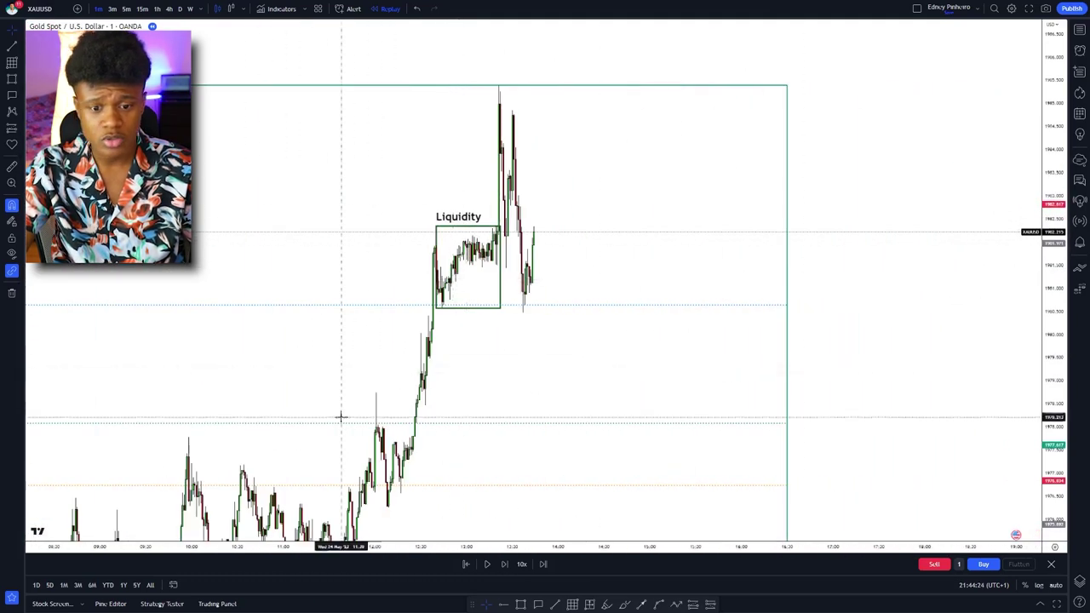
scroll(401, 290, up, 2)
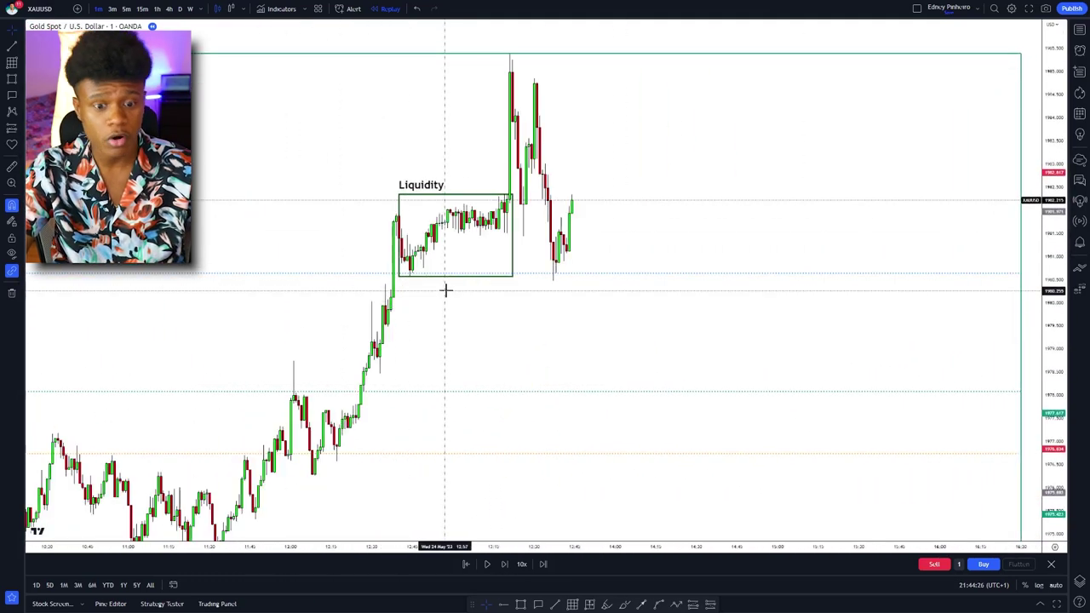
drag(451, 292, 657, 309)
scroll(565, 275, up, 3)
drag(565, 275, 649, 307)
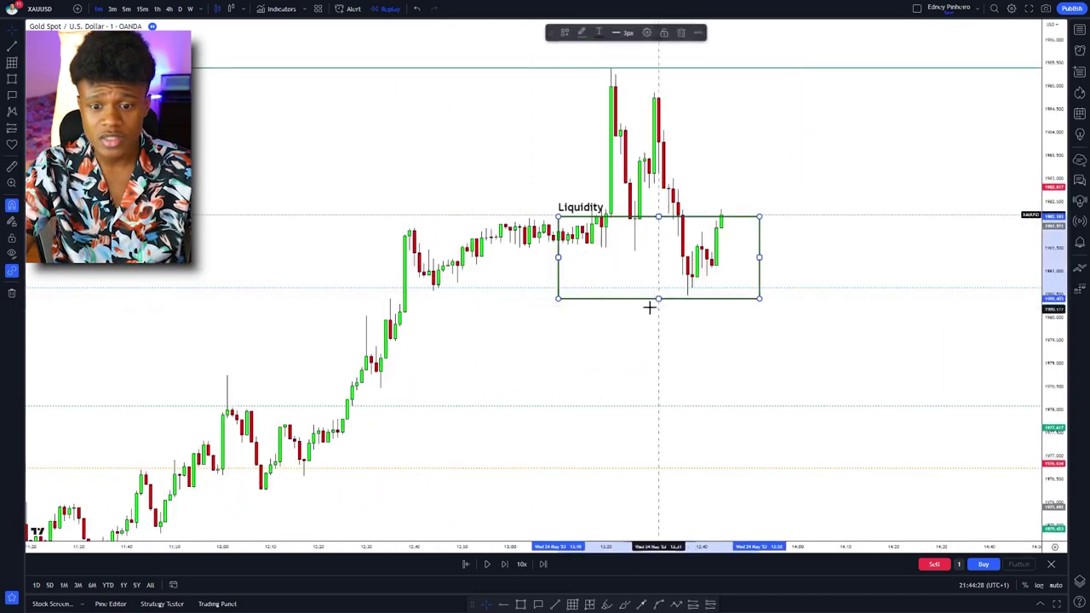
key(ctrl+z)
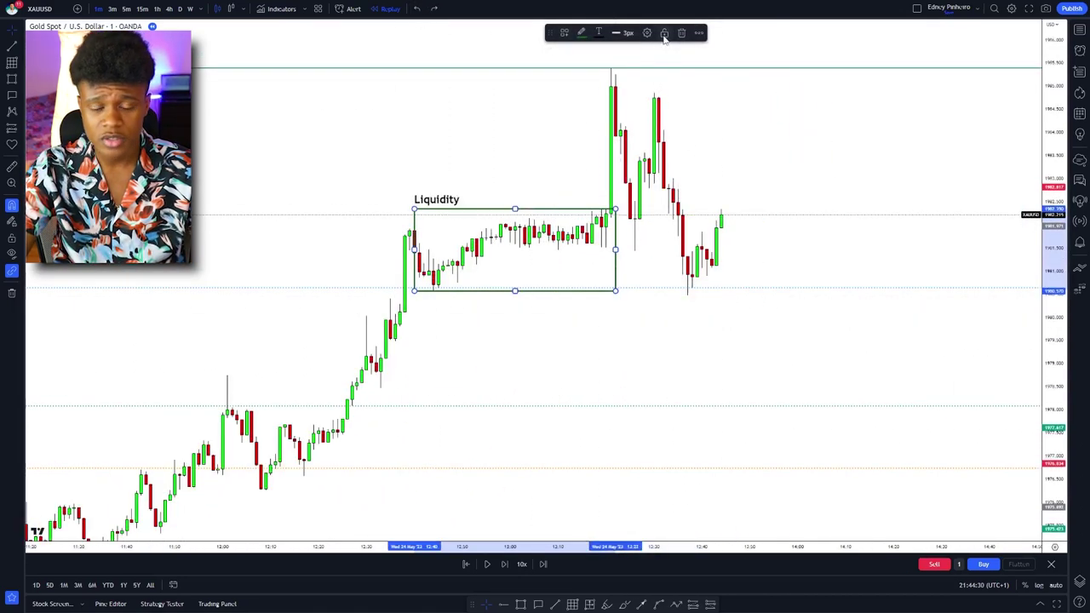
click(751, 161)
Step: Draw a horizontal trend line from the last low inside the Liquidity box to the pullback low, using the SMS template with bottom-aligned text
scroll(621, 238, up, 3)
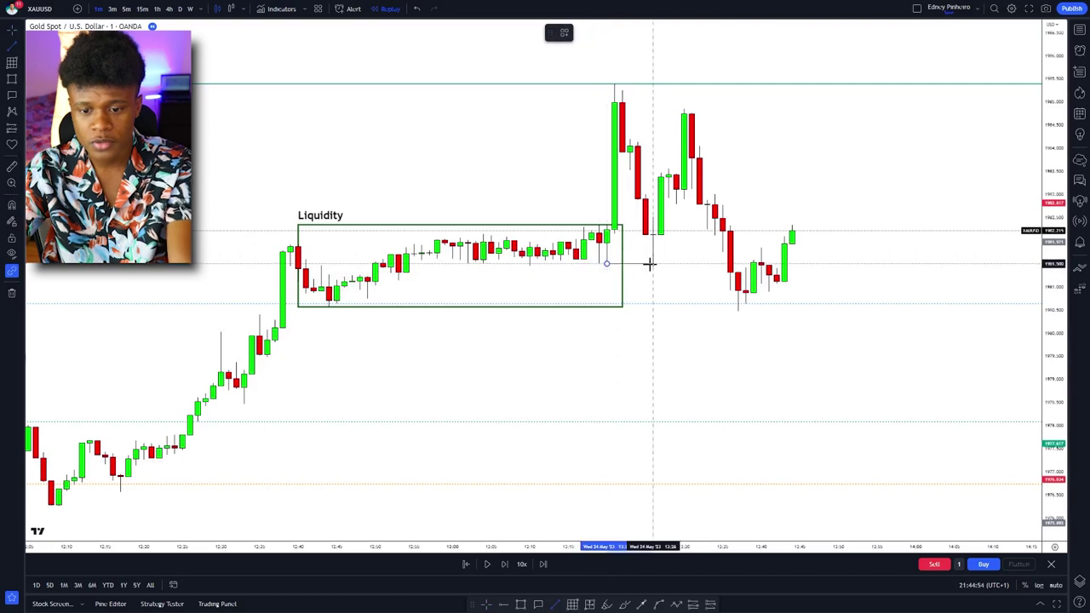
click(651, 264)
click(564, 32)
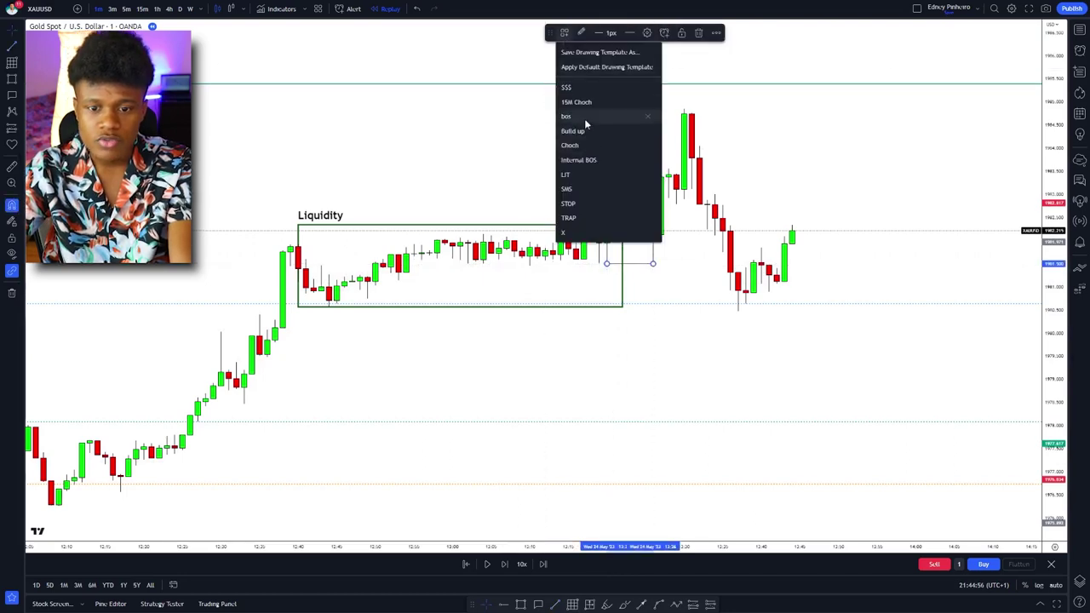
click(580, 189)
click(647, 32)
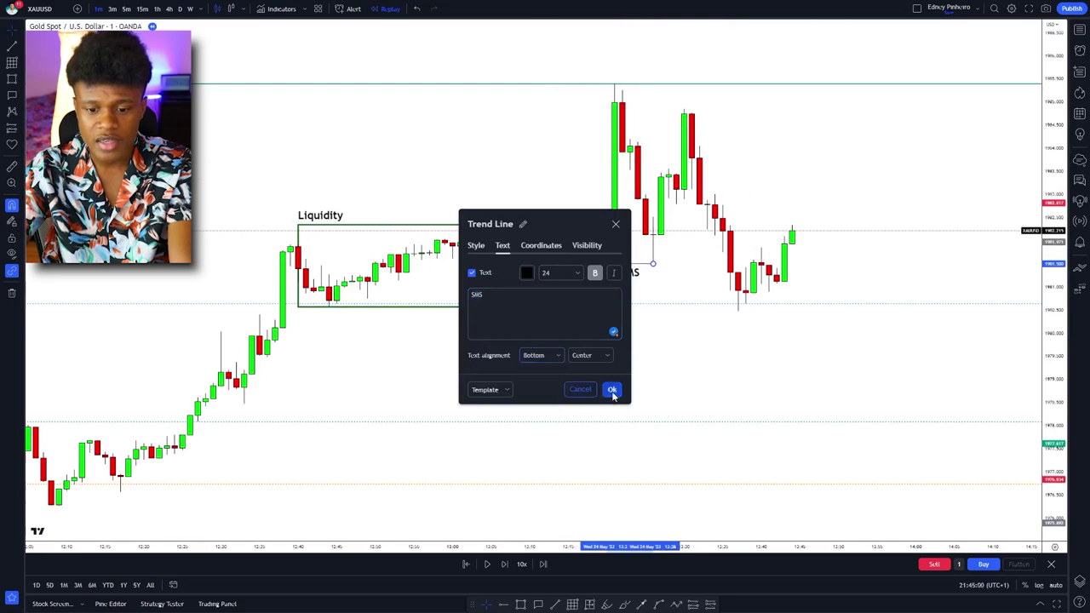
click(612, 390)
Step: Adjust the end of the SMS line so it finishes just past the pullback low's wick
scroll(620, 381, up, 3)
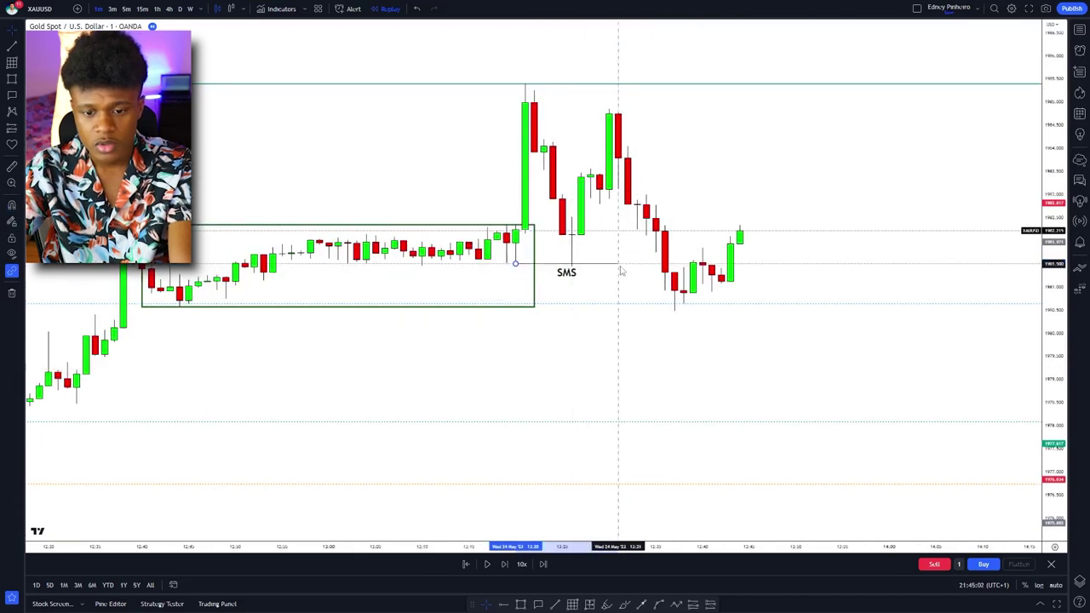
drag(587, 267, 580, 263)
click(460, 373)
Step: Place a short position with its entry inside the second high's bullish candle and its stop 1.132 away, just above the new high
scroll(557, 406, up, 4)
drag(557, 341, 648, 376)
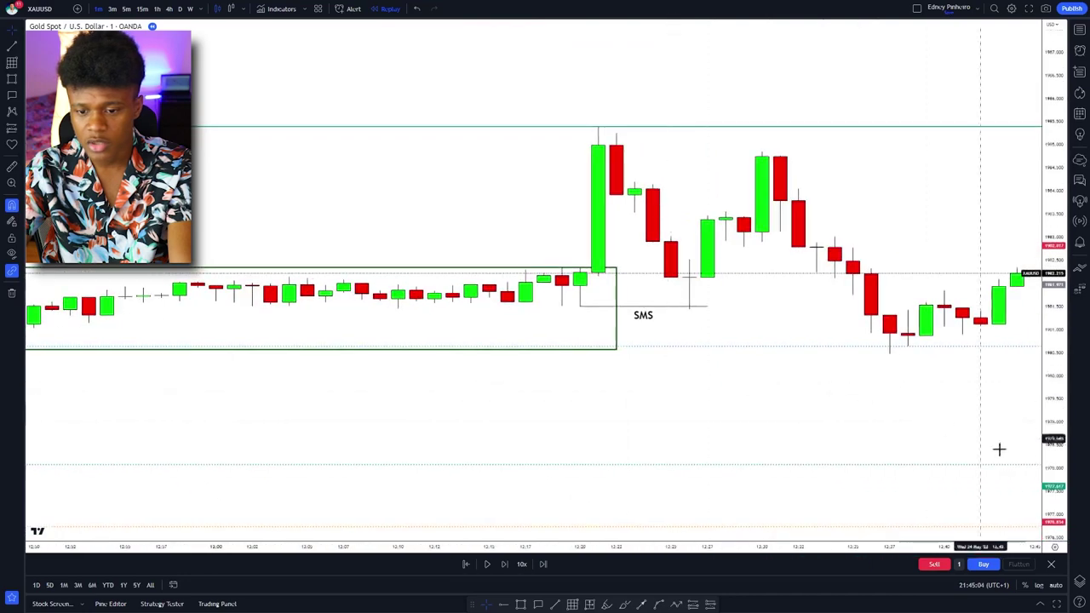
drag(1058, 498, 1058, 12)
drag(778, 414, 599, 374)
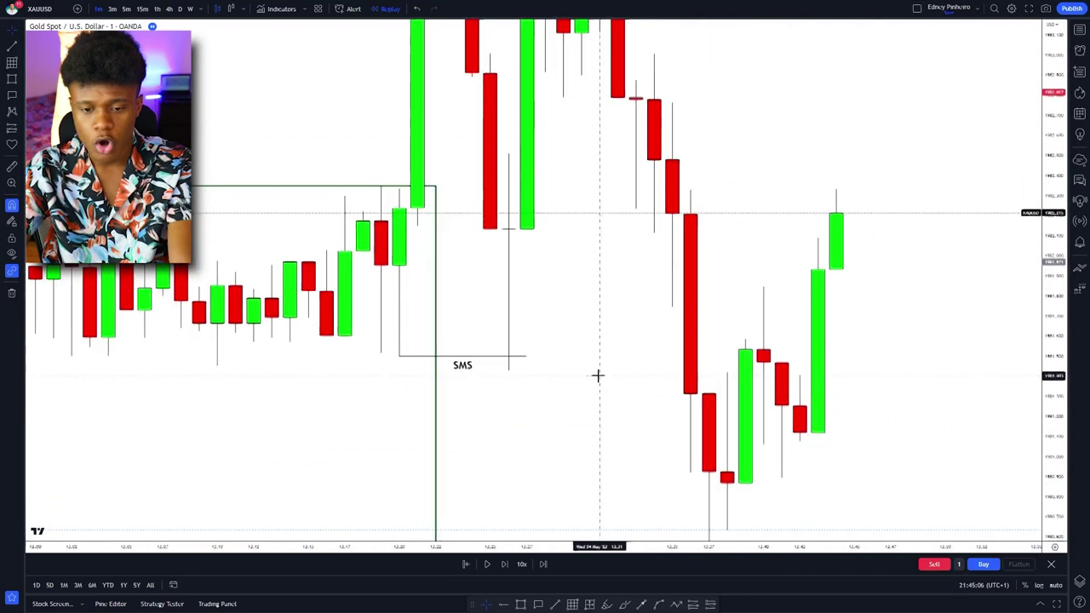
scroll(598, 375, down, 5)
scroll(853, 467, down, 5)
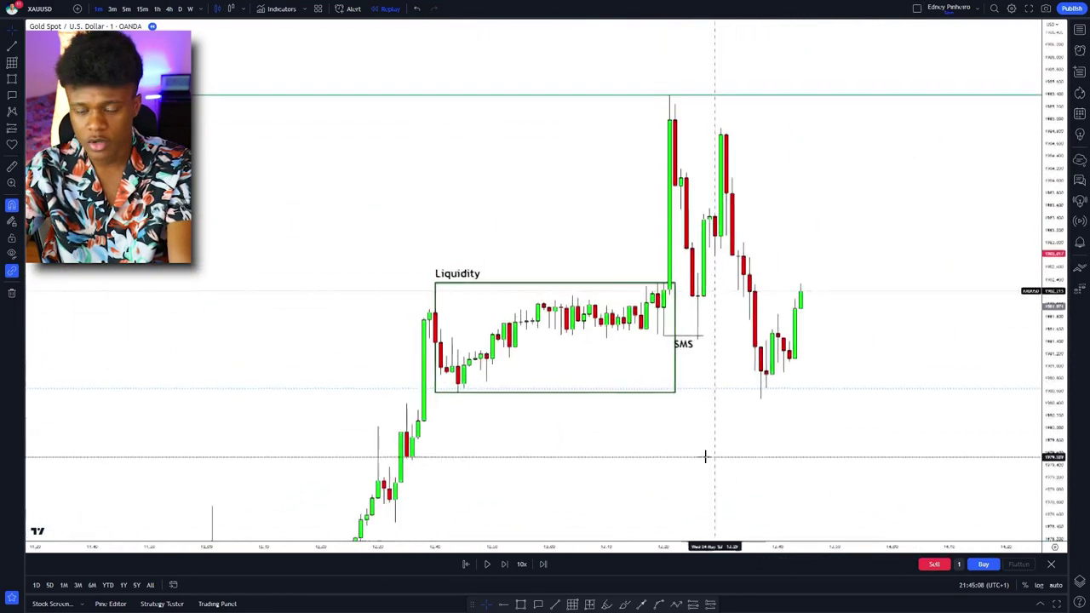
click(706, 605)
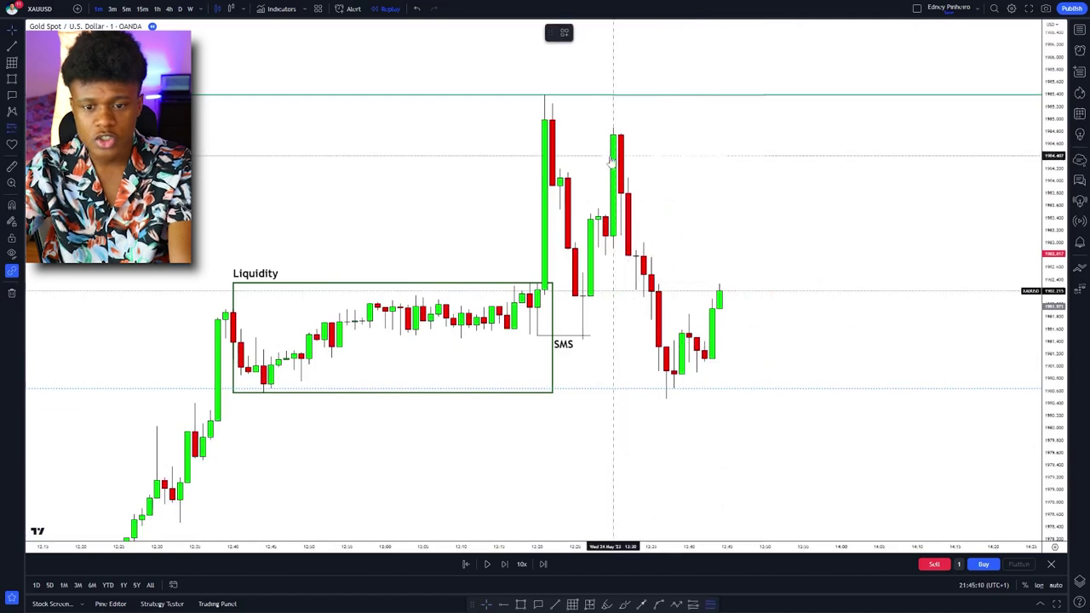
click(617, 162)
drag(615, 85, 587, 122)
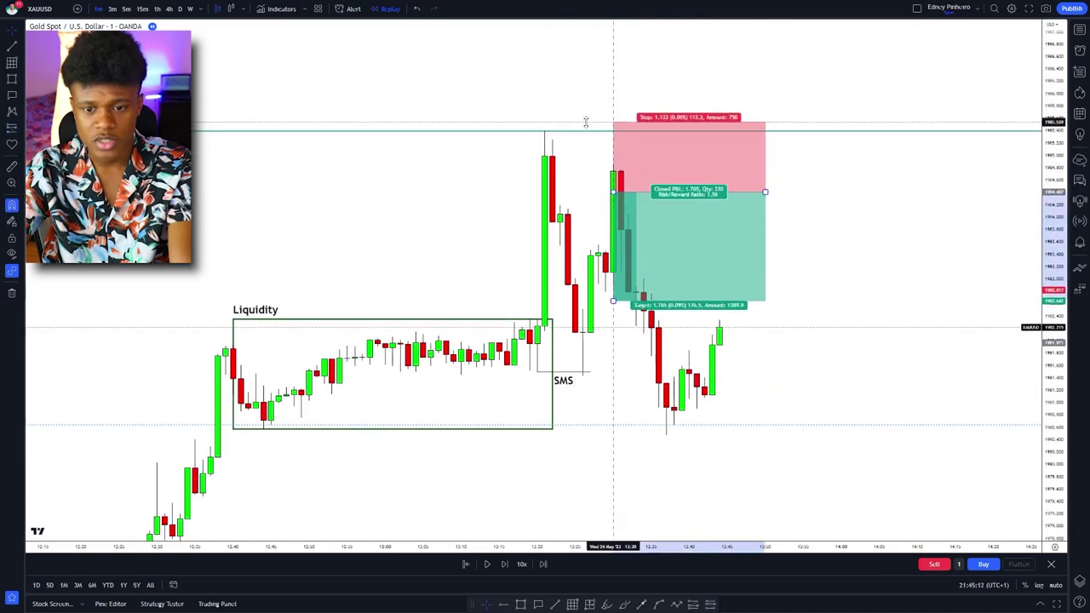
click(596, 149)
Step: Lower the short position's target to about 1977.947, near the green dotted level, and extend the position forward in time
scroll(715, 230, down, 4)
scroll(972, 275, down, 6)
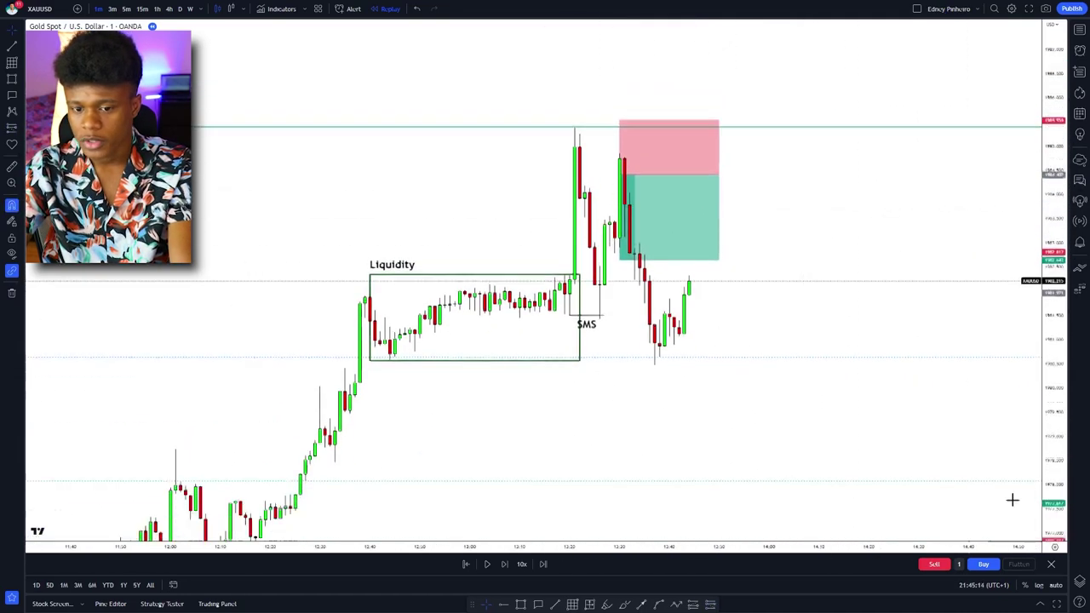
drag(531, 340, 306, 296)
click(461, 204)
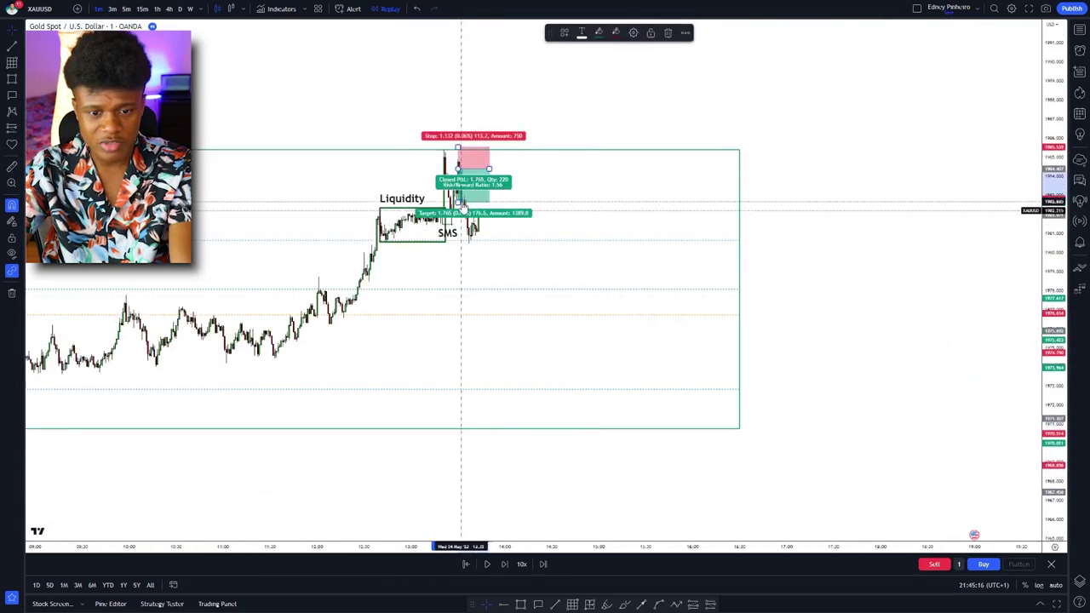
drag(460, 208, 458, 291)
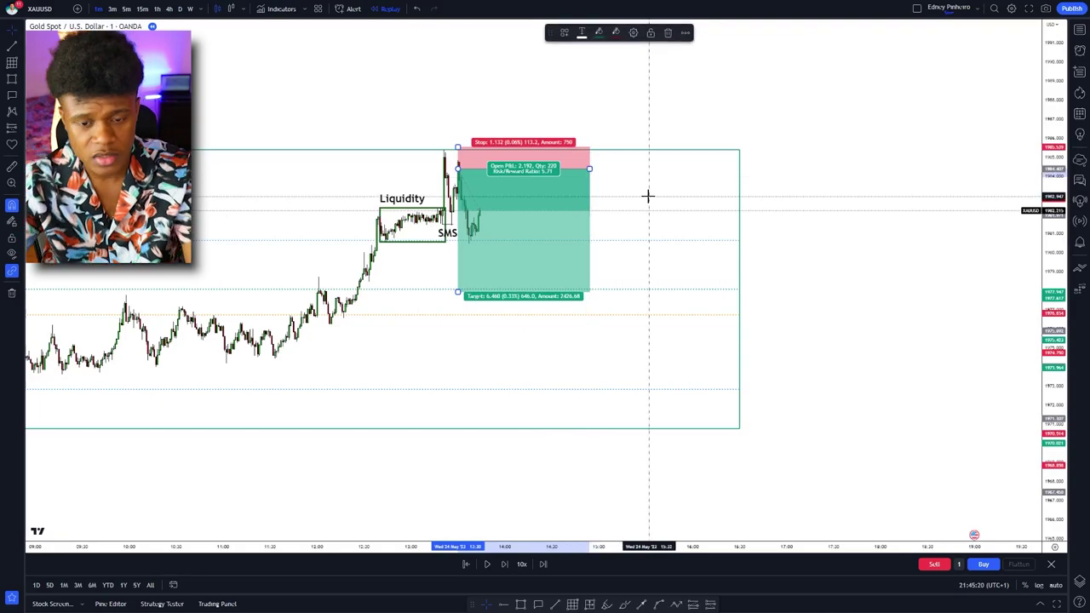
Step: Switch the chart to the 15-minute timeframe with the 24 May session boxes and the new short position in view
scroll(570, 320, down, 3)
scroll(578, 340, down, 4)
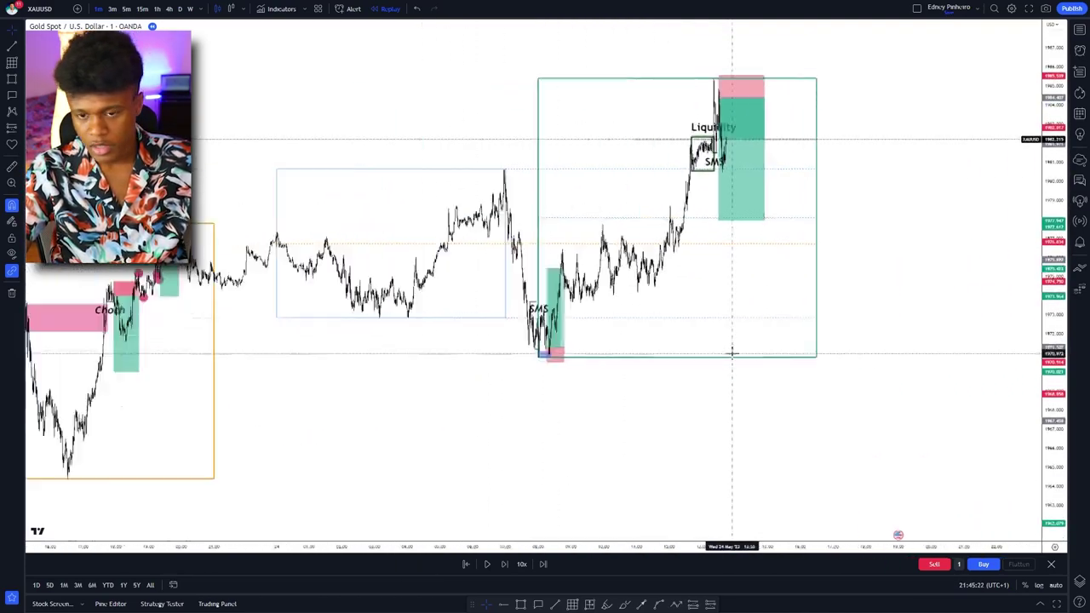
scroll(877, 500, down, 3)
drag(866, 457, 607, 476)
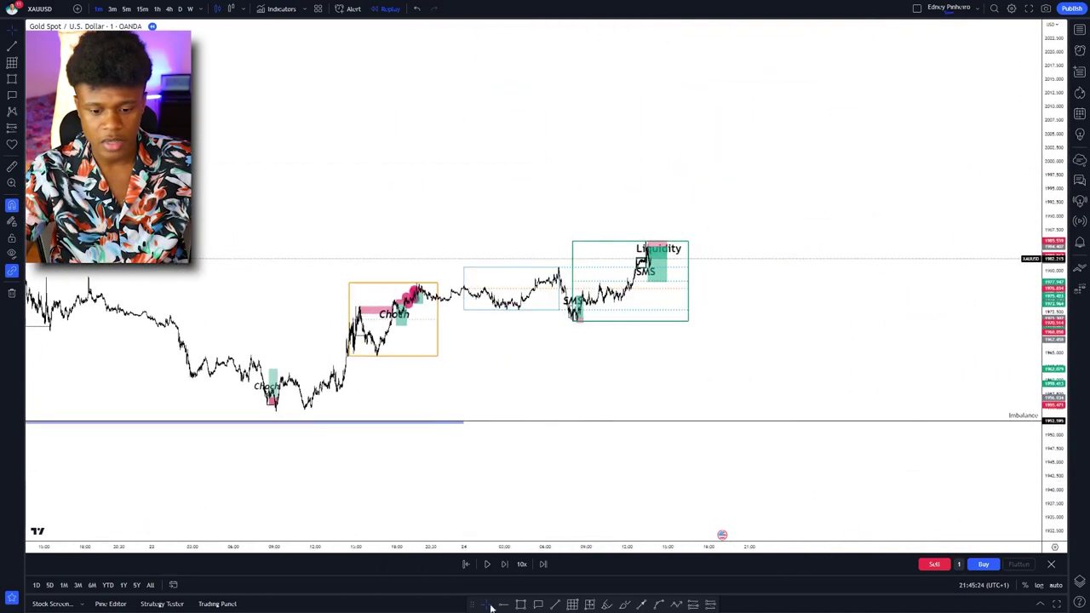
click(140, 8)
drag(638, 318, 890, 296)
scroll(690, 346, up, 5)
drag(607, 348, 1004, 331)
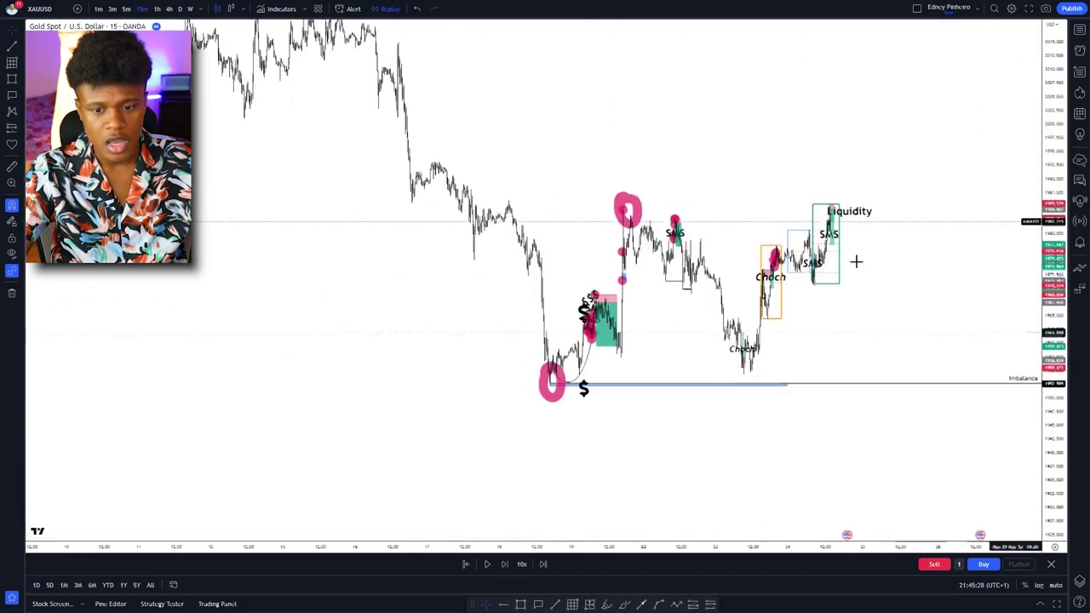
scroll(754, 295, up, 7)
drag(667, 316, 782, 328)
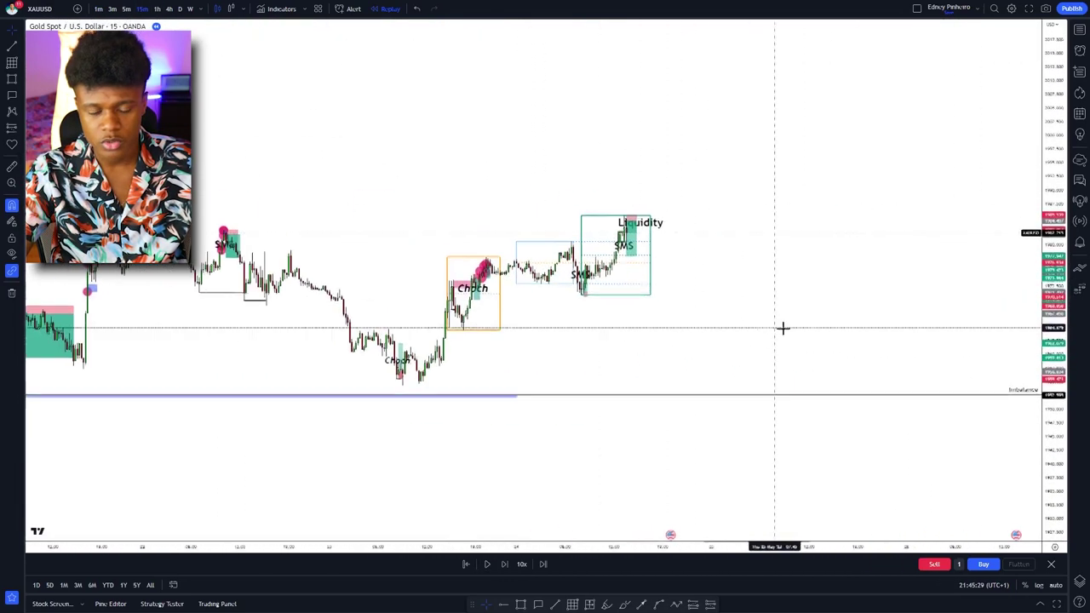
Step: Advance the replay bar by bar through the drop past the short's target, and brush-mark the earlier low beneath the SMS label
click(504, 564)
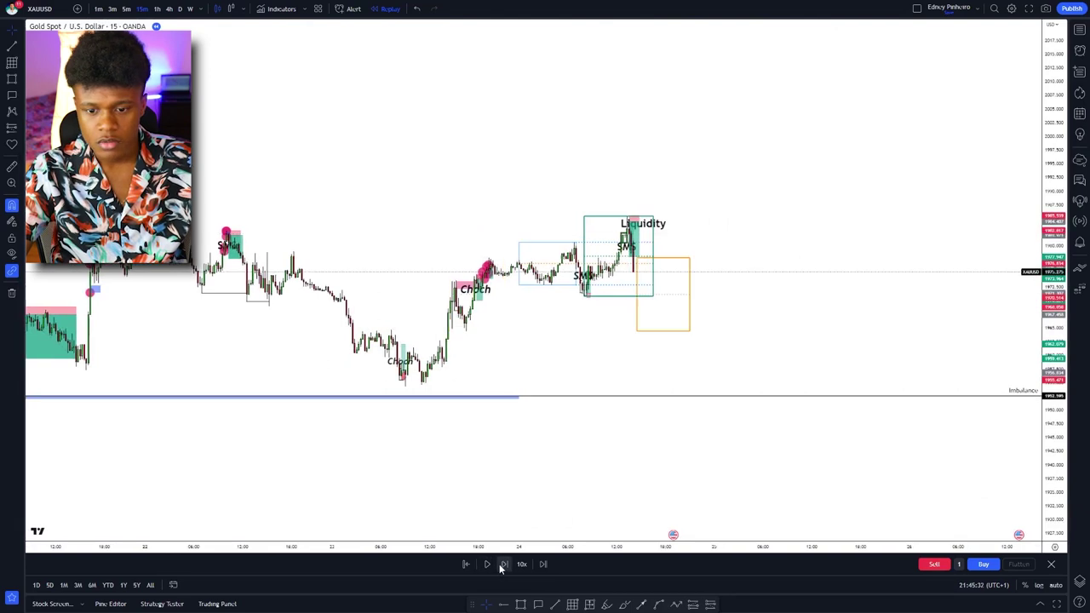
click(503, 563)
click(503, 563)
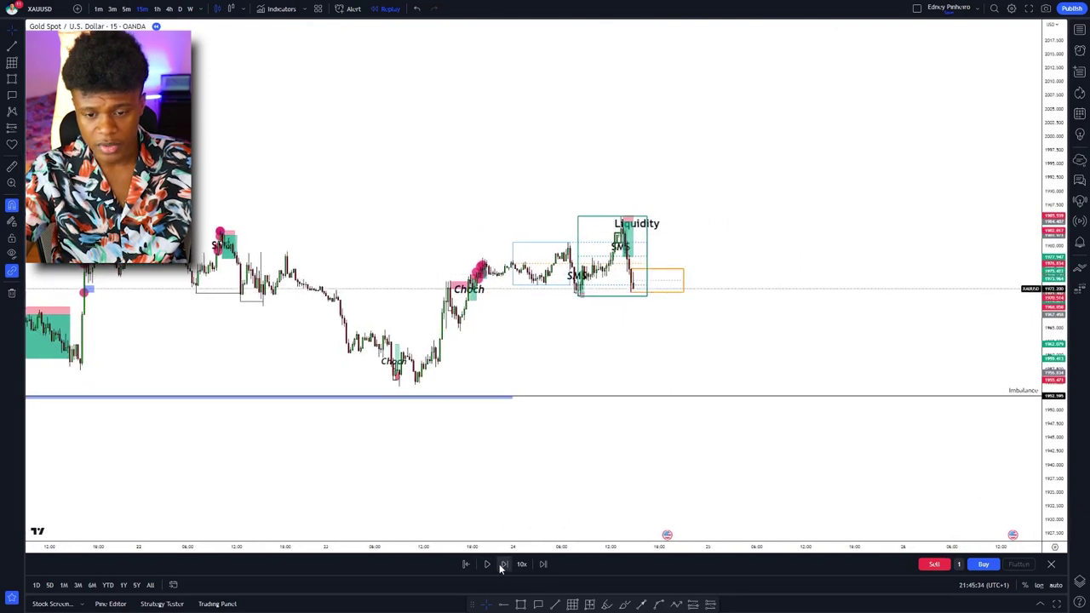
click(503, 563)
click(501, 566)
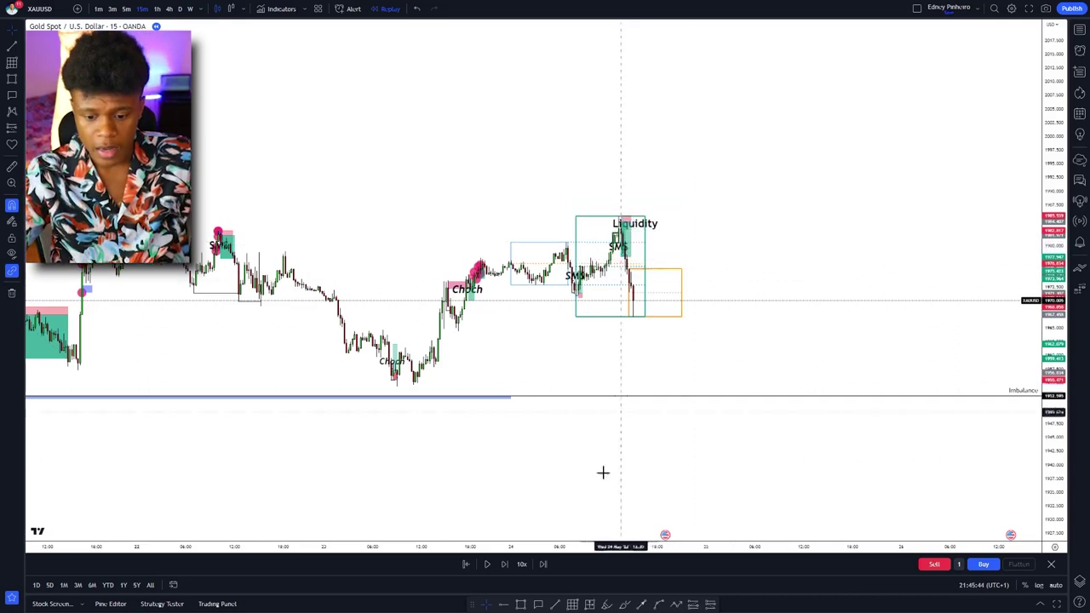
mouse_move(574, 302)
mouse_down()
mouse_move(577, 349)
mouse_move(622, 315)
mouse_up()
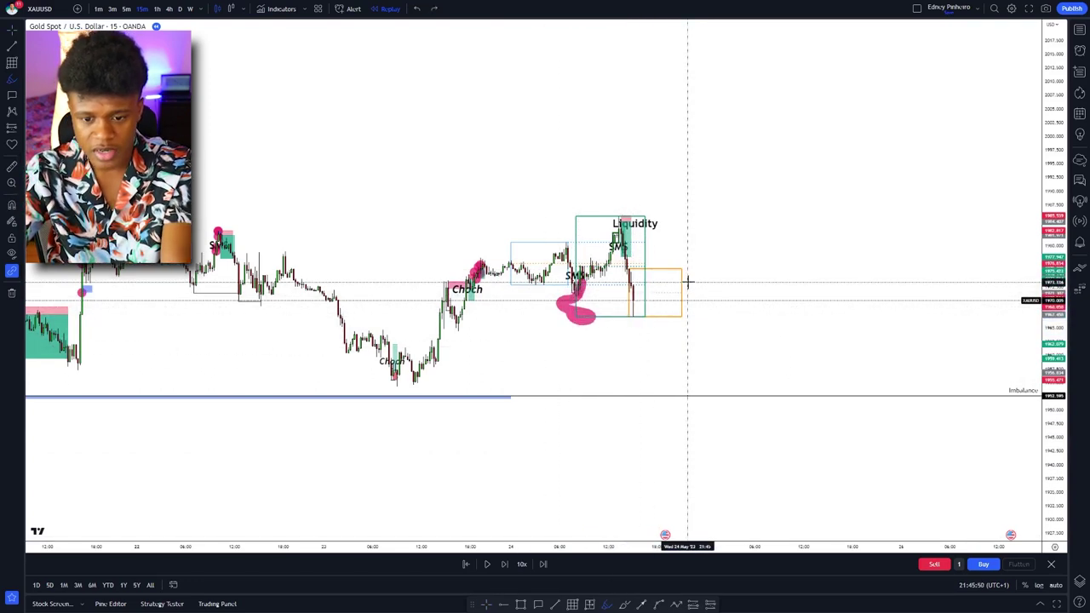
Step: Advance the replay through the sell-off to the rebound, brush around the consolidation at the green box's edge, and delete that stroke
click(504, 567)
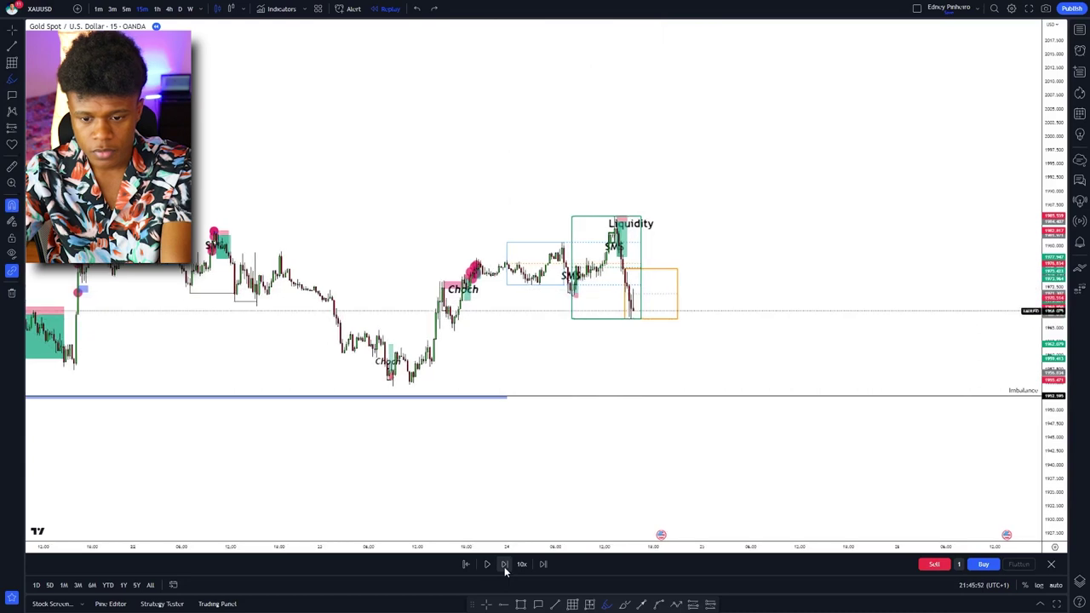
click(504, 567)
click(504, 567)
click(504, 567)
click(504, 567)
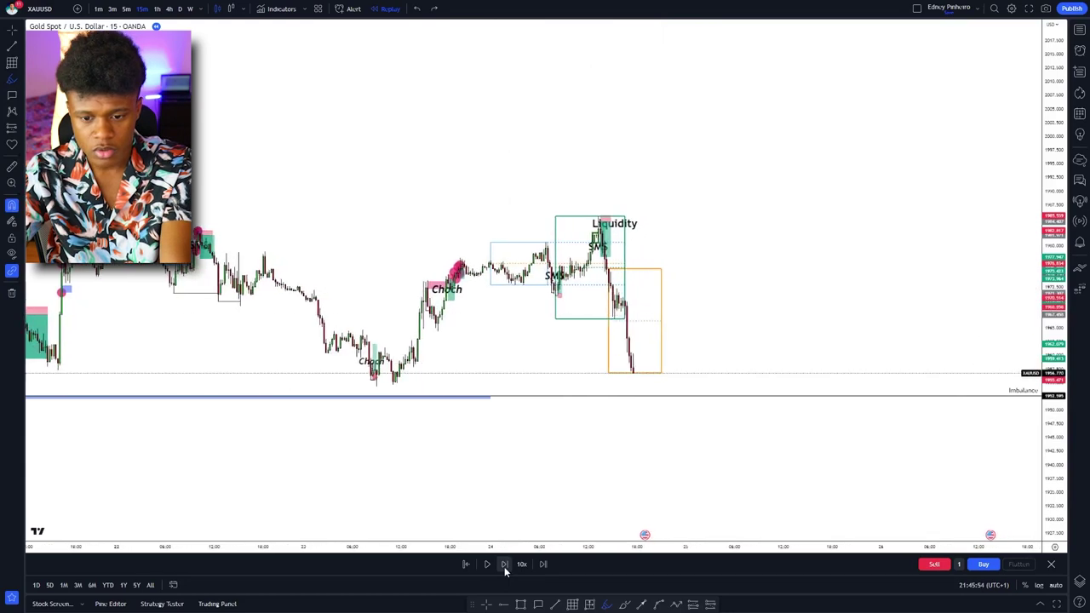
click(504, 567)
click(504, 567)
drag(628, 303, 597, 292)
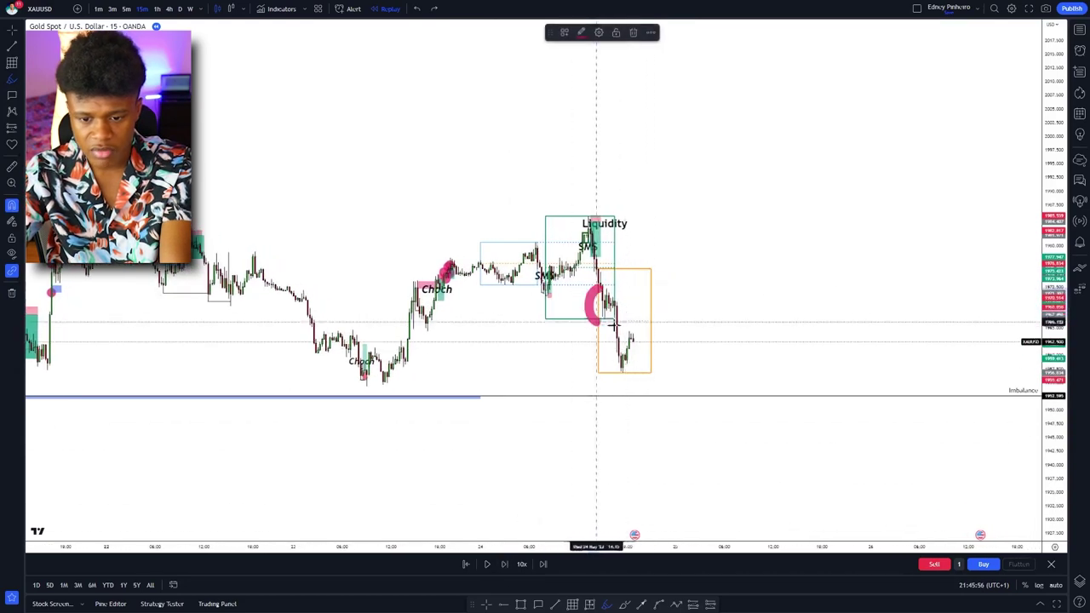
key(Delete)
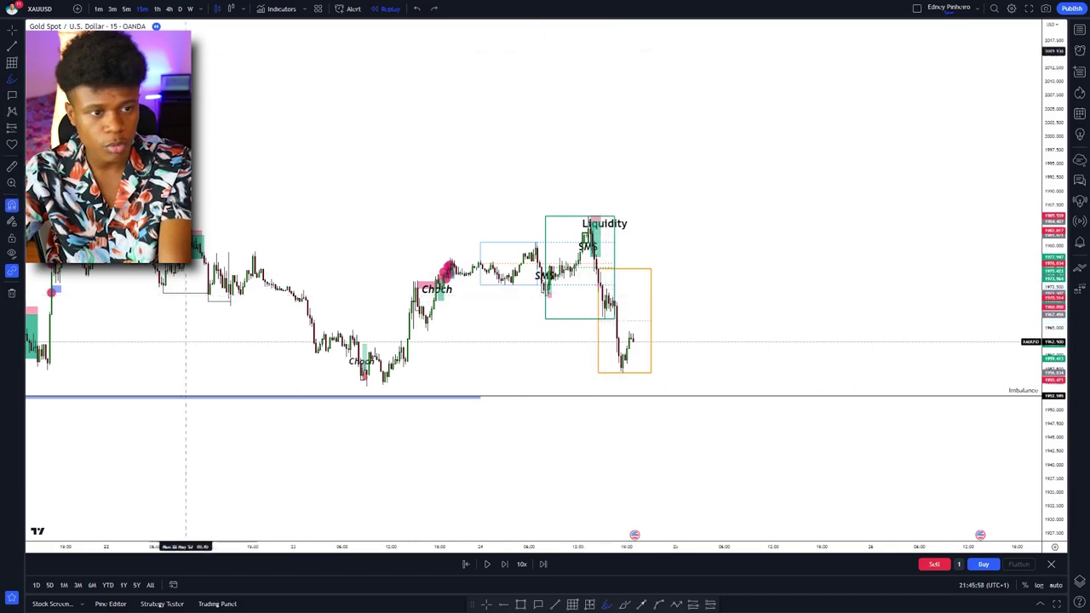
Step: Switch to the 1-minute chart and place a horizontal line at 1970.765, at the low beneath the morning SMS long
click(98, 9)
scroll(656, 394, down, 5)
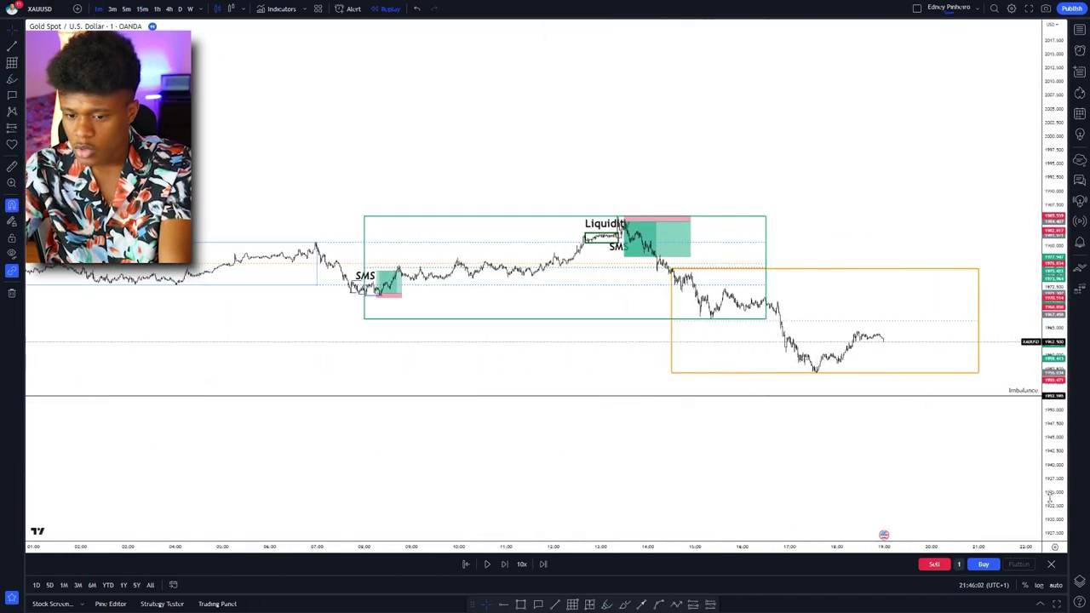
drag(1049, 499, 978, 5)
scroll(650, 434, up, 3)
drag(445, 372, 832, 389)
scroll(694, 380, up, 6)
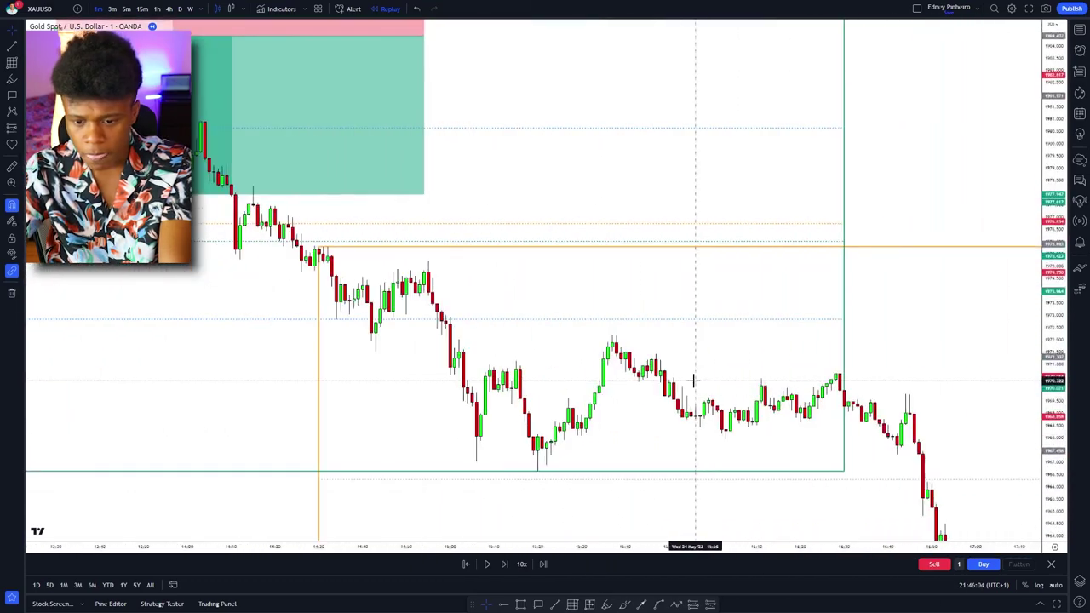
scroll(349, 349, down, 4)
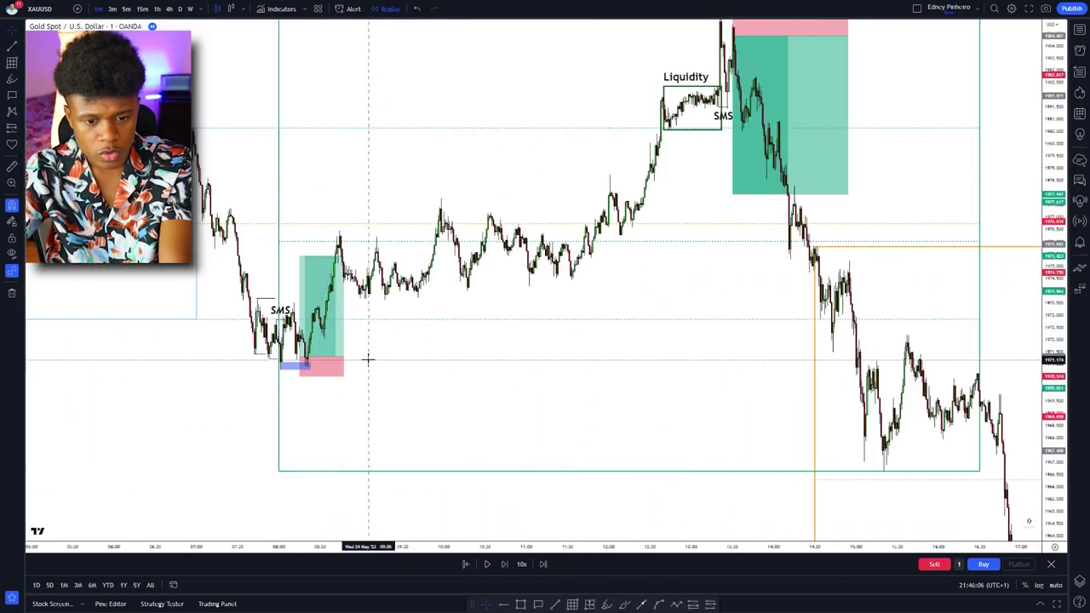
click(503, 604)
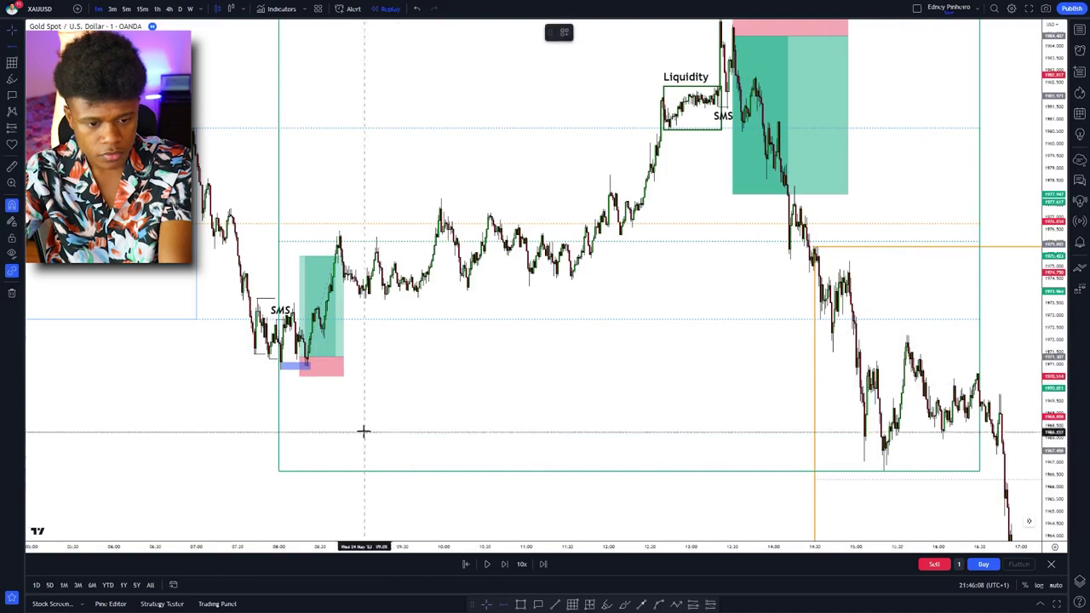
click(280, 373)
Step: Draw a horizontal trend line from the 15:15 pullback high at about 1971.135 across to the rally that breaks it
drag(459, 399, 370, 401)
scroll(371, 401, up, 5)
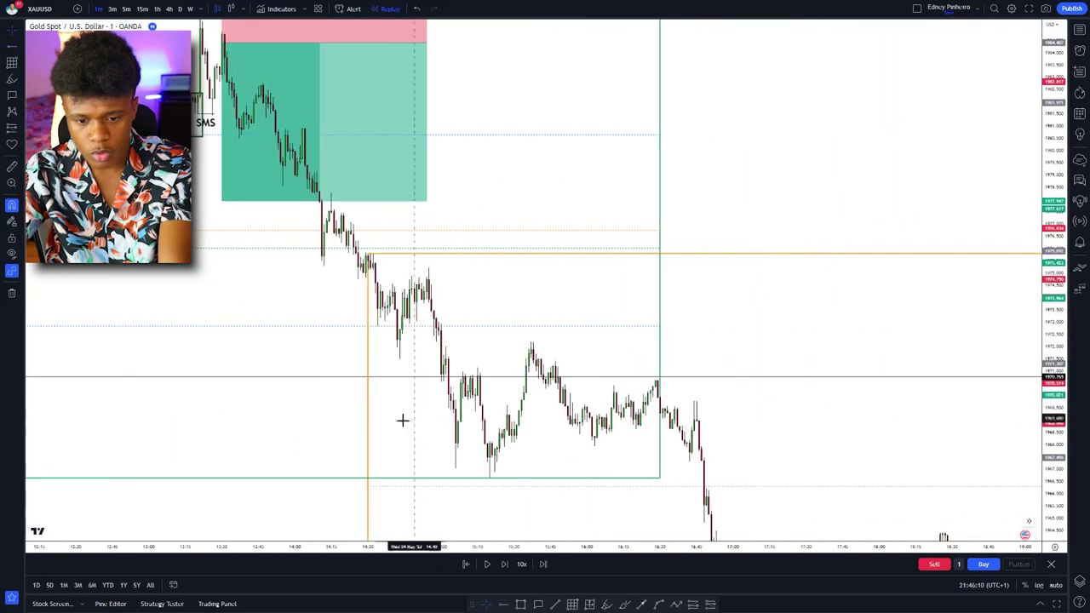
drag(633, 367, 522, 363)
click(557, 605)
click(424, 314)
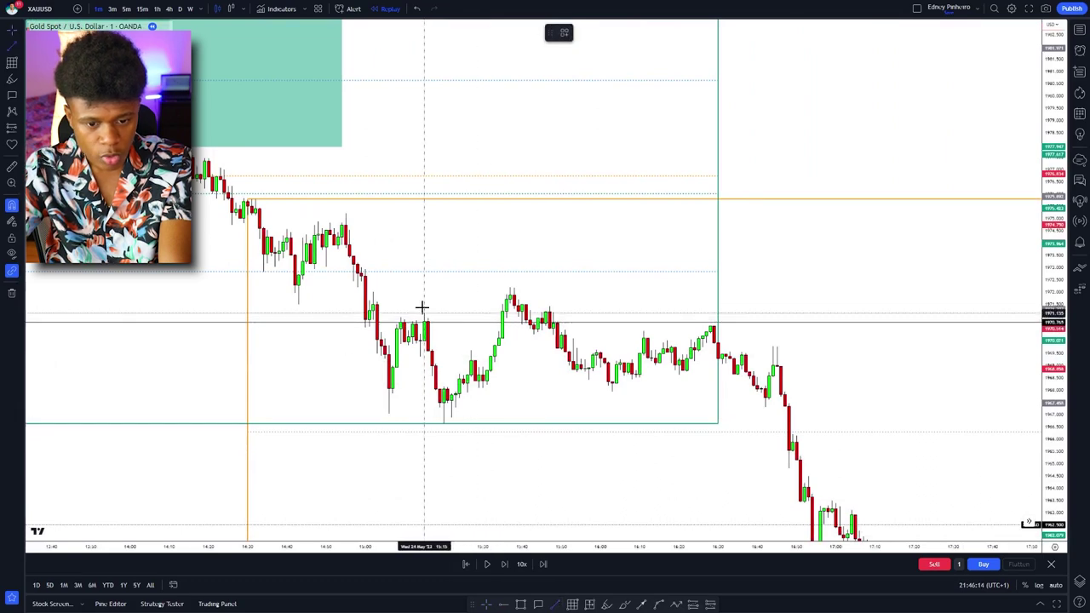
click(498, 314)
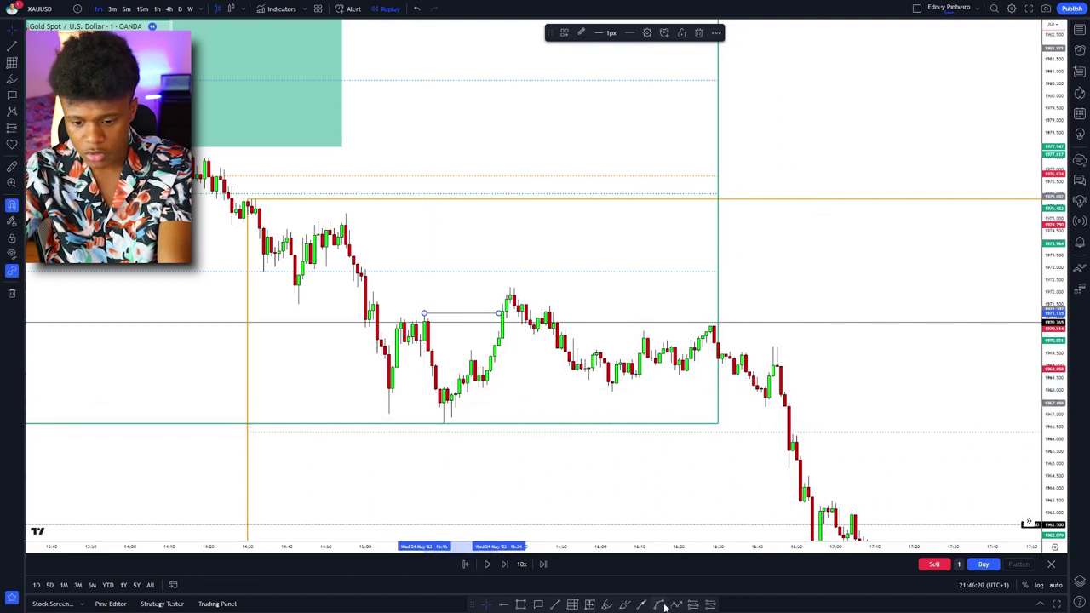
Step: Place a long position entered at about 1967.413 after the green box, with a 1.482 stop and a target near 1977.8
click(694, 607)
click(752, 404)
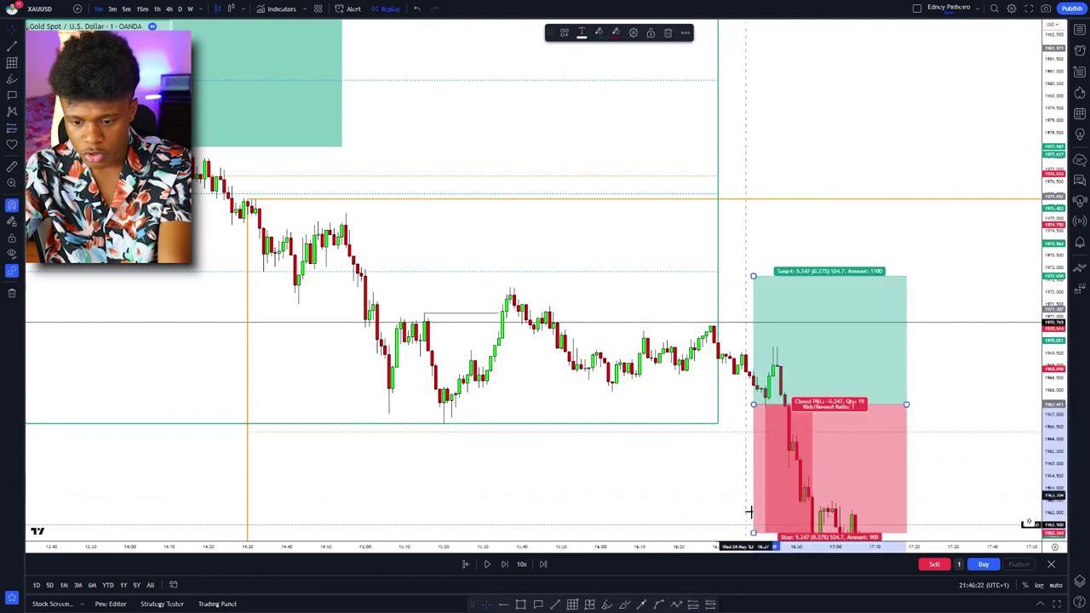
mouse_move(752, 533)
mouse_down()
mouse_move(753, 462)
mouse_move(740, 440)
mouse_move(752, 441)
mouse_up()
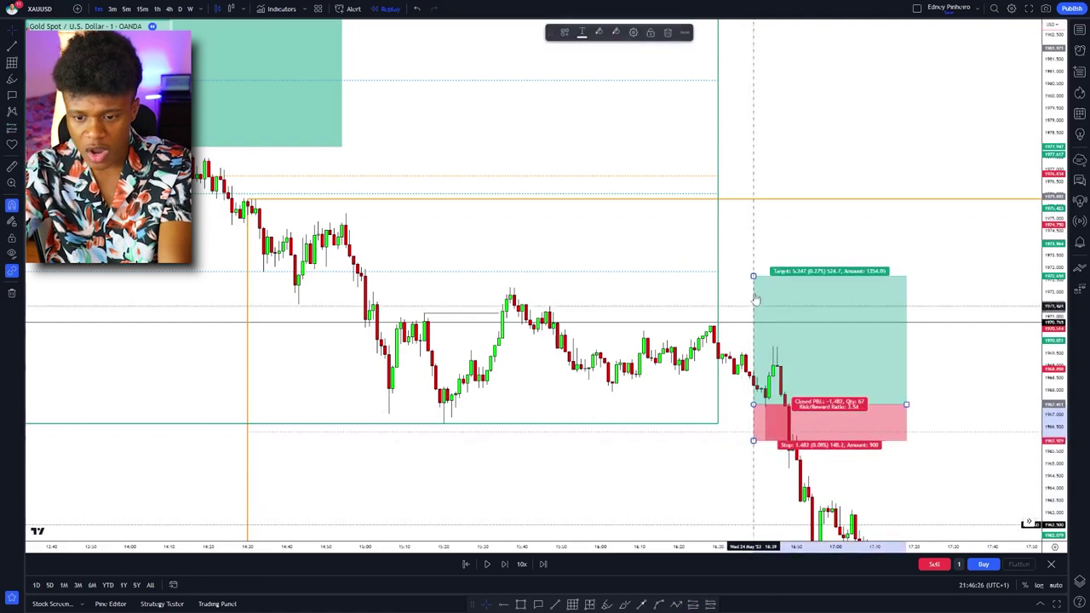
drag(753, 275, 754, 151)
Step: Return to the 15-minute timeframe and compress the price scale to show the sessions and marked setups together
scroll(664, 389, down, 6)
drag(822, 472, 483, 363)
click(141, 9)
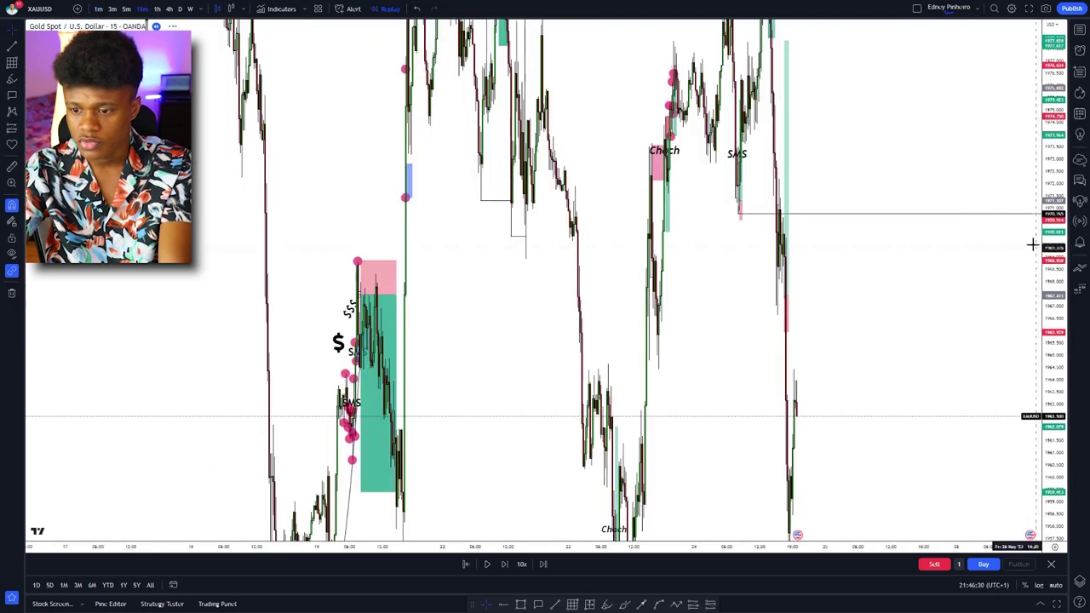
drag(1051, 244, 1051, 443)
scroll(712, 329, up, 5)
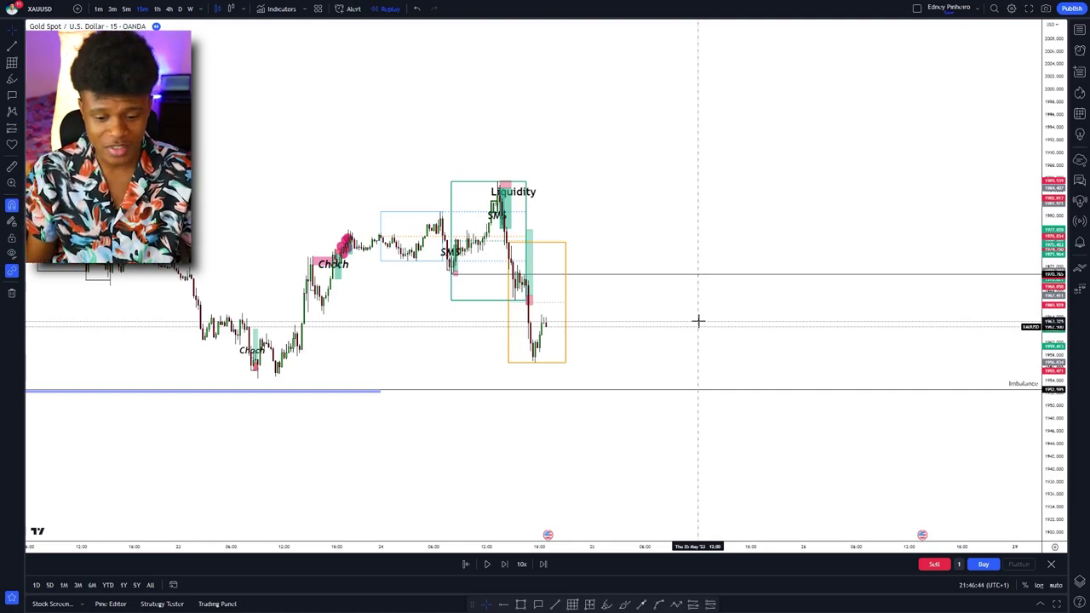
Step: Review the earlier marked swings, and play the replay into the blue 25 May session box before pausing it
drag(642, 340, 859, 351)
scroll(649, 404, up, 5)
drag(588, 348, 766, 328)
scroll(683, 328, down, 3)
scroll(683, 327, down, 3)
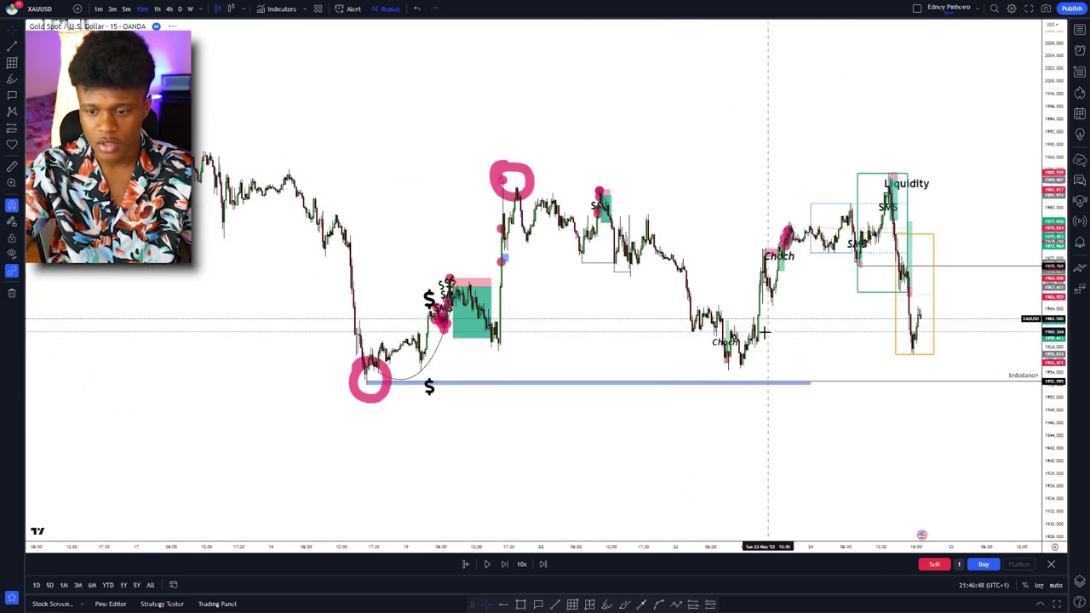
scroll(712, 271, up, 2)
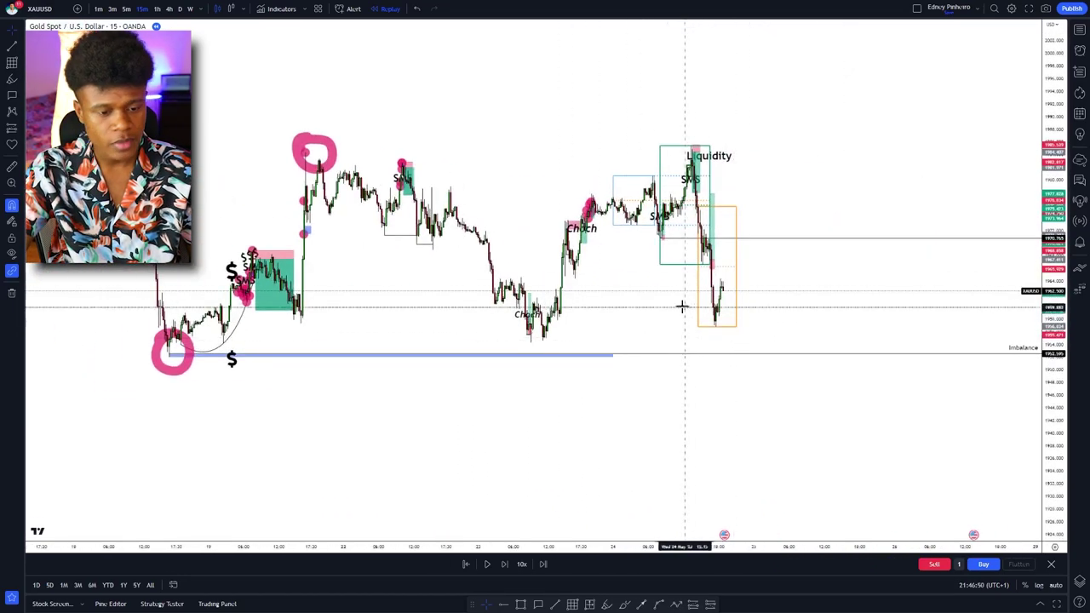
click(489, 565)
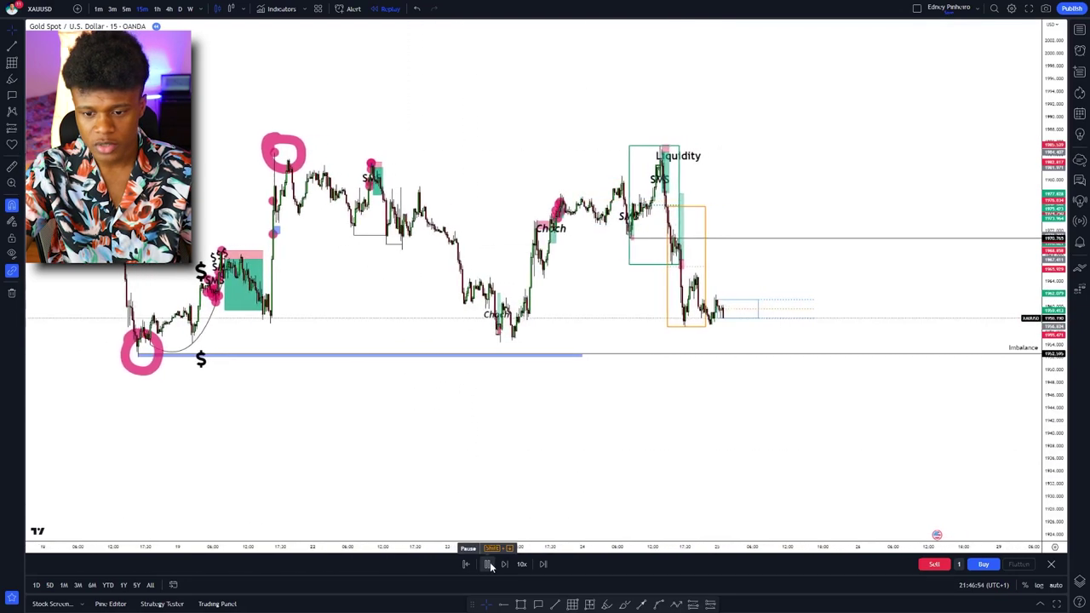
click(489, 565)
Step: Play the replay in short runs through 25 May, pausing after the large bearish candle through the Imbalance line
scroll(718, 375, up, 4)
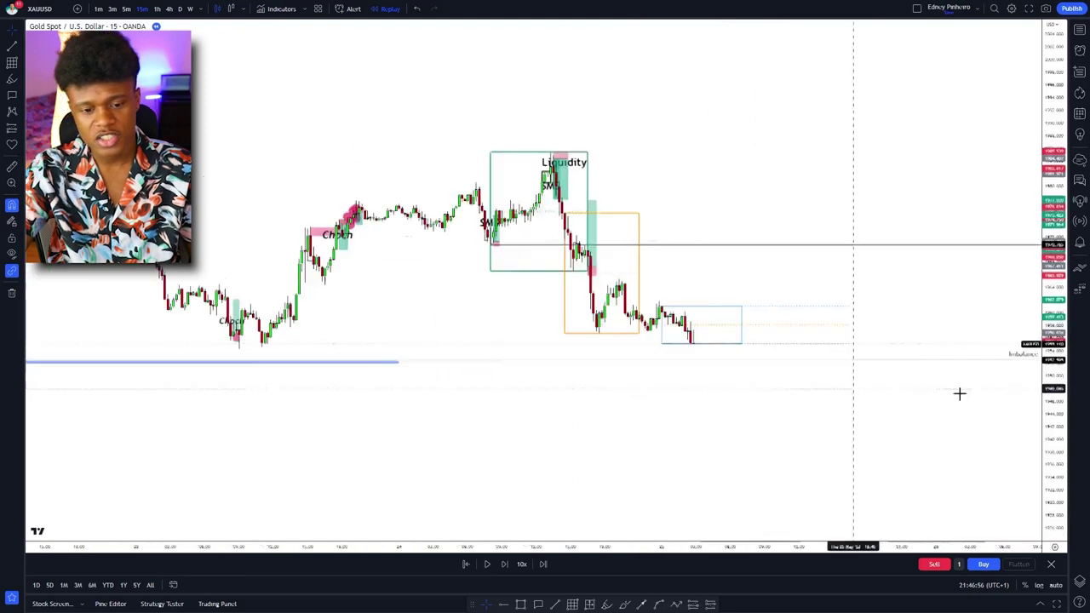
scroll(959, 393, up, 6)
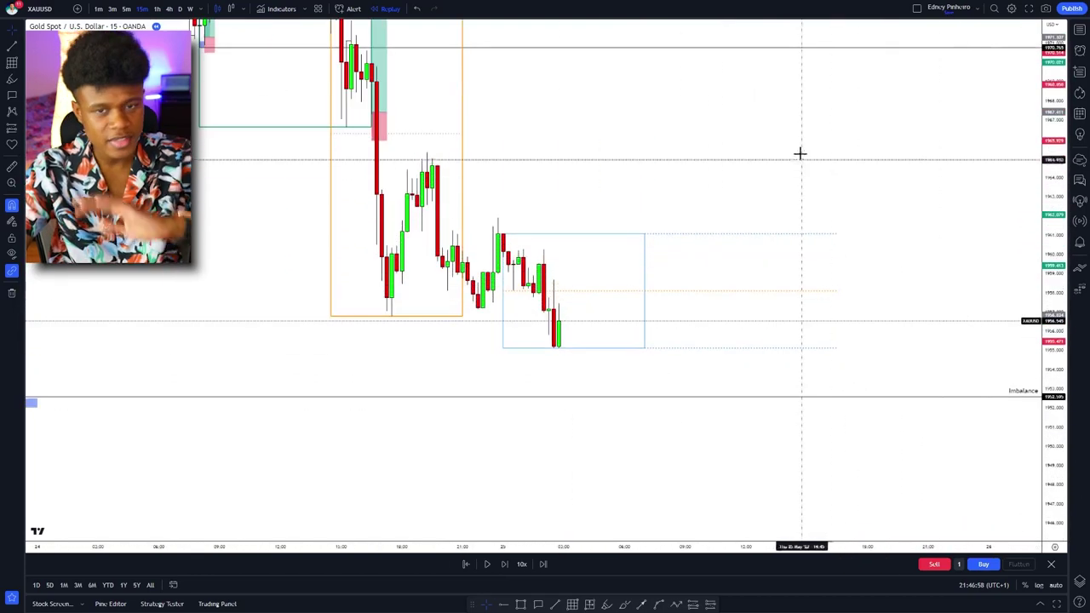
drag(801, 153, 848, 155)
click(489, 564)
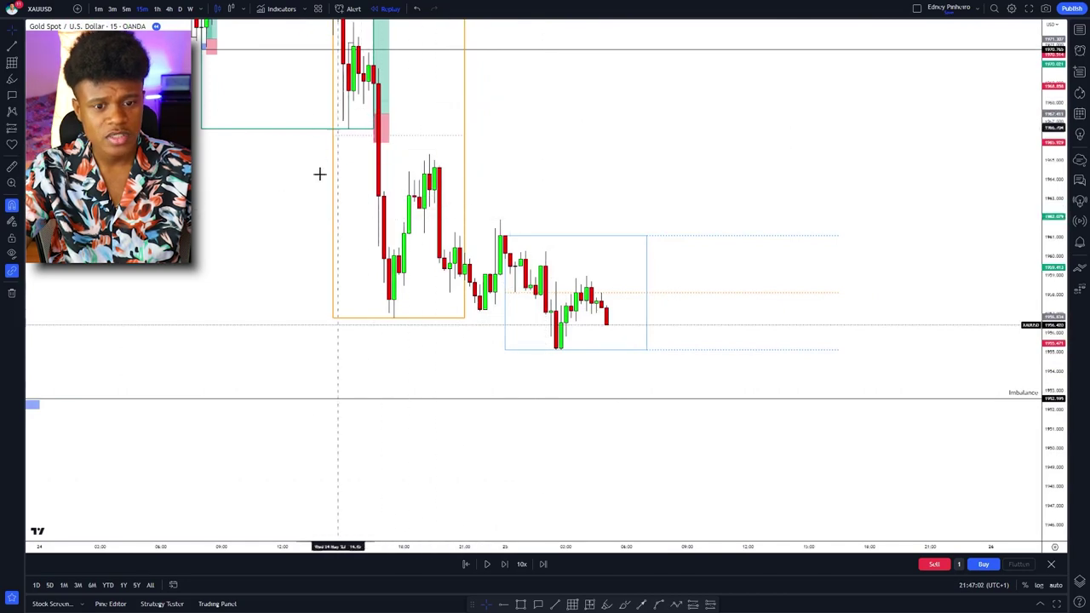
drag(338, 297, 359, 312)
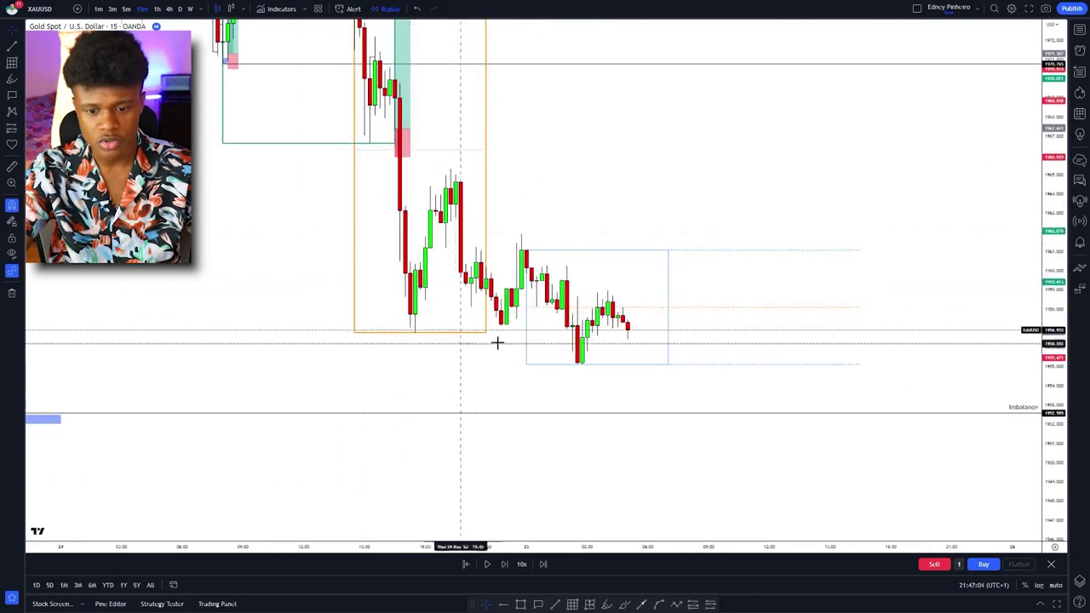
click(489, 565)
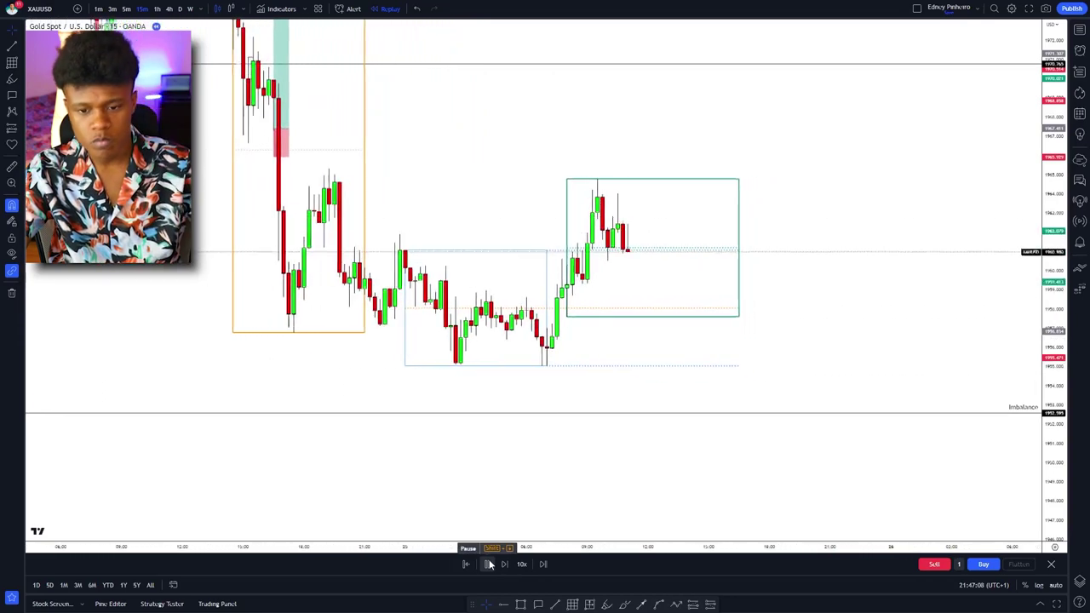
click(488, 564)
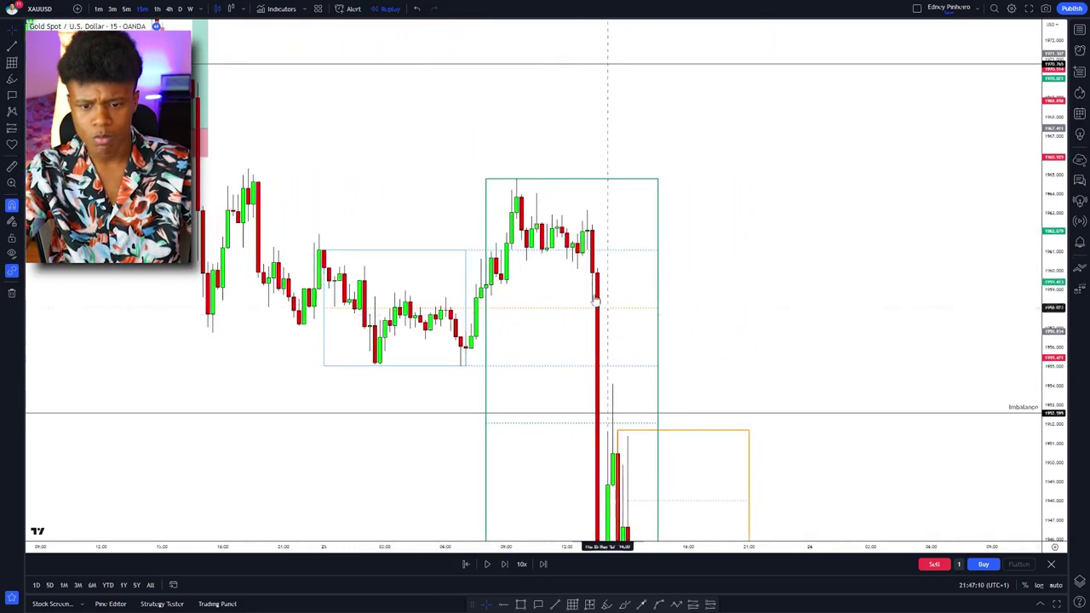
Step: Brush a dollar sign above the blue session box, and trace the rise from the 07:00 low to a circle around the high near 08:15
drag(593, 311, 770, 299)
scroll(693, 304, up, 4)
drag(548, 304, 722, 294)
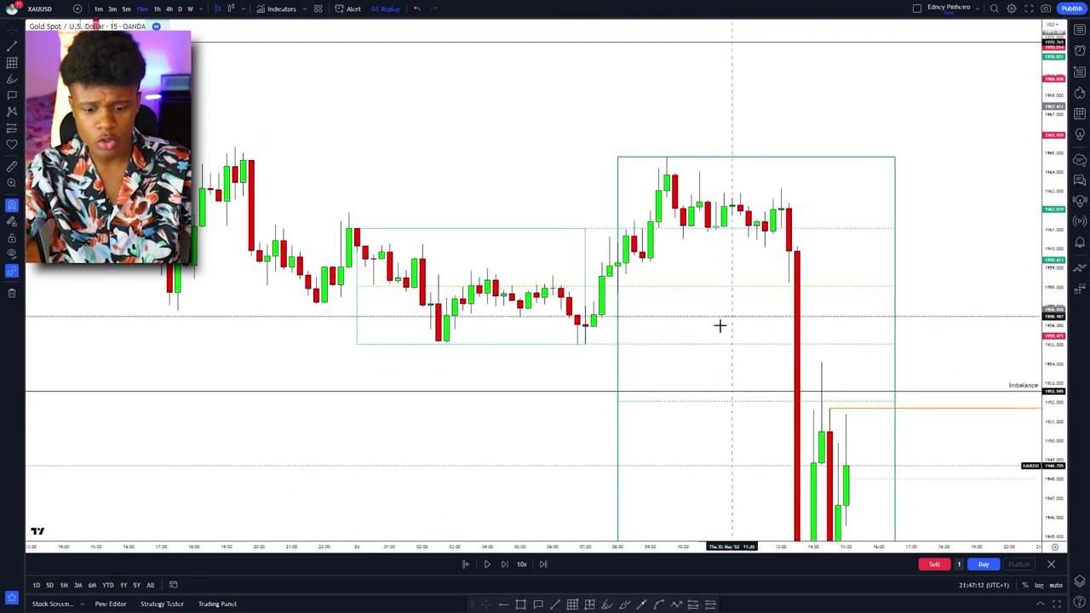
click(605, 604)
drag(500, 164, 484, 204)
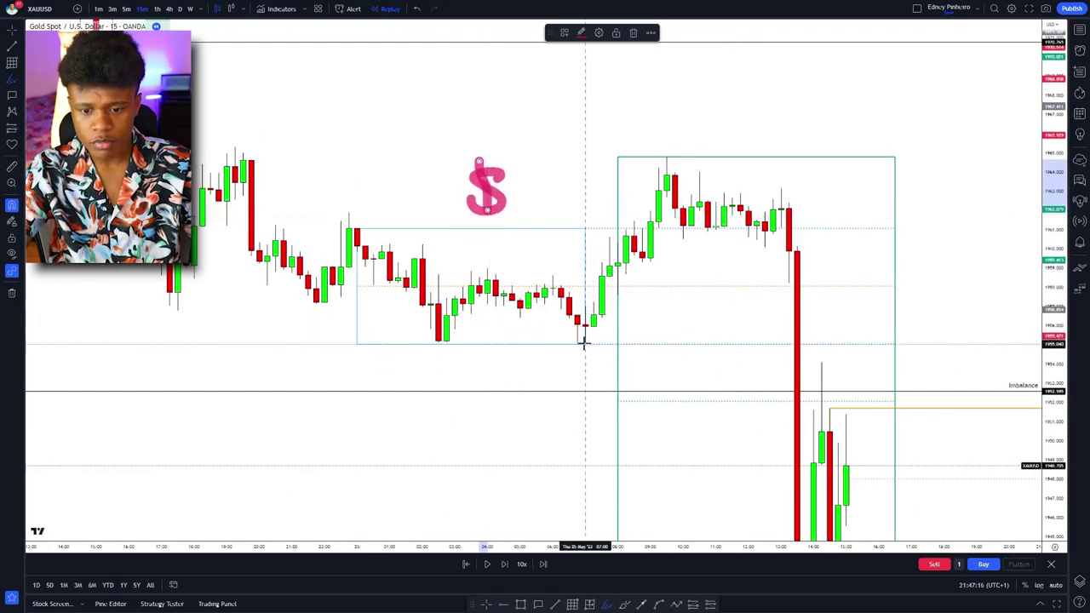
mouse_move(584, 343)
mouse_down()
mouse_move(615, 255)
mouse_move(642, 252)
mouse_move(635, 219)
mouse_move(614, 208)
mouse_move(650, 211)
mouse_up()
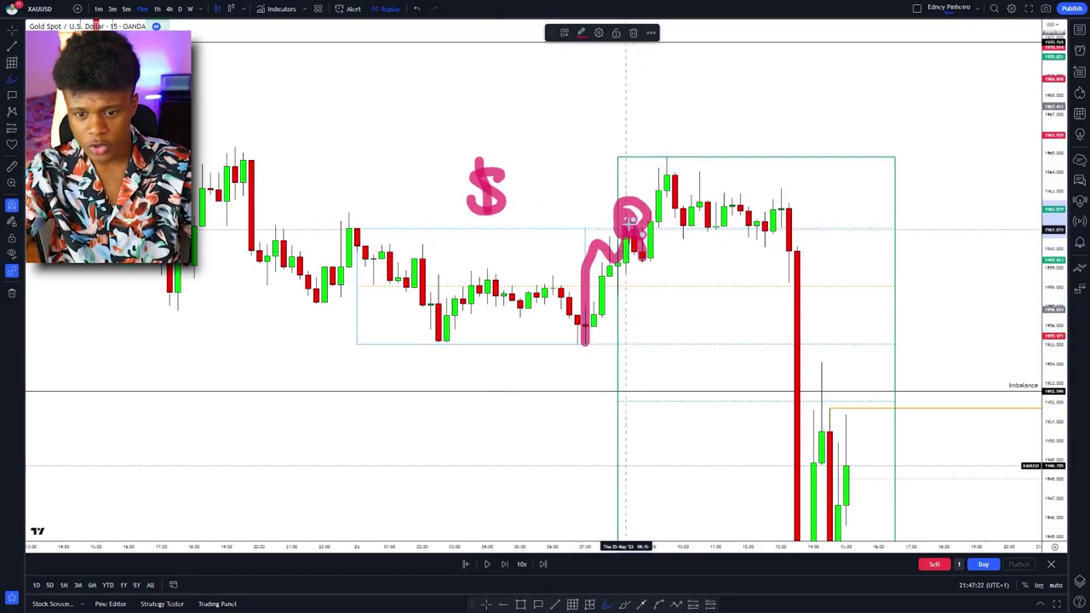
Step: Brush around the high near 09:30 and the consolidation following it, and undo these strokes together with the traced rise
mouse_move(630, 220)
mouse_down()
mouse_move(656, 223)
mouse_move(669, 164)
mouse_move(636, 145)
mouse_move(784, 213)
mouse_move(715, 205)
mouse_up()
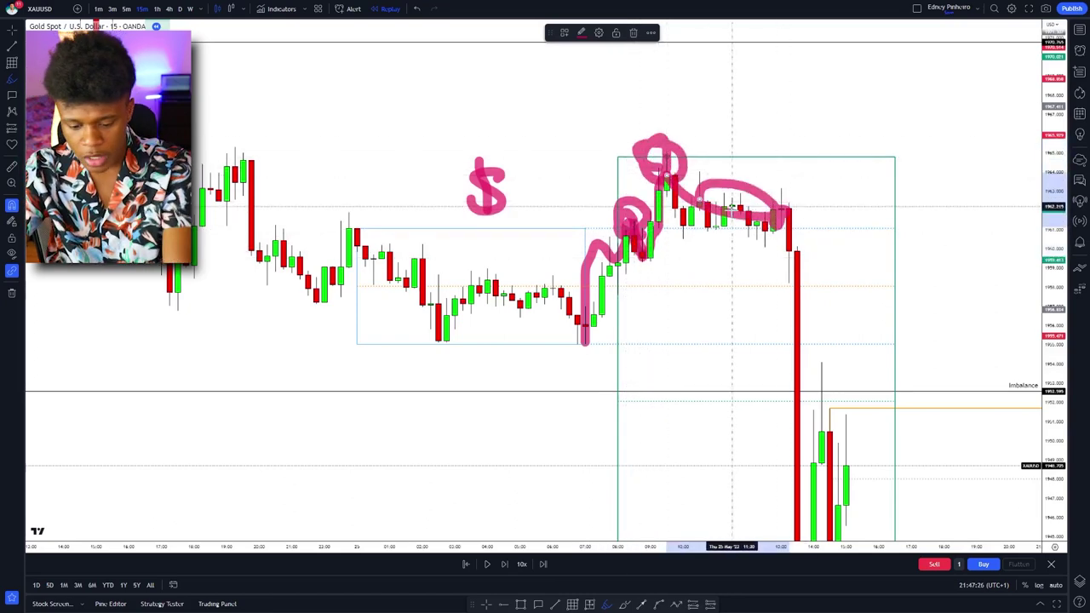
key(ctrl+z)
key(ctrl+z)
key(ctrl+z)
key(ctrl+z)
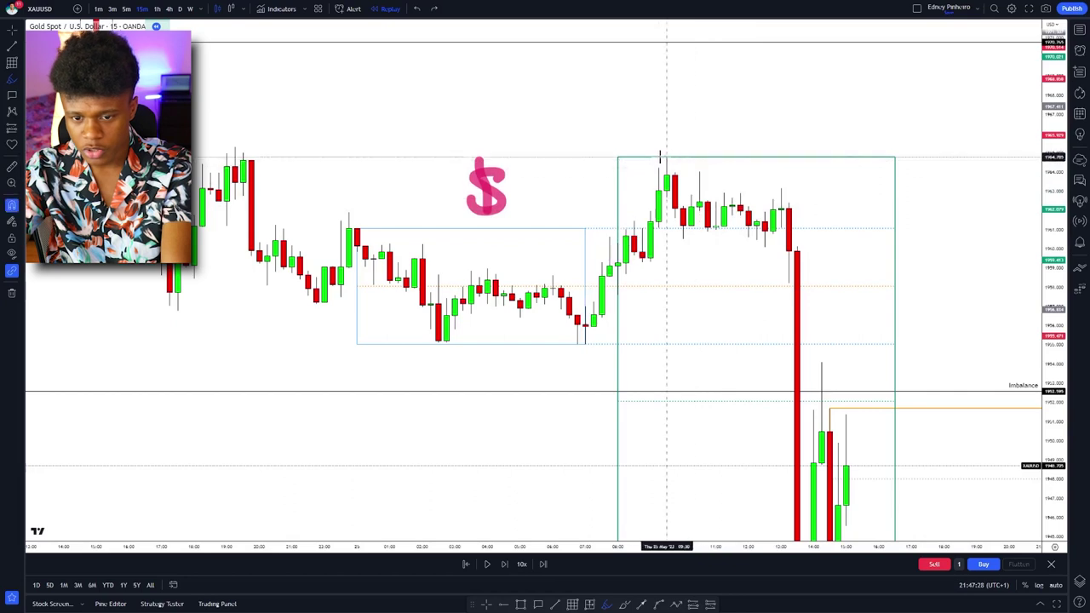
mouse_move(660, 155)
mouse_down()
mouse_move(740, 243)
mouse_move(720, 151)
mouse_move(666, 145)
mouse_up()
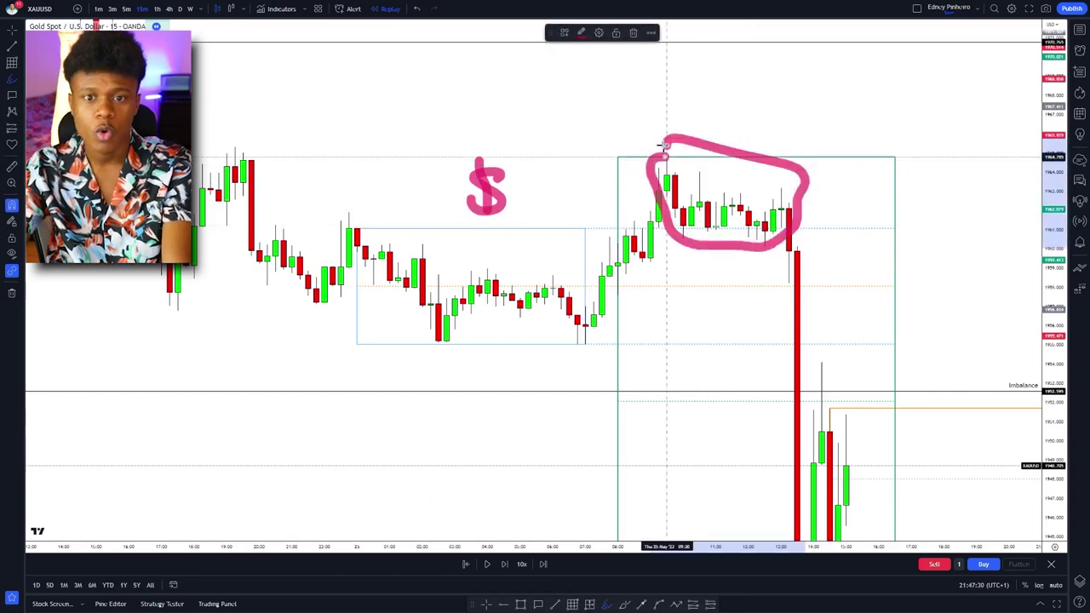
key(ctrl+z)
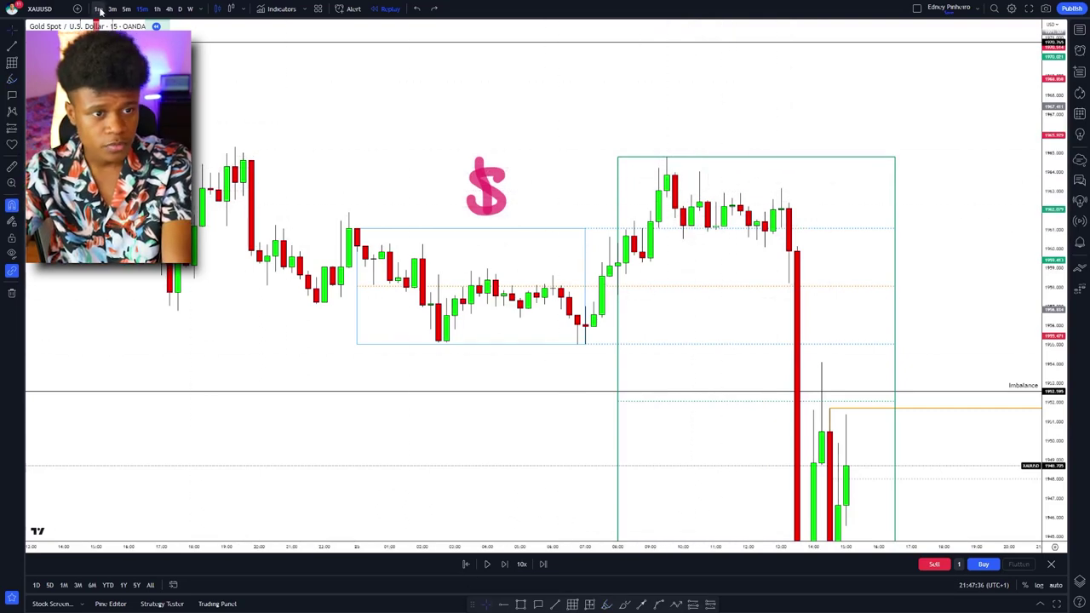
Step: Switch to the 1-minute timeframe and draw a short horizontal trend line from the 08:31 low to the candle breaking it near 08:44
click(98, 8)
scroll(642, 231, down, 10)
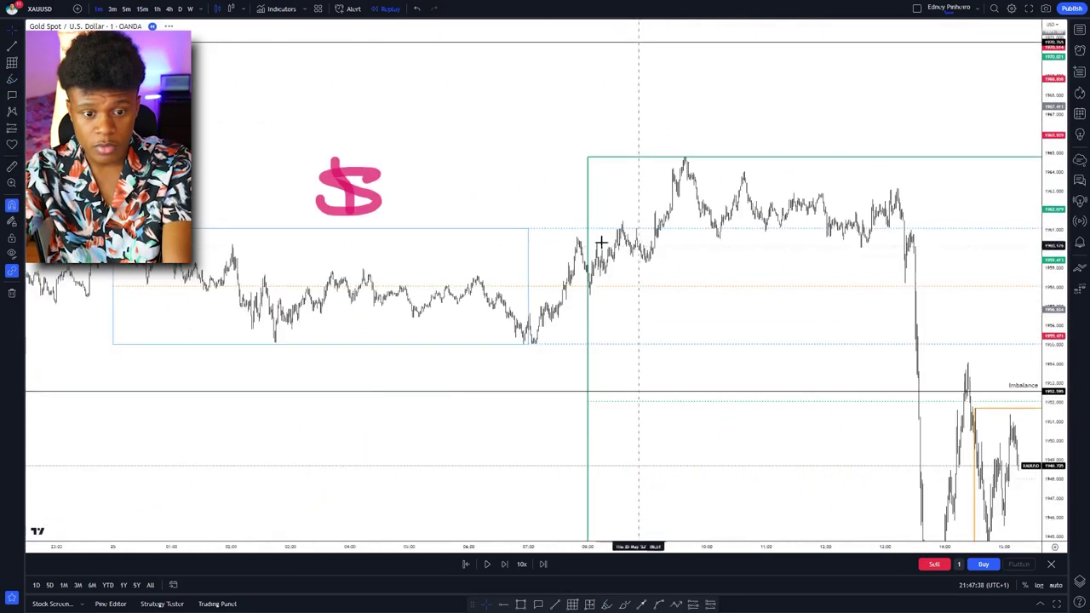
drag(504, 246, 892, 259)
scroll(802, 222, up, 6)
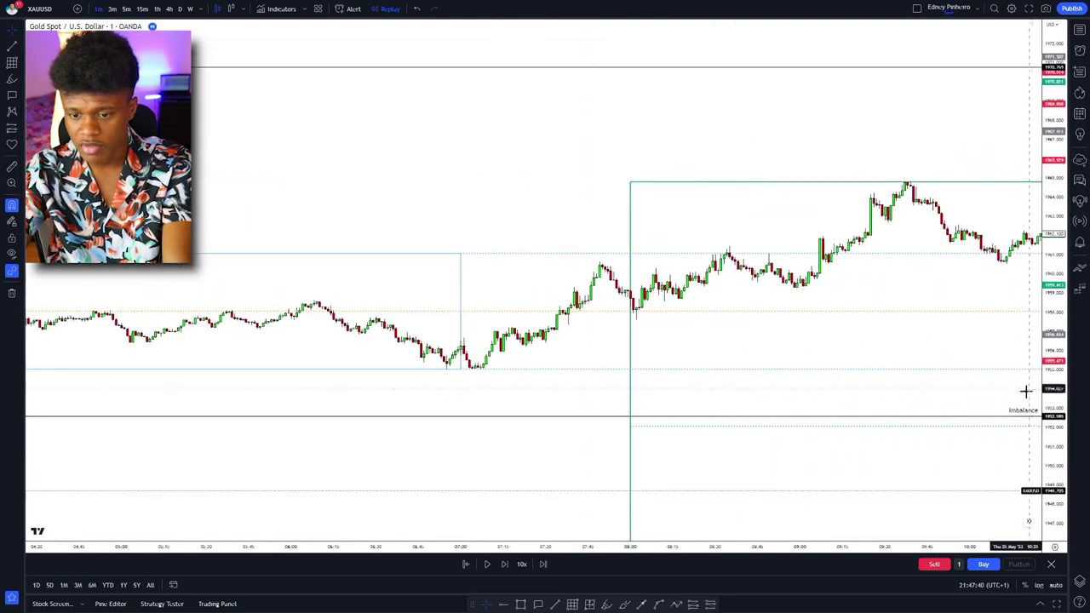
scroll(903, 87, up, 8)
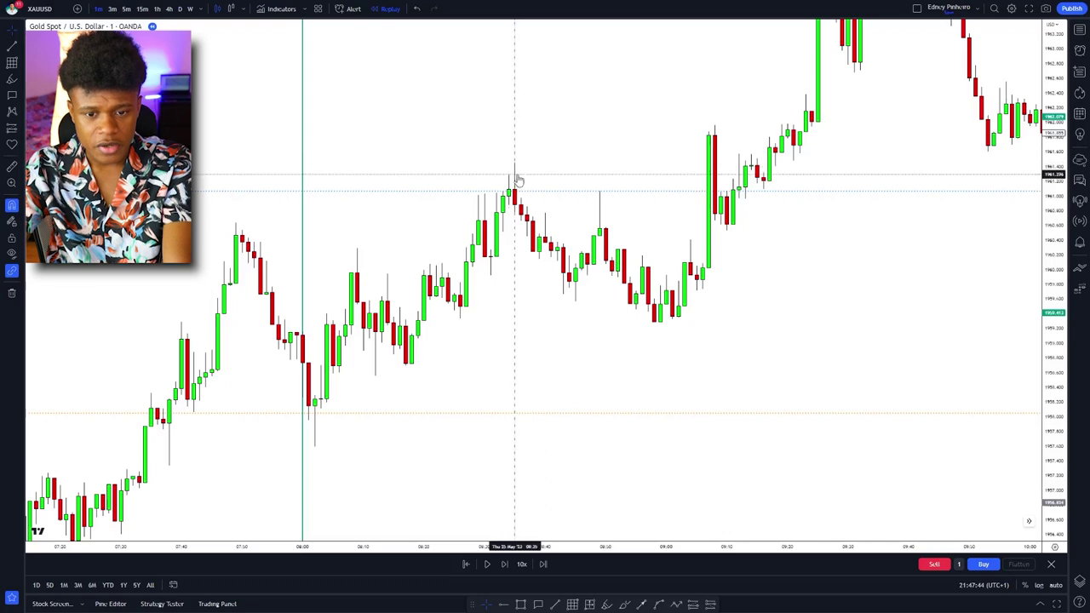
scroll(504, 187, down, 6)
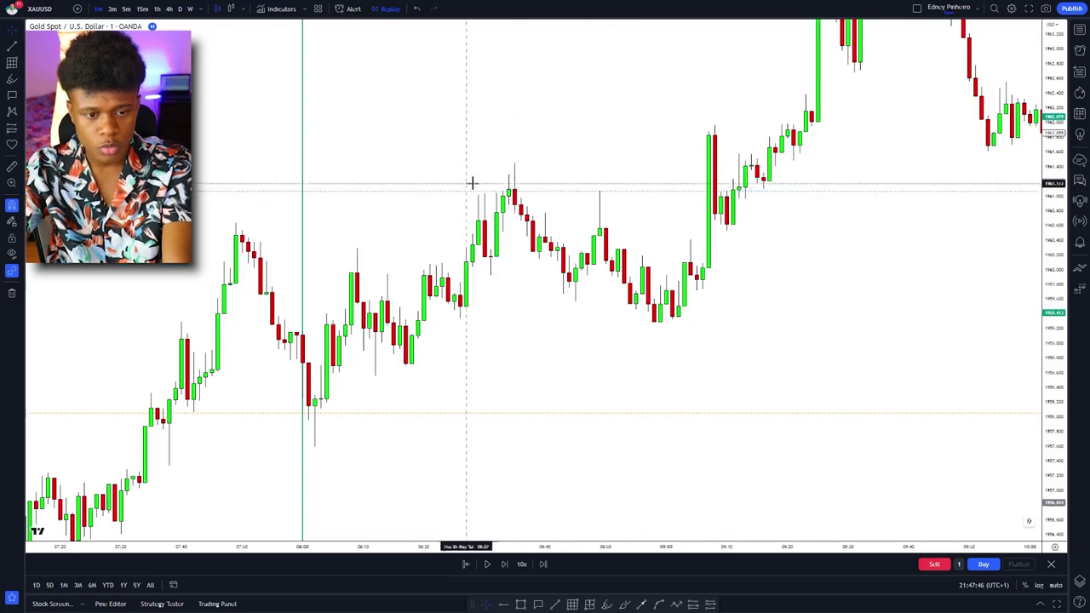
scroll(472, 195, up, 6)
scroll(491, 209, up, 3)
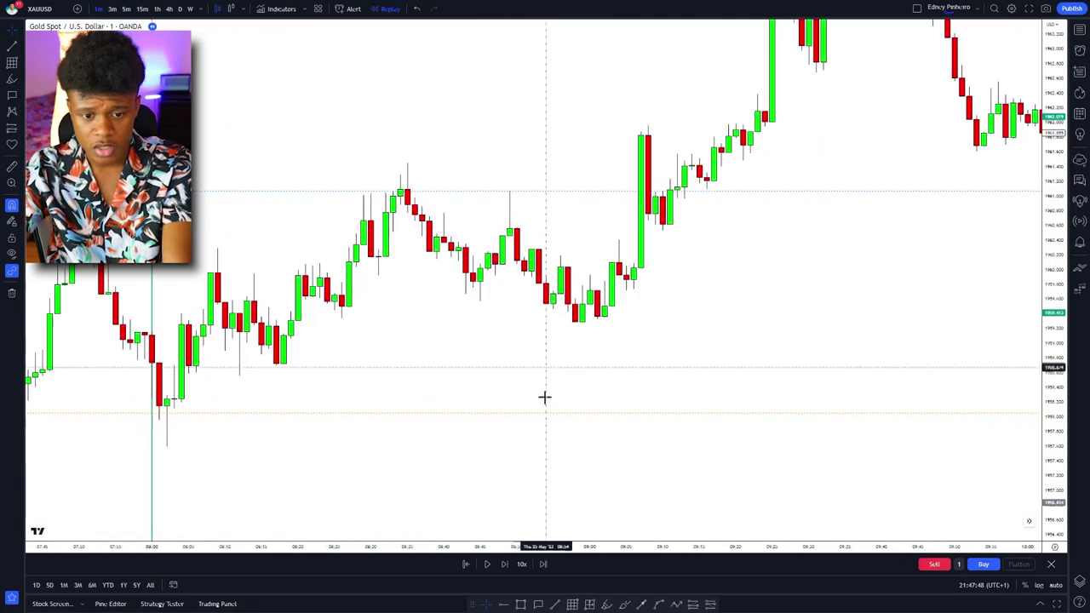
click(555, 602)
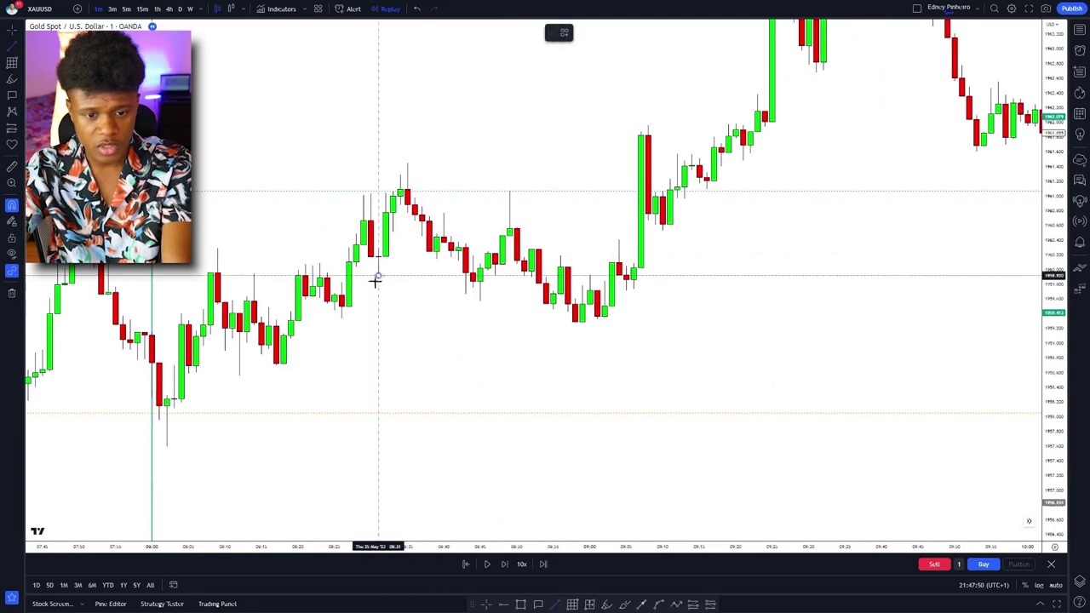
click(472, 276)
Step: Place a short position at about 08:47 with entry 1960.833, a 0.685 stop above the swept high and a 1.480 target
click(710, 603)
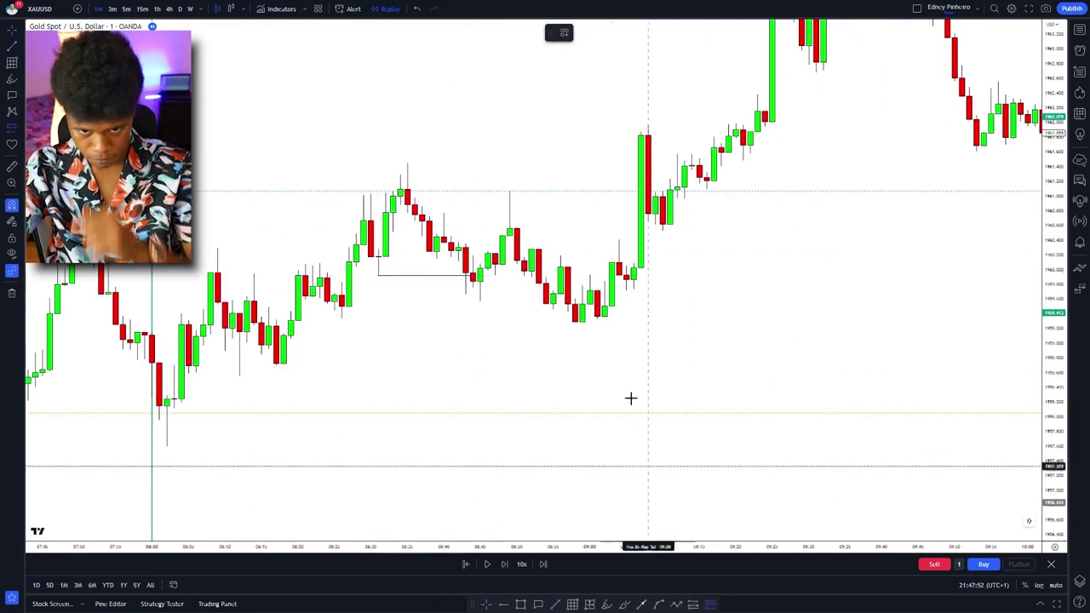
click(495, 207)
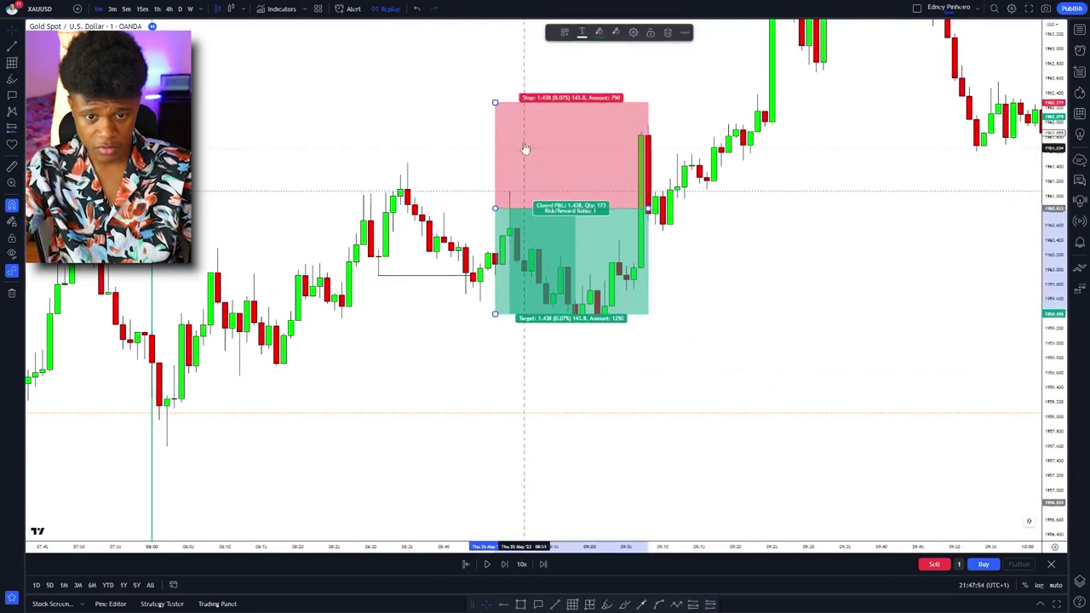
drag(494, 101, 460, 158)
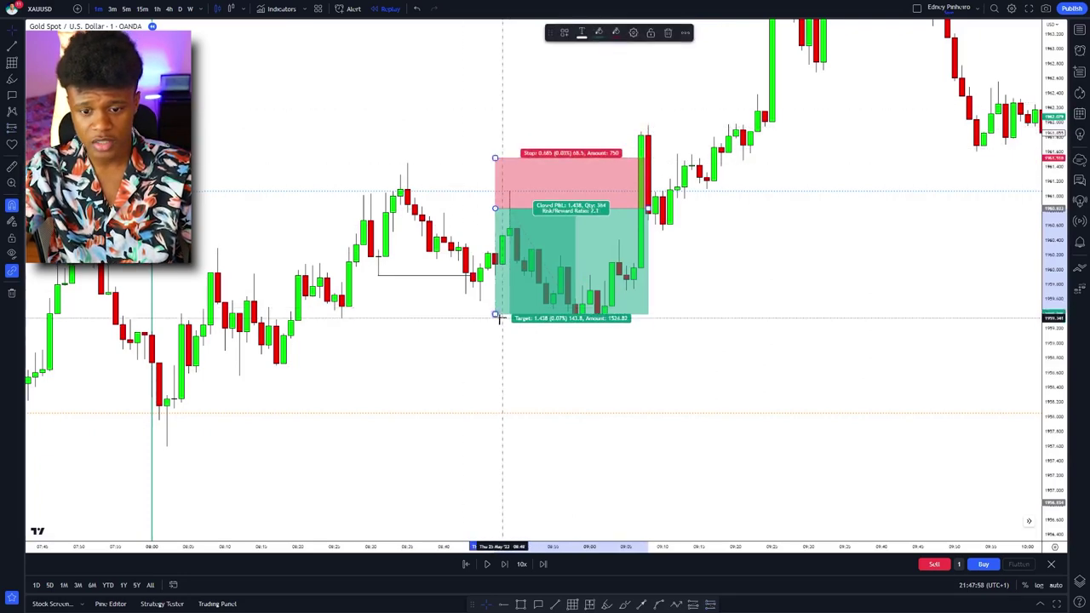
drag(494, 313, 494, 316)
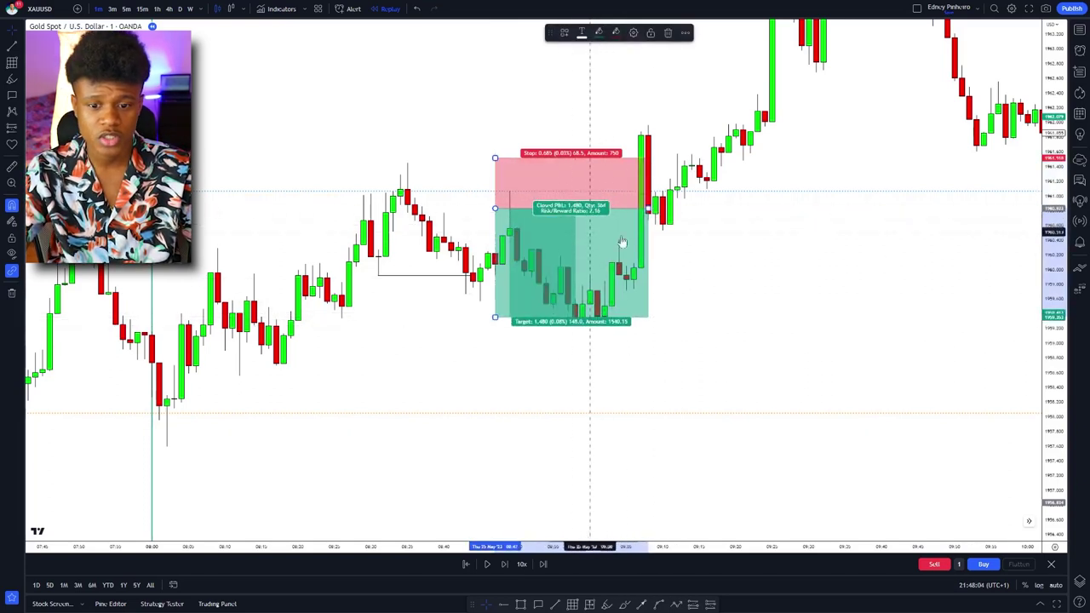
Step: Examine the price action after the first short position, including the rise to the session high and the following pullback
scroll(605, 394, down, 5)
drag(798, 382, 676, 328)
click(670, 238)
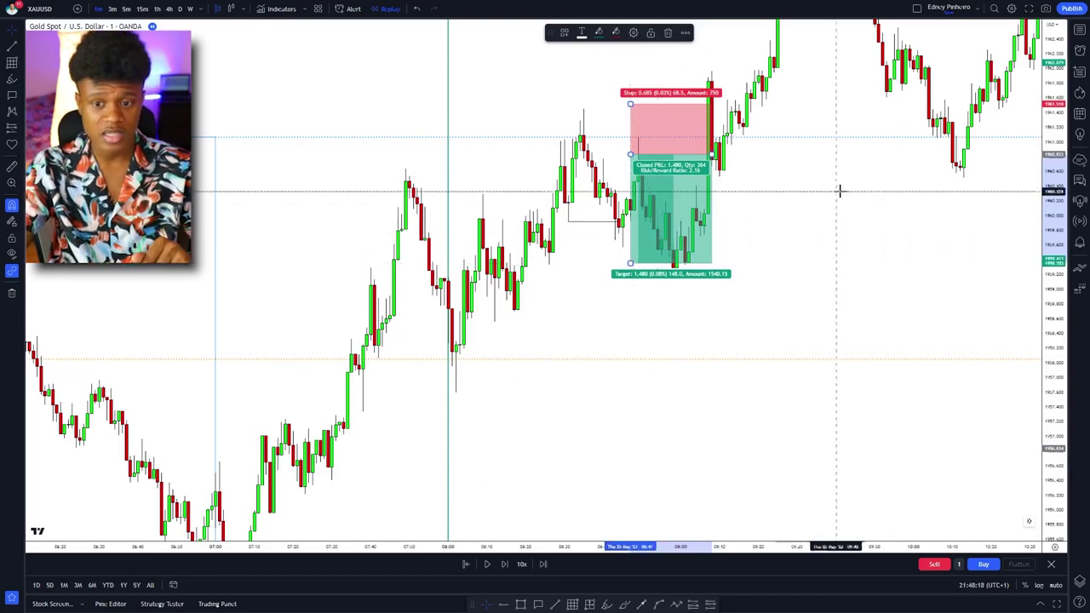
mouse_move(840, 190)
mouse_down()
mouse_move(474, 284)
mouse_move(606, 431)
mouse_up()
scroll(806, 452, up, 1)
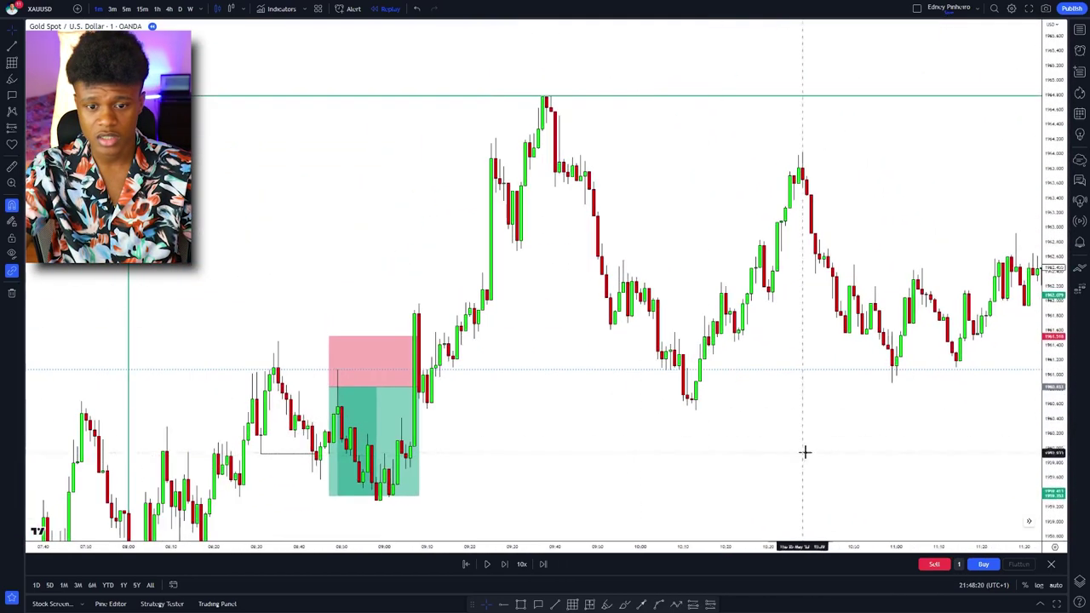
drag(796, 446, 1074, 439)
scroll(732, 400, up, 2)
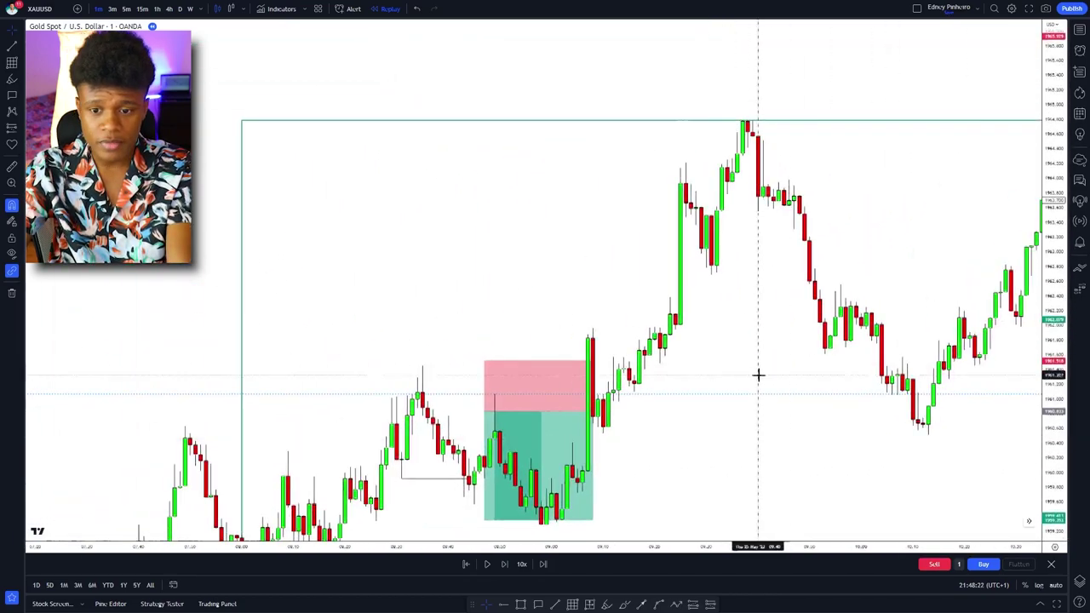
scroll(759, 375, up, 5)
drag(549, 385, 632, 248)
scroll(397, 384, down, 3)
drag(764, 181, 647, 463)
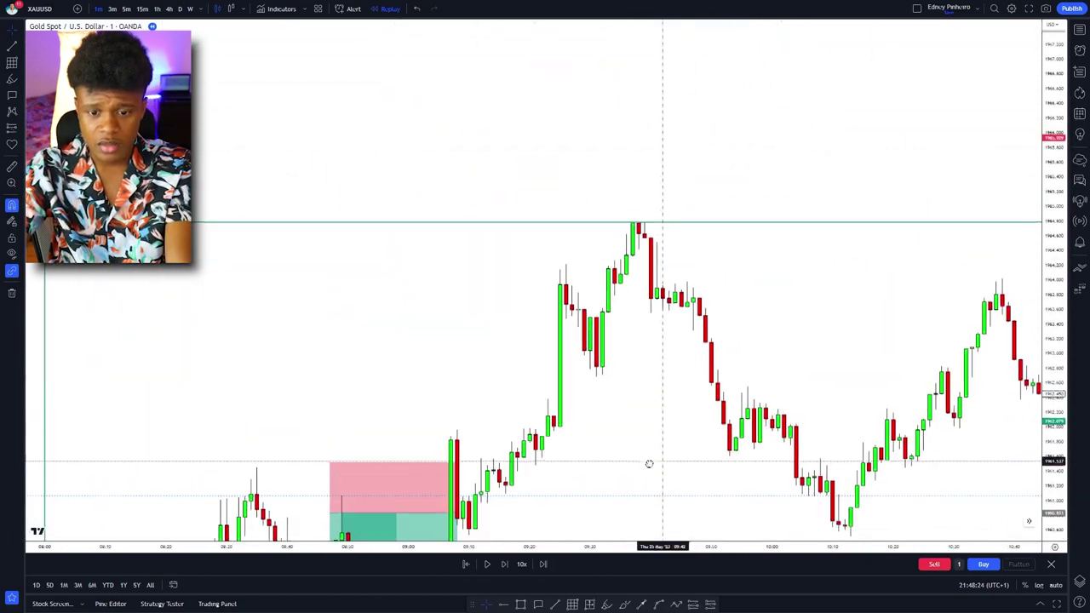
Step: Mark the swing highs and lows from 09:08 to 09:37 with brush dots, and draw a short horizontal line at the 09:34 low
scroll(605, 423, up, 1)
drag(606, 423, 588, 384)
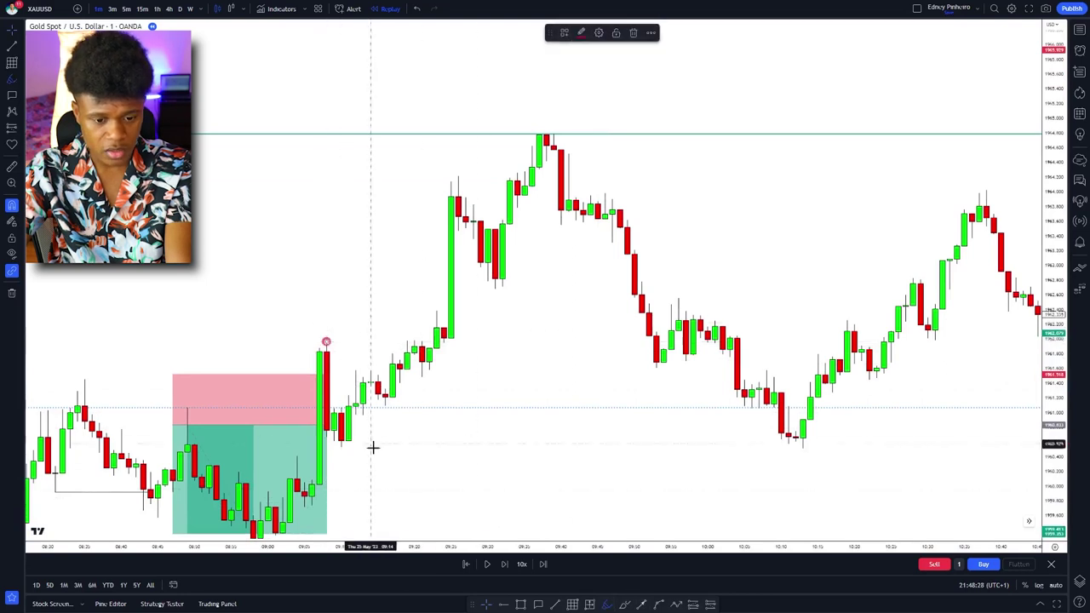
click(339, 451)
click(459, 175)
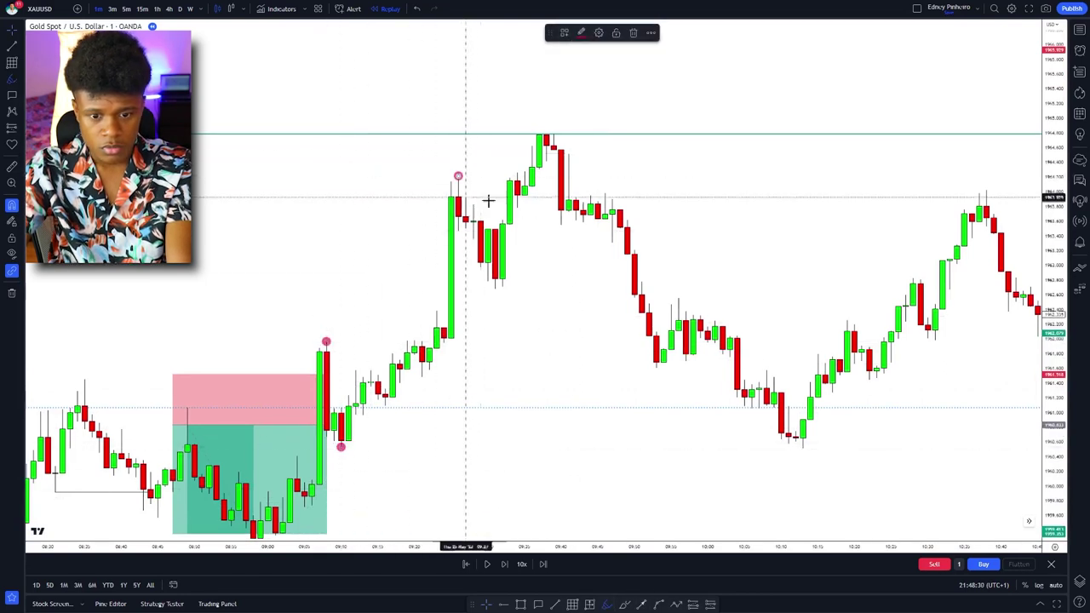
click(539, 134)
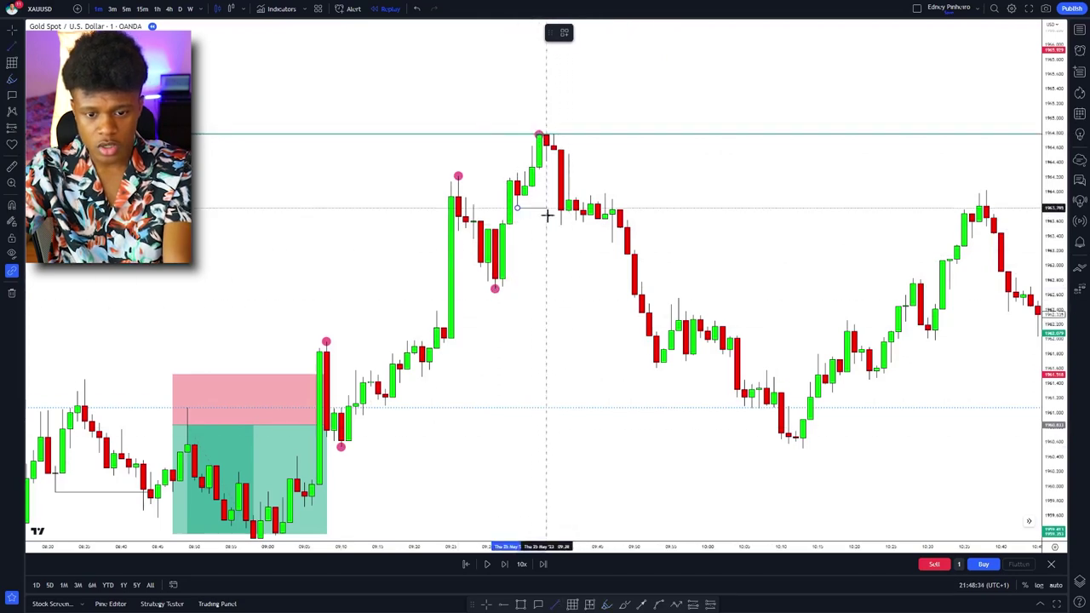
shift+click(553, 216)
Step: Place a second short position at 09:41 with entry 1963.968 and a 0.925 stop above the session high
drag(674, 404, 562, 397)
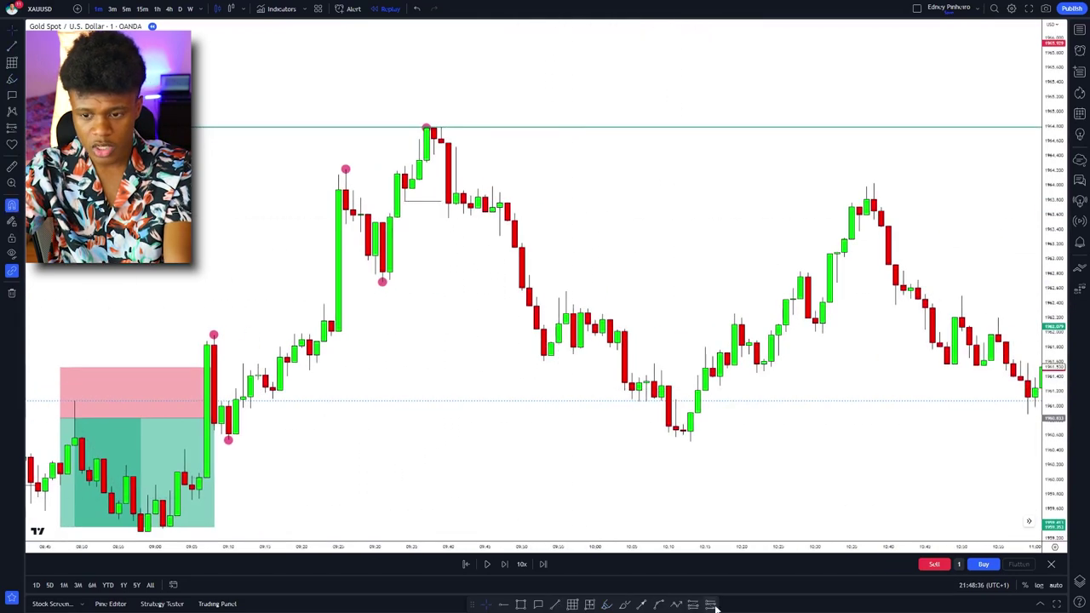
click(455, 187)
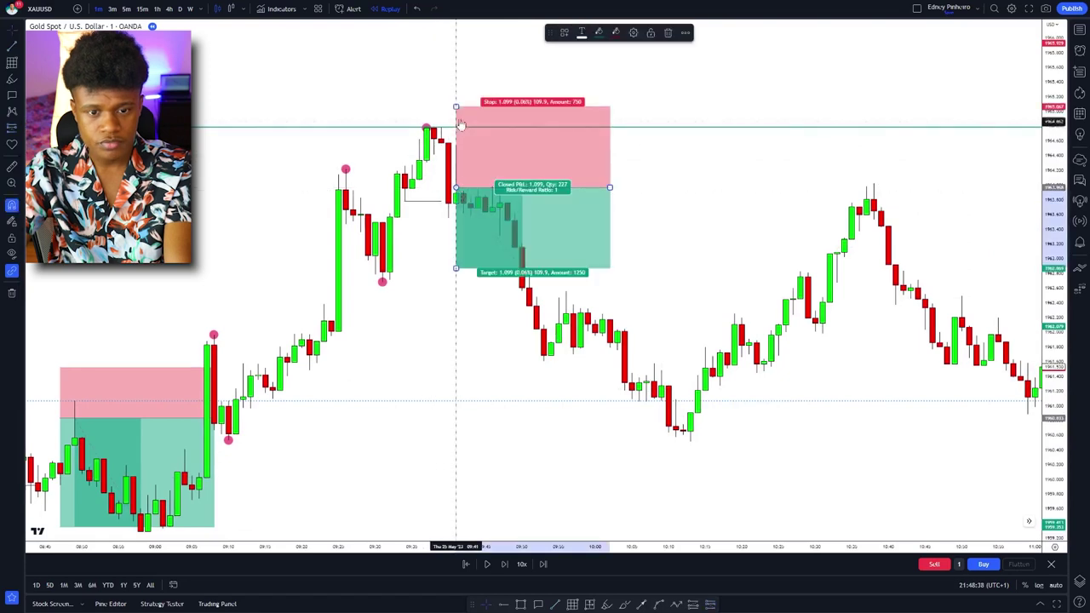
drag(456, 106, 455, 119)
Step: Extend the second short position's target to 3.418 at the low near 10:13, and widen the position to about 10:55
scroll(462, 363, down, 7)
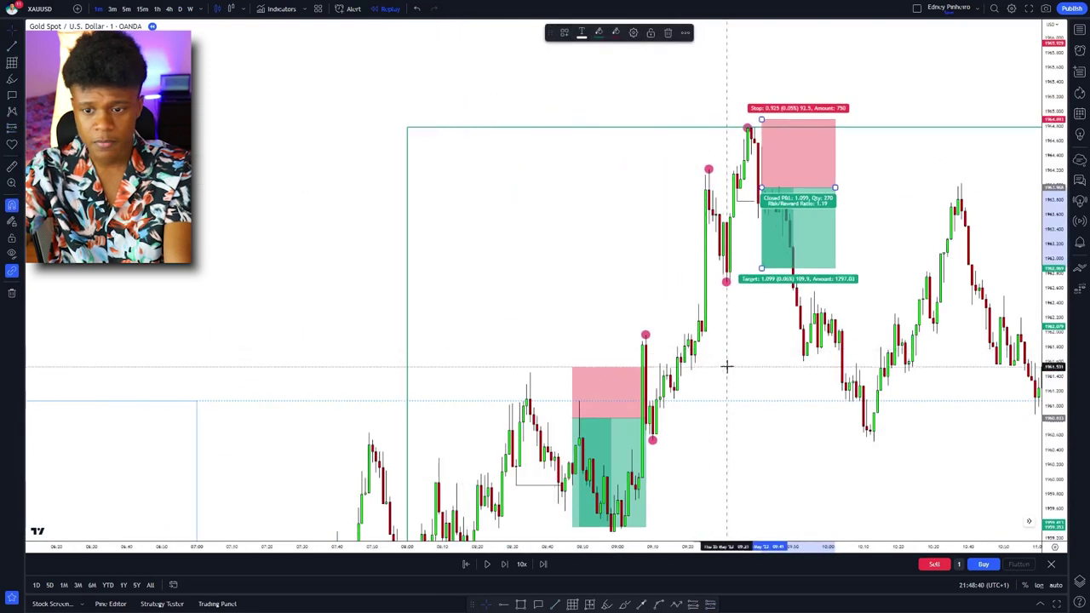
drag(725, 367, 297, 260)
drag(557, 332, 554, 366)
click(343, 153)
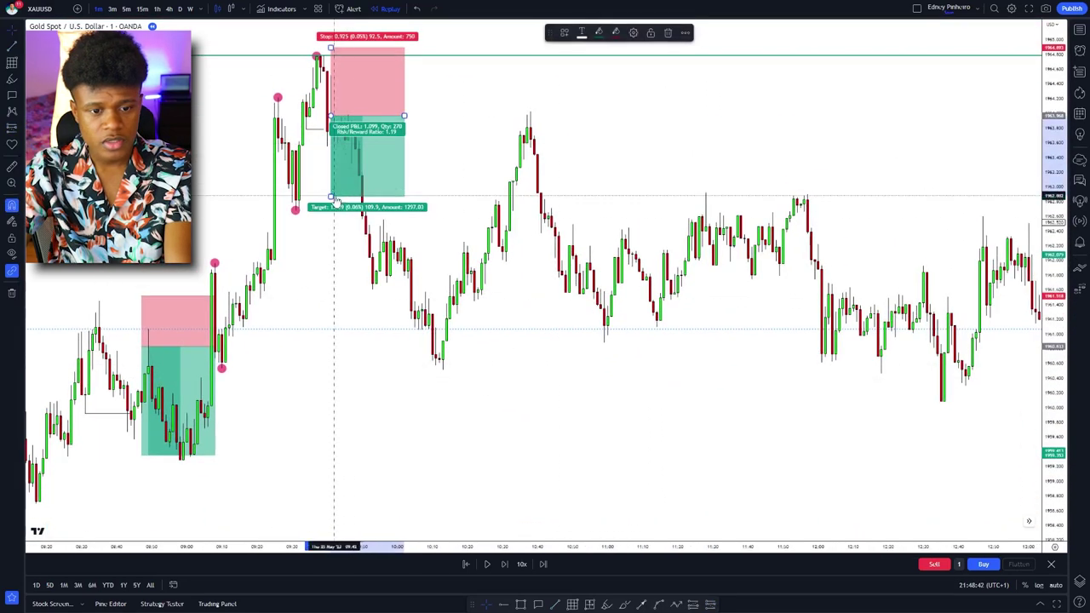
drag(335, 196, 331, 359)
drag(403, 115, 590, 114)
drag(331, 360, 330, 367)
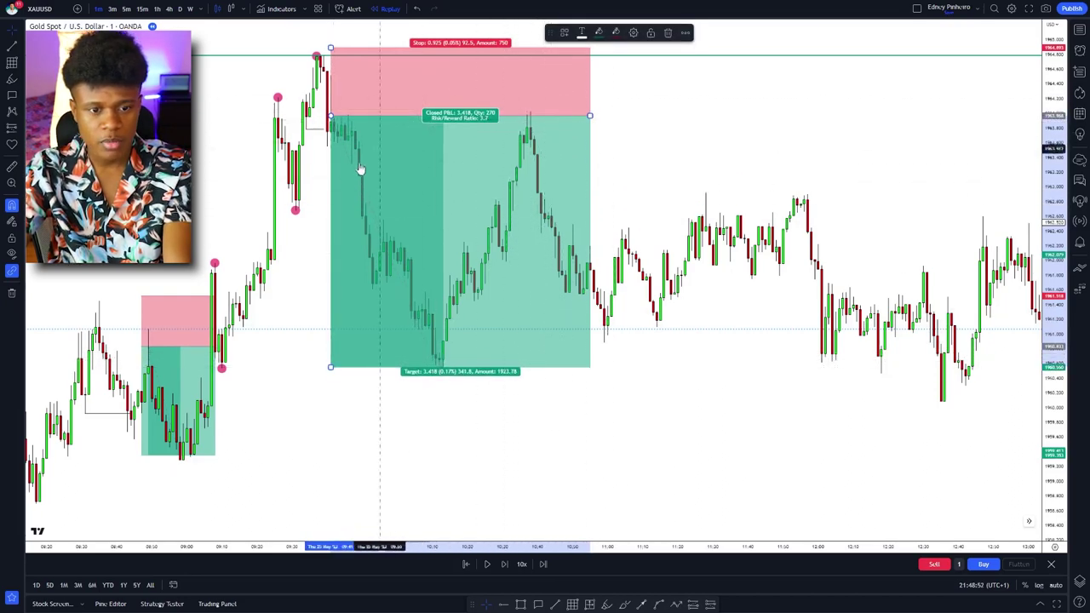
Step: Shift the second short position upward to an entry of about 1964.1, keeping its start at 09:41
click(318, 170)
scroll(372, 184, up, 6)
drag(436, 157, 615, 227)
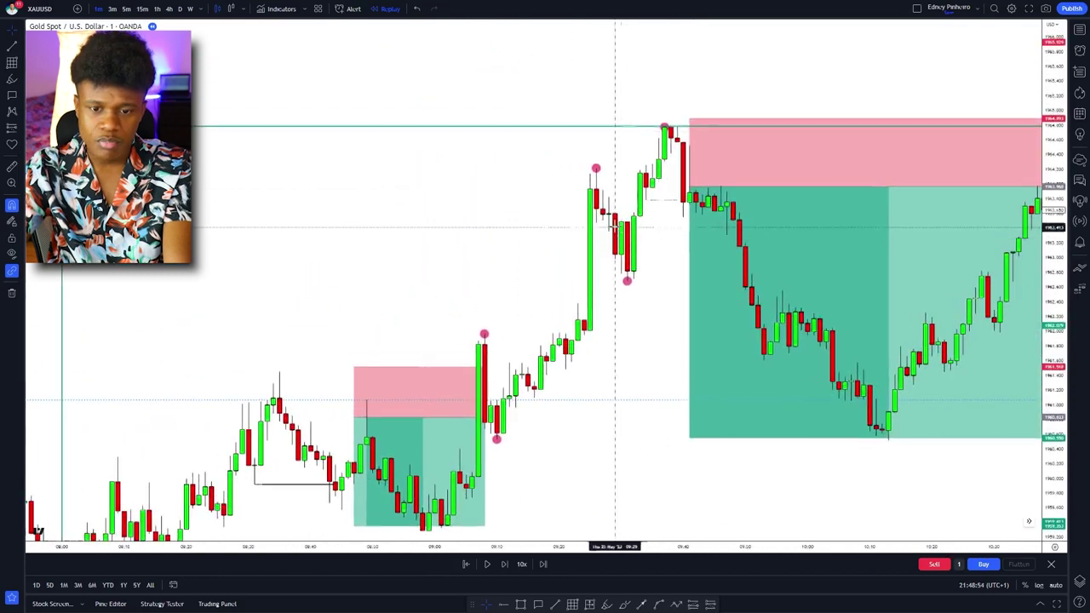
scroll(613, 227, up, 1)
mouse_move(652, 190)
mouse_down()
mouse_move(651, 161)
mouse_move(649, 186)
mouse_up()
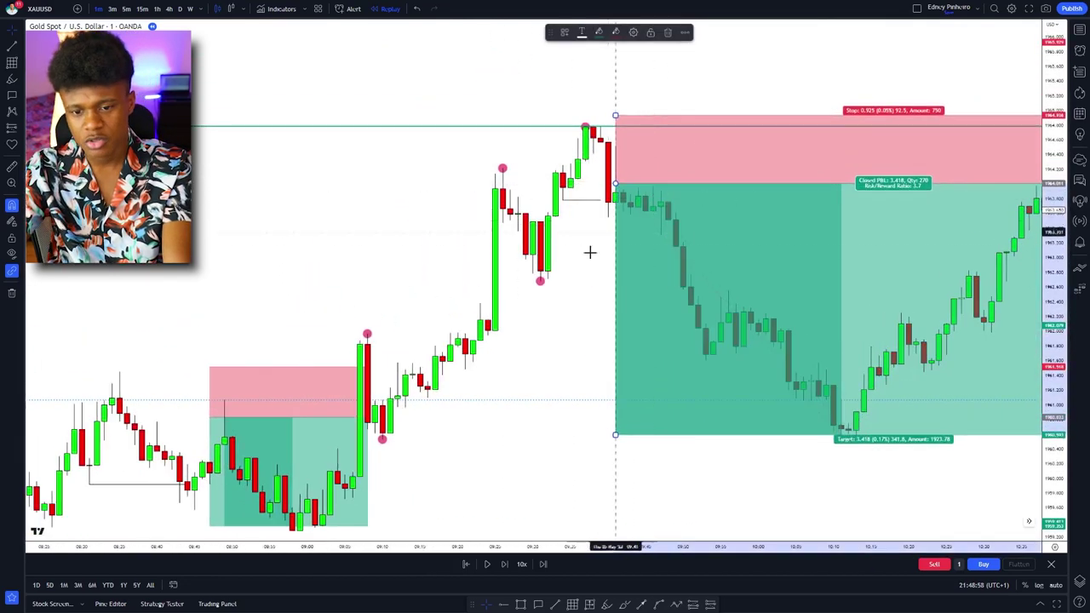
click(564, 272)
drag(563, 271, 215, 267)
drag(525, 193, 501, 178)
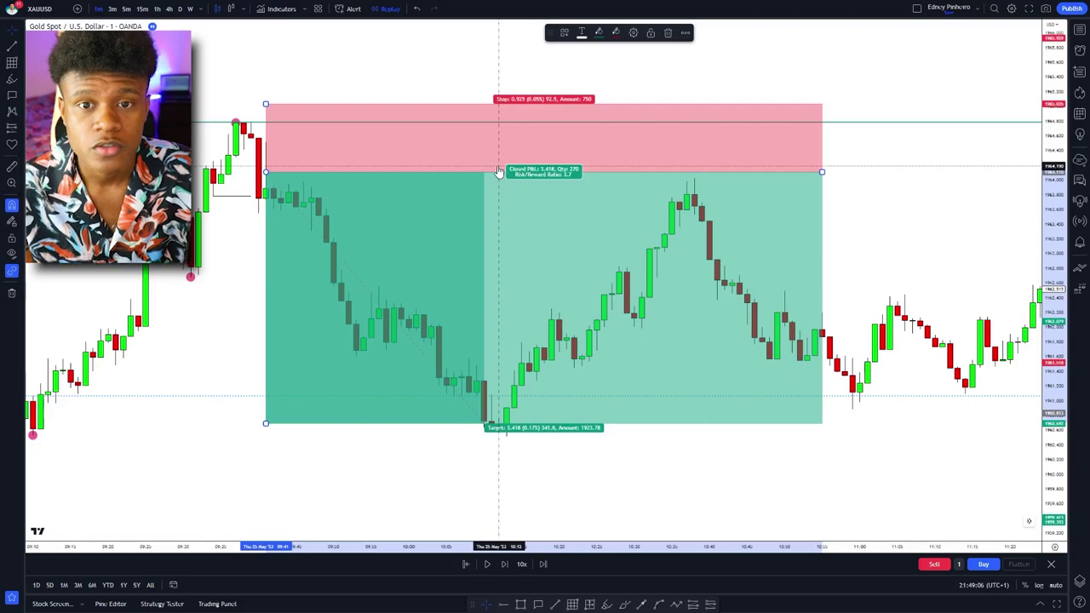
Step: Review both short positions against the blue session box, the full 25 May session and the drop through the Imbalance line
scroll(505, 192, down, 6)
drag(521, 189, 54, 110)
scroll(943, 363, down, 7)
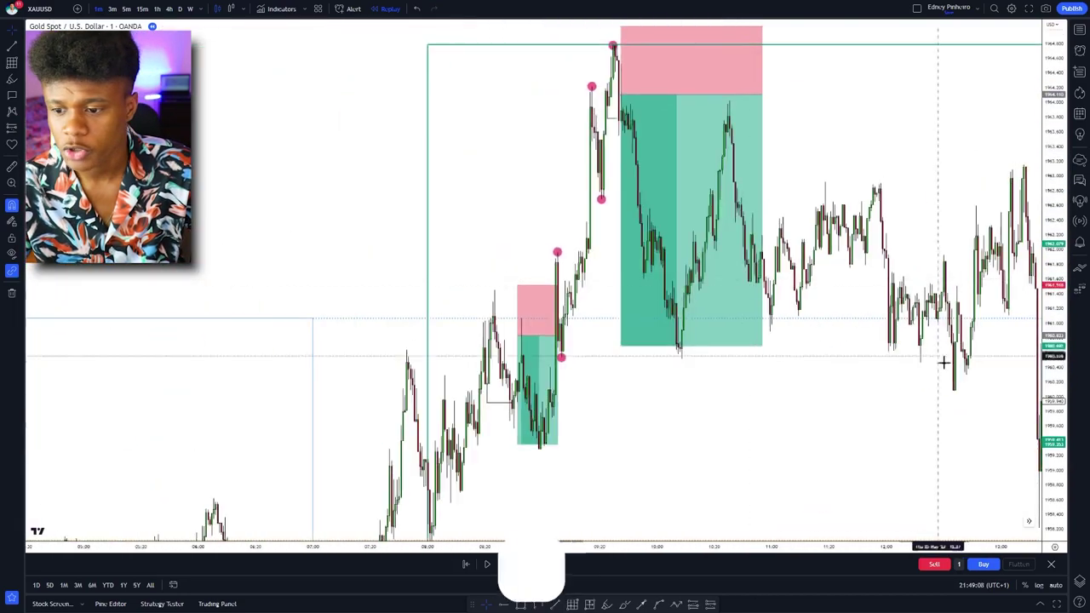
drag(943, 362, 612, 287)
scroll(854, 389, down, 9)
drag(1053, 252, 690, 411)
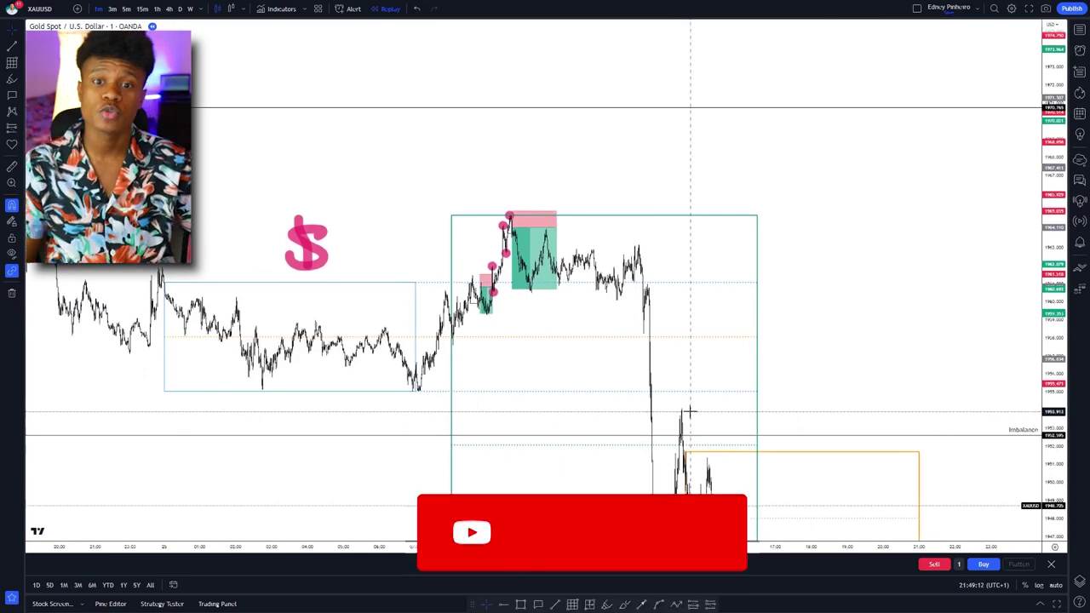